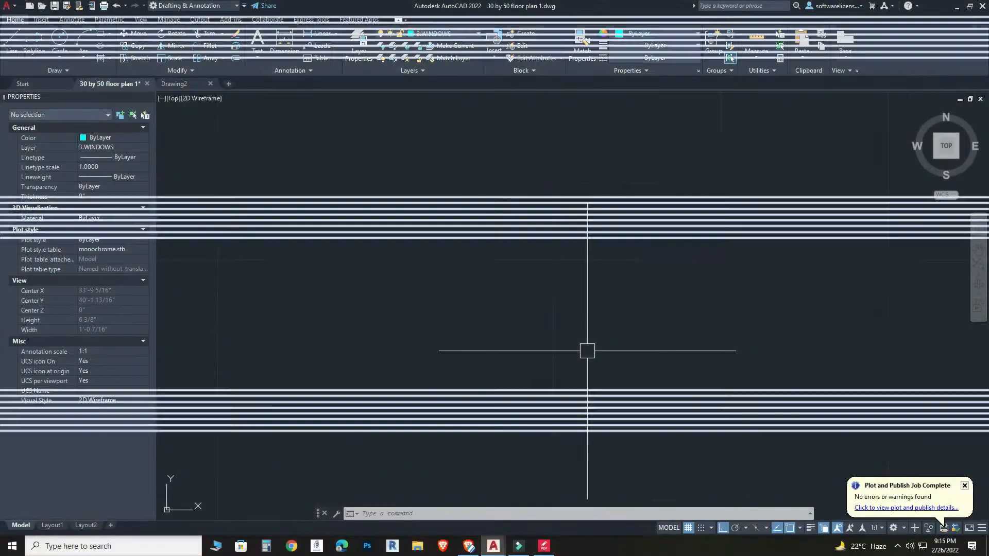
Step: Examine the finished 30 by 50 ground floor plan, selecting the Store label, its door and the sofa to check their layers
middle_click(587, 350)
middle_click(587, 351)
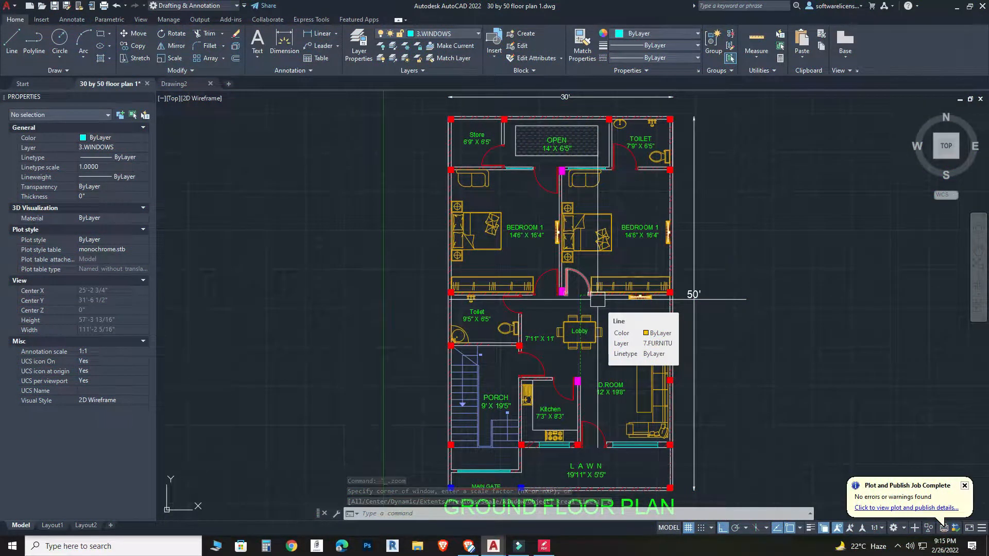
middle_drag(742, 261, 708, 318)
scroll(453, 178, up, 4)
click(411, 209)
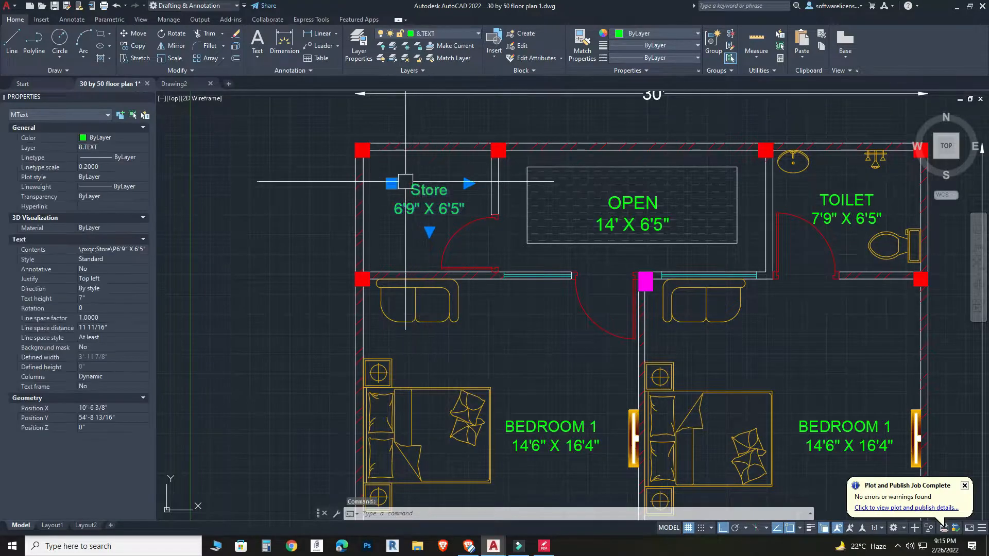
click(457, 229)
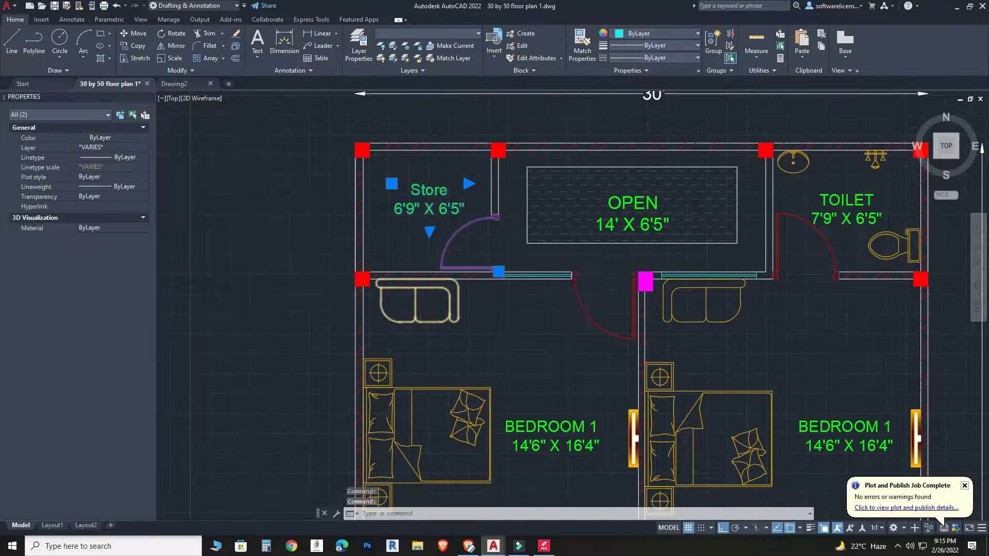
scroll(427, 317, up, 2)
click(418, 314)
click(406, 316)
scroll(468, 341, down, 2)
middle_drag(594, 356, 497, 80)
middle_drag(546, 449, 506, 339)
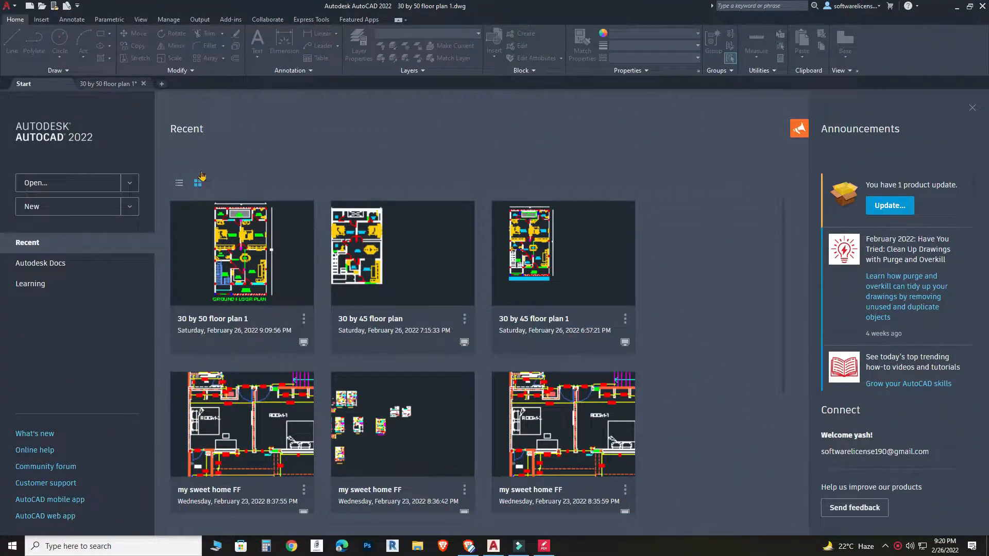
Step: Create a new blank drawing and check which layers it contains
click(130, 209)
click(80, 262)
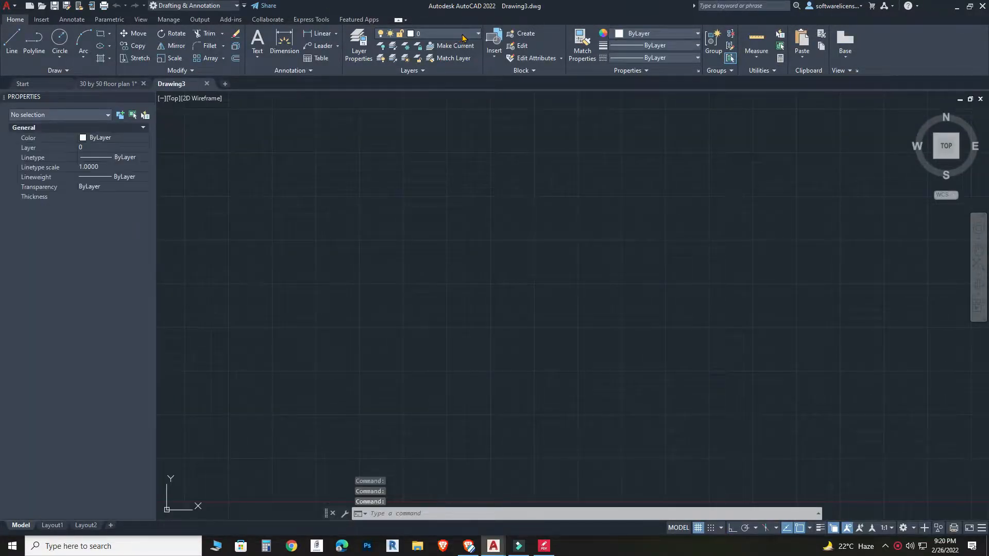
click(464, 35)
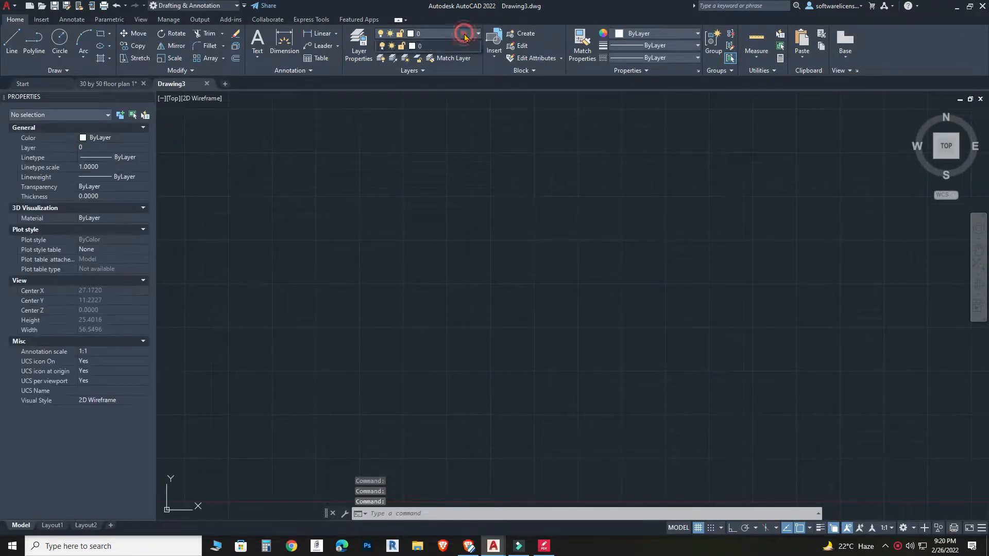
click(411, 218)
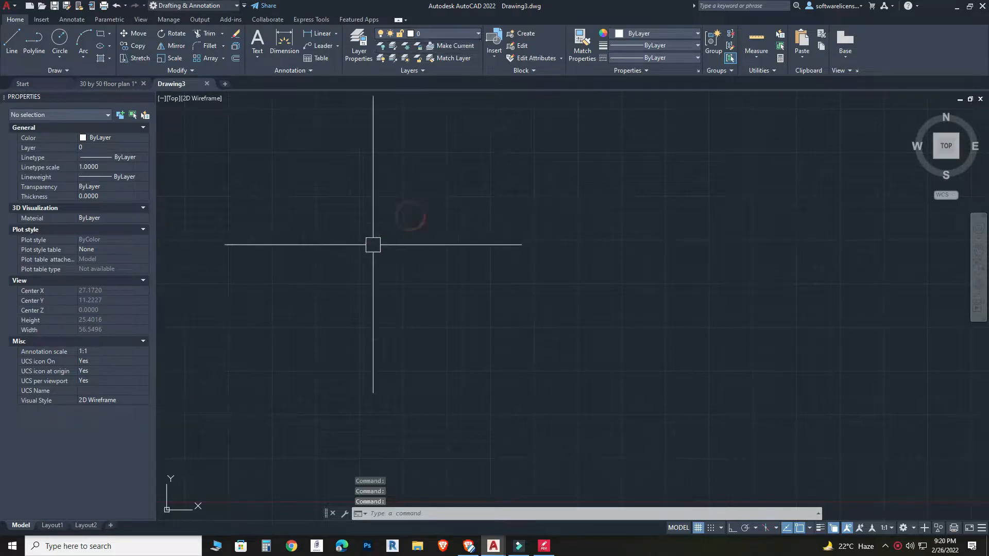
middle_drag(436, 191, 417, 233)
Step: Set the drawing's length units to Architectural with a precision of 0'-0 1/2"
text(UN)
key(Return)
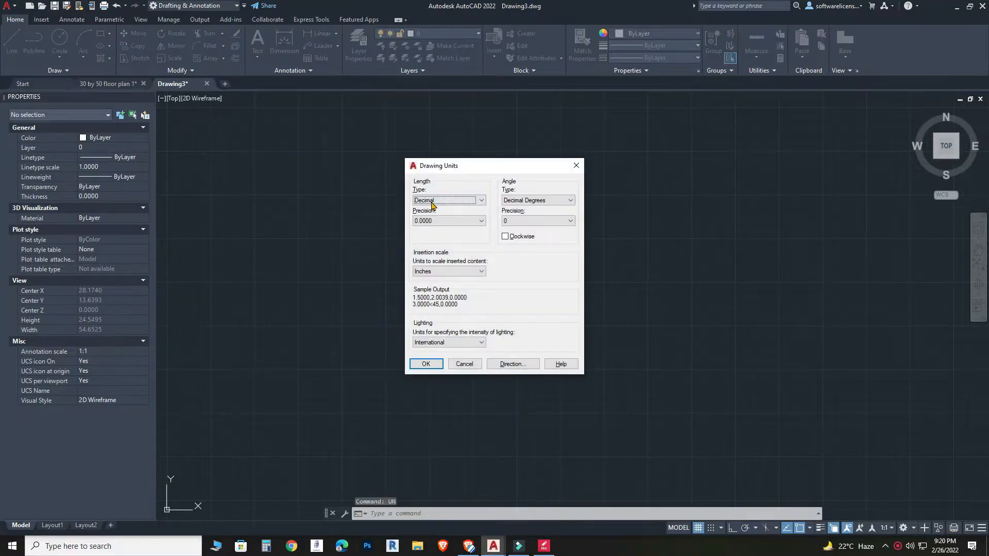
click(432, 202)
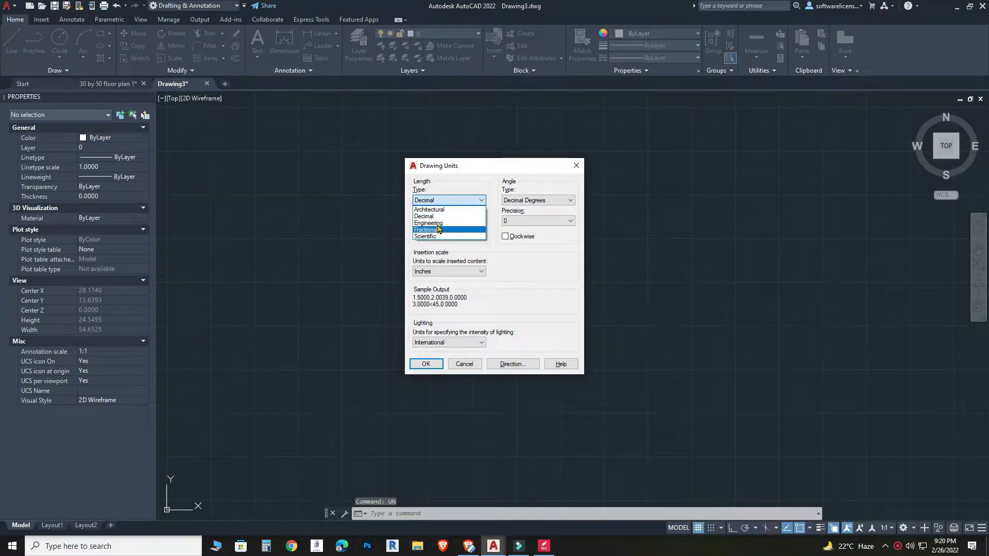
click(438, 210)
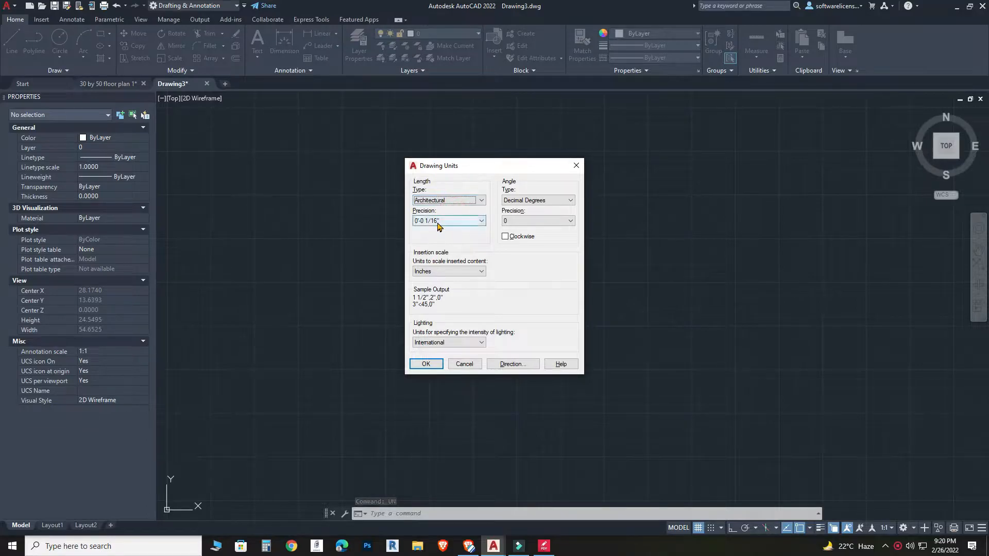
click(438, 224)
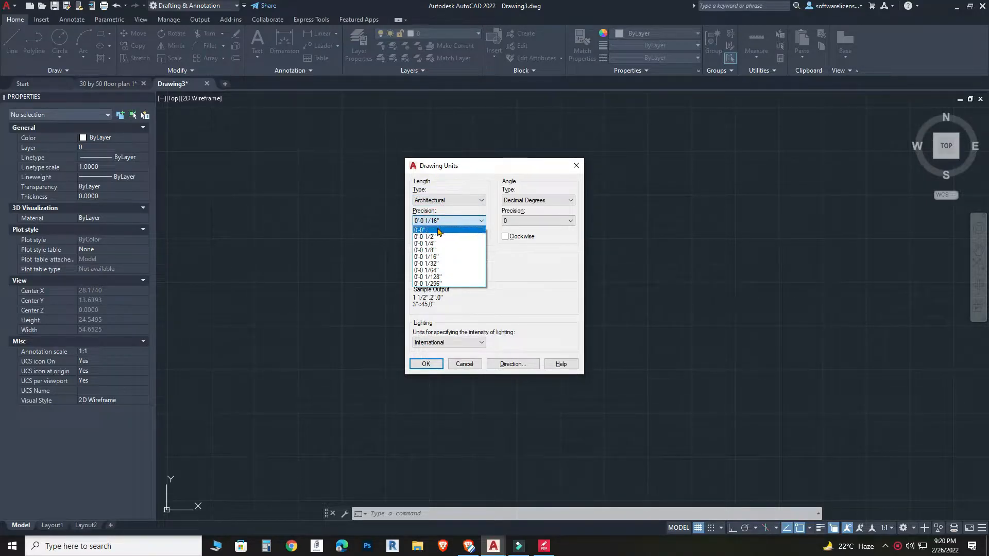
click(433, 229)
click(440, 222)
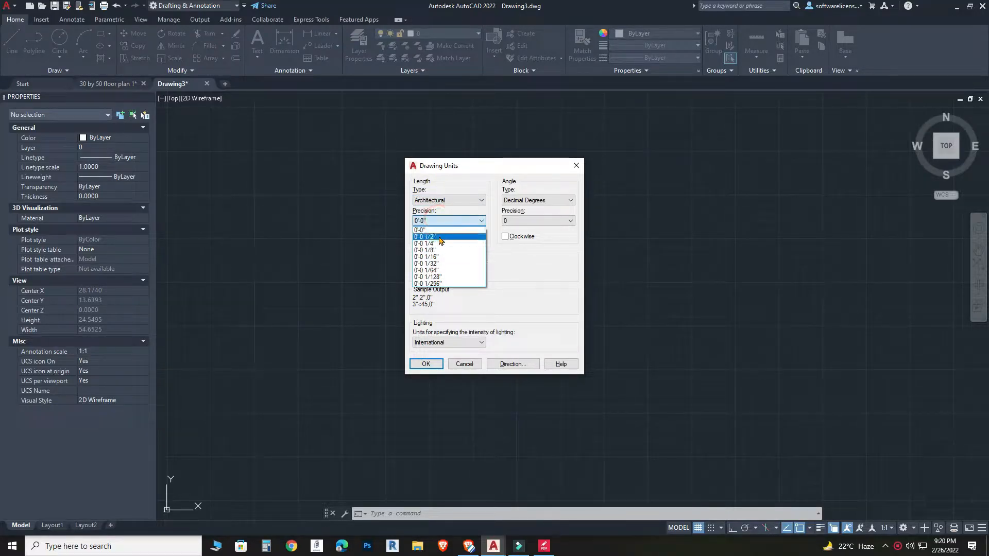
click(440, 237)
Step: Keep Inches as the insertion scale and apply the drawing units
click(448, 272)
click(455, 275)
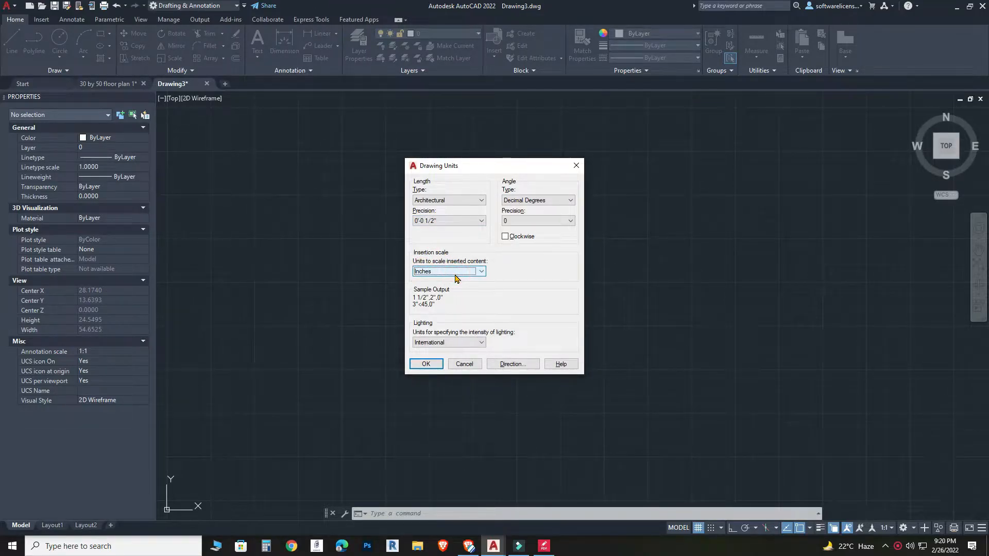
click(455, 276)
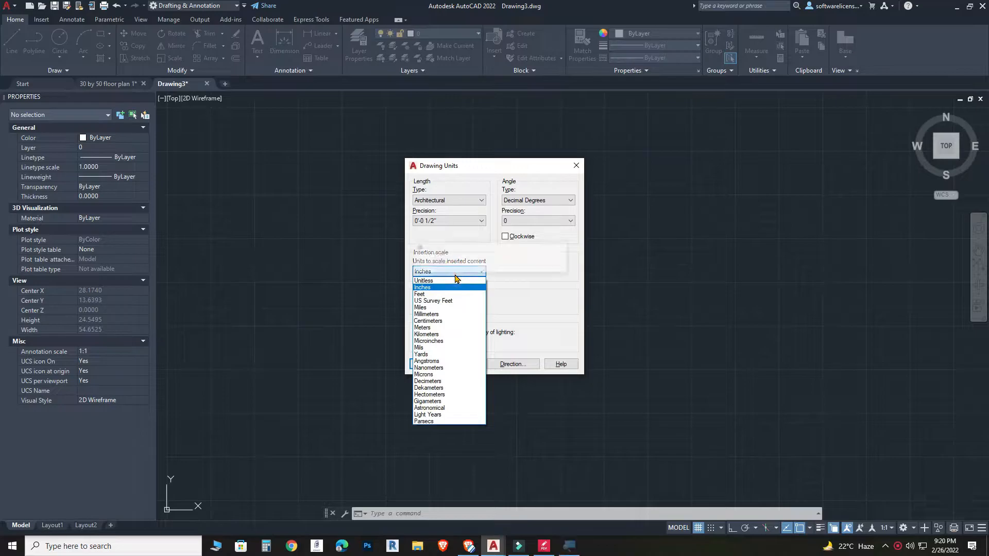
click(457, 273)
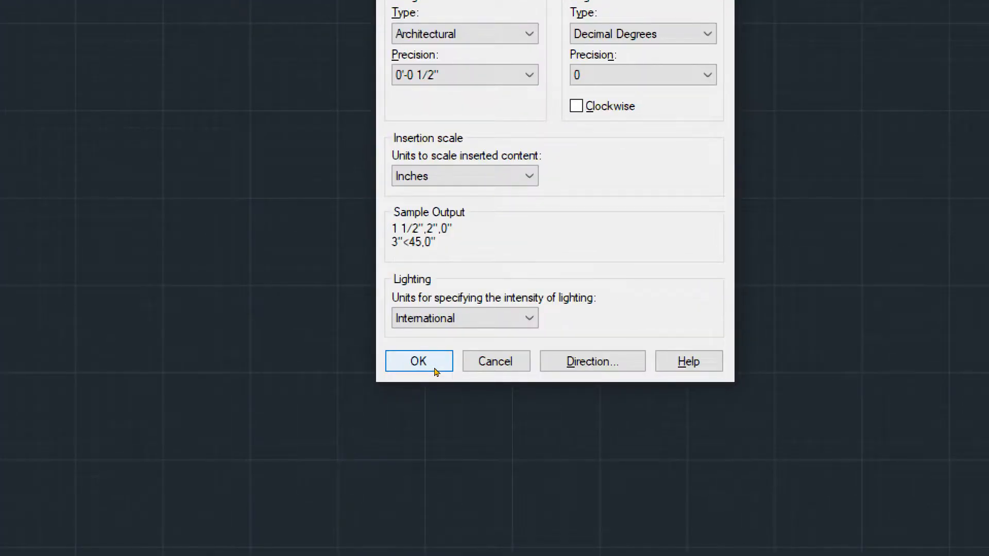
click(434, 369)
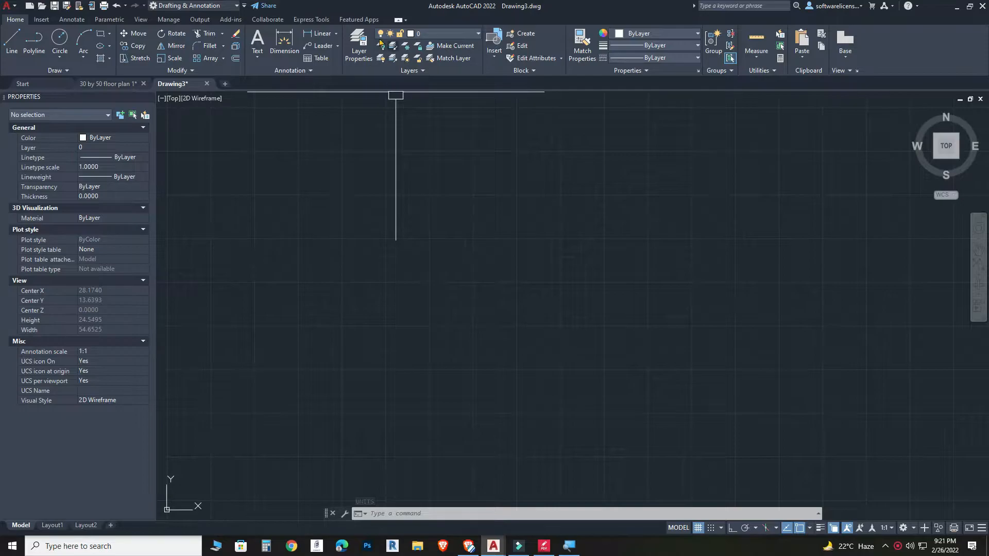
Step: Open the layer manager and create a new layer named 1.WALL
click(446, 33)
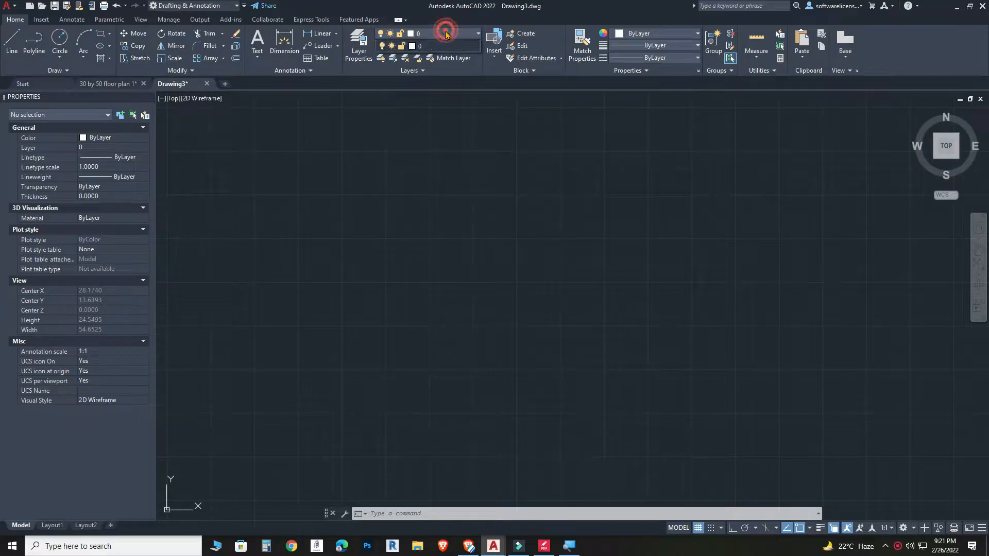
click(361, 47)
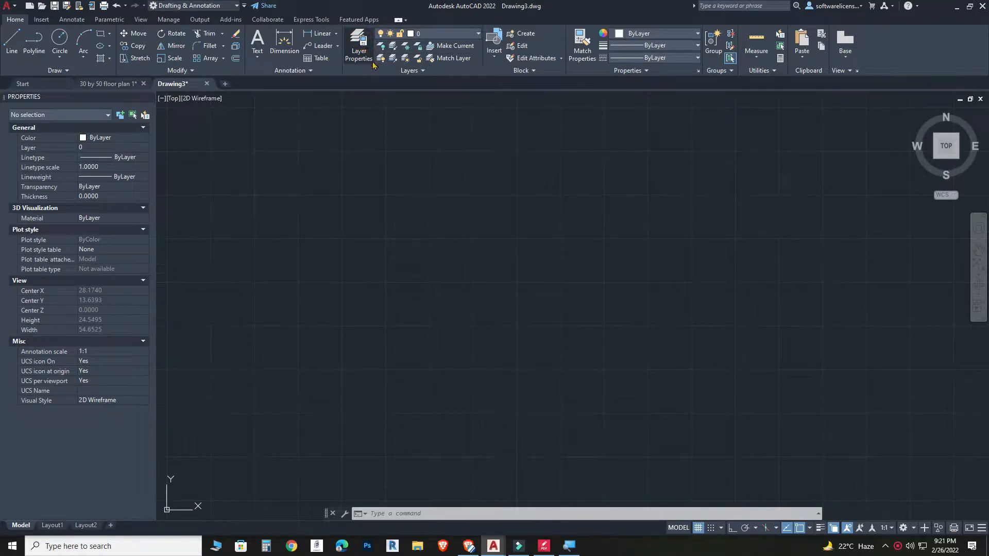
click(367, 58)
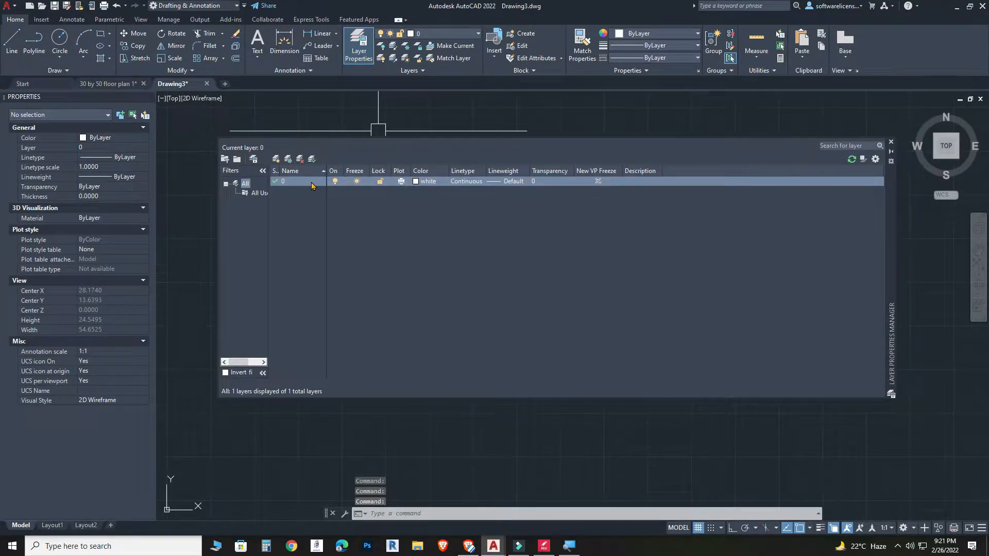
double_click(326, 173)
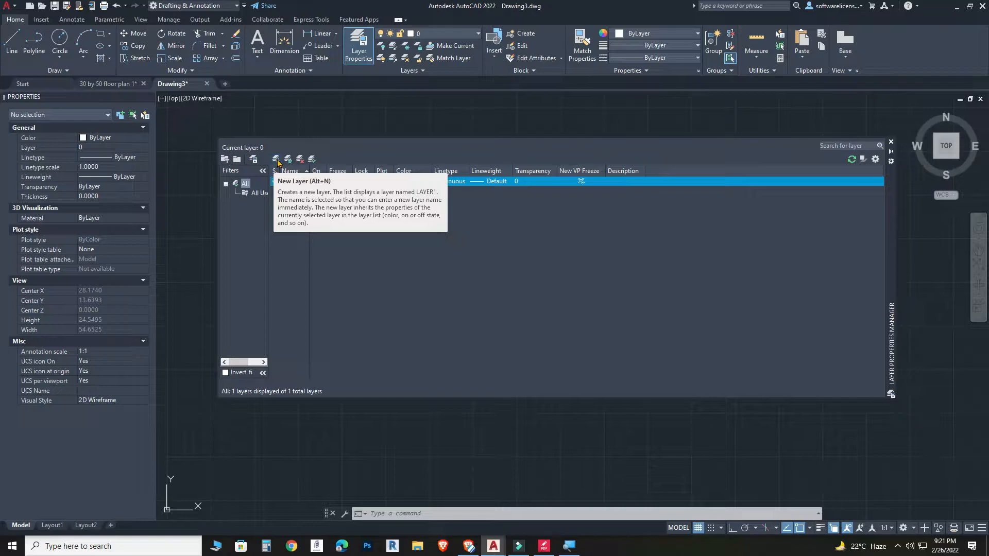
click(277, 159)
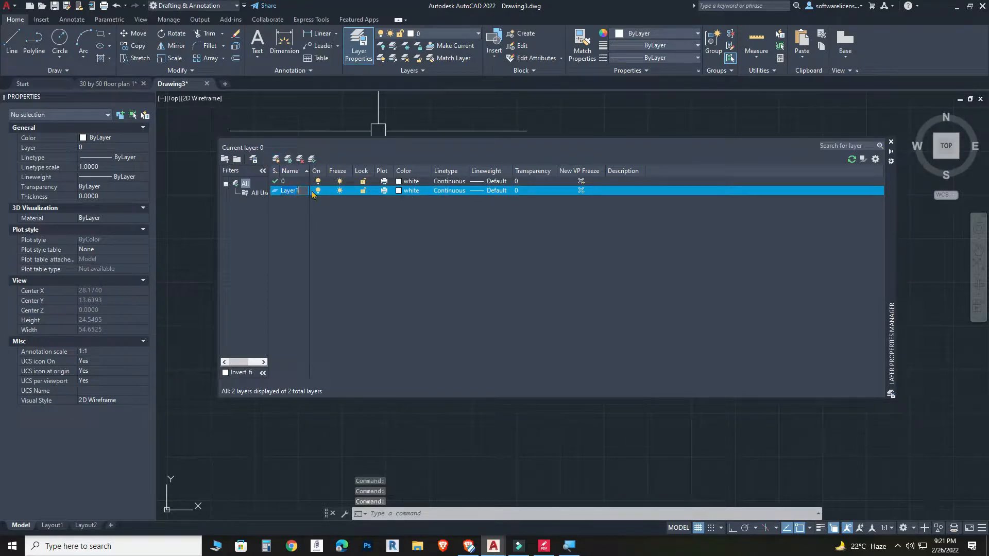
text(1.wa)
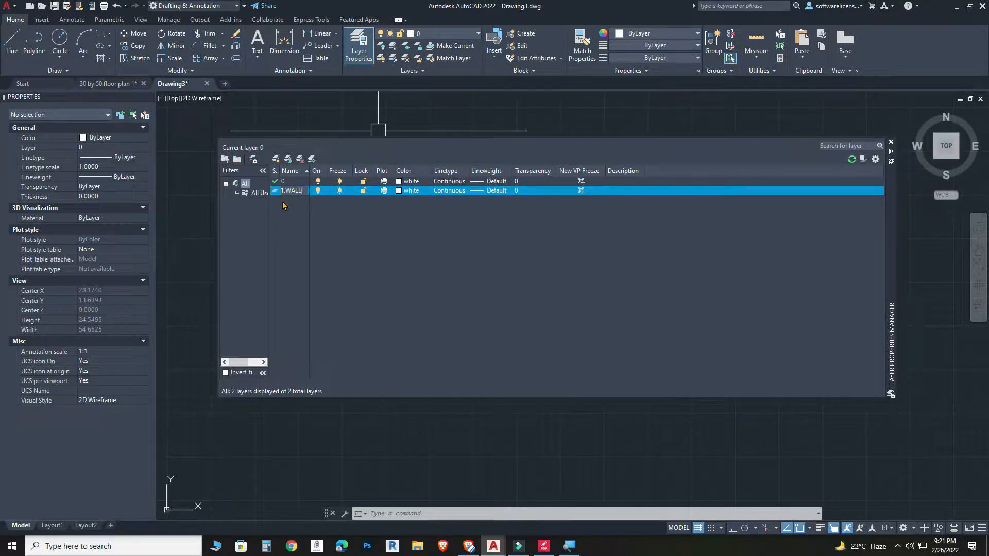
click(360, 235)
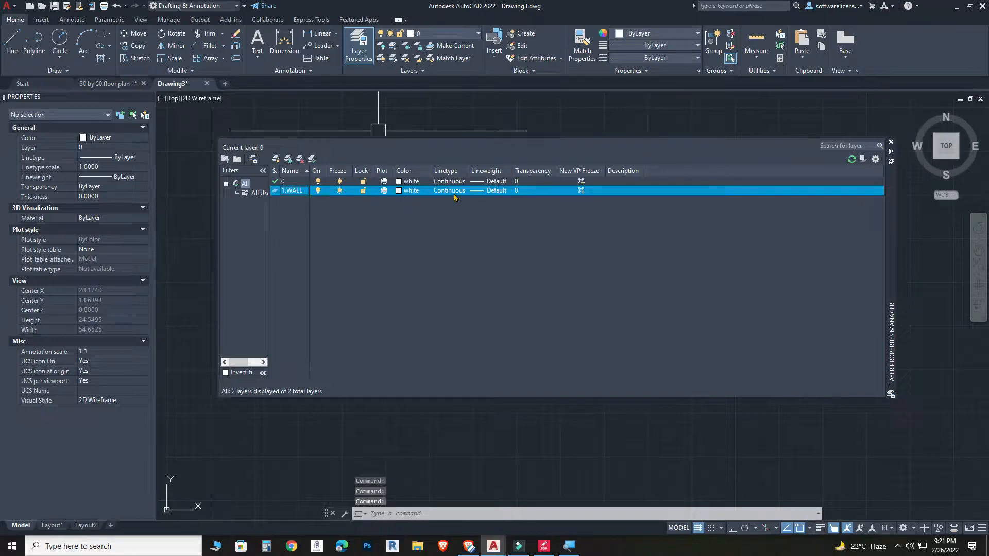
Step: Set the lineweight of the 1.WALL layer to 0.25 mm
click(493, 193)
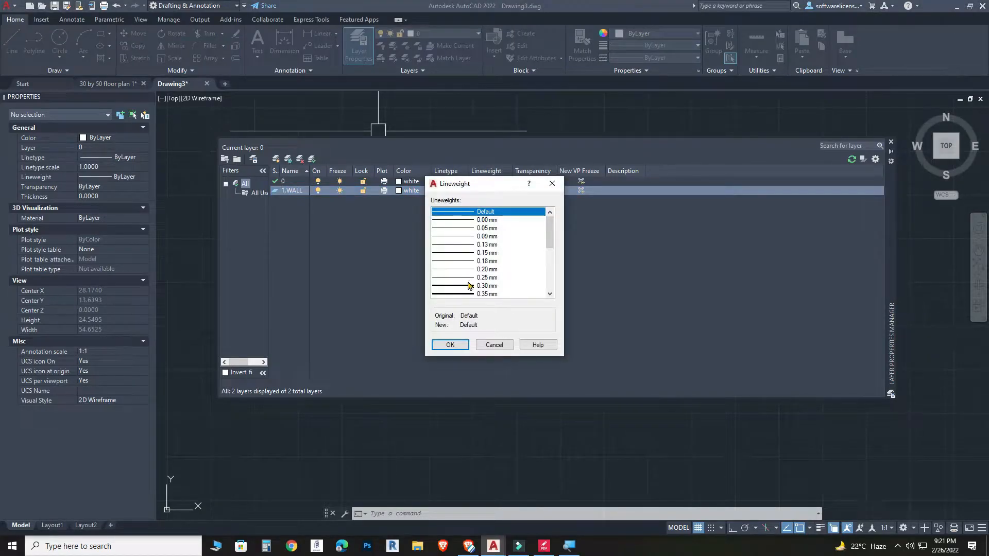
click(470, 286)
click(466, 278)
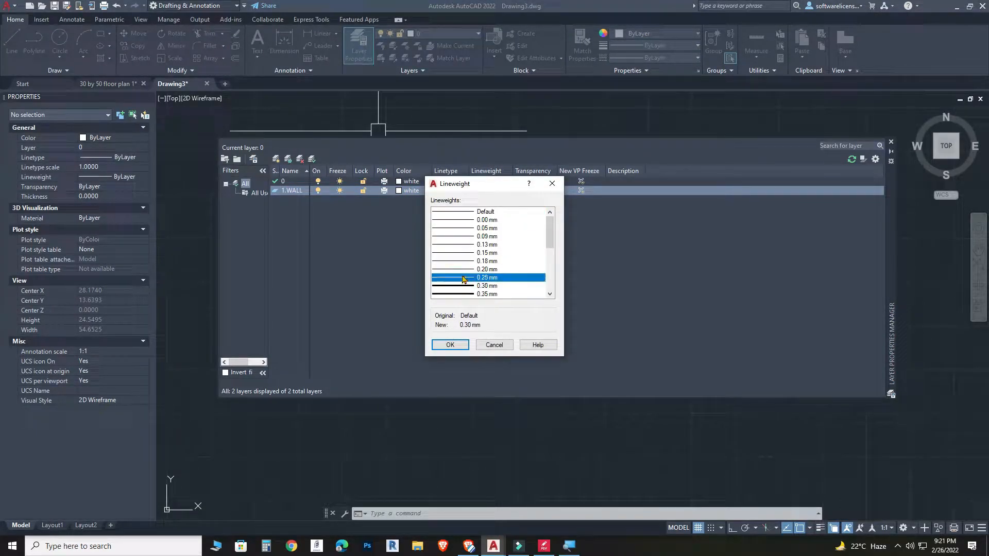
click(453, 346)
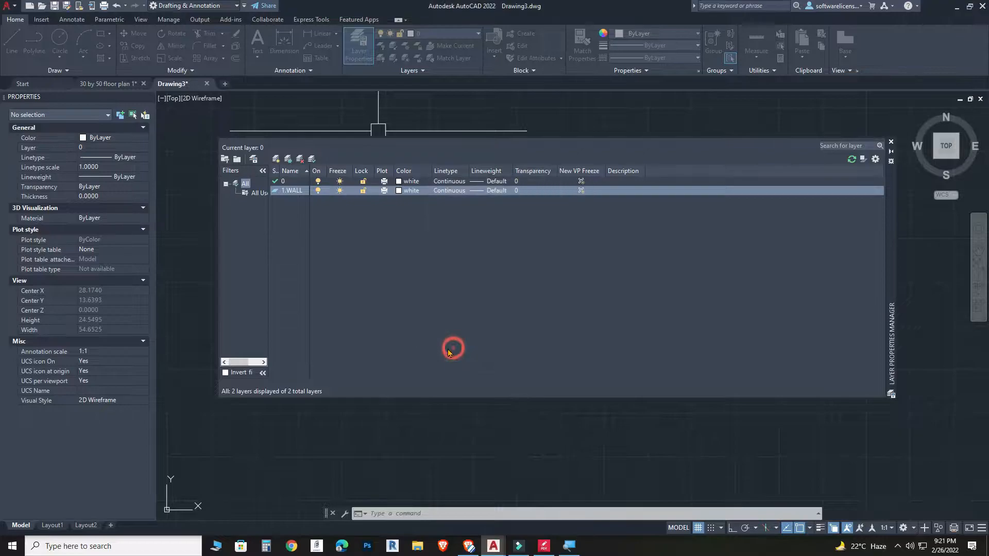
Step: Set the lineweight of the 1.WALL layer to 0.30 mm and close the layer manager
click(486, 193)
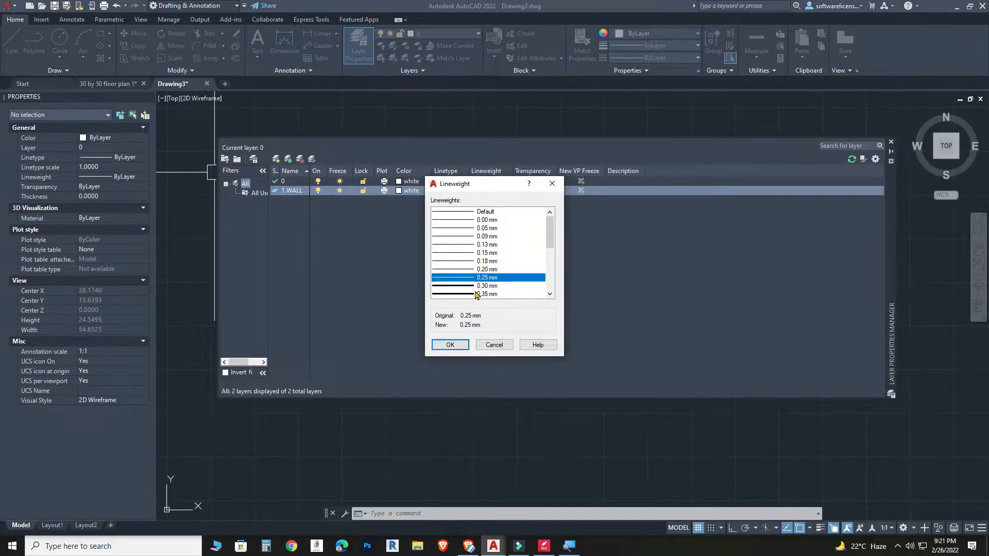
click(475, 294)
click(476, 286)
click(450, 345)
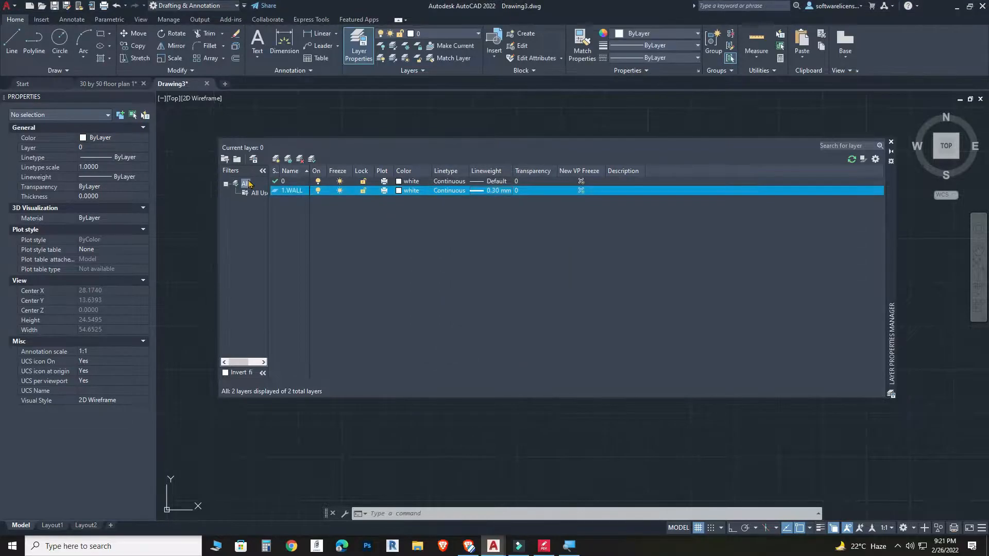
click(891, 143)
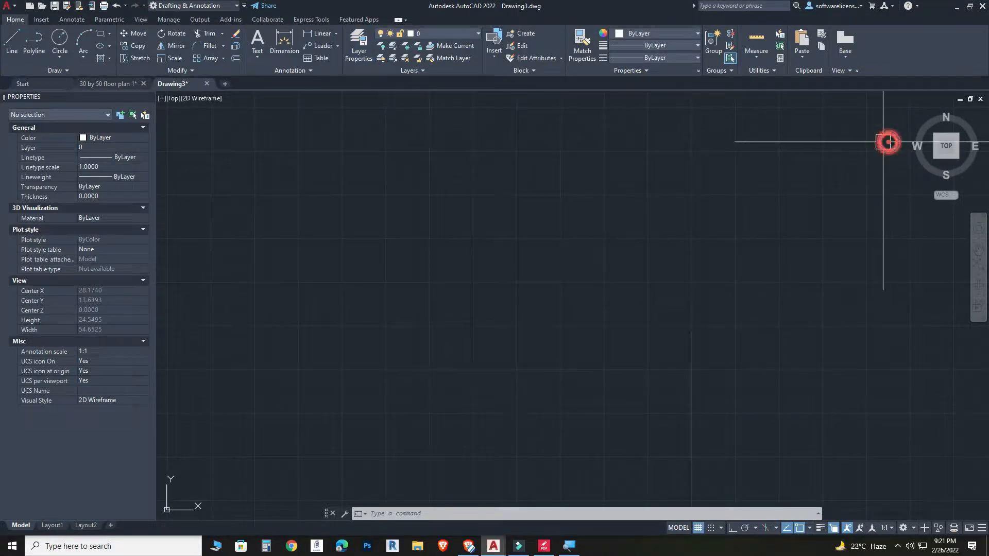
Step: Draw two separate short horizontal lines, one below the other, on layer 0
click(12, 42)
click(339, 217)
click(408, 217)
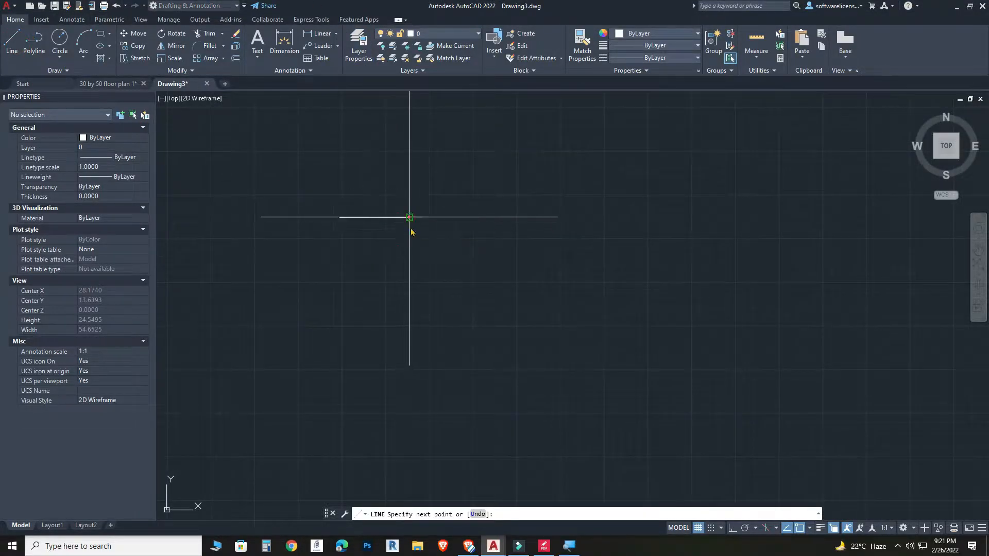
key(Escape)
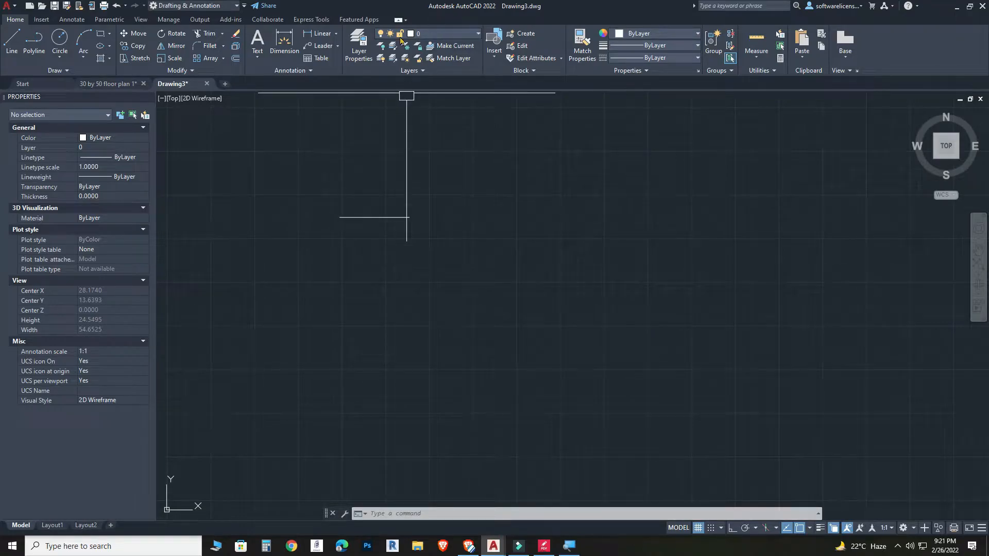
click(12, 41)
click(347, 251)
click(425, 251)
key(Escape)
Step: Assign the lower of the two lines to the 1.WALL layer and deselect it
click(450, 173)
click(371, 245)
key(Escape)
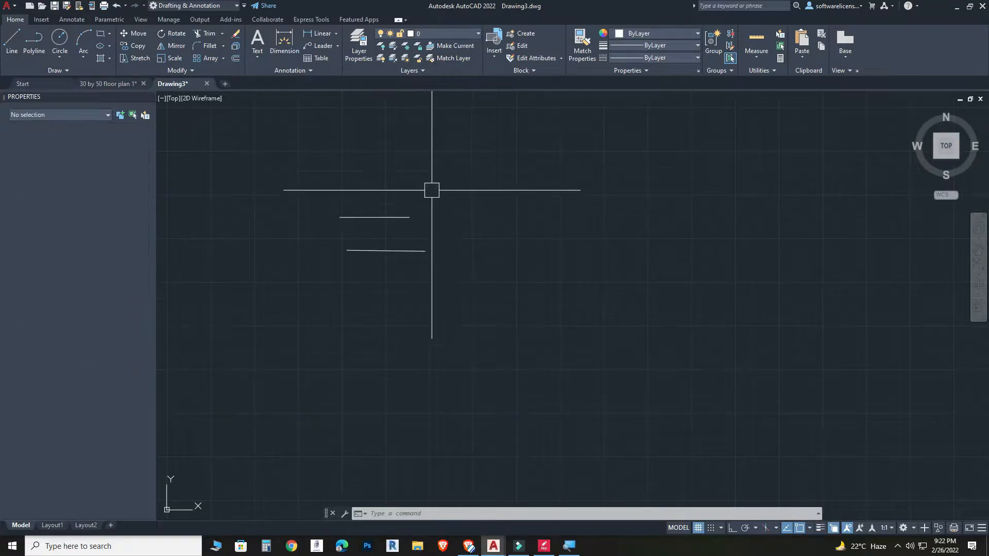
click(456, 246)
click(407, 282)
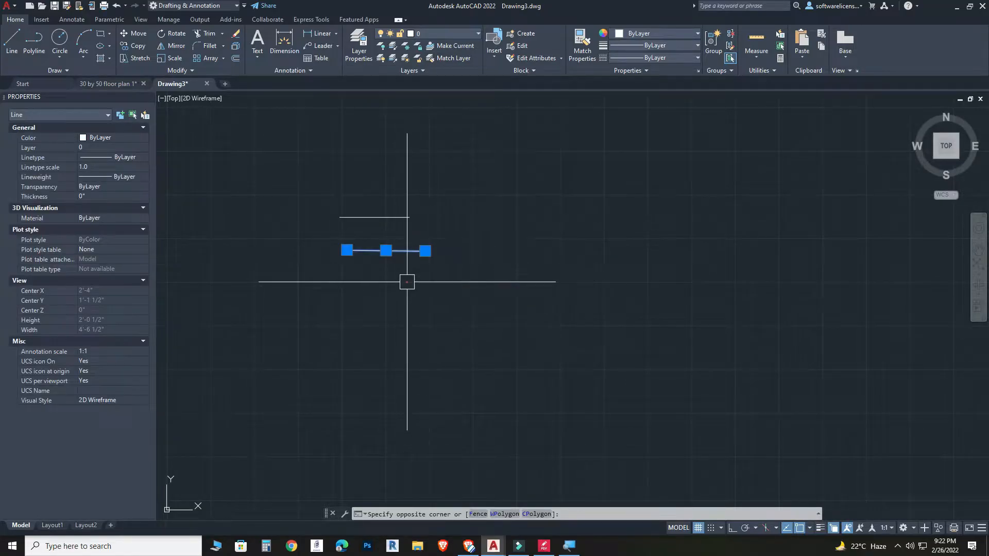
click(447, 33)
click(437, 53)
key(Escape)
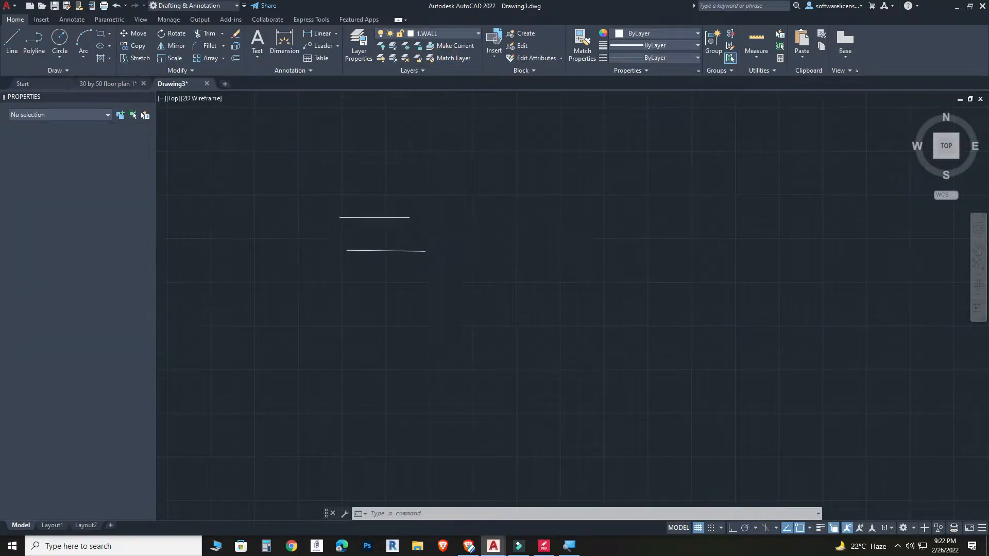
scroll(410, 255, up, 2)
middle_drag(574, 278, 561, 318)
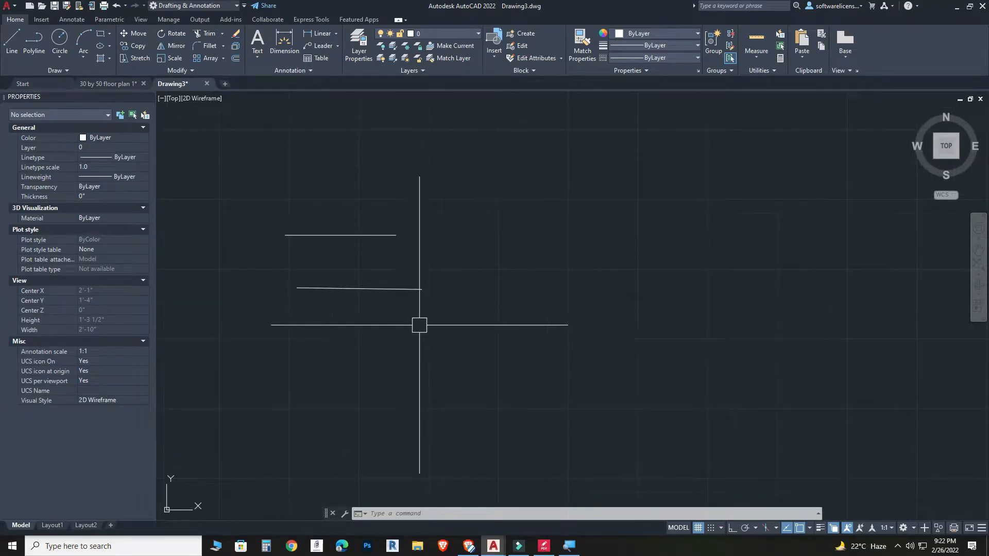
Step: Turn on the lineweight display to compare the two test lines, and delete both lines
click(820, 528)
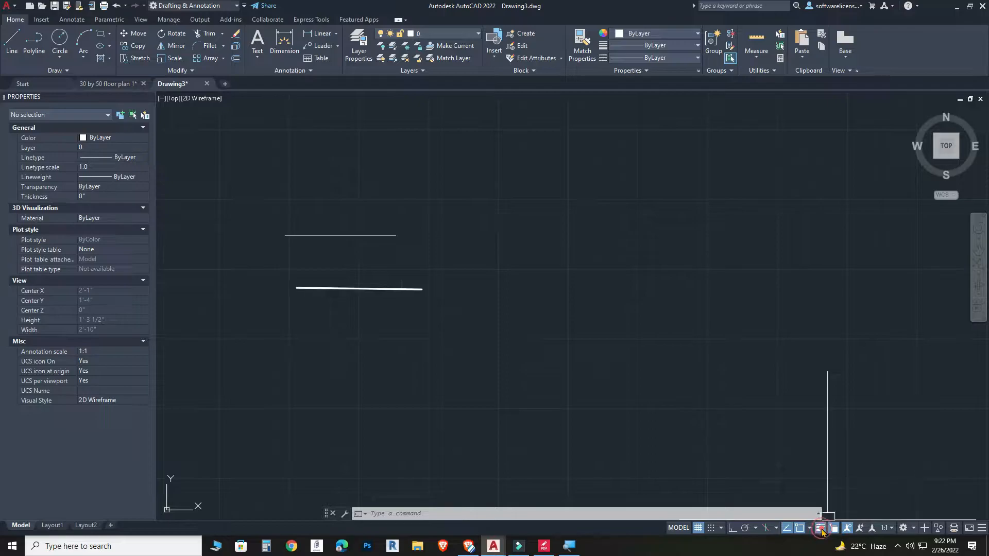
scroll(300, 283, up, 2)
click(254, 258)
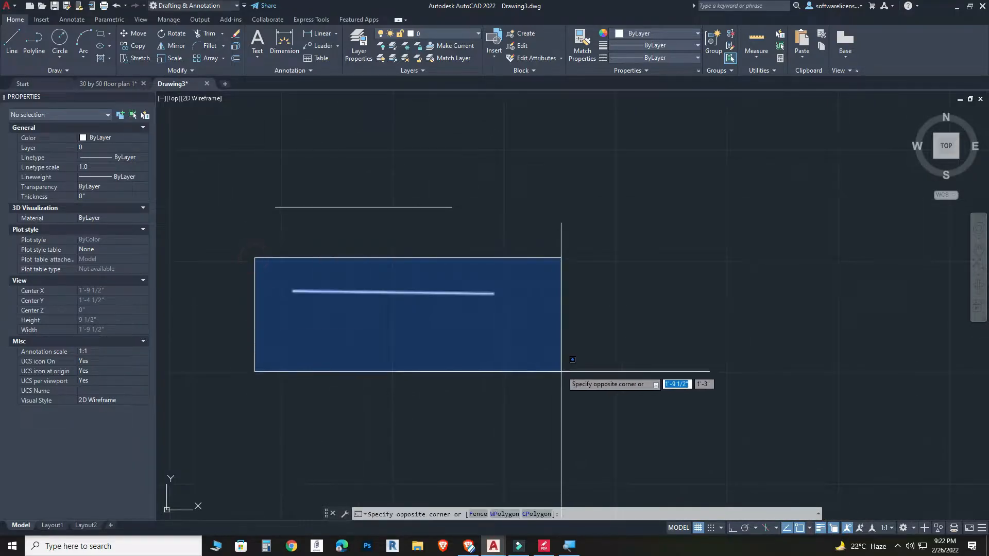
click(563, 349)
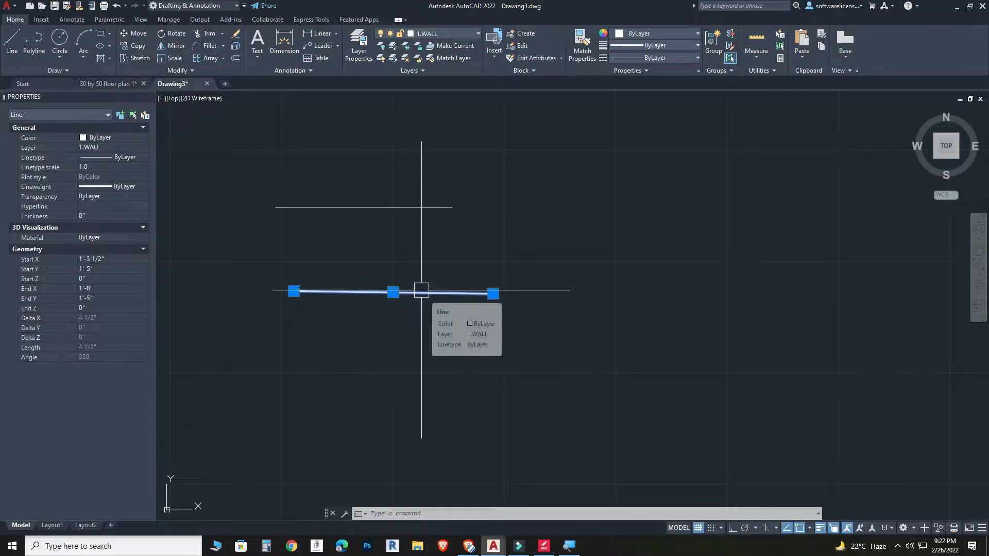
key(Delete)
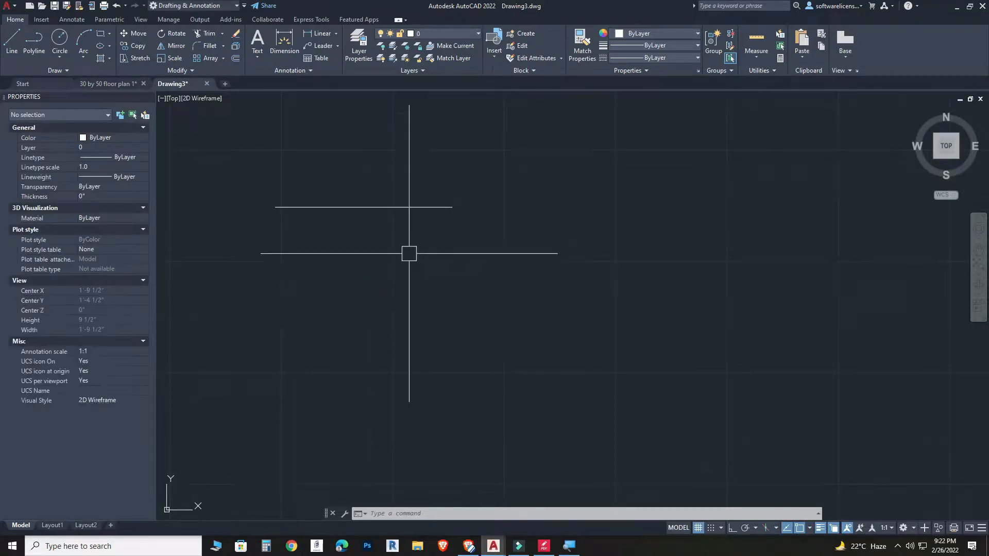
click(384, 211)
key(Delete)
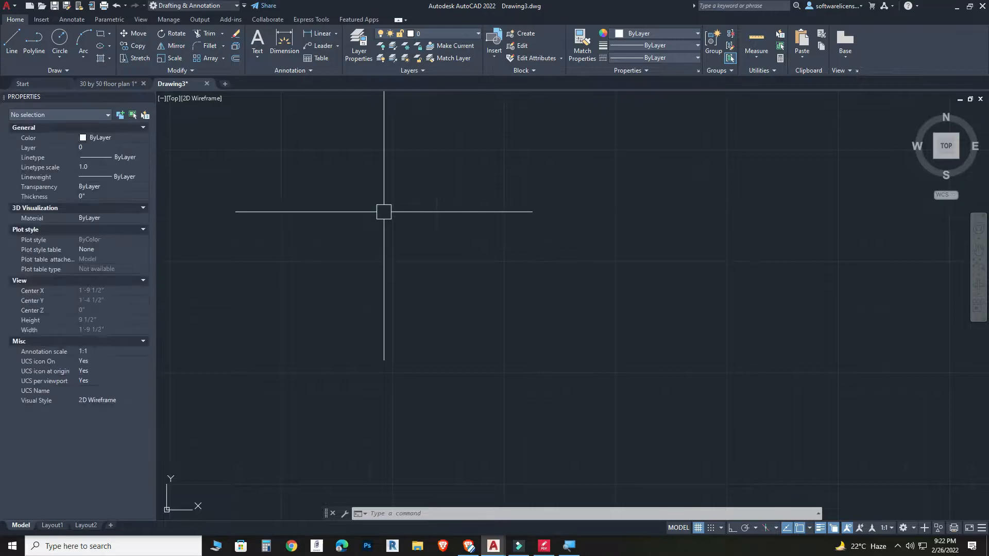
Step: Set the lineweight of the 1.WALL layer to 0.25 mm in the layer manager
click(344, 58)
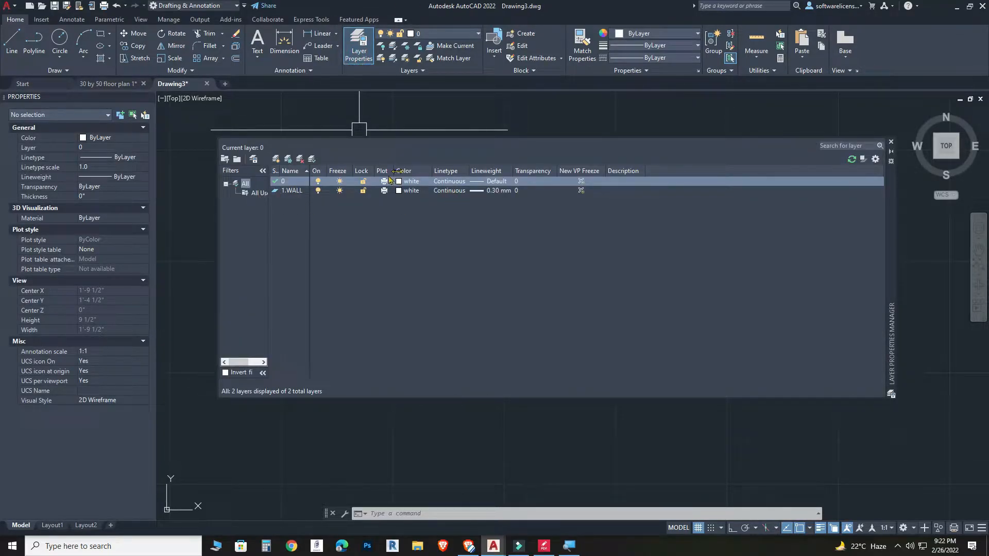
click(490, 191)
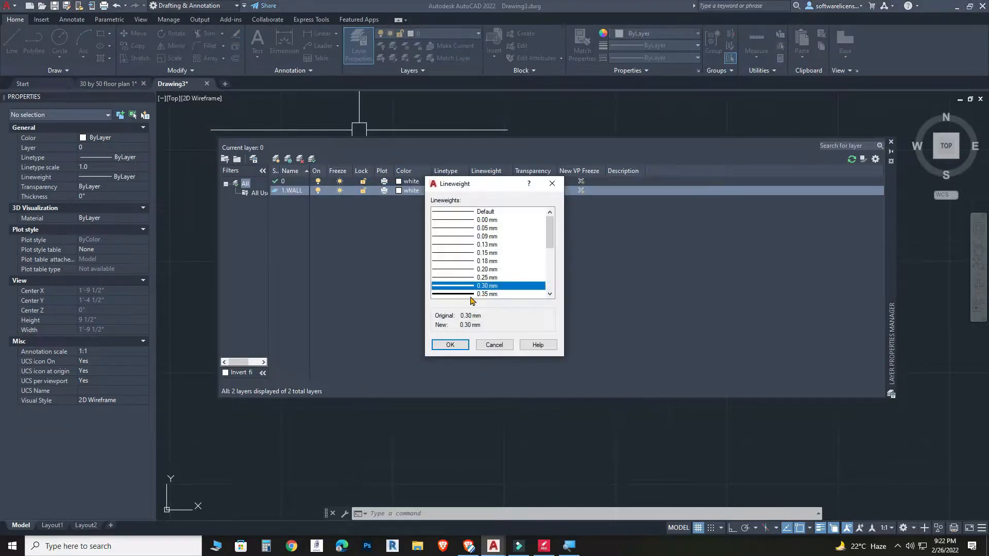
click(490, 278)
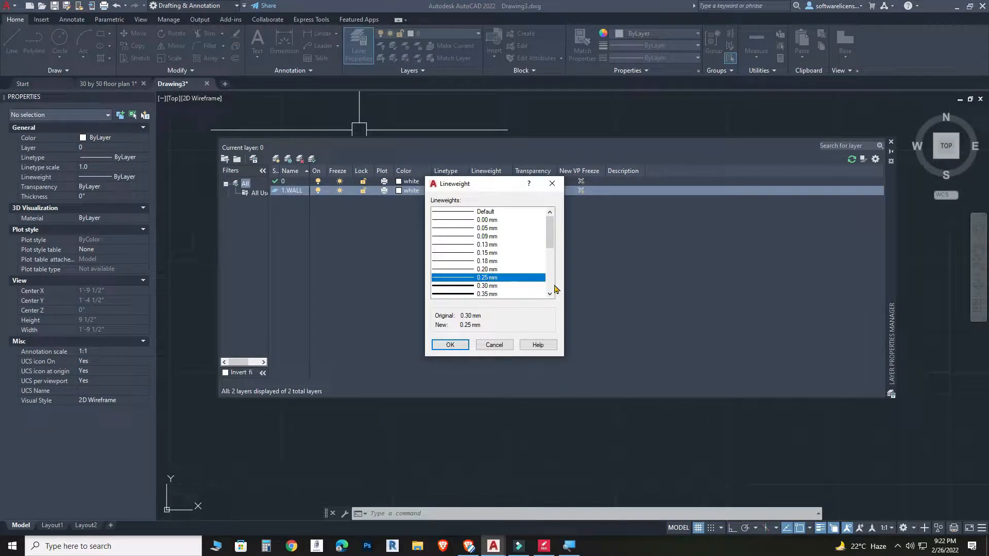
click(449, 344)
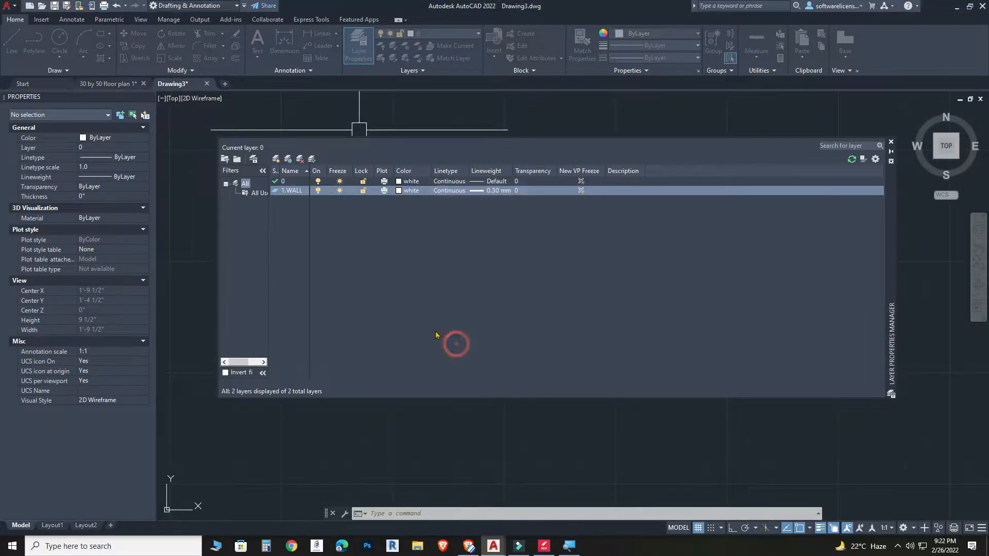
Step: Create a new layer named 2.DOOR and set its color to red
click(276, 159)
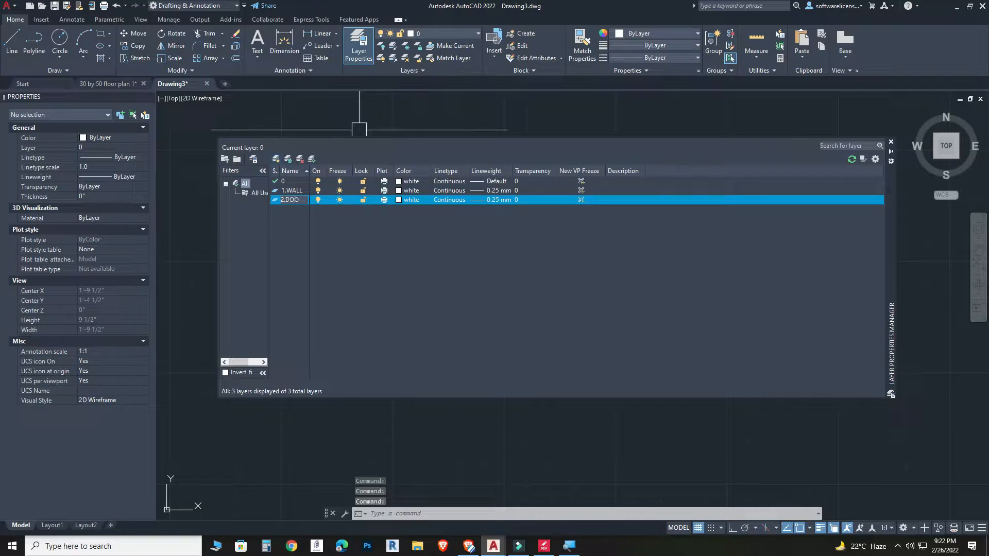
click(412, 294)
click(397, 201)
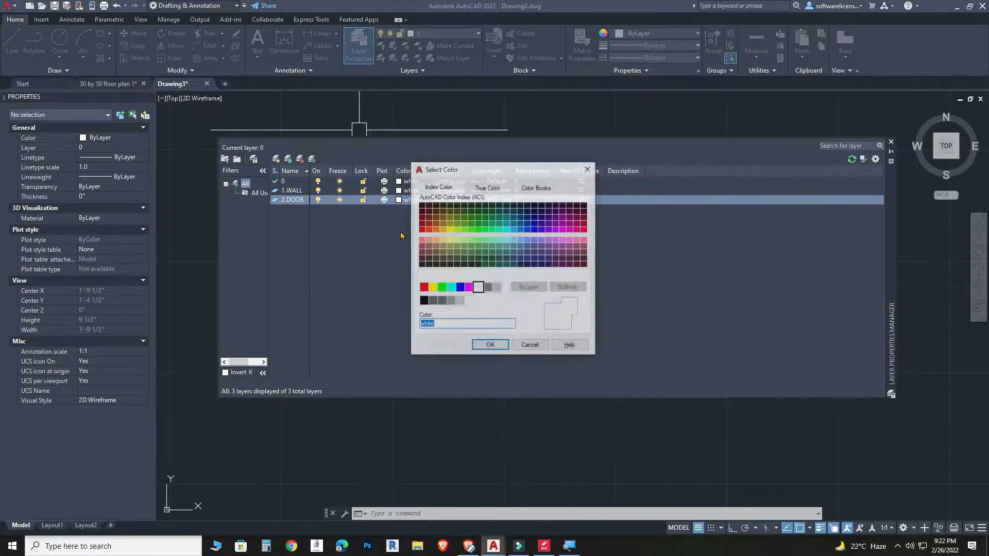
click(422, 288)
click(496, 347)
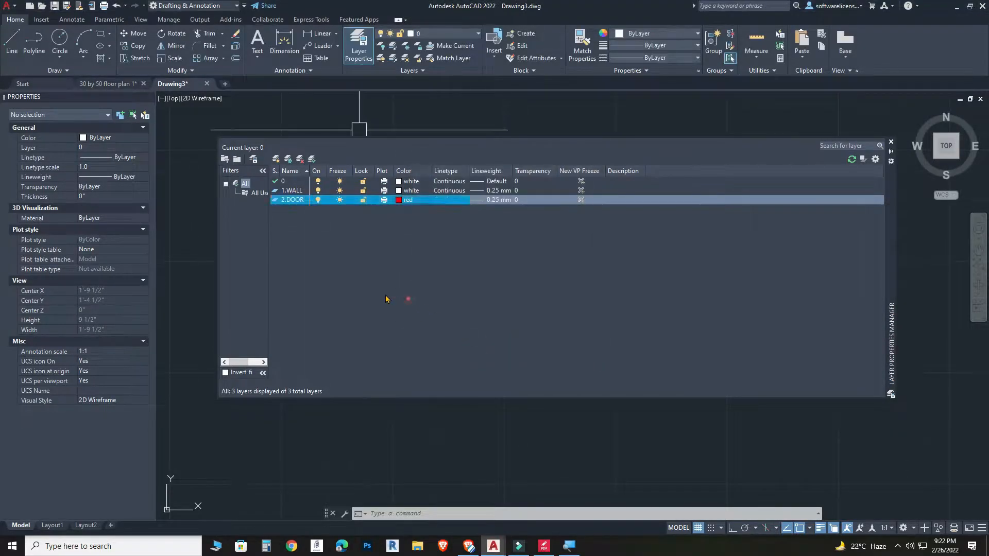
Step: Create a new layer named 3.WINDOW, widen the layer name column to fit, and set the layer's color to cyan
click(276, 159)
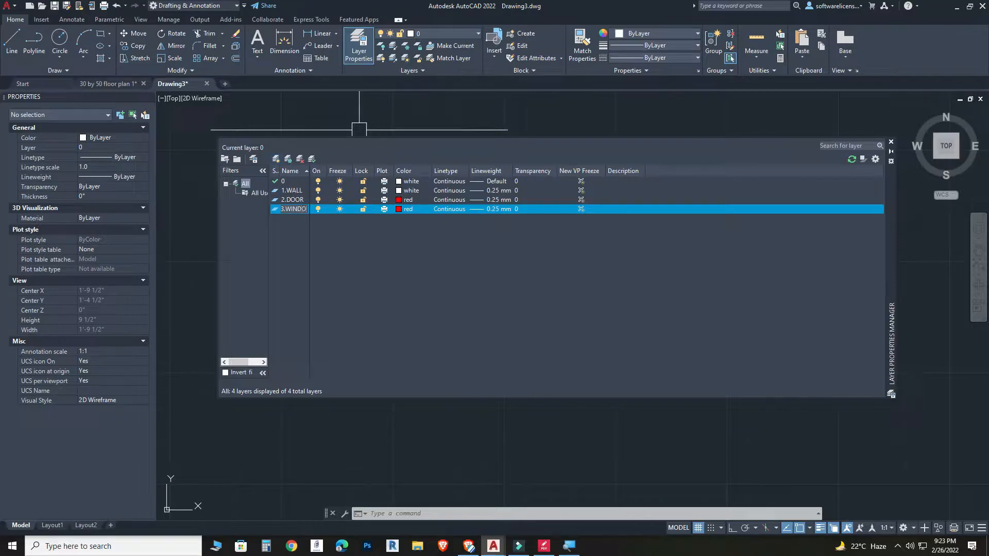
click(325, 276)
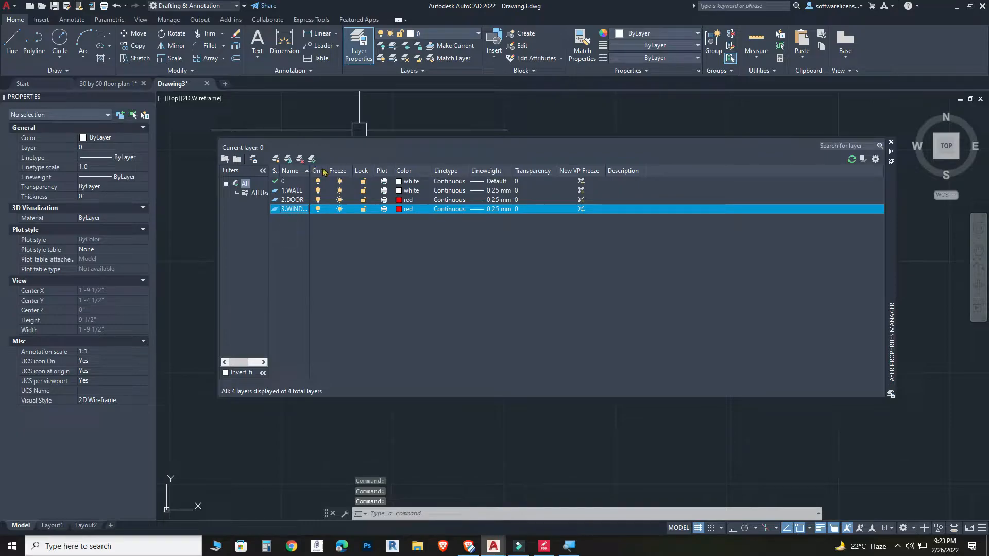
double_click(311, 168)
click(378, 286)
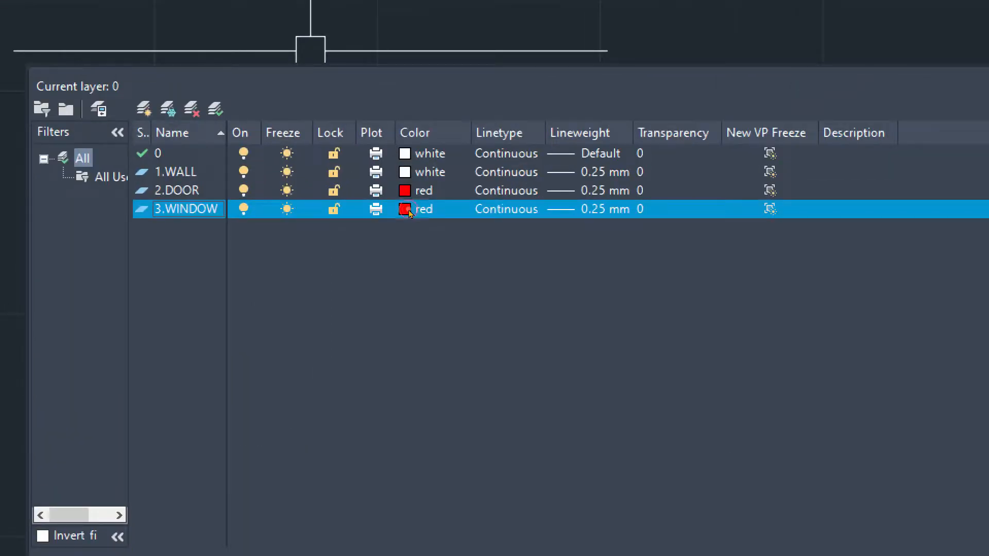
click(407, 209)
click(494, 366)
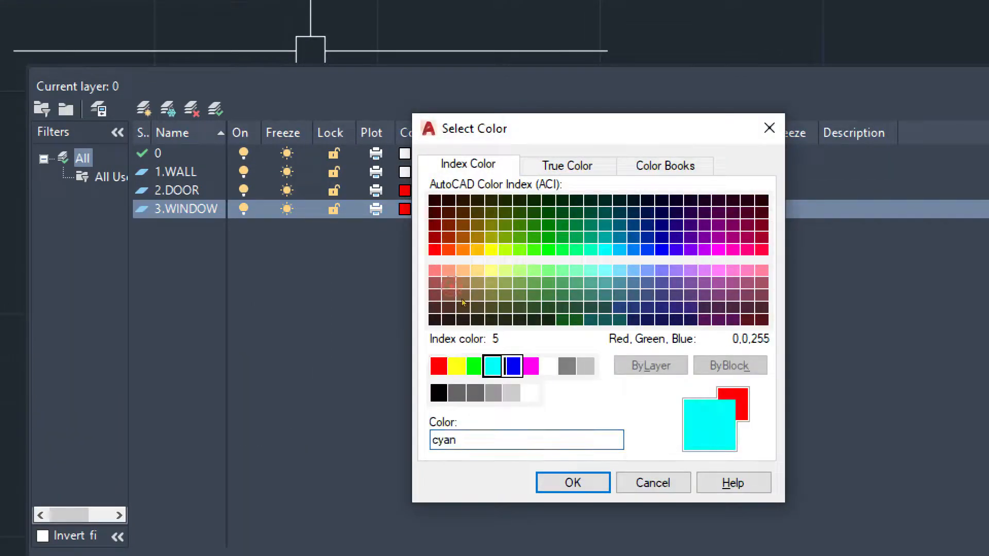
key(Return)
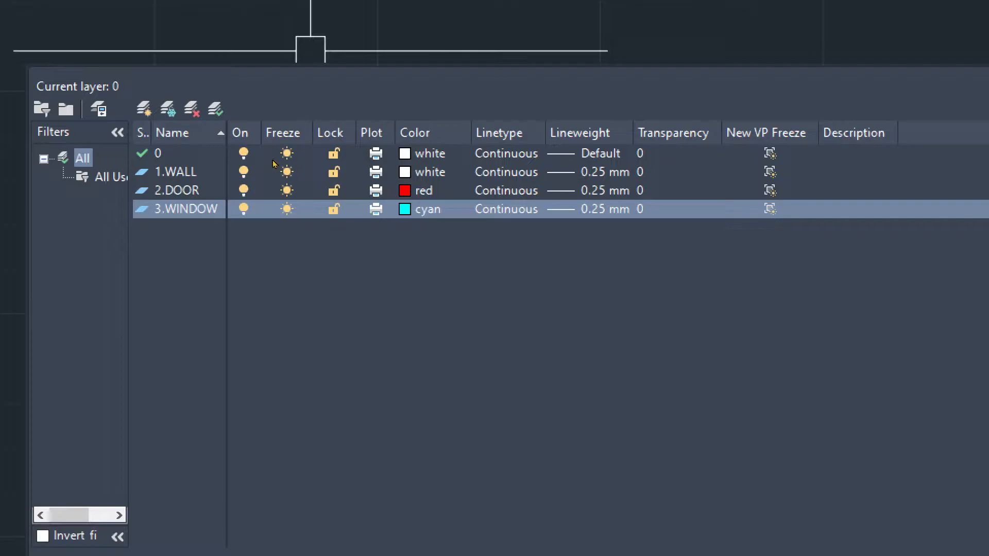
Step: Create a new layer named 4.CHAJJA and set its color to index 210
key(alt+n)
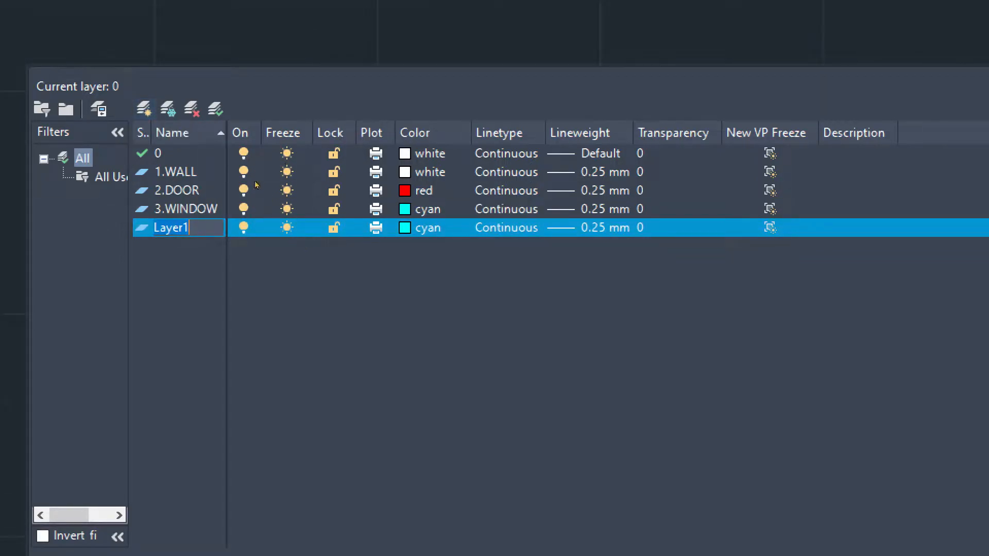
text(4.CHJJA)
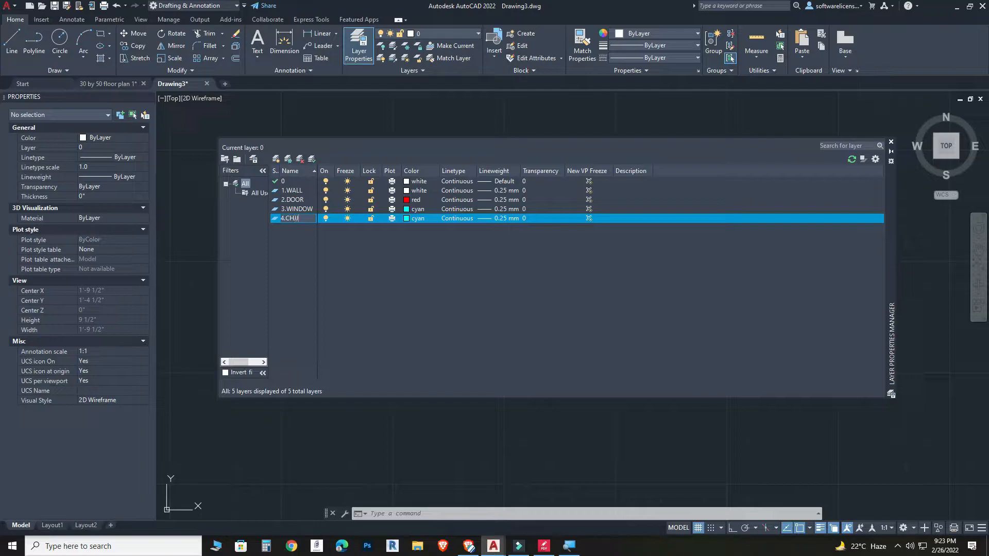
click(407, 220)
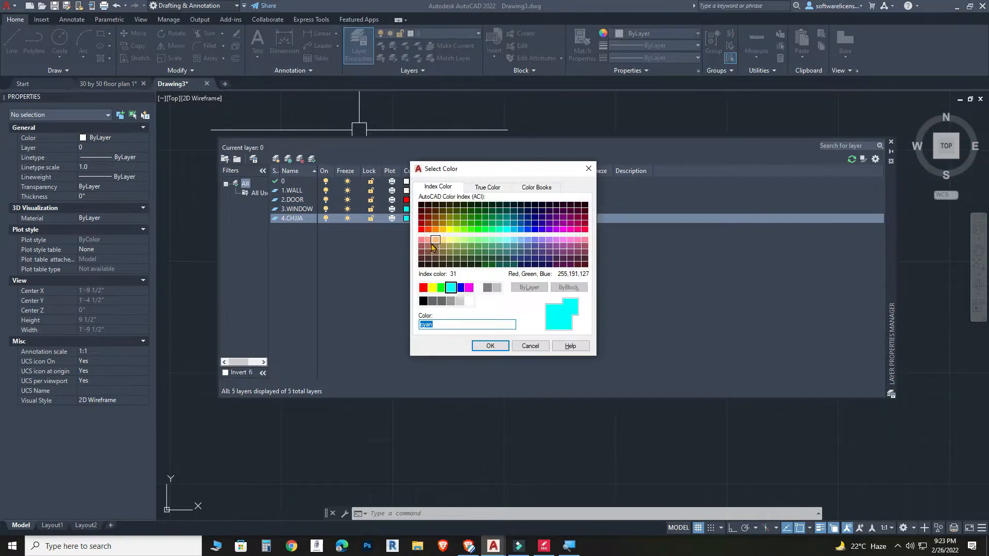
click(563, 229)
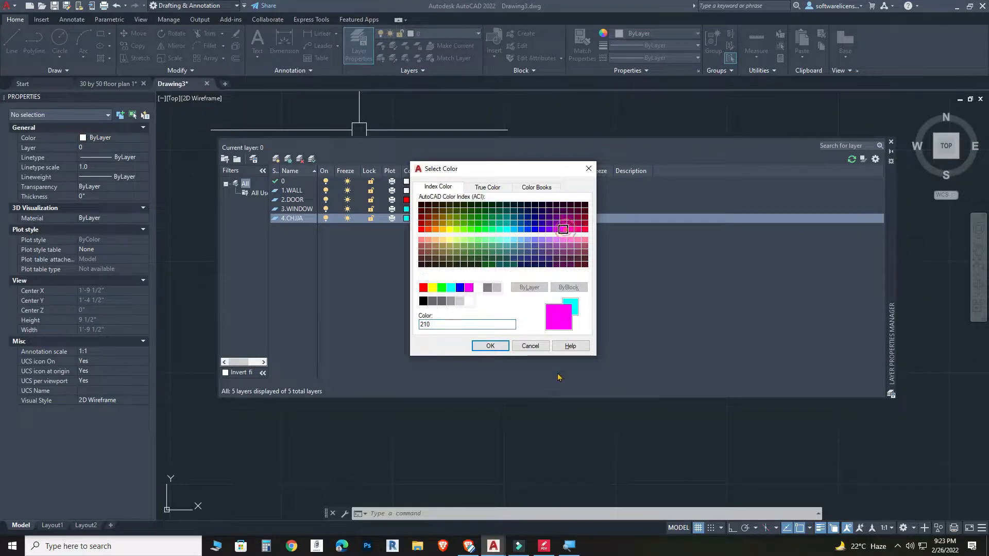
click(486, 349)
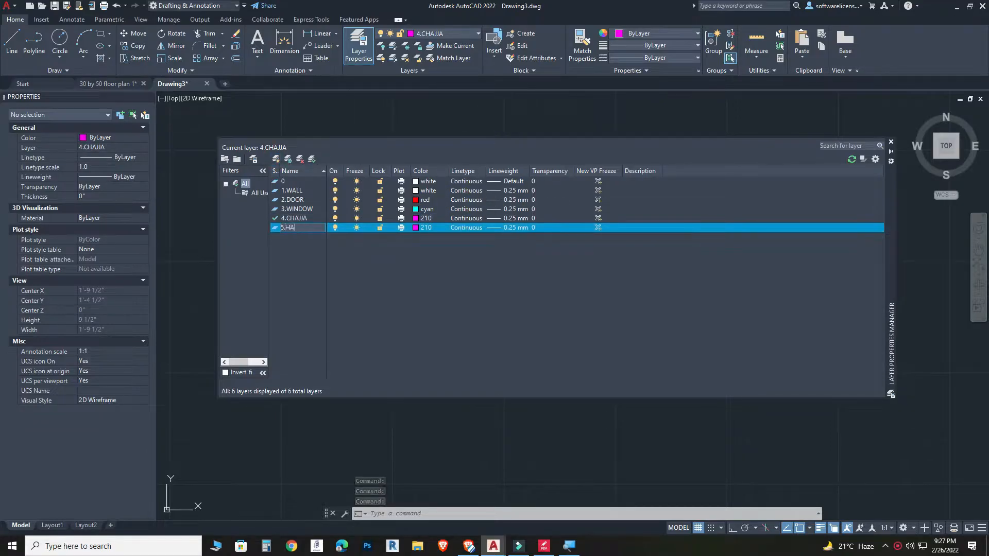
Step: Add the 5.HATCHING layer with its color set to gray, index 253
click(416, 228)
click(448, 307)
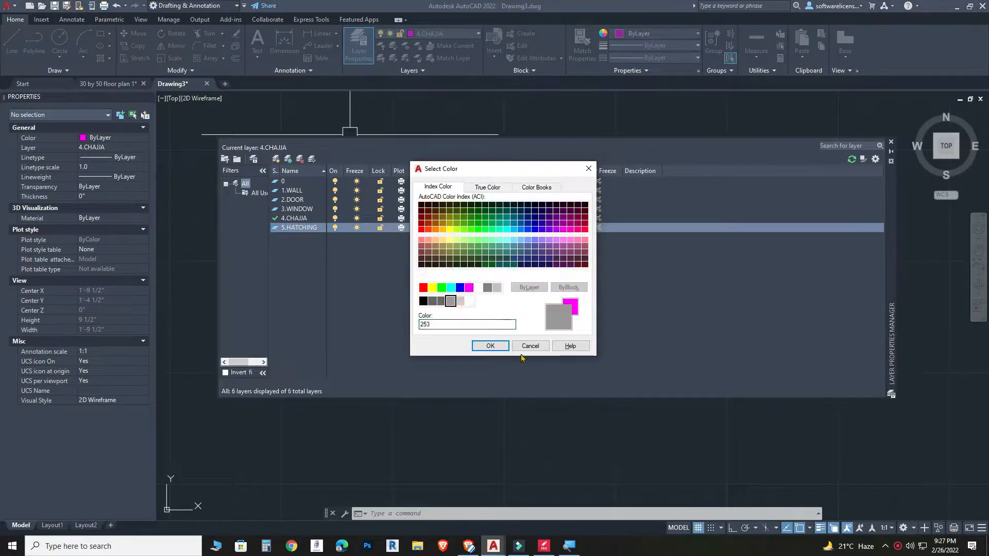
click(486, 349)
Step: Create a new layer named 6.COLOUMN and set its color to red
key(alt+n)
text(6.OLU)
key(BackSpace)
key(BackSpace)
key(BackSpace)
text(COLOUME)
key(BackSpace)
text(N)
click(416, 236)
click(424, 287)
click(490, 347)
Step: Create a new layer named 7.FURINITURE and set its color to index 40
key(alt+n)
text(7.FUR)
click(415, 248)
click(442, 229)
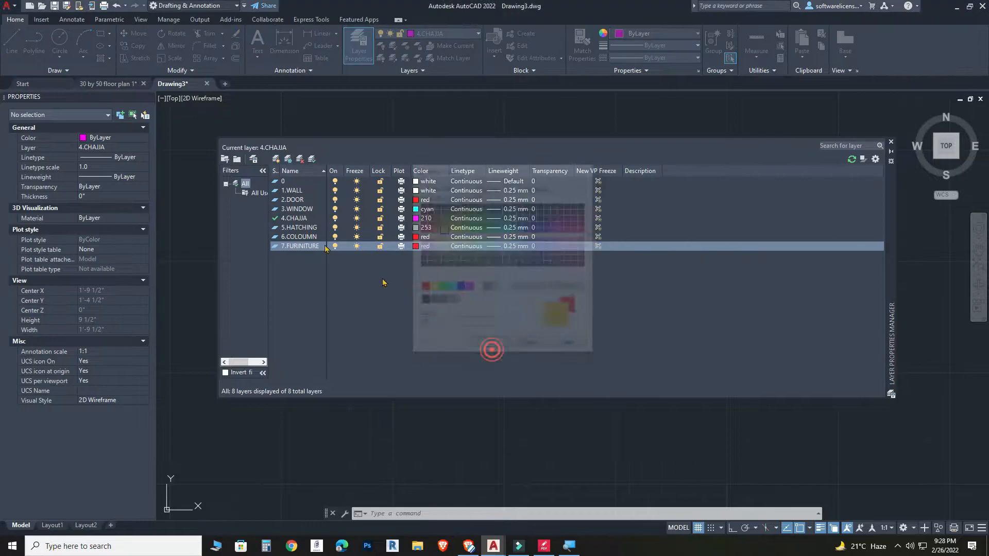
click(492, 347)
Step: Create a new layer named 8.TEXT and set its color to green
key(alt+n)
text(8.TEXT)
click(416, 256)
click(441, 287)
click(482, 344)
Step: Create a new layer named 9.STAIR and set its color to index 190
key(alt+n)
text(9.STAIR)
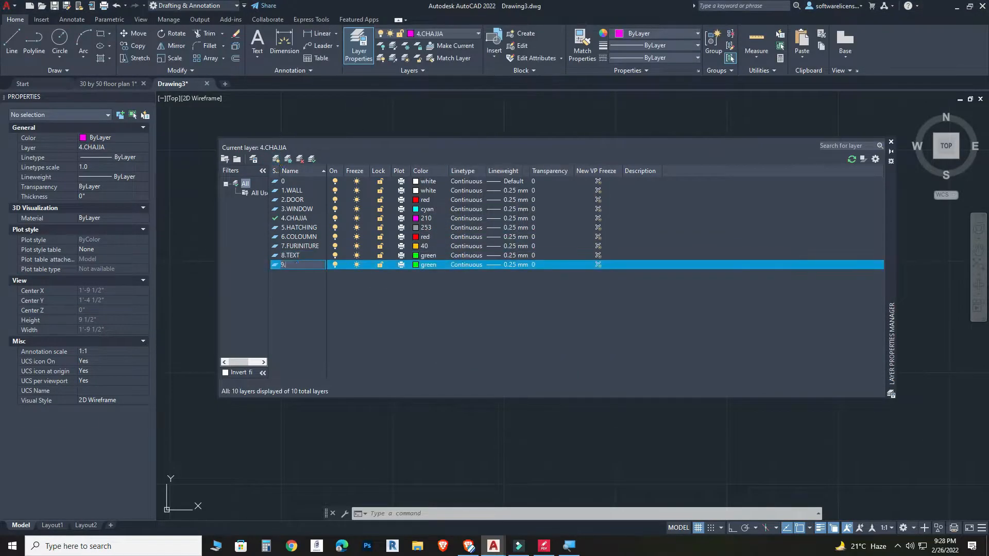
click(416, 265)
click(550, 229)
click(491, 347)
Step: Create a new layer named 10.PORCH and set its color to index 60
key(alt+n)
text(10.PORCH)
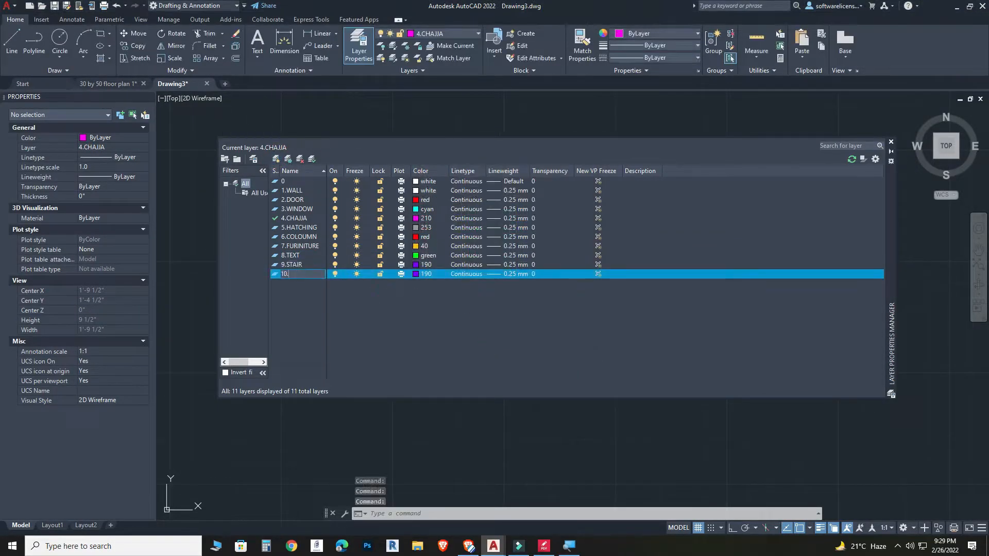
click(416, 274)
click(457, 229)
click(490, 346)
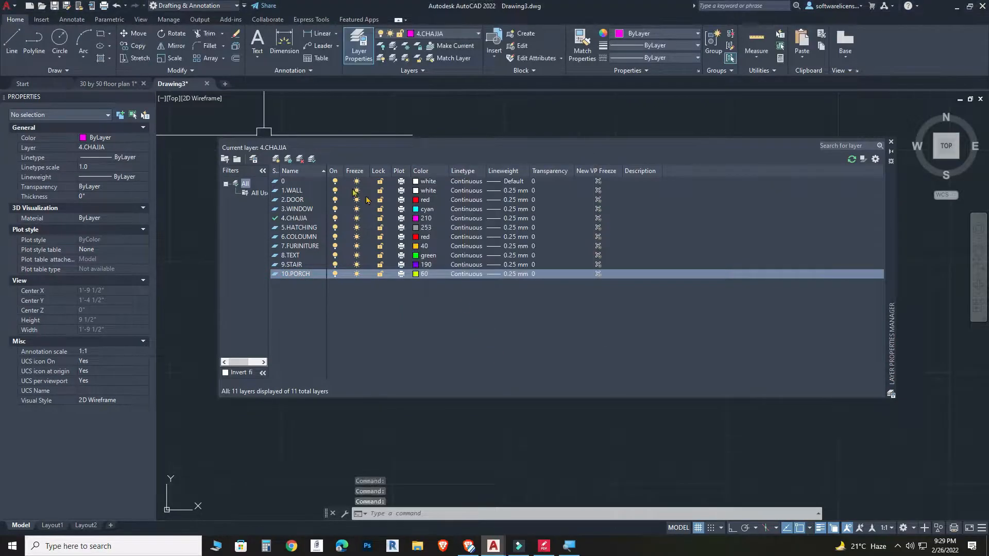
Step: Create a new layer named 11.SITE and set its color to index 220
key(alt+n)
text(11.SITE)
click(490, 331)
click(416, 283)
click(570, 228)
click(490, 346)
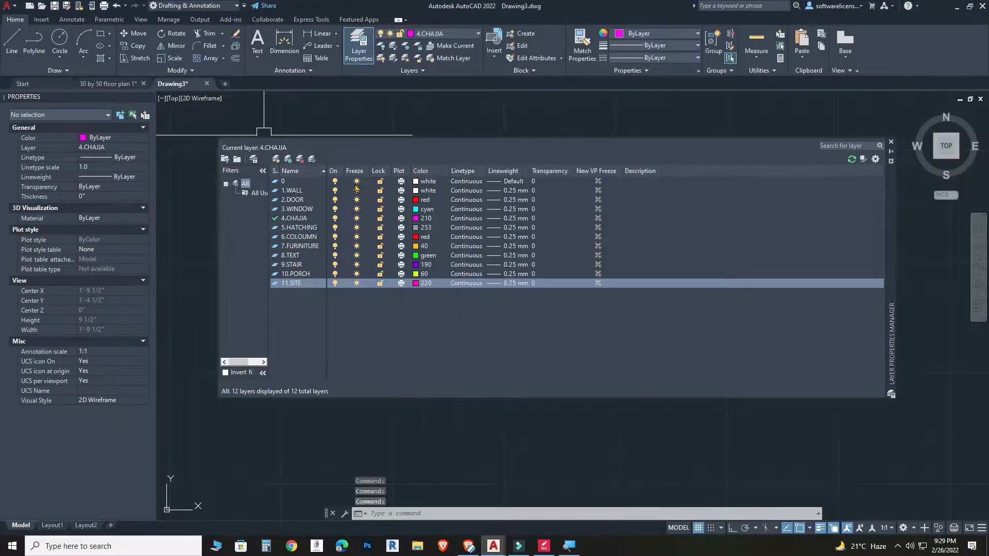
Step: Create a new layer named 12.DIMENSION and set its color to index 253
key(alt+n)
text(12.DIMENSION)
key(Return)
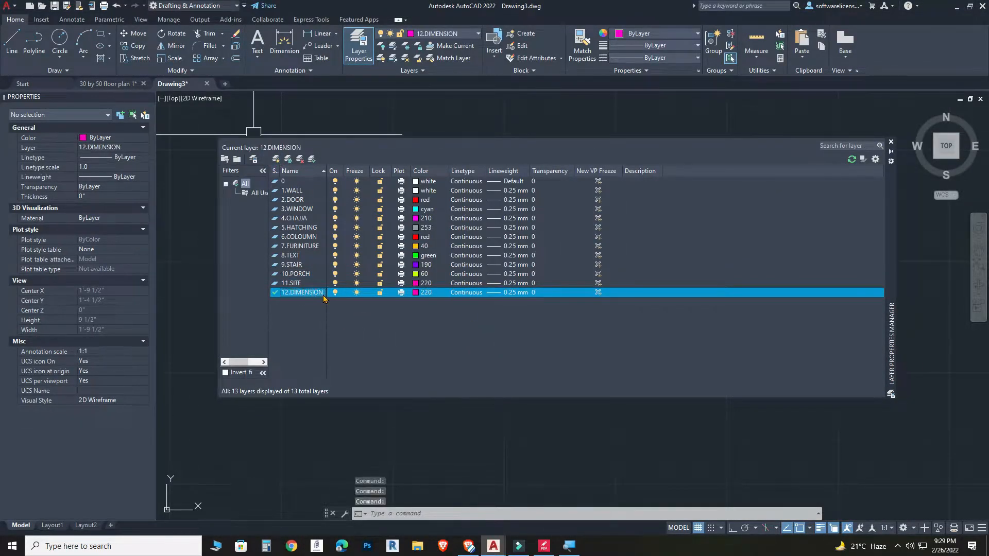
click(417, 293)
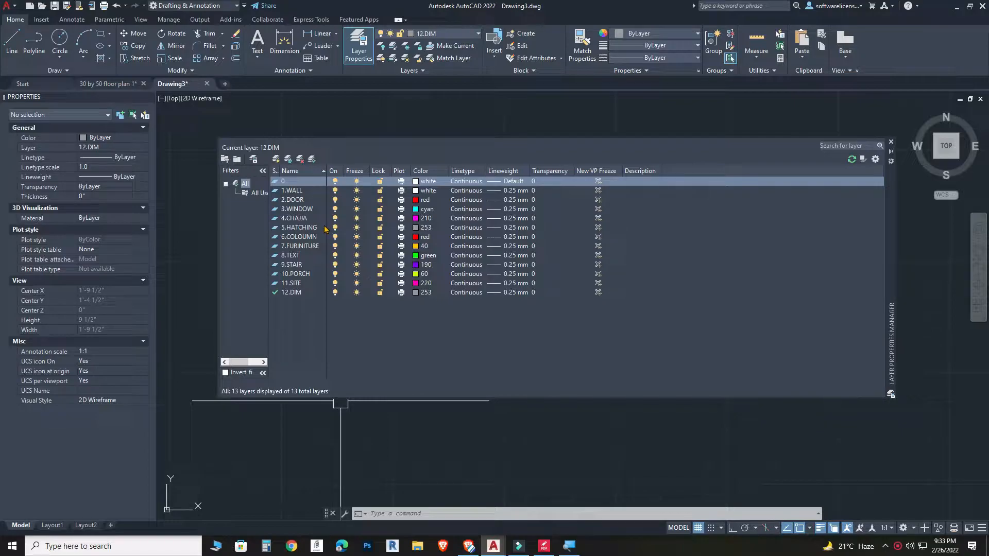
Step: Set the transparency of the 5.HATCHING layer to 40
click(304, 228)
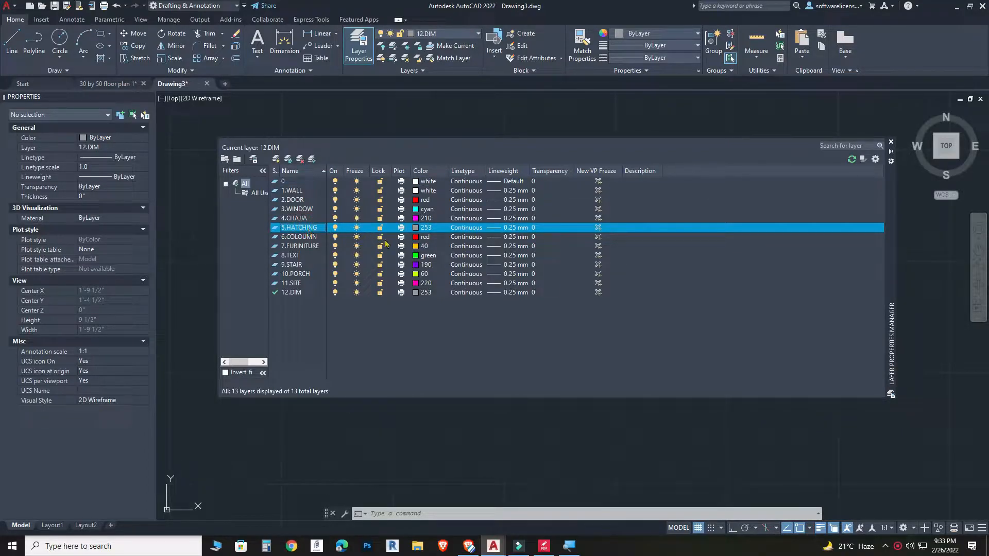
click(534, 228)
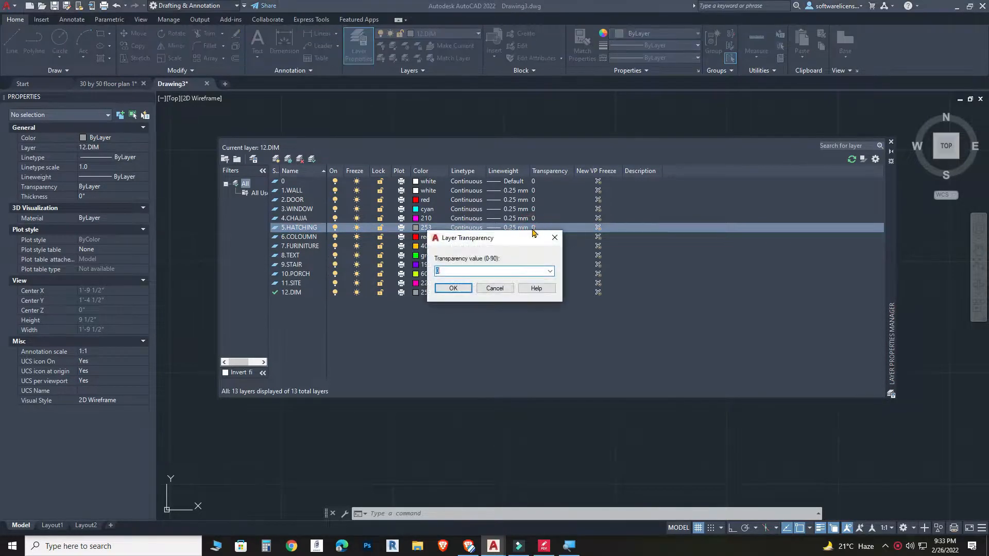
click(550, 272)
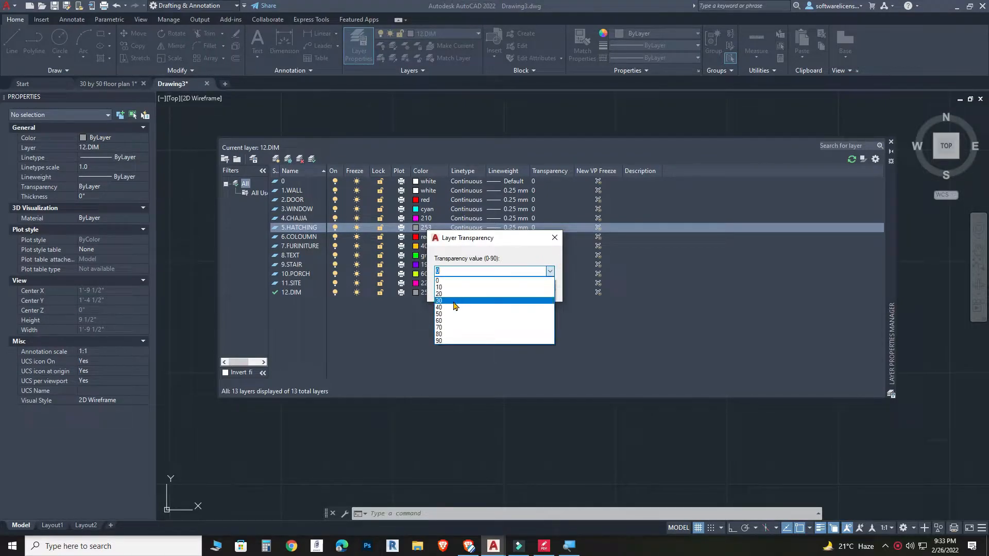
click(455, 307)
click(457, 290)
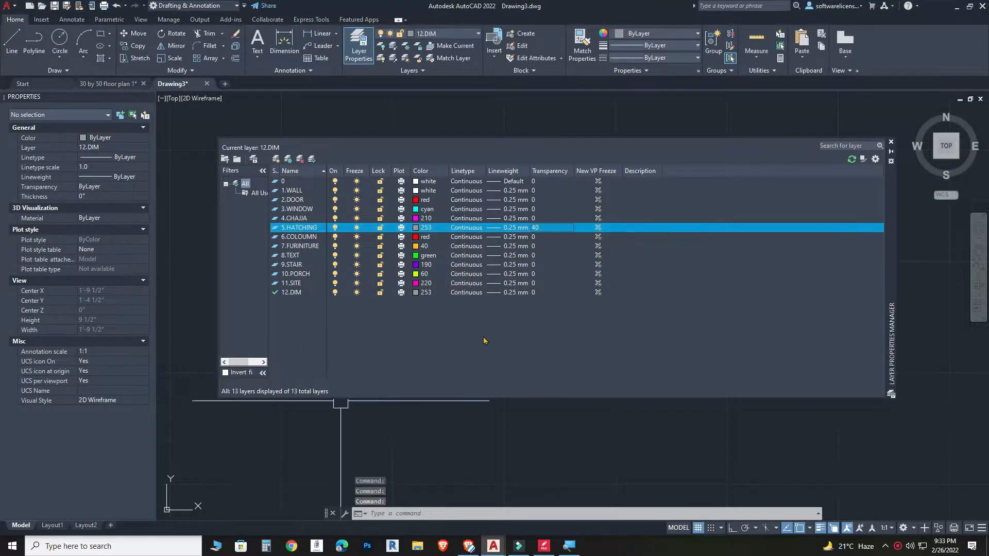
Step: Set the lineweight of the 2.DOOR and 3.WINDOW layers to Default
click(497, 202)
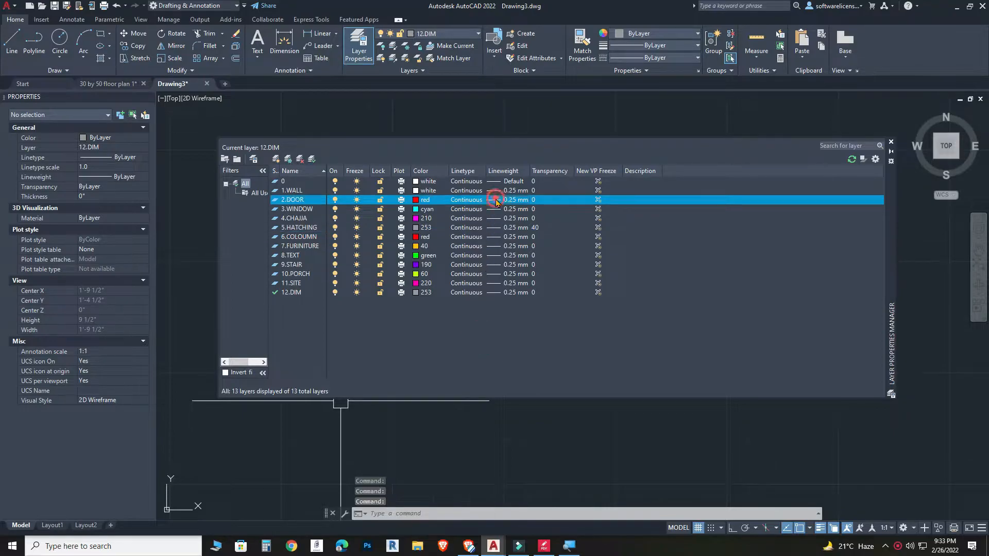
click(553, 184)
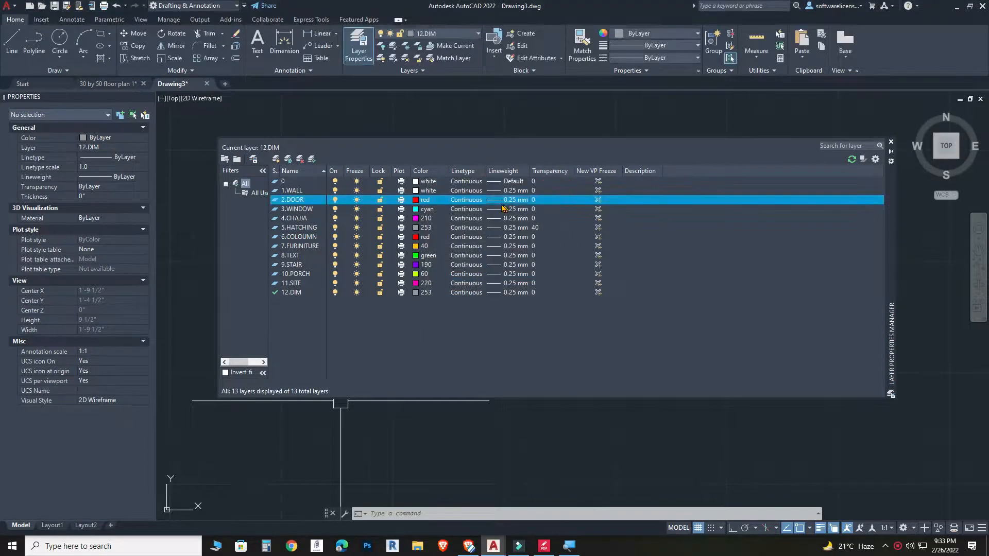
click(498, 203)
click(485, 212)
click(450, 345)
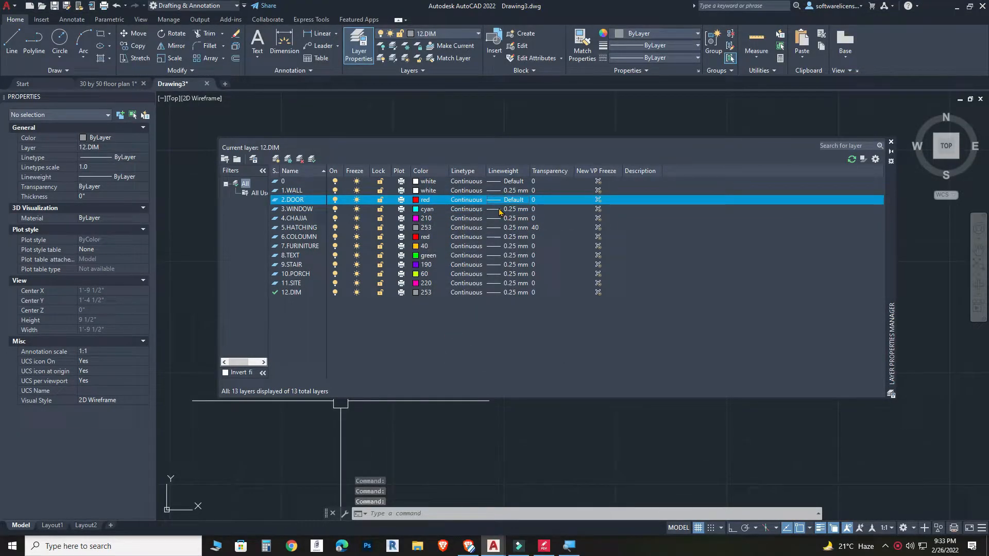
click(498, 211)
click(484, 212)
click(450, 346)
Step: Set the lineweight of the 4.CHAJIA and 5.HATCHING layers to Default
click(507, 218)
click(484, 211)
click(450, 345)
click(507, 220)
click(494, 344)
click(503, 228)
click(469, 212)
click(457, 343)
Step: Set the lineweight of the 6.COLOUMN, 7.FURINITURE and 8.TEXT layers to Default
click(504, 237)
click(461, 212)
click(450, 345)
click(491, 246)
click(463, 212)
click(451, 345)
click(494, 256)
click(464, 213)
click(451, 344)
Step: Set the lineweight of the 9.STAIR, 10.PORCH and 11.SITE layers to Default and open the lineweight setting of 12.DIM
click(498, 267)
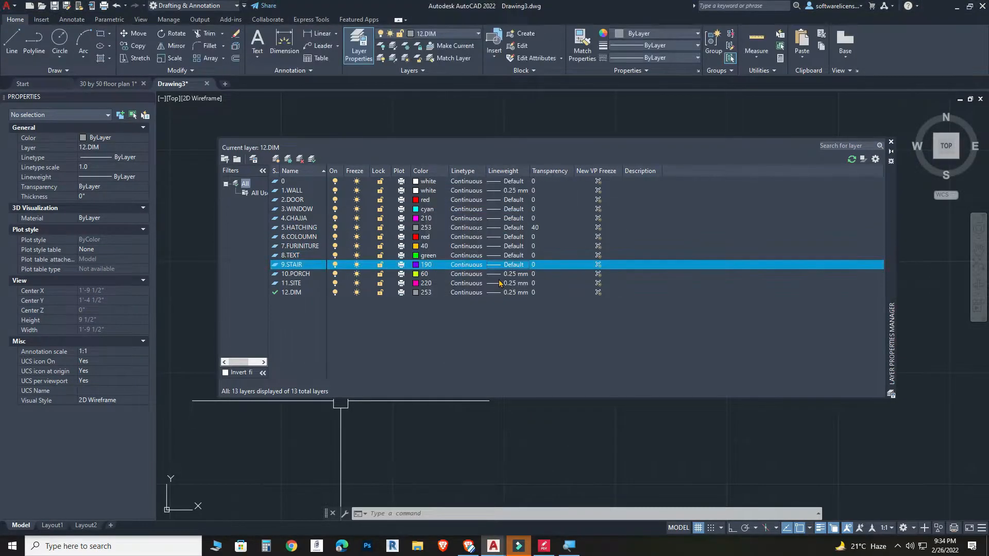
click(464, 212)
click(450, 344)
click(499, 274)
click(463, 213)
click(463, 342)
click(513, 283)
click(464, 212)
click(450, 344)
click(514, 292)
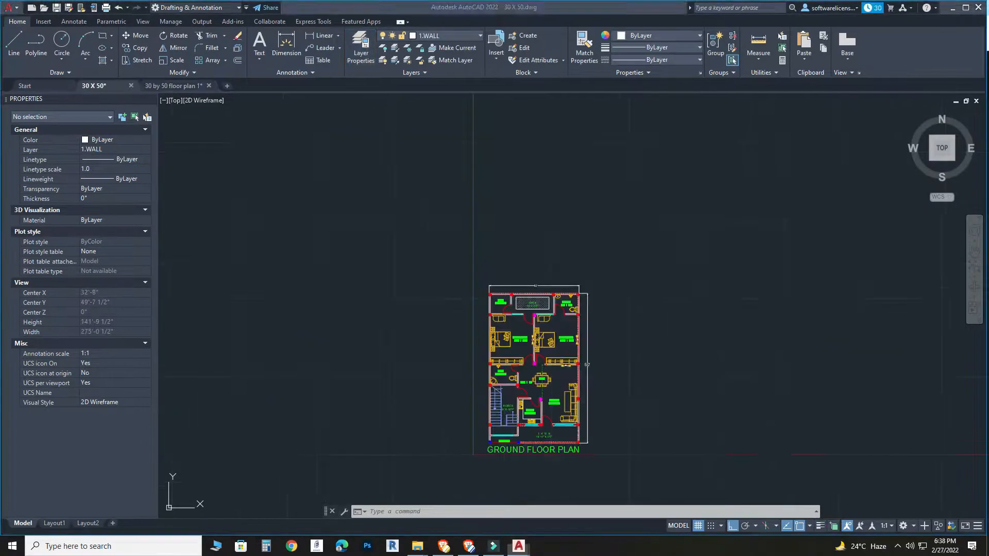
Step: Examine the finished 30 X 50 ground floor plan, especially its overall dimensions and the outer walls around the Store and OPEN areas
click(677, 192)
click(631, 340)
mouse_move(632, 340)
middle_down()
mouse_move(548, 320)
mouse_move(506, 272)
middle_up()
scroll(389, 246, up, 3)
scroll(388, 248, down, 5)
scroll(386, 249, up, 2)
scroll(393, 247, up, 4)
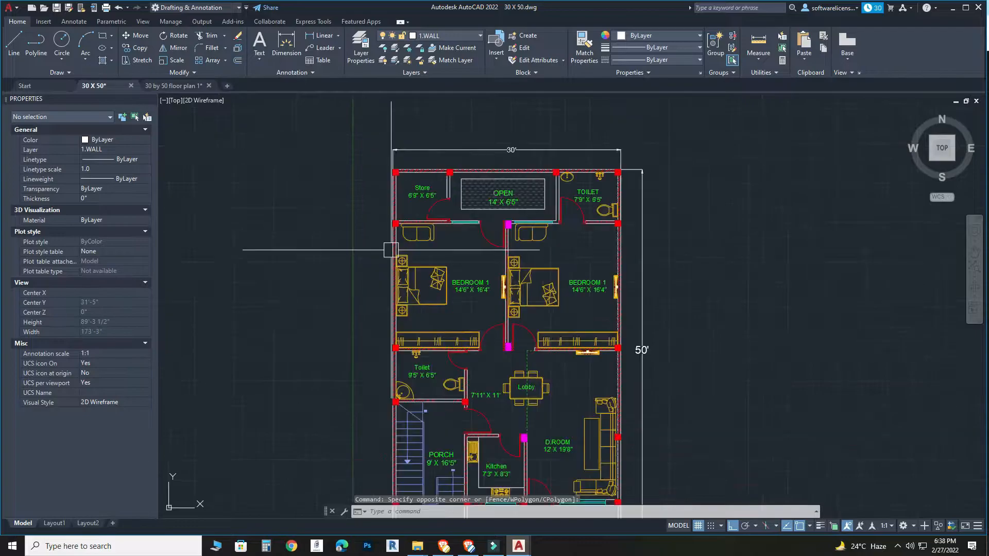
scroll(407, 192, up, 2)
middle_drag(392, 195, 375, 217)
middle_drag(391, 271, 357, 290)
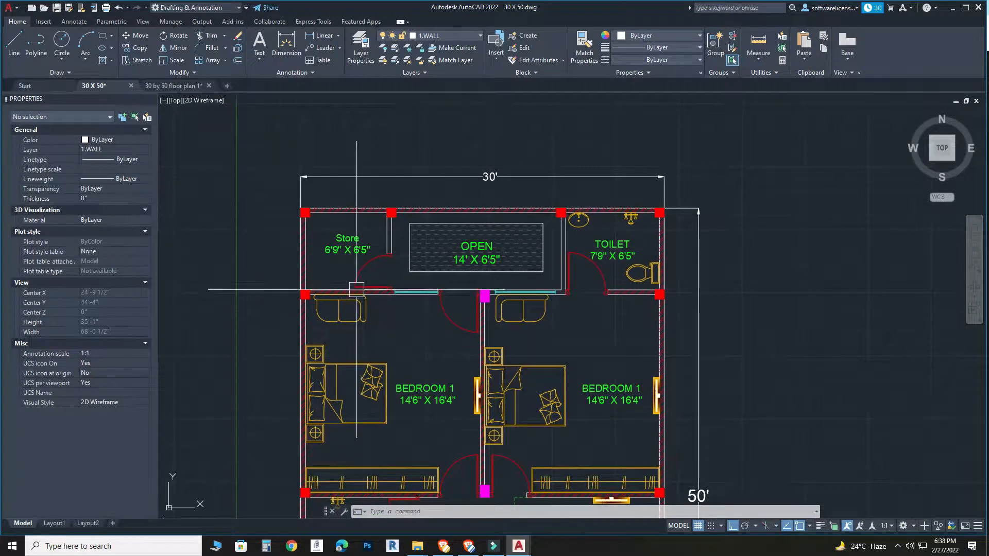
click(268, 163)
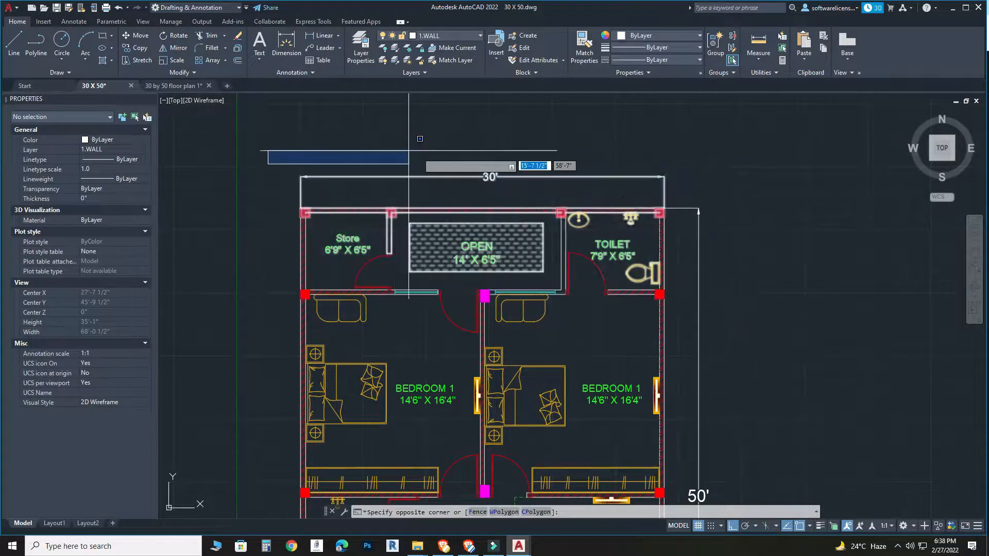
click(315, 136)
scroll(301, 204, up, 4)
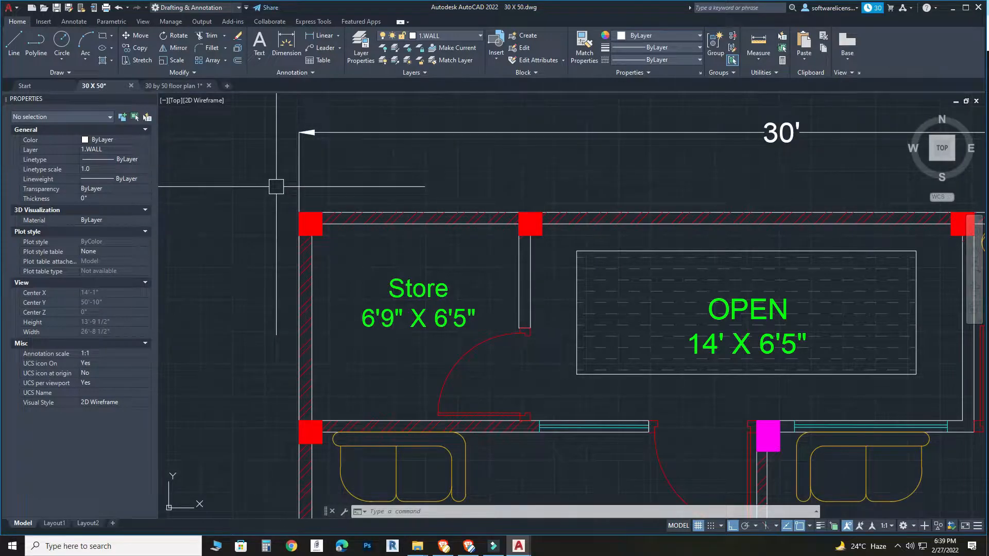
scroll(276, 186, down, 5)
scroll(545, 251, down, 1)
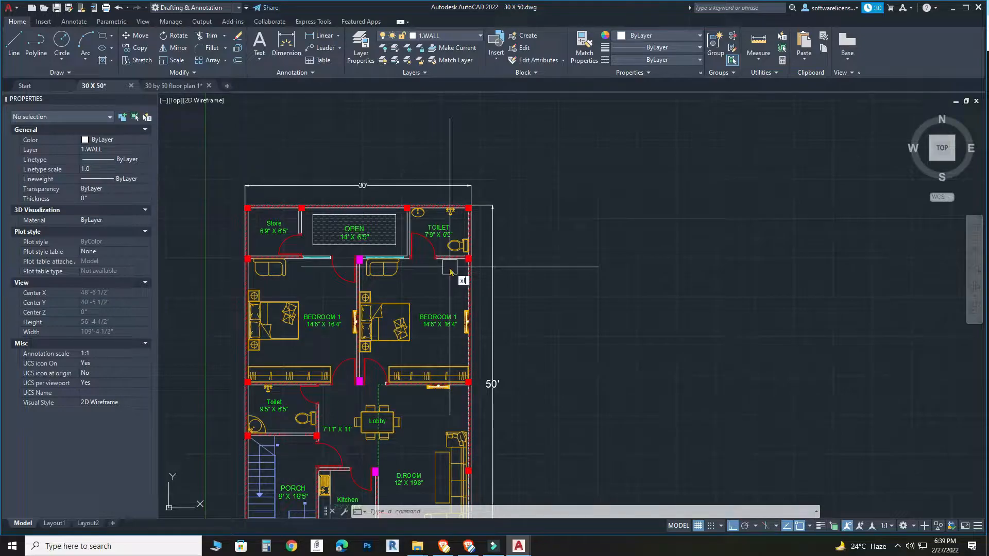
text(l)
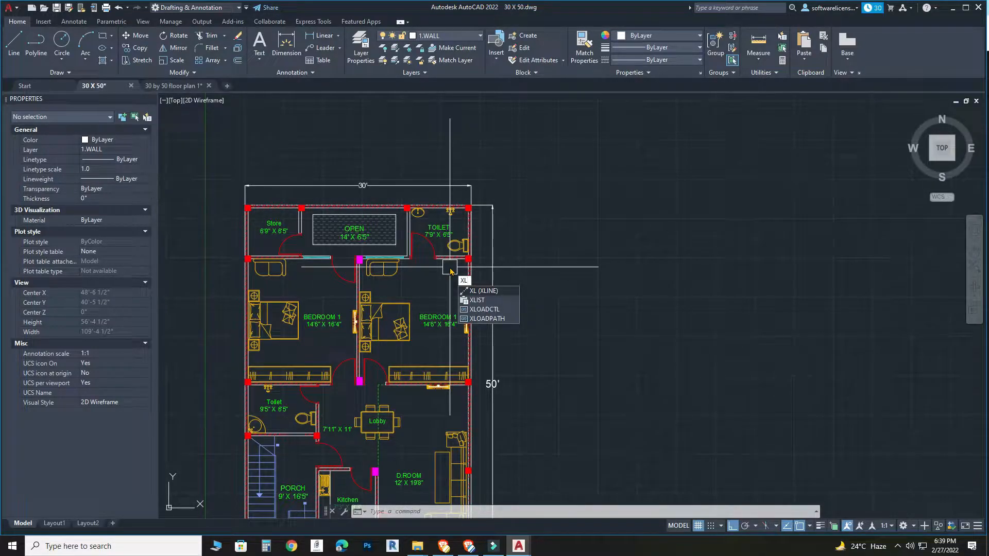
key(Escape)
key(Escape)
click(58, 73)
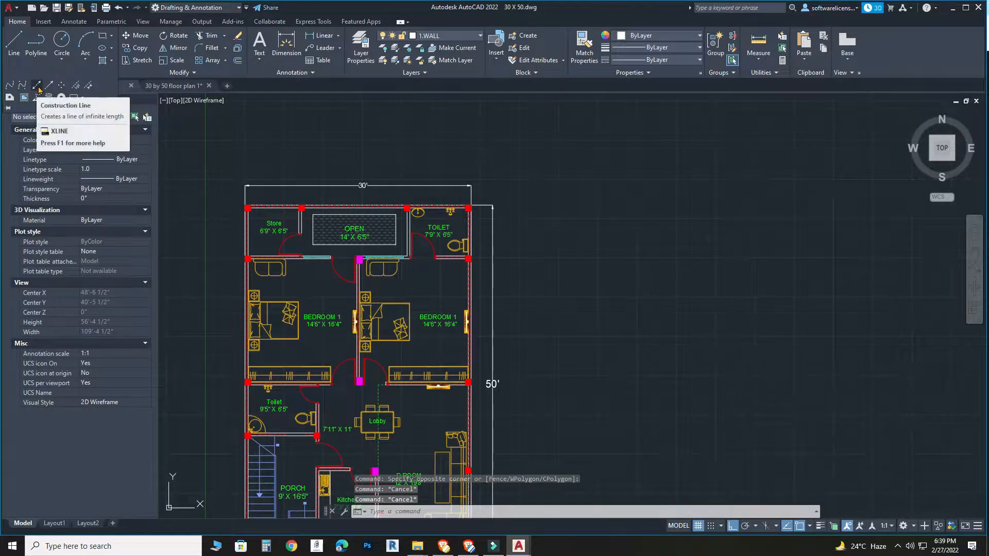
click(38, 86)
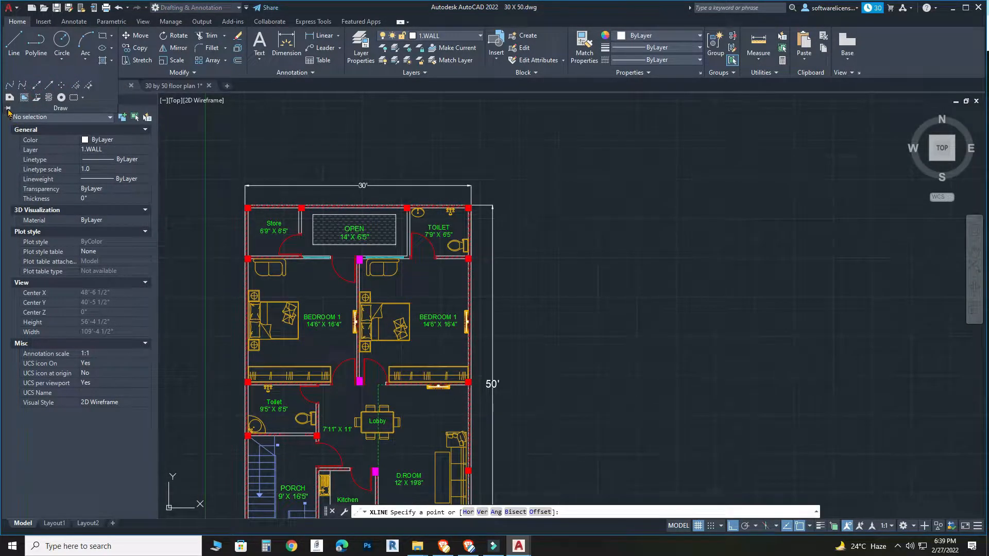
key(Escape)
key(Escape)
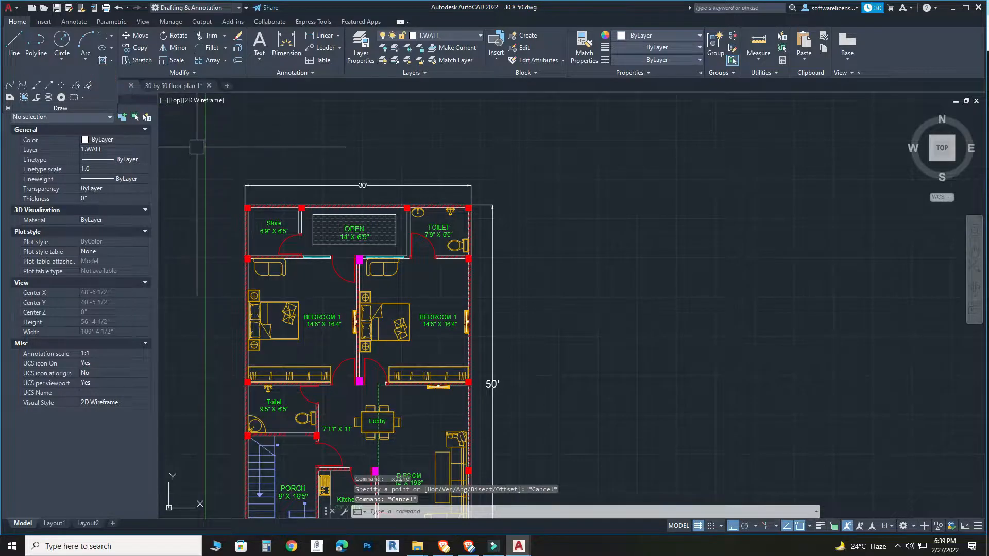
key(Escape)
key(Escape)
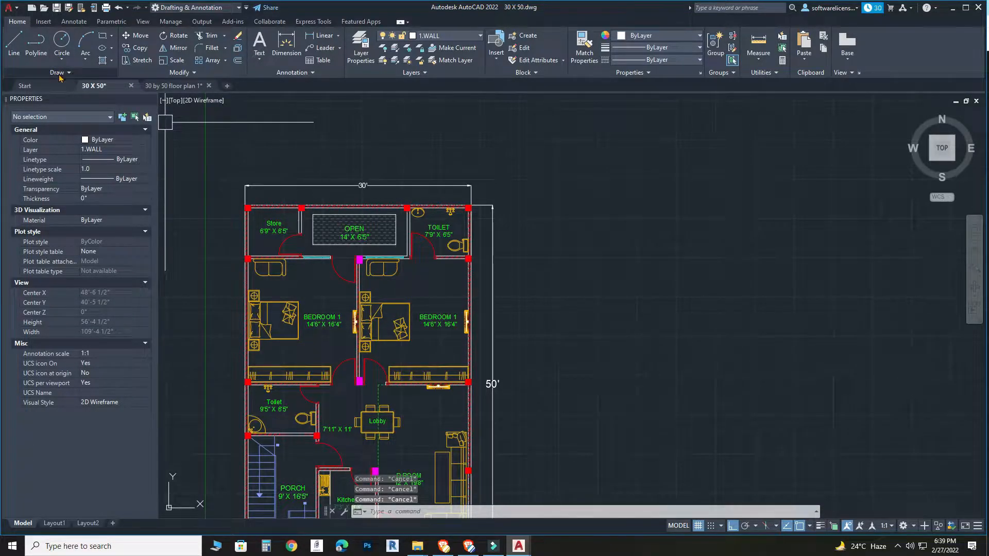
key(super+plus)
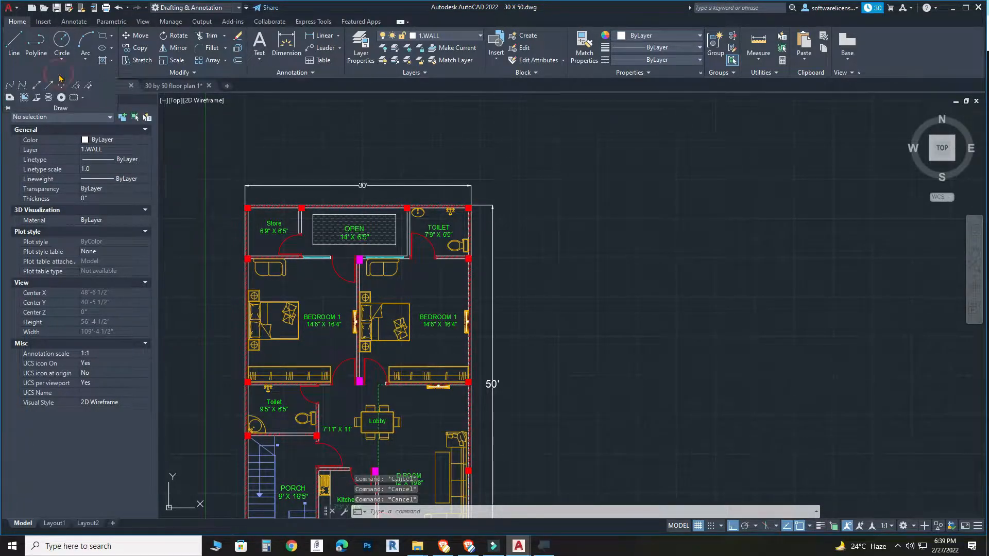
click(511, 134)
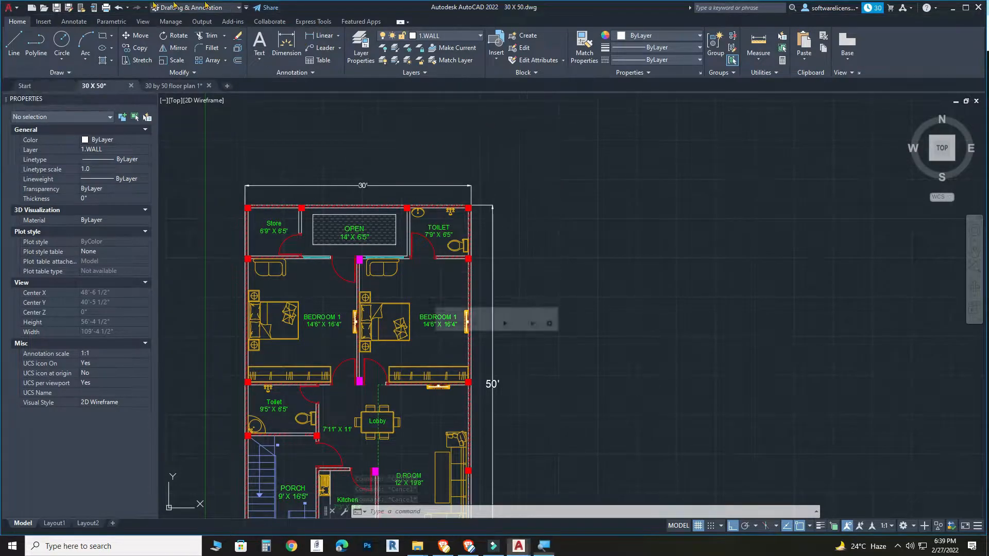
Step: Draw a vertical and a horizontal construction line through one point in the empty area beside the finished plan, near its upper wall
click(27, 74)
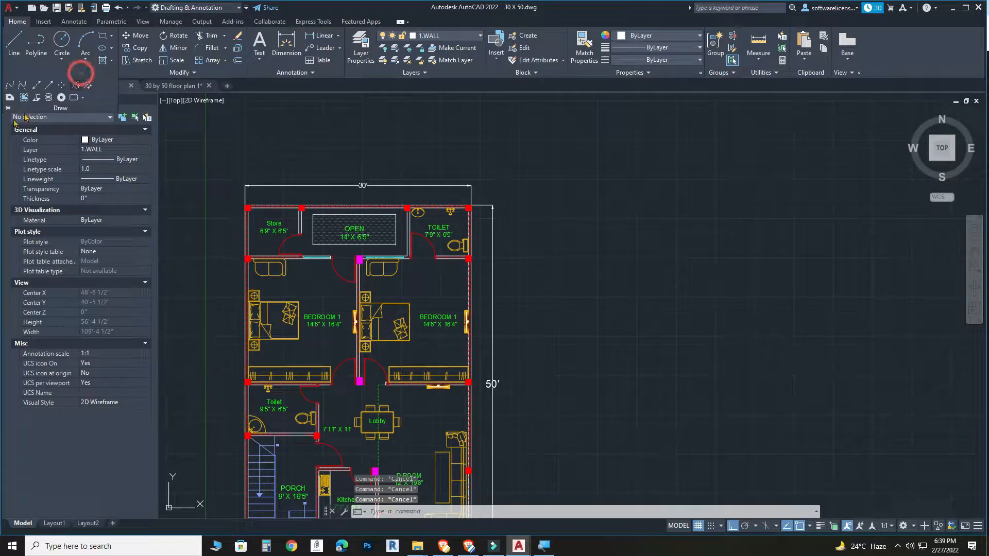
click(36, 84)
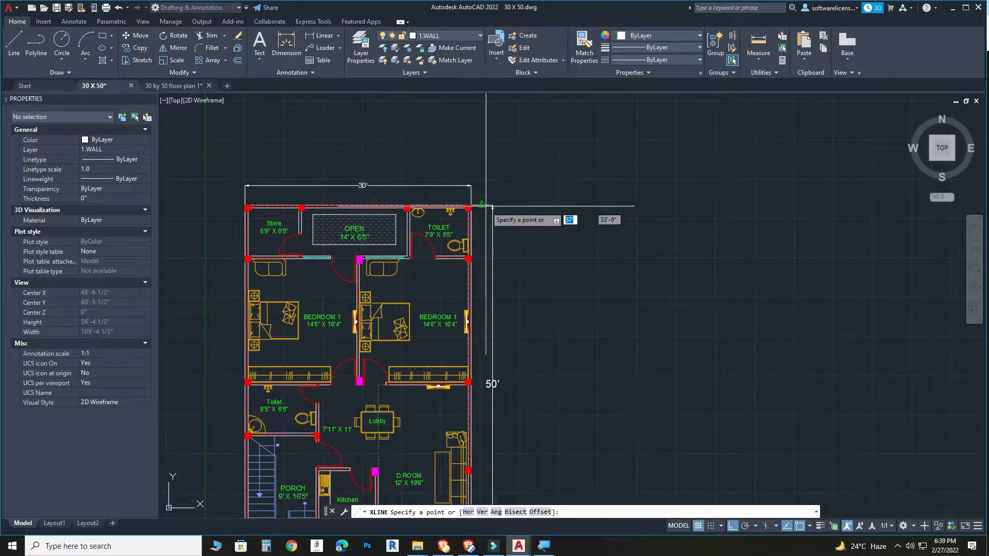
scroll(471, 215, up, 3)
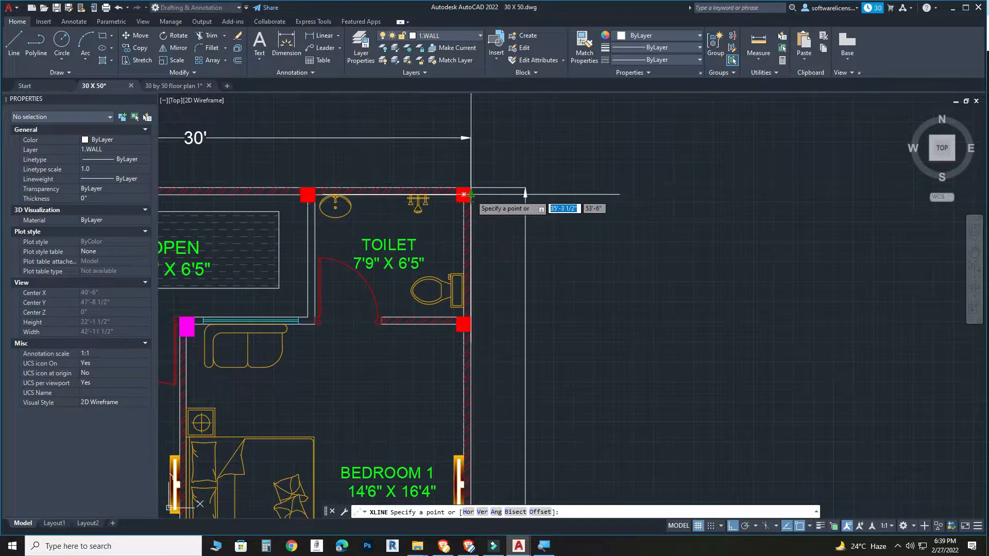
scroll(738, 176, down, 3)
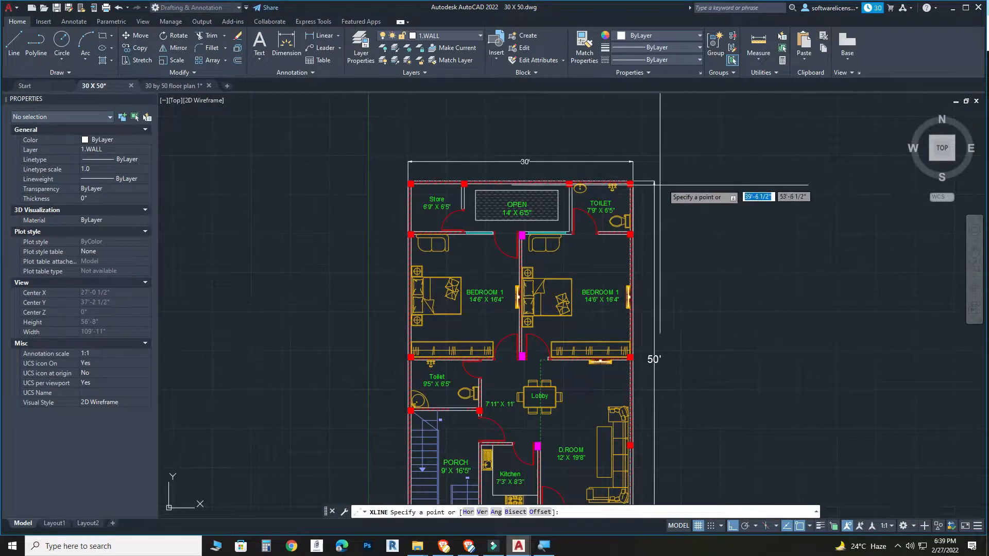
scroll(635, 180, up, 5)
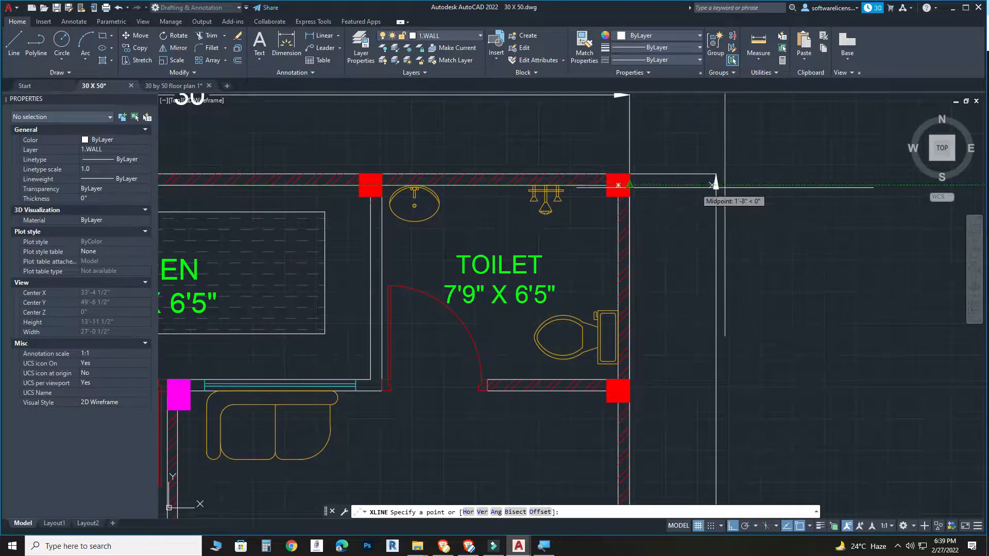
scroll(859, 192, down, 5)
middle_drag(859, 192, 614, 231)
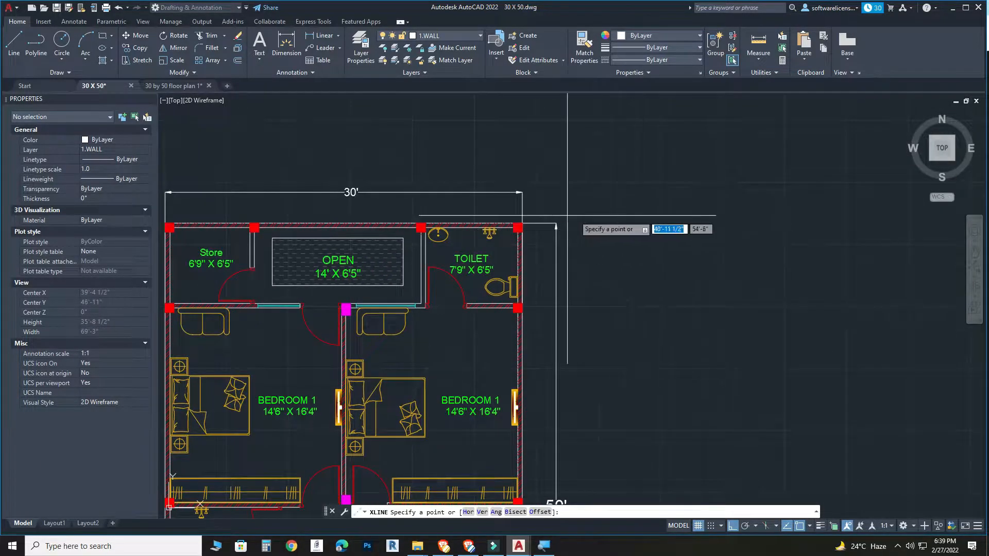
click(656, 227)
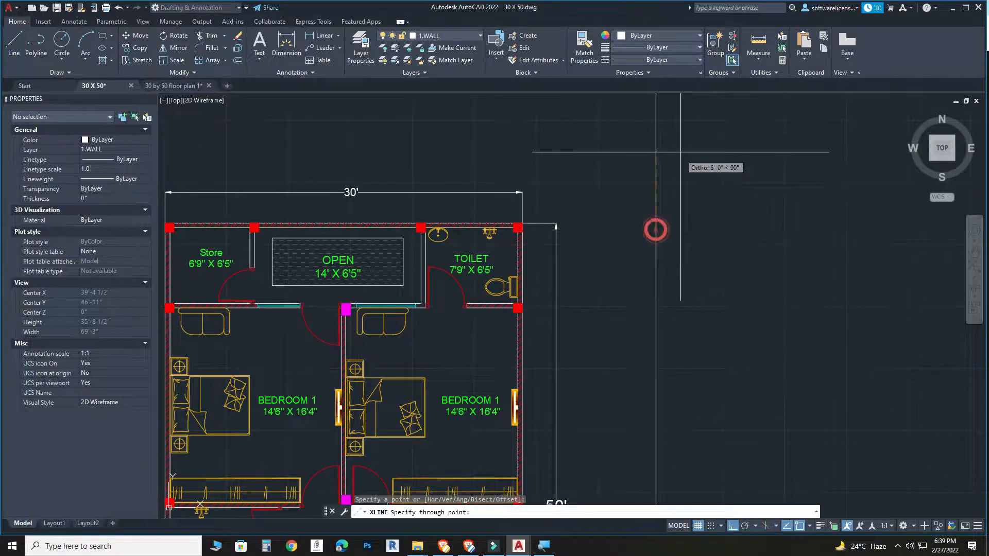
click(784, 215)
key(Escape)
key(Escape)
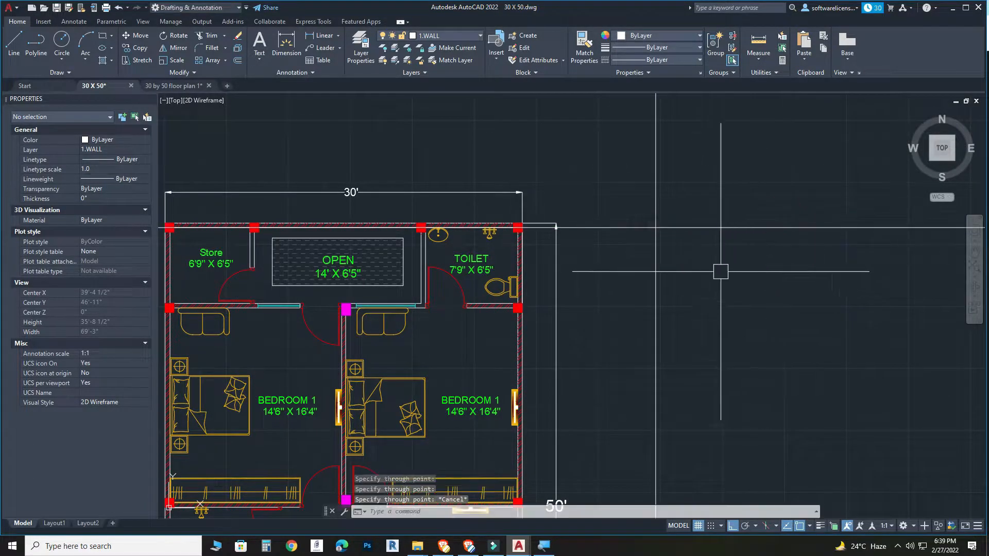
Step: Trim the construction lines above and to the left of their intersection to form the plan's upper-left corner
text(tr)
key(Return)
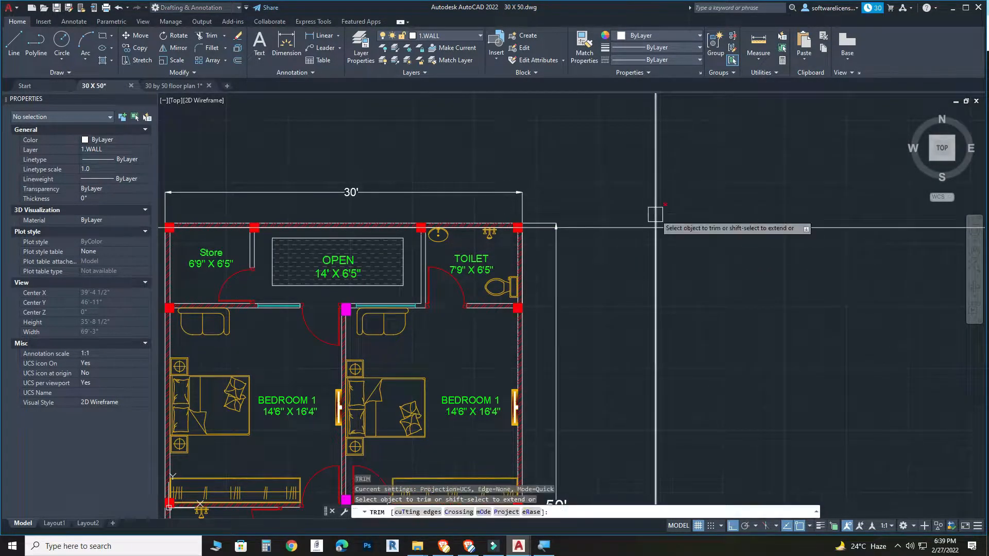
drag(711, 198, 638, 257)
key(Return)
key(Return)
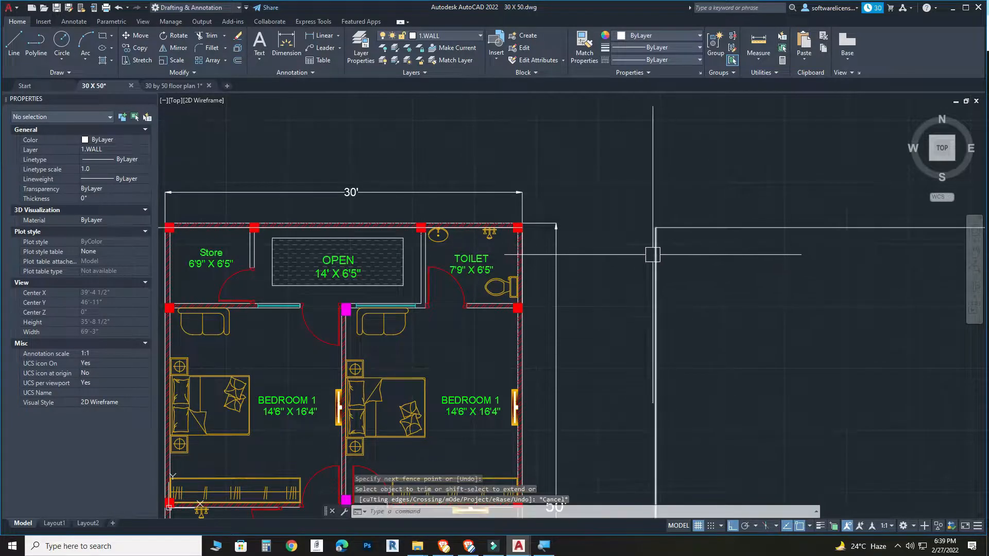
click(655, 255)
key(Delete)
key(ctrl+z)
Step: Delete the leftover piece of the horizontal construction line crossing the finished plan's upper wall
middle_drag(709, 308, 649, 352)
scroll(399, 218, up, 4)
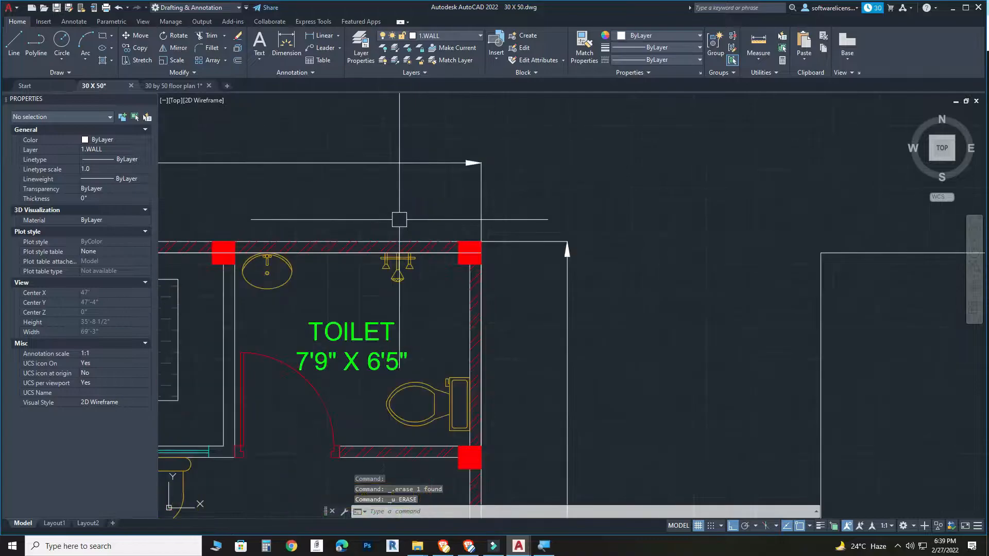
click(455, 255)
key(Delete)
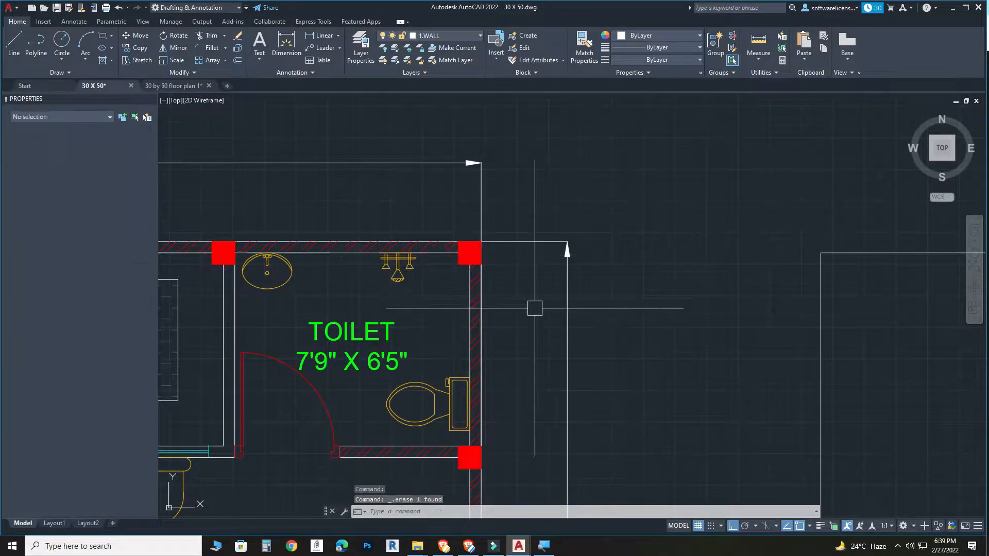
Step: Offset the vertical and horizontal corner lines inward by 4.5" to form the outer walls
scroll(570, 253, down, 4)
middle_drag(638, 322, 519, 319)
text(o)
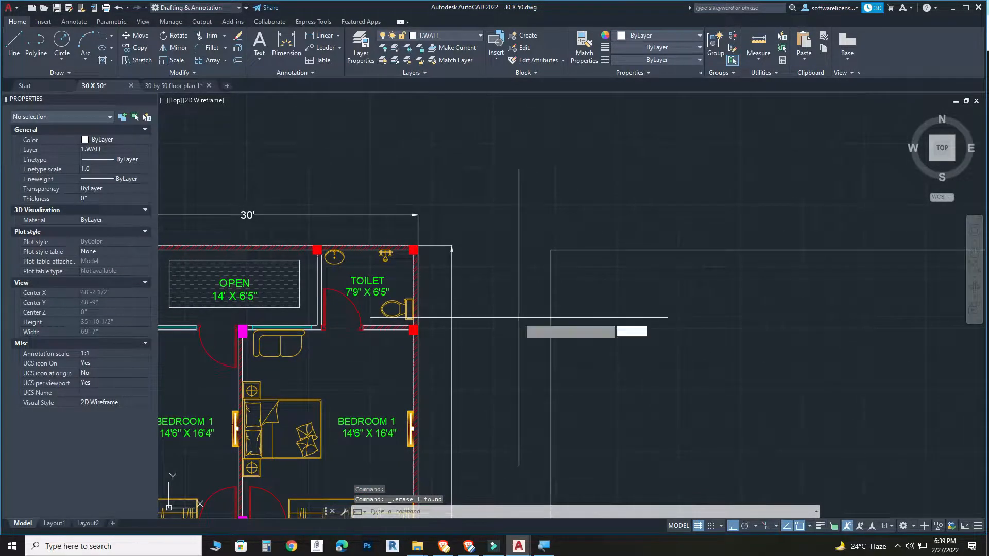
key(Return)
key(Return)
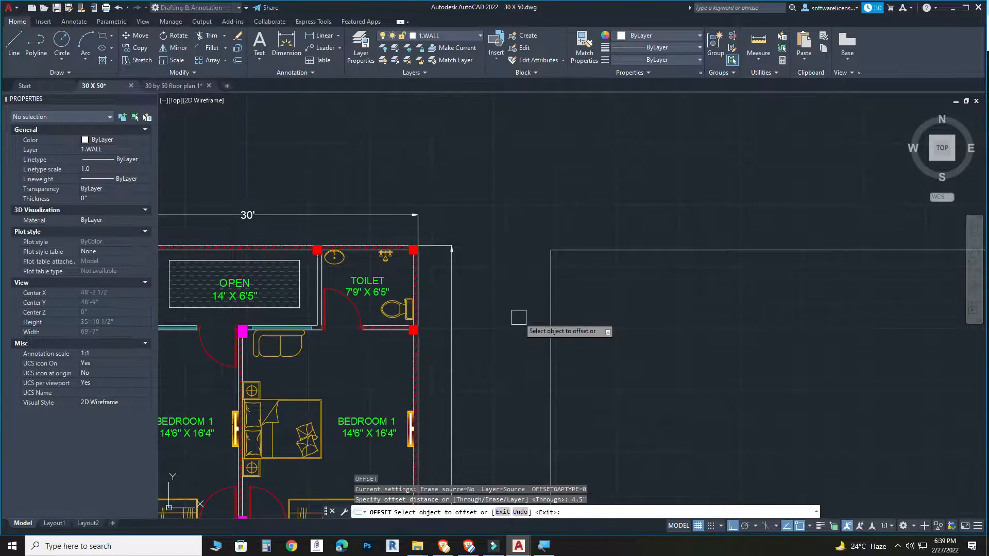
click(551, 280)
click(627, 319)
click(627, 253)
click(629, 307)
Step: Offset the left wall's inner line 6'9" inward for the Store width, and offset that line another 4.5" for the partition wall
scroll(598, 290, down, 2)
scroll(585, 292, up, 1)
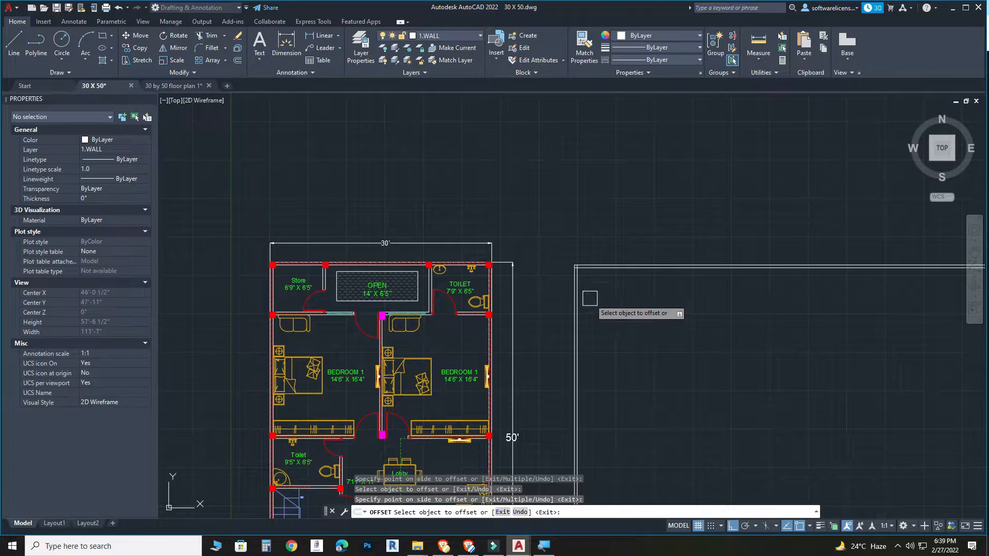
click(578, 292)
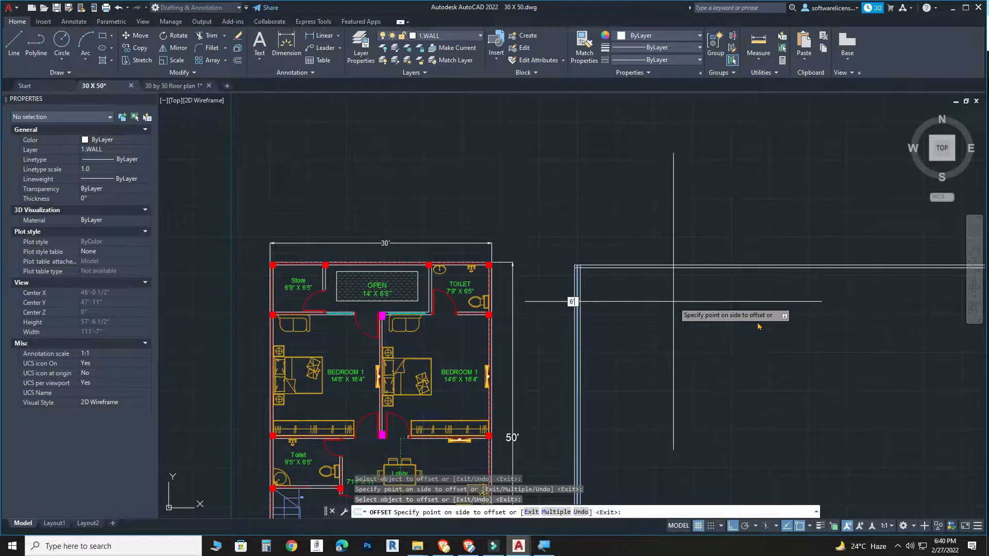
click(633, 291)
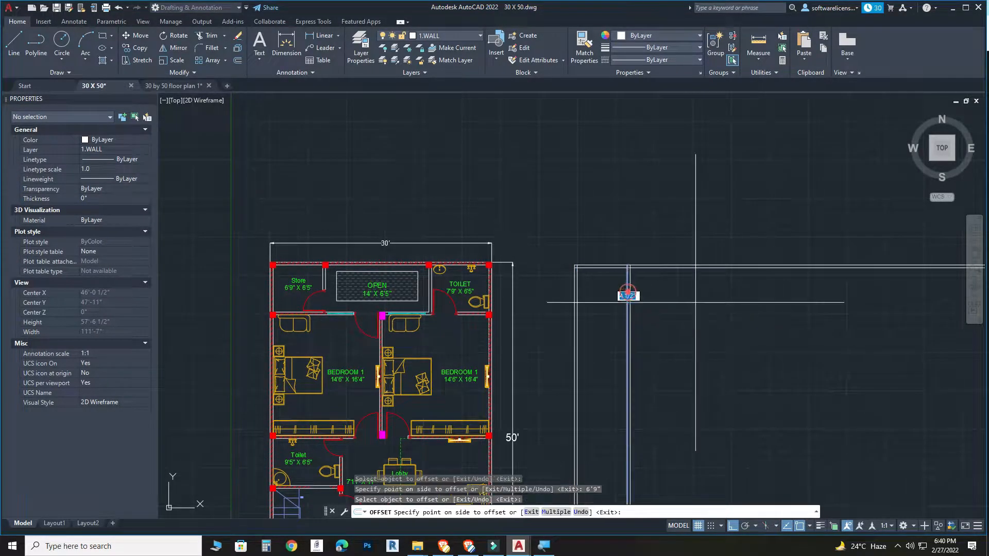
click(629, 308)
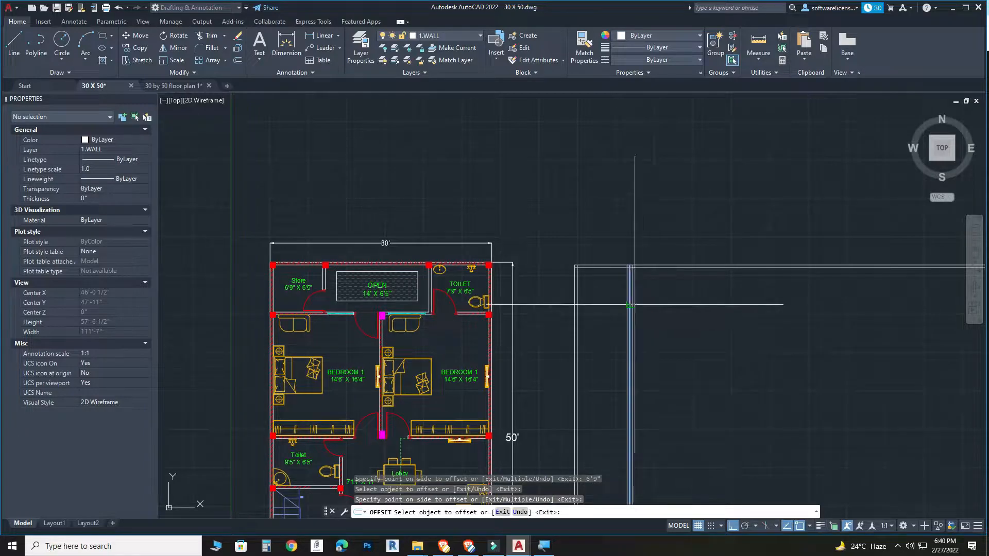
Step: Offset the Store partition's outer line 14' for the OPEN area's width, and offset that line another 4.5" for the next partition
text(14')
key(Return)
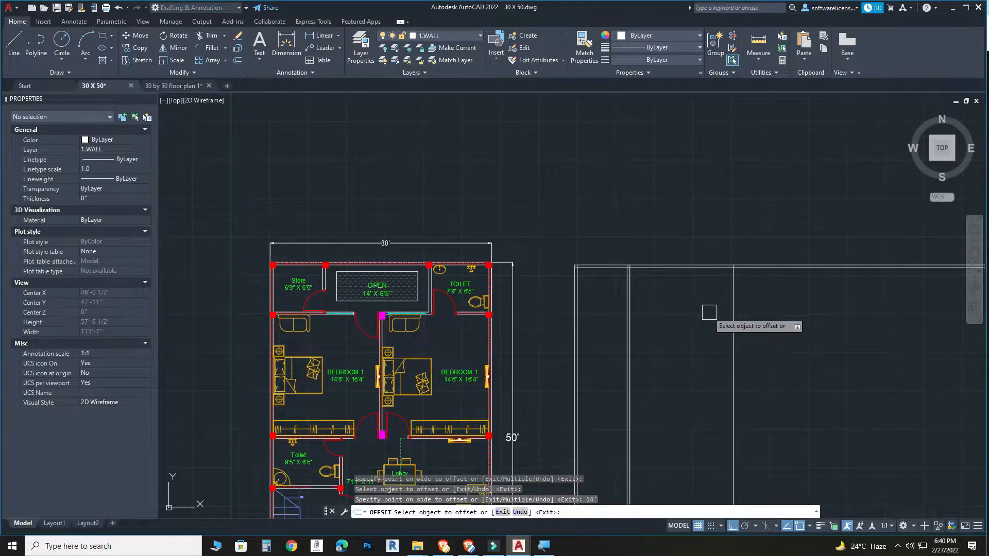
click(734, 312)
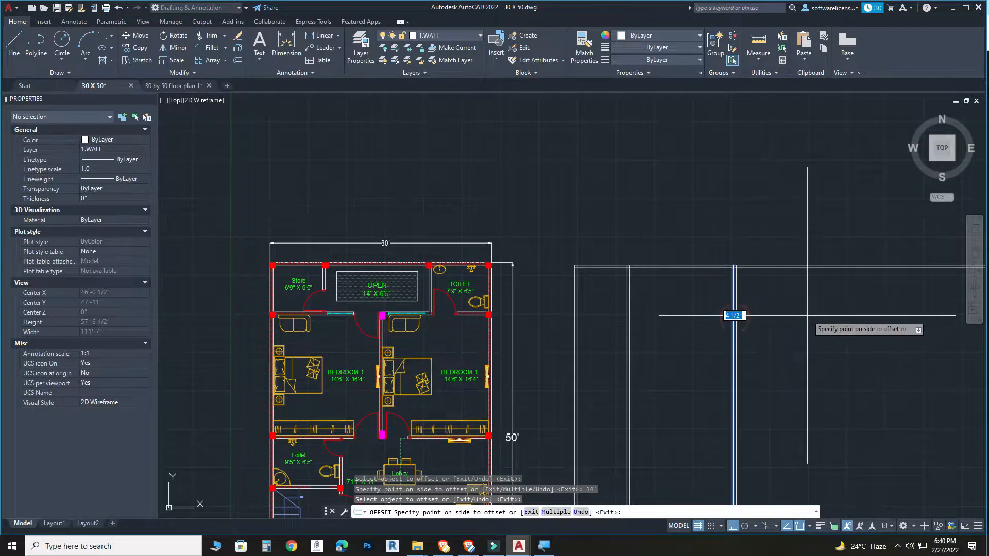
Step: Lay out the 7'9" by 6'5" corner Toilet by offsetting the OPEN partition and top wall lines, adding 4.5" wall thickness on both sides
click(735, 284)
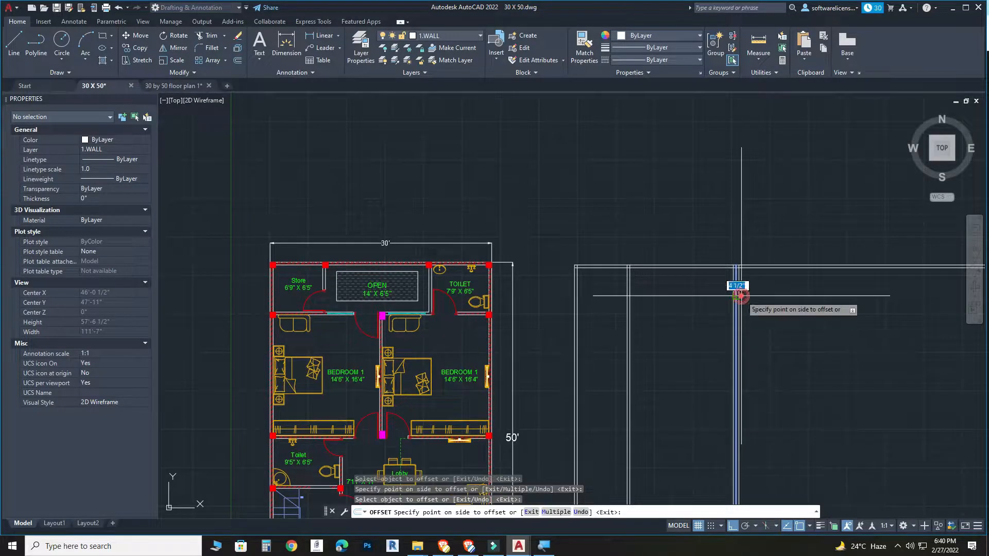
click(840, 304)
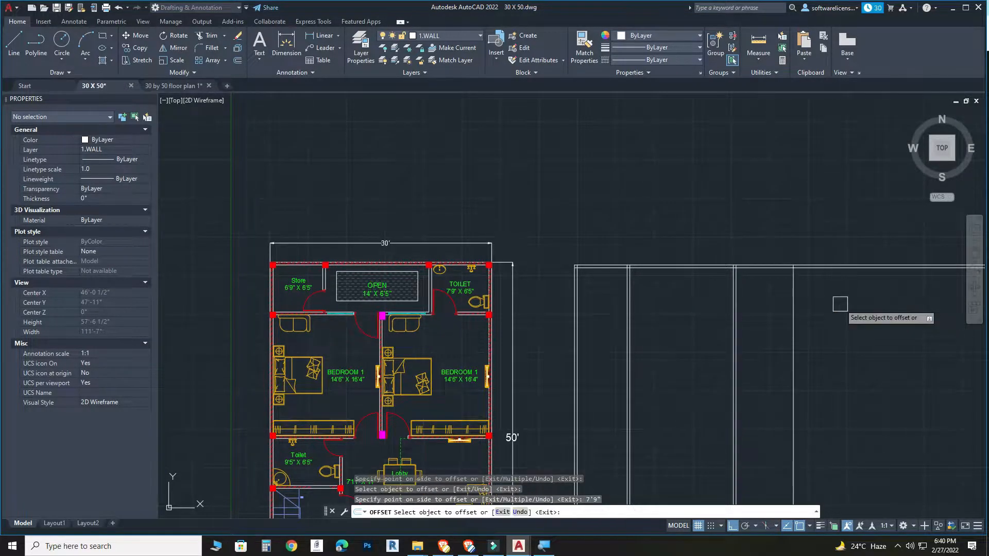
click(798, 296)
click(825, 294)
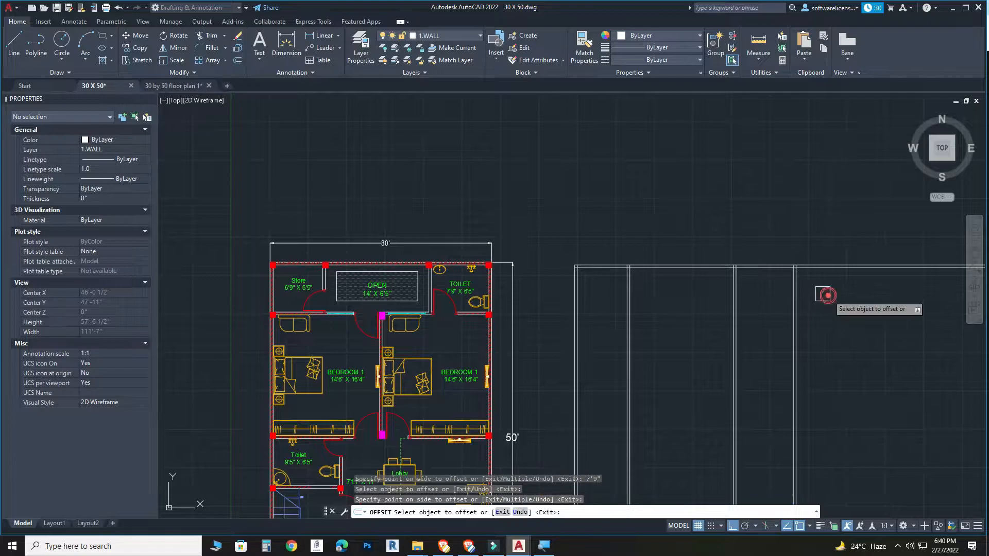
click(764, 269)
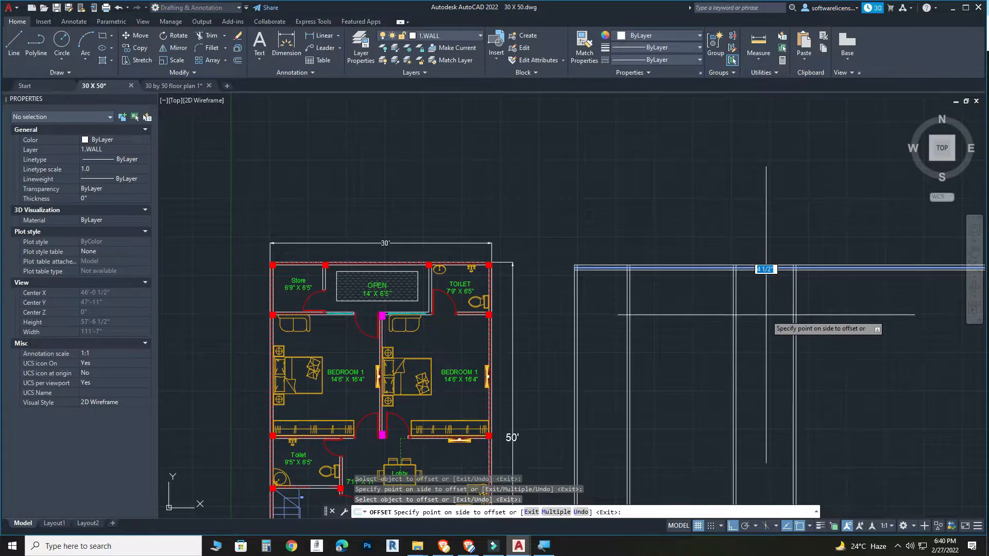
click(766, 320)
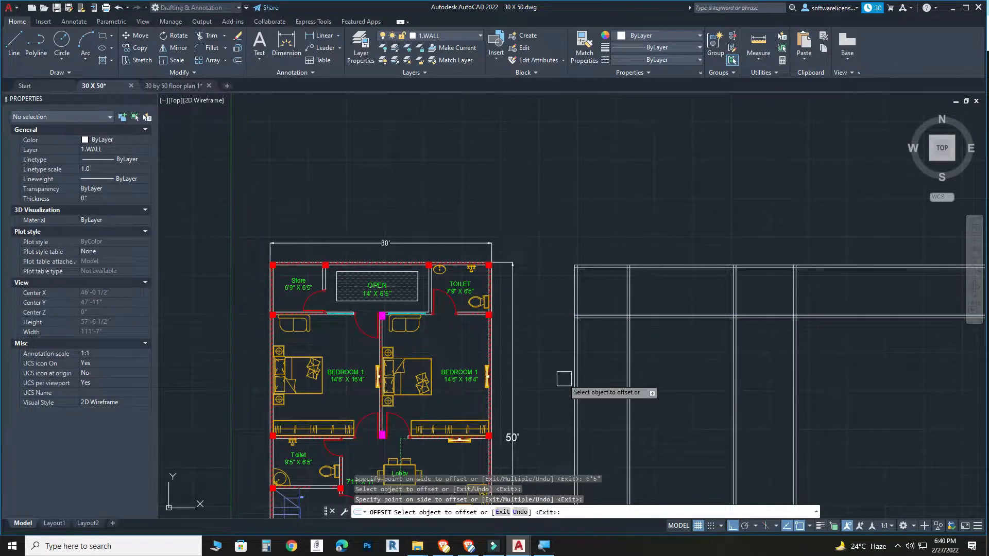
Step: Offset the inner lines of both side walls 14'6" inward to form the wall between the two bedrooms
click(578, 356)
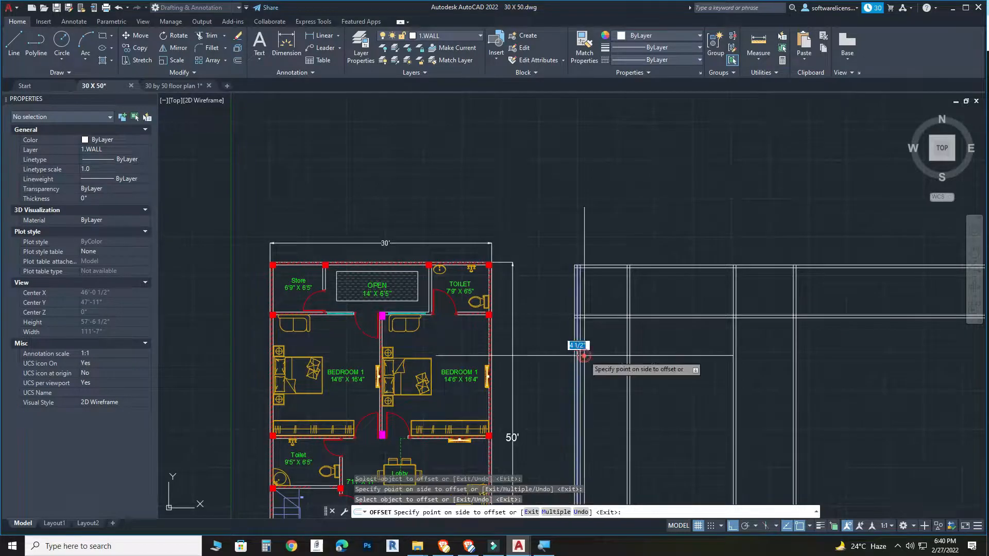
click(706, 361)
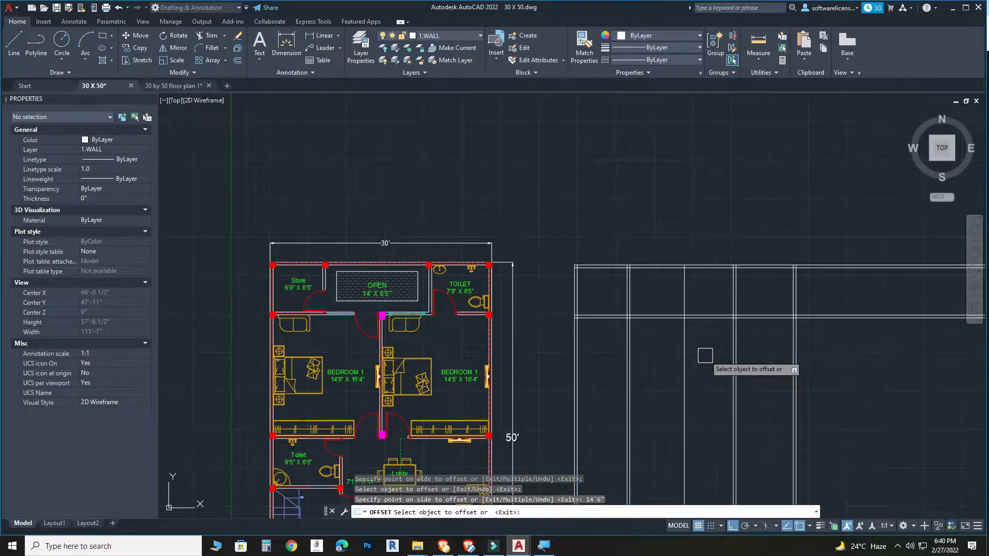
click(788, 355)
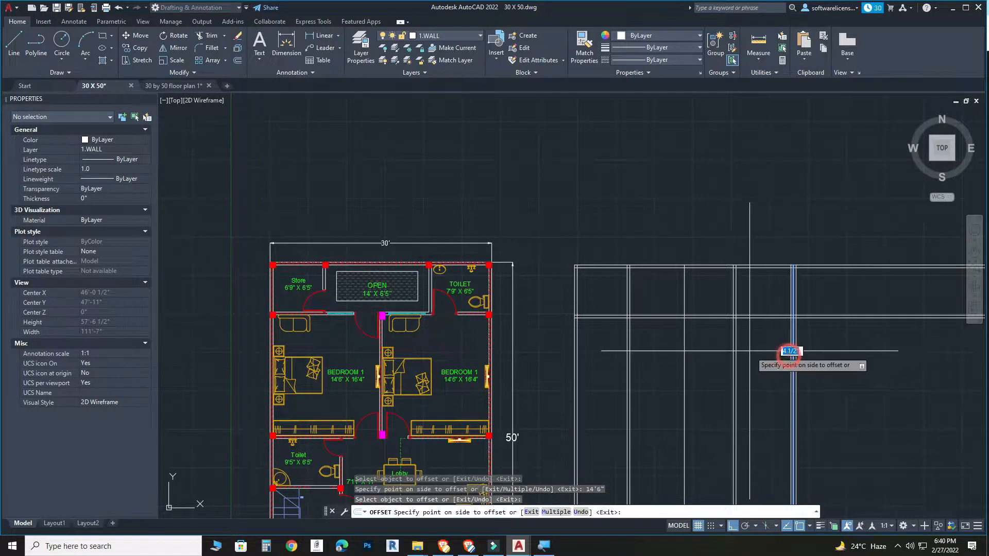
click(734, 349)
Step: Offset the bedrooms' upper wall line 16'4" downward for their length, and offset that line another 4.5" for the lower wall
middle_drag(704, 382, 652, 290)
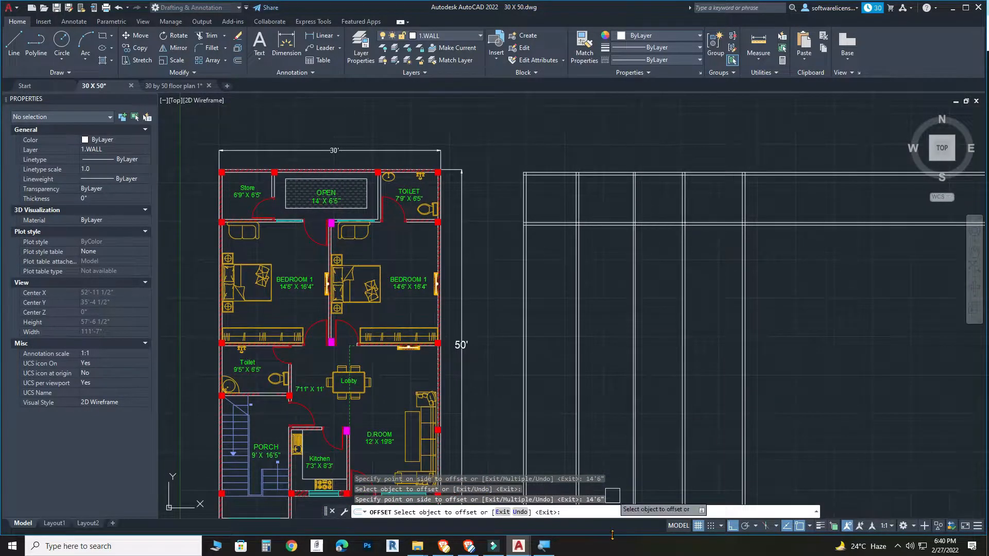
click(664, 228)
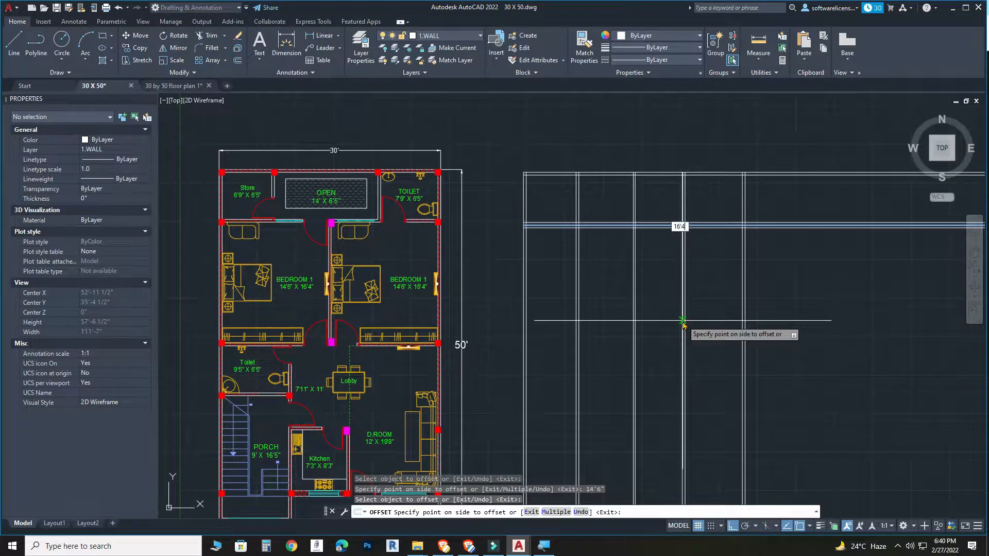
key(Return)
click(650, 344)
click(656, 387)
key(Escape)
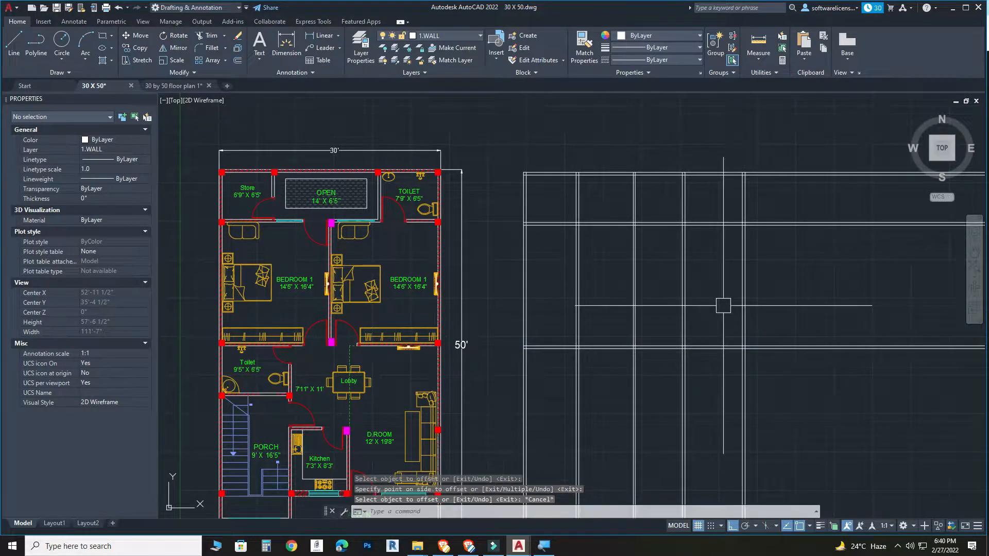
Step: Trim the horizontal wall lines that extend beyond the new plan's right outer wall
text(tr)
key(Return)
click(811, 420)
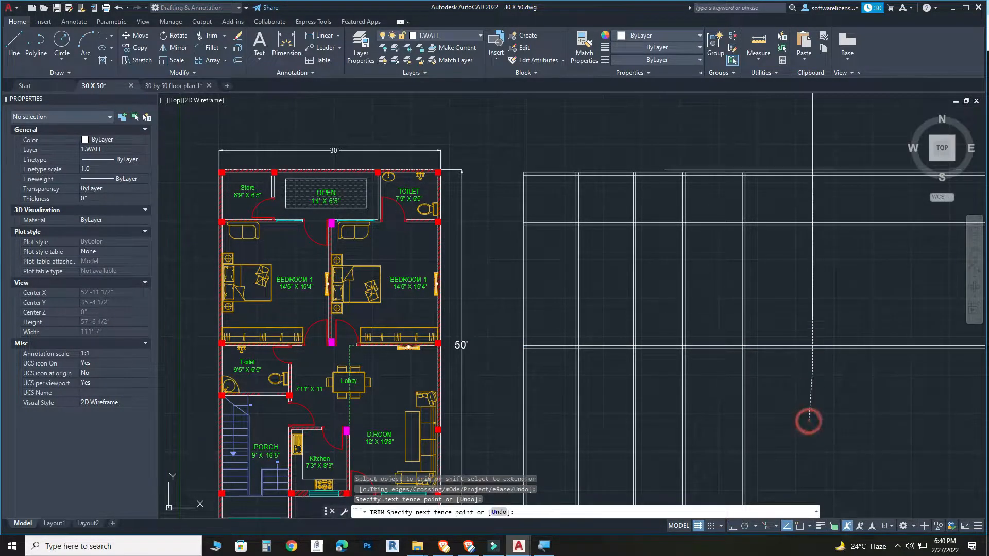
Step: Trim the bedroom divider out of the OPEN area and the Store and Toilet partitions out of the two bedrooms
scroll(655, 190, up, 4)
click(655, 190)
drag(551, 233, 551, 233)
scroll(611, 275, down, 4)
drag(681, 298, 646, 332)
drag(568, 298, 545, 304)
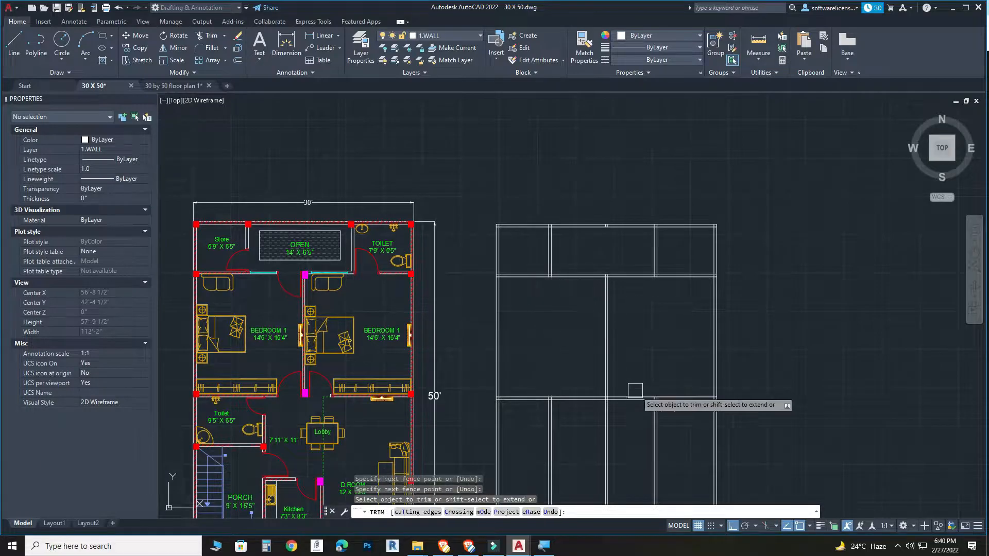
key(Escape)
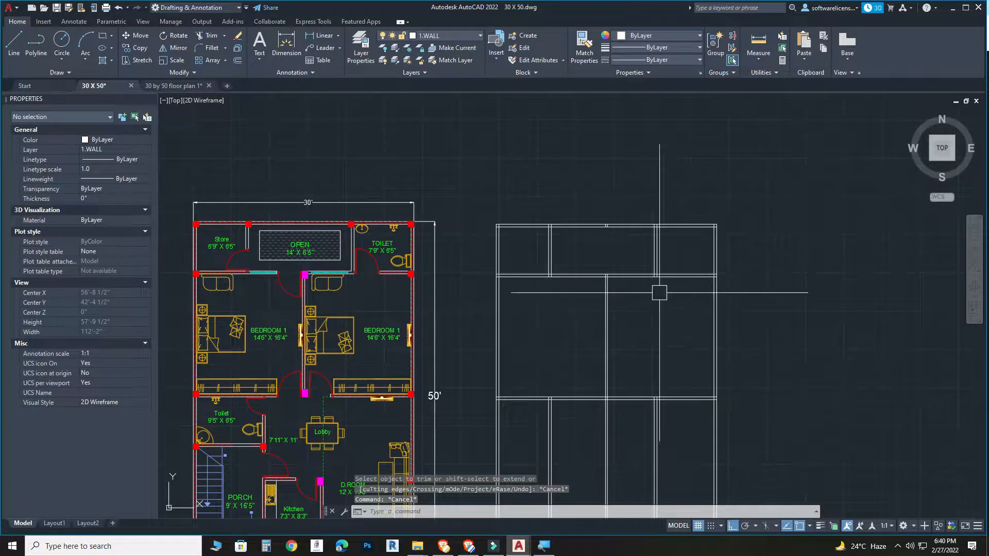
Step: Delete the two short leftover pieces of the bedroom divider inside the top outer wall
scroll(600, 203, up, 2)
click(580, 201)
click(618, 273)
key(Delete)
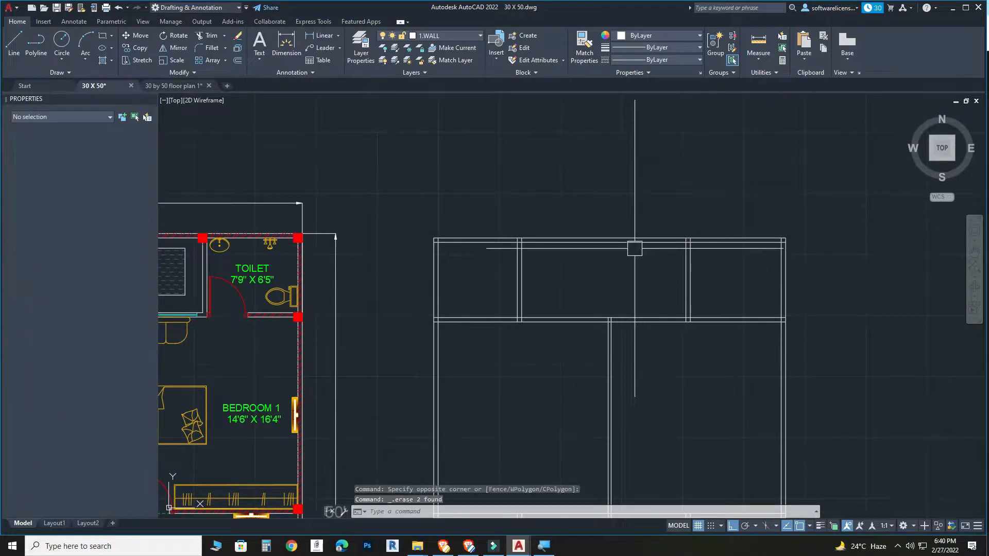
Step: Offset the left wall's inner line 9'2" inward for the lower Toilet and Porch width, and offset that line 4.5" for the partition
scroll(634, 249, down, 2)
middle_drag(634, 248, 630, 171)
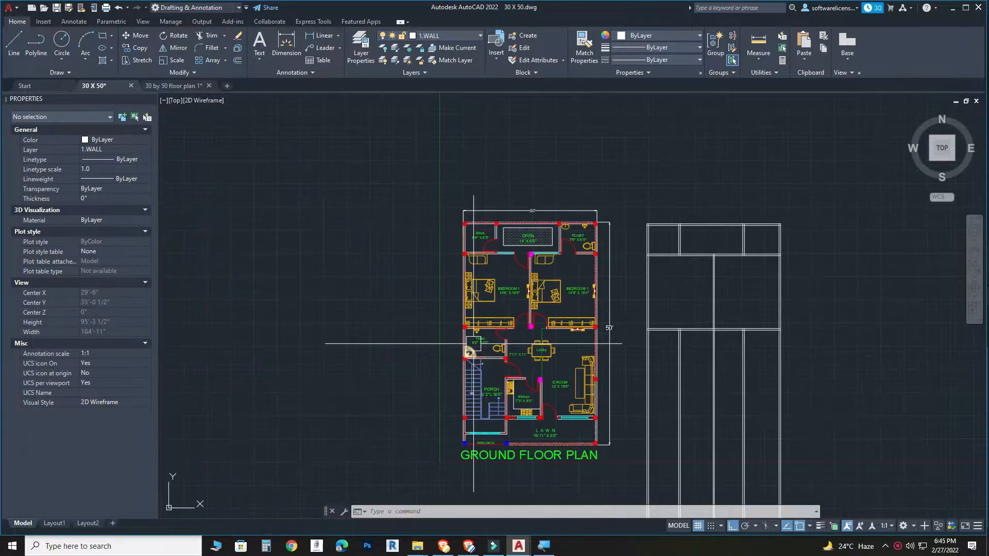
scroll(656, 370, up, 5)
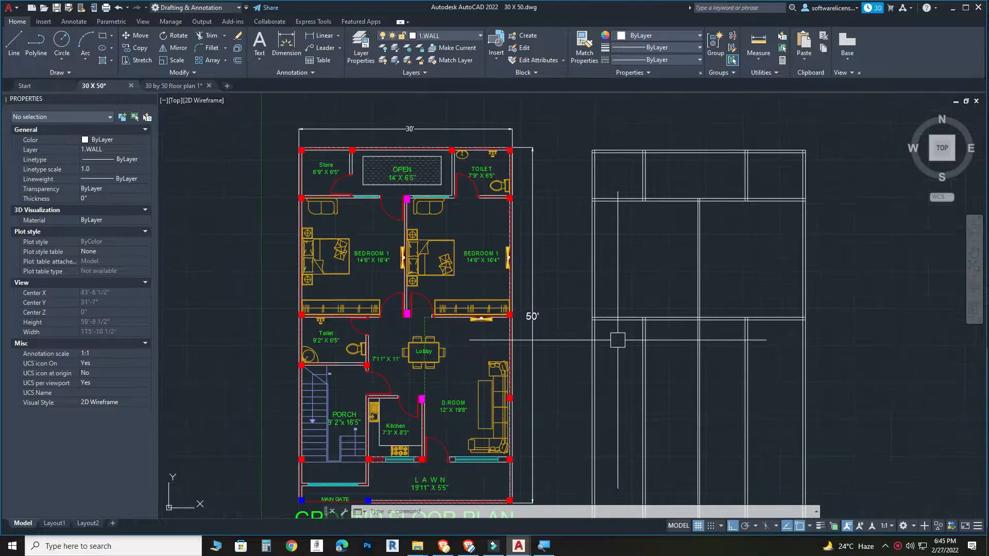
scroll(650, 378, down, 2)
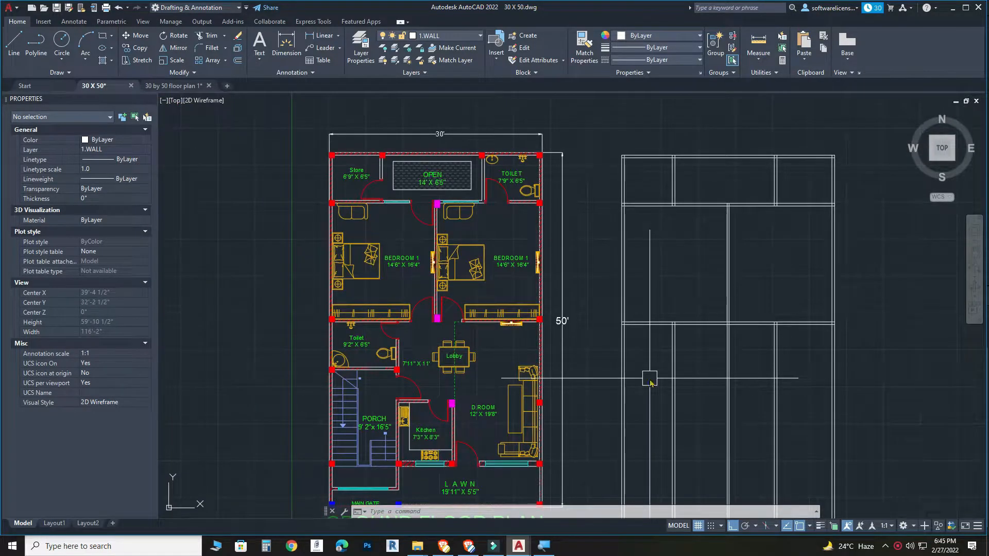
text(o)
key(Return)
text(9'2")
key(Return)
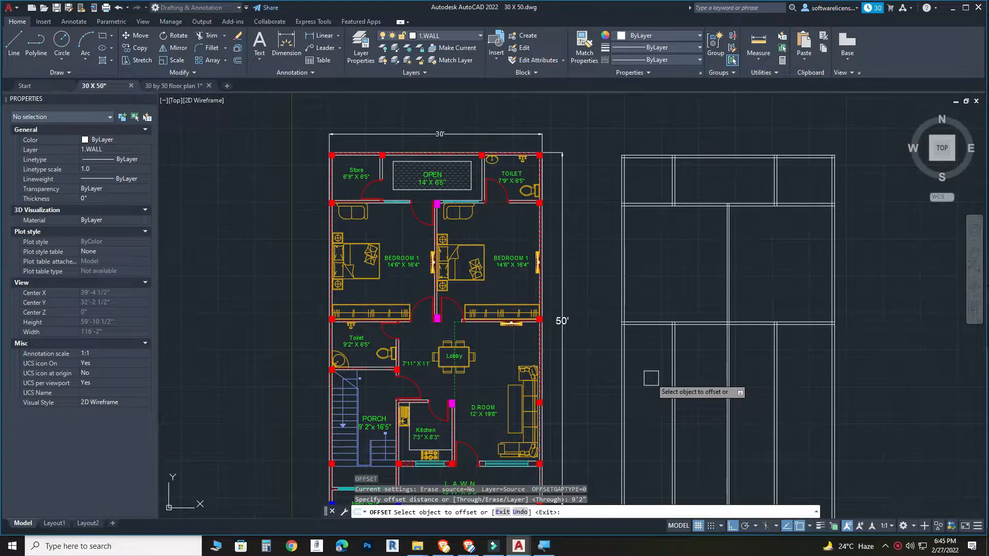
click(624, 349)
click(656, 347)
click(690, 351)
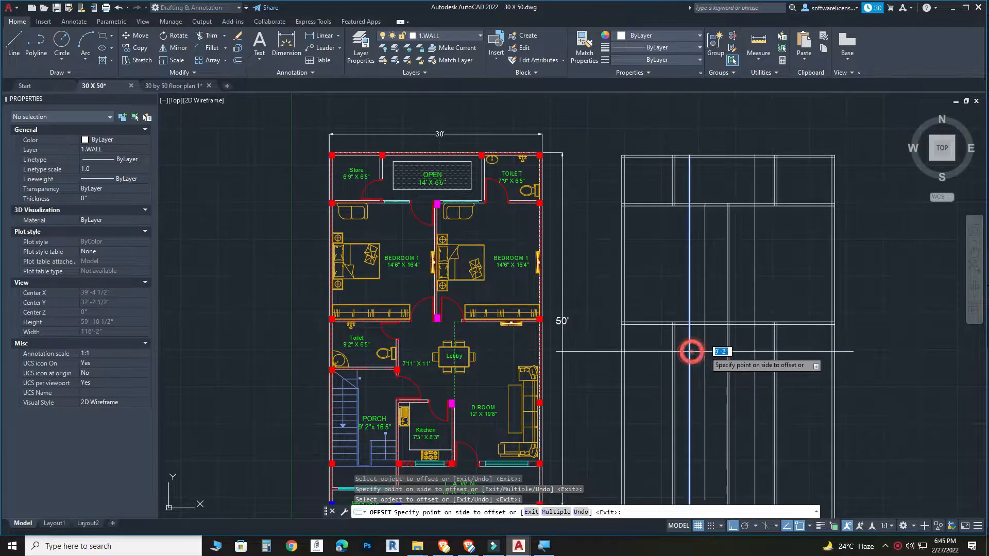
key(Return)
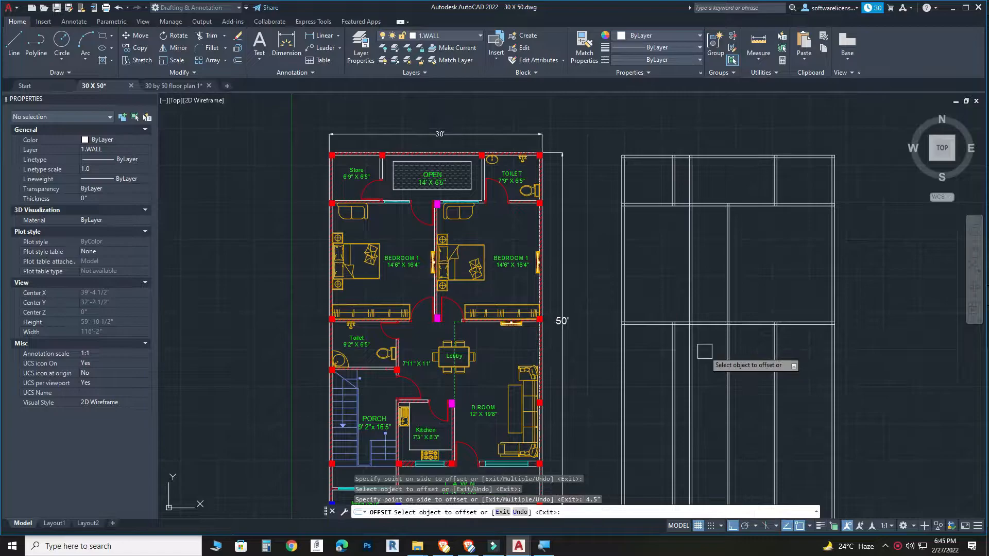
Step: Offset the lower line of the bedrooms' bottom wall 6'5" downward for the lower Toilet, and offset that line another 4.5"
scroll(719, 357, up, 3)
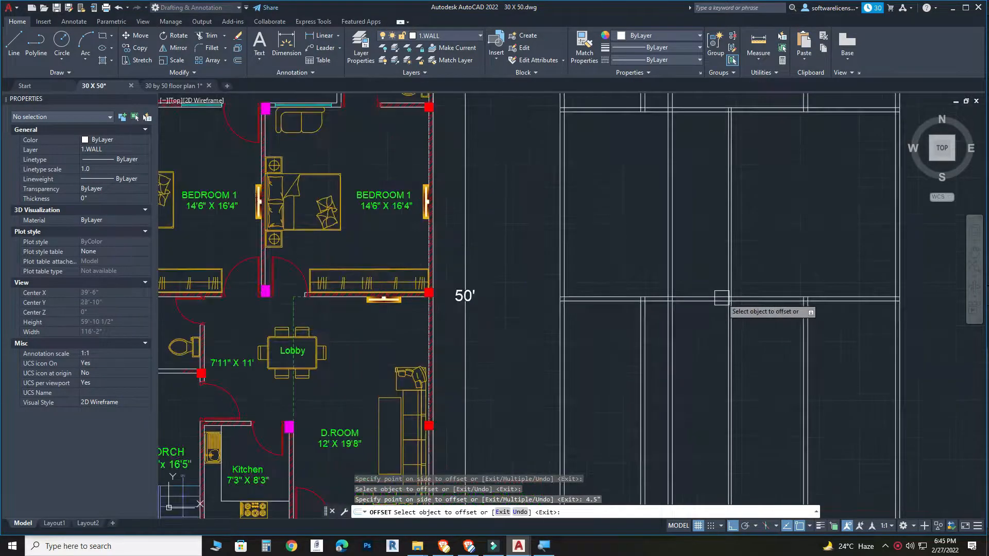
click(715, 298)
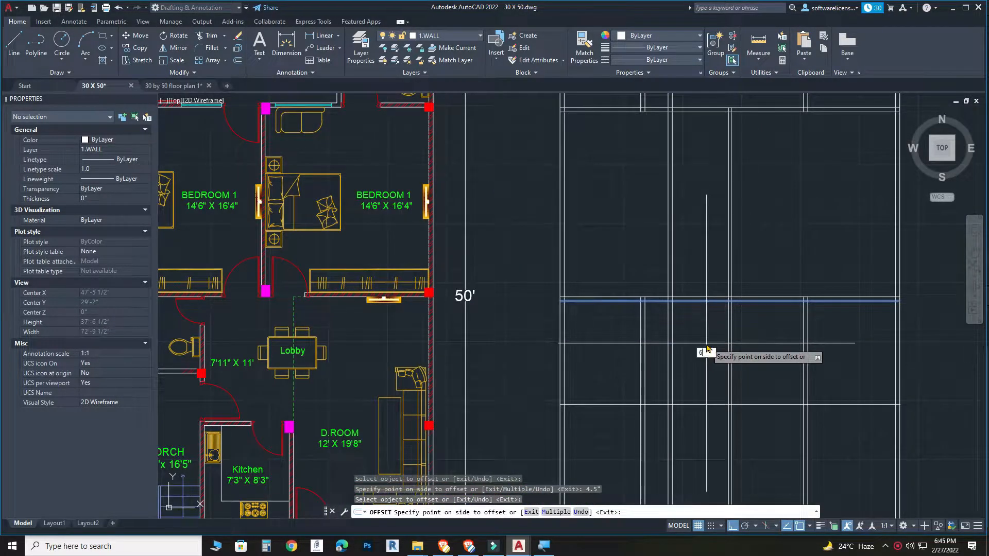
key(Return)
click(692, 374)
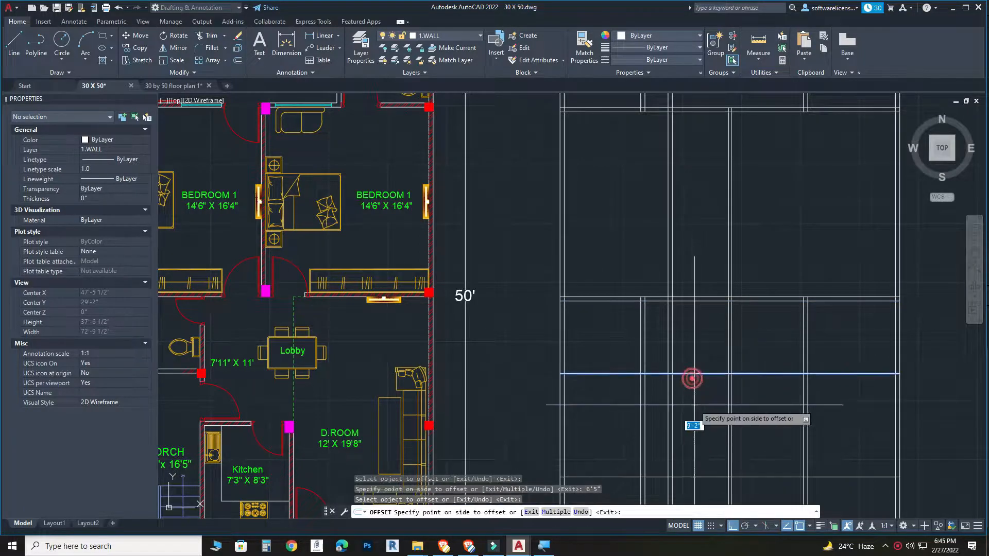
key(Return)
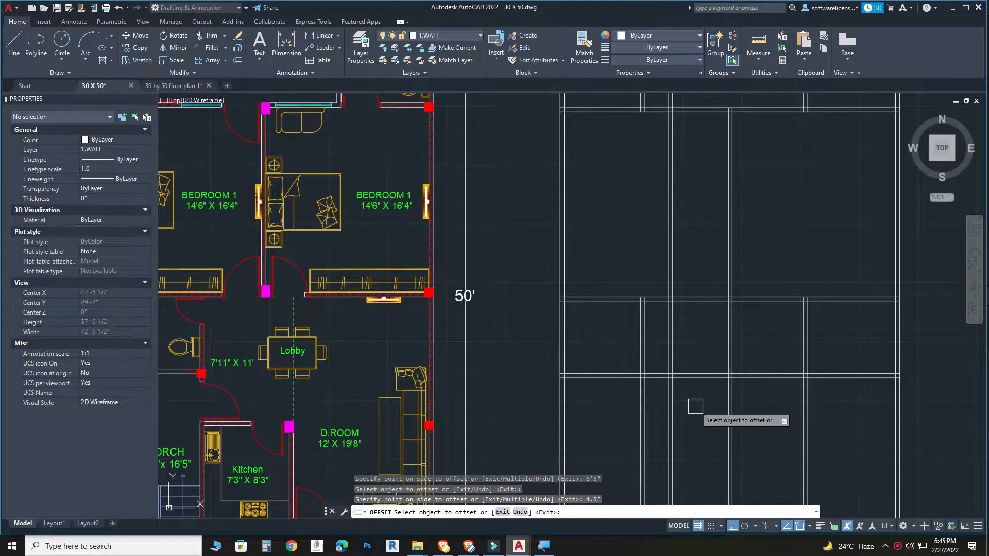
Step: Offset the lower Toilet's bottom wall line 16'5" downward for the Porch length, and offset that line another 4.5" for its front wall
scroll(696, 410, down, 2)
middle_drag(469, 444, 472, 400)
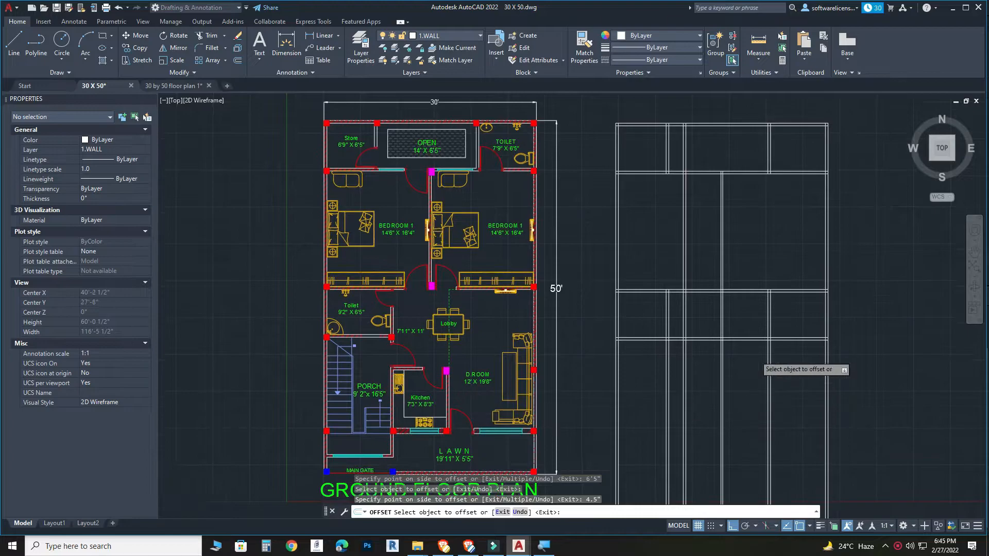
scroll(752, 359, up, 2)
click(684, 333)
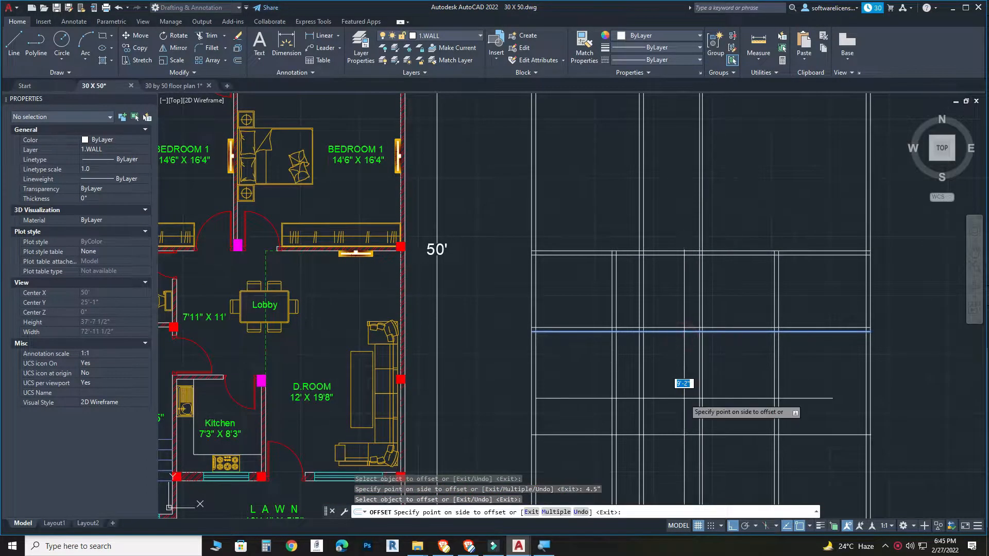
text(16'5)
key(Return)
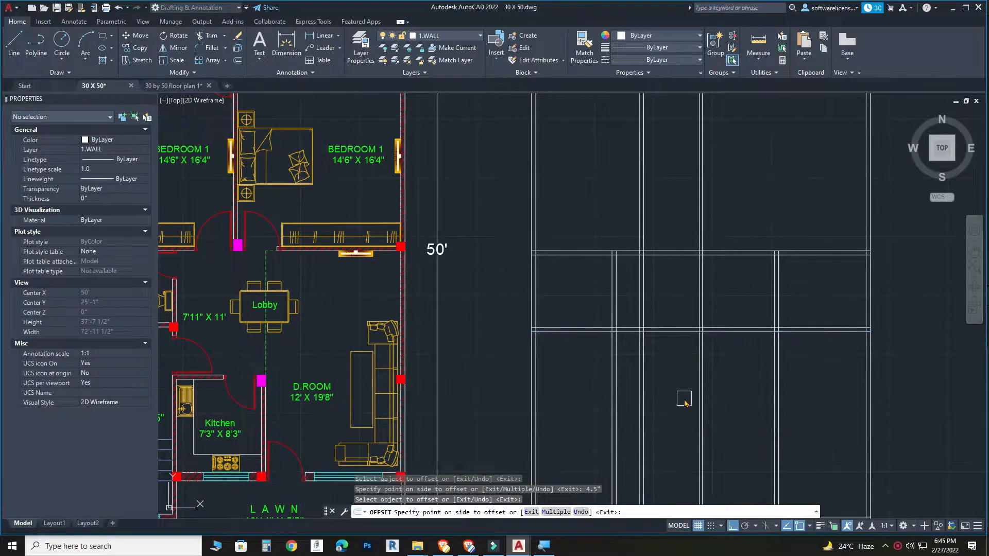
scroll(685, 423, down, 3)
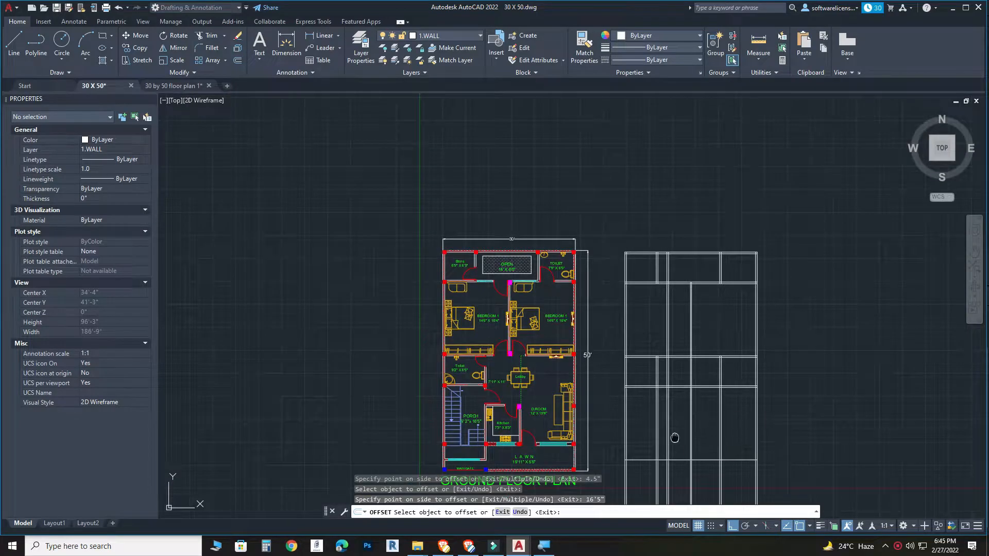
scroll(675, 412, up, 5)
click(678, 372)
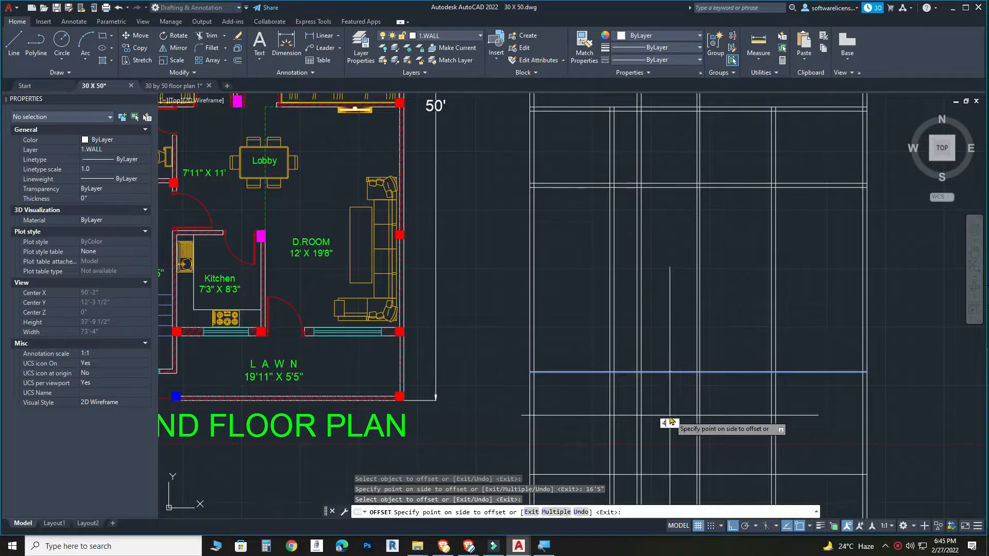
text(4.5)
key(Return)
scroll(721, 319, down, 3)
scroll(694, 345, up, 3)
key(Escape)
Step: Delete the two leftover Store partition lines running down below the bedrooms' bottom wall
click(665, 286)
click(605, 315)
scroll(655, 339, down, 3)
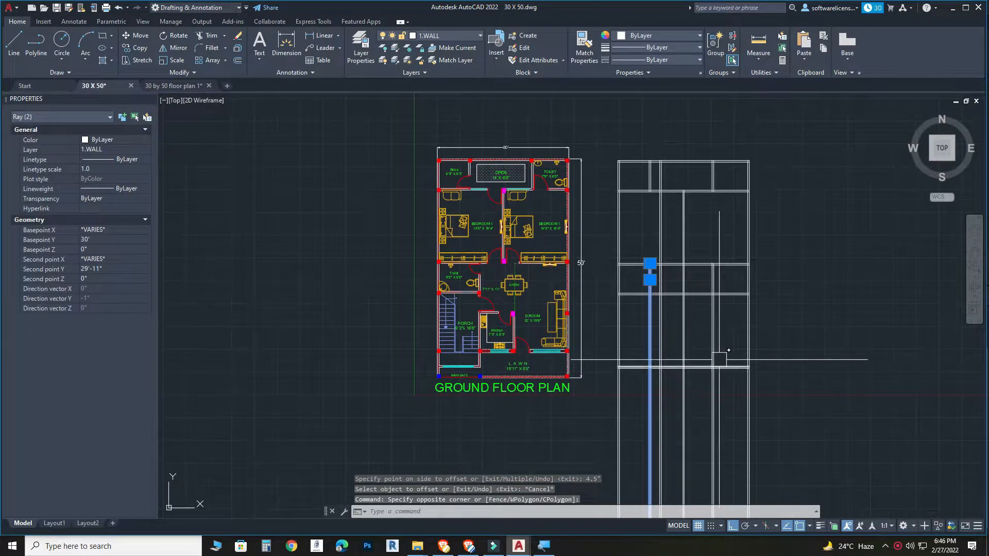
key(Delete)
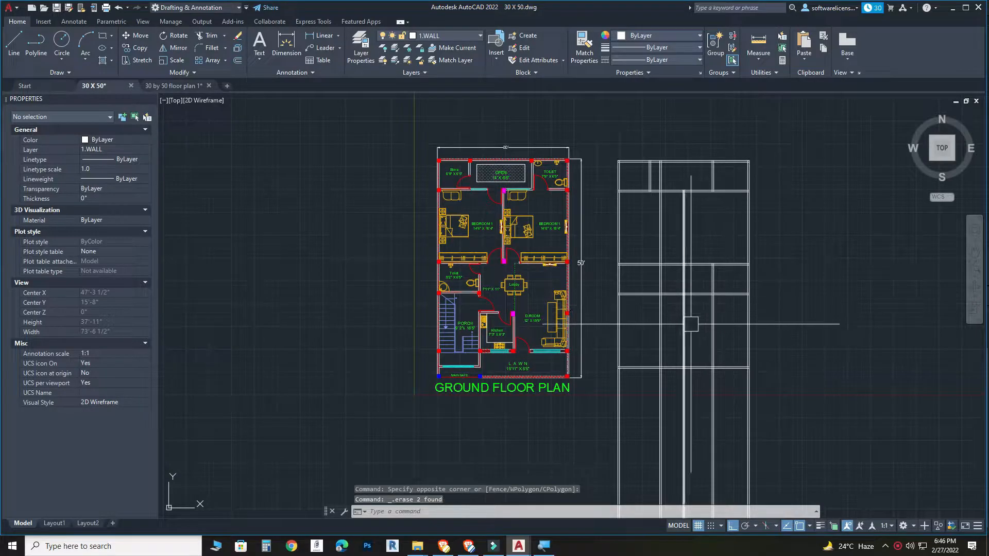
scroll(682, 303, up, 2)
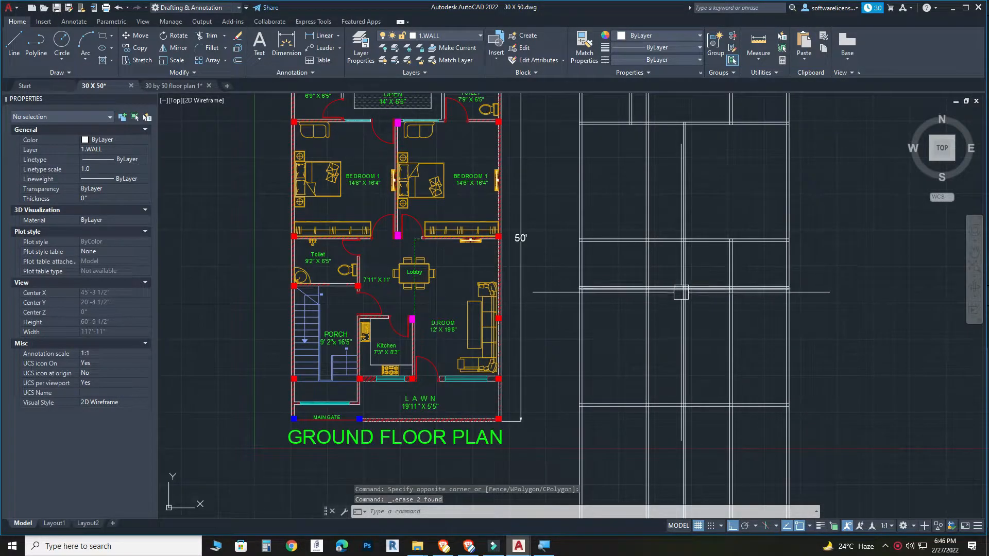
Step: Trim the partition and Toilet wall lines crossing the Lobby and D.Room area between the bedrooms' bottom wall and the Porch front wall
text(r)
key(Return)
mouse_move(704, 277)
mouse_down()
mouse_move(712, 317)
mouse_move(664, 279)
mouse_up()
drag(668, 318, 736, 315)
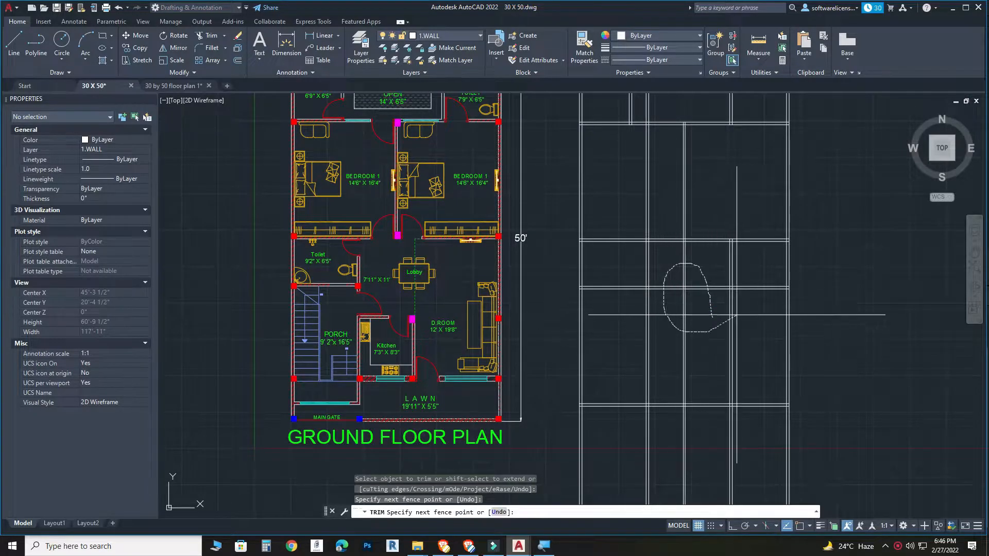
drag(762, 266, 719, 260)
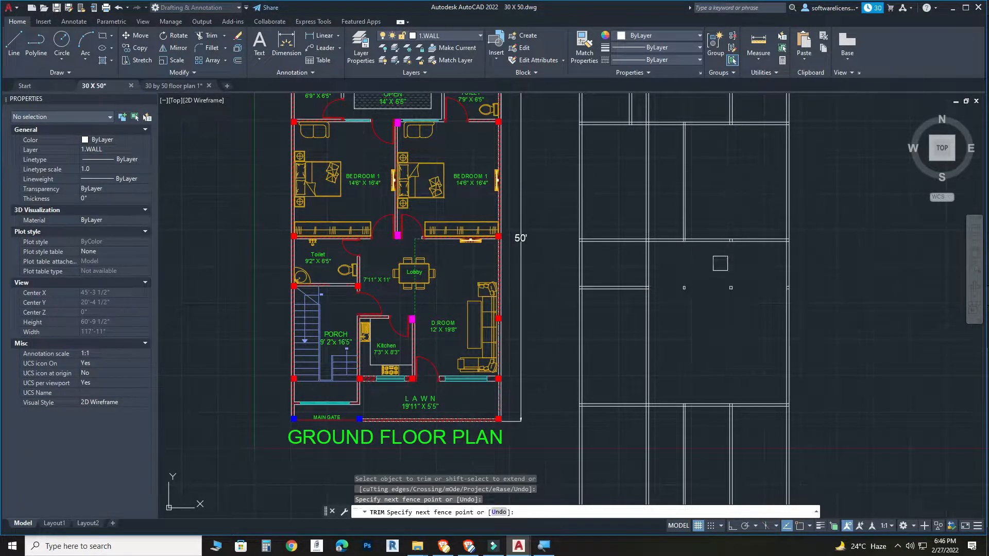
Step: Delete the short leftover line pieces in the Lobby area, in the bedrooms' bottom wall and in the right outer wall
key(Escape)
key(Escape)
click(760, 271)
click(676, 300)
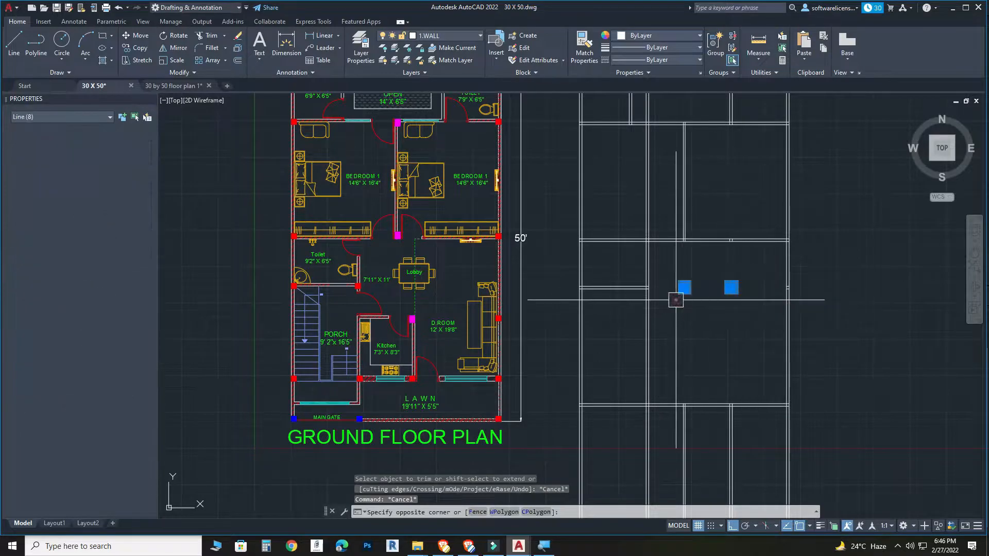
key(Delete)
click(716, 204)
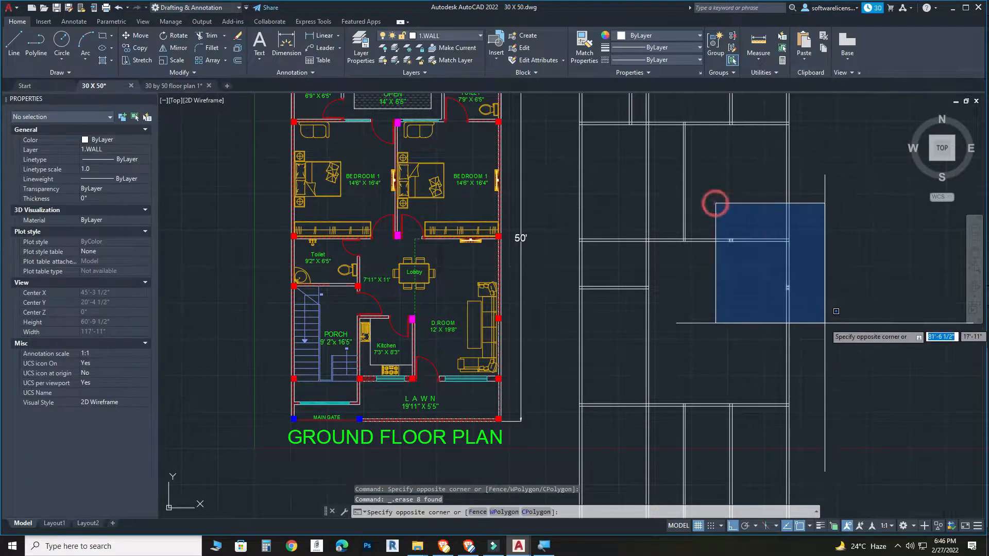
click(836, 311)
key(Delete)
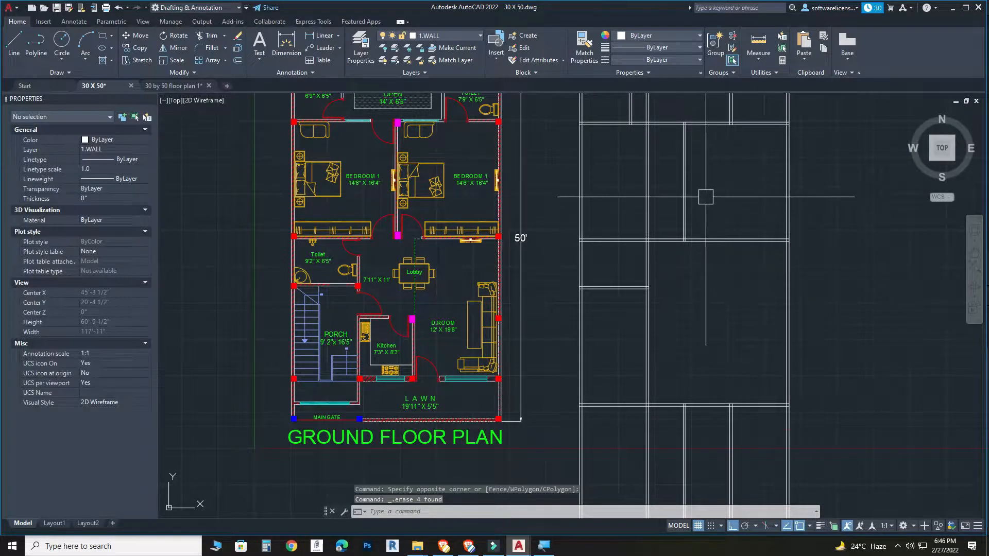
Step: Trim the lower Toilet's partition lines where they run through the left bedroom
click(712, 192)
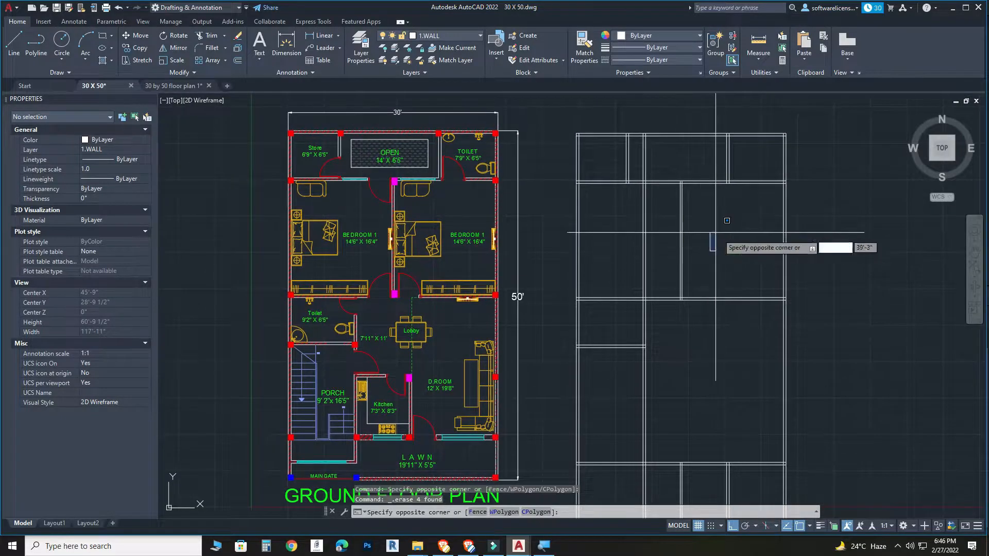
click(713, 236)
scroll(655, 261, up, 2)
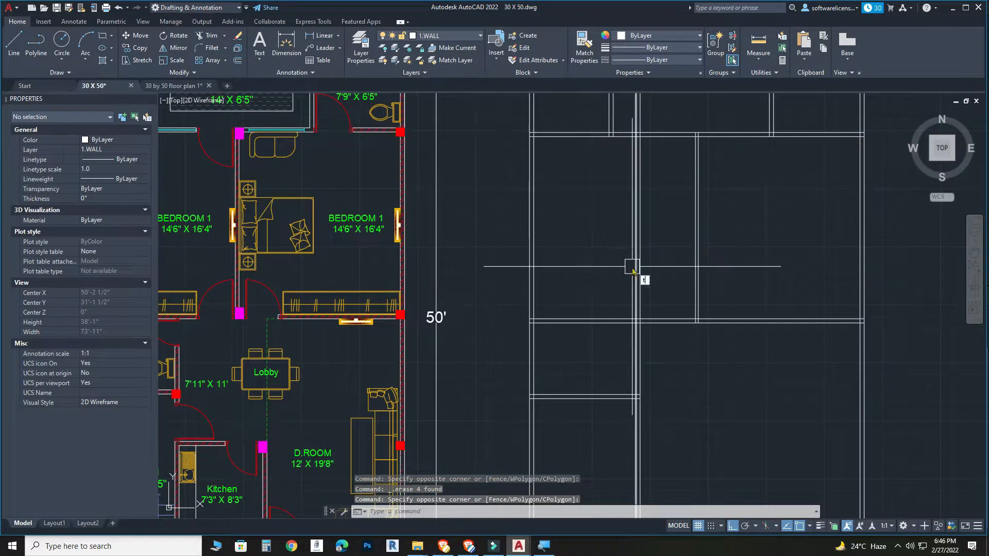
key(space)
click(656, 260)
click(605, 284)
key(Escape)
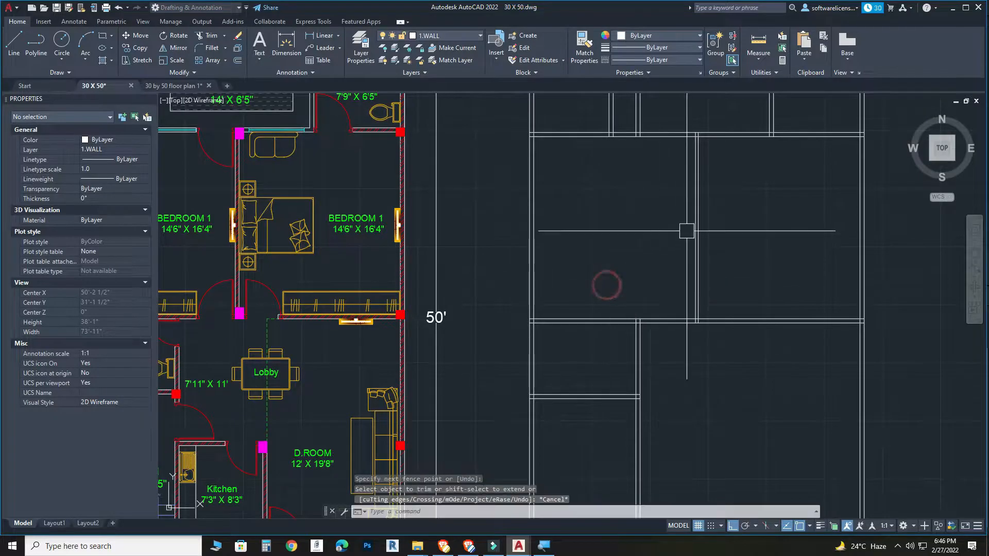
Step: Delete the two leftover lower Toilet partition lines crossing the Open area at the plan's rear
middle_drag(687, 231, 662, 358)
click(637, 209)
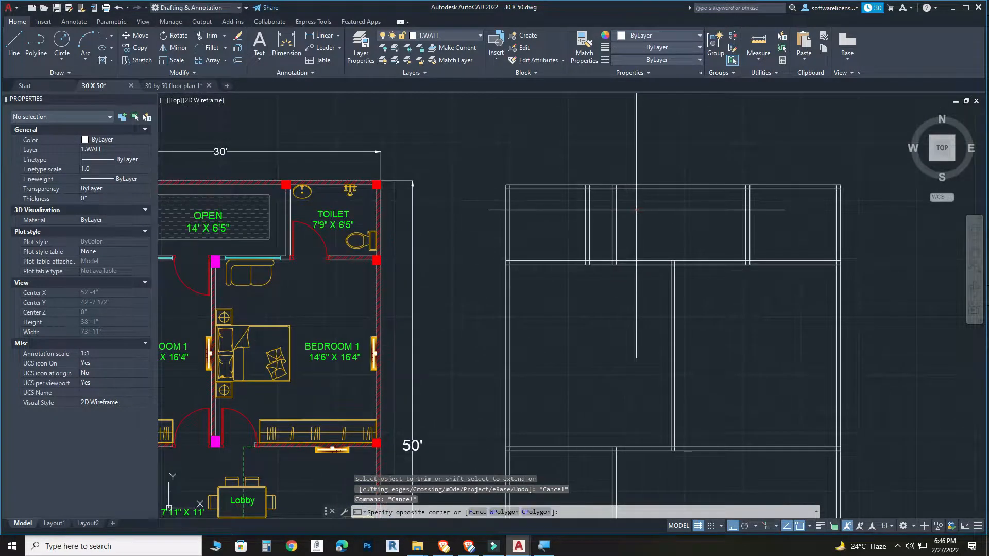
click(601, 215)
key(Delete)
scroll(438, 206, down, 3)
mouse_move(722, 376)
middle_down()
mouse_move(696, 343)
mouse_move(657, 231)
mouse_move(567, 340)
mouse_move(541, 239)
mouse_move(568, 322)
middle_up()
middle_drag(585, 243, 592, 299)
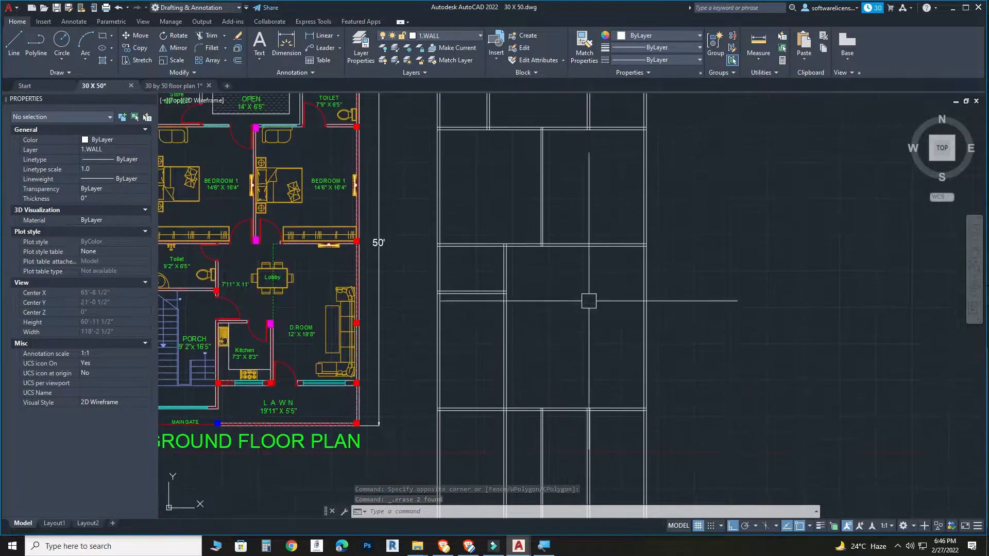
Step: Offset the right line of the lower Toilet and Porch partition 7'3" to the right for the Kitchen width
text(o)
key(Return)
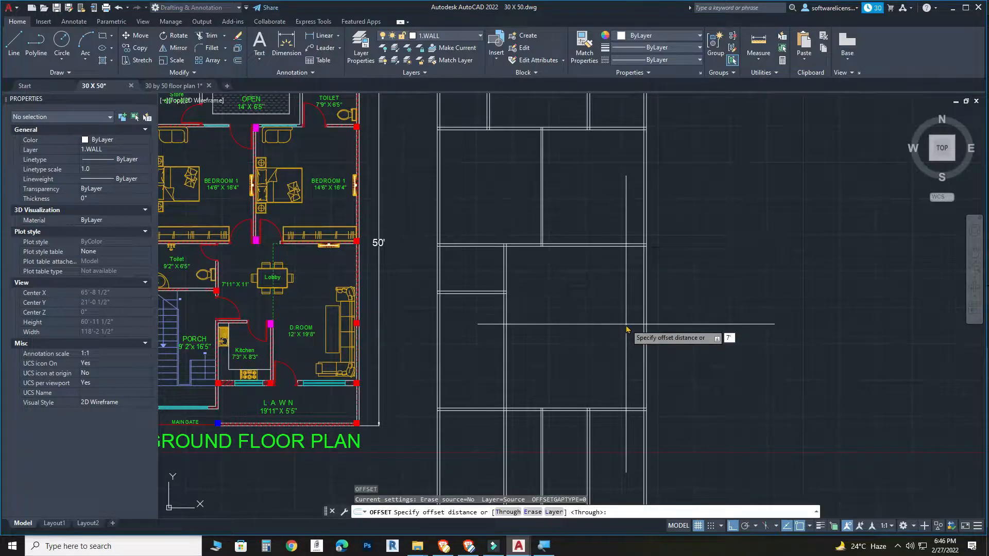
key(Return)
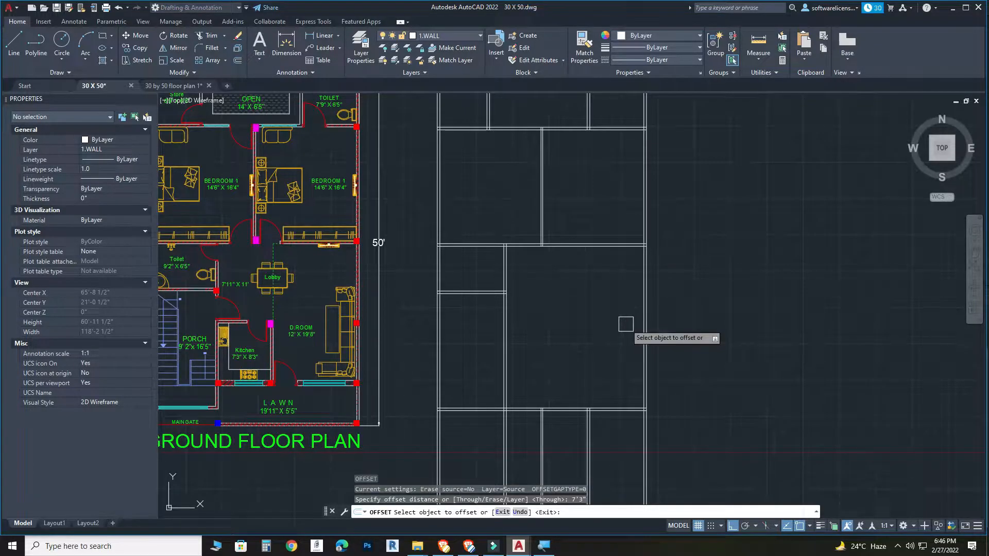
click(506, 312)
click(570, 316)
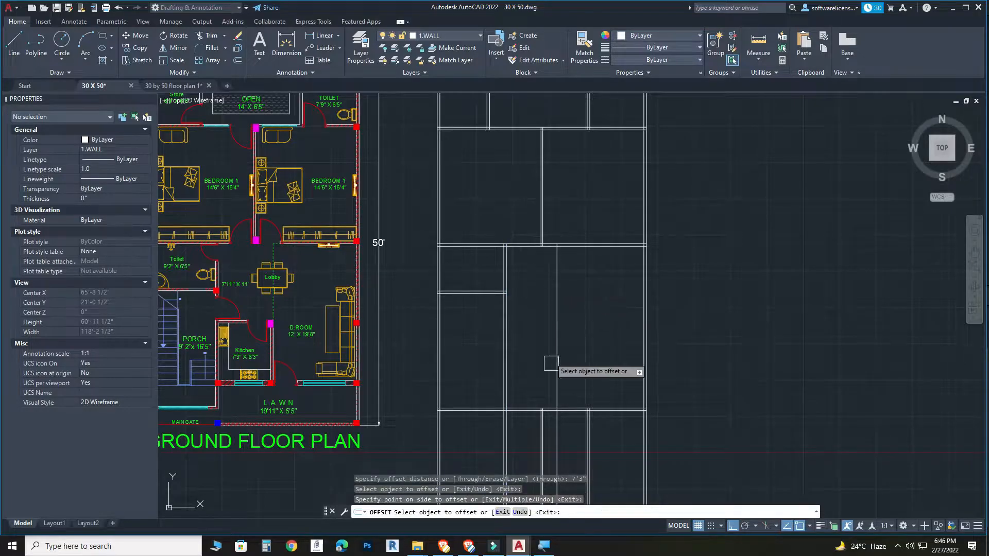
Step: Offset the upper line of the Porch front wall 8'3" upward for the Kitchen length, and offset that line another 4.5"
click(532, 408)
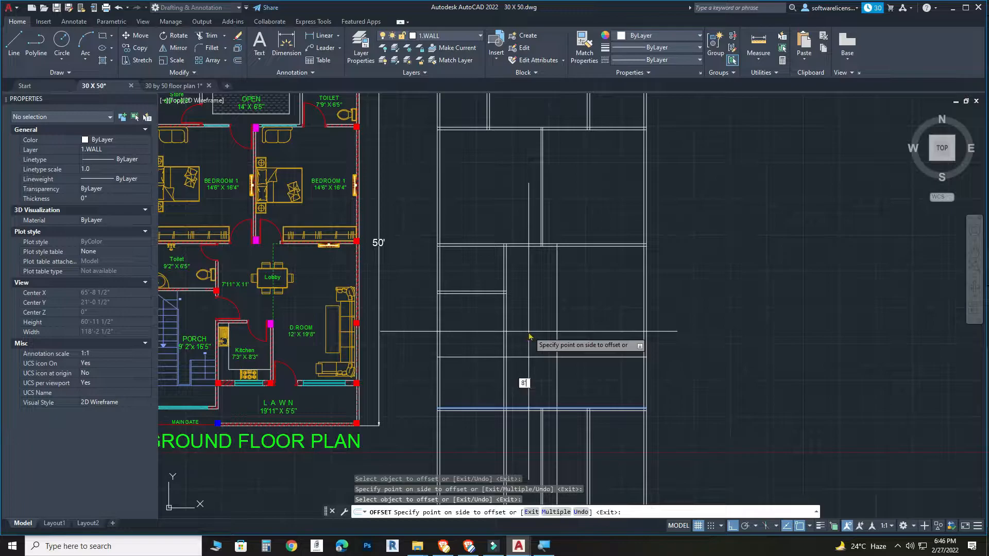
text(8'3")
key(Return)
click(531, 352)
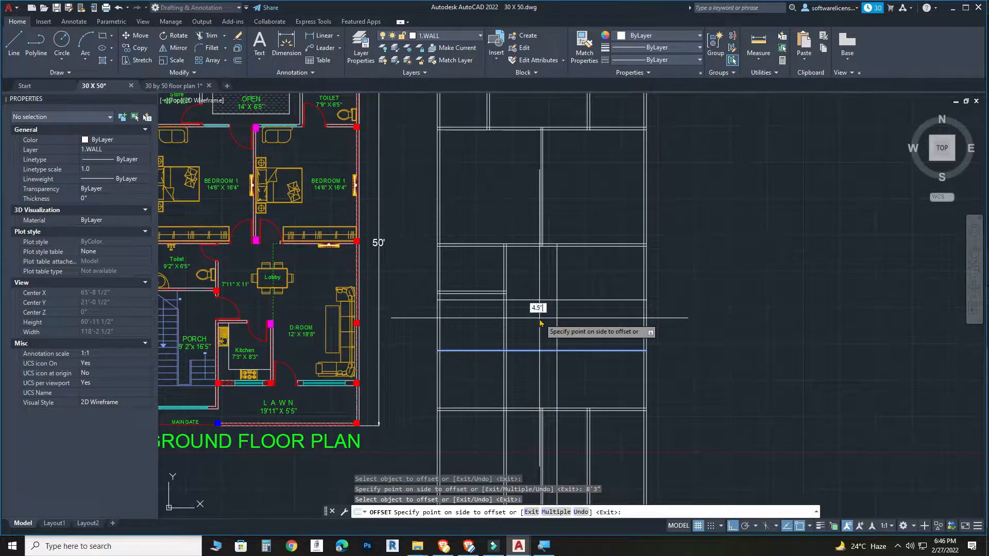
text(4.5")
key(Return)
Step: Offset the Kitchen's right wall line 4.5" outward for the wall thickness
click(559, 327)
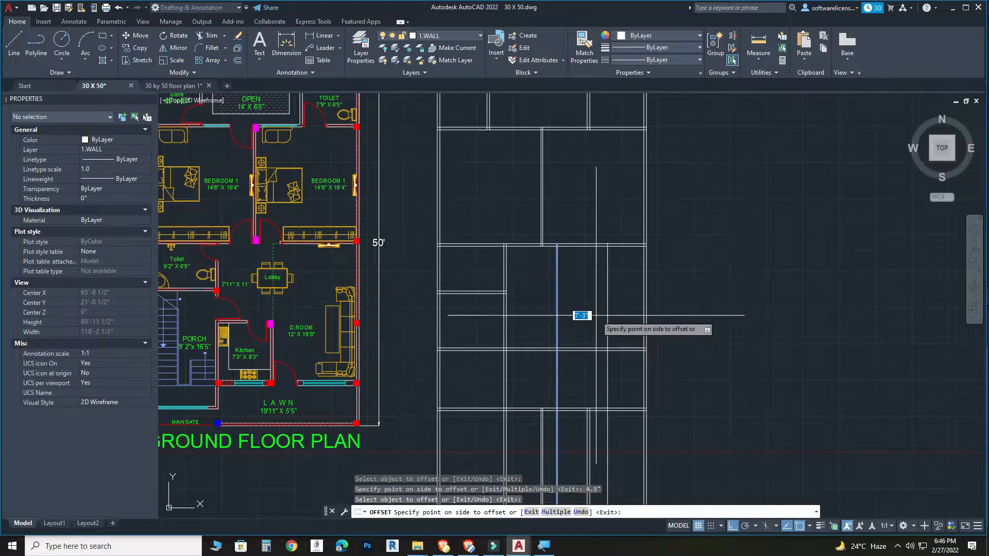
key(Return)
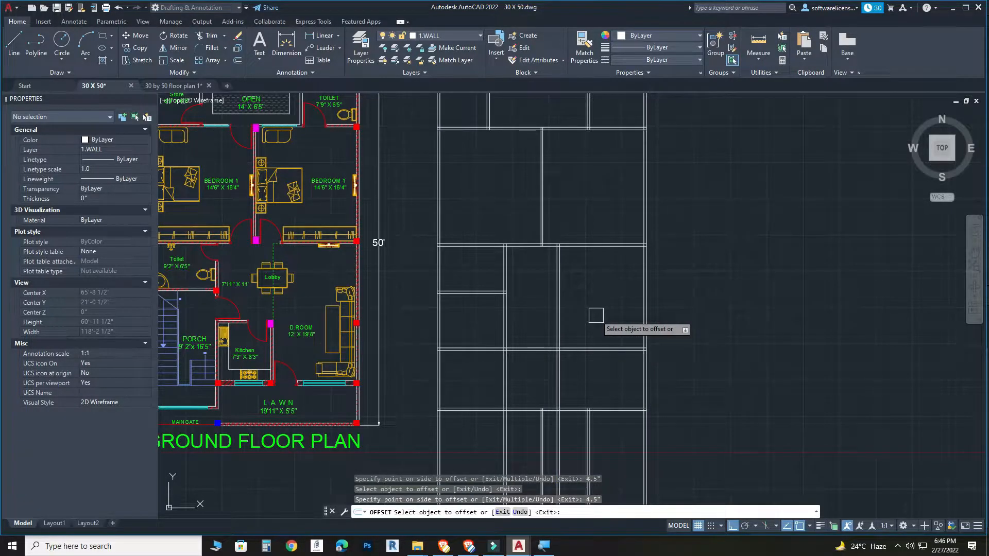
text(t)
key(Return)
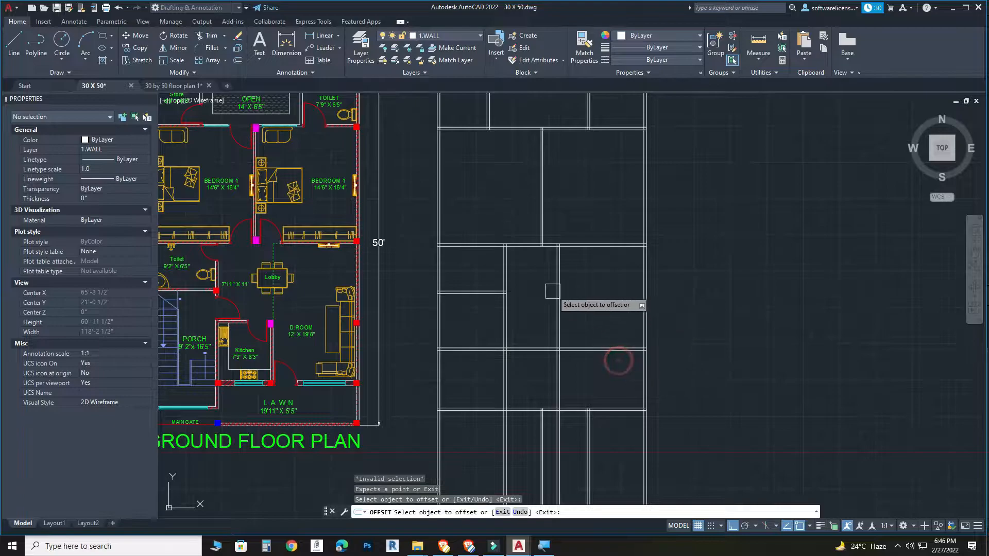
click(600, 363)
key(Escape)
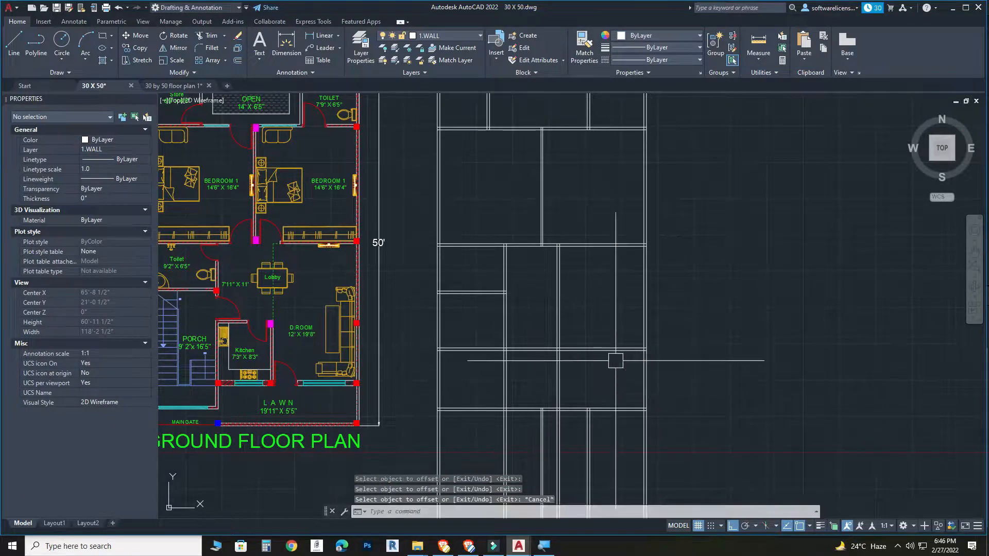
Step: Trim the Kitchen wall lines running up through the Lobby, across the D.Room and across the Porch
text(tr)
key(Return)
drag(612, 367, 546, 301)
click(462, 328)
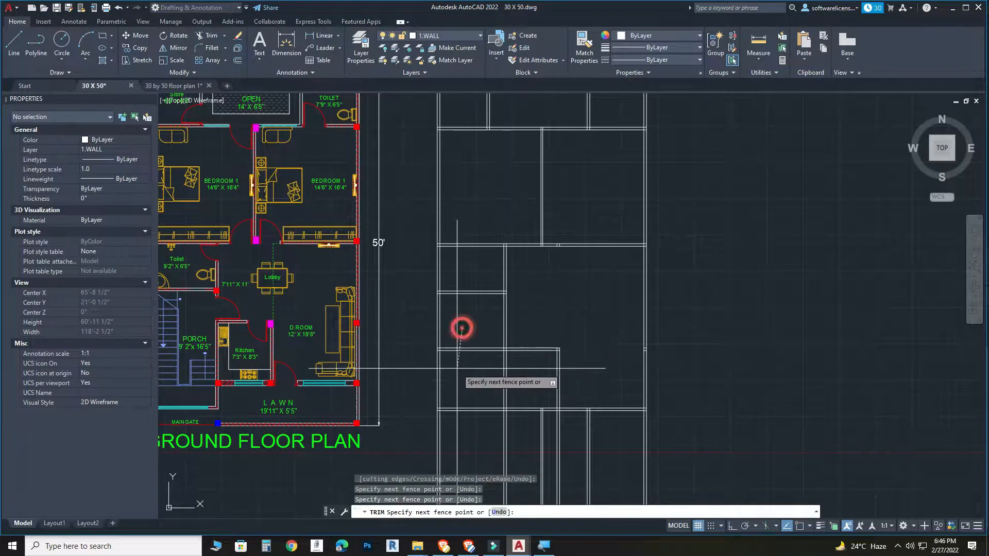
click(456, 368)
key(Escape)
Step: Delete the two short Kitchen wall pieces left inside the plan's left outer wall
click(402, 328)
click(443, 346)
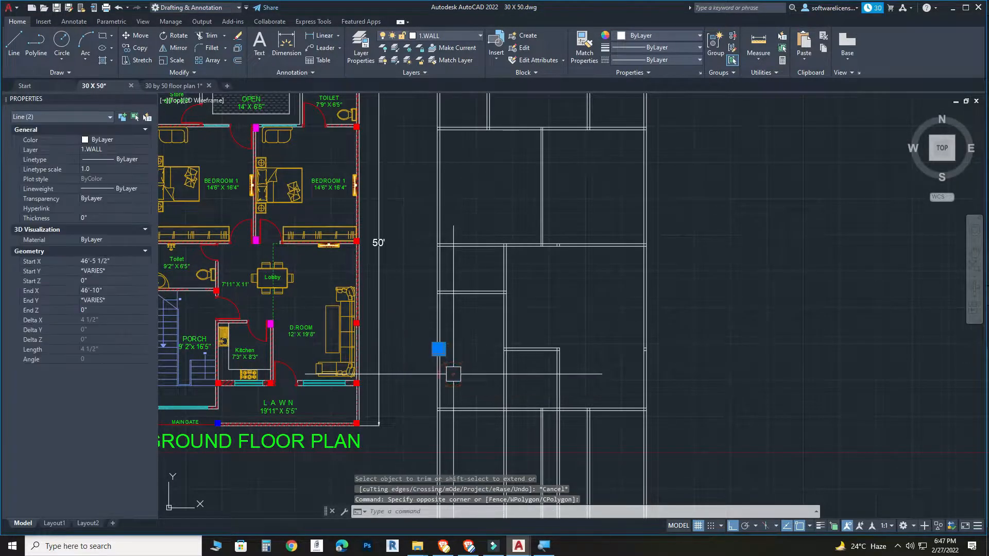
key(Delete)
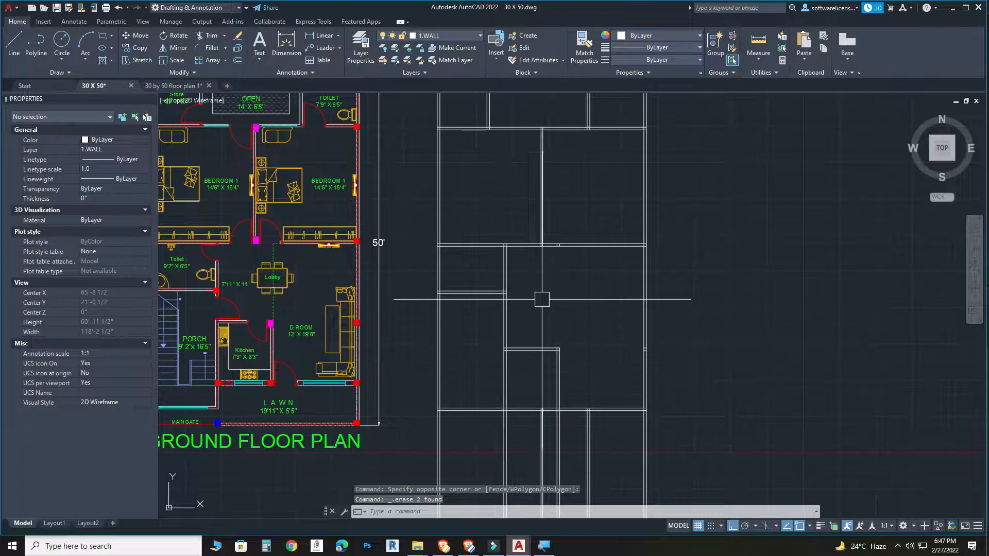
click(579, 270)
click(614, 351)
Step: Delete the lower line of the front wall below the Porch, Kitchen and D.Room
middle_drag(586, 393, 602, 310)
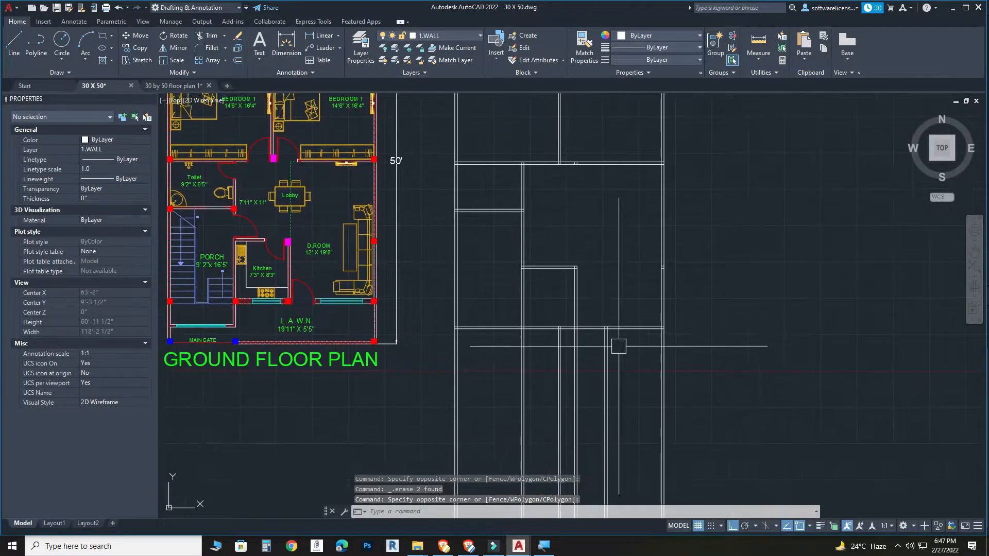
scroll(572, 335, up, 2)
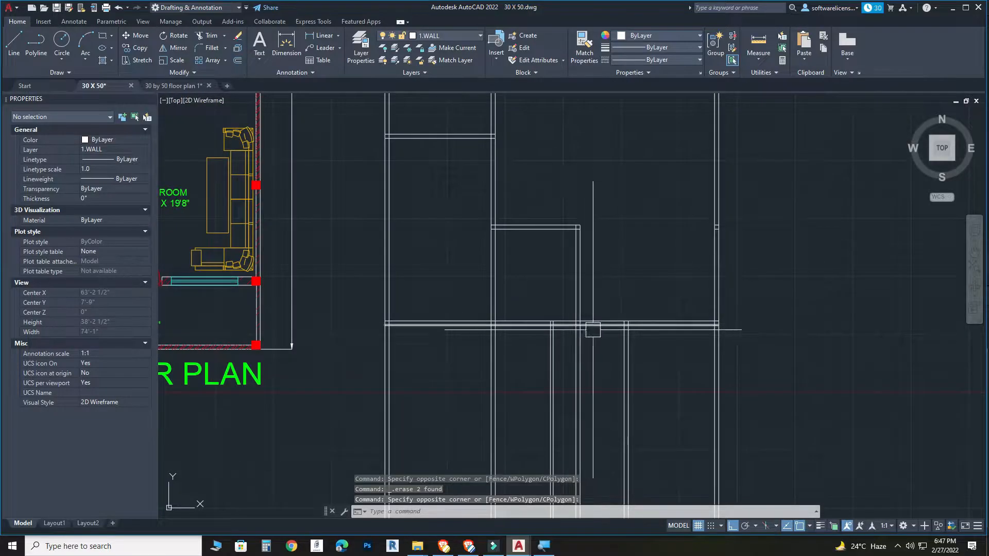
click(594, 330)
key(Delete)
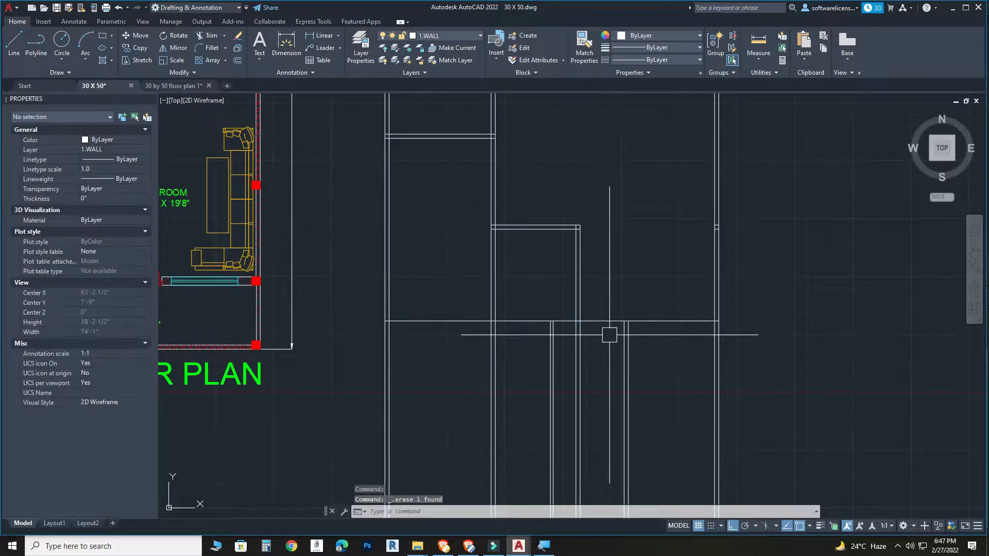
Step: Draw an 11' vertical guide line down from the bedrooms' bottom wall along the right side of the lower Toilet partition
mouse_move(597, 332)
middle_down()
mouse_move(606, 353)
mouse_move(736, 425)
mouse_move(859, 450)
middle_up()
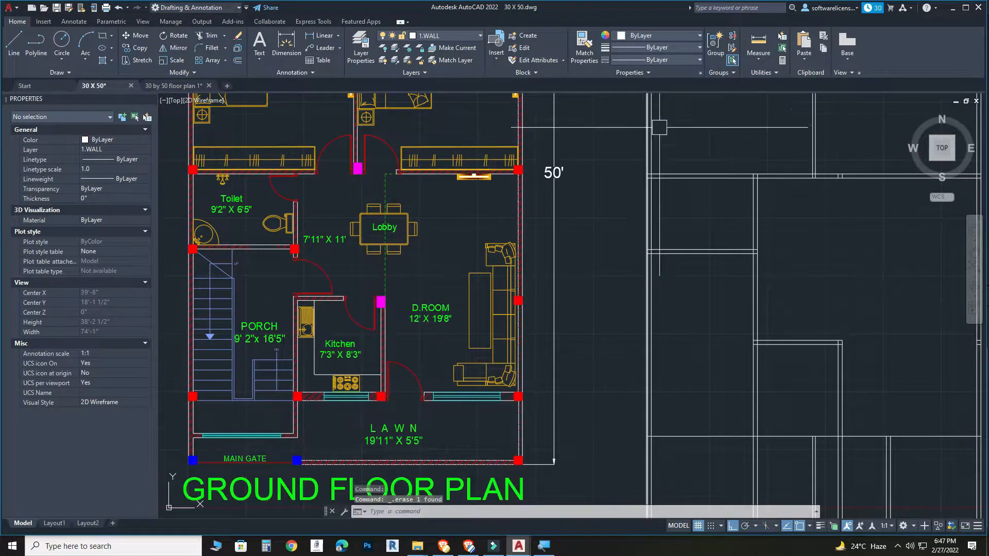
click(855, 287)
click(855, 287)
middle_drag(706, 187, 682, 232)
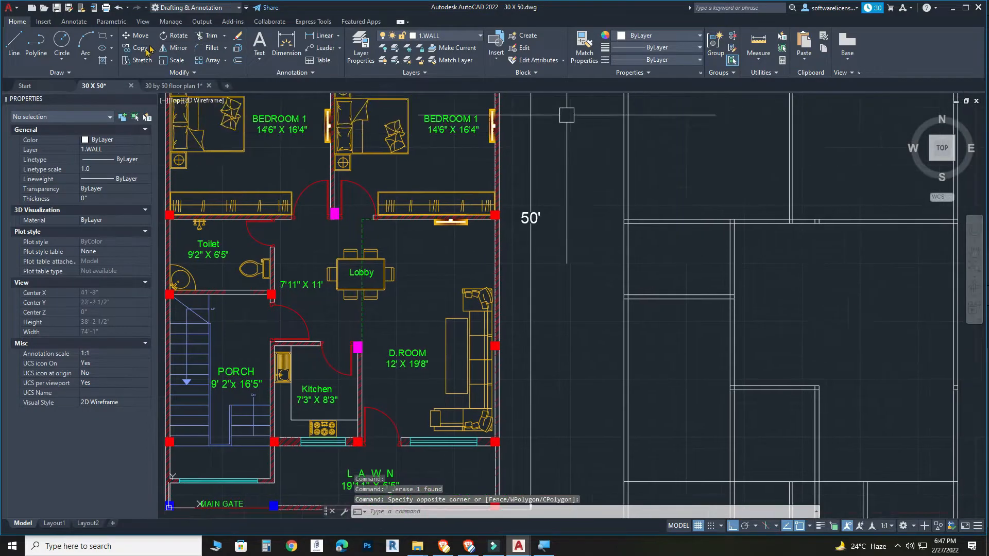
click(11, 49)
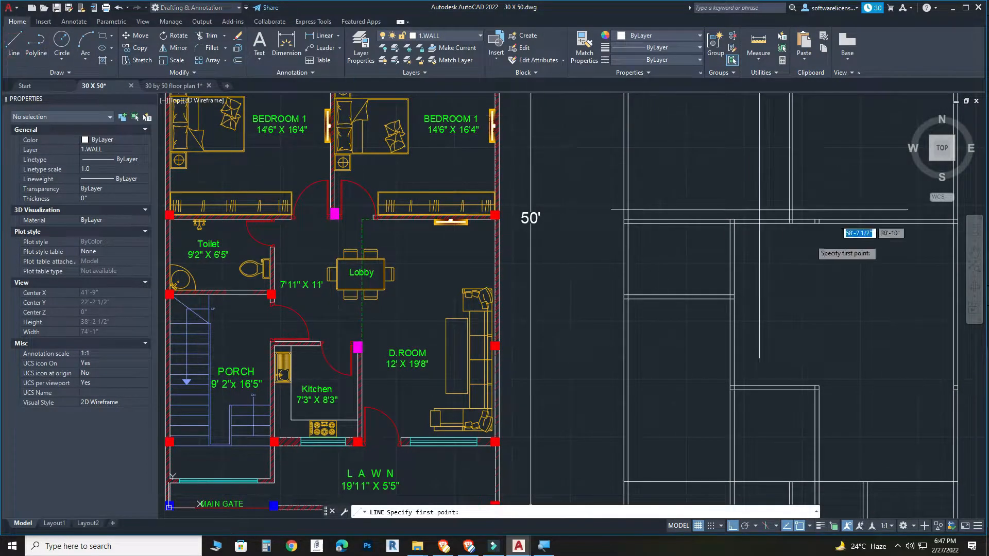
click(742, 222)
text(11')
key(Return)
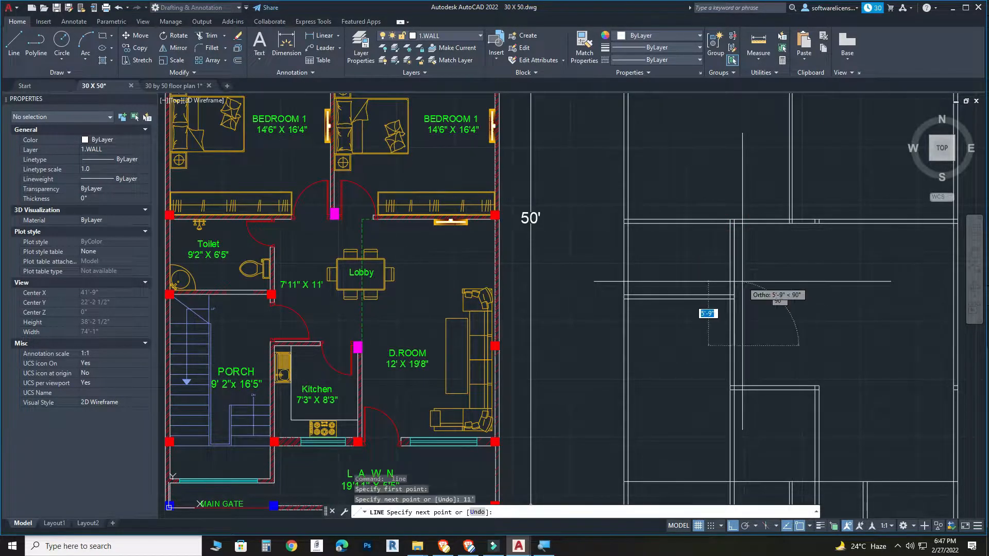
key(Escape)
Step: Move the Kitchen's top and right wall lines up so the top wall meets the lower end of the 11' guide line
click(827, 320)
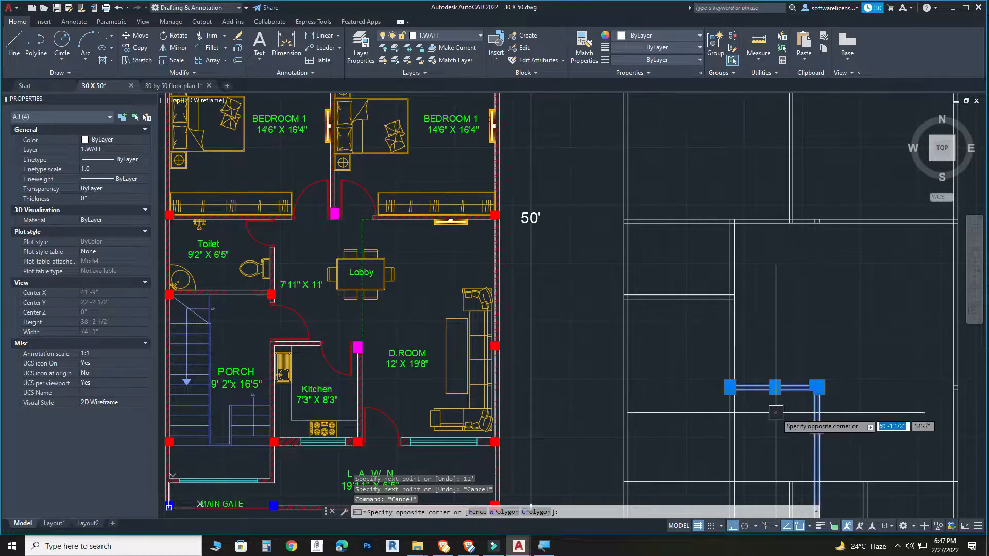
click(777, 432)
click(130, 36)
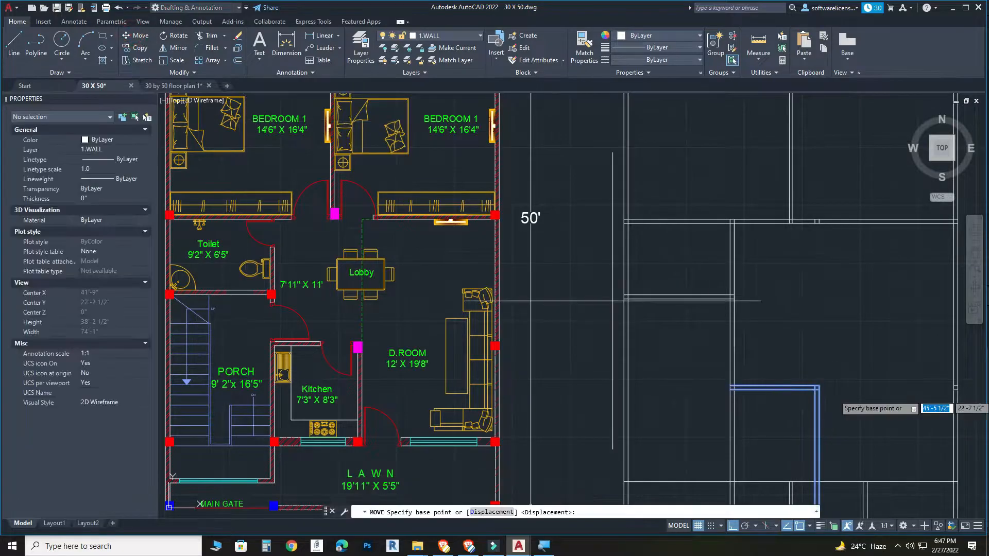
scroll(732, 392, up, 3)
click(736, 401)
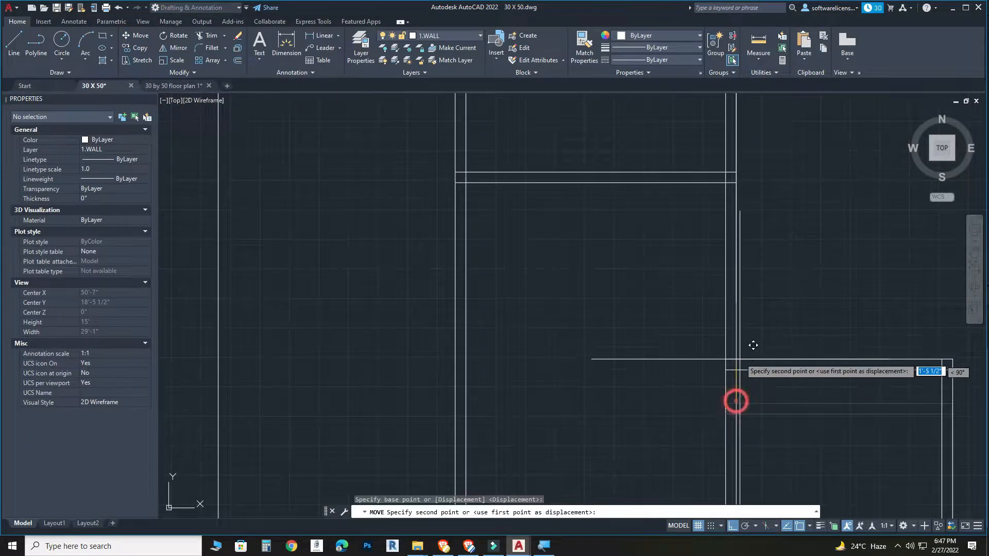
click(739, 302)
scroll(786, 263, down, 4)
Step: Delete the 11' guide line beside the lower Toilet partition
click(786, 263)
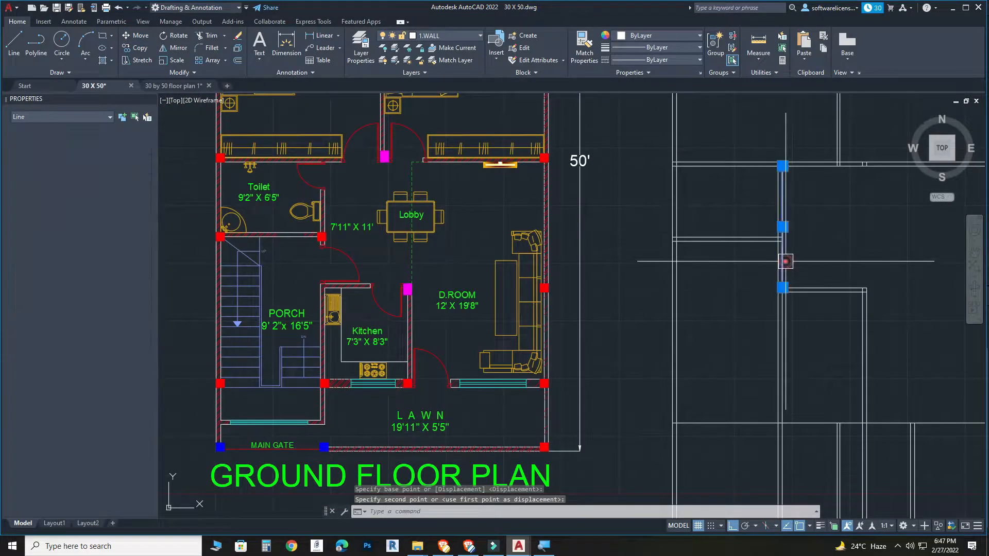
key(Delete)
middle_drag(787, 263, 763, 216)
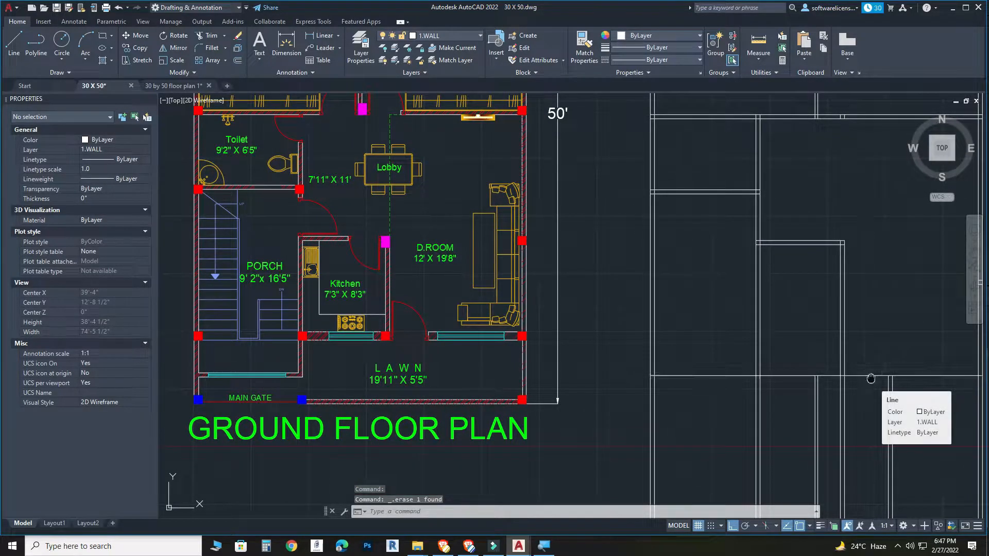
middle_drag(871, 378, 844, 417)
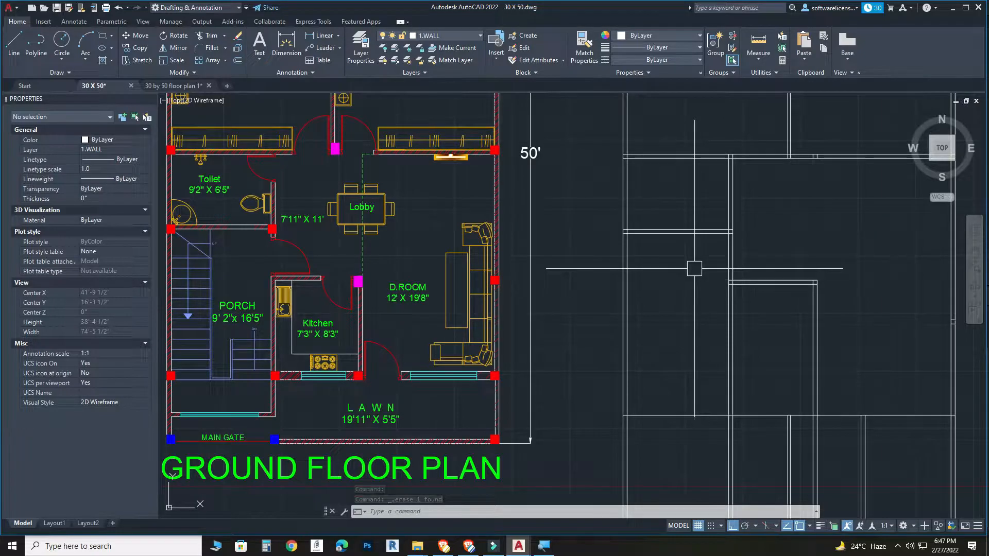
Step: Break the front wall line at a point where it meets the right side of the Porch–Kitchen partition
click(96, 76)
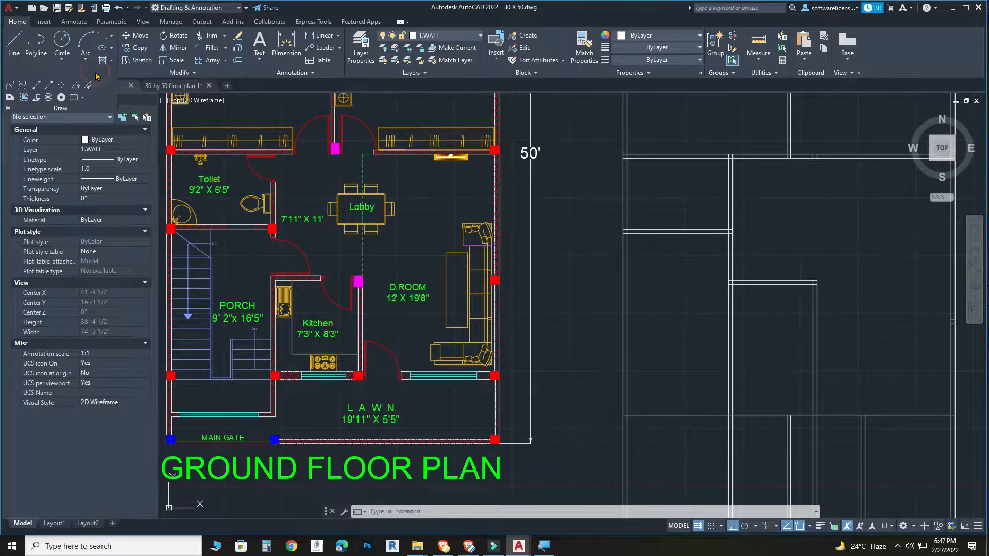
click(179, 72)
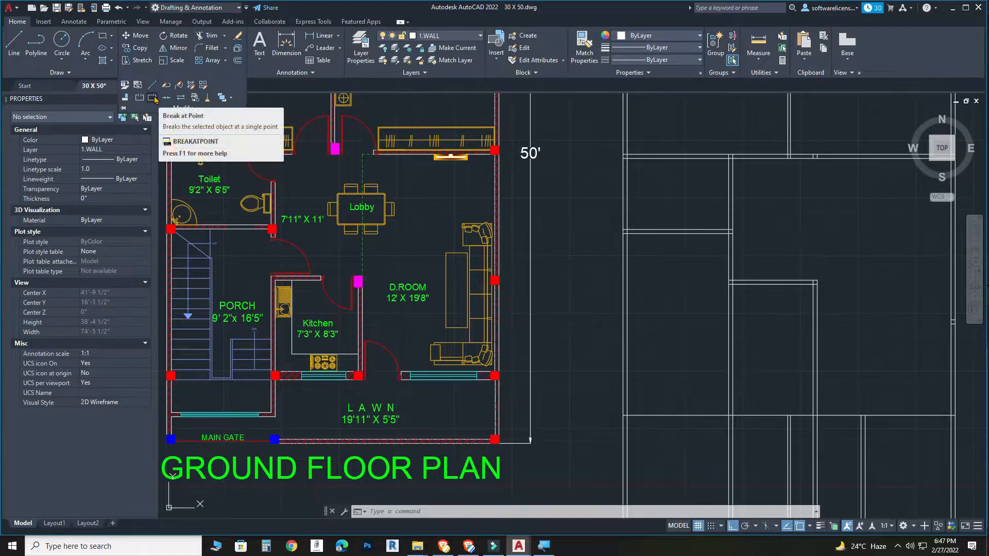
click(153, 98)
click(726, 416)
scroll(721, 412, up, 4)
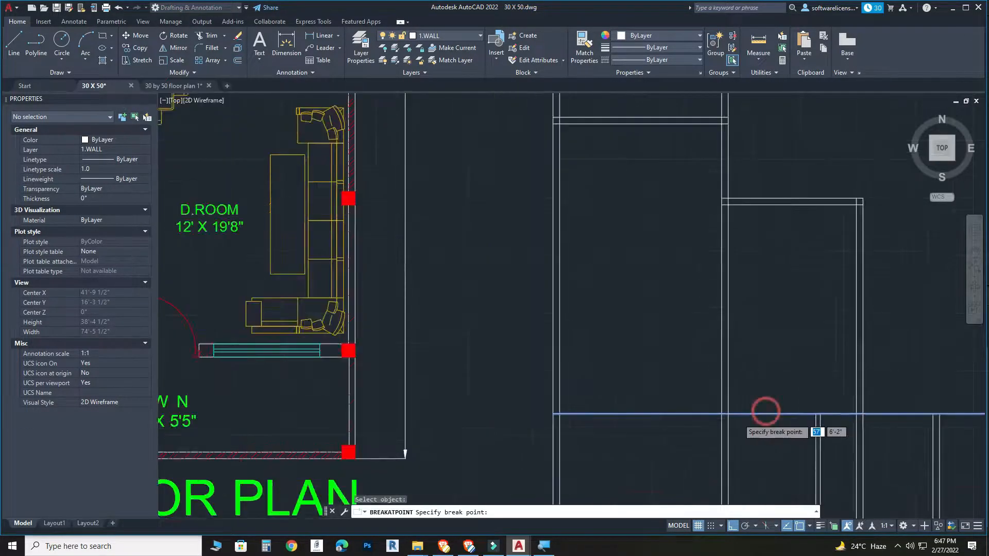
click(721, 411)
scroll(721, 411, down, 4)
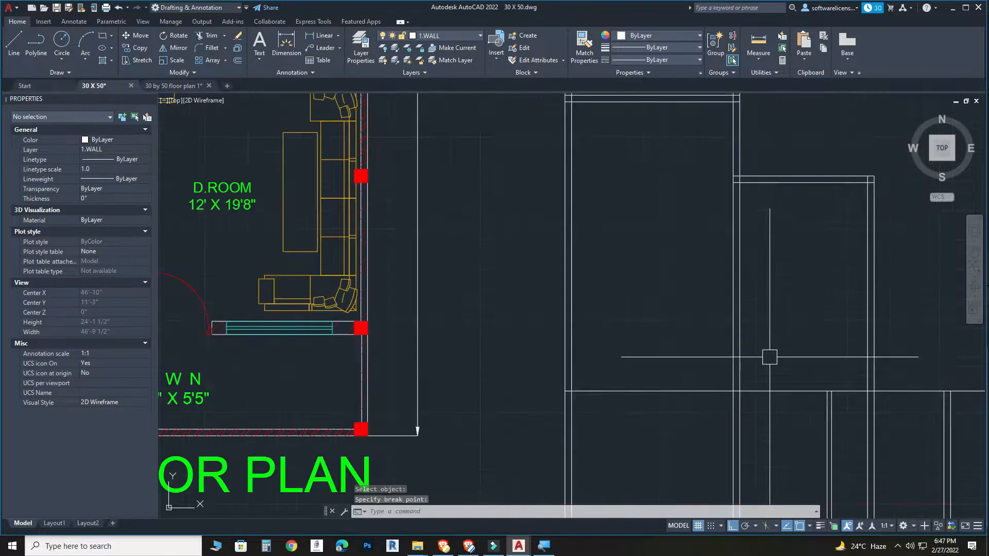
click(769, 391)
middle_drag(737, 336, 730, 340)
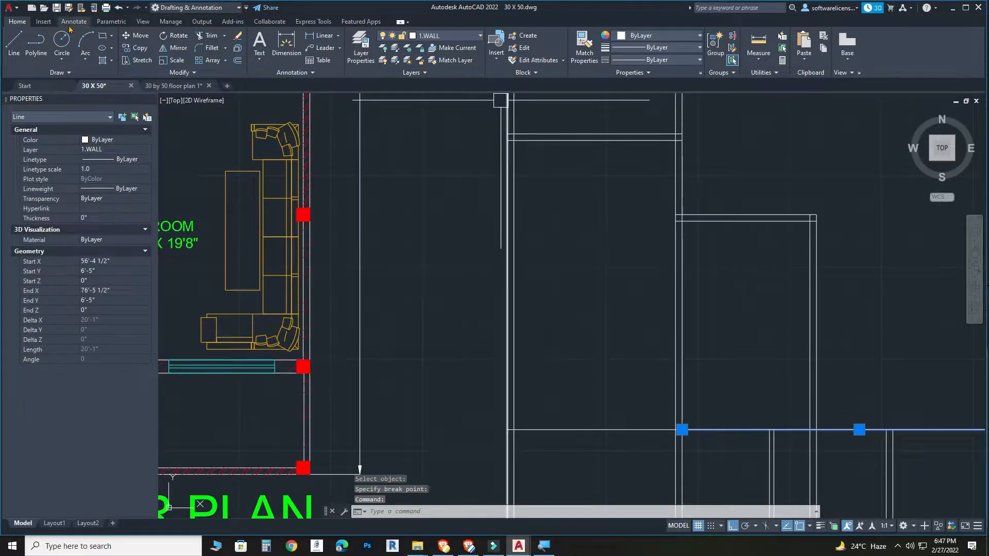
Step: Draw an 8'3" guide line down from the Kitchen's top-left inner corner, ending in a short horizontal segment to the right
click(14, 44)
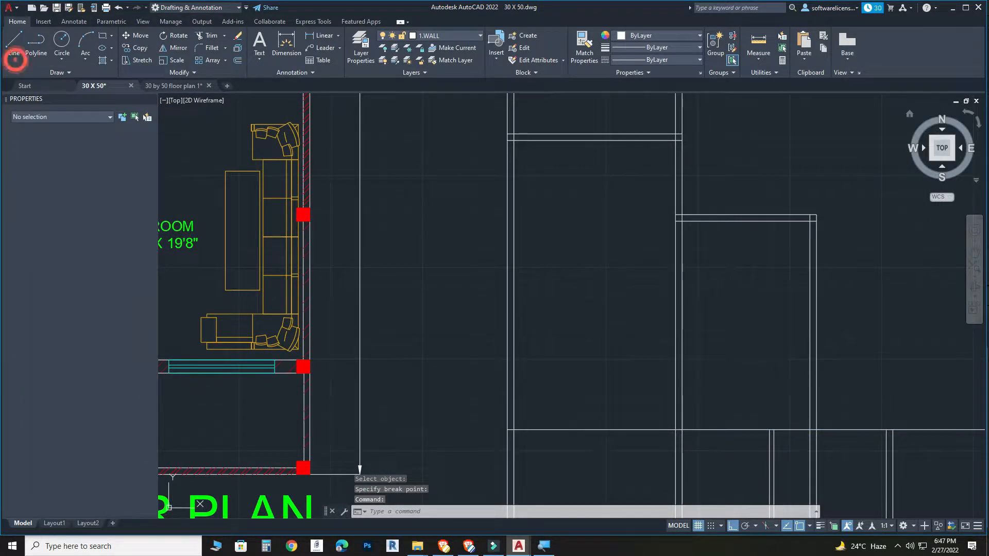
click(681, 222)
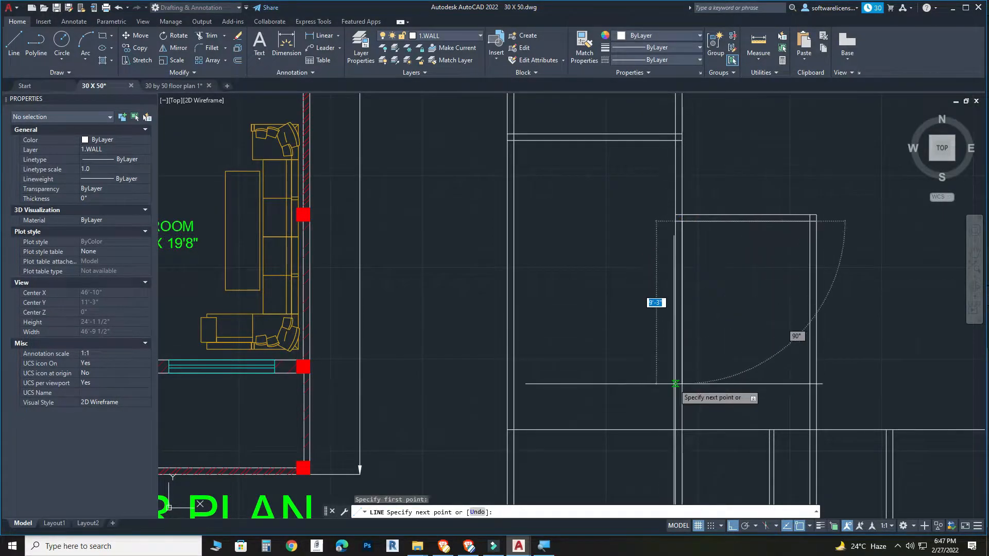
text(8'3")
key(Return)
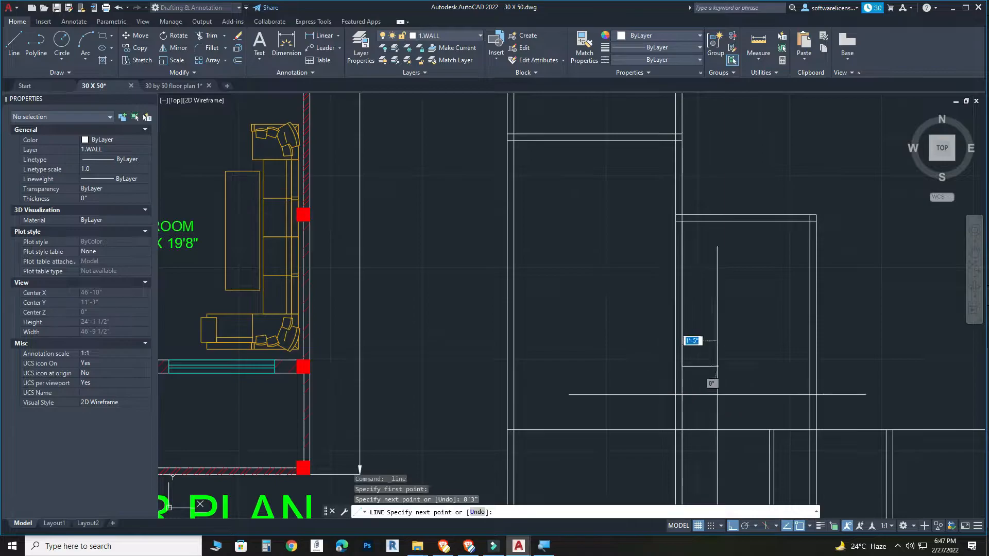
click(734, 377)
key(Escape)
key(Escape)
Step: Move the Kitchen and D.Room front wall line up to the lower end of the 8'3" guide line
click(742, 400)
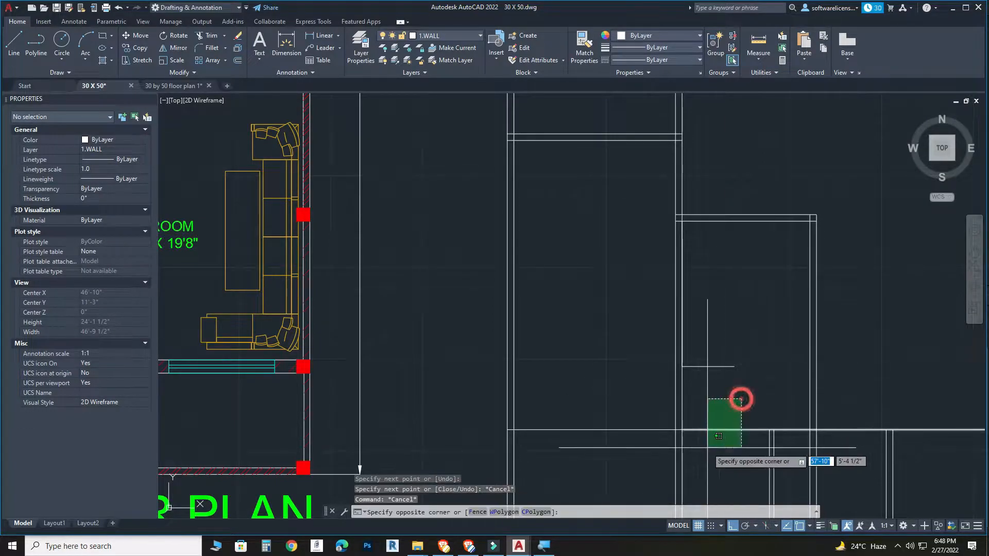
click(707, 447)
click(136, 35)
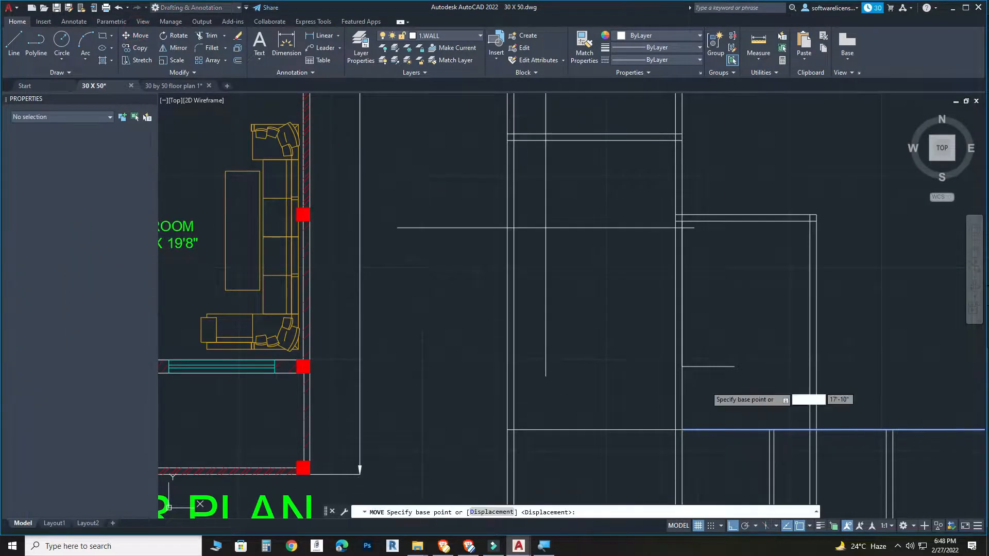
click(682, 430)
click(682, 367)
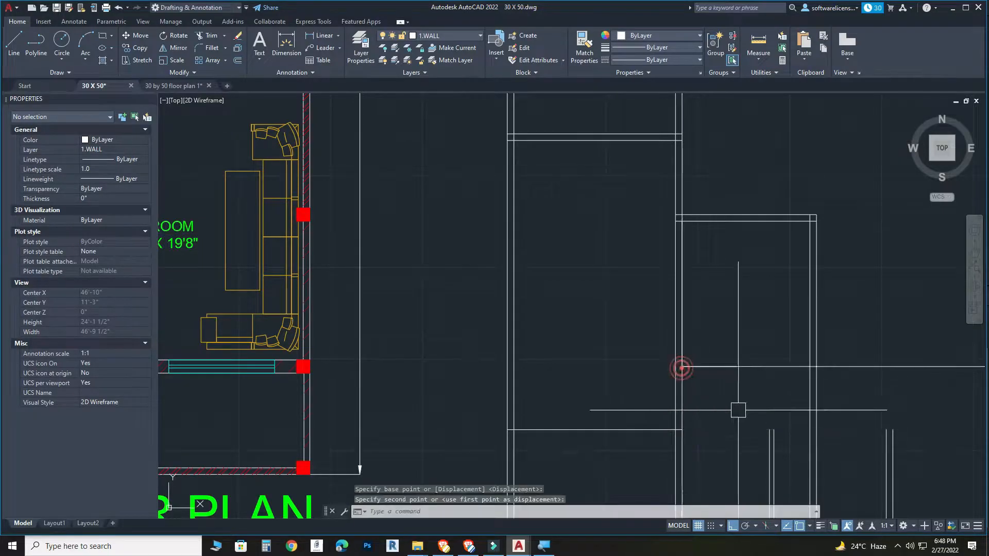
Step: Delete the short horizontal segment and the 8'3" vertical guide line inside the Kitchen
click(717, 366)
key(Delete)
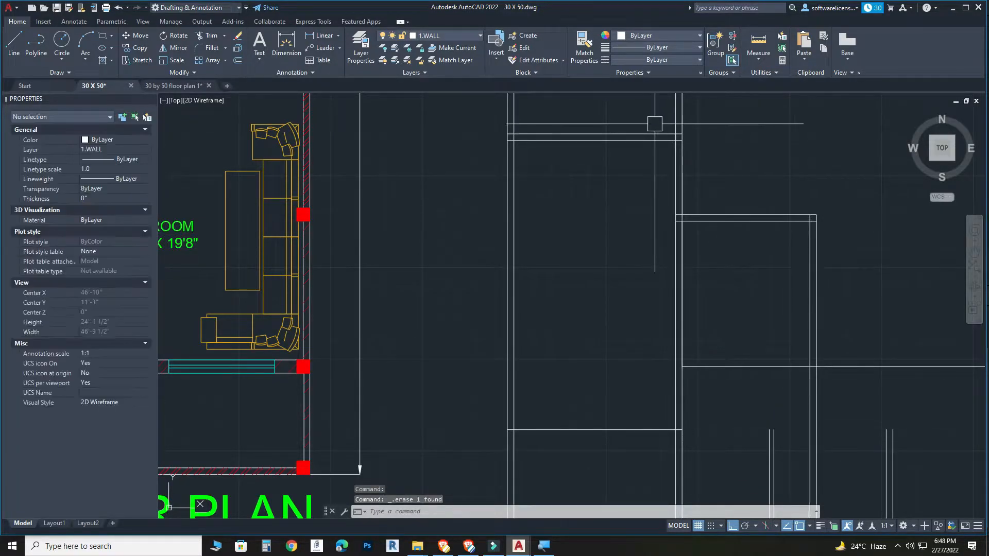
click(682, 231)
scroll(755, 328, down, 2)
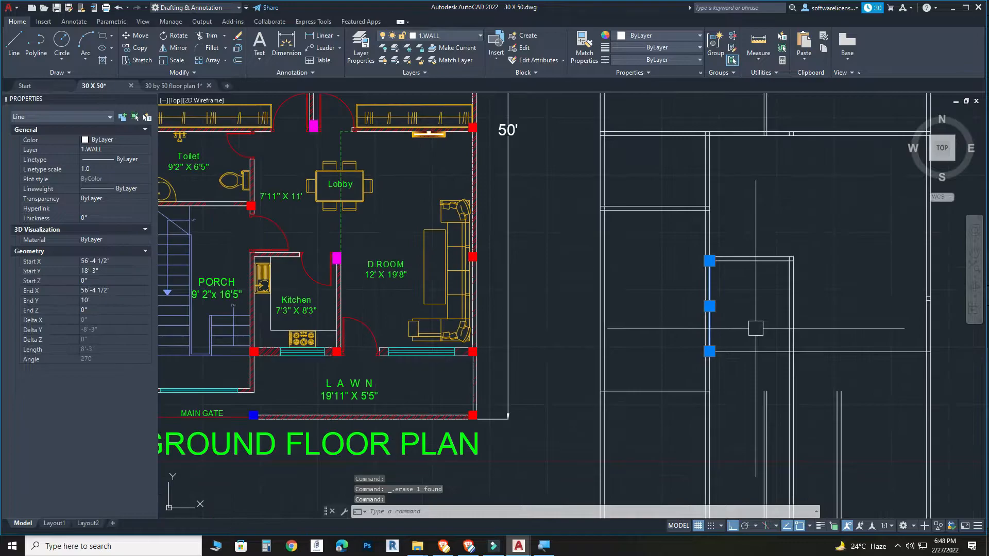
key(Delete)
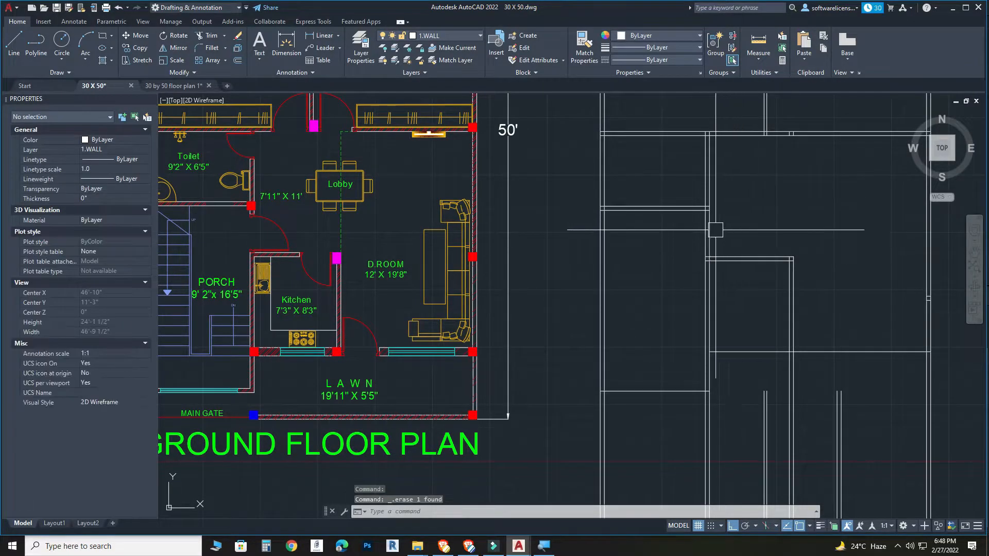
Step: Delete the two leftover pairs of vertical rays below the Kitchen and D.Room front wall
middle_drag(712, 405, 671, 393)
click(818, 382)
click(777, 415)
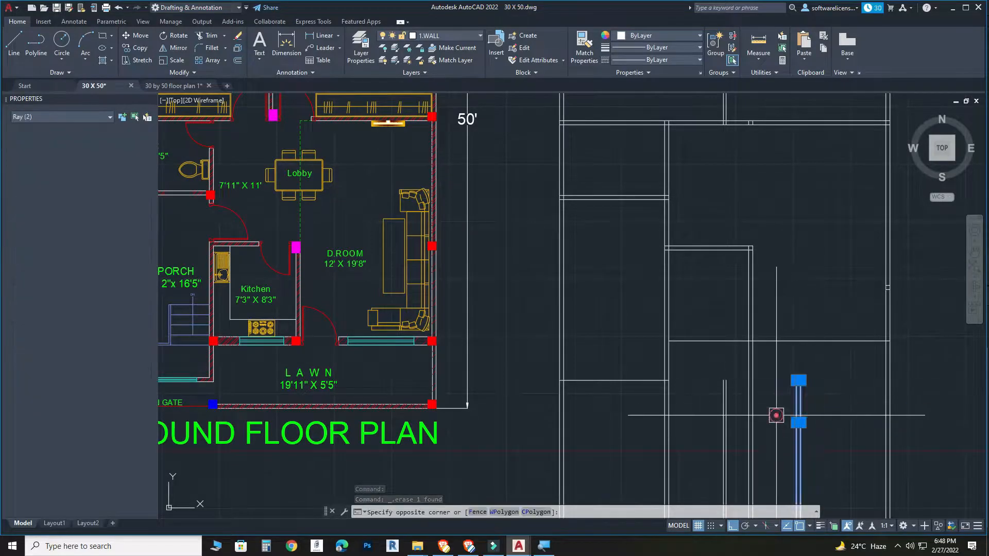
key(Delete)
scroll(742, 376, up, 2)
click(740, 374)
click(659, 431)
key(Delete)
Step: Offset the Kitchen and D.Room front wall line 9" downward and the Porch's front line 4.5" downward
scroll(675, 398, down, 1)
text(o)
key(space)
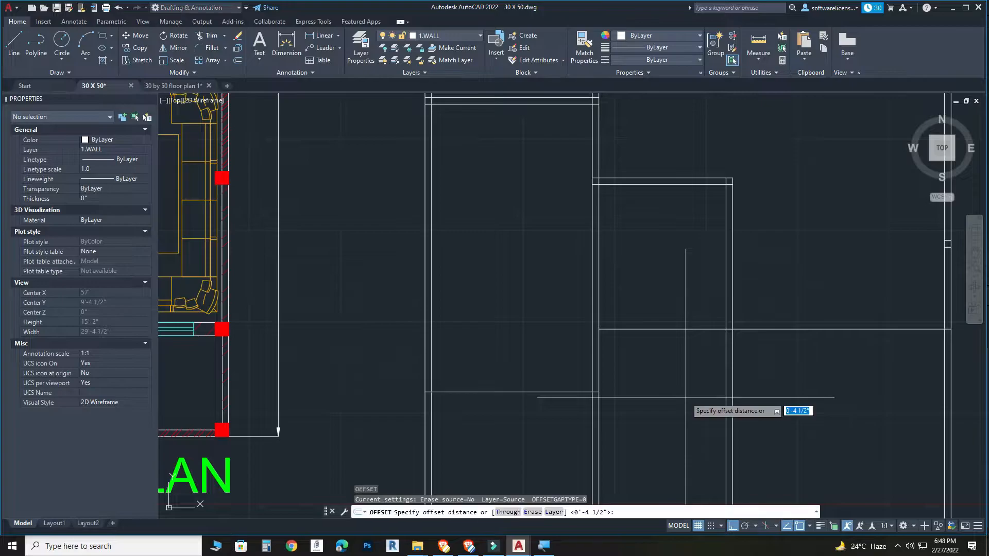
text(9")
key(space)
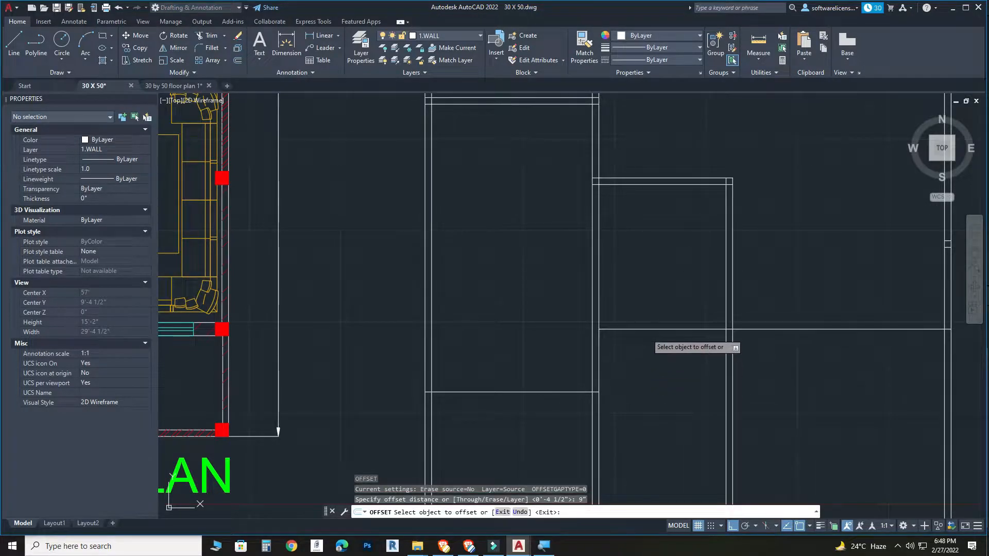
click(647, 332)
click(649, 372)
scroll(649, 373, down, 2)
click(544, 387)
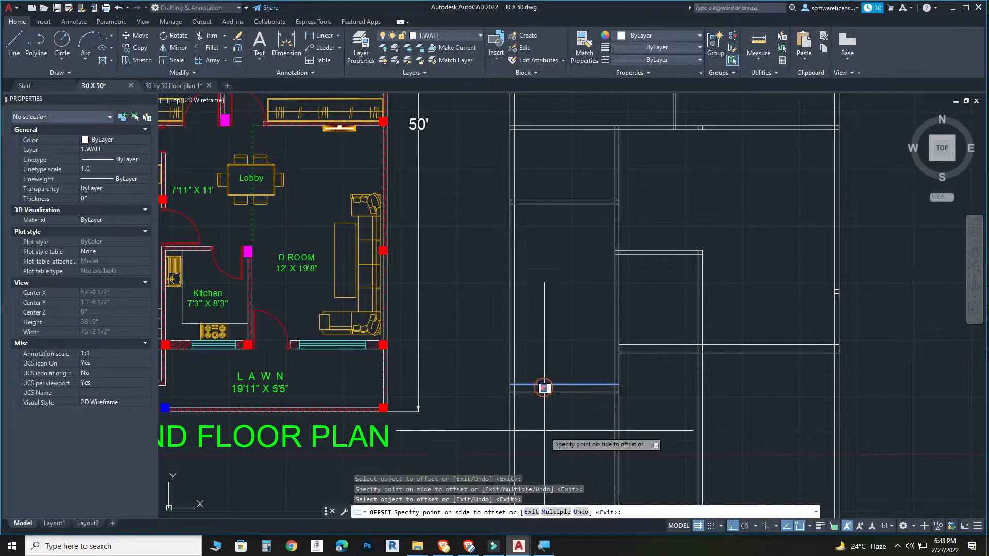
click(545, 435)
scroll(547, 437, down, 2)
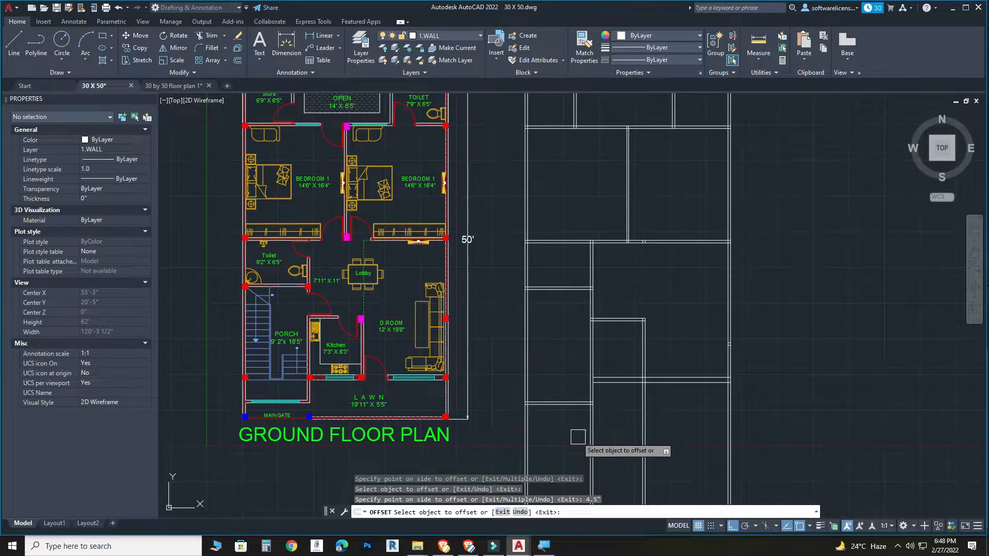
Step: Offset the lower line of the D.Room front wall 5'5" downward to mark the Lawn's front edge
click(618, 384)
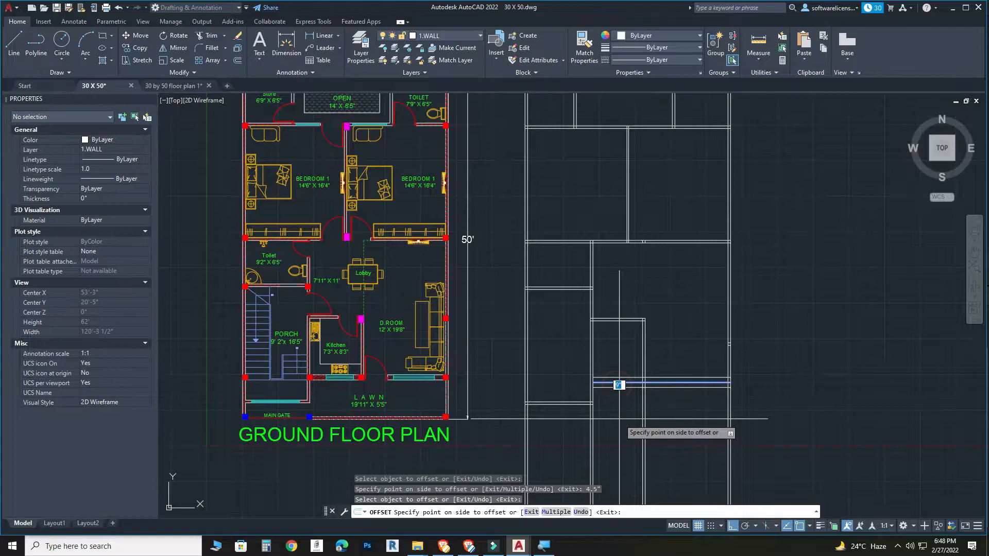
text(5'5")
key(Return)
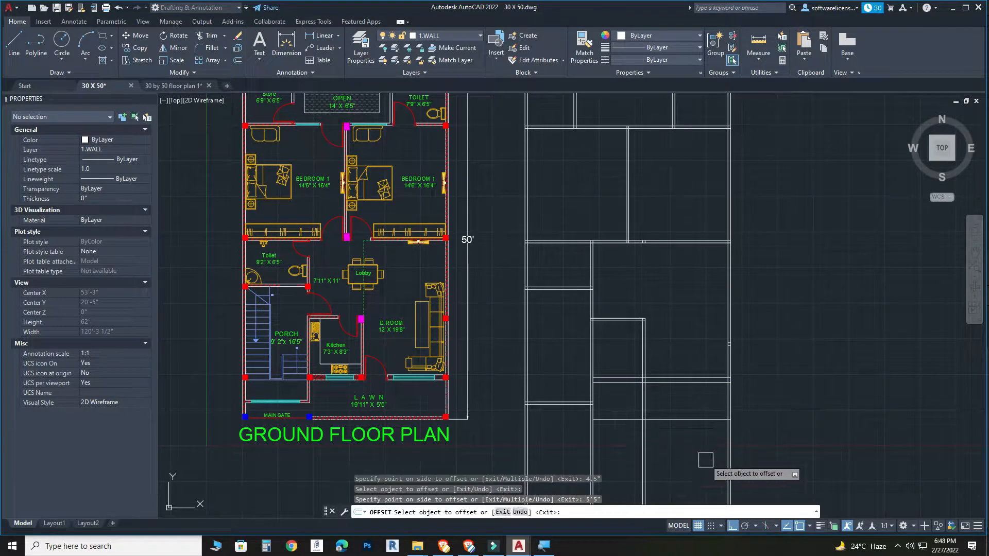
scroll(631, 424, up, 2)
key(Escape)
Step: Stretch the left end of the Lawn's front line to the outer face of the plan's left wall
click(622, 416)
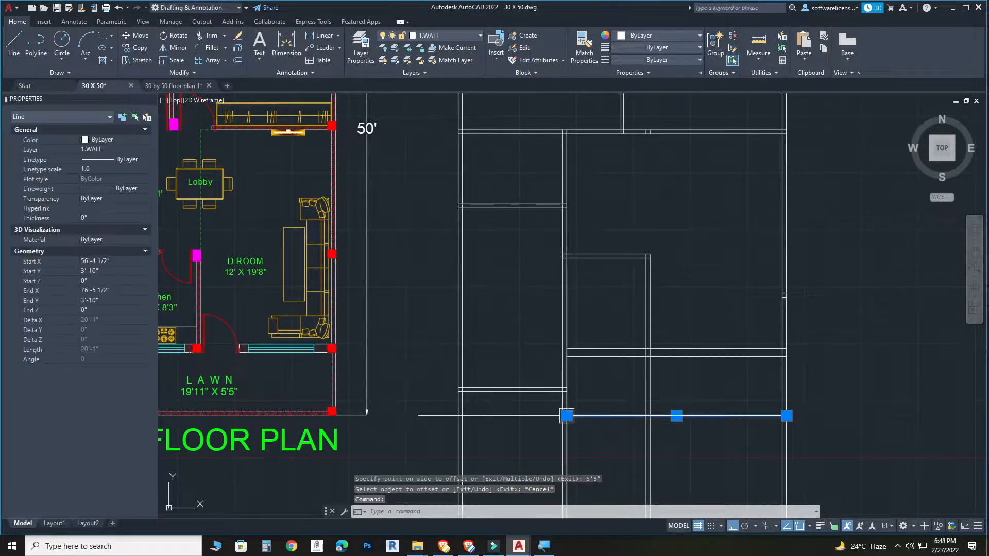
click(566, 415)
click(456, 416)
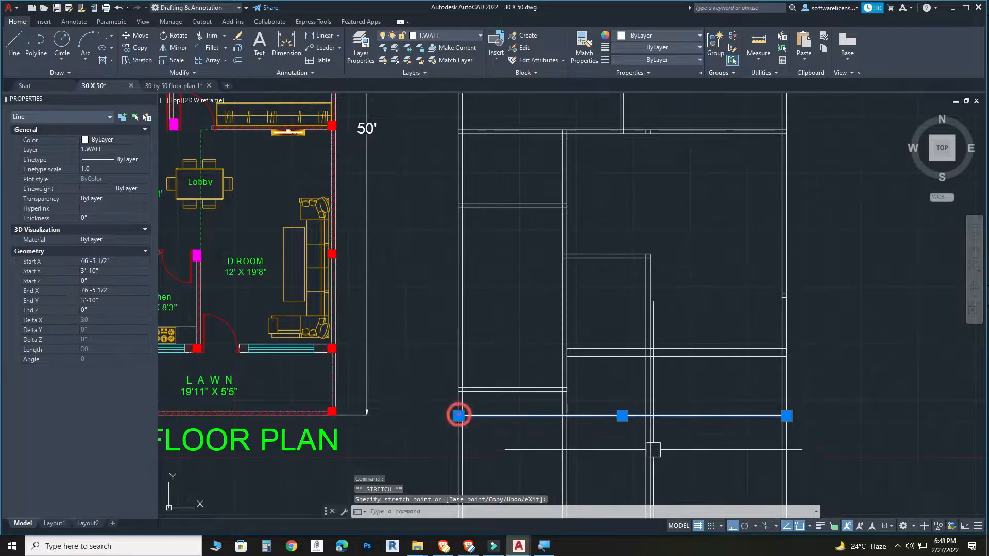
key(Escape)
key(Escape)
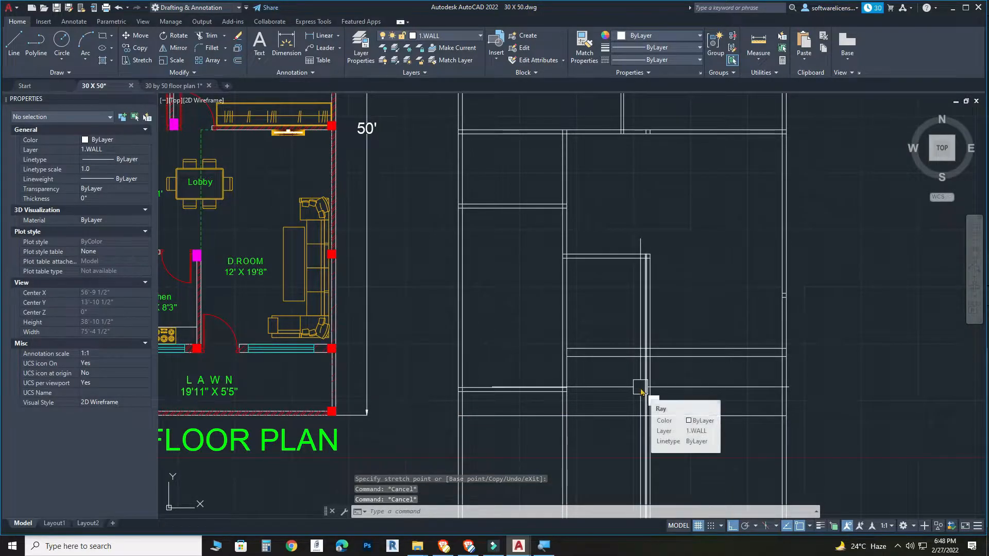
Step: Offset the front boundary line 4.5" downward to form the boundary wall
text(o)
key(Return)
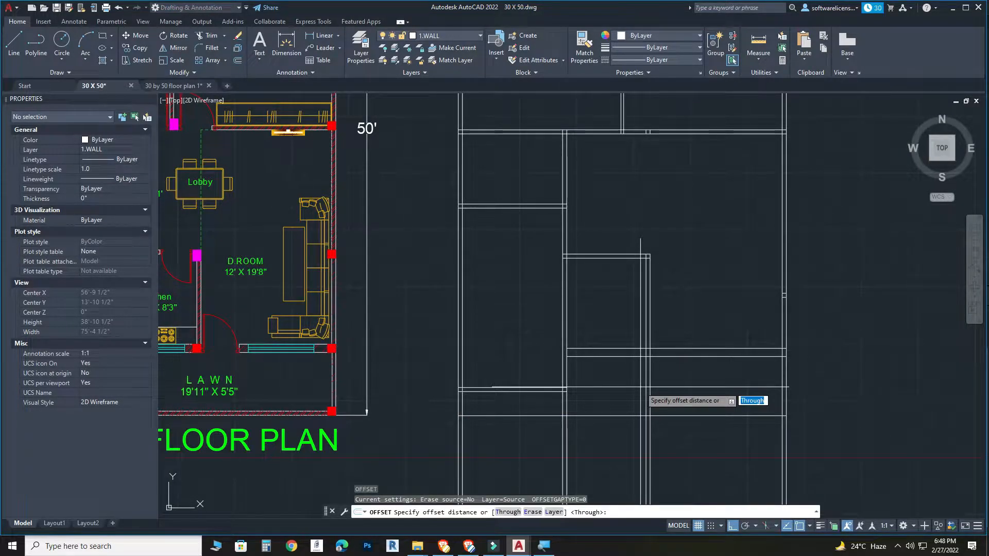
text(4.5)
key(Return)
click(675, 412)
click(698, 459)
text(t)
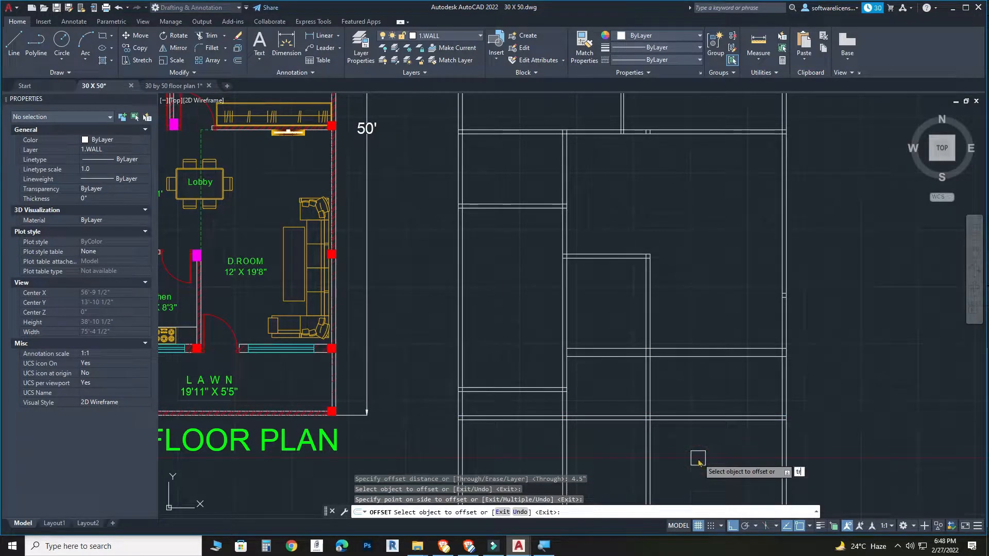
text(r)
key(Return)
key(Escape)
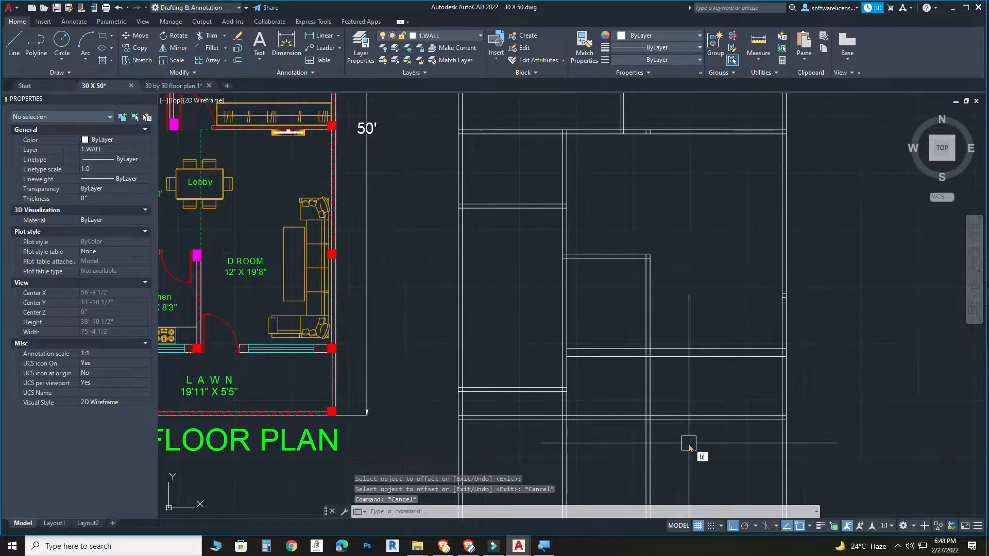
Step: Trim the vertical wall lines below the front boundary wall and the Porch and Kitchen partition lines crossing the Lawn
text(tr)
key(Return)
drag(843, 439, 449, 434)
scroll(649, 406, up, 2)
drag(668, 403, 477, 402)
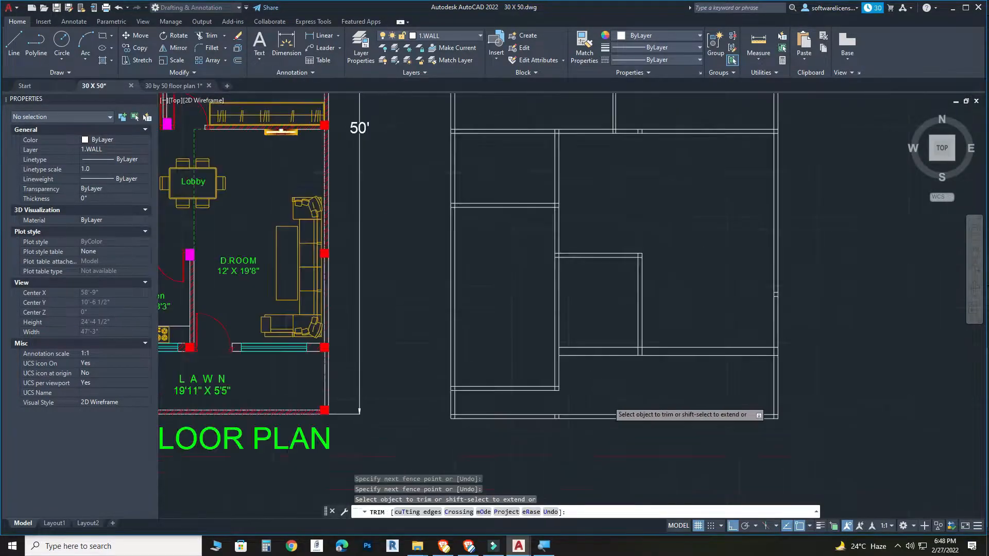
scroll(604, 400, down, 4)
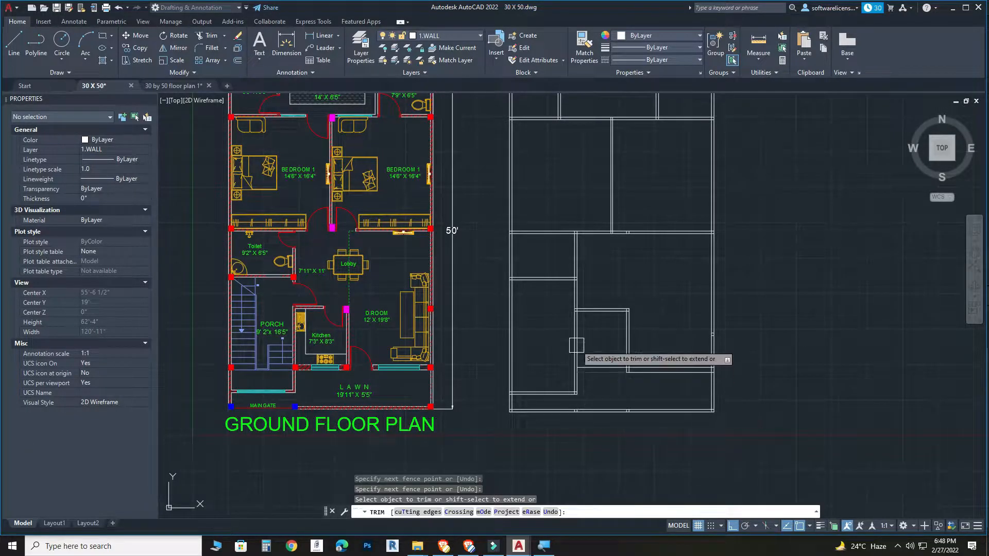
key(Escape)
Step: Delete the four leftover partition stubs inside the front boundary wall
scroll(583, 396, up, 4)
click(534, 420)
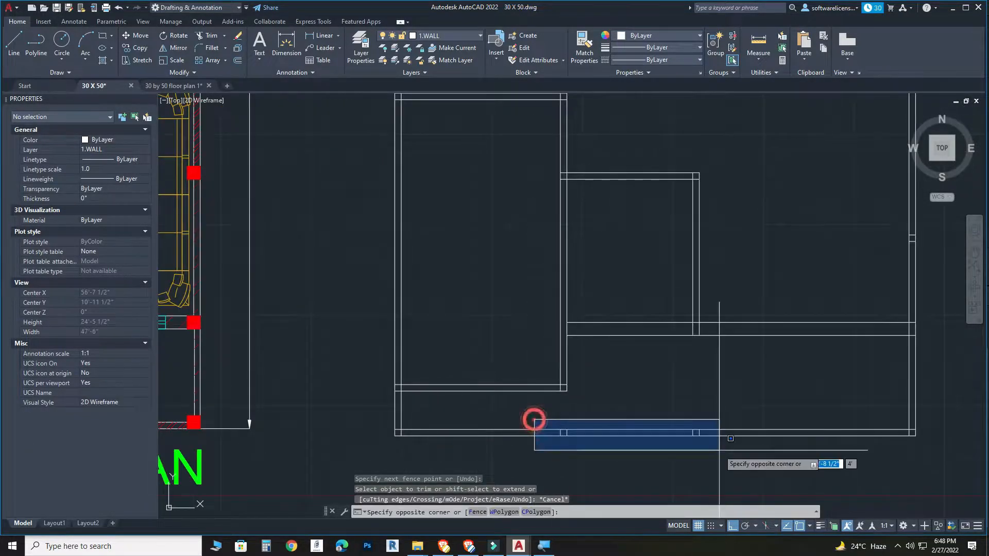
click(754, 461)
key(Delete)
Step: Delete the leftover line stubs inside the D.Room's right outer wall and inside the bedrooms' bottom wall
scroll(754, 461, down, 4)
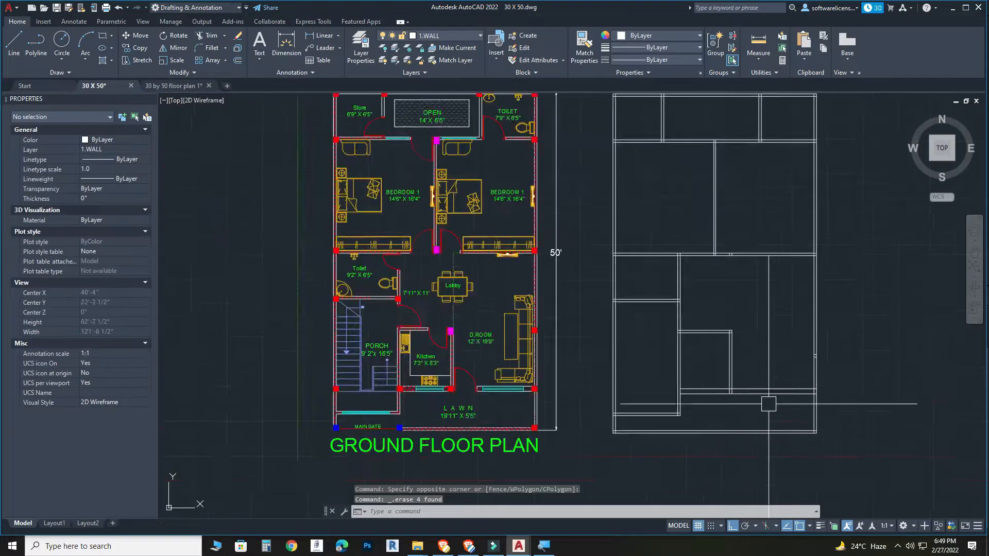
click(794, 349)
click(848, 383)
key(Delete)
scroll(726, 230, up, 4)
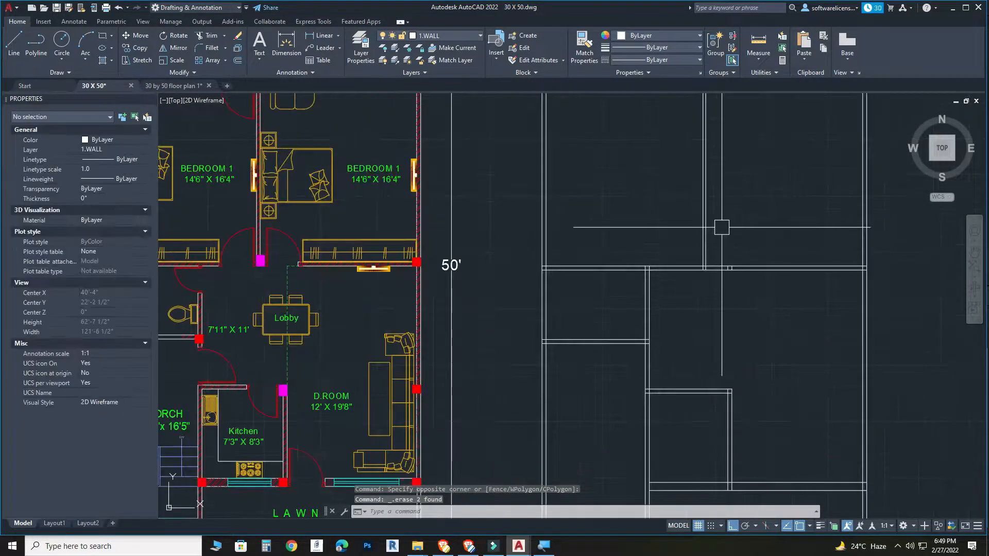
click(724, 249)
click(756, 326)
scroll(758, 327, down, 2)
key(Delete)
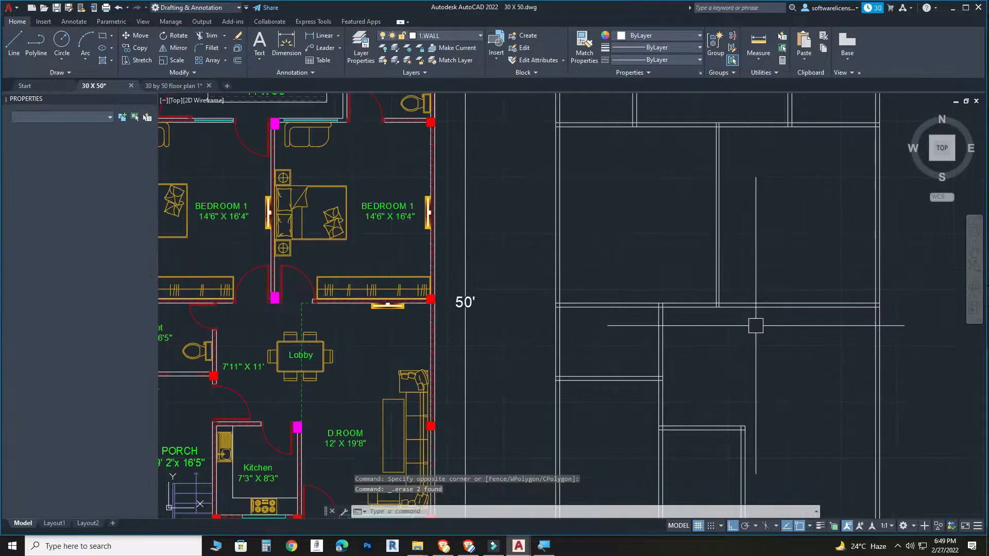
Step: Trim the overlapping inner wall line ends at the upper-left outer corner of the new floor plan
scroll(762, 326, down, 2)
scroll(592, 124, up, 8)
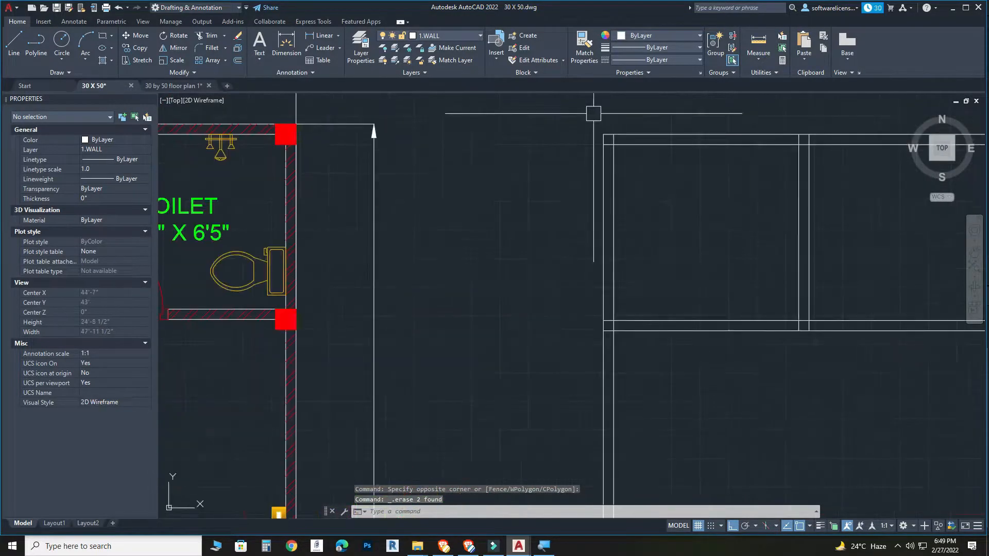
click(711, 198)
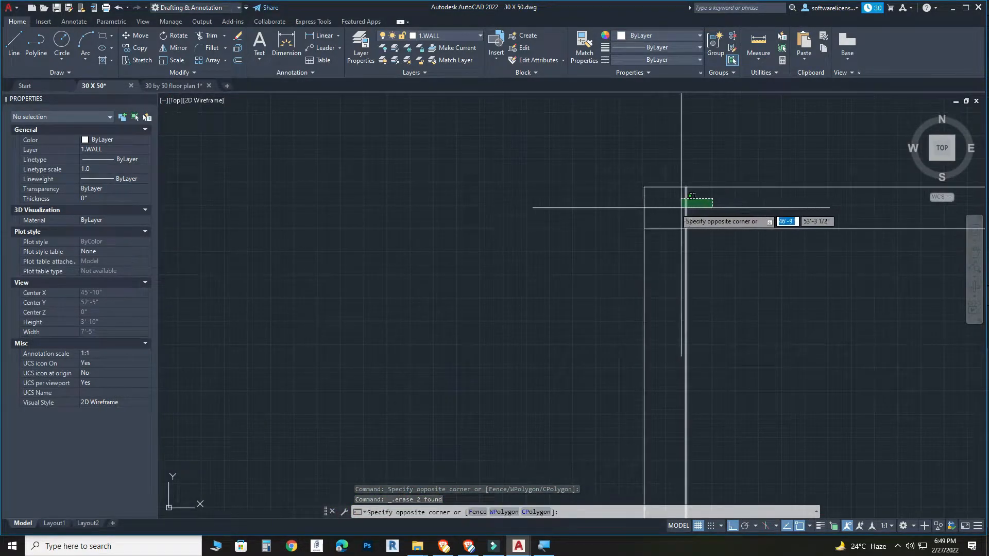
click(726, 200)
scroll(728, 201, down, 2)
text(tr)
key(Return)
scroll(728, 206, up, 6)
click(578, 200)
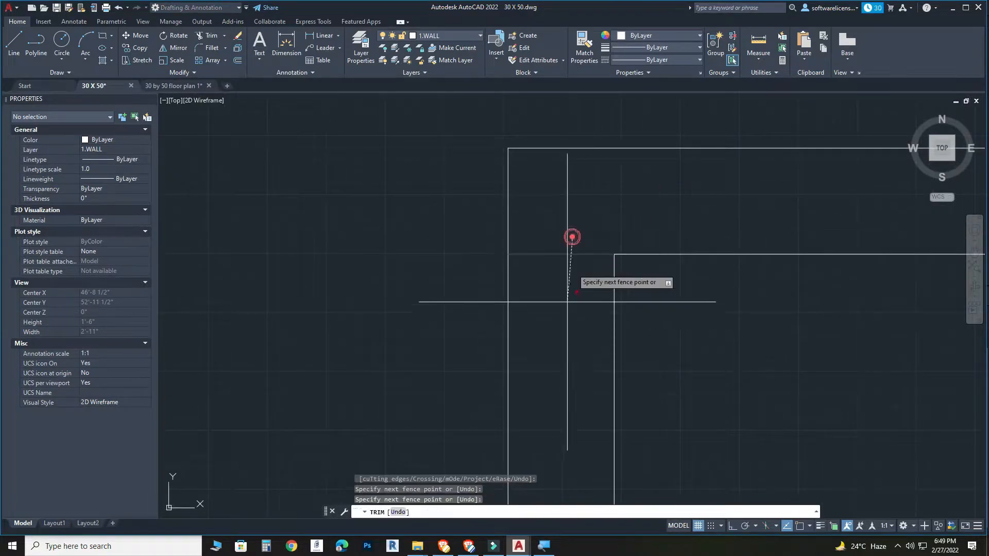
key(Return)
Step: Trim the crossing wall lines at the remaining corners and wall junctions so each room of the new plan has a clean outline
scroll(563, 322, down, 3)
scroll(611, 258, down, 3)
scroll(614, 382, up, 6)
click(613, 382)
scroll(608, 391, up, 6)
click(724, 227)
scroll(619, 300, down, 5)
click(606, 216)
click(608, 372)
scroll(607, 372, down, 5)
click(711, 301)
click(598, 340)
scroll(598, 340, down, 5)
click(711, 265)
click(699, 335)
scroll(699, 336, down, 5)
click(681, 389)
click(675, 456)
scroll(674, 456, down, 5)
click(678, 385)
click(626, 326)
click(524, 207)
click(590, 314)
click(525, 315)
scroll(605, 163, up, 5)
click(605, 162)
click(487, 176)
scroll(487, 176, down, 5)
click(623, 238)
click(463, 268)
scroll(603, 237, down, 5)
scroll(603, 236, up, 6)
click(432, 319)
scroll(432, 319, down, 5)
click(380, 395)
scroll(400, 362, down, 4)
scroll(481, 254, up, 5)
scroll(481, 254, down, 5)
scroll(418, 265, up, 5)
scroll(417, 265, down, 5)
scroll(537, 369, up, 5)
scroll(538, 369, down, 5)
scroll(535, 395, up, 8)
click(507, 346)
scroll(507, 346, down, 5)
click(559, 204)
scroll(558, 204, down, 5)
click(422, 321)
scroll(422, 320, down, 5)
scroll(360, 368, down, 3)
scroll(365, 371, up, 3)
scroll(364, 371, down, 5)
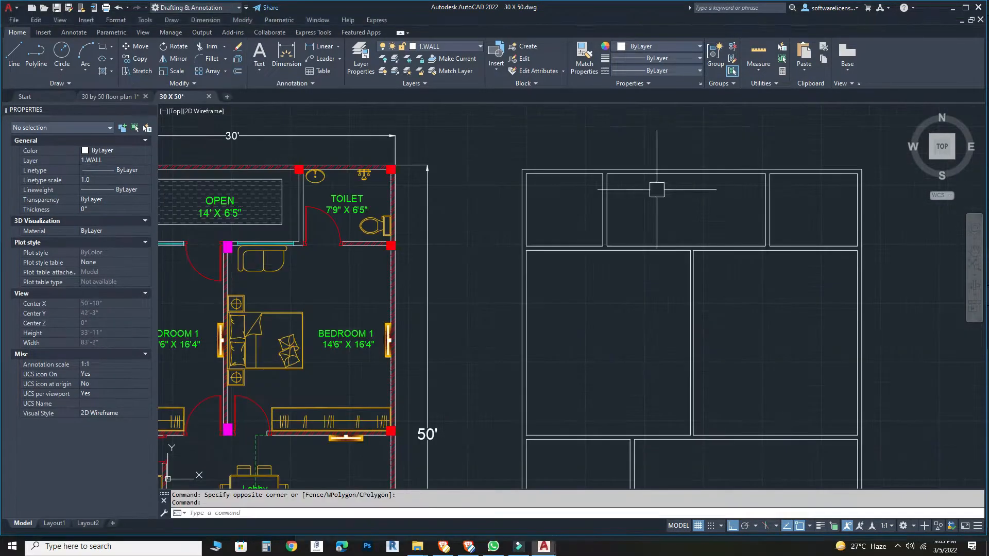
Step: Dimension the height of the Store's door opening in the reference plan
scroll(657, 190, down, 1)
middle_drag(650, 278, 523, 239)
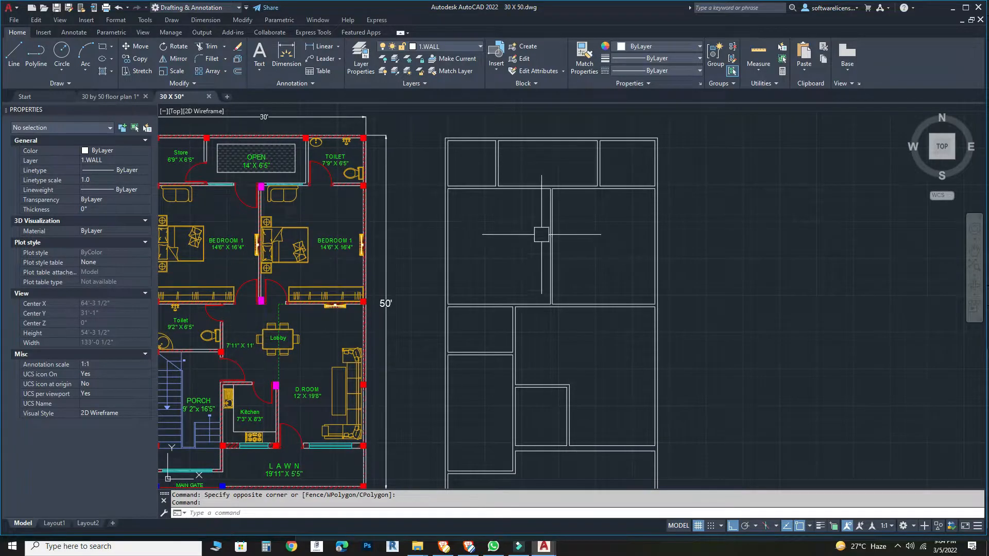
click(963, 9)
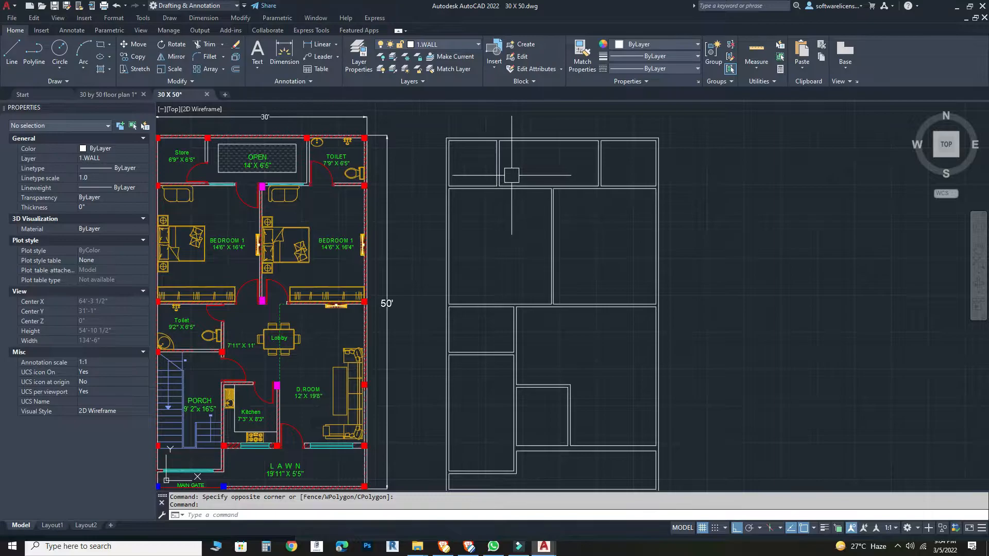
middle_drag(465, 195, 542, 225)
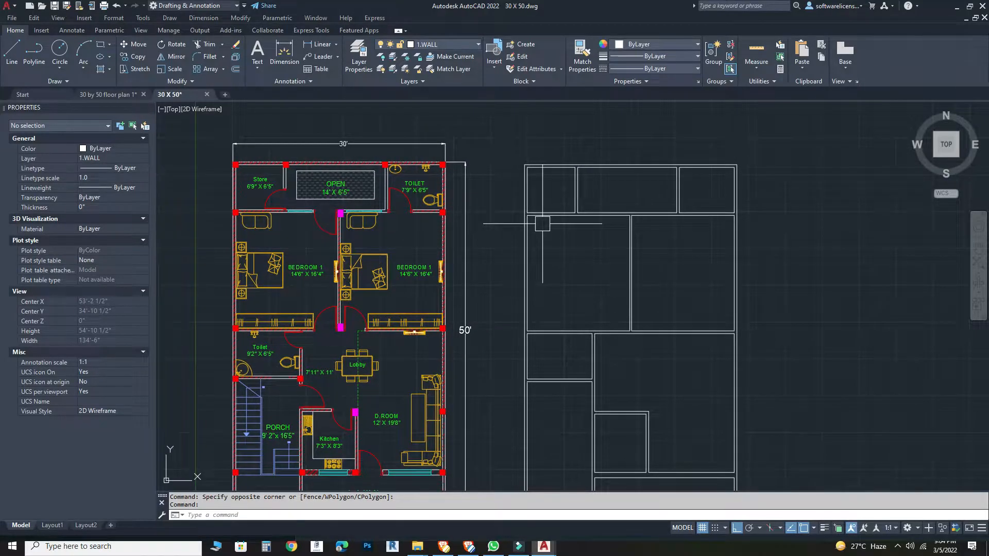
scroll(562, 203, up, 1)
middle_drag(562, 203, 704, 287)
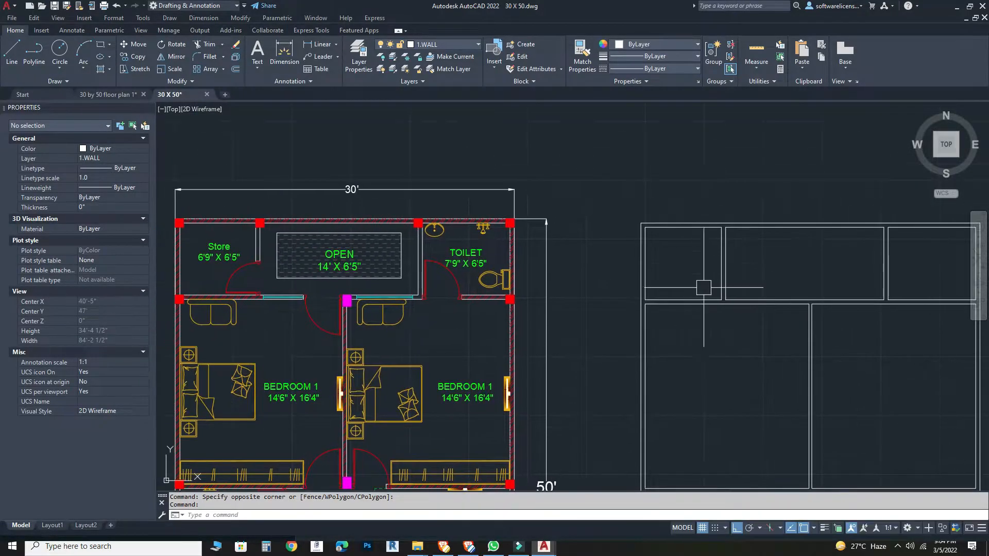
click(284, 52)
scroll(240, 263, up, 4)
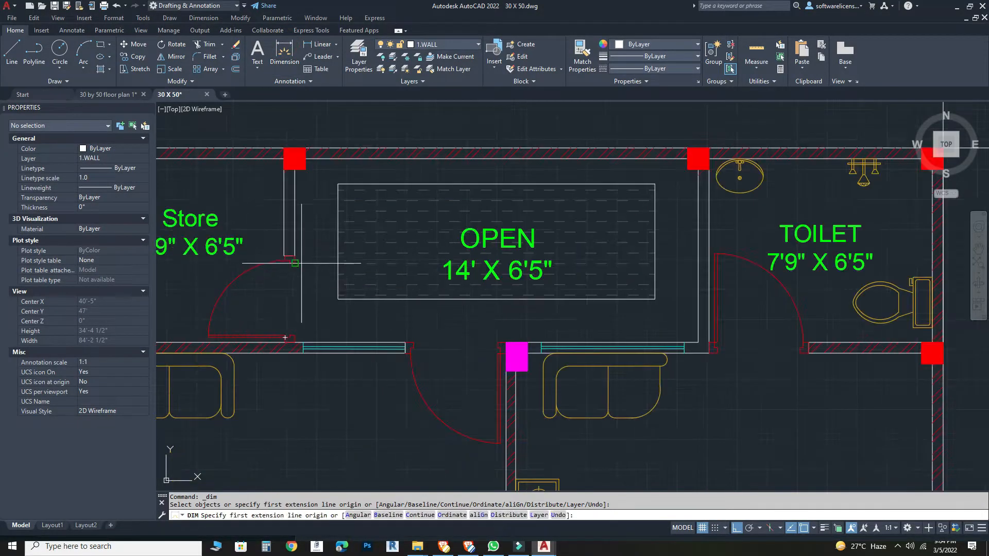
click(295, 256)
click(291, 340)
click(313, 304)
middle_drag(309, 268, 336, 285)
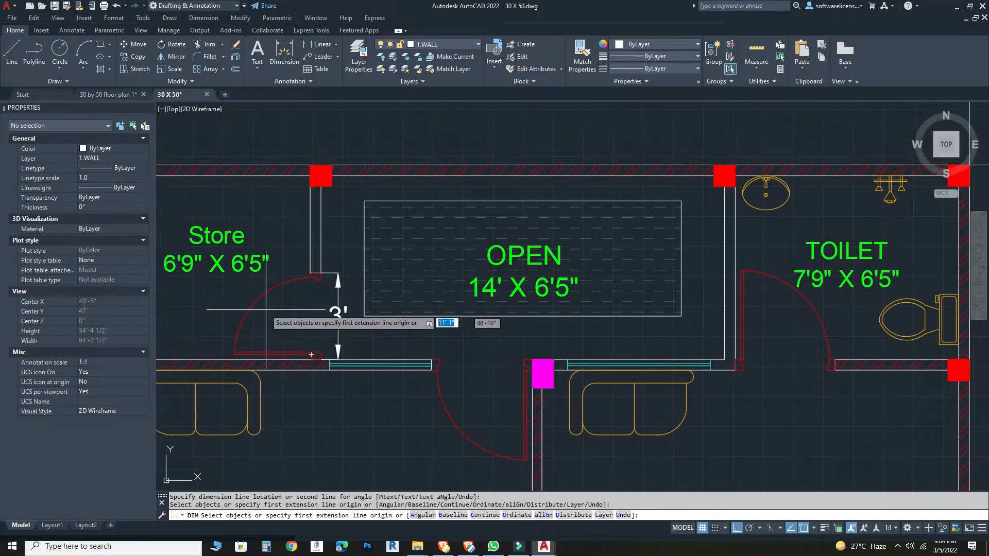
key(Escape)
click(337, 315)
scroll(384, 288, down, 2)
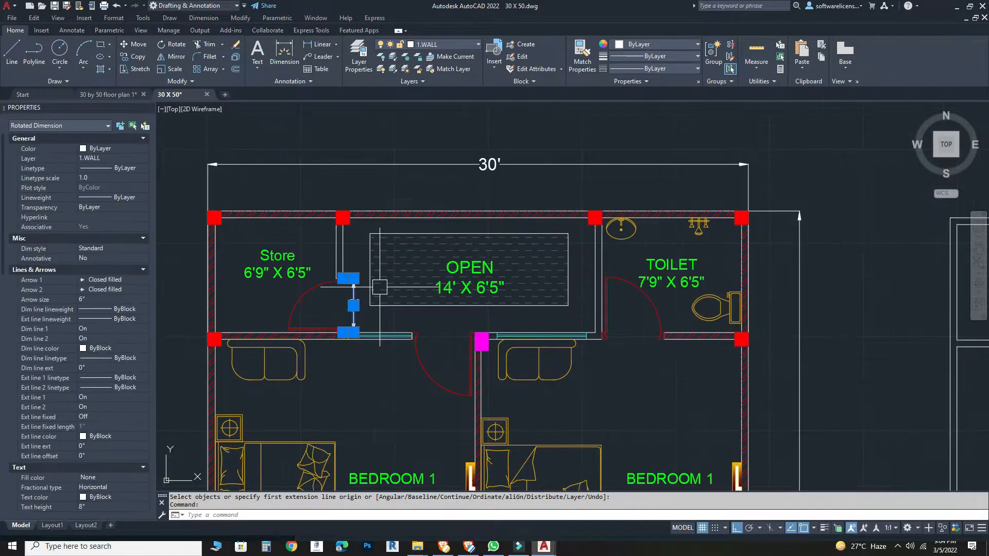
key(Escape)
Step: Open the tool palettes with the architectural samples
middle_drag(744, 286, 431, 281)
key(ctrl+3)
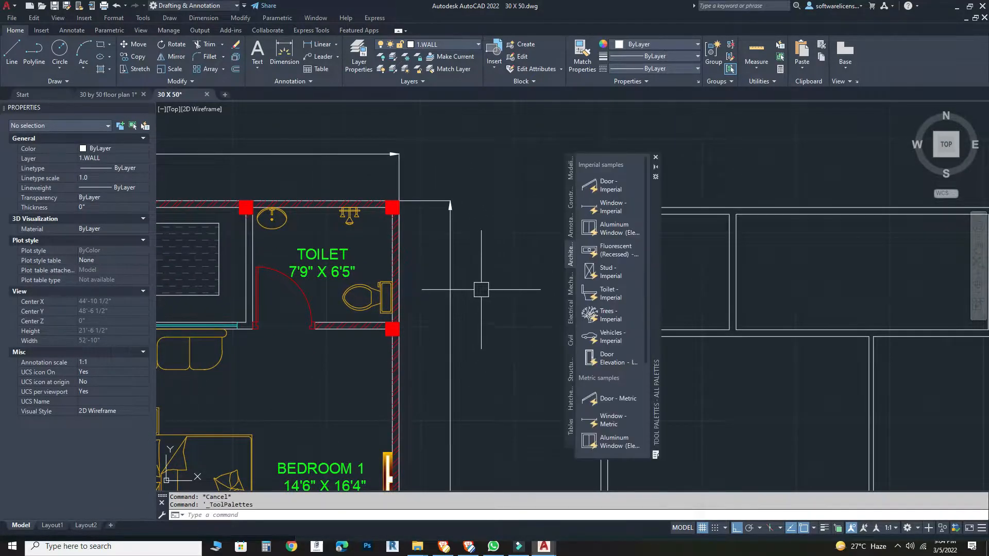
click(143, 18)
mouse_move(176, 34)
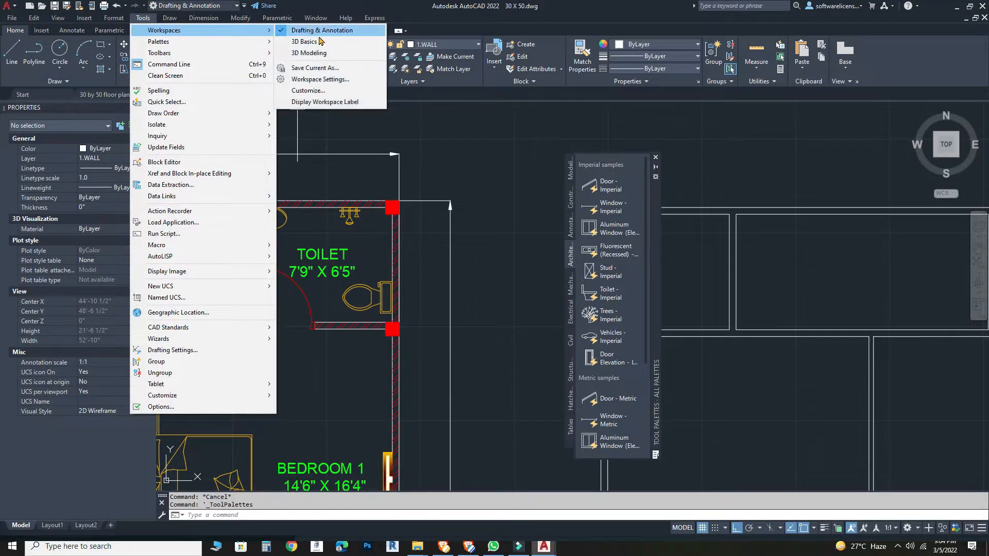
click(498, 191)
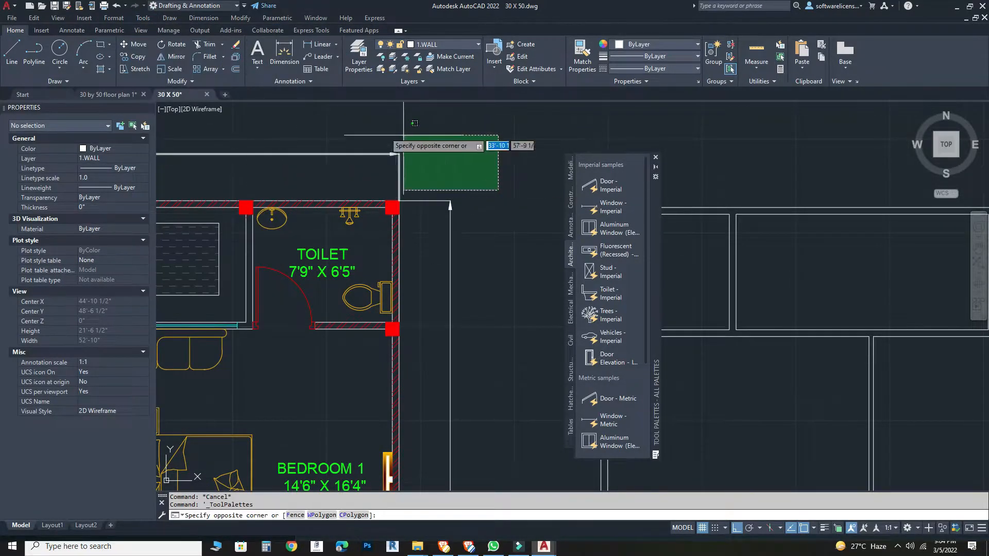
click(476, 149)
click(139, 20)
click(161, 52)
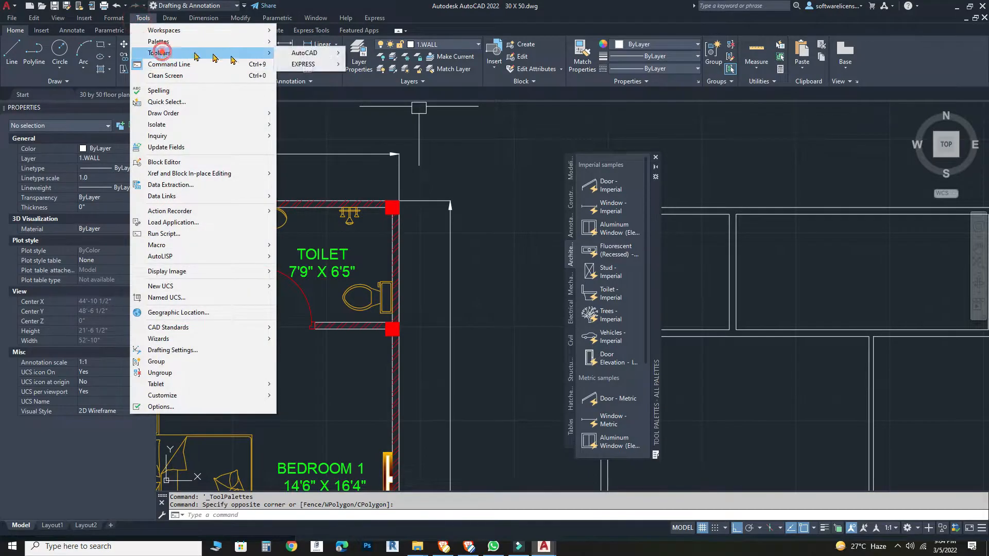
mouse_move(329, 58)
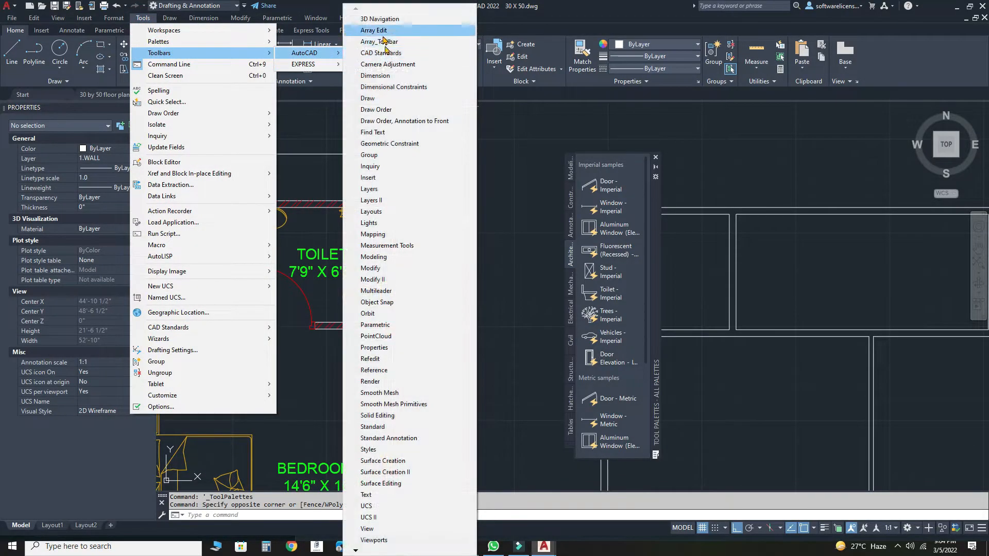
click(497, 257)
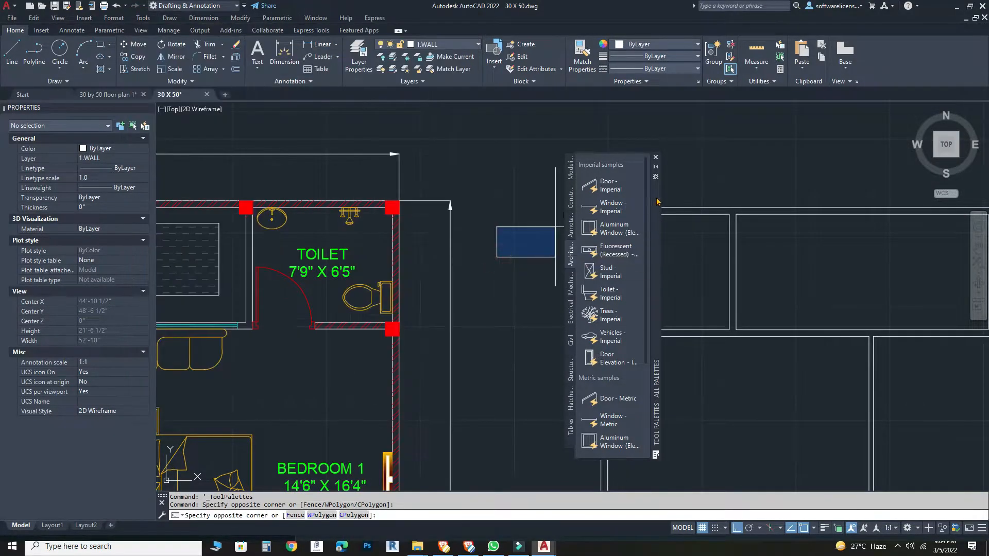
click(486, 269)
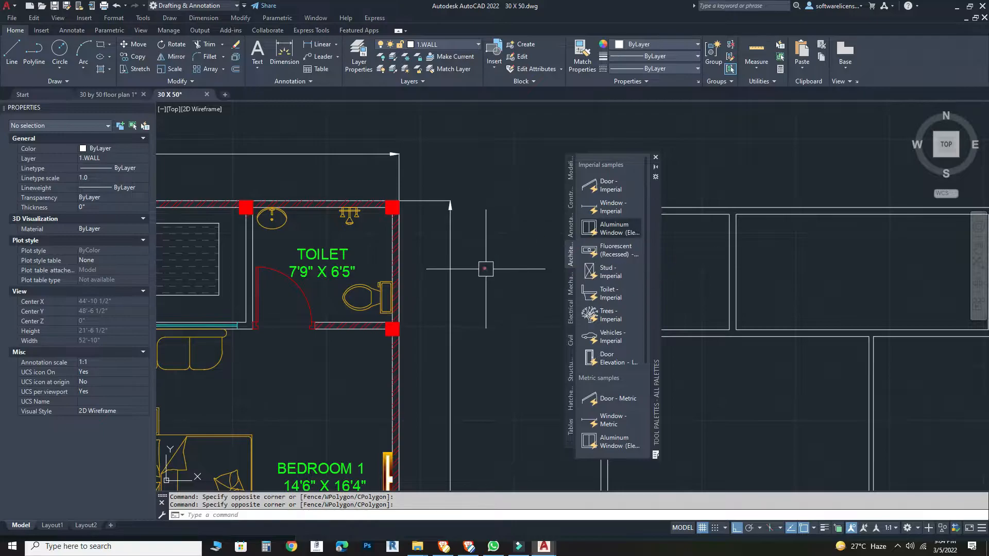
Step: Insert the Door - Imperial block in the gap between the two plans and close the tool palettes
click(617, 189)
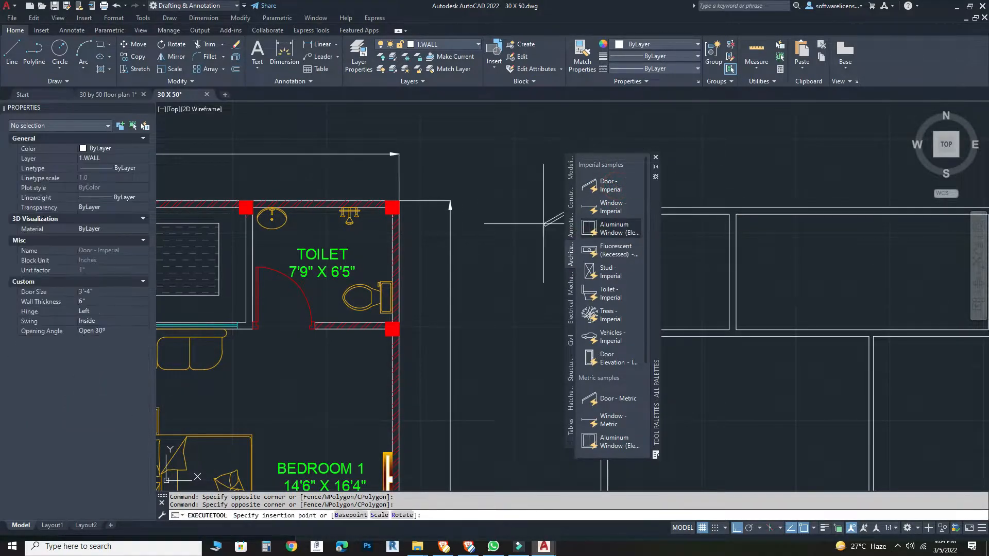
click(471, 292)
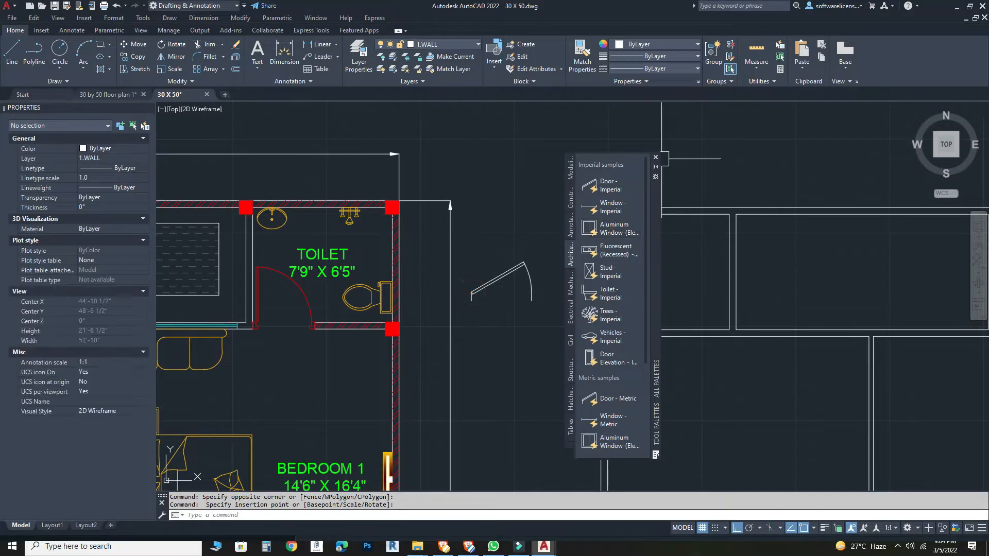
click(656, 158)
Step: Assign the inserted door block to the 2.DOOR layer and make 2.DOOR the current layer
click(523, 272)
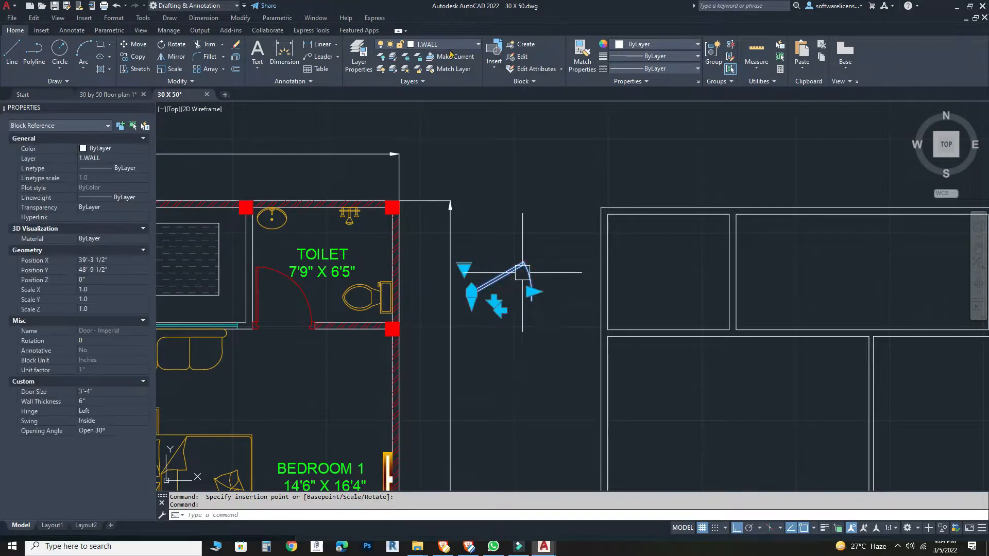
click(429, 49)
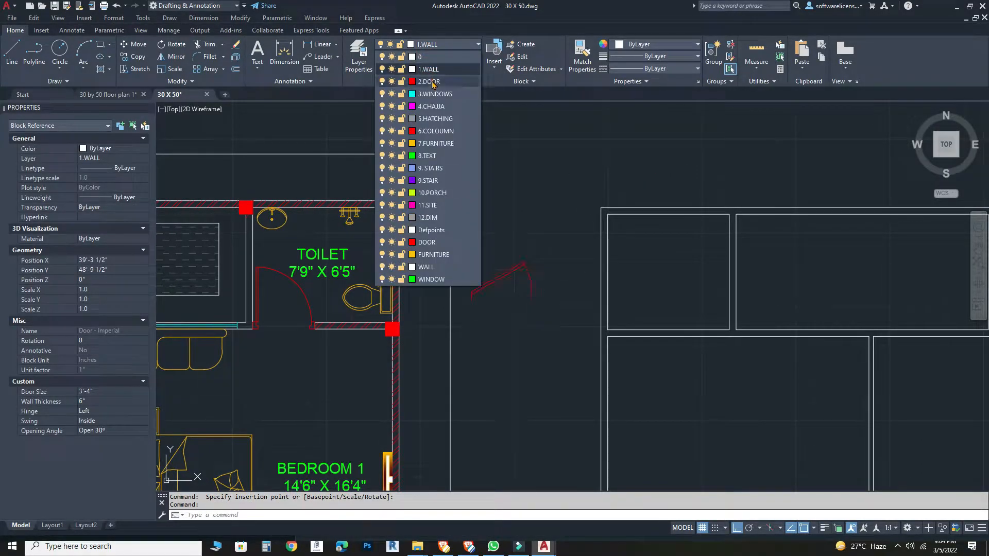
click(430, 82)
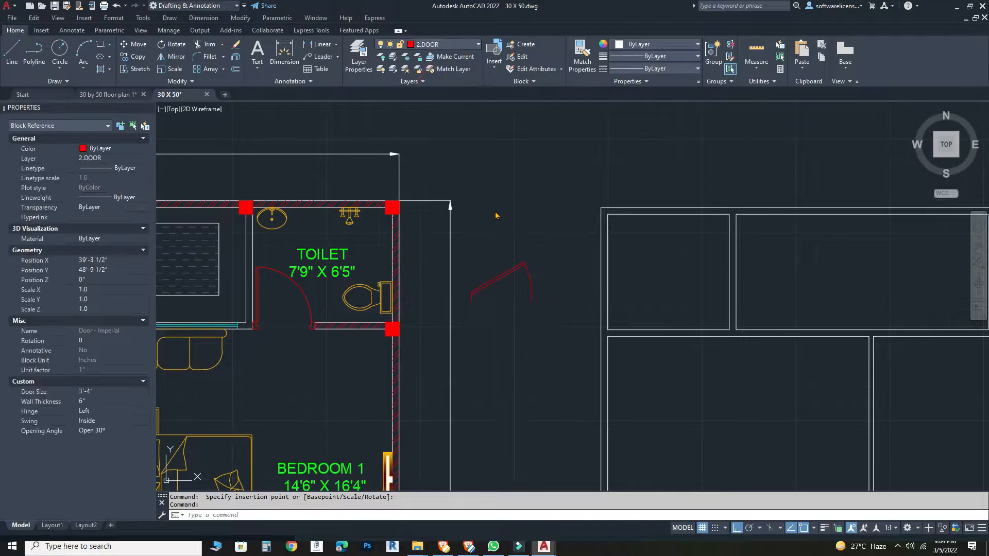
key(Escape)
click(435, 44)
click(435, 84)
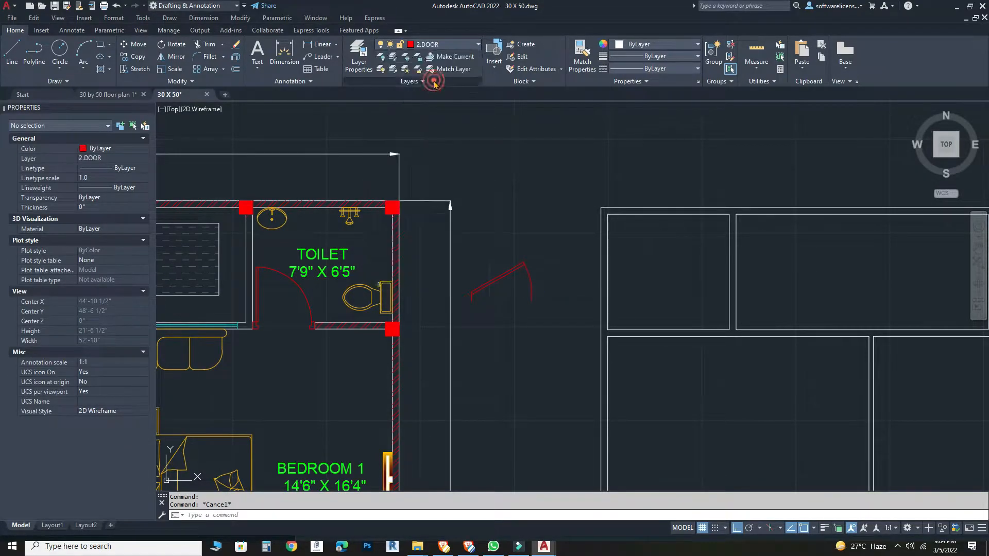
Step: Move the door block to the empty area on the right side of the new plan, with Ortho off
scroll(501, 278, down, 4)
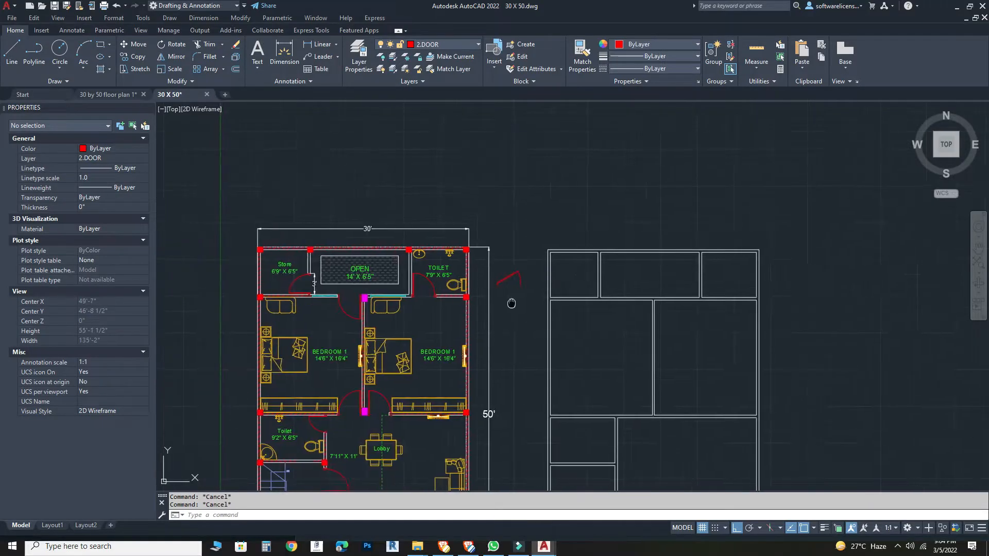
scroll(508, 277, up, 4)
click(509, 277)
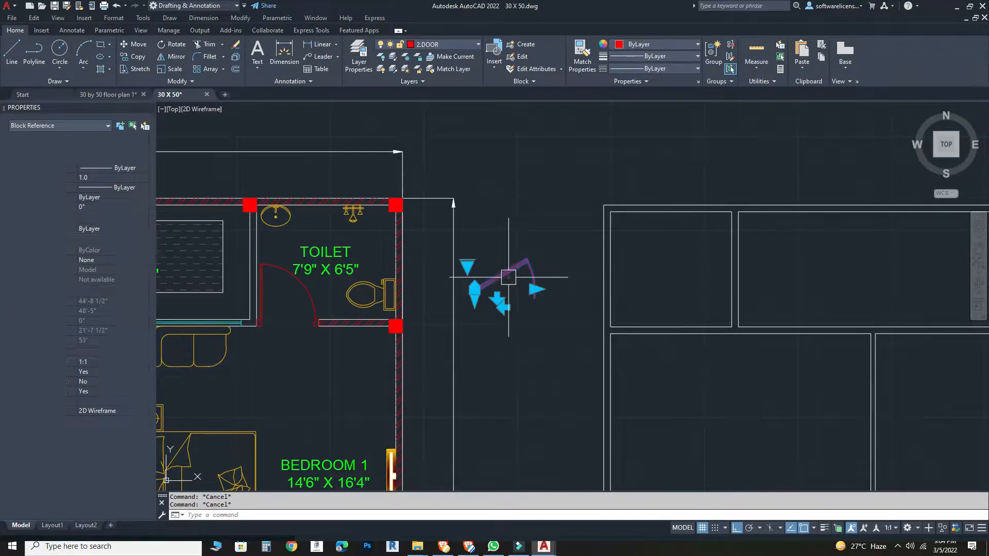
click(135, 49)
click(513, 288)
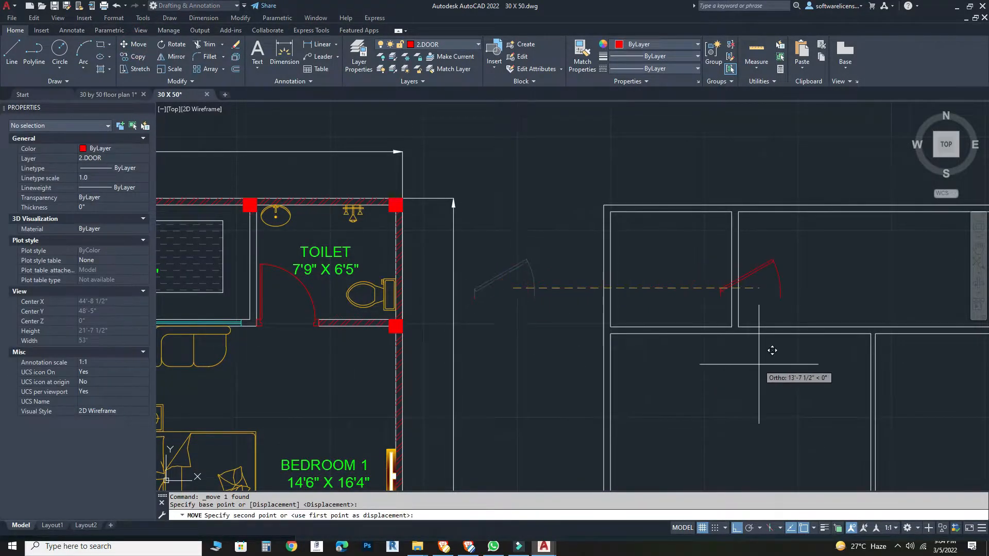
middle_drag(772, 350, 283, 221)
scroll(464, 214, down, 2)
key(F8)
click(607, 296)
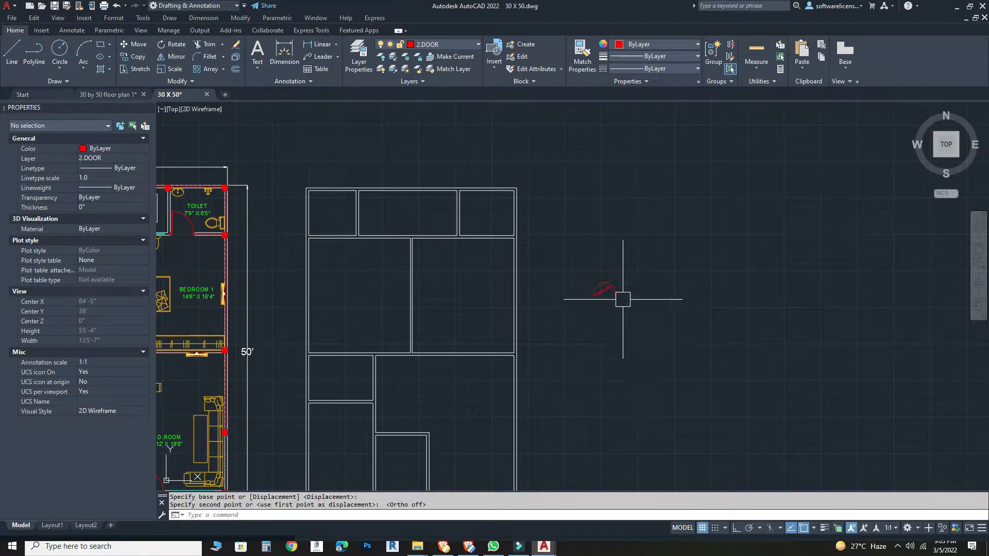
Step: Set the door block's opening angle to Open 90º
click(600, 293)
scroll(607, 293, up, 5)
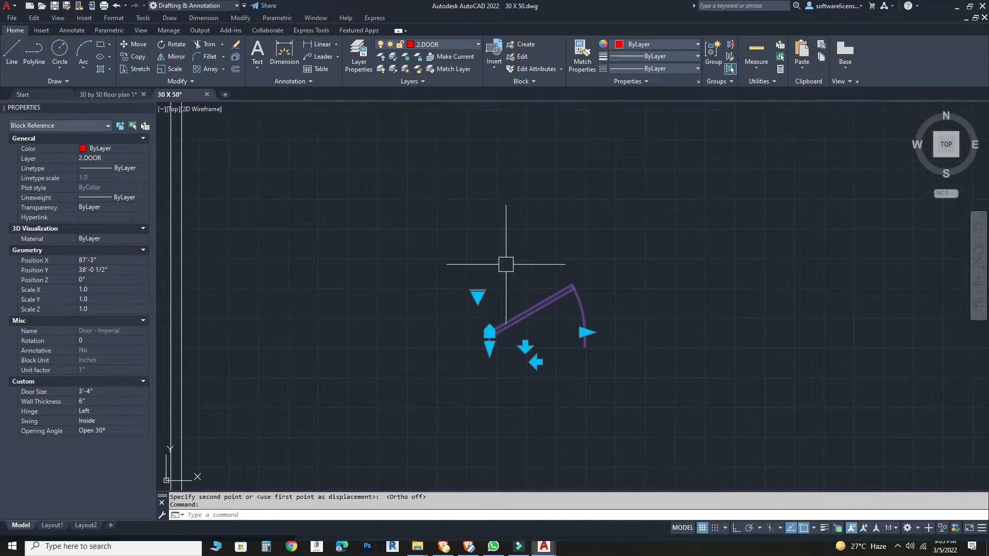
click(477, 297)
click(507, 335)
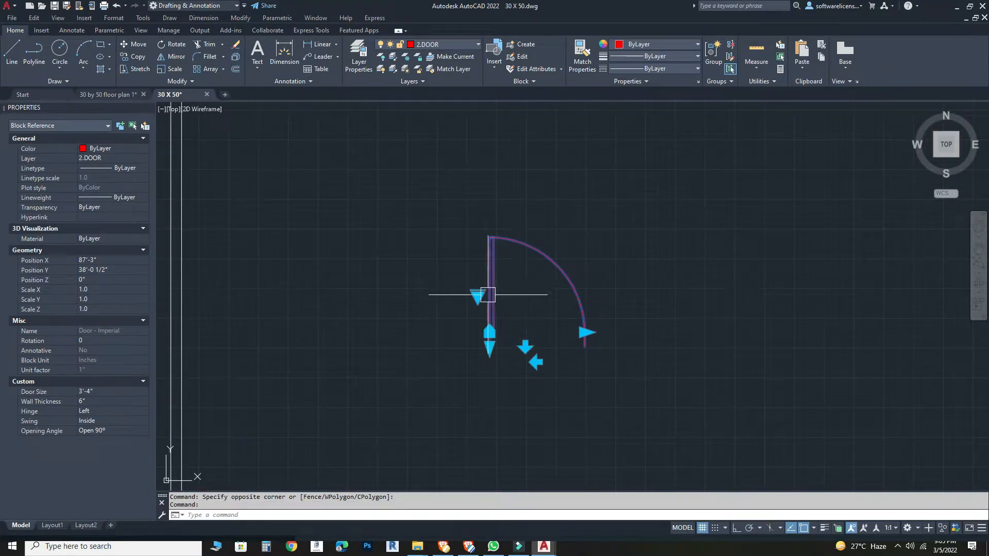
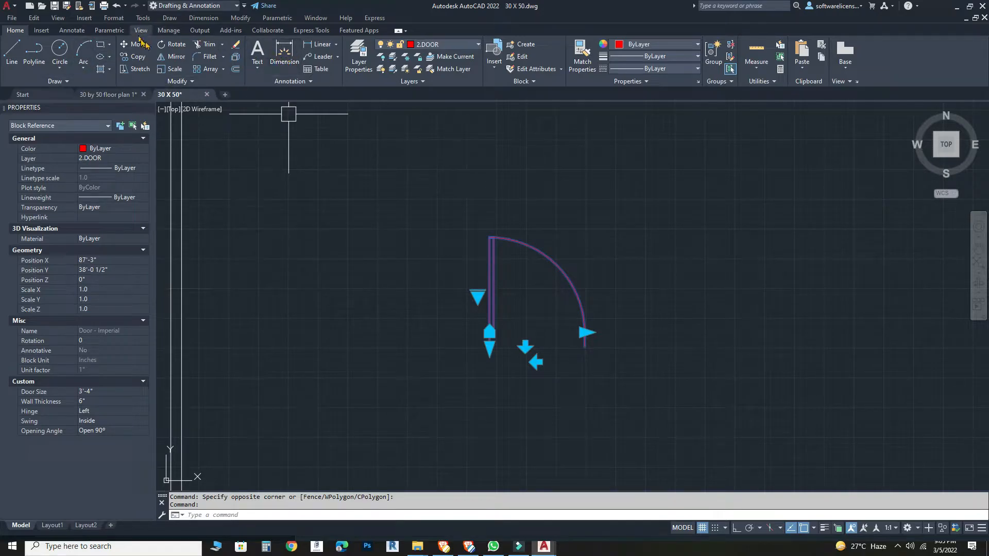
Step: Mirror the door block about a vertical line just left of its hinge, keeping the original
click(173, 57)
click(481, 360)
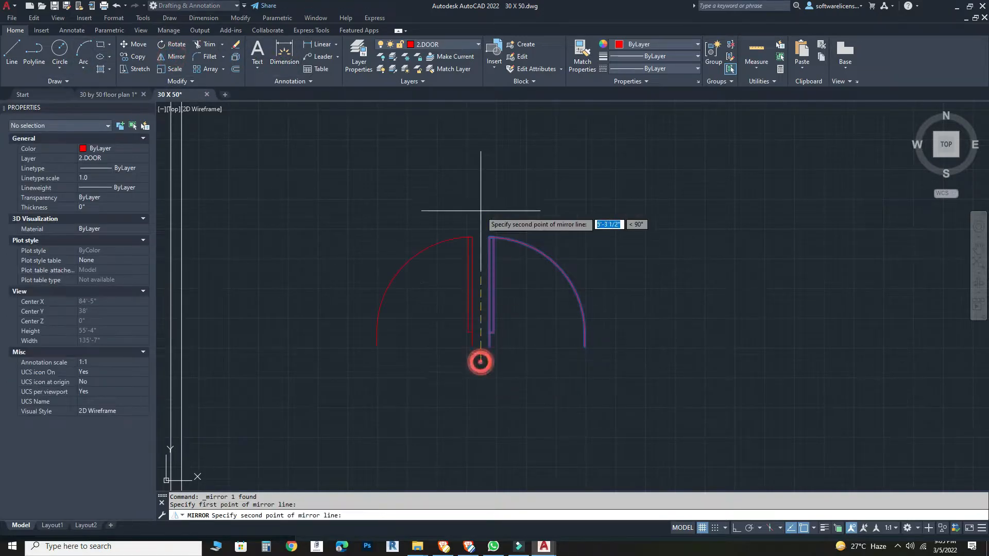
click(480, 192)
click(510, 229)
Step: Mirror the two door blocks about a horizontal line just below them with Ortho on, keeping the originals
click(576, 161)
click(396, 315)
click(173, 57)
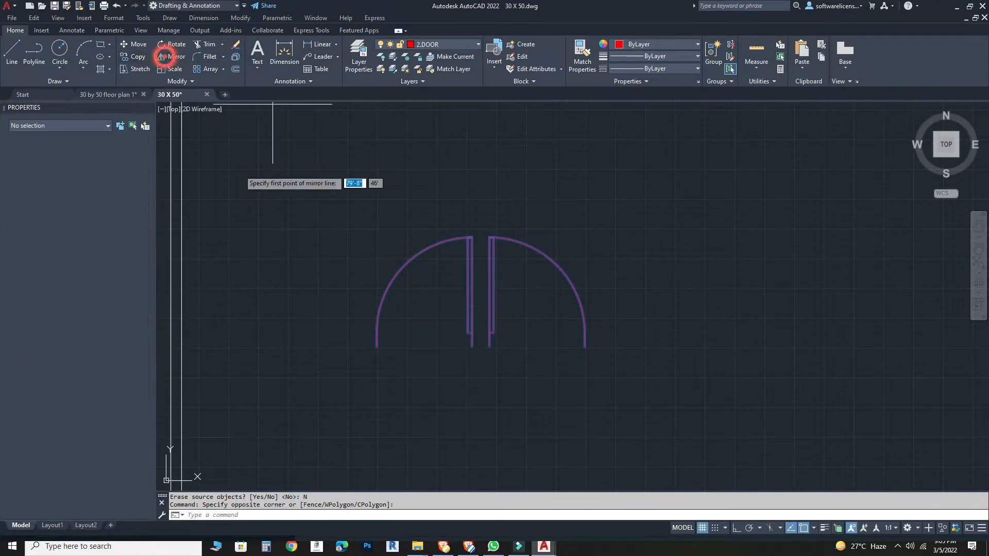
click(479, 357)
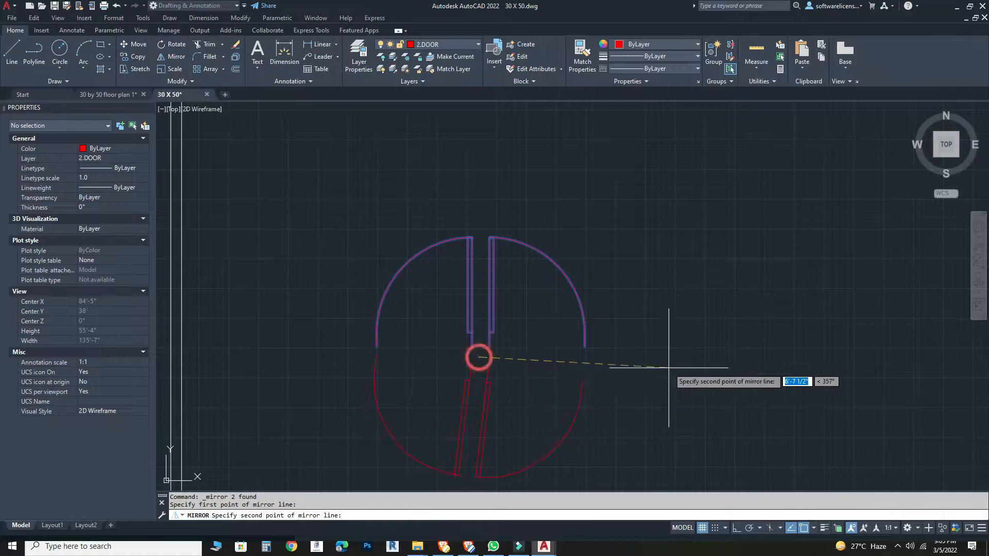
key(F8)
click(687, 354)
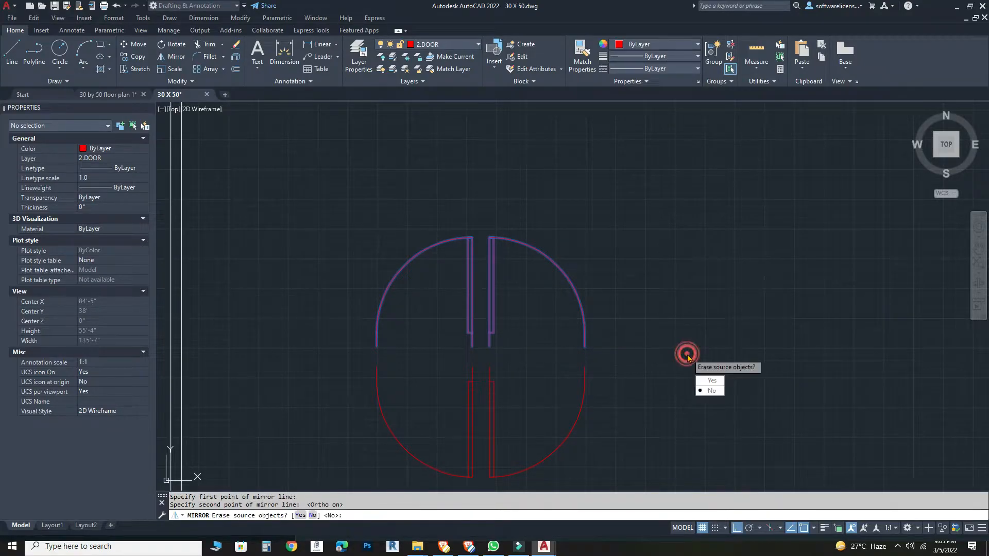
click(709, 391)
Step: Copy the group of four door blocks to the empty area on its right
click(669, 194)
click(368, 462)
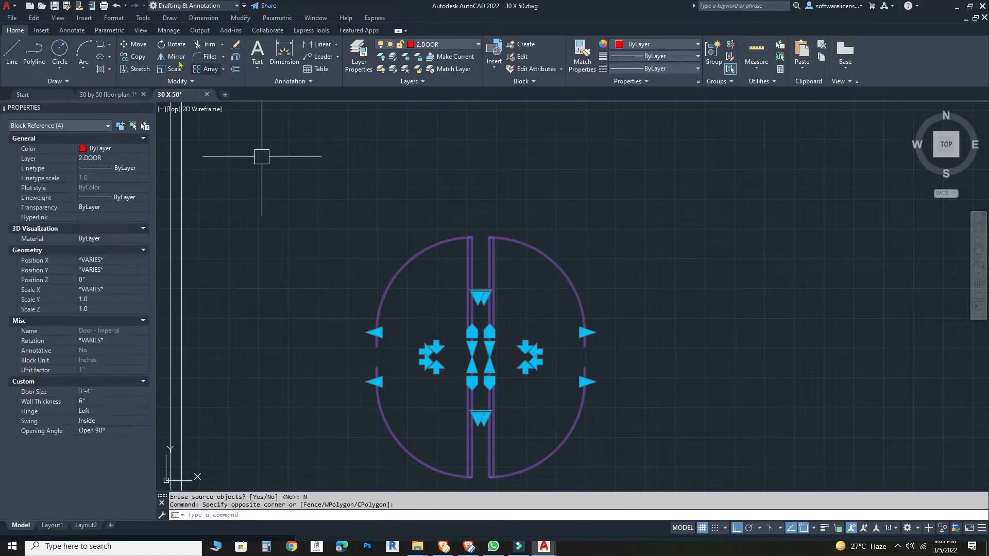
click(137, 57)
click(241, 260)
click(605, 245)
middle_drag(676, 243, 445, 201)
key(Escape)
Step: Rotate the copied group of four door blocks by a quarter turn so that its door leaves lie horizontally
click(755, 174)
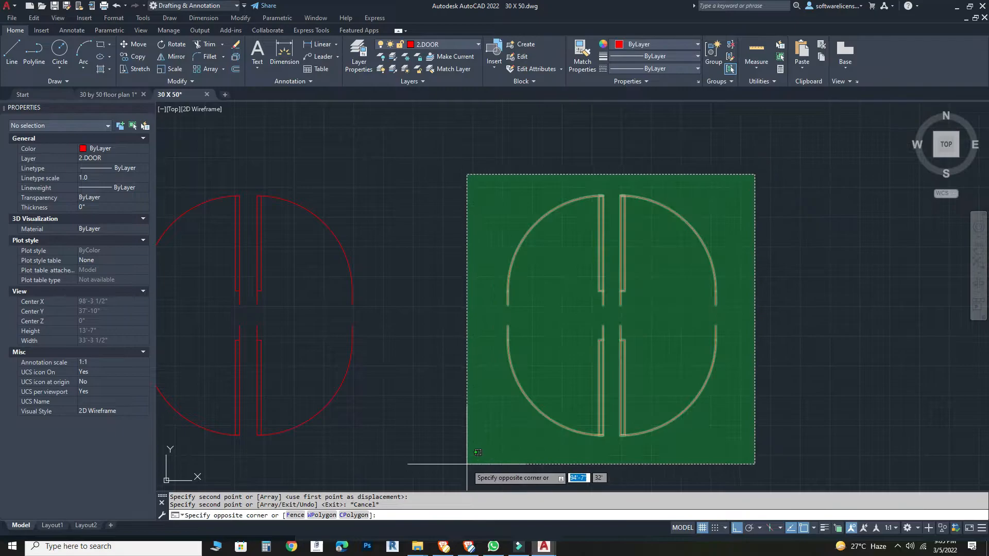
click(466, 464)
click(171, 44)
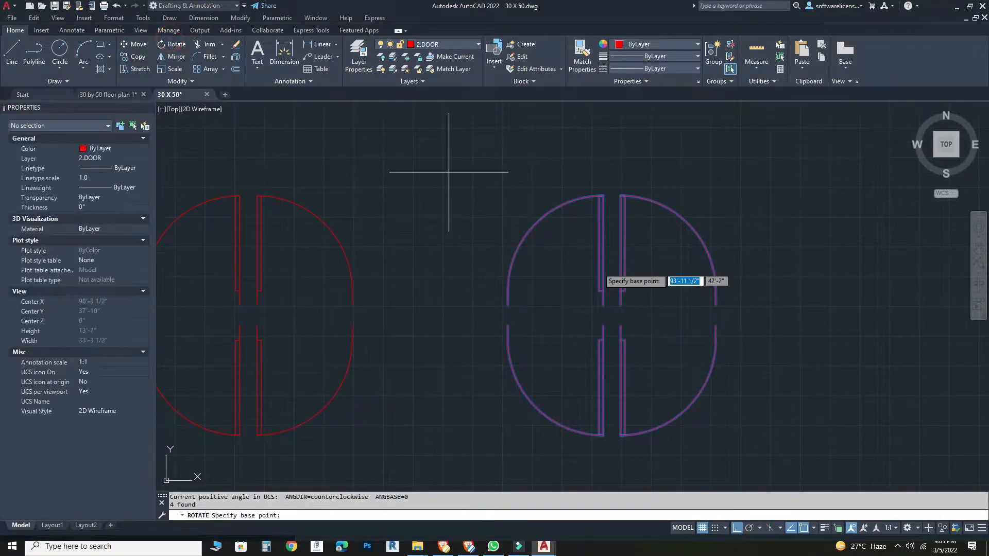
click(603, 264)
click(576, 340)
scroll(629, 332, down, 7)
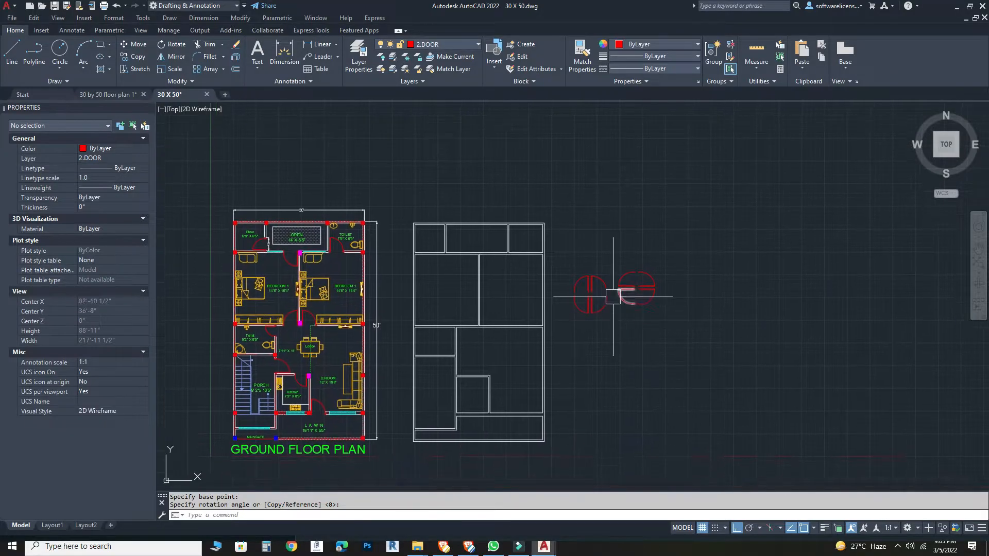
scroll(613, 296, up, 3)
middle_drag(609, 345, 606, 323)
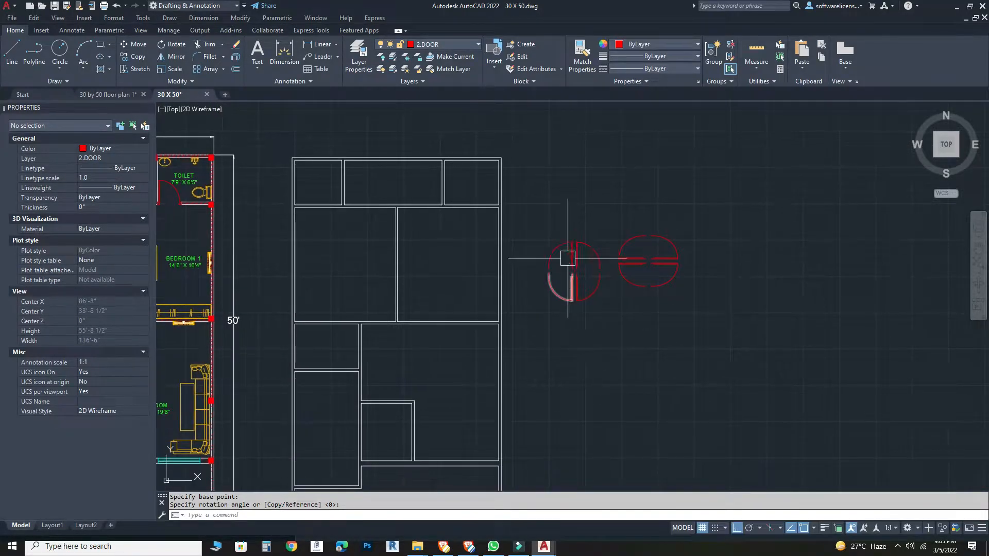
middle_drag(481, 309, 614, 341)
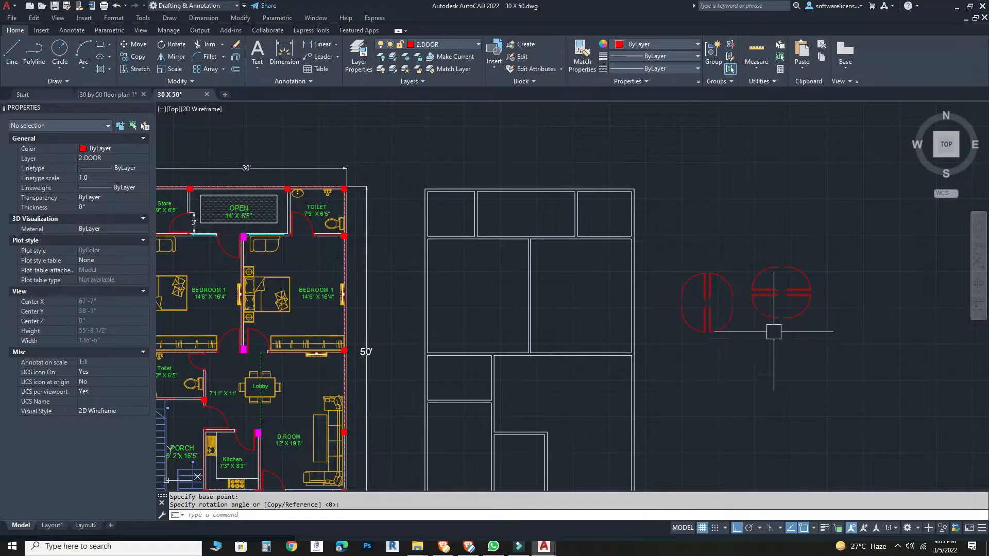
click(766, 264)
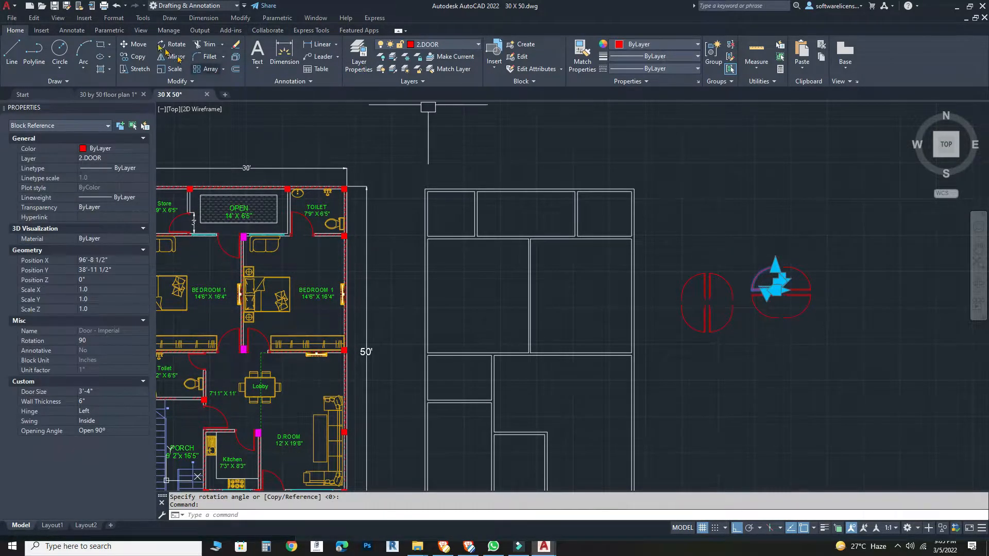
click(133, 45)
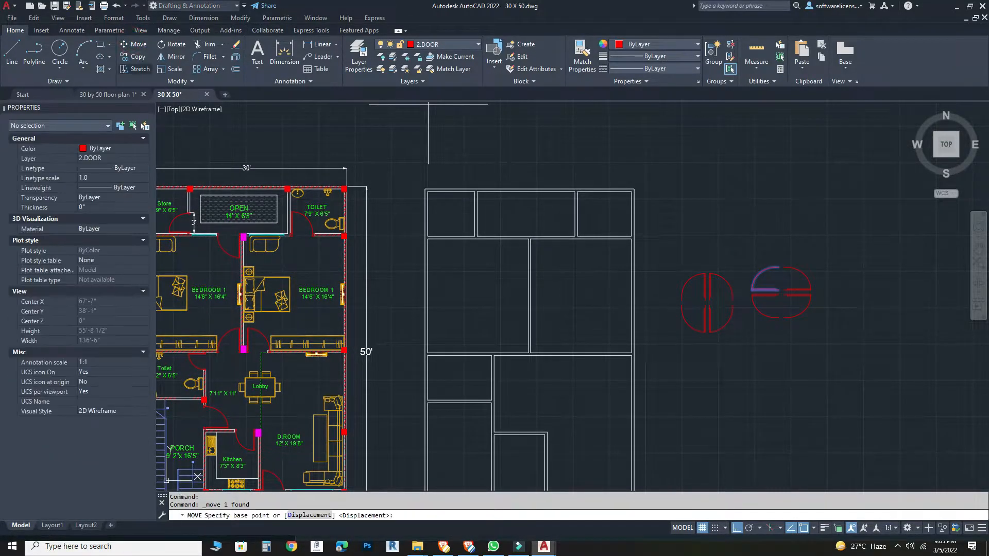
key(Escape)
Step: Copy the upper-left door of the rotated group to the lower end of the store's partition wall in the new plan
click(766, 273)
click(123, 58)
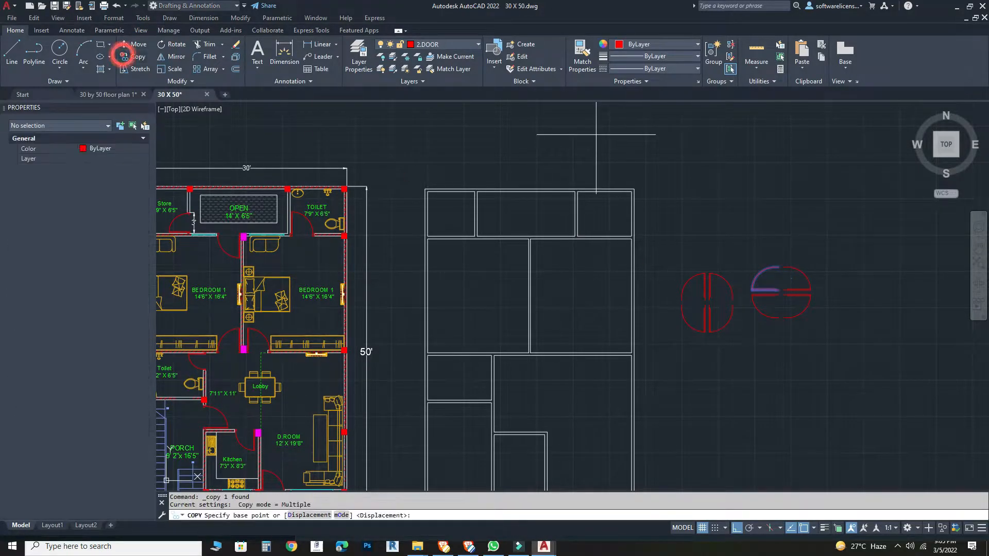
scroll(767, 289, up, 5)
click(694, 293)
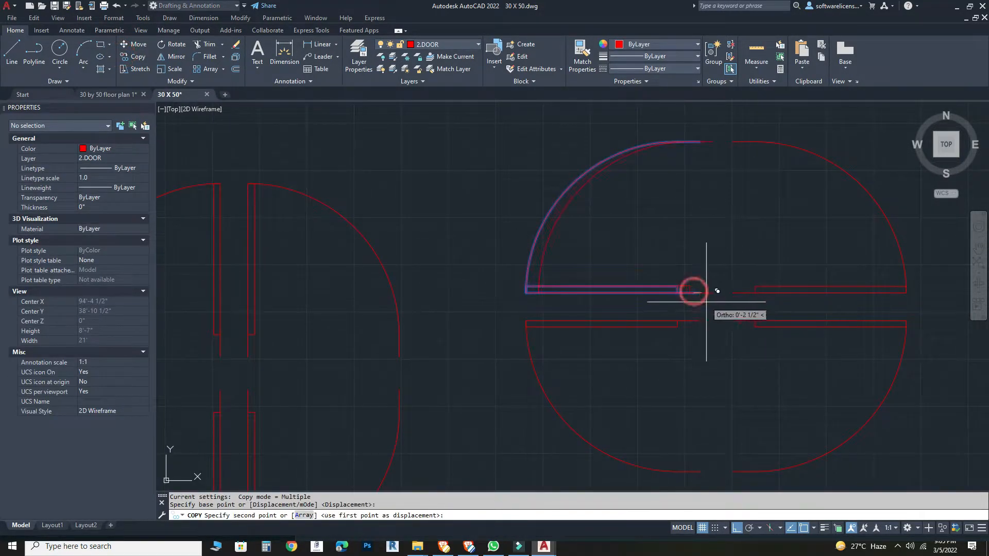
scroll(662, 288, down, 4)
scroll(264, 332, up, 5)
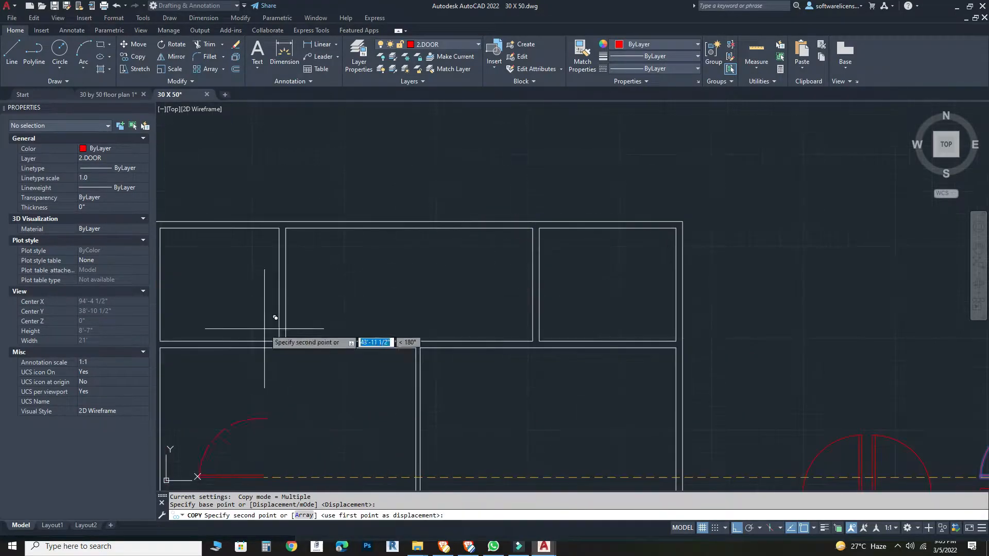
click(333, 344)
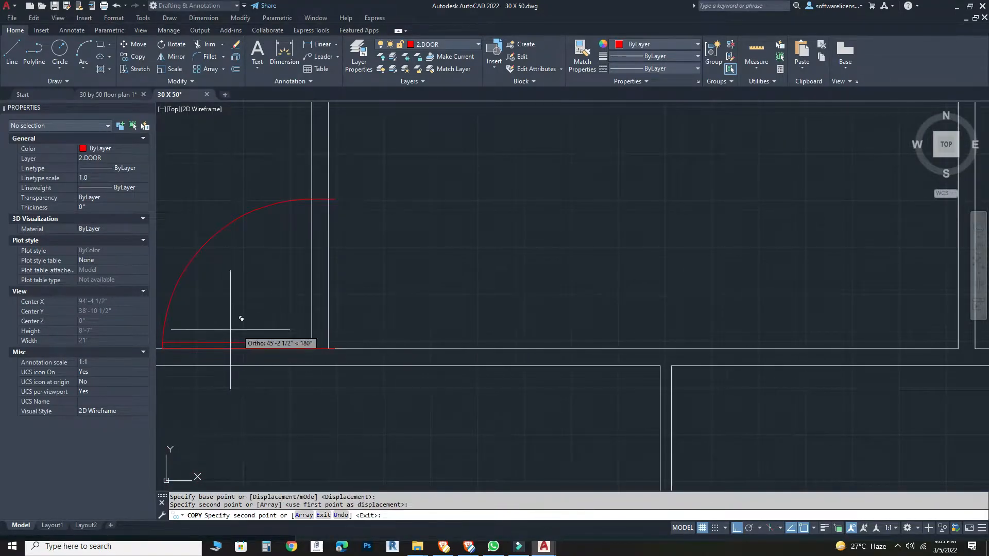
key(Escape)
Step: Move the store door so its frame corner sits on the lower corner of the partition wall's right face
click(246, 345)
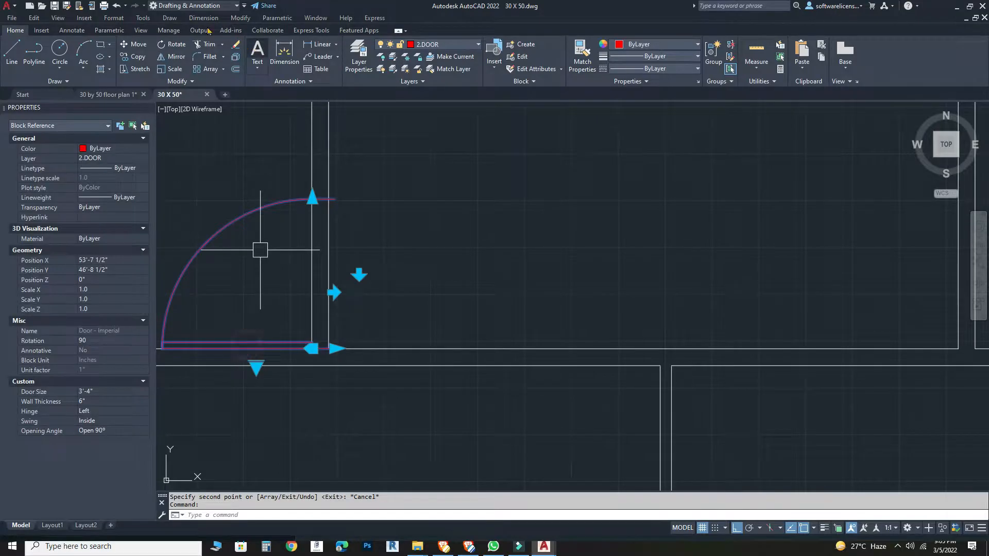
click(133, 44)
click(330, 349)
click(329, 349)
Step: Trim the store partition's two wall lines across the door opening
scroll(404, 259, down, 2)
scroll(349, 236, up, 2)
key(Return)
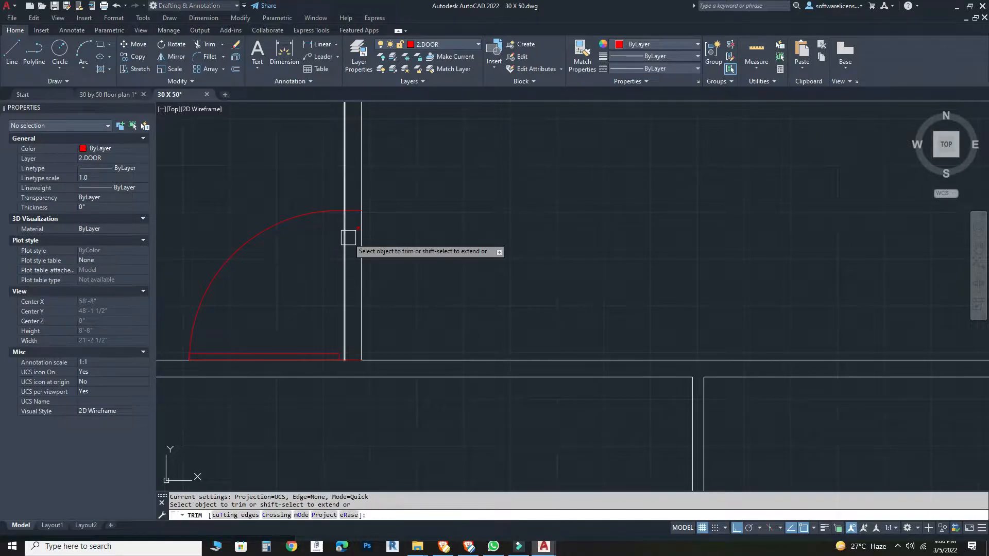
scroll(309, 247, down, 4)
key(Escape)
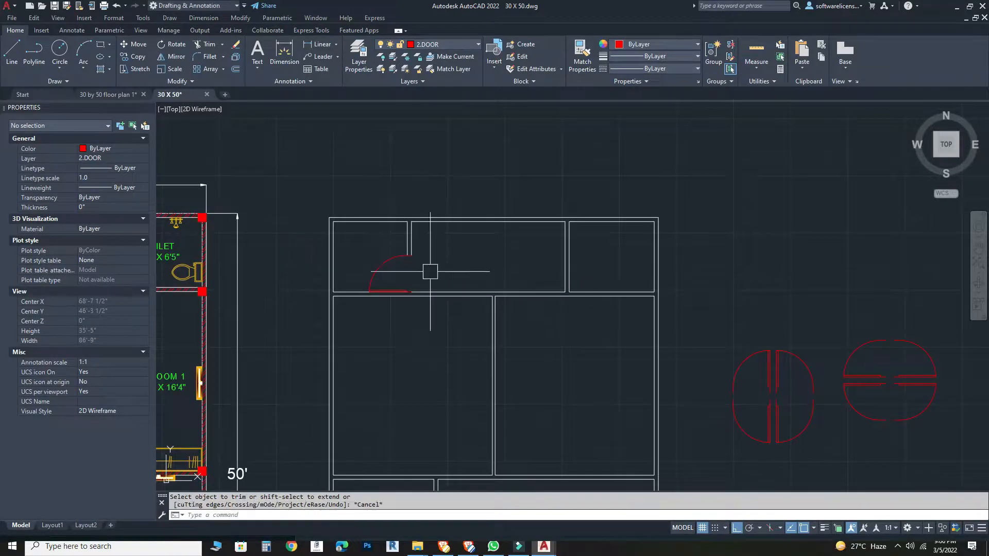
Step: Dimension the full width of the upper toilet's door opening in the reference plan
scroll(486, 338, down, 3)
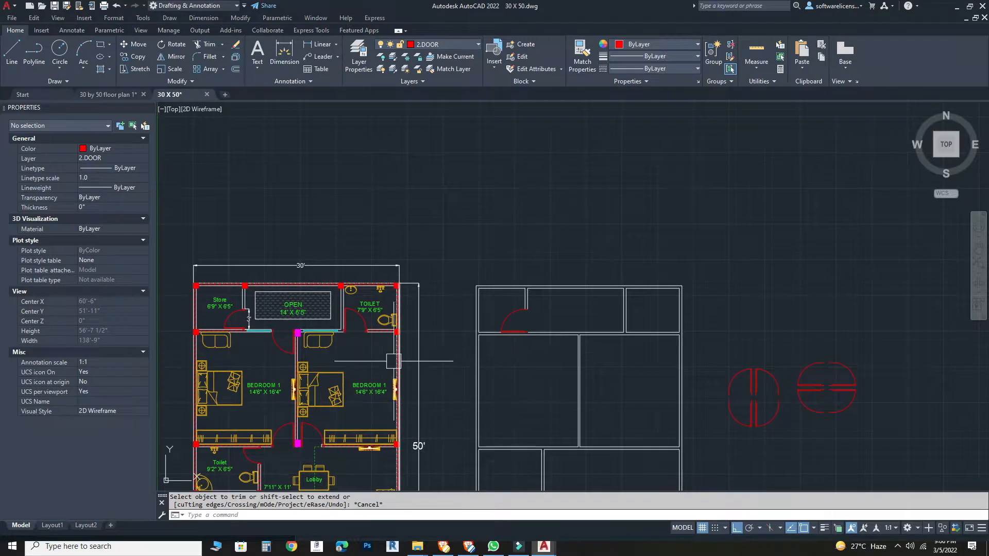
scroll(359, 320, up, 7)
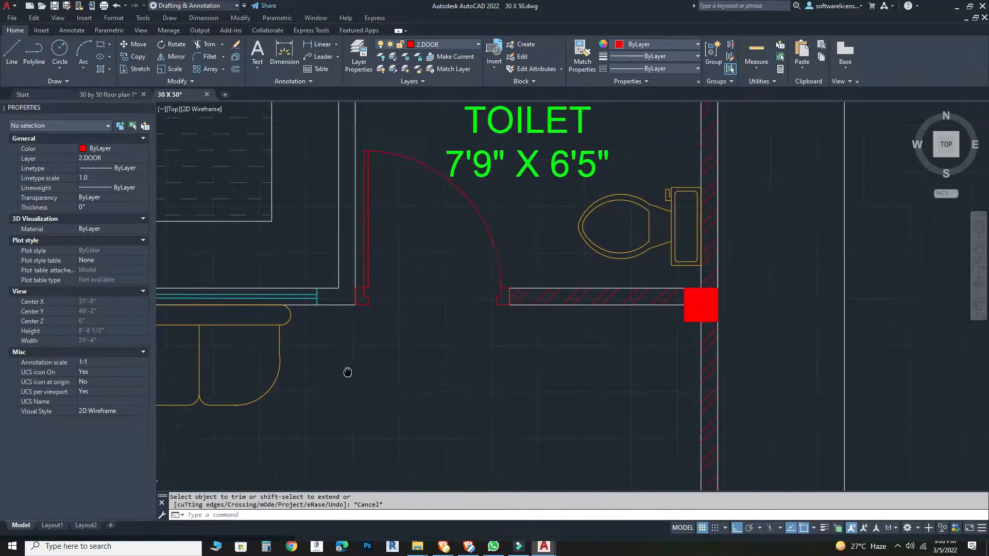
click(285, 51)
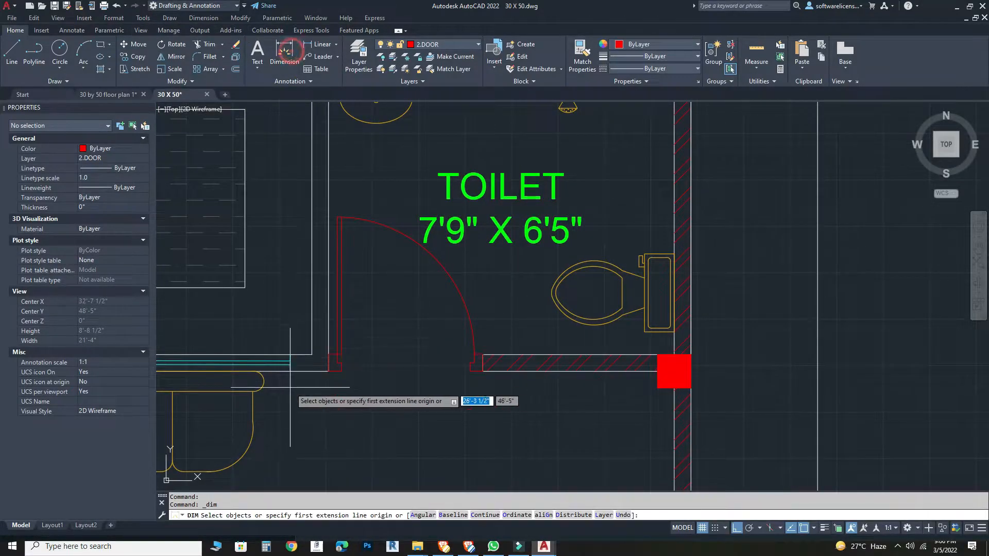
click(330, 366)
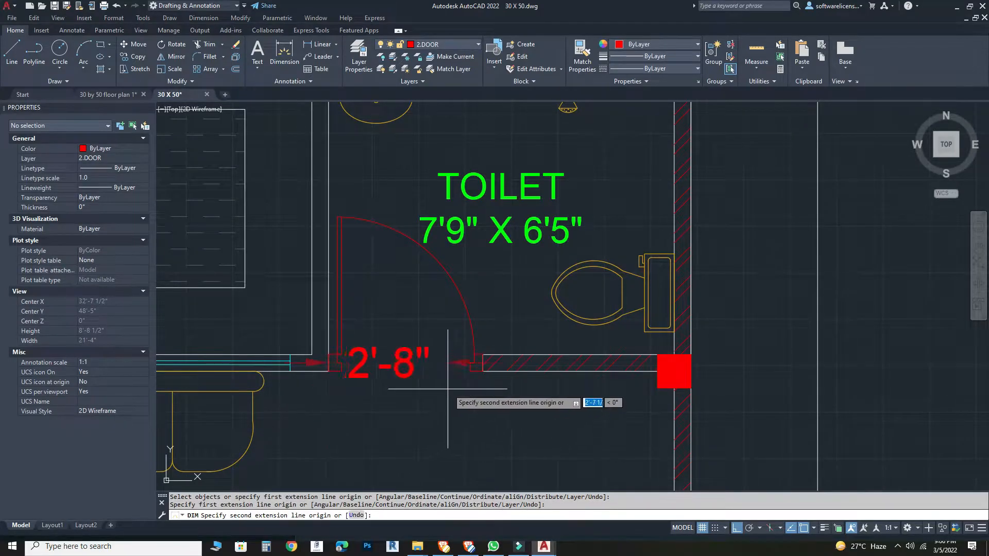
click(490, 364)
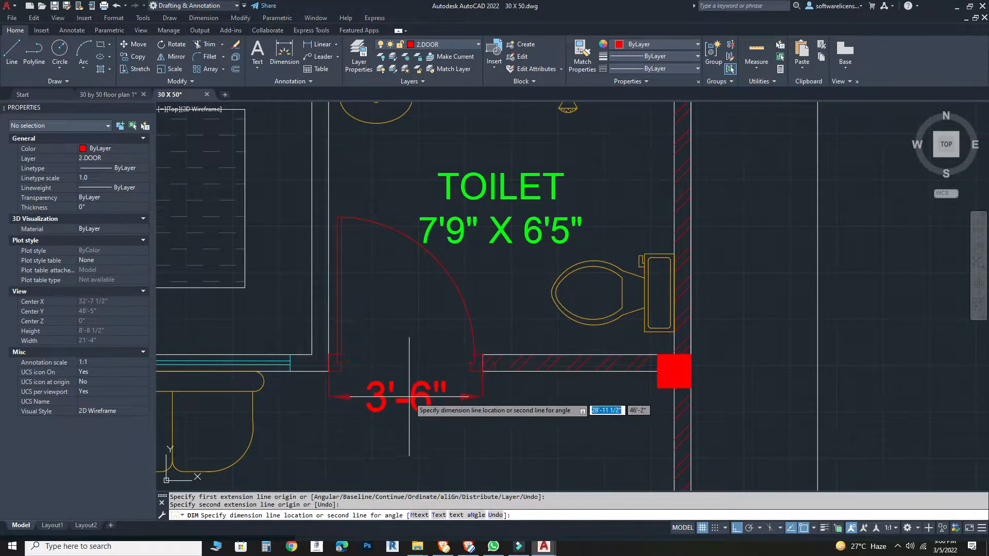
click(530, 392)
scroll(470, 410, down, 6)
key(Escape)
Step: Reduce the size of the store door block in the new plan to 2'-6"
middle_drag(565, 415, 414, 353)
middle_drag(608, 354, 481, 320)
click(412, 257)
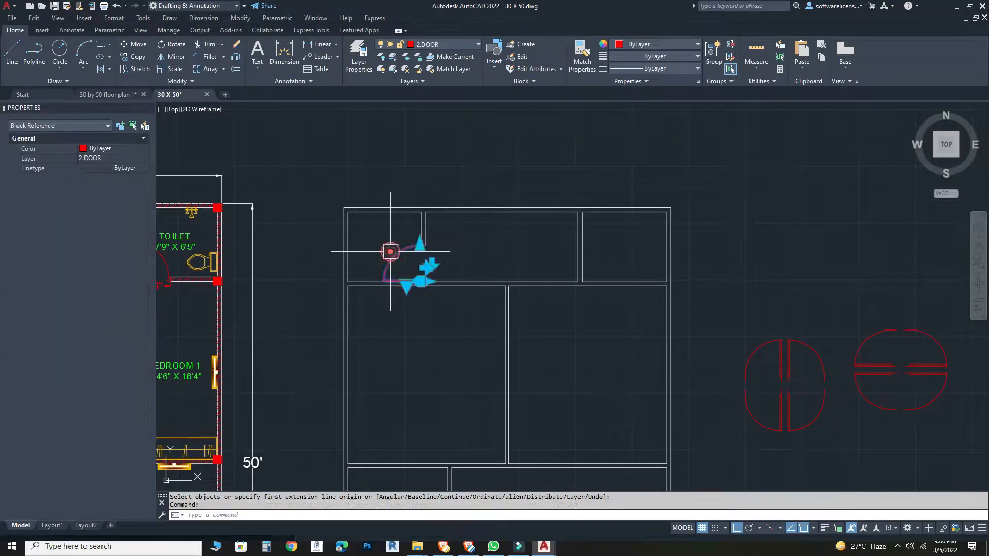
scroll(424, 256, up, 4)
click(459, 235)
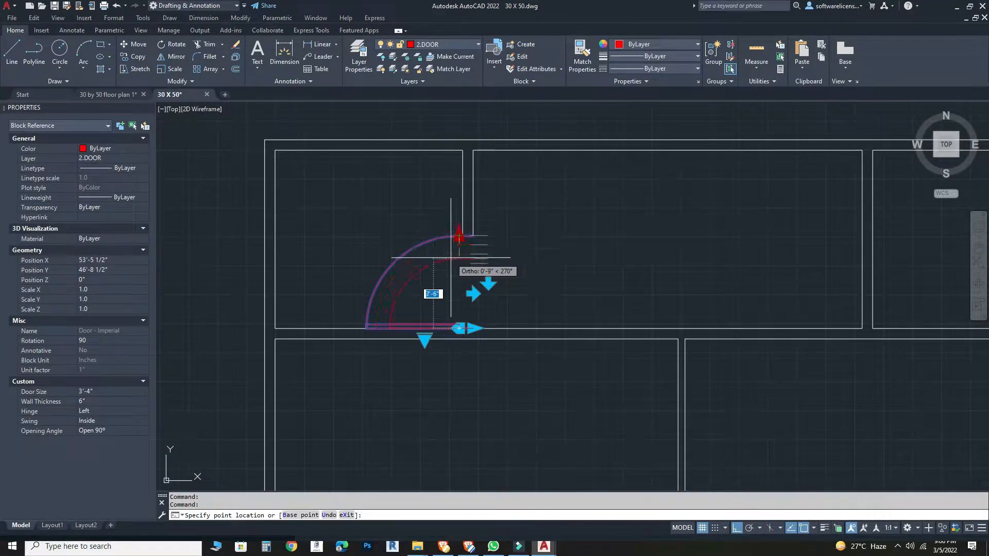
click(449, 258)
key(Escape)
Step: Stretch both store partition wall lines down to the upper end of the resized door
scroll(469, 214, up, 2)
click(469, 214)
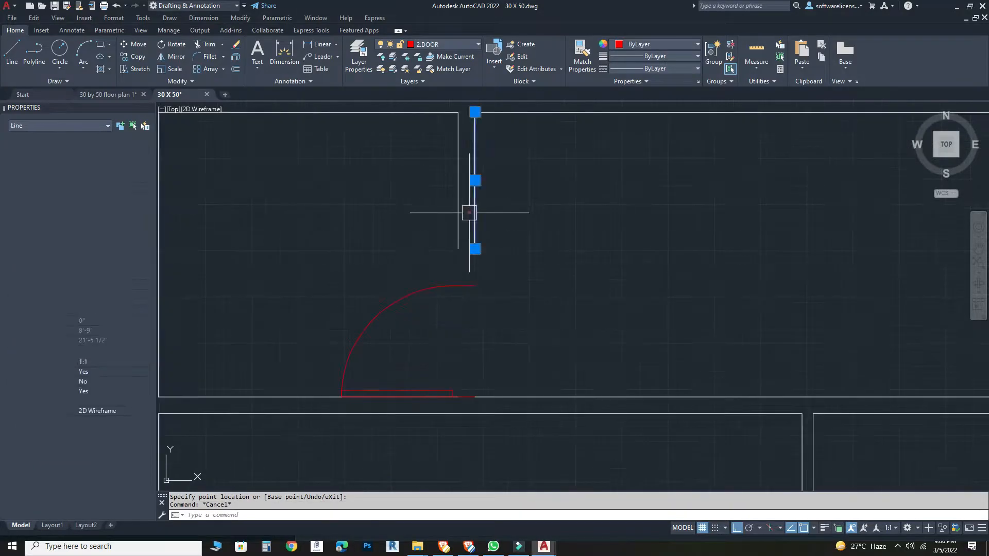
click(475, 250)
click(475, 286)
key(Escape)
click(456, 229)
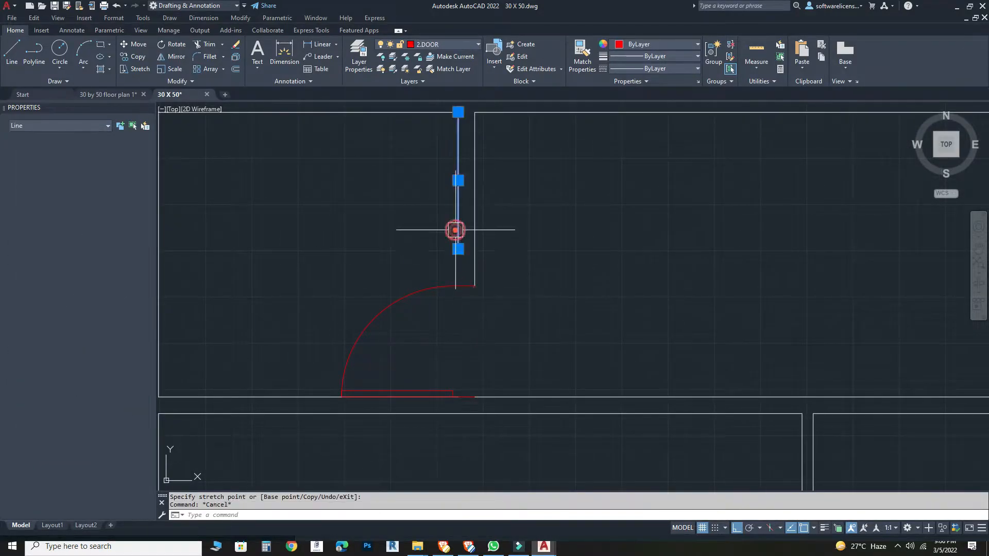
click(458, 249)
click(458, 286)
key(Escape)
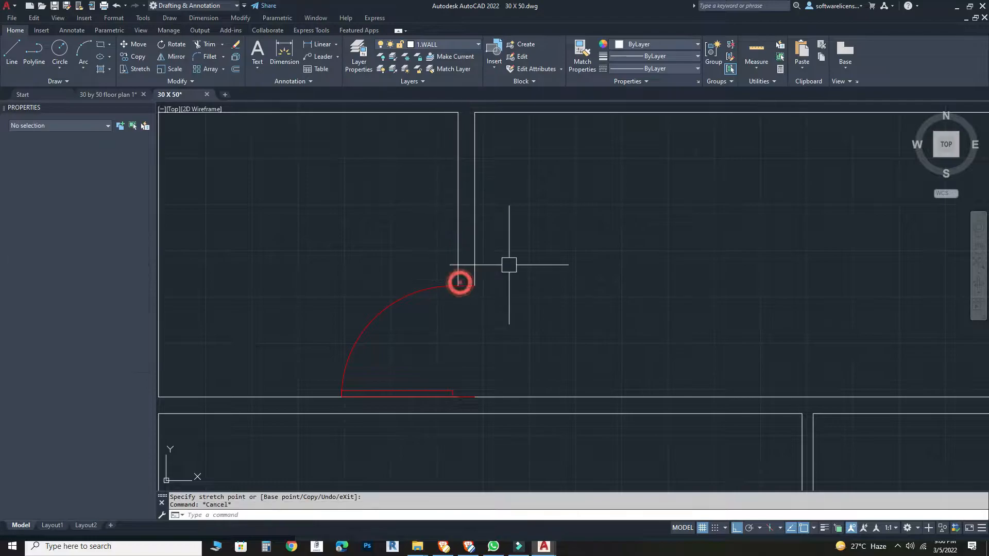
Step: Extend the right line of the toilet's partition wall down to the lower face of the horizontal wall
scroll(550, 251, down, 2)
scroll(551, 251, down, 2)
middle_drag(724, 218, 572, 219)
scroll(664, 305, up, 2)
scroll(641, 340, up, 4)
middle_drag(610, 356, 486, 447)
middle_drag(381, 318, 596, 354)
click(597, 353)
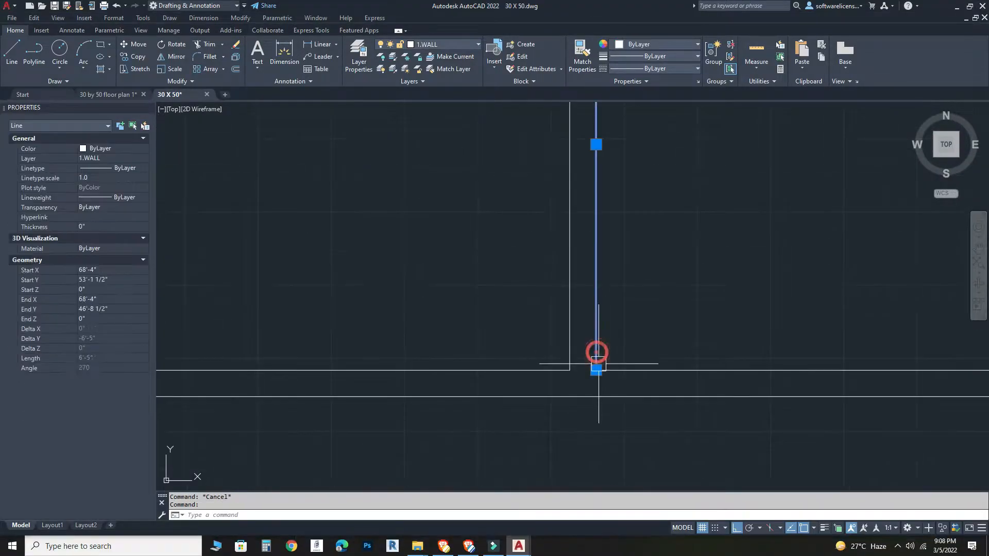
click(595, 370)
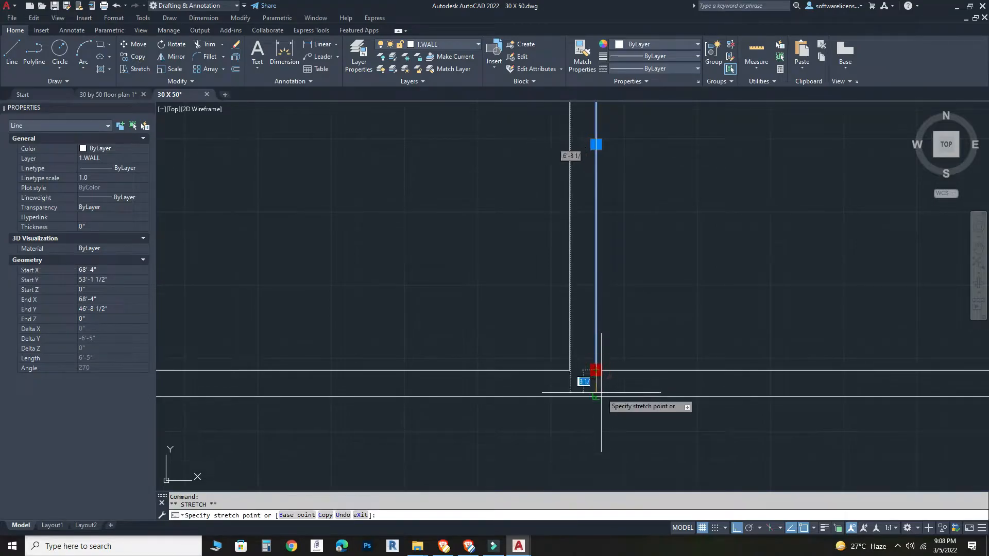
key(Escape)
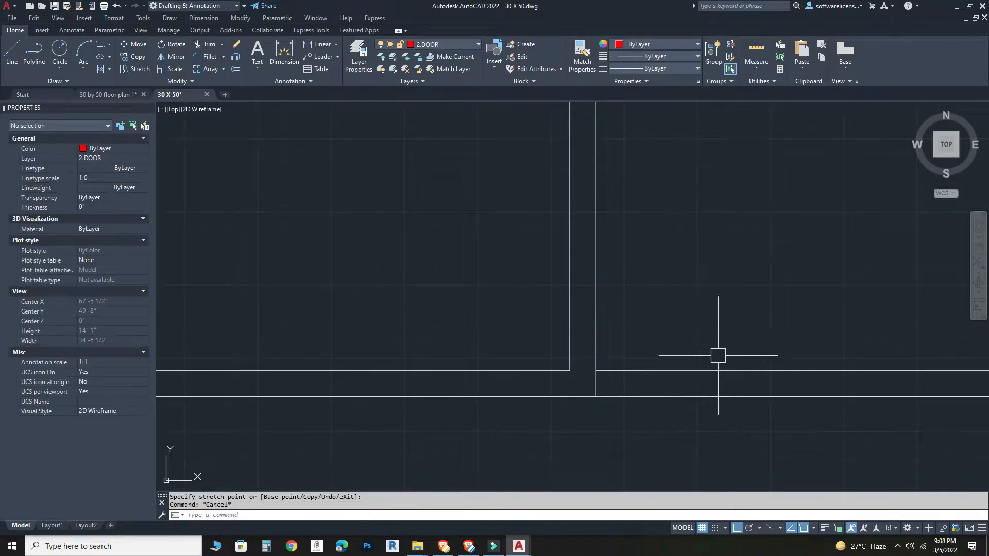
Step: Draw a 3'6" line along the toilet's lower wall from the partition corner, then continue it down across the wall thickness
scroll(705, 348, down, 5)
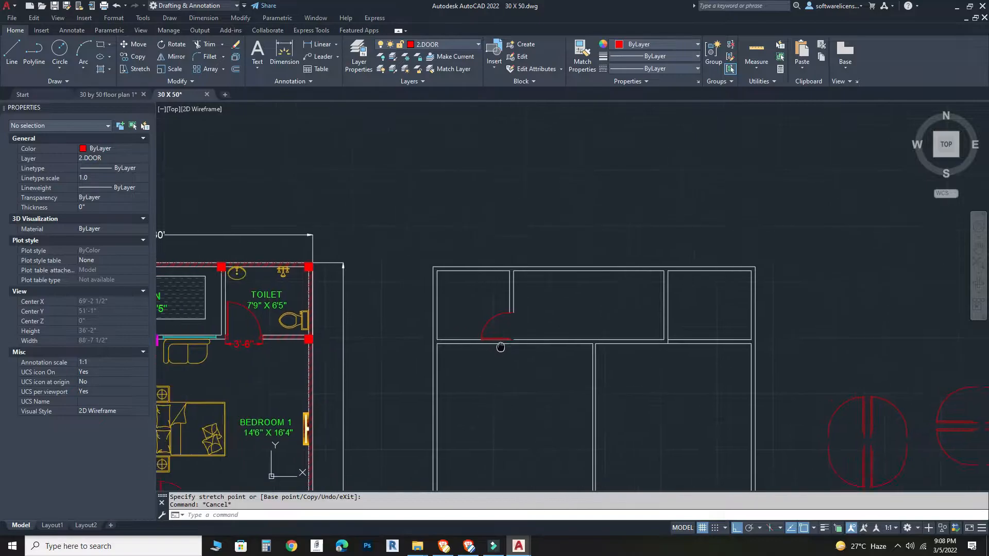
scroll(774, 386, up, 6)
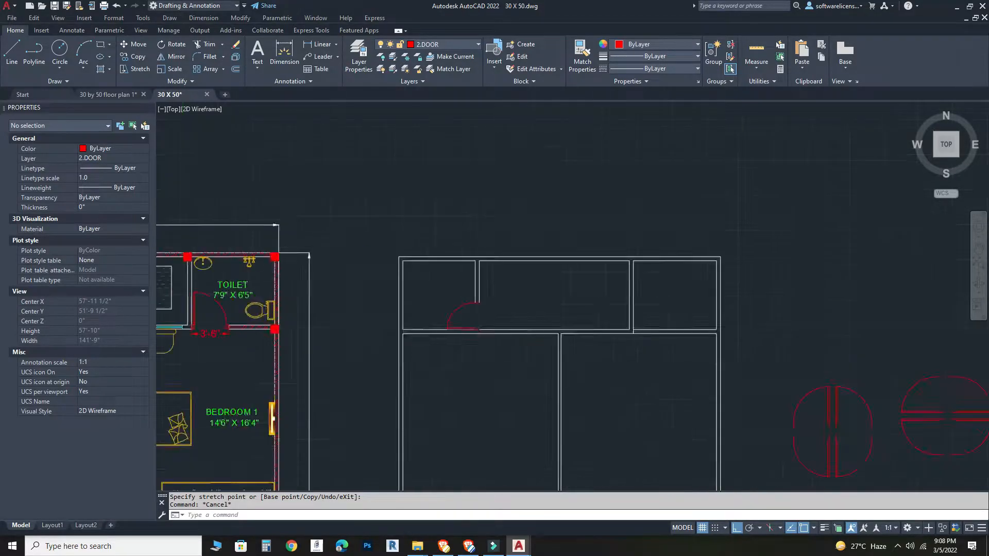
click(11, 52)
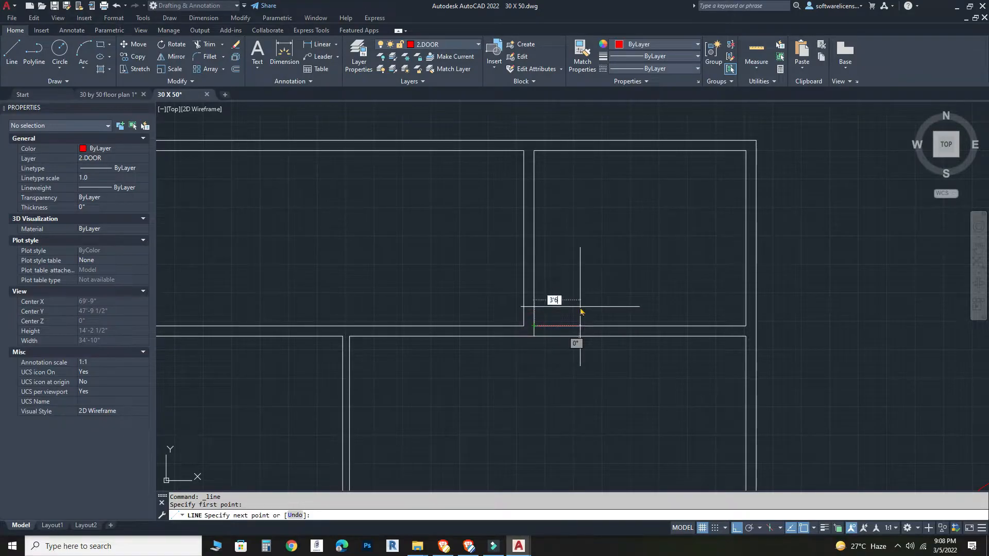
click(629, 338)
Step: Trim both faces of the toilet's lower wall between the partition corner and the short line across the wall thickness
scroll(686, 381, down, 5)
middle_drag(687, 382, 686, 375)
text(t or)
key(Return)
click(648, 392)
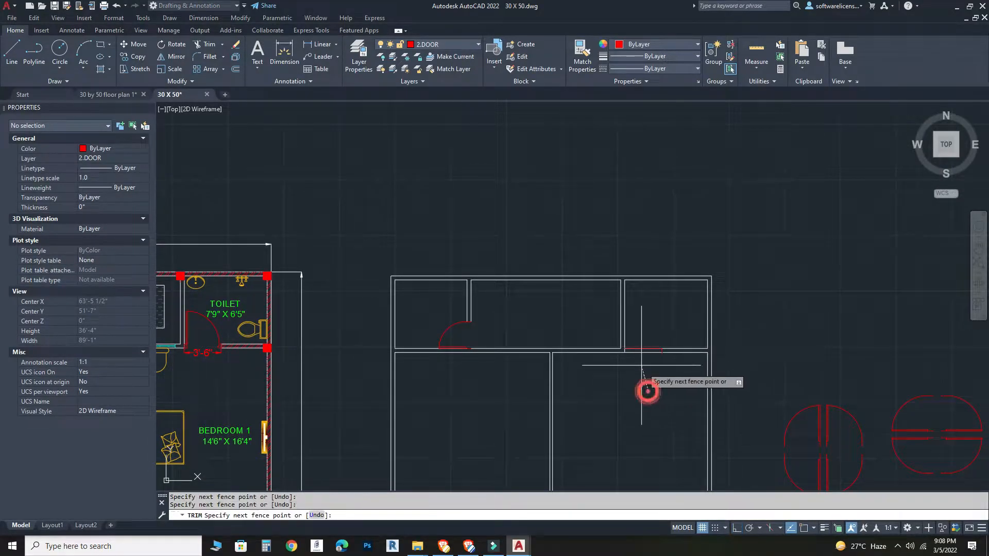
click(640, 323)
key(Return)
scroll(645, 347, up, 3)
click(648, 348)
key(Escape)
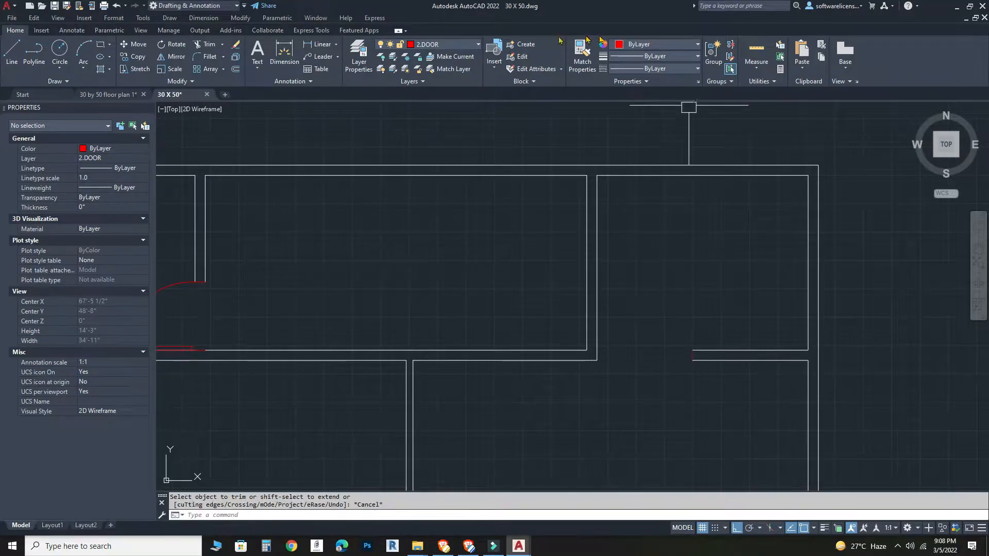
Step: Match the properties of a wall line onto the short red line closing the wall end at the toilet opening
click(582, 50)
scroll(746, 335, up, 3)
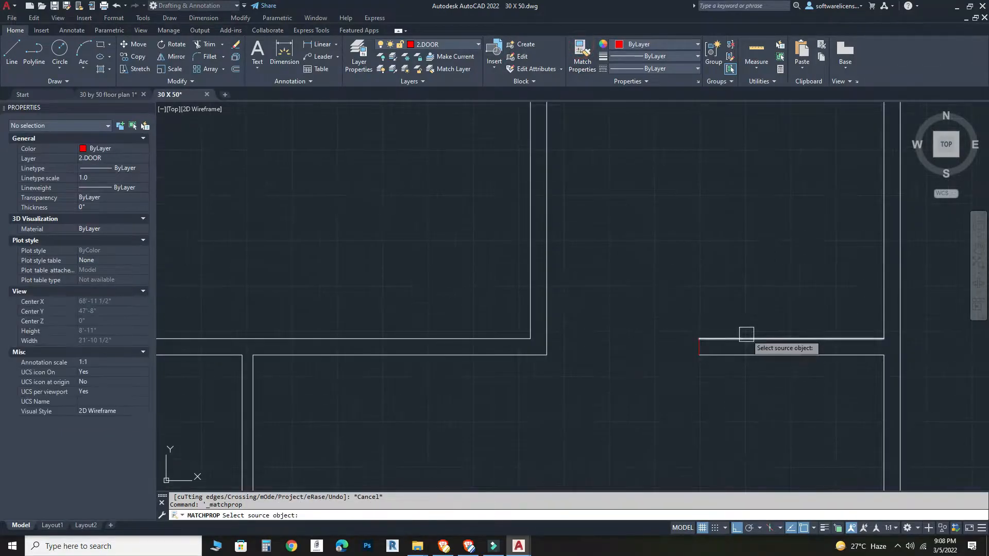
click(745, 335)
scroll(691, 349, up, 3)
key(Escape)
scroll(689, 349, down, 5)
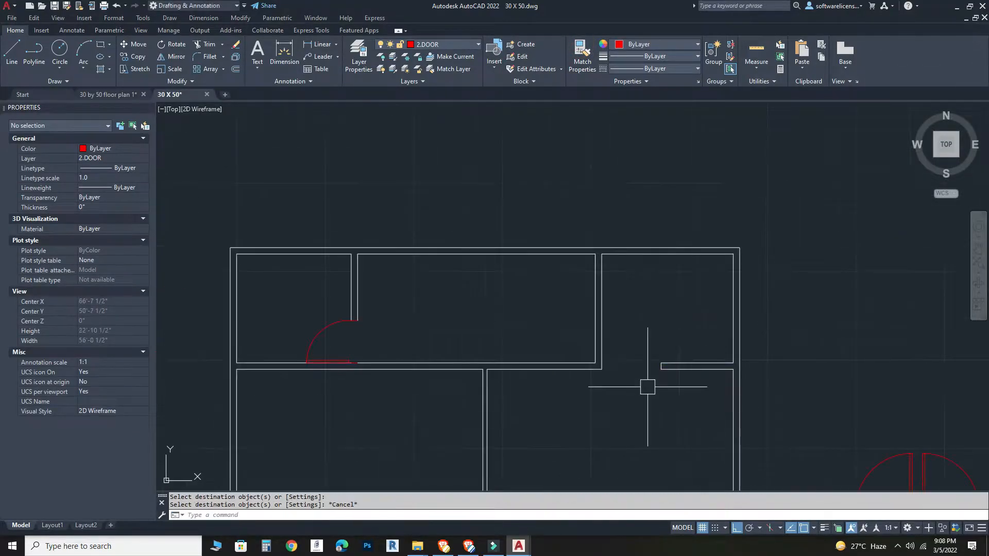
Step: Copy the upper-right door block of the vertically arranged set into the toilet opening, with its hinge side at the partition corner
scroll(648, 389, down, 3)
middle_drag(738, 286, 692, 295)
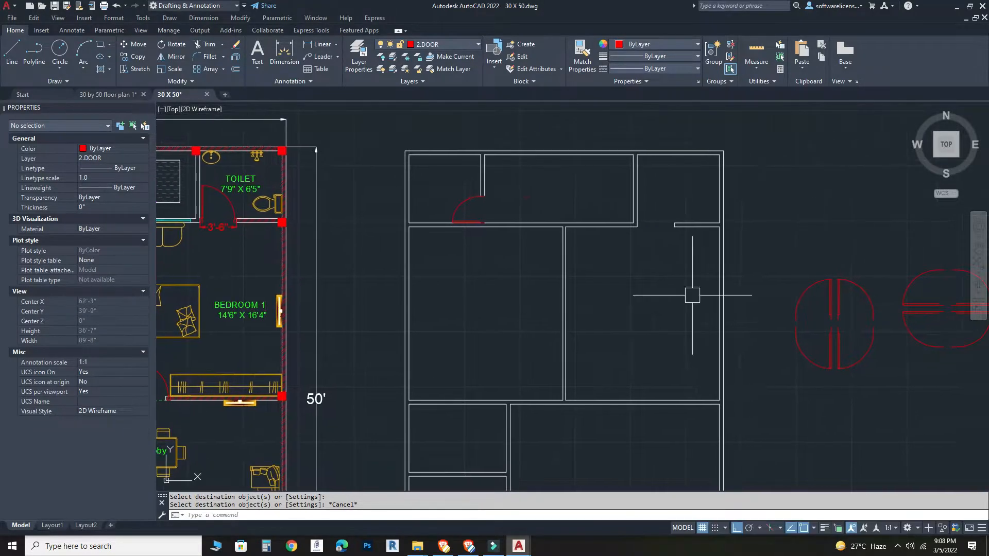
scroll(693, 295, down, 2)
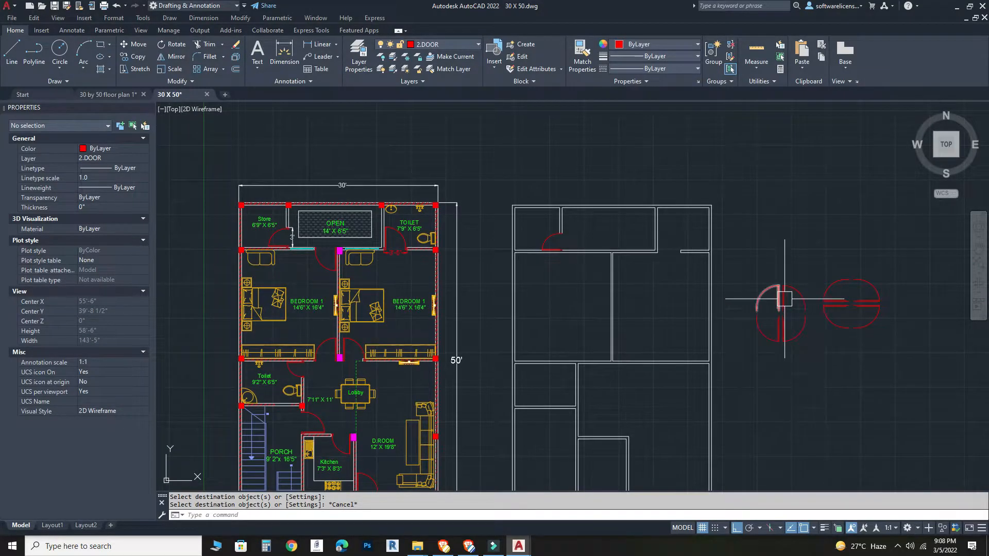
click(796, 281)
scroll(799, 299, up, 4)
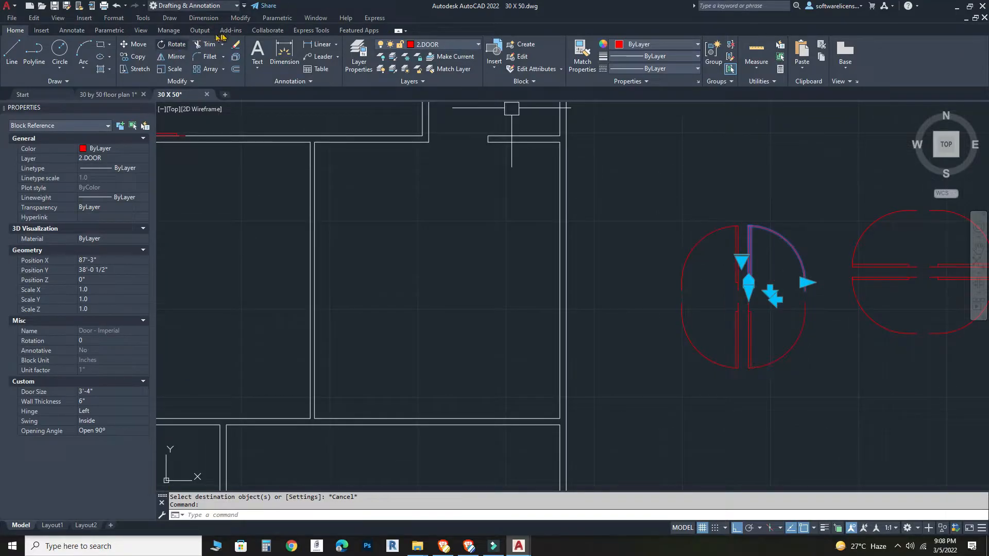
click(135, 57)
scroll(850, 336, up, 4)
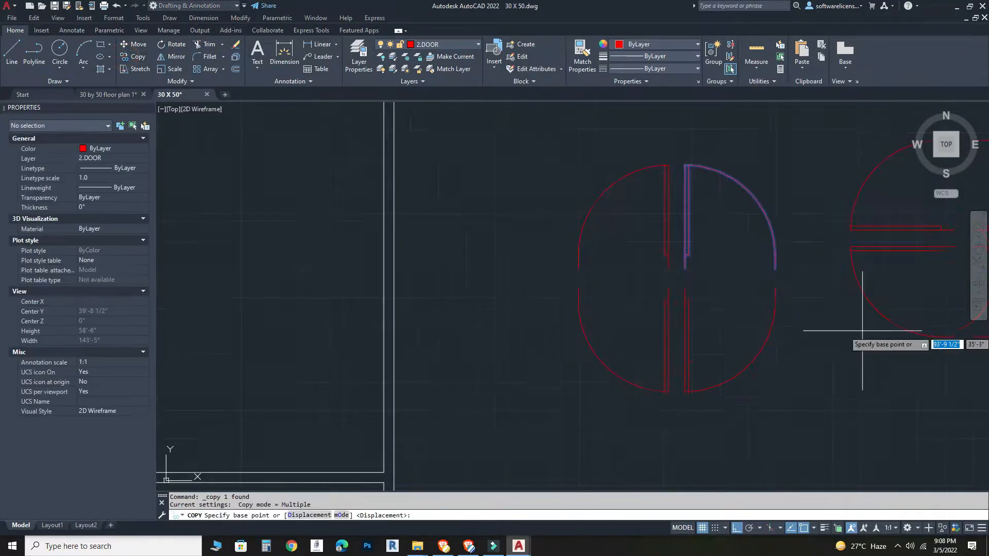
click(598, 241)
scroll(474, 296, down, 5)
scroll(641, 320, up, 3)
scroll(567, 236, up, 3)
click(548, 254)
key(Escape)
scroll(624, 217, up, 3)
click(629, 214)
click(632, 244)
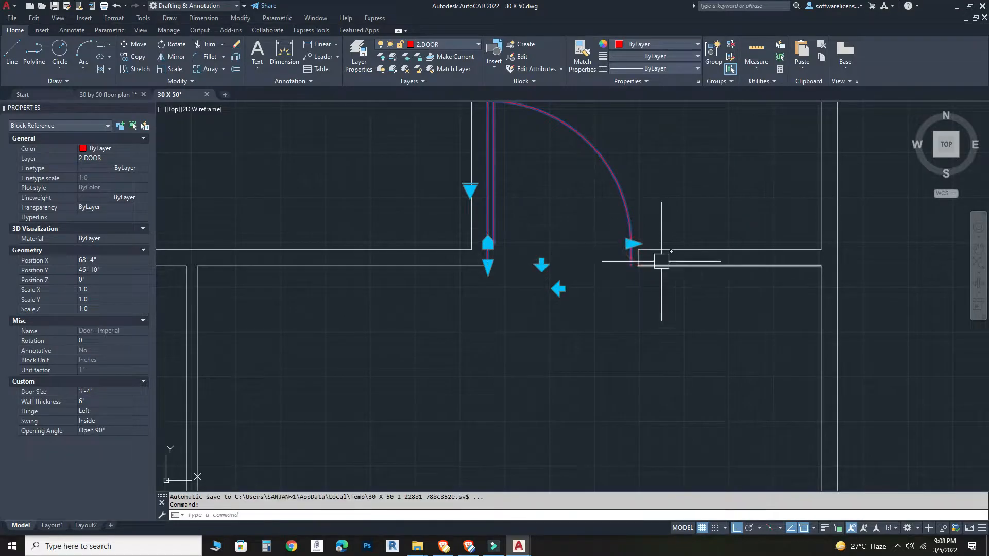
scroll(651, 255, up, 3)
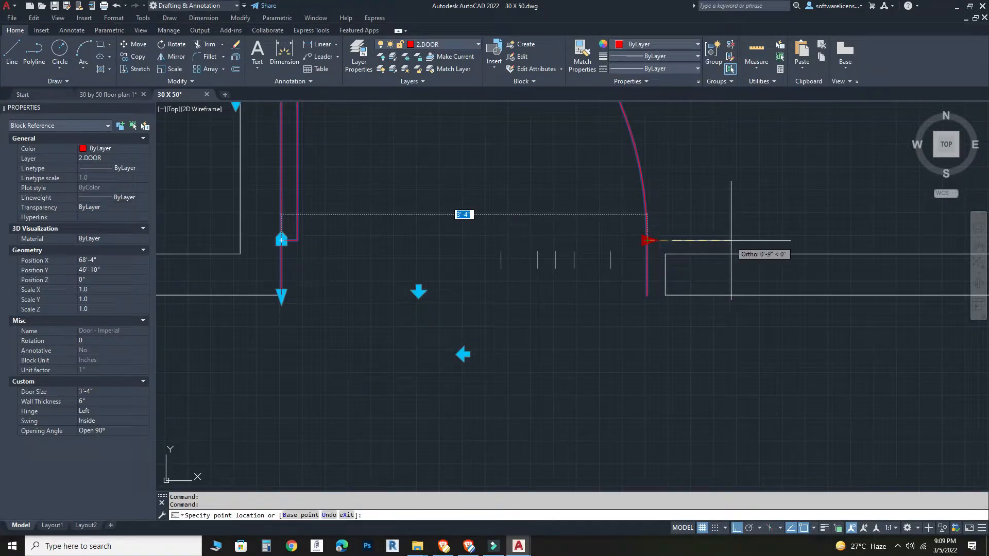
key(Escape)
key(Escape)
scroll(608, 194, down, 4)
Step: Explode the copied door block in the toilet opening
middle_drag(607, 194, 579, 308)
click(578, 236)
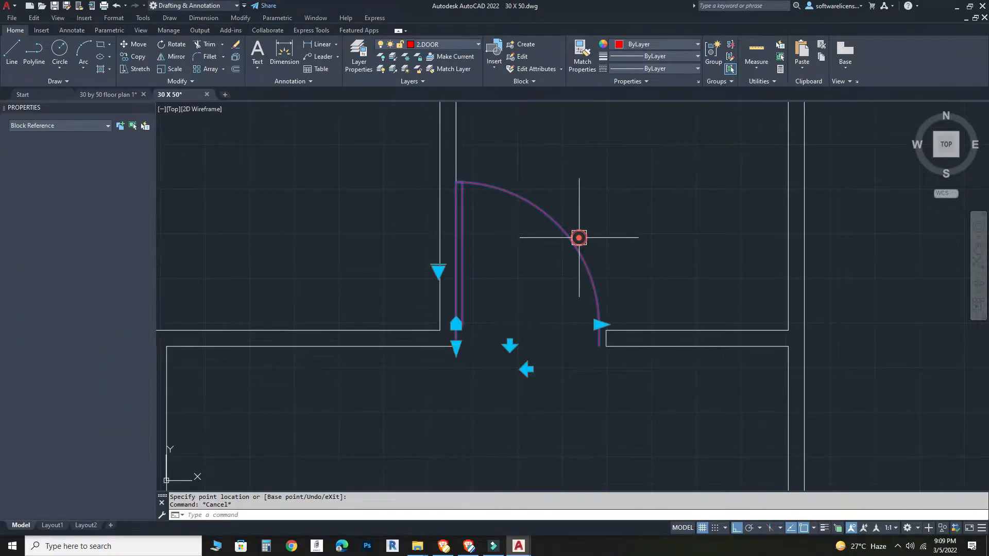
click(234, 68)
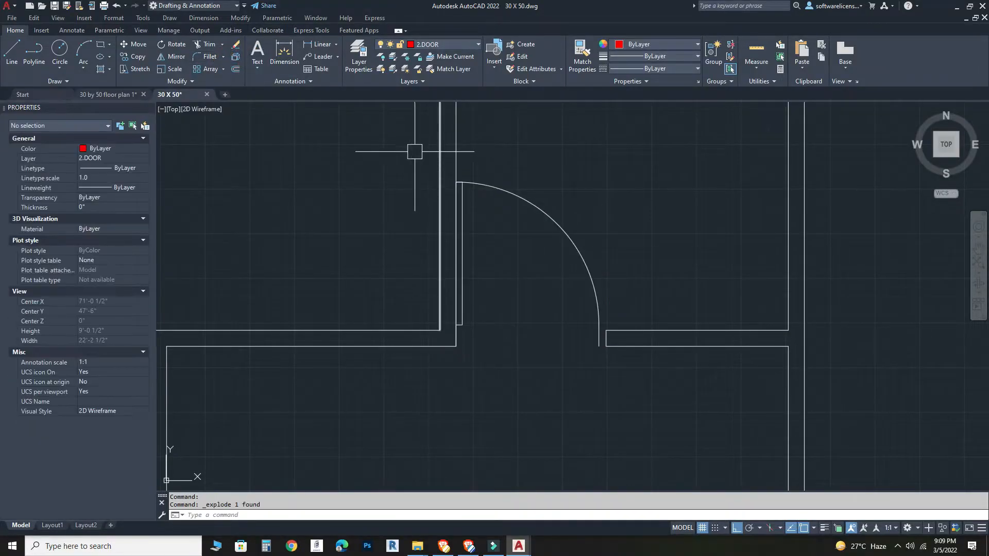
Step: Assign the leaf, swing arc and both end lines of the exploded toilet door to layer 2.DOOR
click(394, 146)
click(618, 264)
click(627, 153)
click(507, 236)
scroll(507, 237, up, 3)
scroll(466, 217, up, 2)
click(448, 206)
scroll(470, 195, down, 3)
scroll(452, 298, up, 3)
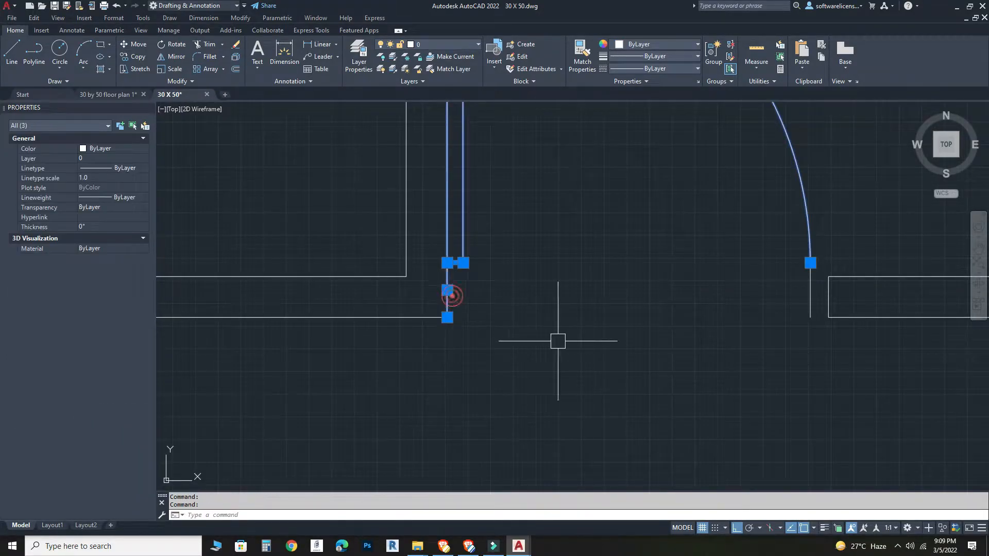
click(816, 290)
middle_drag(601, 271, 537, 383)
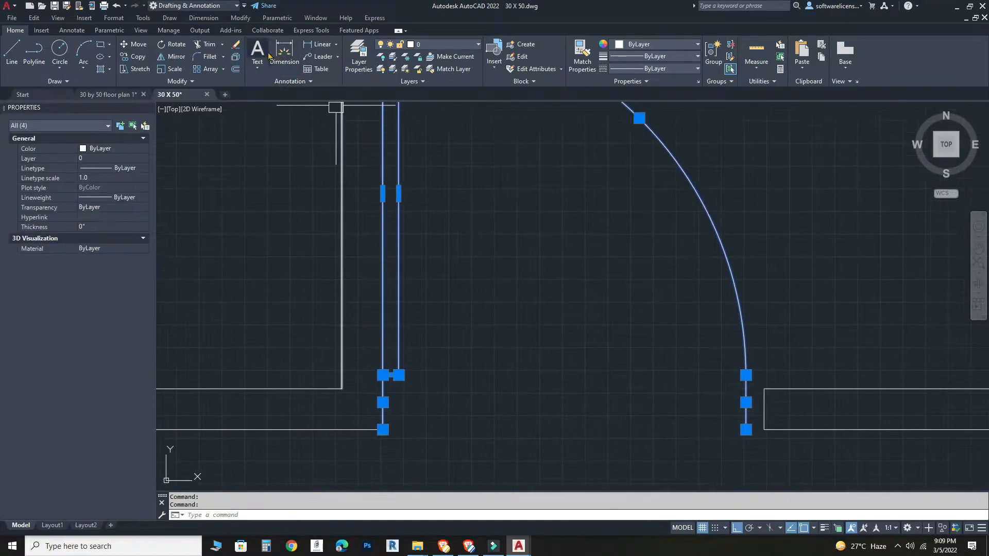
click(443, 48)
click(443, 78)
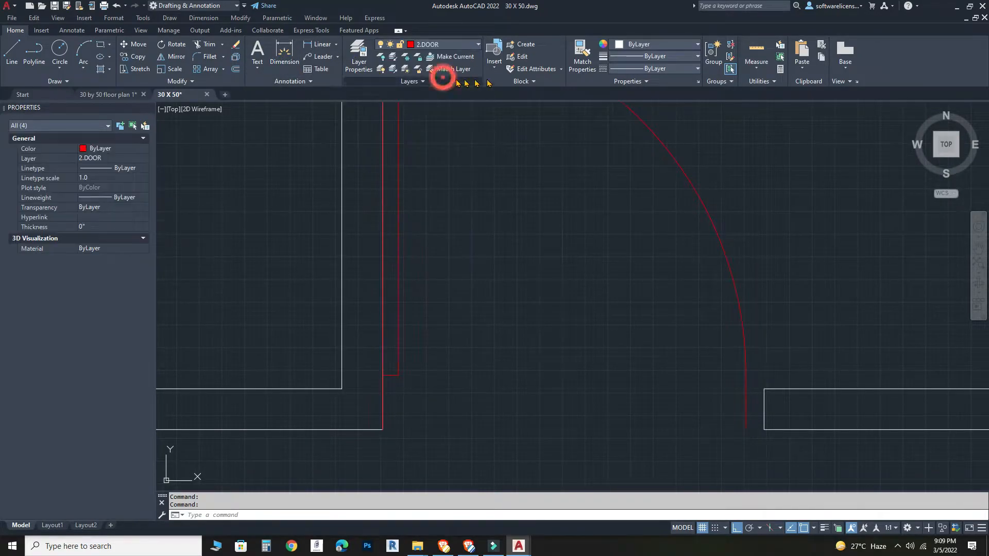
Step: Scale the toilet door by reference from its lower hinge-side corner so it spans the full wall opening
scroll(531, 190, down, 3)
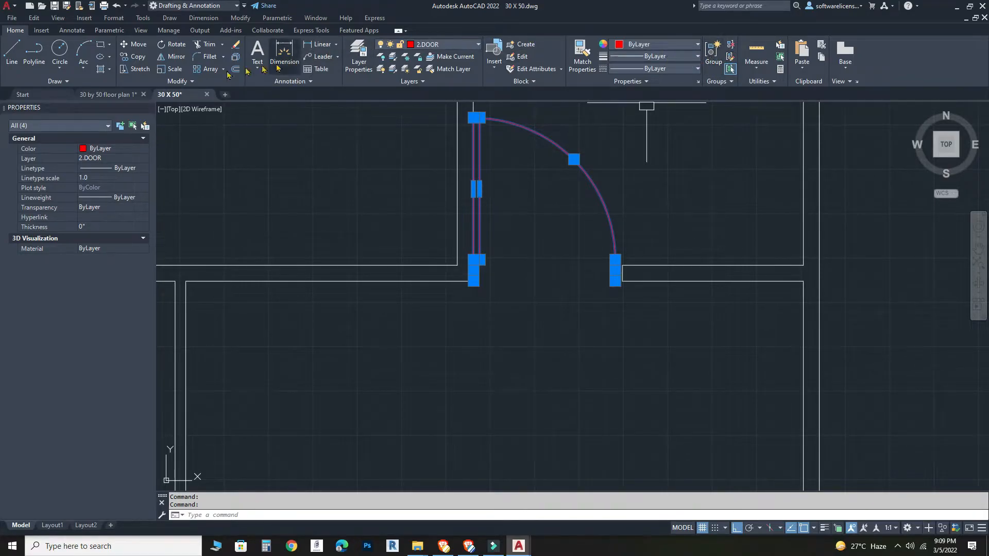
click(183, 66)
scroll(485, 298, up, 4)
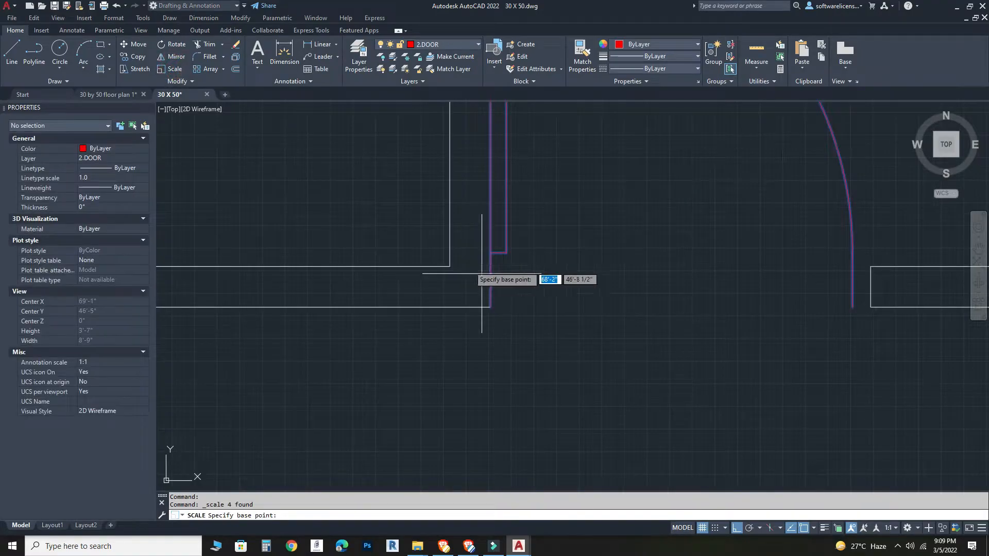
click(491, 307)
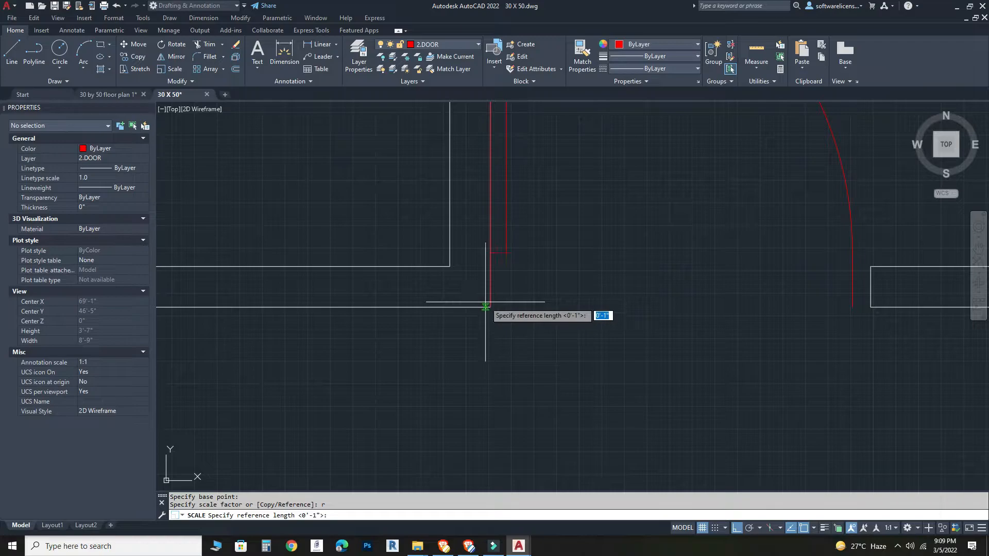
click(871, 308)
scroll(846, 358, down, 2)
middle_drag(823, 379, 762, 463)
Step: Dimension the width of the left bedroom's upper door opening, beside the magenta column, in the reference plan
scroll(506, 138, down, 4)
mouse_move(488, 238)
middle_down()
mouse_move(514, 227)
mouse_move(654, 307)
mouse_move(767, 274)
middle_up()
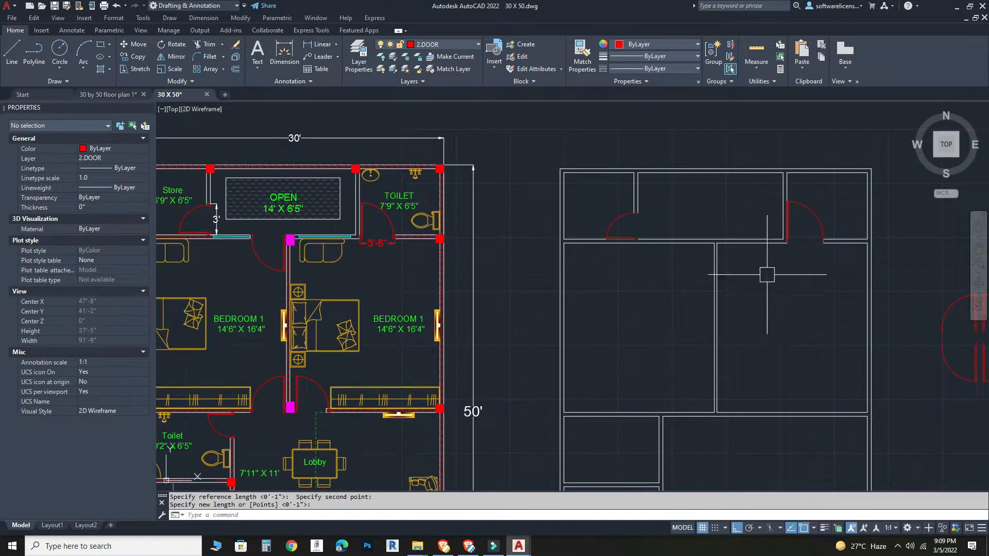
scroll(253, 256, up, 6)
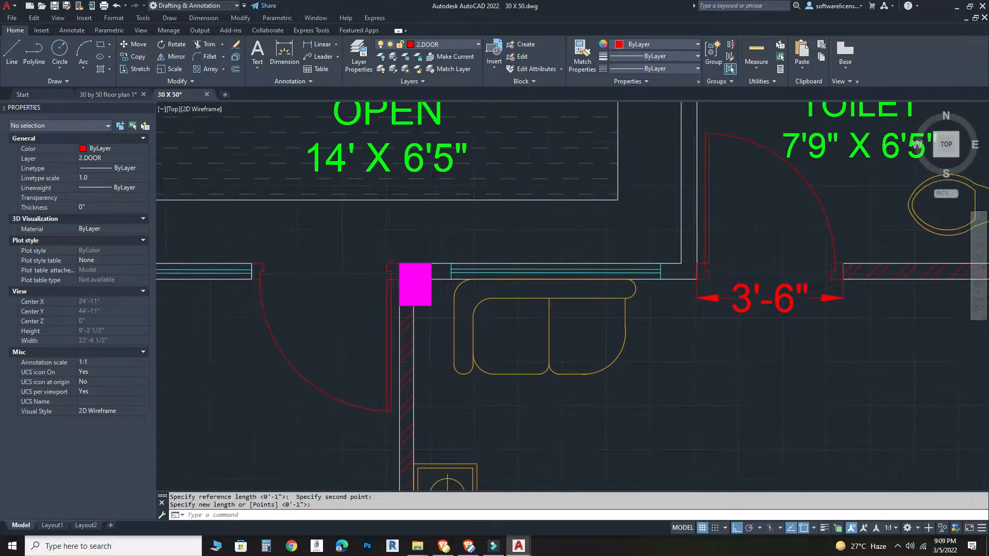
click(285, 64)
scroll(253, 257, up, 3)
click(251, 264)
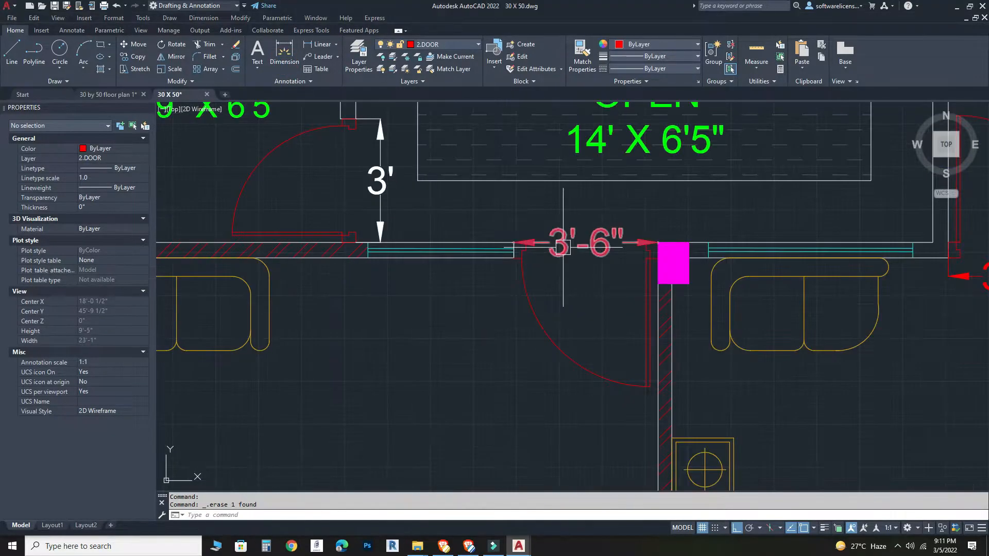
click(563, 247)
scroll(536, 360, down, 2)
middle_drag(495, 373, 355, 368)
key(Escape)
scroll(550, 276, down, 2)
middle_drag(710, 246, 464, 266)
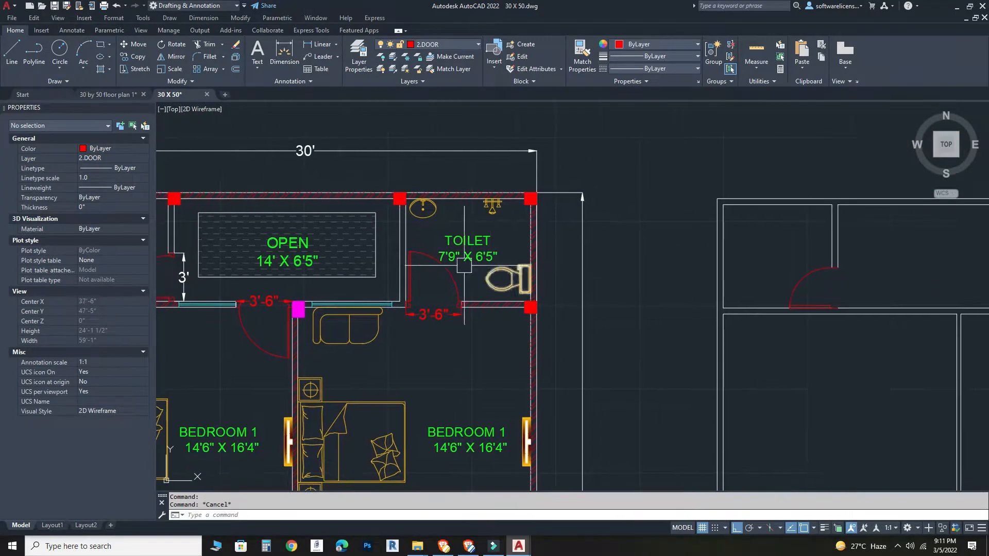
click(448, 279)
key(Escape)
Step: Move the lower-left door block of the vertical set to the left bedroom's upper wall, at the partition wall between the bedrooms
middle_drag(720, 322, 572, 327)
scroll(797, 311, up, 3)
middle_drag(791, 338, 700, 369)
scroll(701, 369, down, 5)
scroll(777, 347, up, 1)
scroll(797, 364, down, 2)
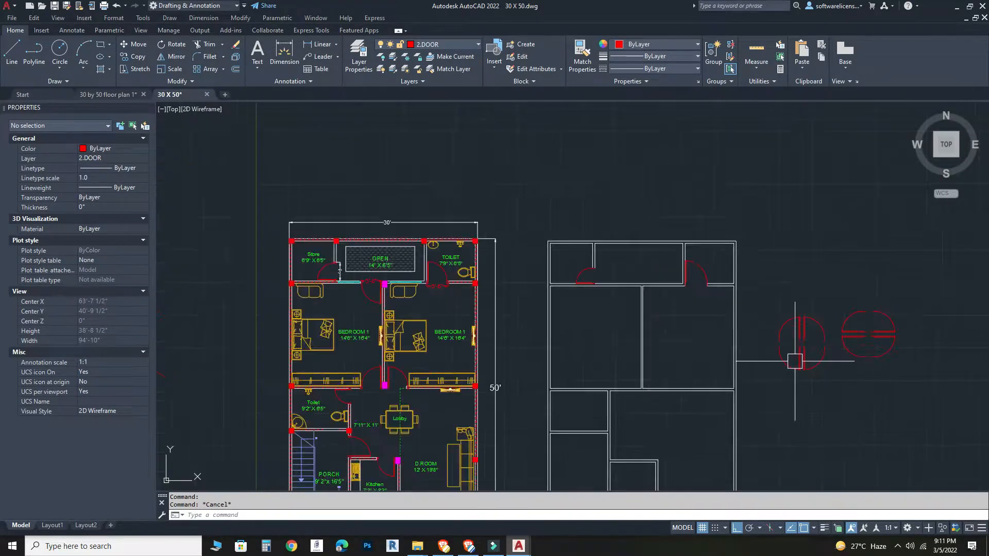
click(793, 366)
scroll(794, 366, up, 5)
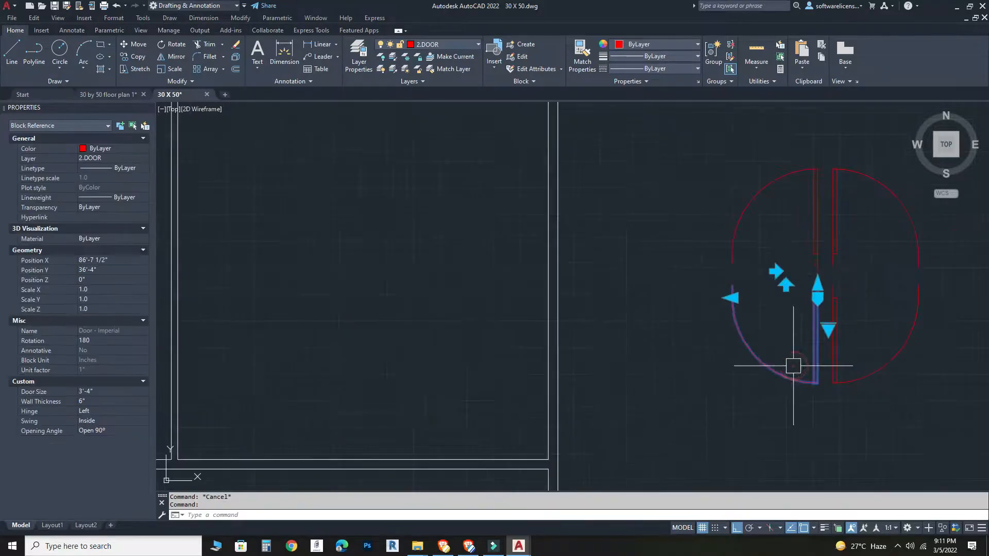
click(138, 45)
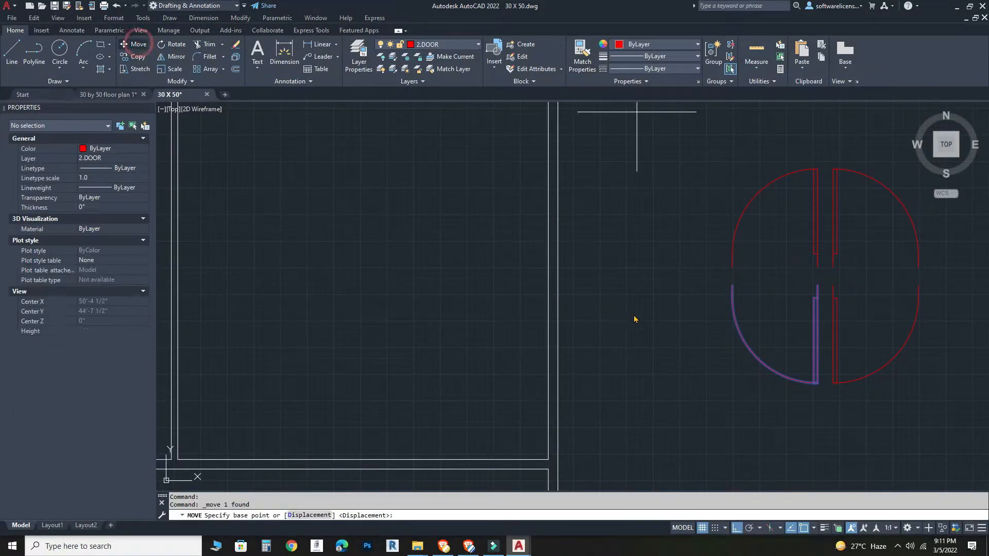
click(820, 286)
scroll(703, 338, down, 2)
middle_drag(632, 337, 729, 431)
scroll(464, 239, up, 6)
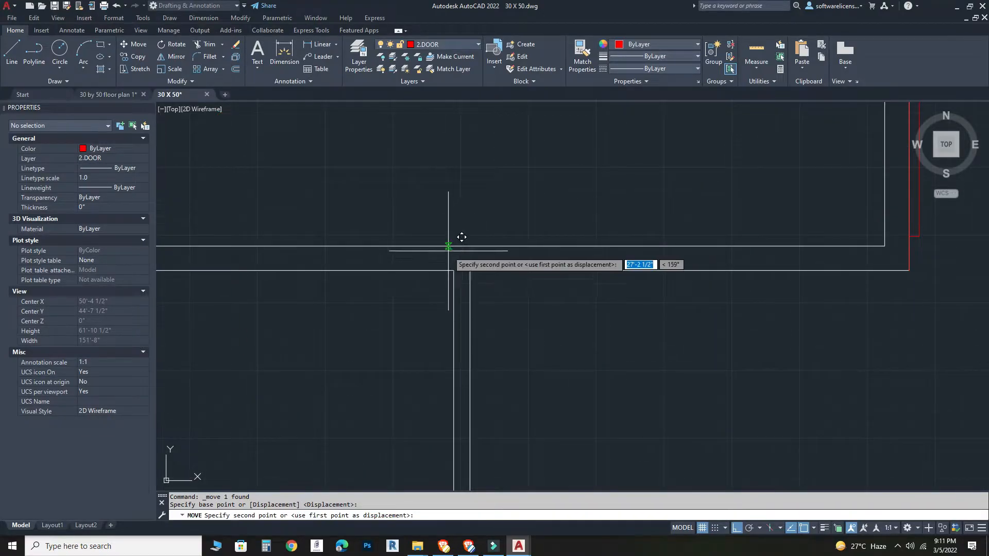
click(453, 246)
key(Escape)
key(Escape)
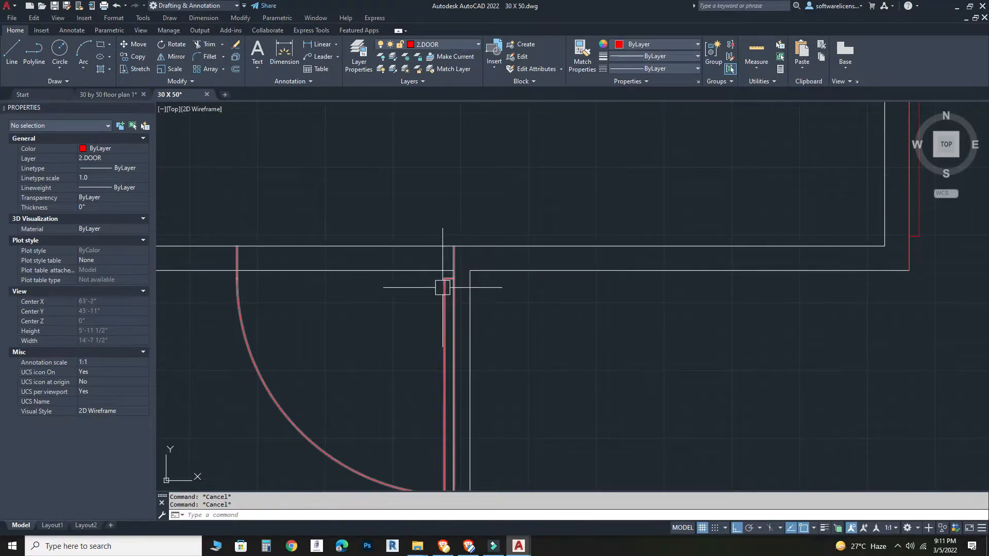
Step: Move the left bedroom's upper door block slightly left so its hinge side aligns with the partition's left wall line
click(442, 287)
scroll(463, 270, up, 10)
scroll(237, 244, up, 6)
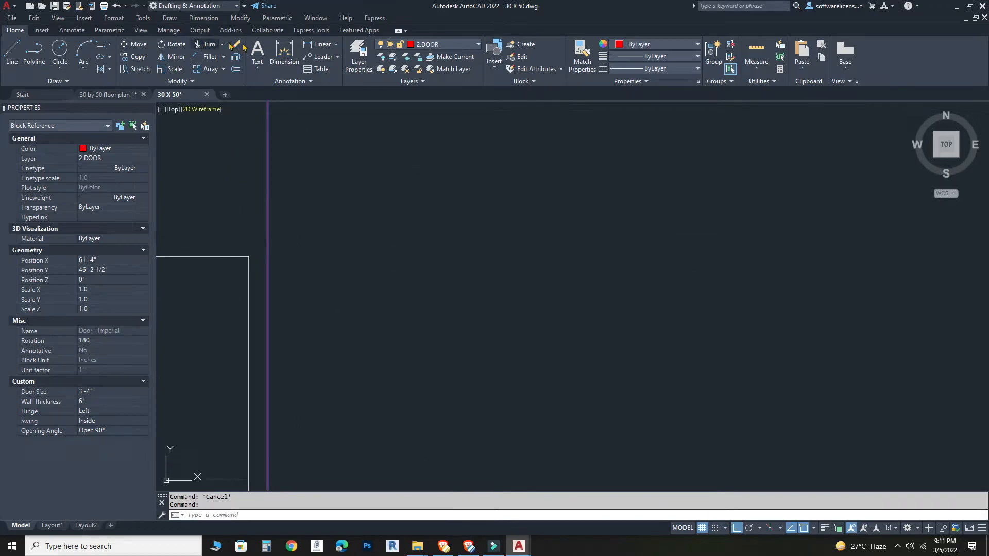
click(135, 45)
scroll(264, 264, down, 3)
scroll(251, 349, up, 10)
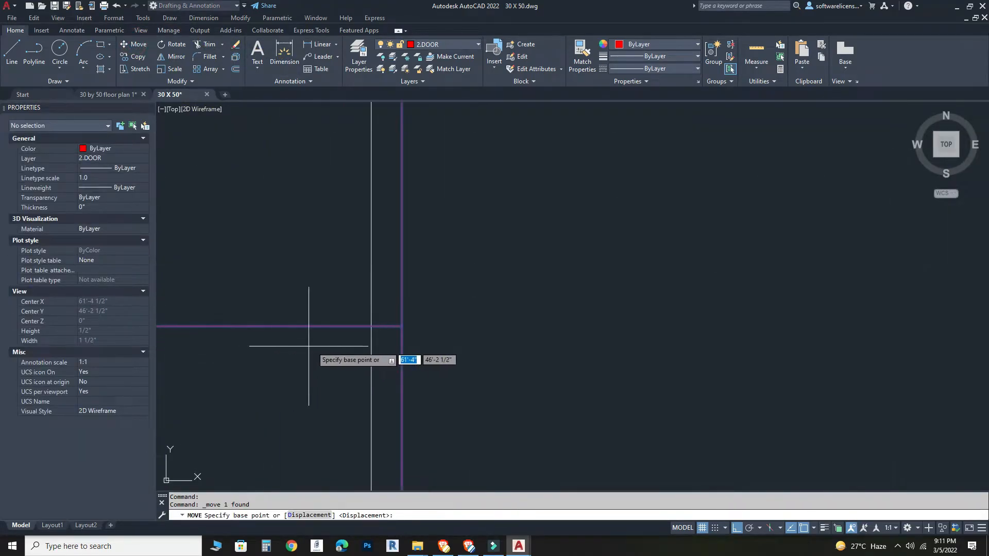
click(404, 326)
click(373, 329)
scroll(435, 334, down, 9)
scroll(426, 327, down, 5)
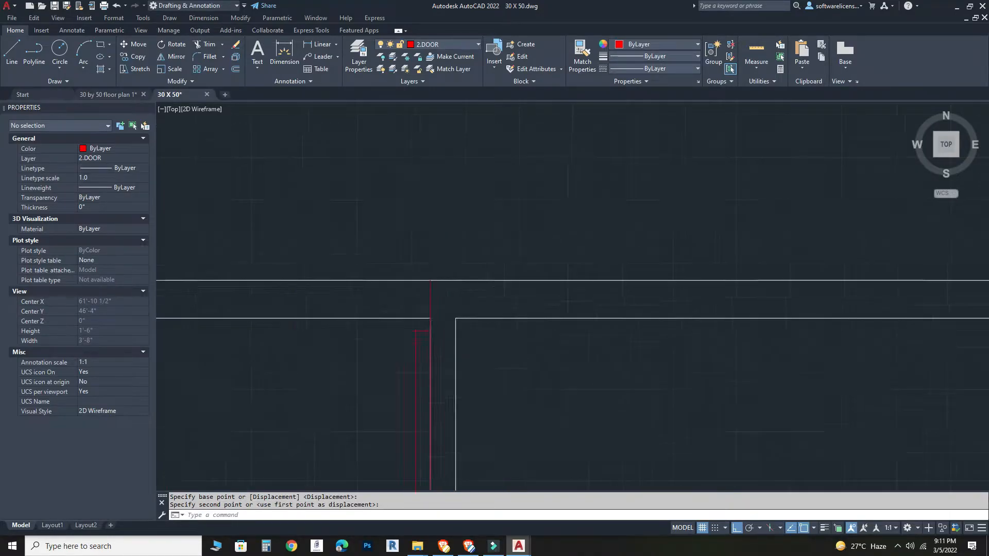
Step: Trim both lines of the left bedroom's upper wall between the two sides of the door
middle_drag(396, 348, 501, 238)
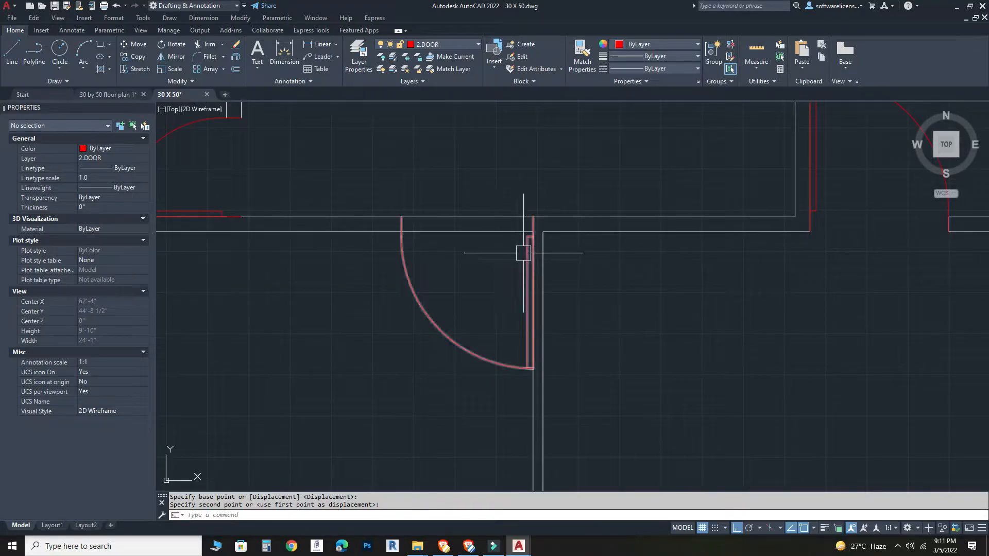
text(tr)
key(Return)
click(497, 176)
click(483, 276)
scroll(484, 276, down, 3)
scroll(640, 276, down, 5)
key(Escape)
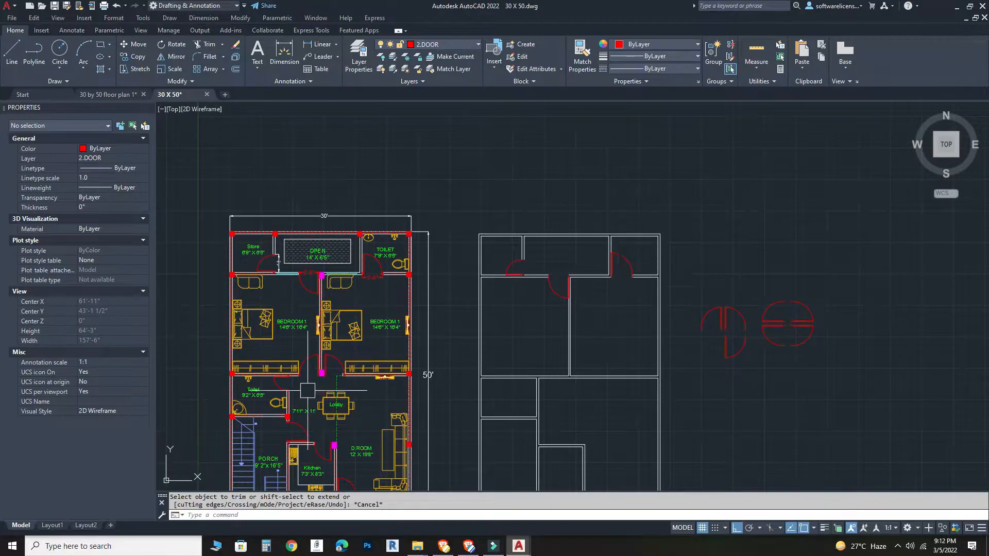
Step: Dimension the offset from the bedroom partition's right line to the lower magenta column's right edge in the reference plan, and erase the dimension
scroll(310, 390, up, 5)
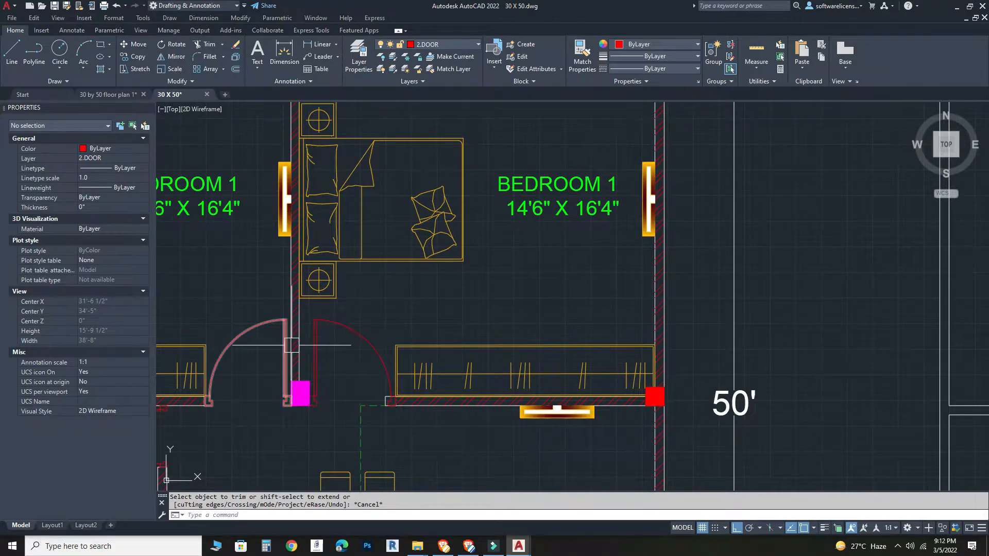
scroll(300, 384, up, 4)
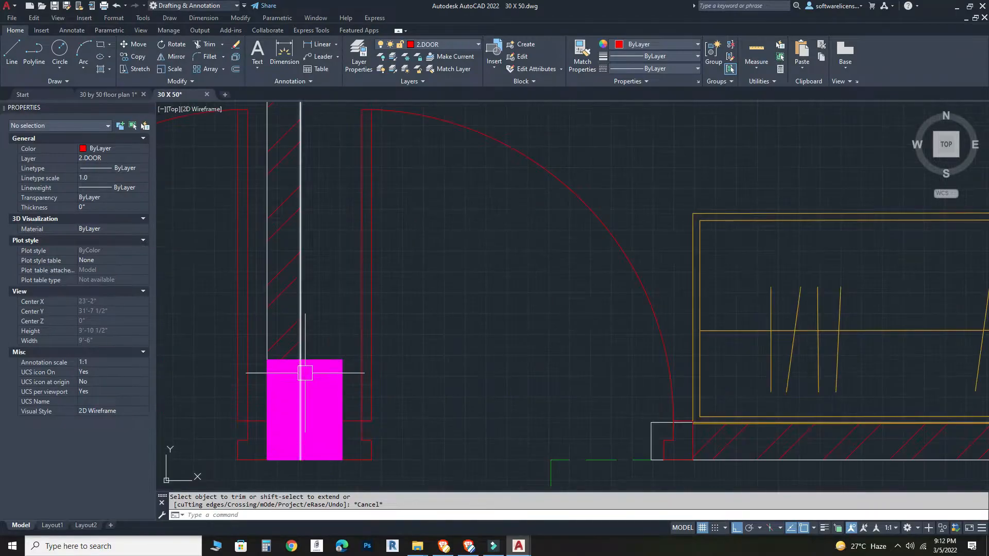
click(283, 54)
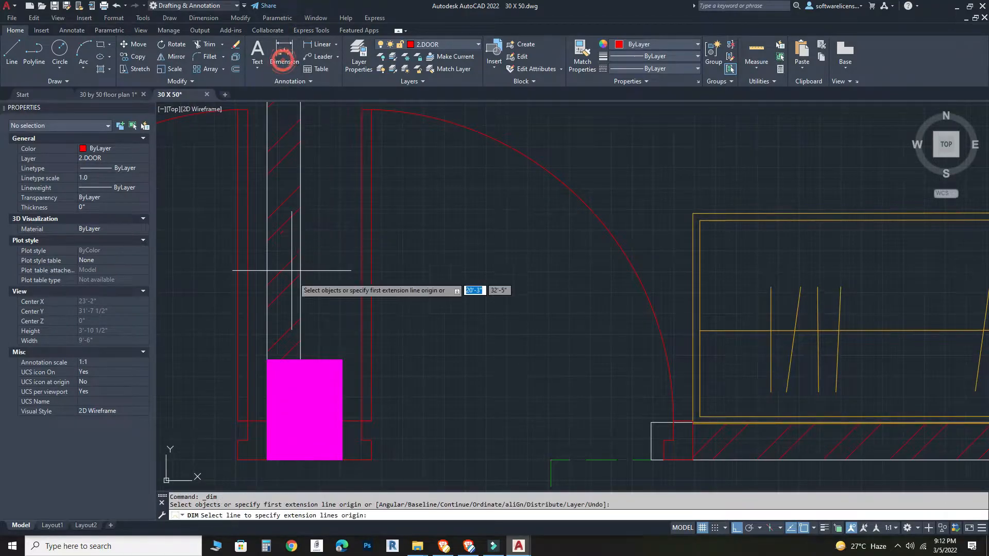
click(300, 359)
click(342, 359)
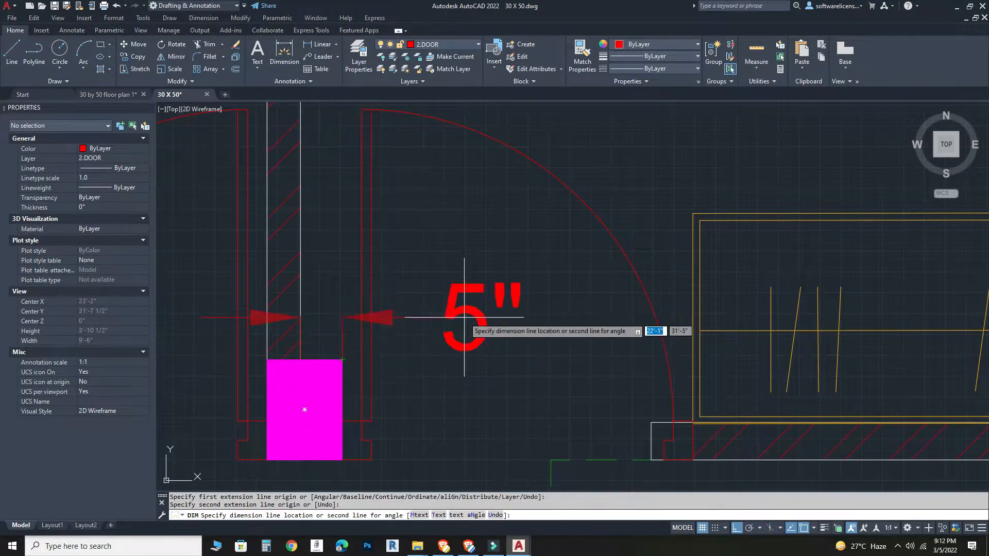
click(355, 318)
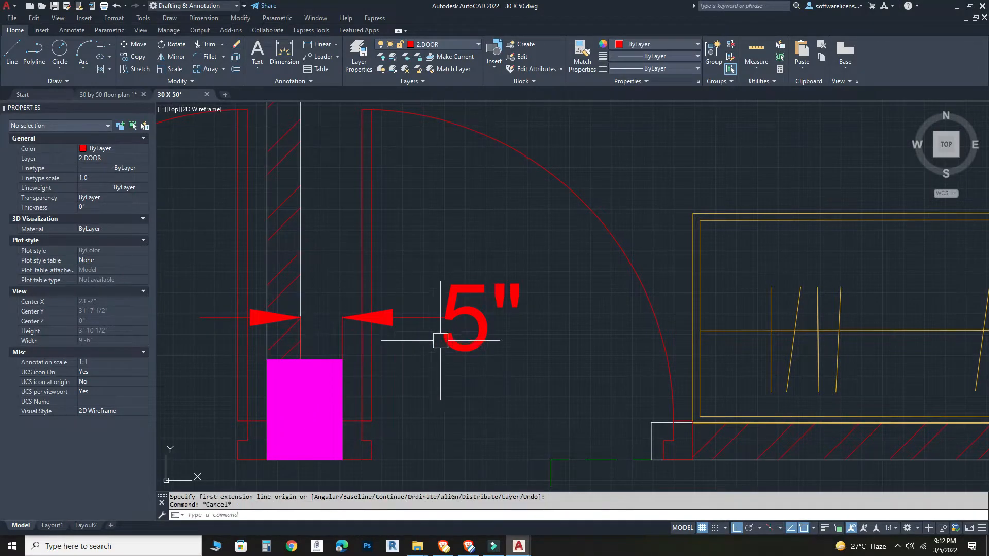
key(Escape)
click(421, 320)
key(Delete)
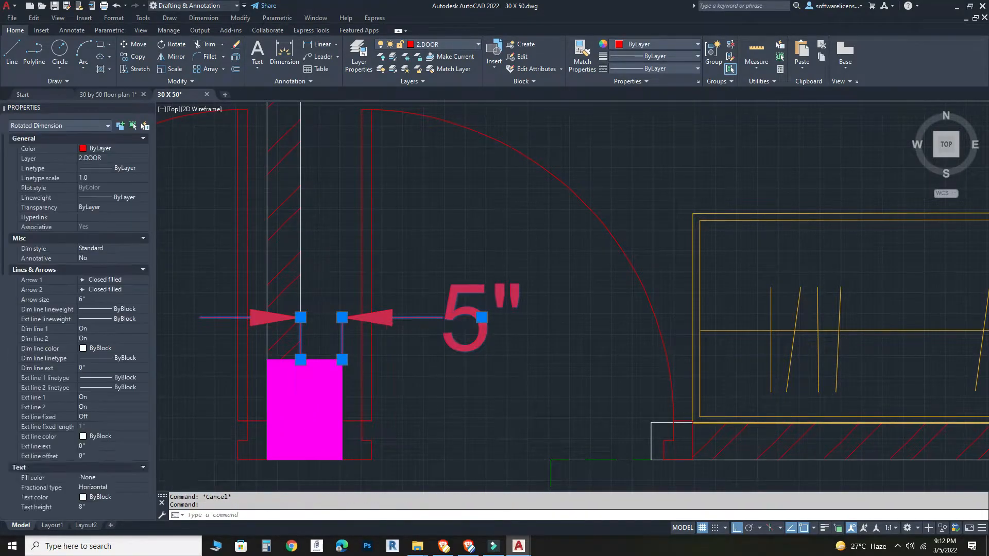
Step: Dimension the width of the left bedroom's lower door opening, beside the magenta column, in the reference plan
scroll(470, 326, down, 5)
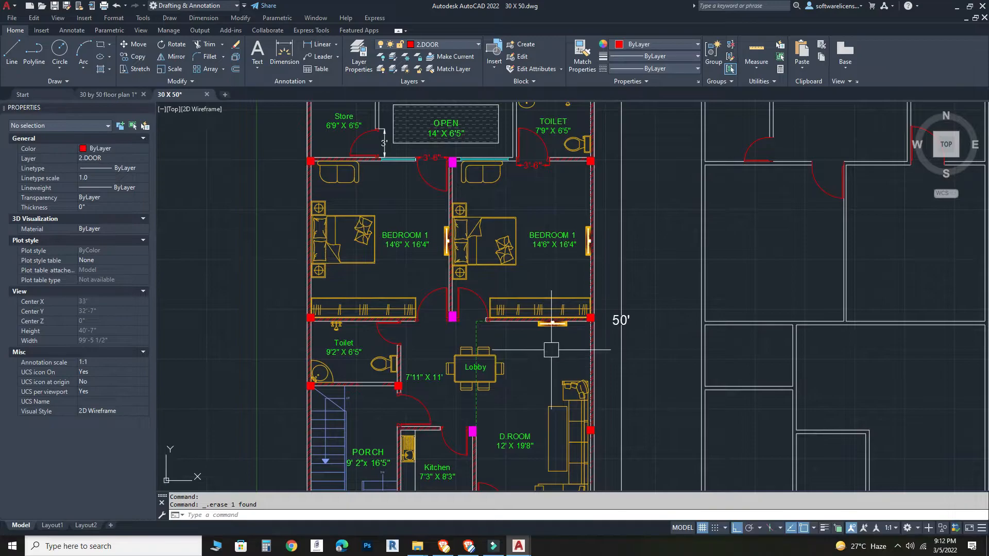
scroll(551, 349, down, 2)
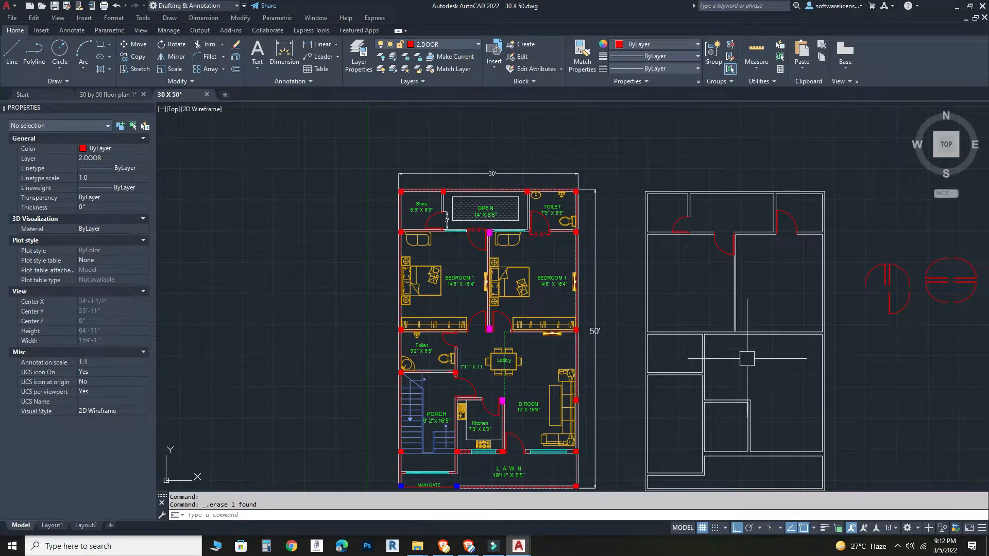
scroll(450, 319, up, 4)
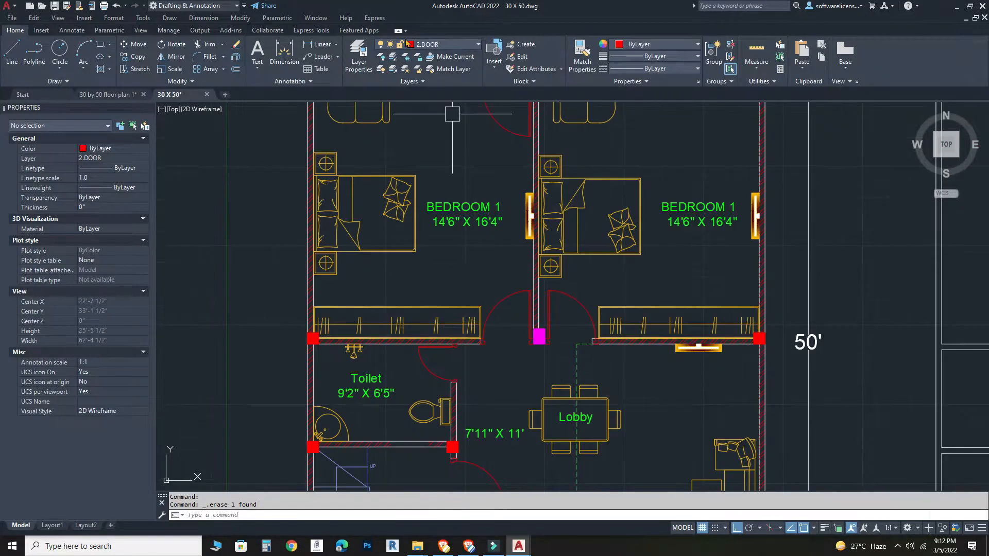
click(285, 51)
scroll(494, 342, up, 6)
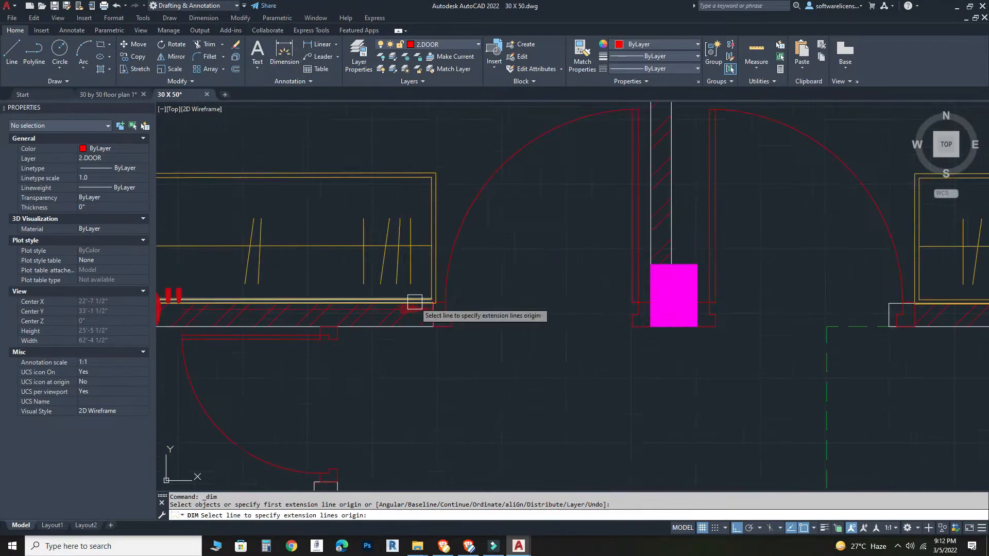
click(434, 326)
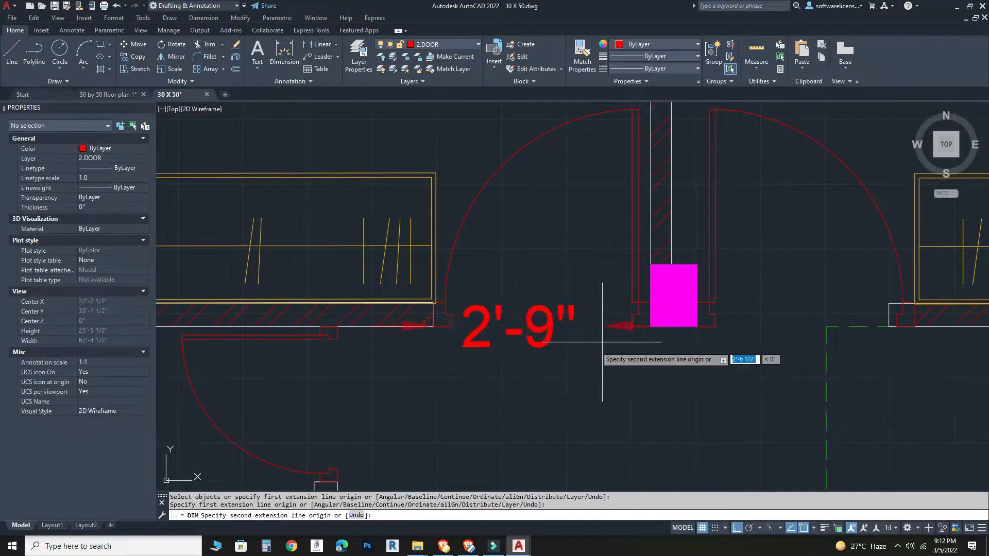
scroll(661, 361, down, 6)
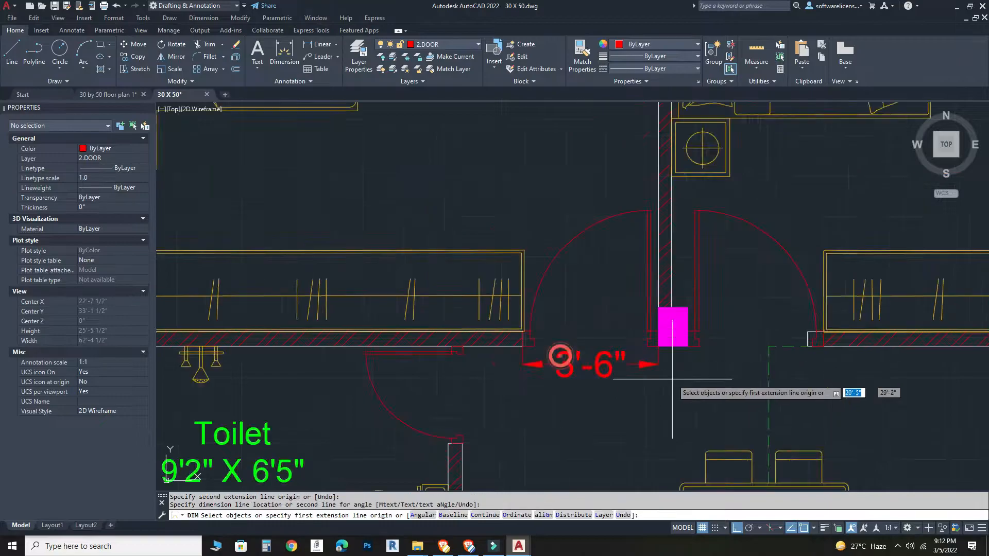
key(Escape)
Step: Mirror the left bedroom's upper door block across a horizontal line through the partition wall's midpoint, keeping the original
scroll(693, 373, down, 2)
mouse_move(693, 373)
middle_down()
mouse_move(515, 363)
mouse_move(423, 340)
middle_up()
click(777, 203)
middle_drag(624, 129, 382, 120)
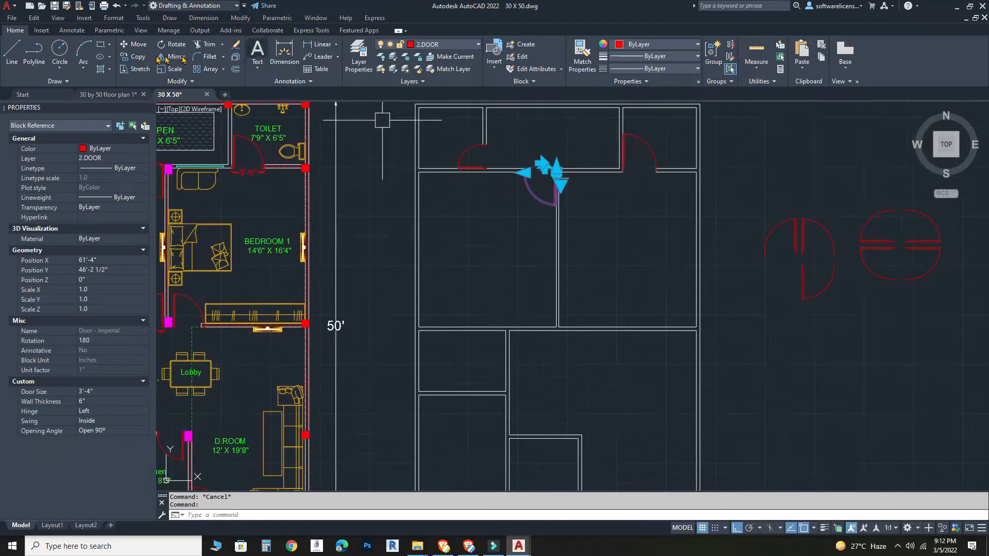
click(170, 57)
scroll(535, 228, up, 2)
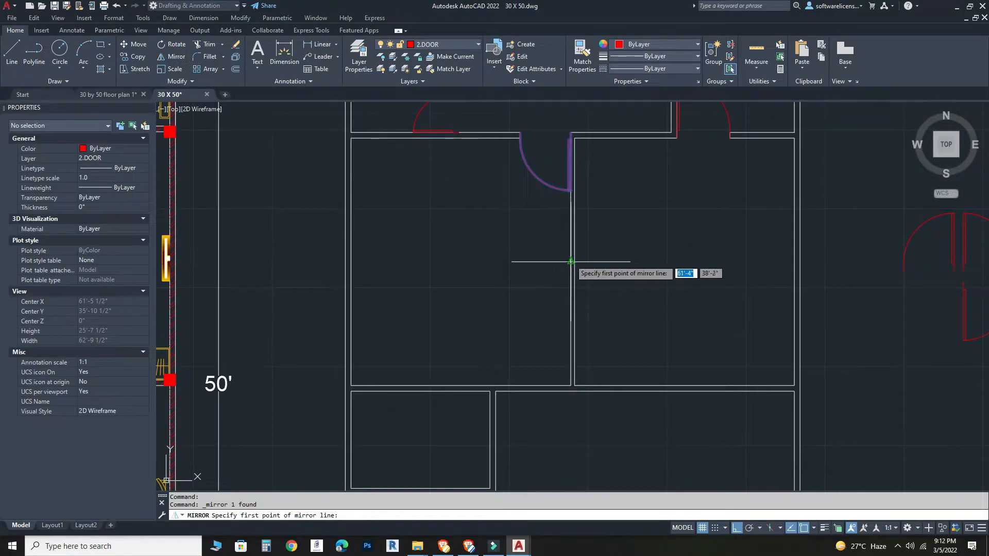
click(571, 262)
click(650, 266)
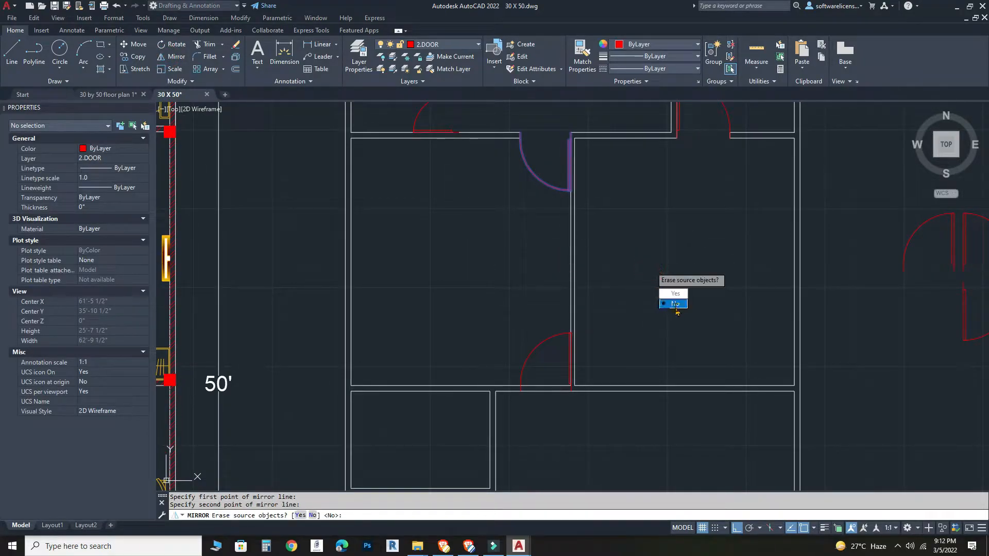
click(676, 305)
Step: Trim both lines of the left bedroom's lower wall between the two sides of the mirrored door
scroll(570, 368, up, 4)
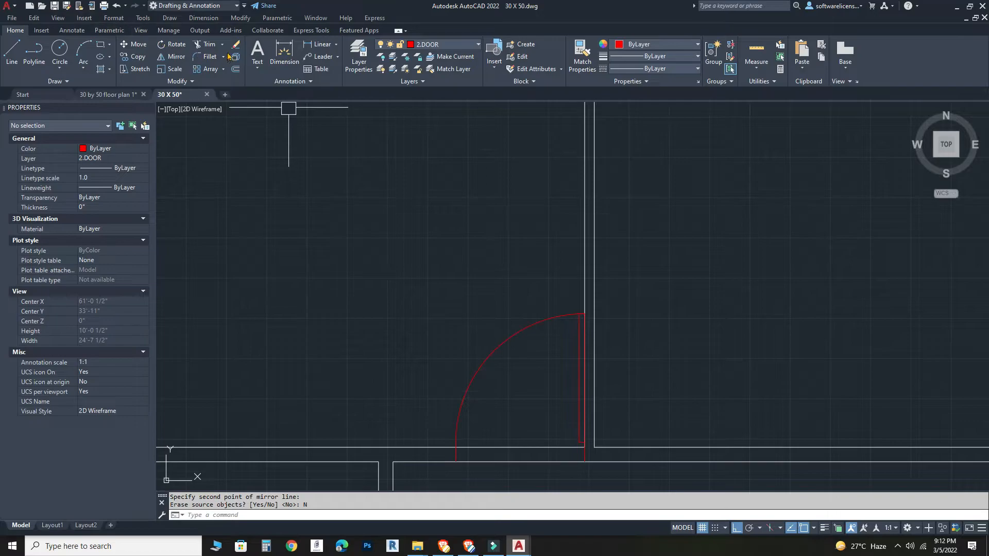
click(201, 46)
click(520, 413)
click(510, 470)
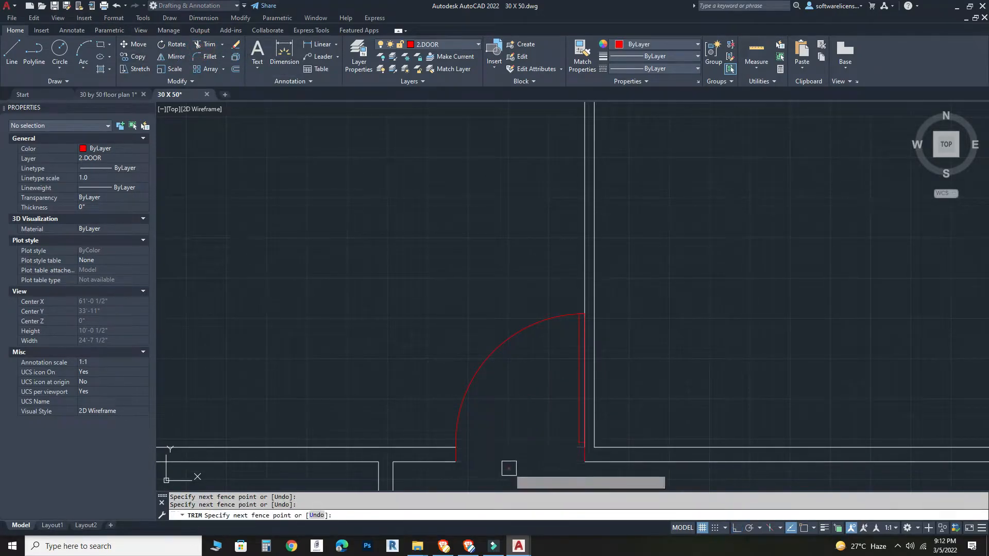
key(Escape)
Step: Mirror the left bedroom's lower door block into the right bedroom across a vertical line through the top outer wall's midpoint, keeping the original
scroll(714, 387, down, 5)
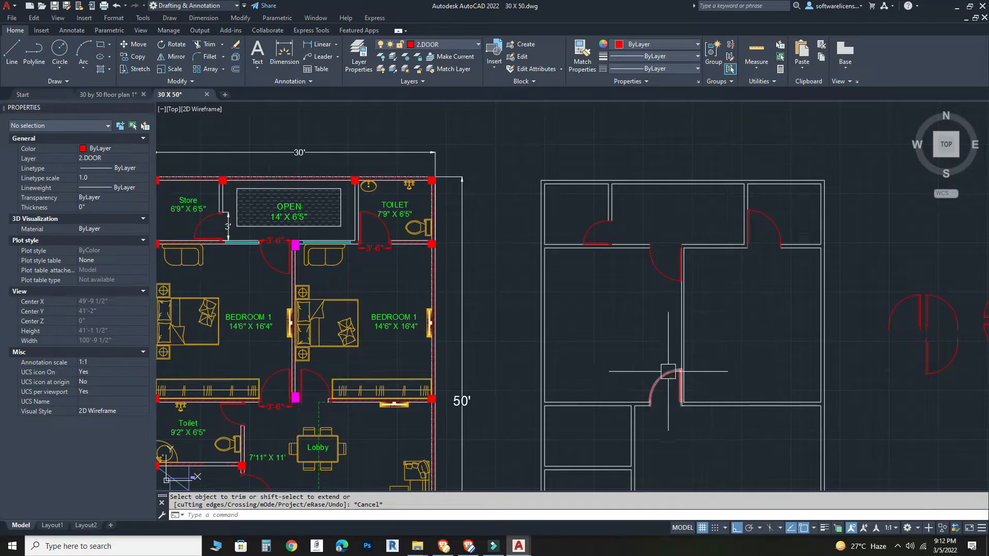
click(665, 371)
scroll(665, 372, up, 5)
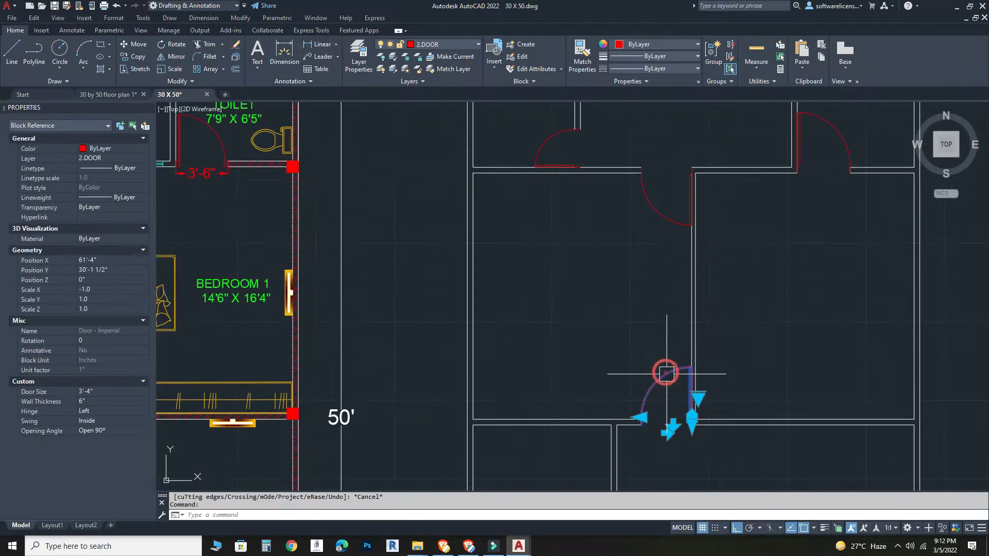
click(164, 63)
scroll(392, 319, up, 2)
middle_drag(444, 289, 444, 372)
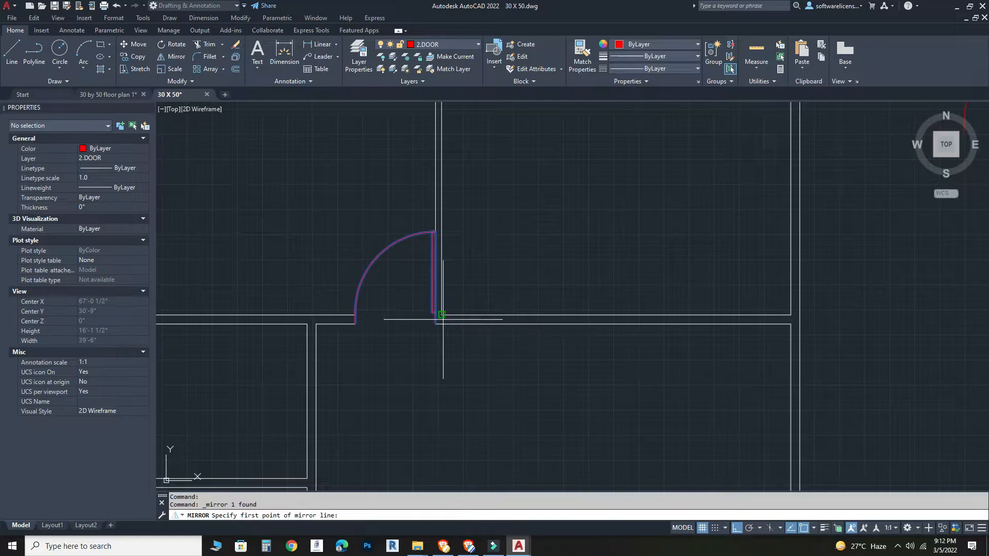
scroll(444, 372, down, 4)
scroll(420, 258, up, 5)
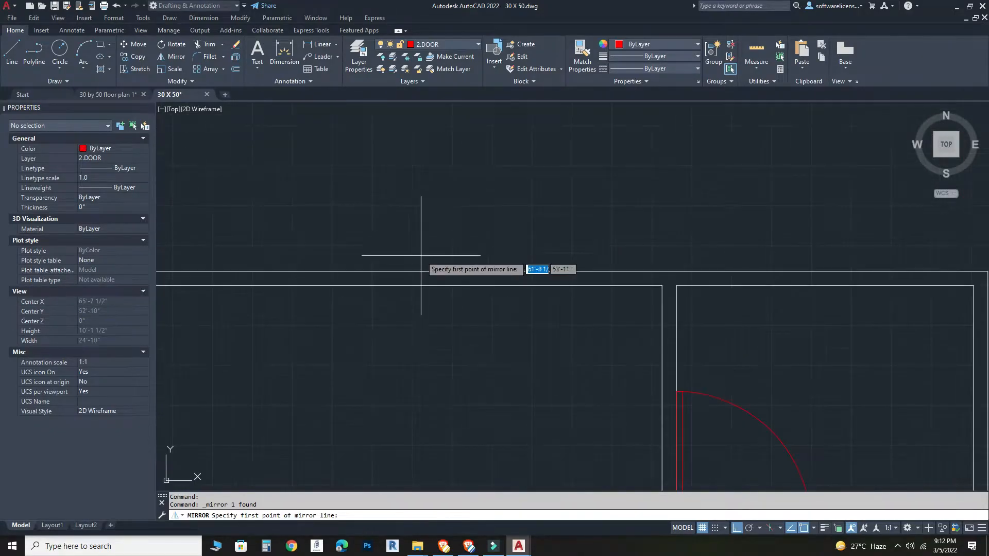
click(408, 271)
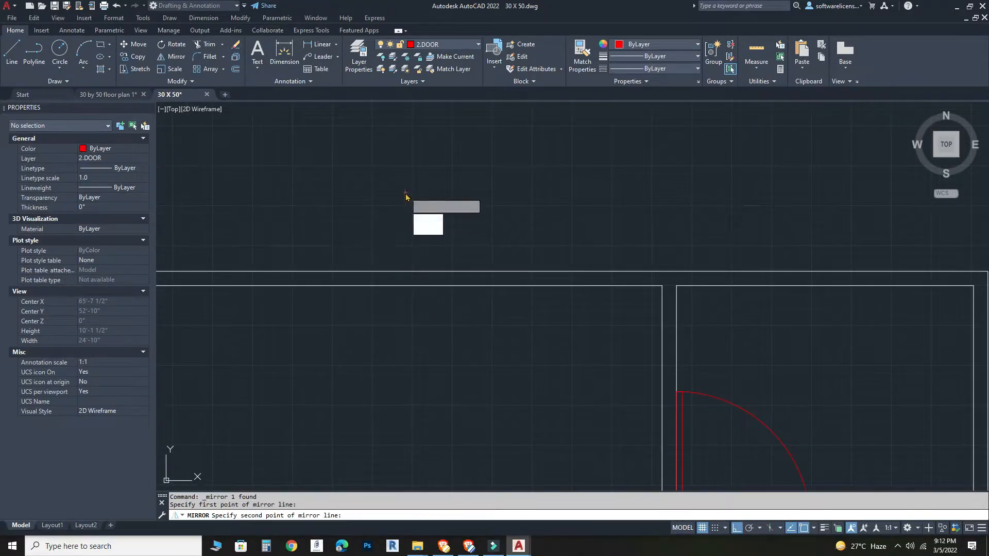
key(Return)
Step: Trim both lines of the right bedroom's lower wall between the two sides of its door
scroll(432, 268, down, 4)
middle_drag(443, 325, 381, 103)
middle_drag(367, 368, 376, 302)
scroll(375, 302, up, 4)
scroll(381, 309, up, 2)
text(tr)
key(Return)
click(425, 281)
click(426, 402)
scroll(438, 391, down, 4)
key(Escape)
Step: Move the right bedroom's lower door block 6" to the right, away from the partition wall
scroll(445, 393, down, 5)
scroll(456, 267, up, 5)
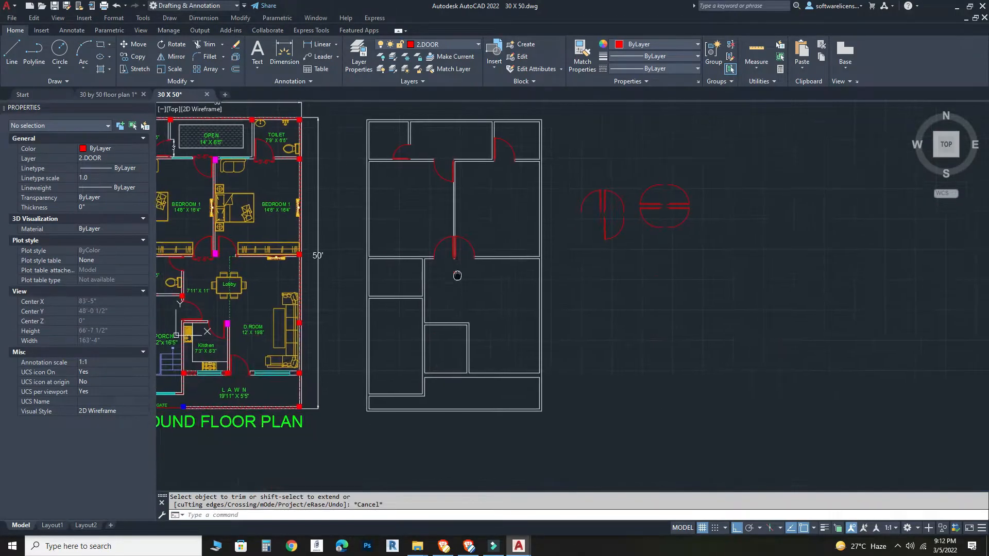
scroll(456, 267, up, 2)
click(508, 153)
middle_drag(508, 153, 440, 262)
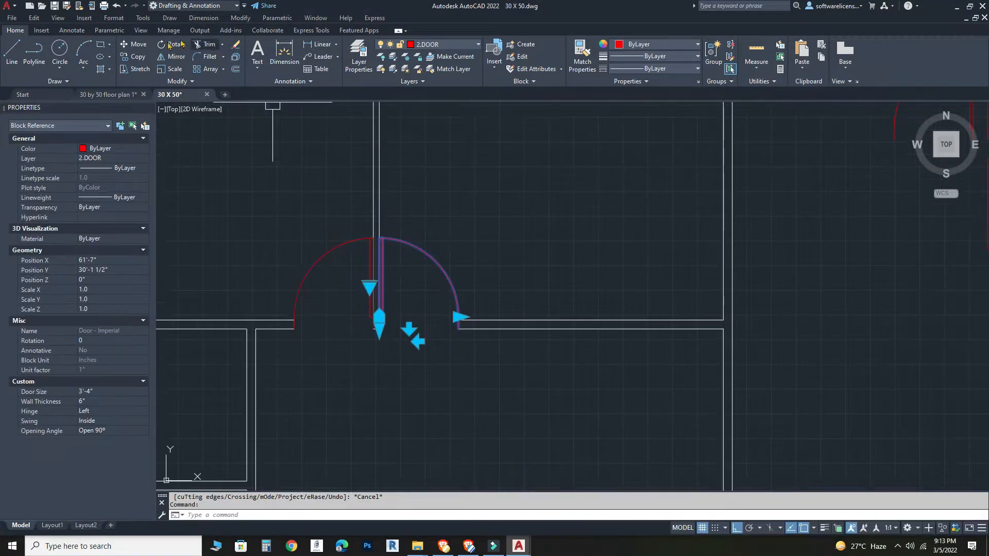
click(136, 44)
click(455, 180)
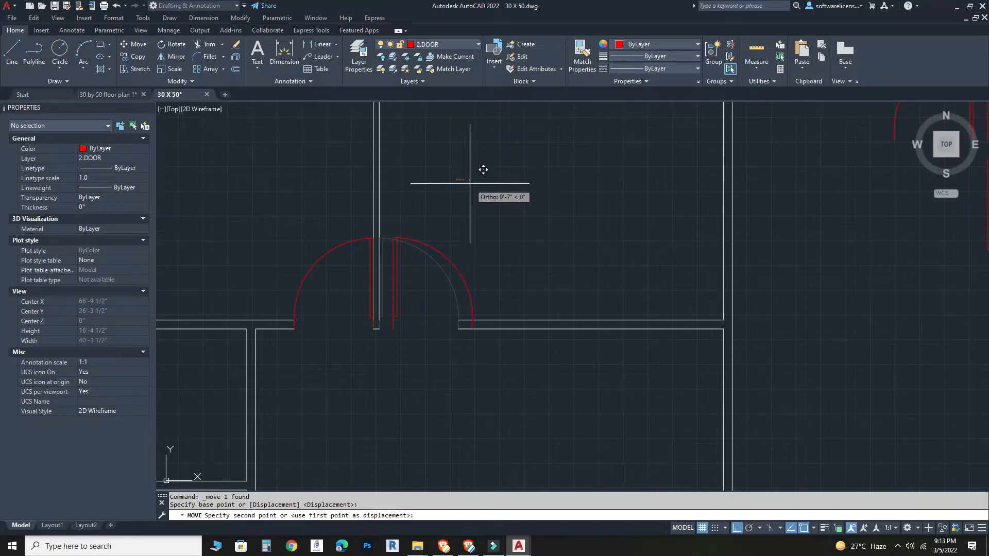
text(6)
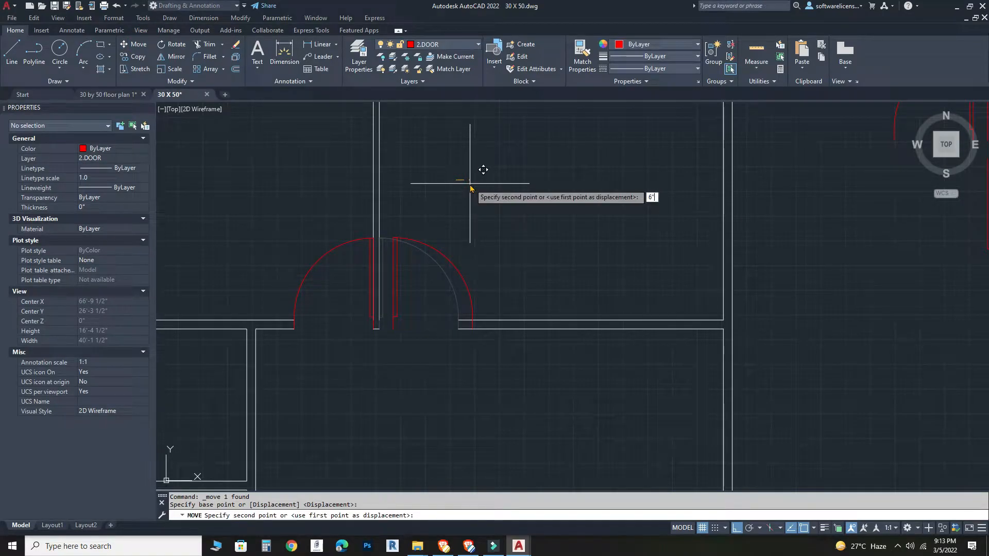
key(Return)
scroll(457, 214, down, 5)
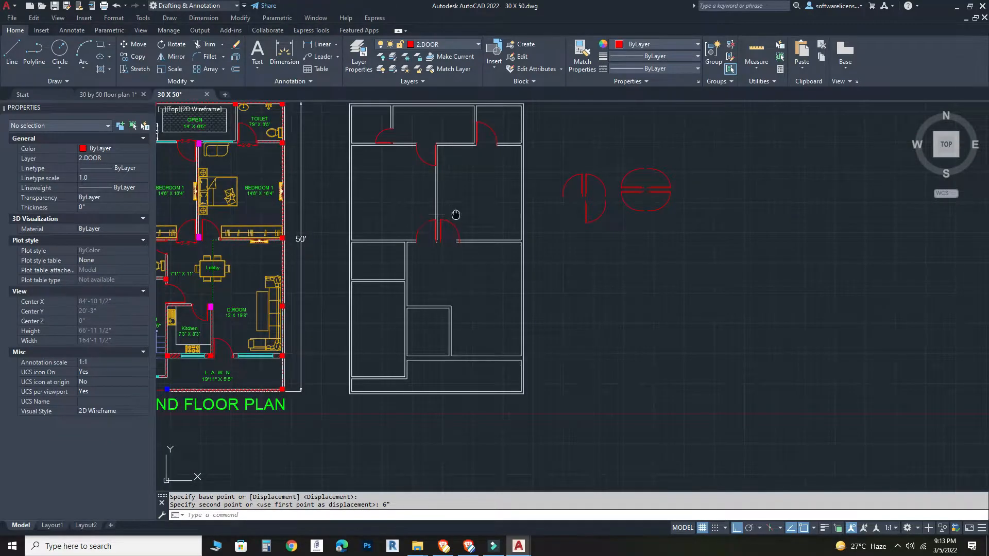
Step: Dimension the offset from the bedroom partition's right line to the lower magenta column's right edge in the reference plan
scroll(453, 258, up, 3)
scroll(411, 278, down, 1)
middle_drag(411, 279, 596, 331)
scroll(263, 319, up, 4)
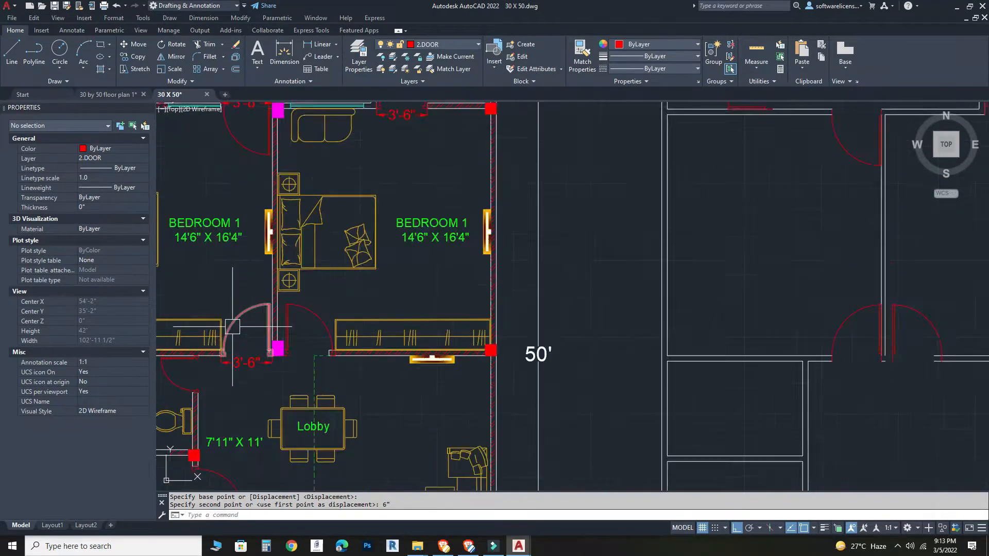
click(285, 51)
scroll(329, 312, up, 4)
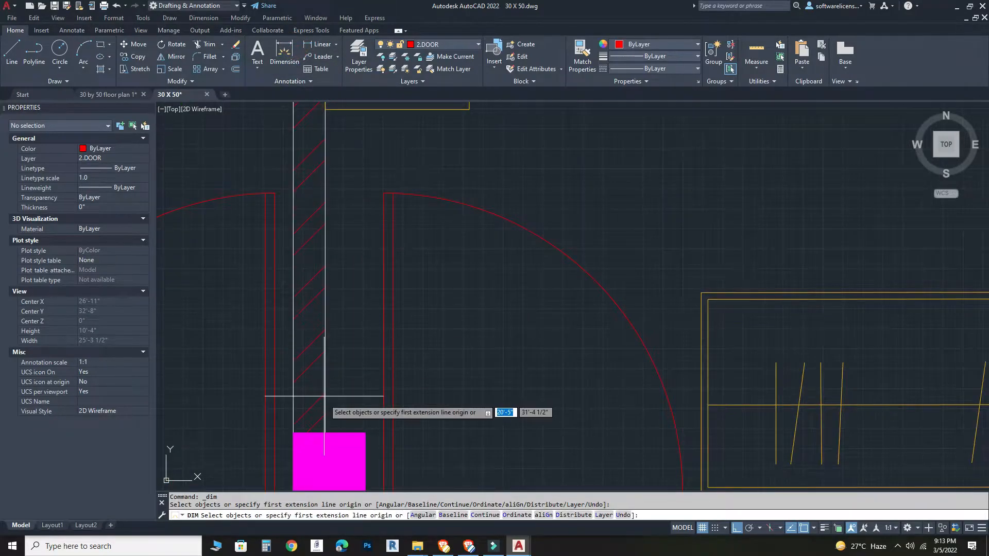
click(325, 430)
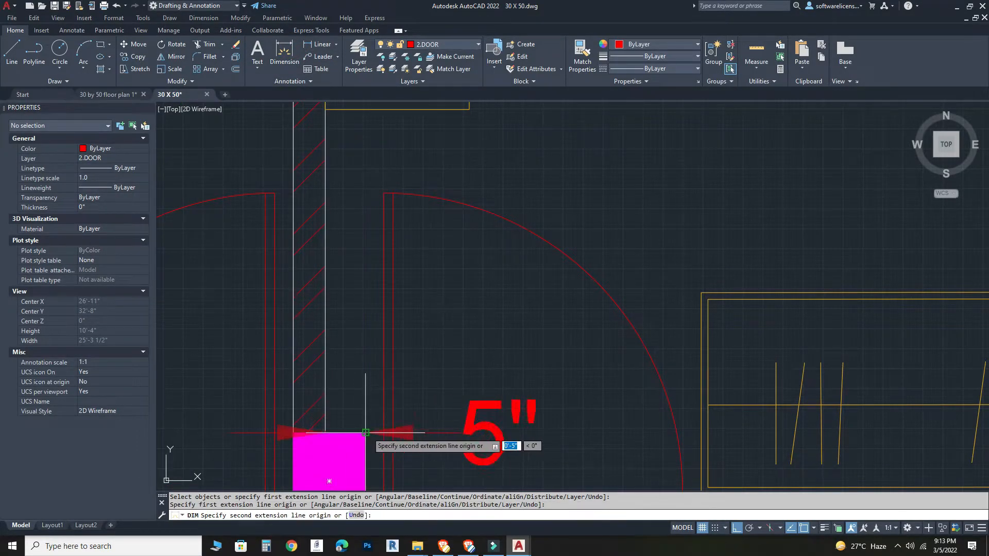
click(366, 432)
click(467, 384)
scroll(567, 388, down, 8)
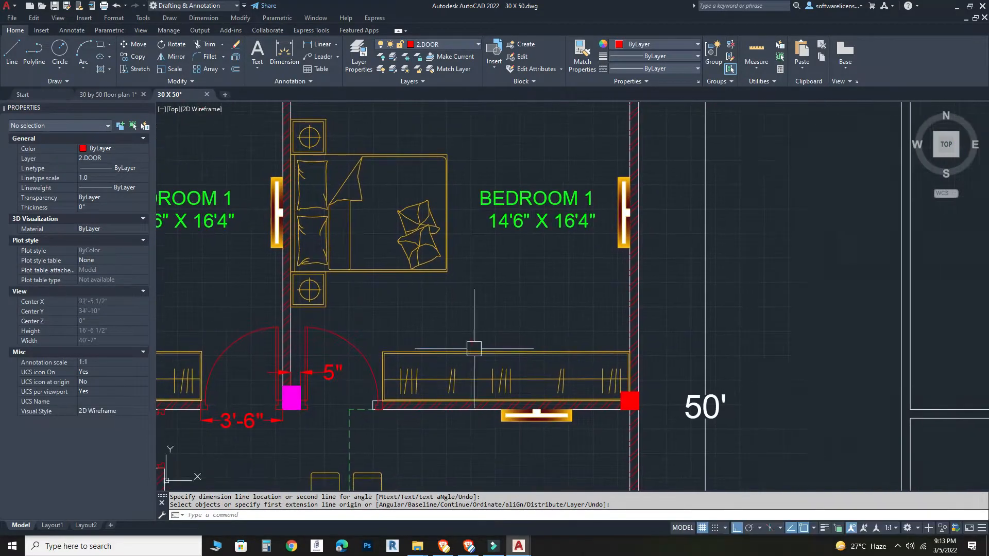
Step: Try moving the right bedroom's lower door block 1' to the left, and undo the move
scroll(766, 367, up, 4)
click(870, 278)
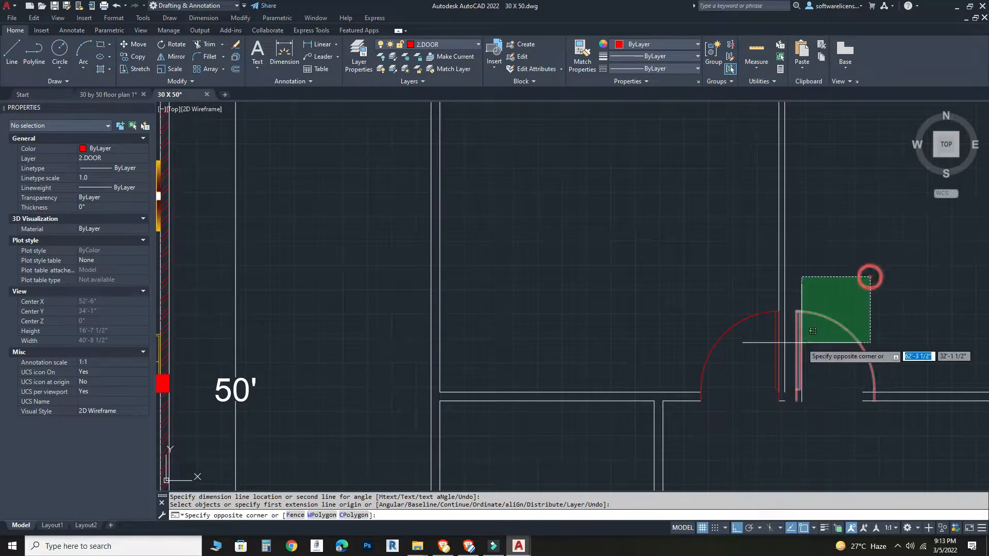
click(800, 343)
click(135, 44)
click(869, 237)
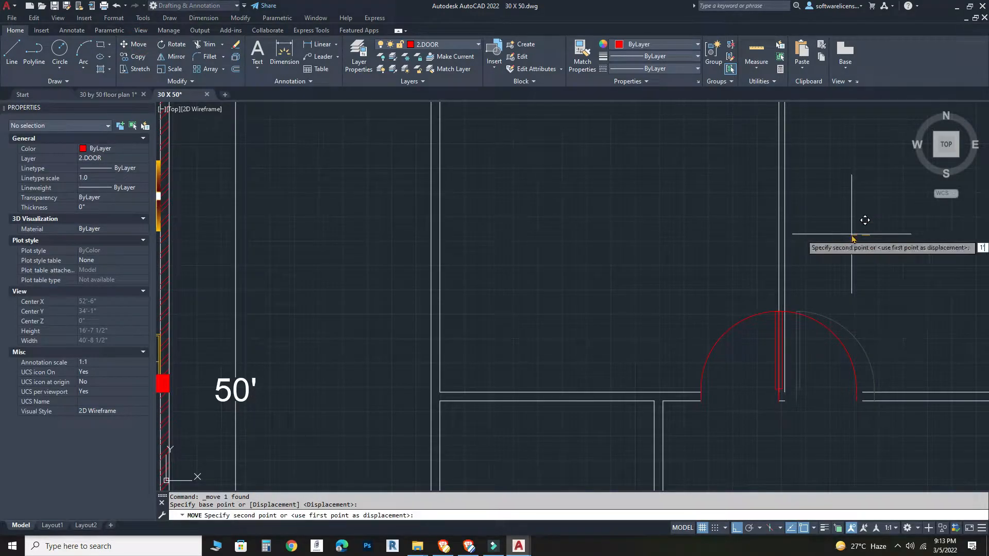
key(Return)
click(817, 324)
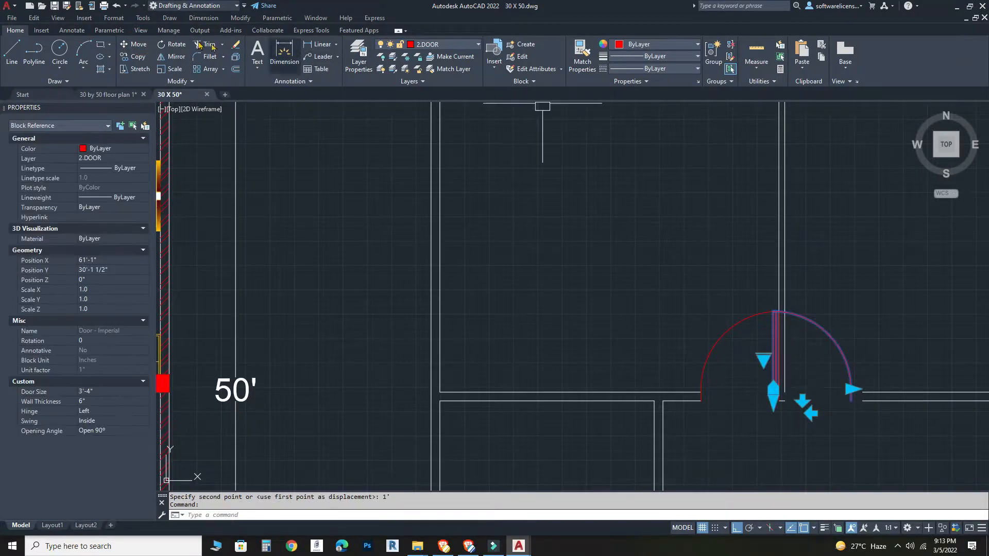
key(ctrl+z)
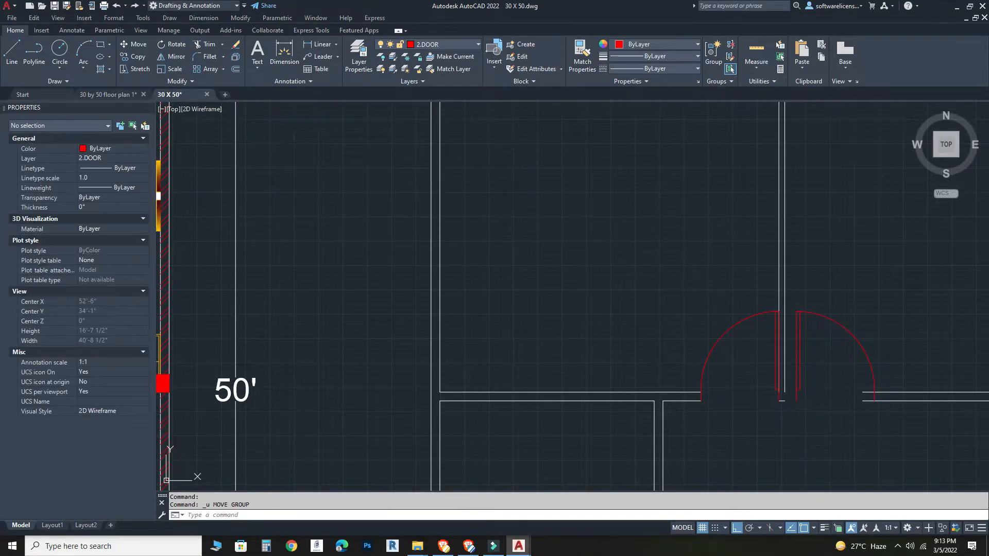
Step: Move the right bedroom's lower door block 1" to the left, closer to the partition wall
key(ctrl+z)
scroll(521, 248, down, 10)
middle_drag(886, 257, 453, 229)
scroll(453, 219, up, 5)
click(481, 224)
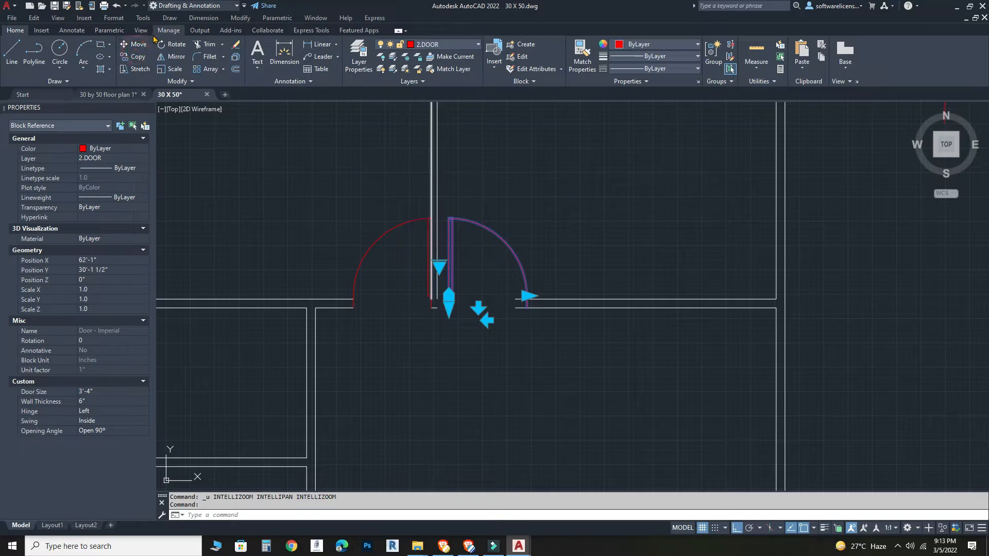
click(139, 45)
click(646, 172)
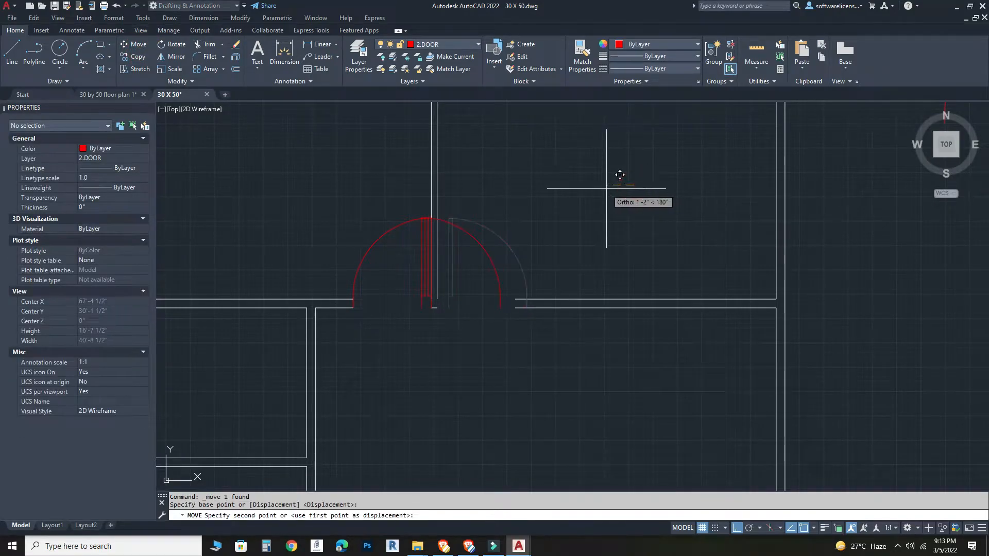
text(1")
key(Return)
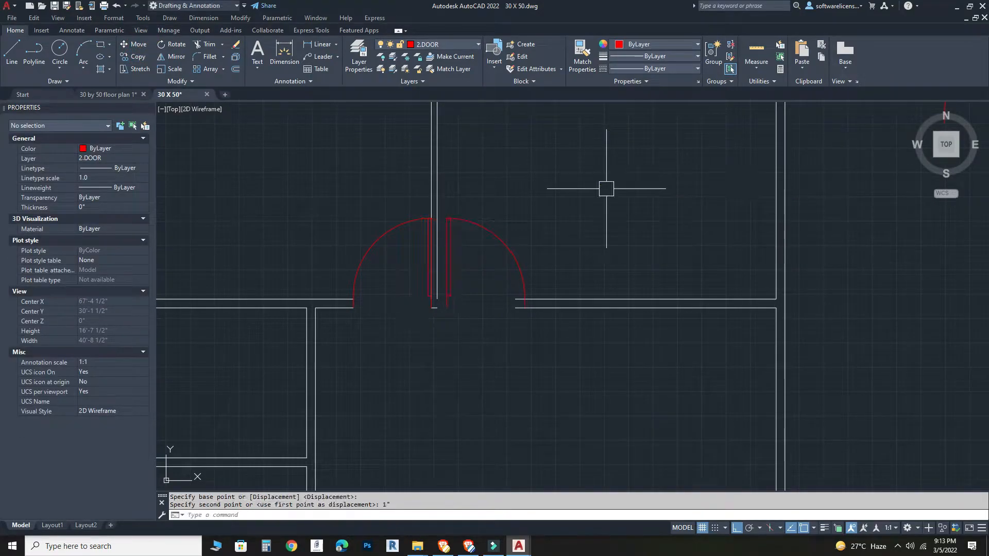
Step: Draw two short lines extending the partition's lower wall ends to the hinge side of the right bedroom's door
scroll(450, 261, up, 8)
scroll(437, 336, down, 2)
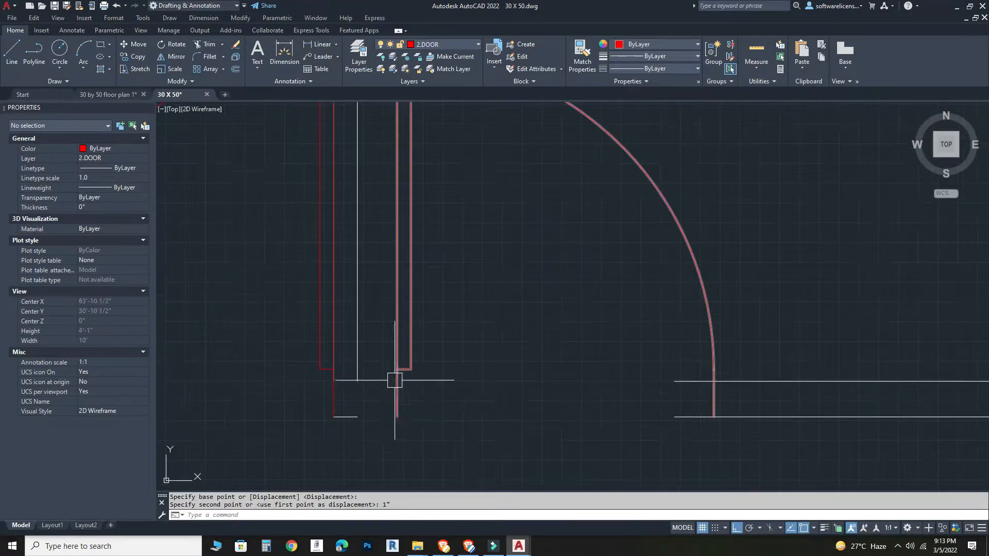
click(9, 61)
click(358, 382)
key(Return)
key(Return)
click(358, 417)
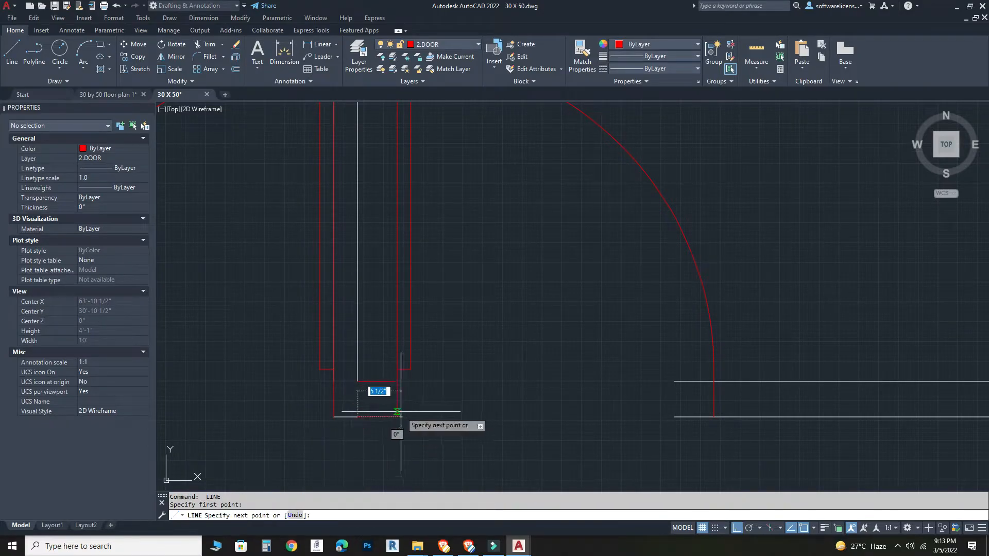
key(Escape)
Step: Match the properties of the two new short lines to the partition's wall line
click(577, 65)
click(376, 383)
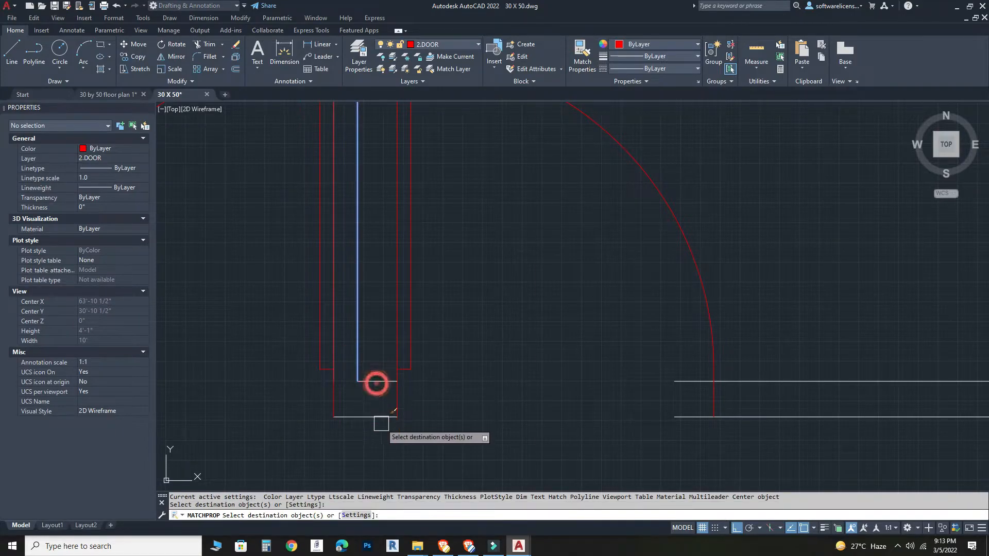
key(Escape)
Step: Shorten both lines of the right bedroom's lower wall so they end at the door's outer side
scroll(495, 418, down, 5)
scroll(526, 418, up, 5)
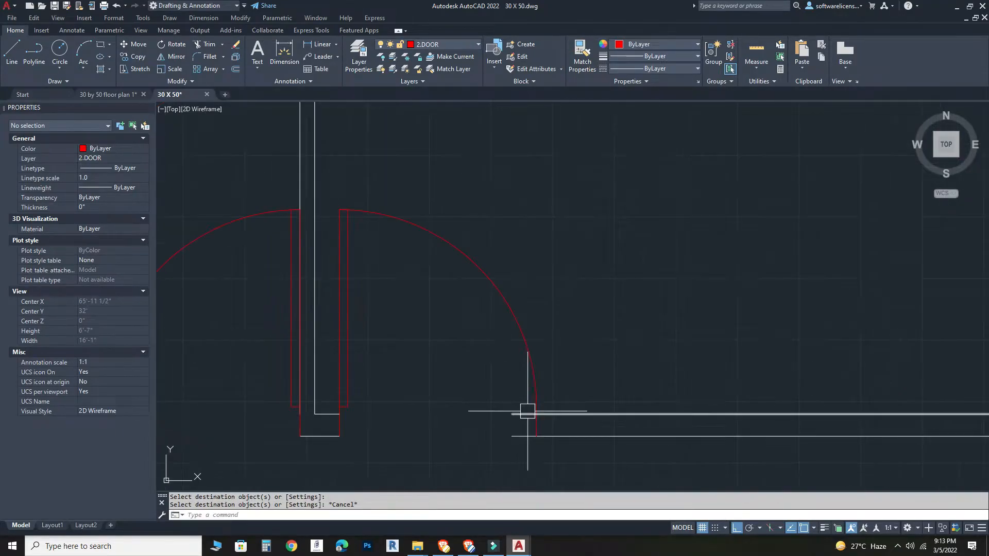
click(526, 414)
click(512, 414)
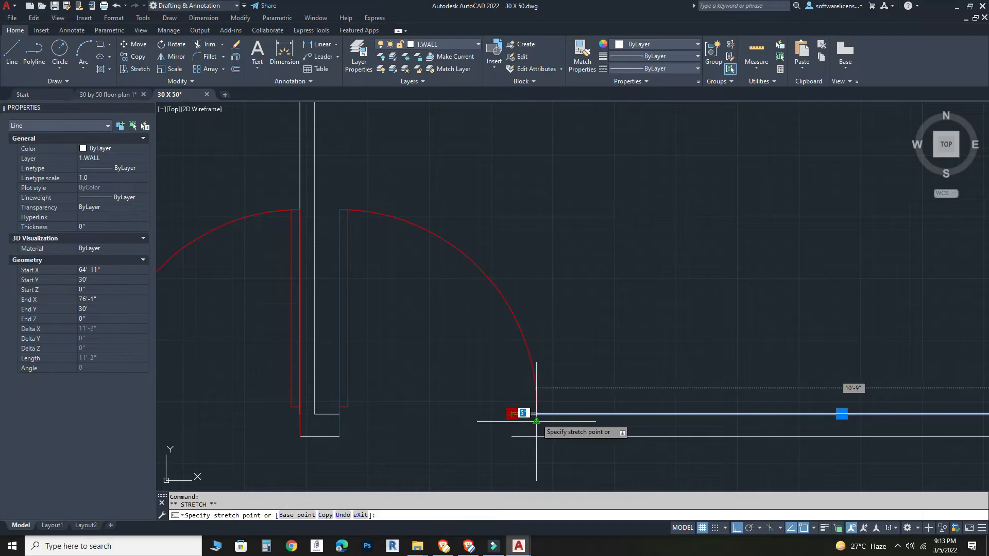
click(536, 421)
click(520, 436)
click(512, 436)
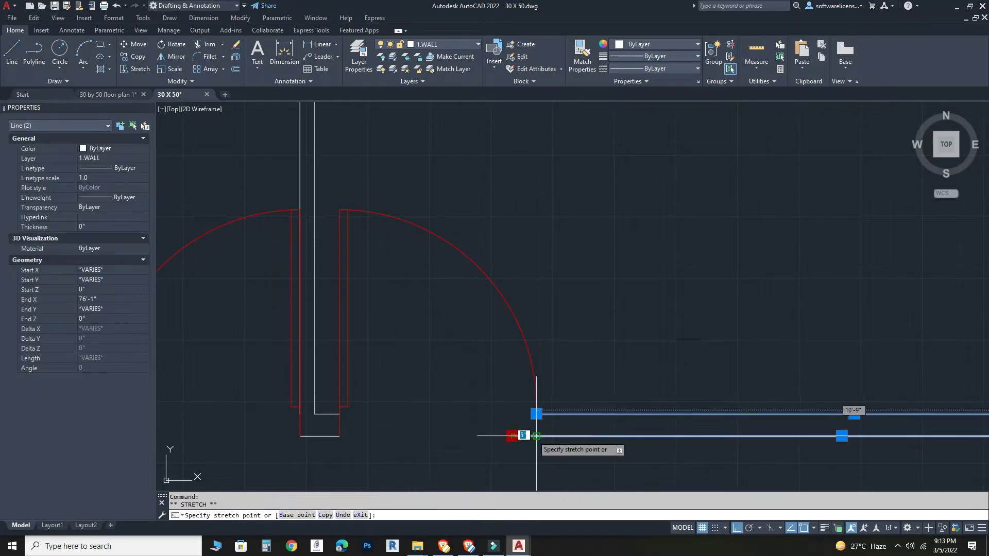
click(537, 437)
scroll(534, 434, down, 8)
key(Escape)
key(Escape)
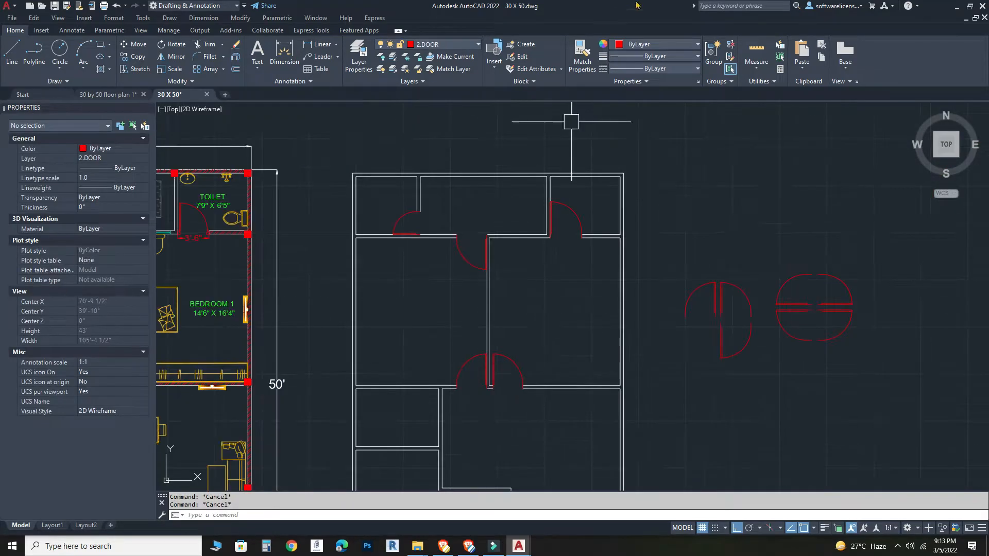
Step: Dimension the door opening of the toilet below the left bedroom in the reference plan
scroll(634, 309, down, 3)
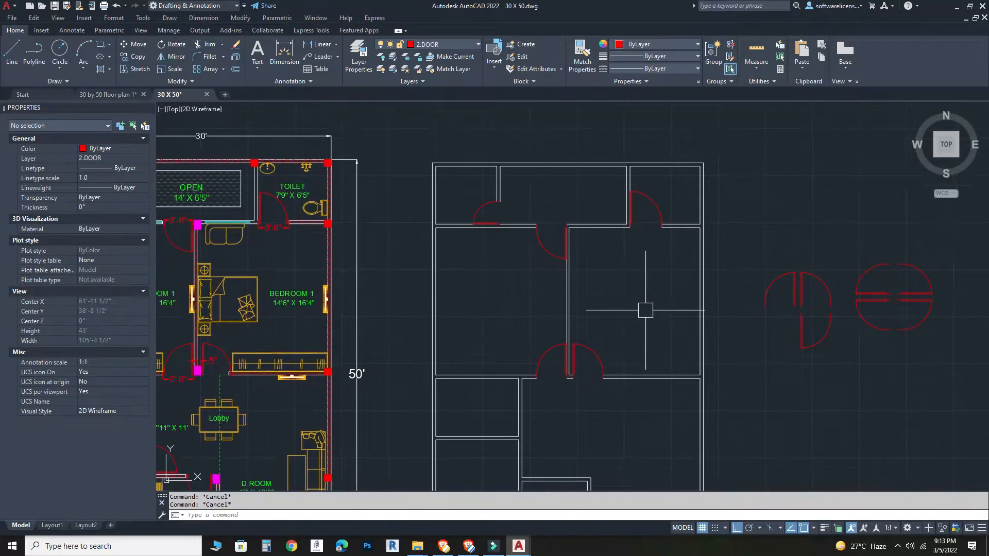
scroll(321, 318, up, 6)
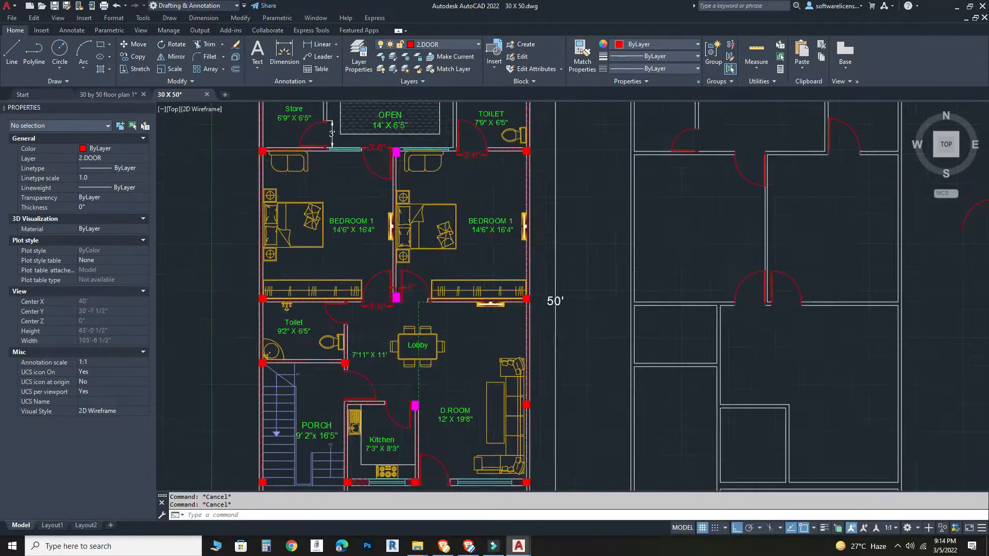
click(273, 62)
scroll(407, 340, up, 4)
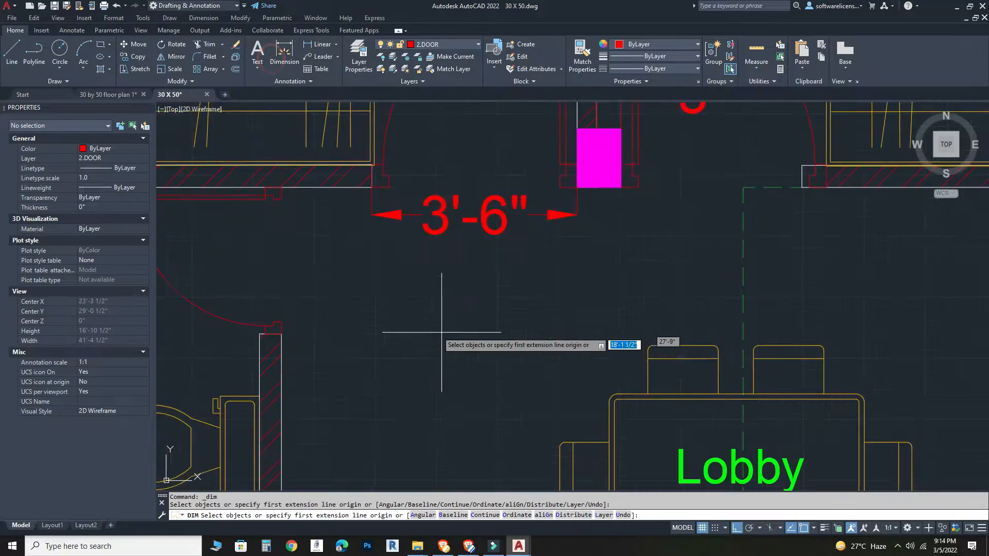
click(282, 189)
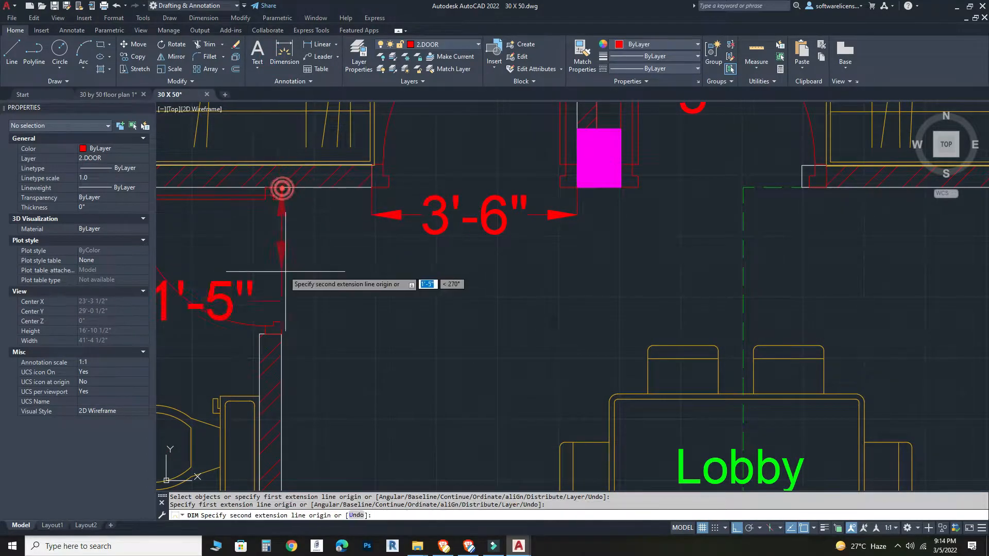
click(279, 334)
click(302, 270)
scroll(301, 270, down, 8)
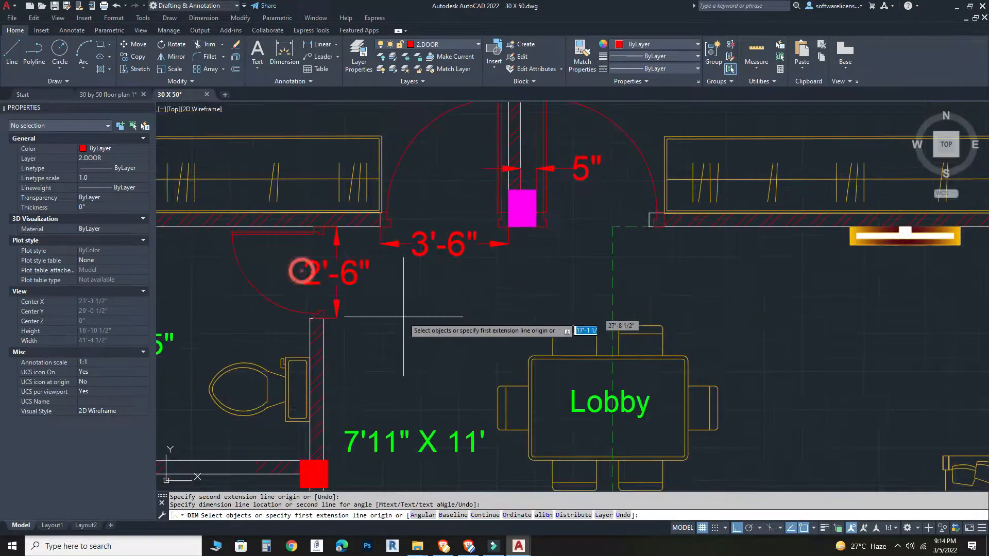
key(Escape)
Step: Mirror the store's door block about a horizontal line through the left bedroom, keeping the original
scroll(761, 216, up, 2)
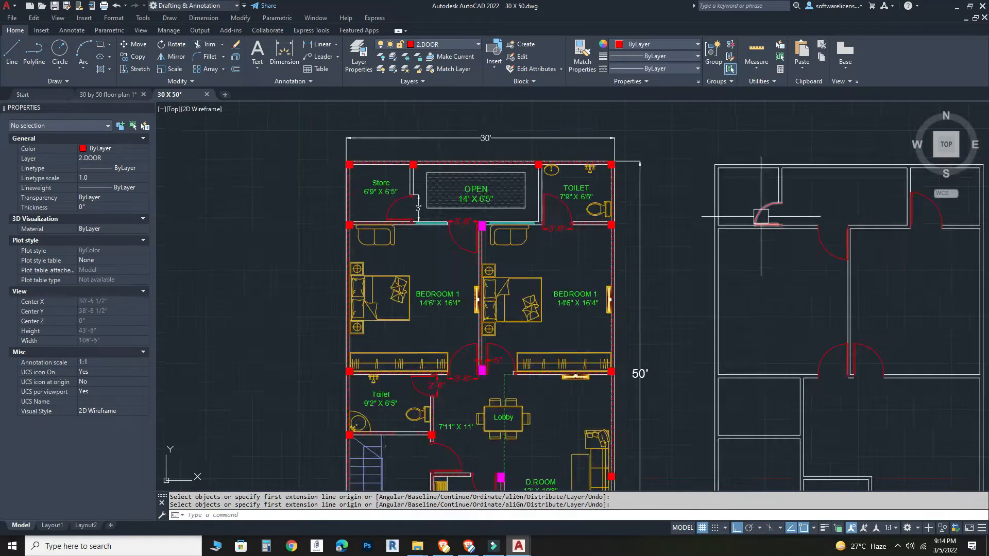
click(761, 214)
middle_drag(696, 327, 619, 294)
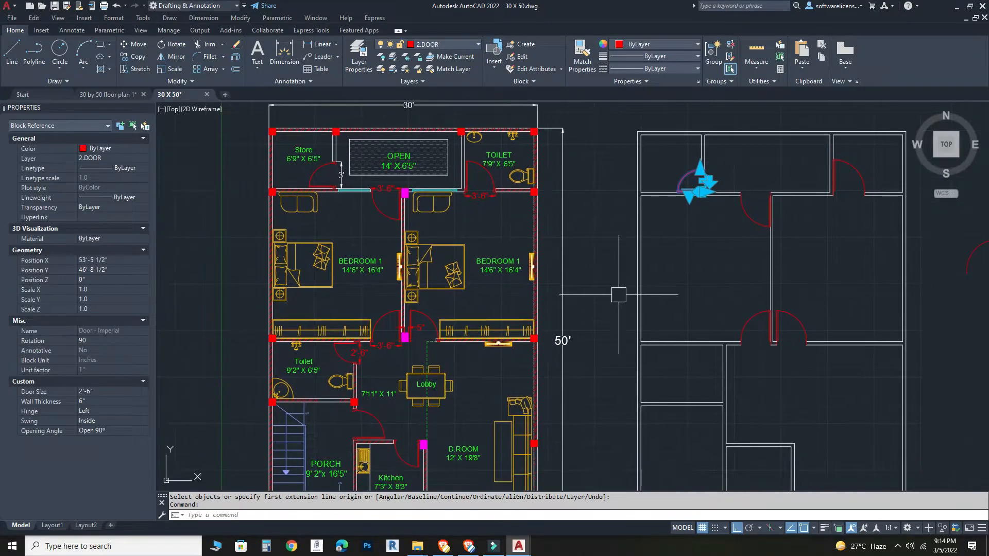
click(165, 57)
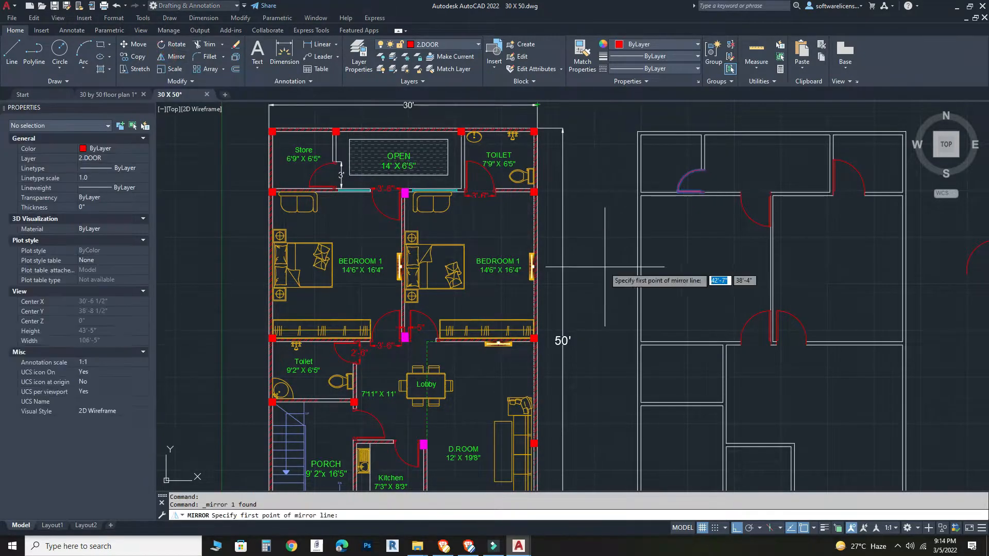
click(735, 261)
click(849, 264)
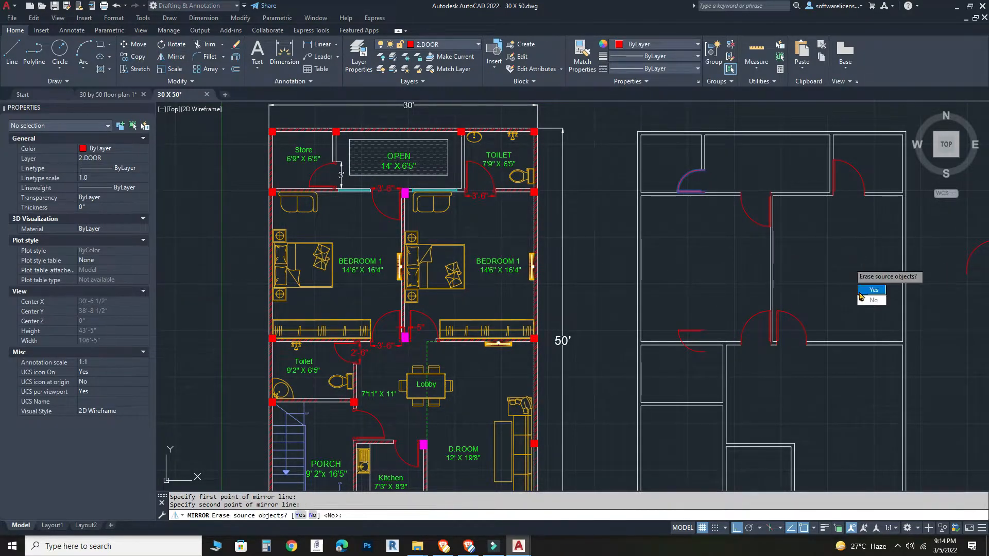
click(869, 299)
Step: Move the mirrored door block by its upper hinge corner to the top of the right wall of the toilet below the left bedroom
scroll(700, 314, up, 2)
click(691, 331)
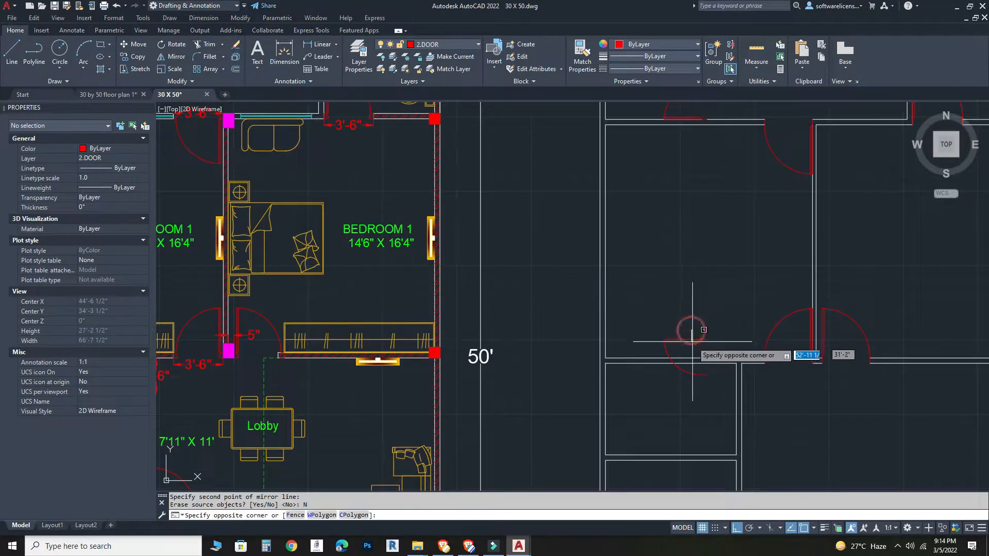
click(689, 344)
click(131, 45)
scroll(555, 331, up, 4)
middle_drag(810, 360, 379, 144)
click(507, 137)
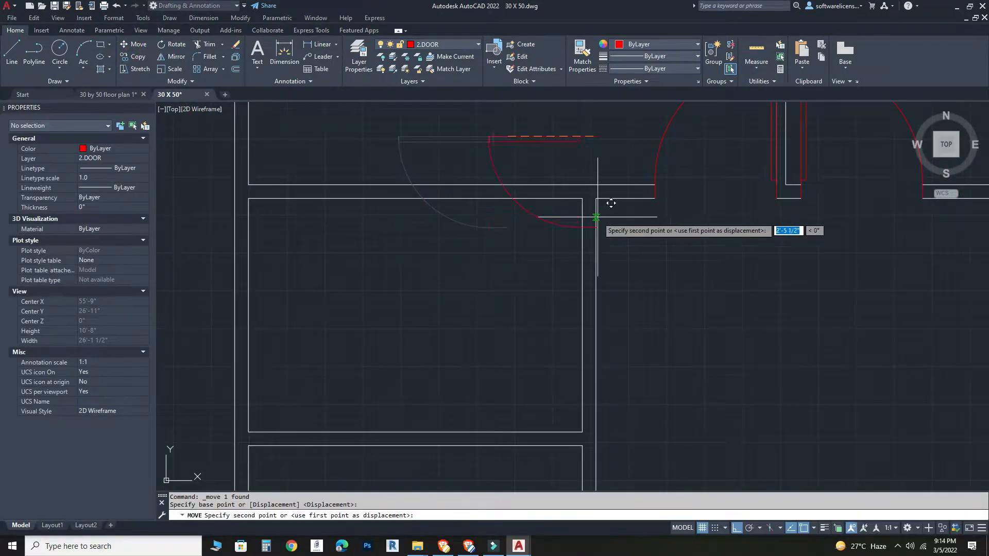
click(596, 201)
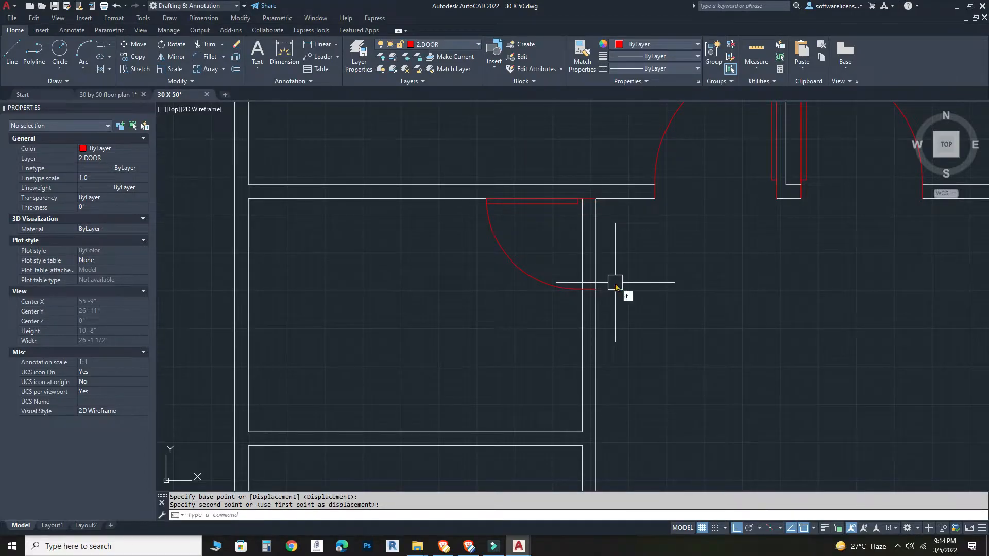
Step: Trim both lines of the toilet's right wall within its door opening
click(618, 255)
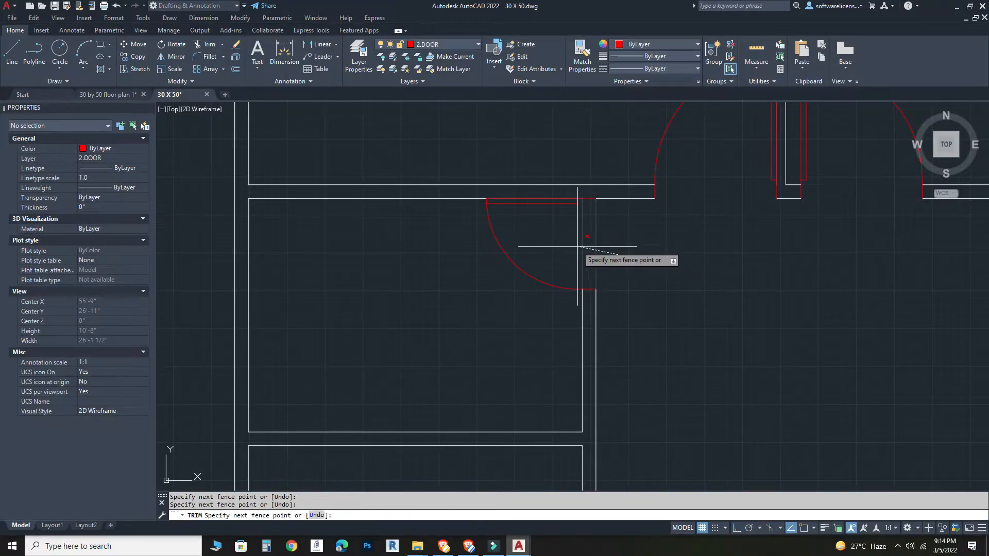
scroll(577, 247, down, 6)
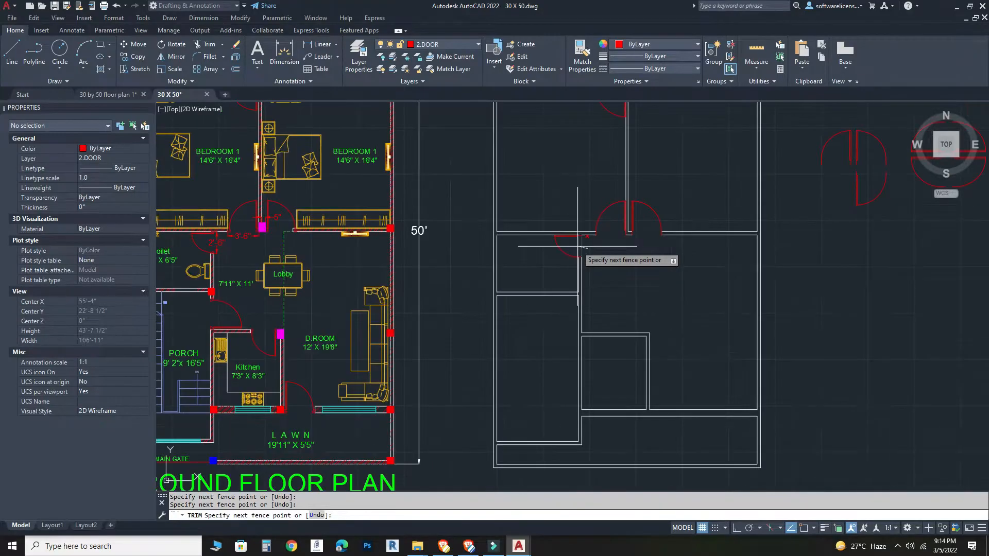
middle_drag(653, 321, 721, 462)
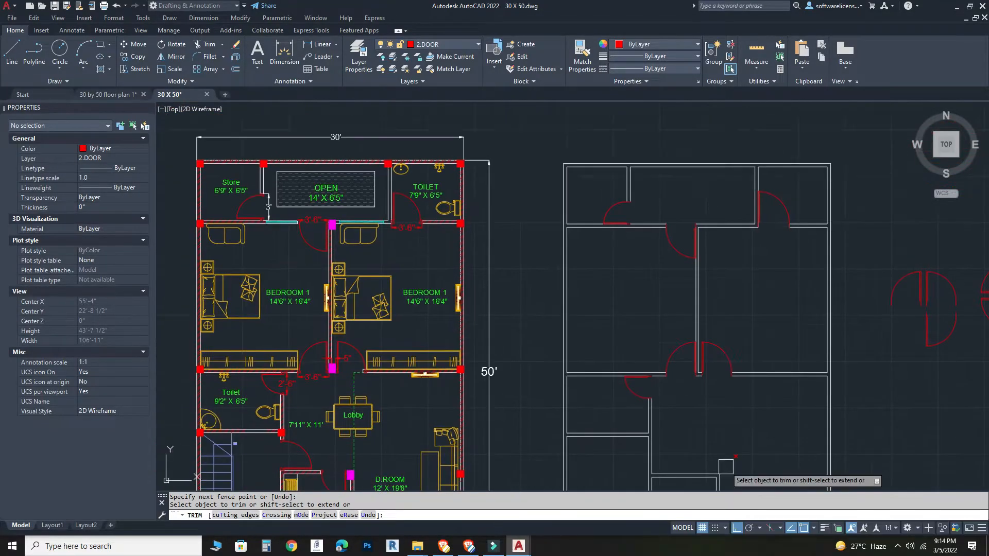
key(Escape)
scroll(680, 413, up, 7)
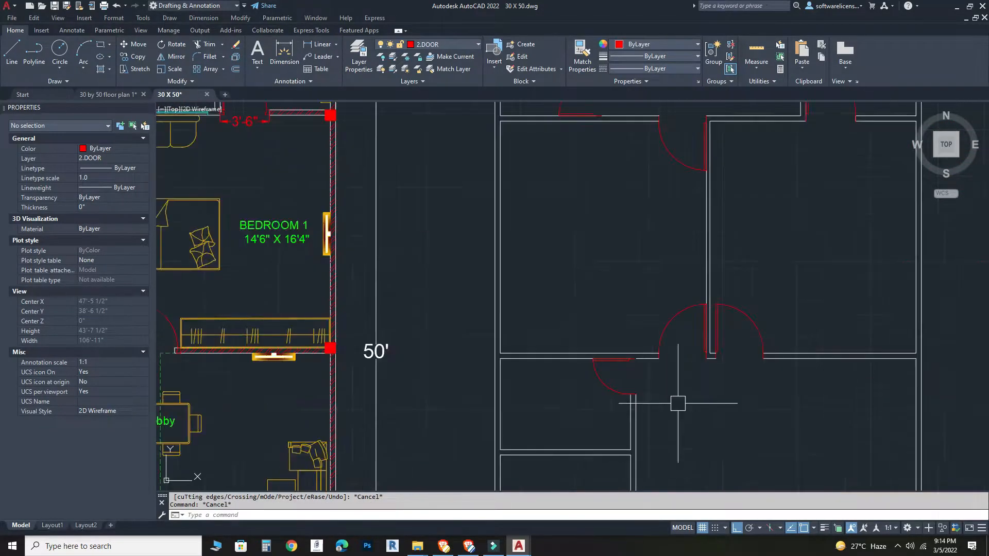
click(603, 387)
key(Escape)
scroll(632, 359, down, 5)
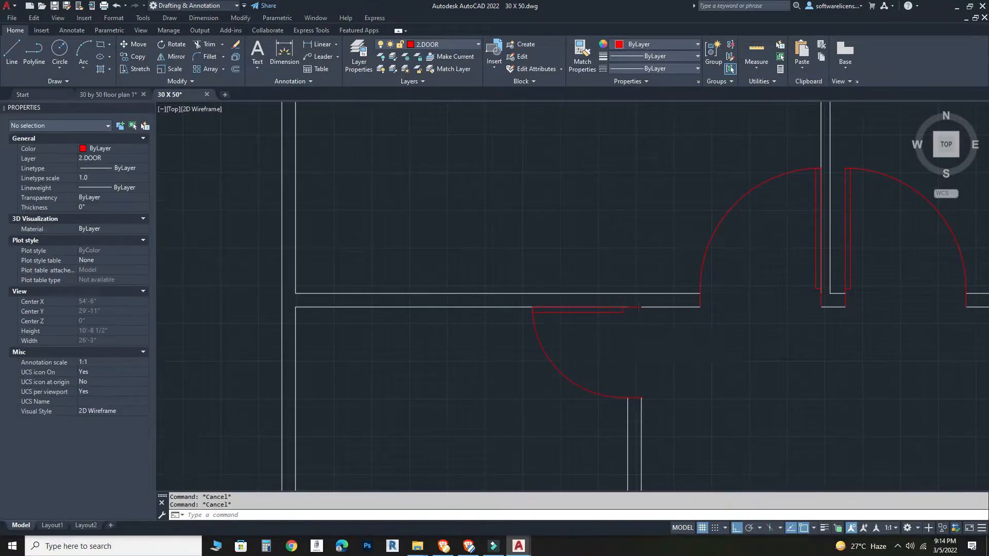
Step: Dimension the door opening between the porch and the lobby in the reference plan
middle_drag(686, 376, 692, 304)
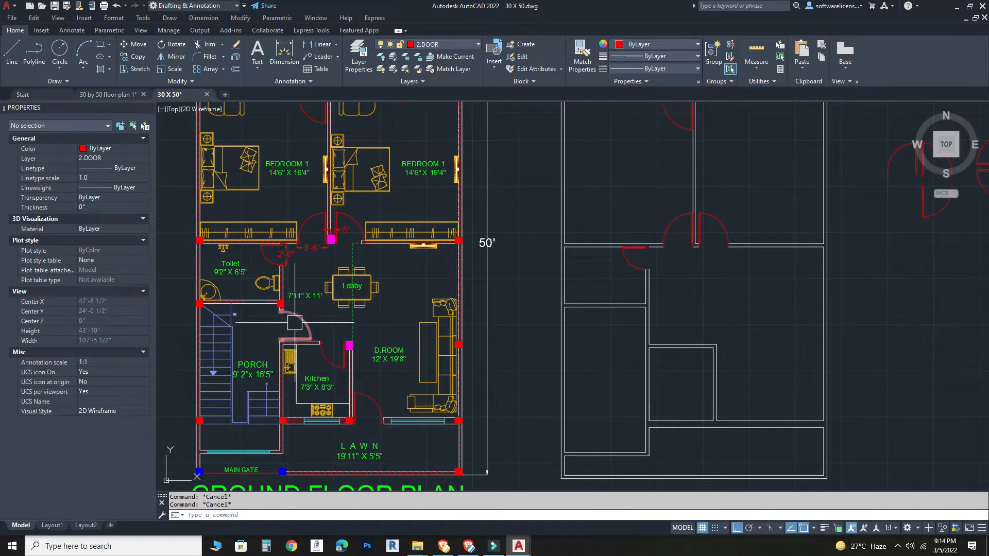
scroll(294, 323, up, 2)
click(282, 52)
scroll(273, 335, up, 2)
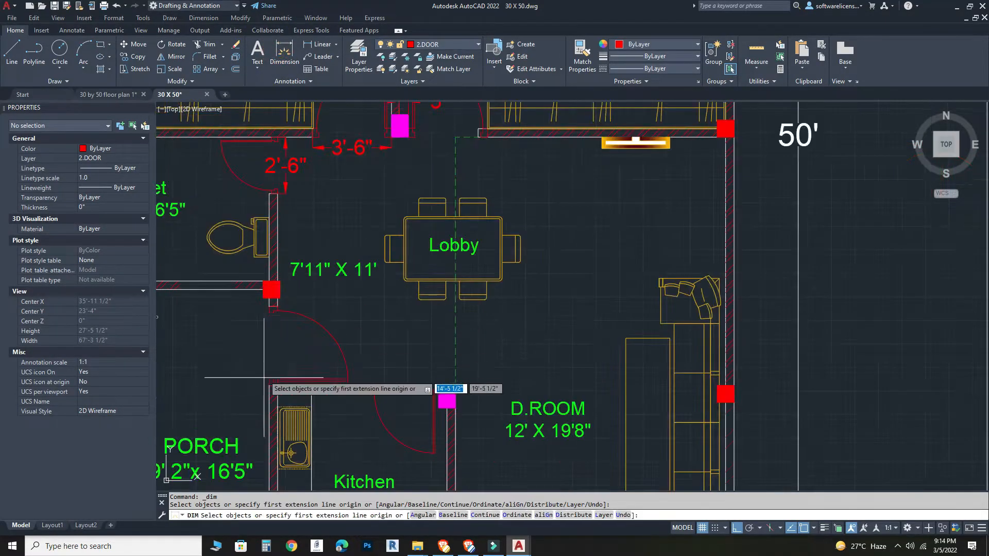
scroll(269, 385, up, 2)
click(269, 384)
click(269, 258)
click(246, 302)
scroll(404, 327, down, 4)
key(Escape)
scroll(663, 369, down, 3)
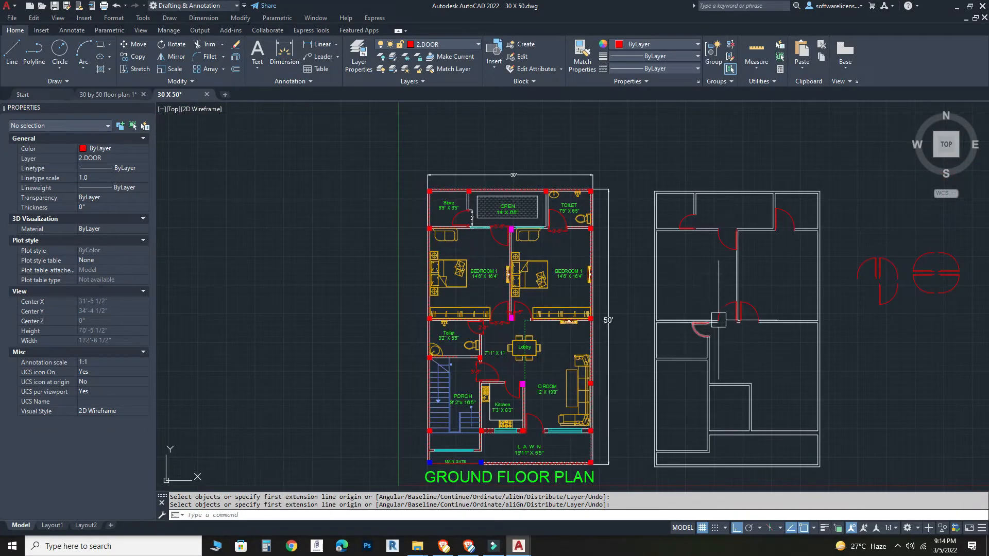
scroll(719, 328, up, 2)
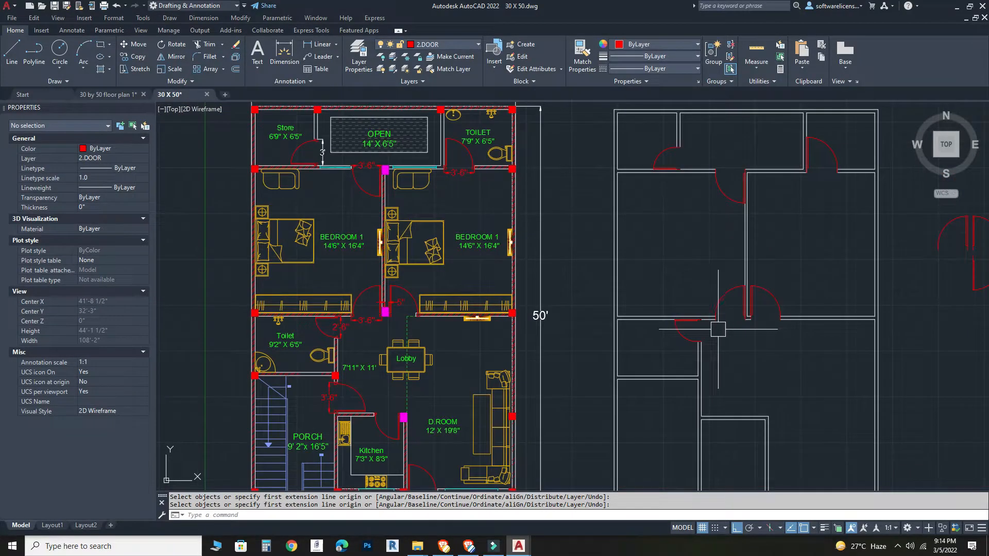
click(780, 298)
middle_drag(733, 366, 521, 323)
key(Escape)
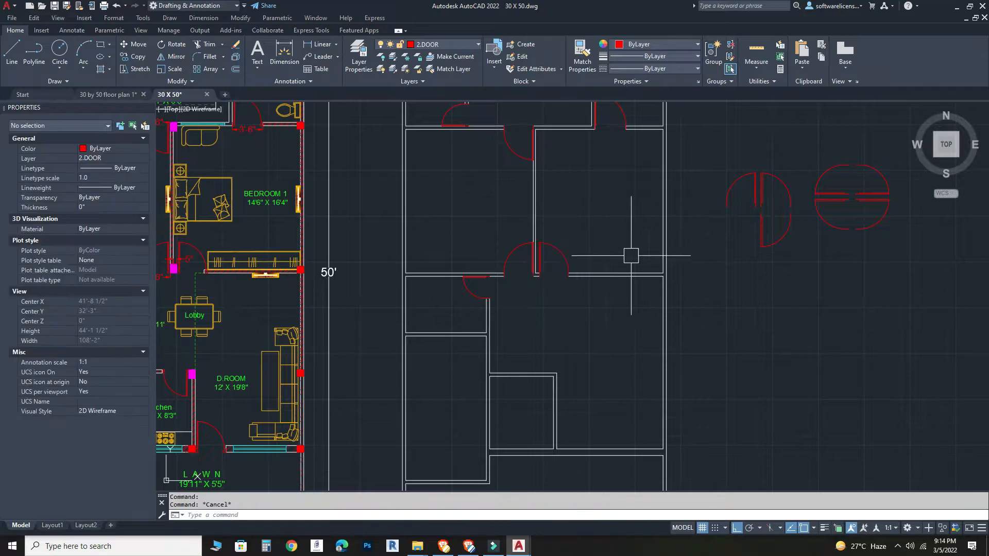
scroll(691, 257, down, 4)
scroll(753, 242, up, 2)
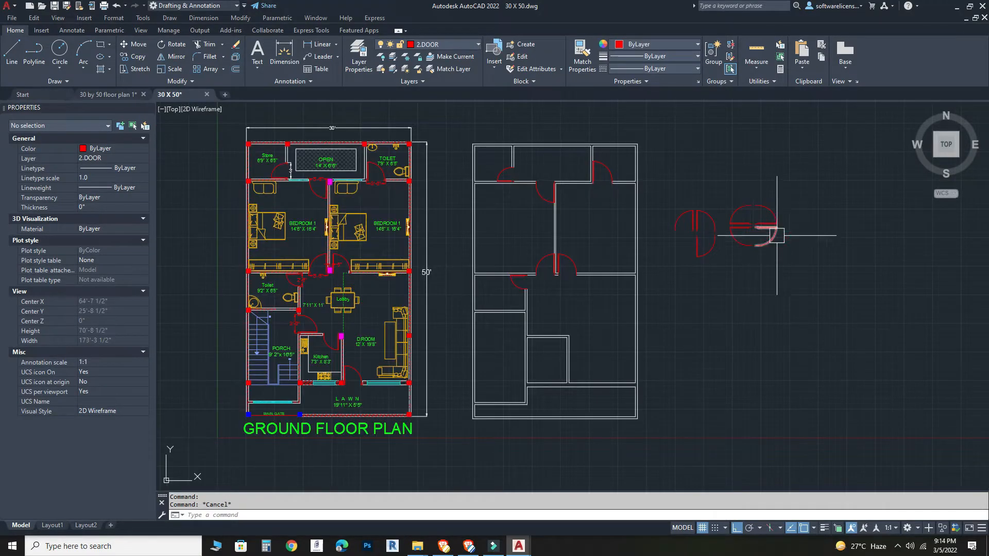
Step: Copy the upper-right door block of the four-door circular set beside the new plan to the kitchen's upper-left wall corner
click(758, 215)
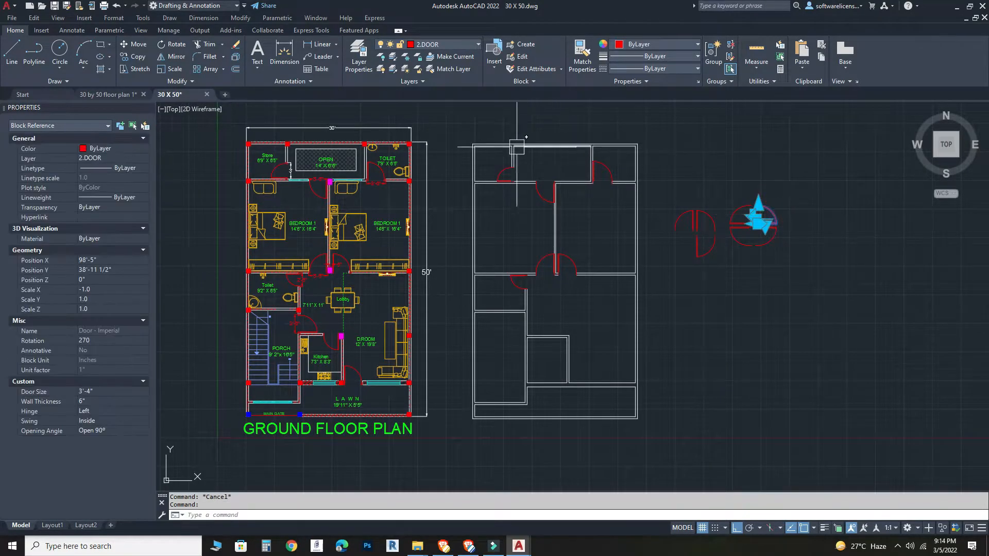
click(124, 58)
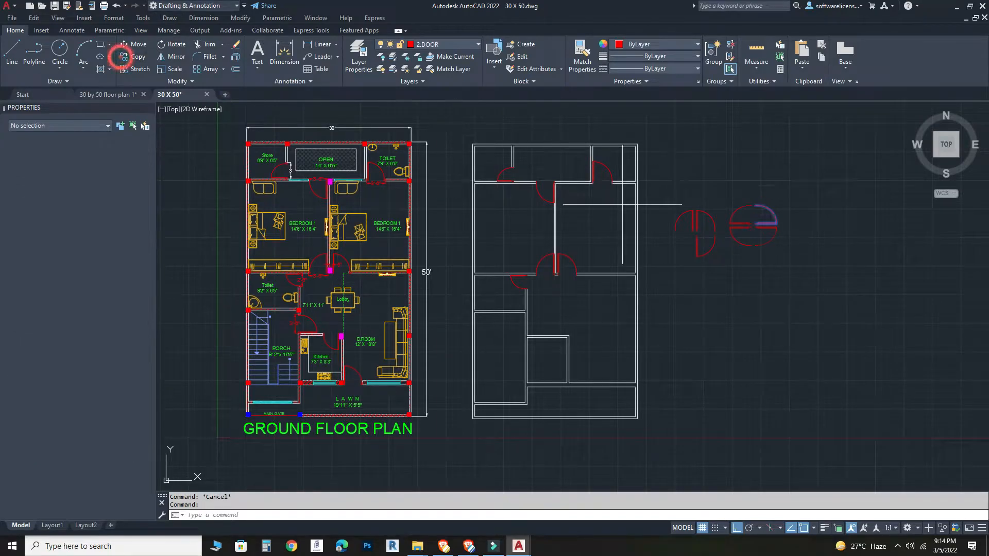
scroll(804, 237, up, 6)
click(514, 171)
scroll(437, 249, down, 6)
middle_drag(372, 301, 539, 218)
scroll(413, 247, up, 2)
scroll(384, 245, up, 4)
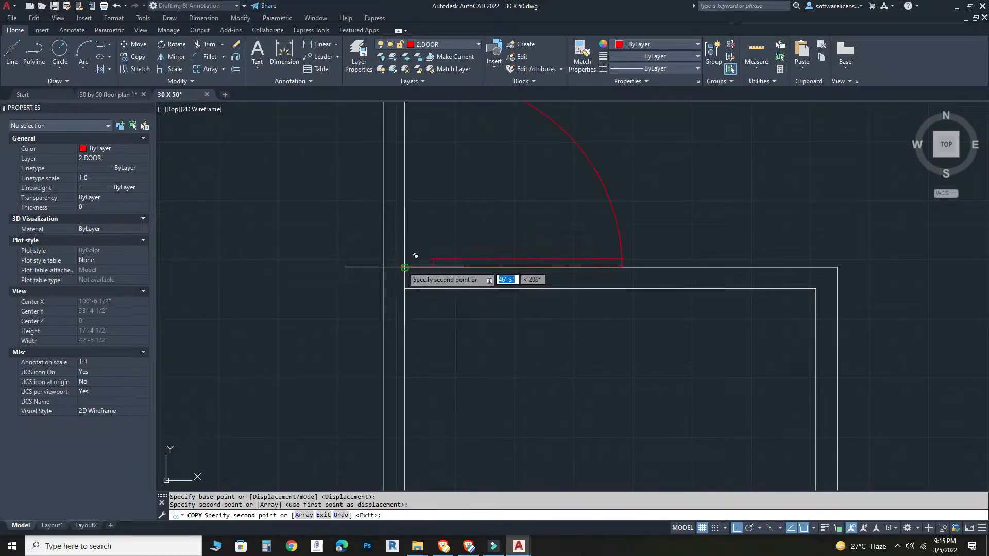
key(Escape)
Step: Move the copied door so its lower hinge corner meets the corner where the kitchen's top wall joins the vertical wall
click(436, 257)
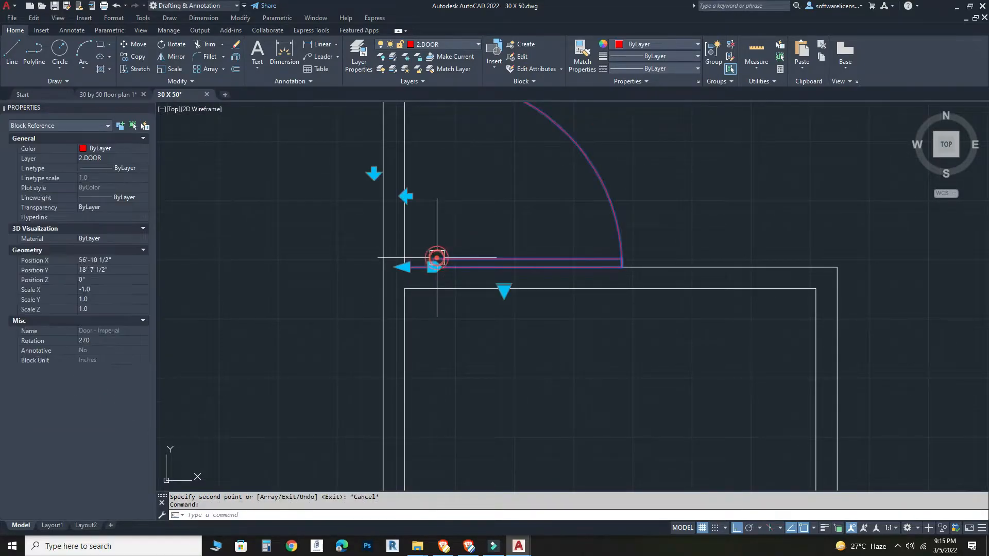
click(133, 44)
scroll(418, 226, up, 3)
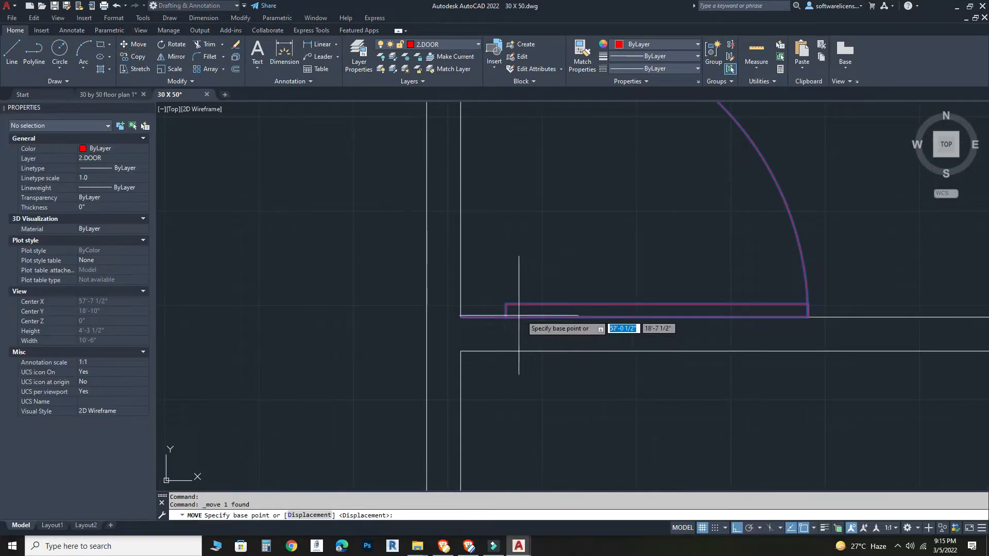
click(507, 316)
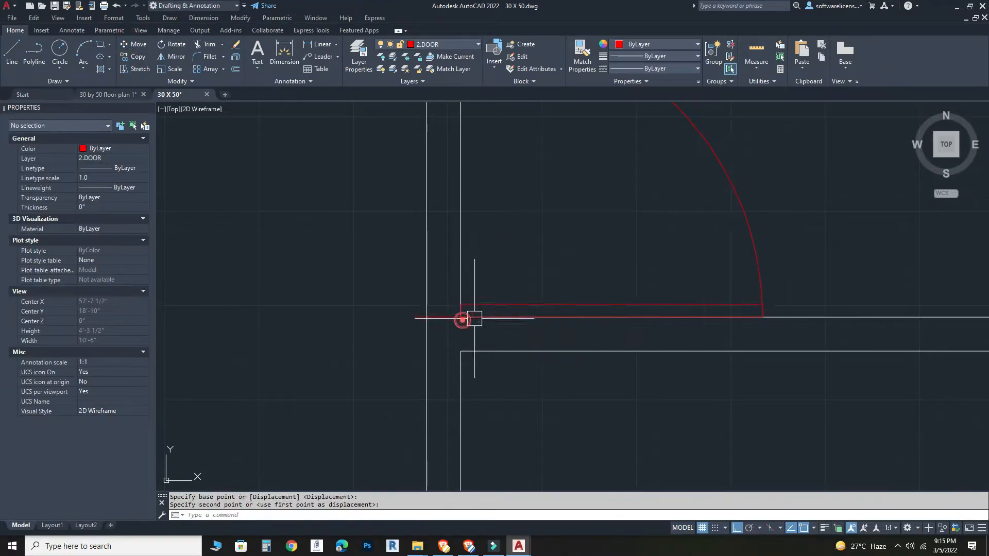
Step: Reduce the moved door's wall thickness to 5"
click(510, 312)
scroll(411, 316, up, 2)
click(418, 318)
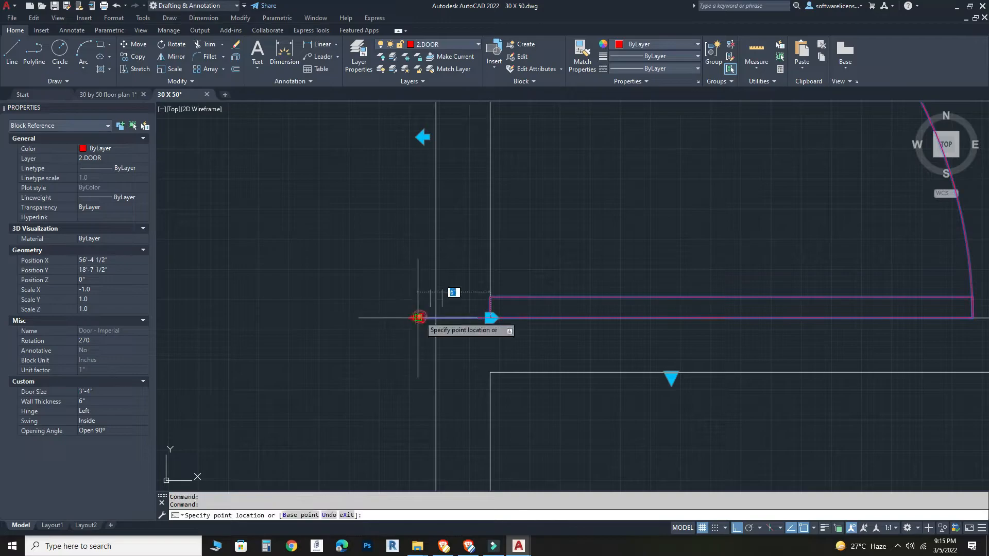
key(Escape)
key(Escape)
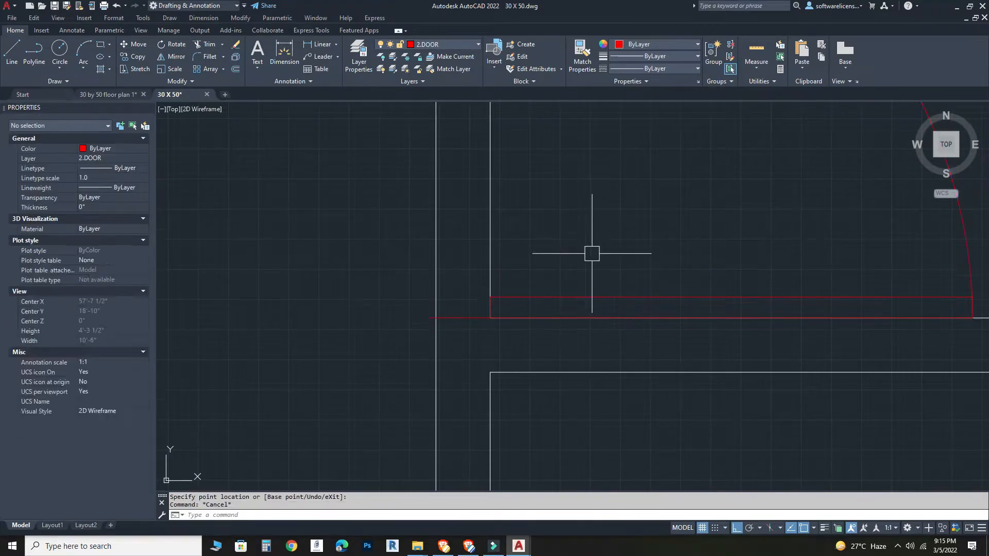
click(423, 320)
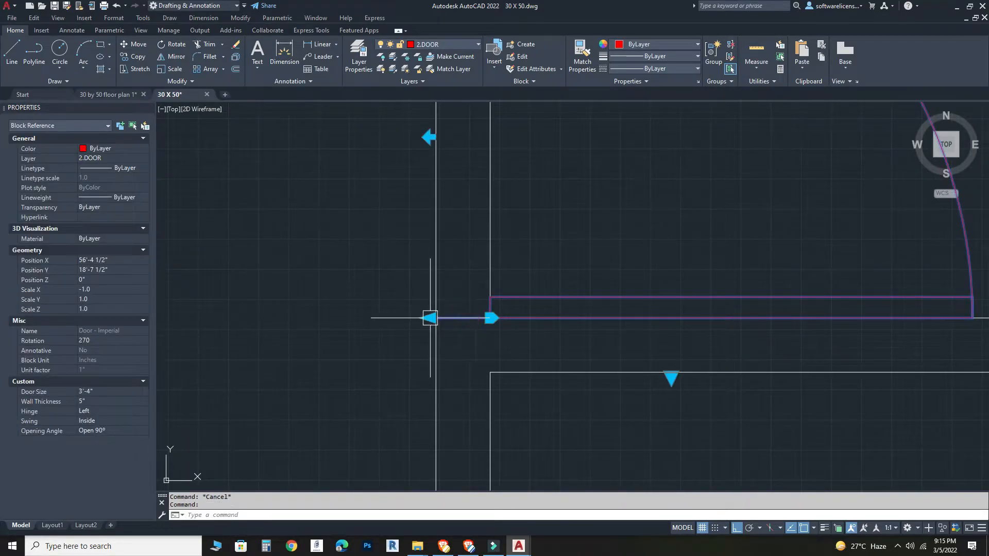
key(Escape)
Step: Trim the vertical wall lines that cross the new door opening above the kitchen
scroll(479, 327, down, 4)
middle_drag(636, 272, 580, 331)
scroll(581, 332, down, 4)
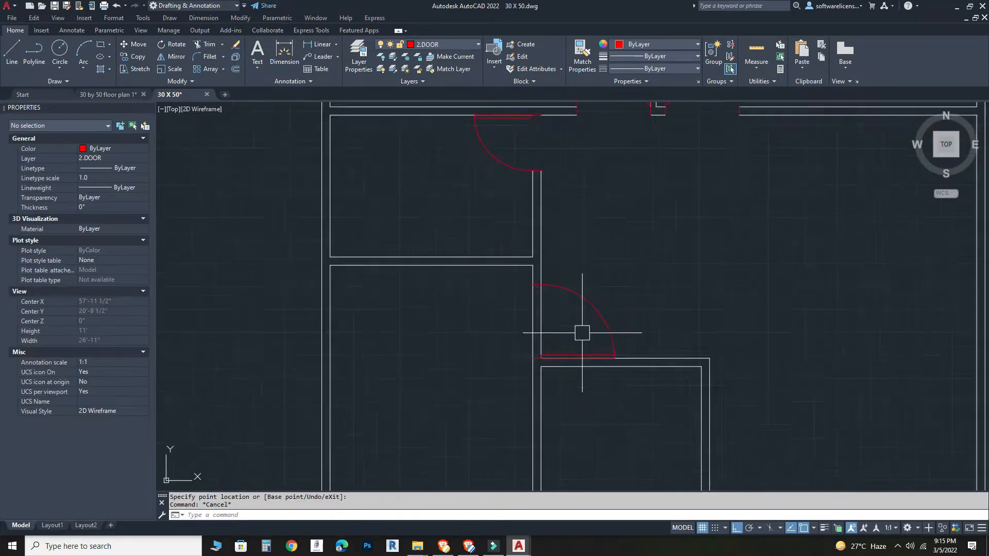
scroll(538, 299, up, 2)
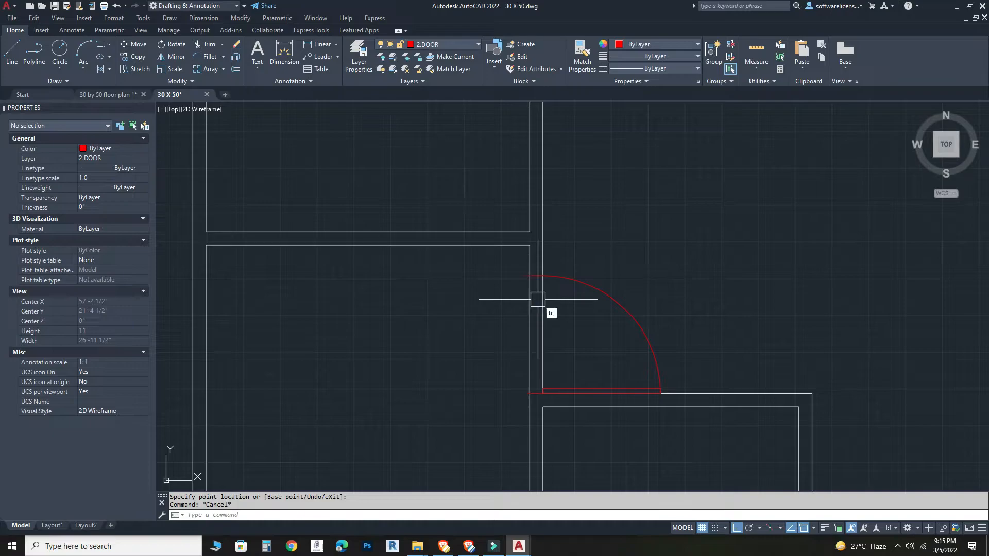
key(Return)
scroll(528, 283, up, 6)
click(639, 316)
click(510, 327)
scroll(528, 263, up, 4)
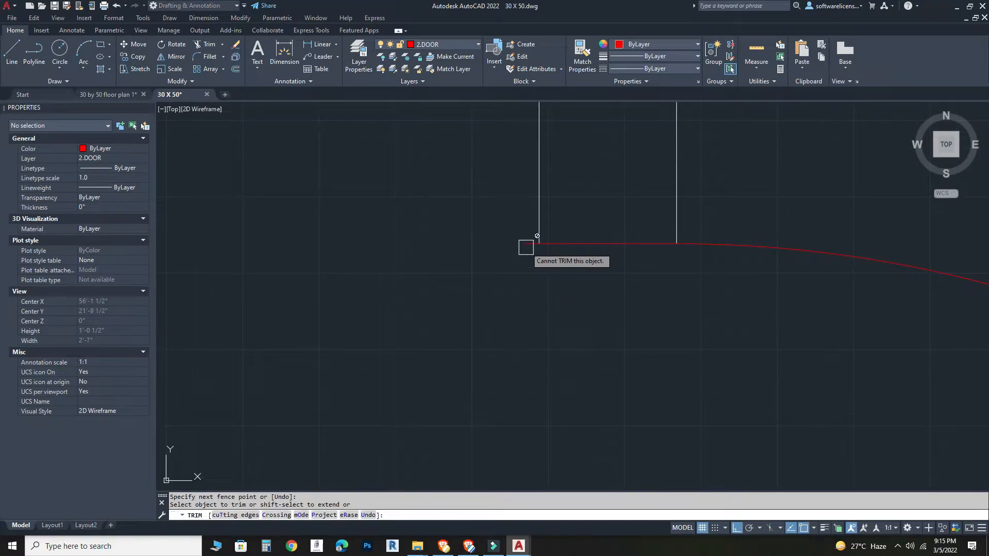
key(Escape)
Step: Explode the door block above the kitchen into separate lines and an arc
click(719, 251)
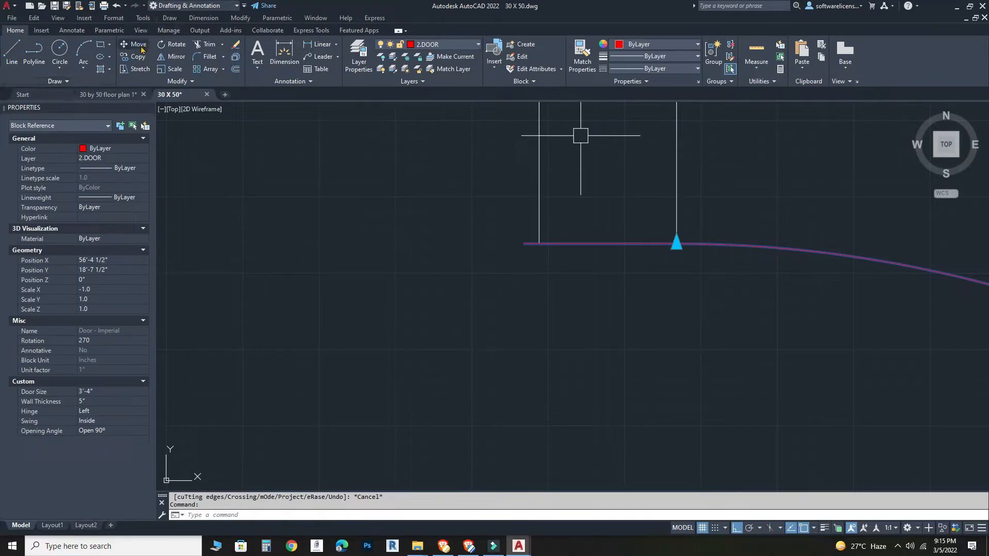
click(235, 59)
scroll(294, 134, down, 4)
scroll(294, 135, down, 4)
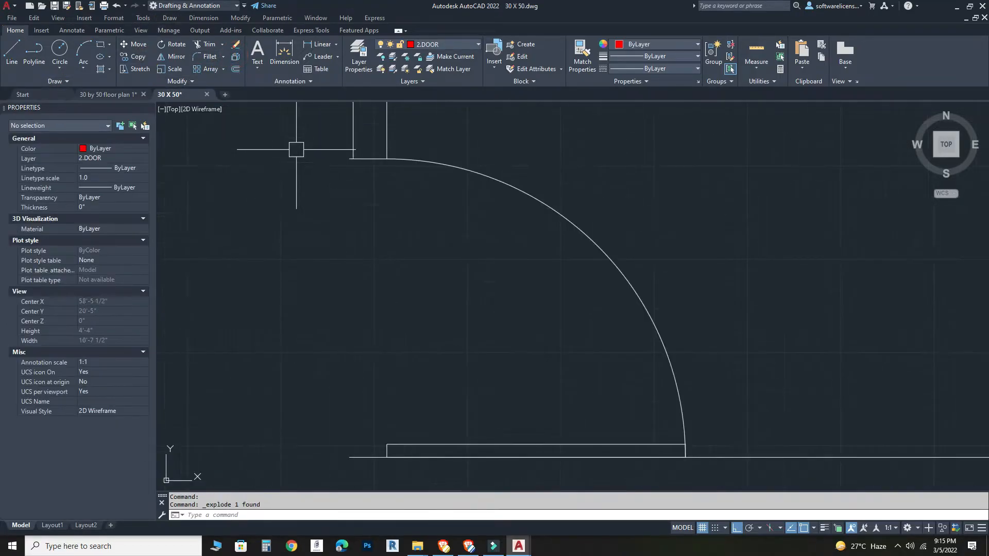
click(296, 140)
click(715, 469)
scroll(706, 477, down, 3)
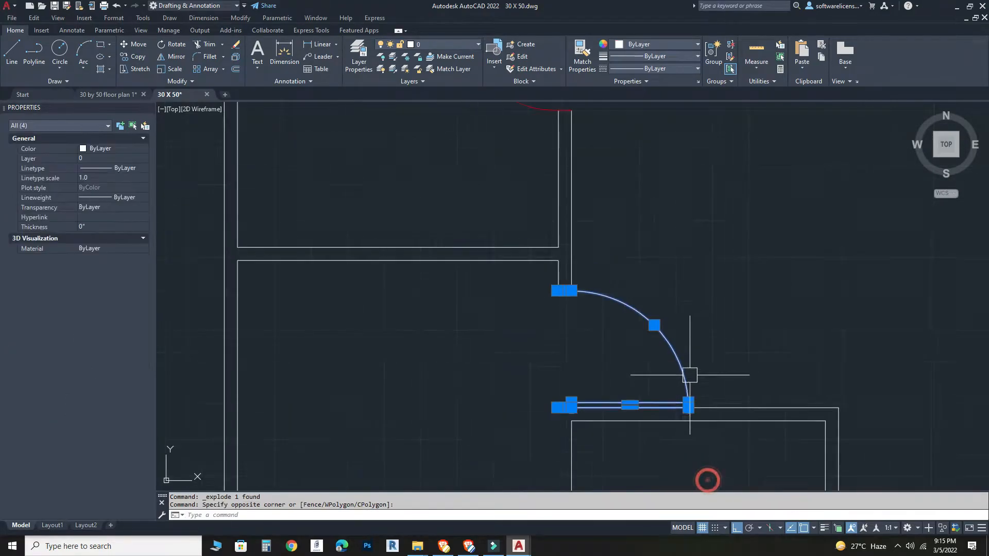
key(Escape)
Step: Draw a vertical line along the kitchen's left outer wall face up to the lower jamb of the new door
middle_drag(627, 316, 597, 150)
scroll(596, 150, down, 6)
scroll(575, 242, up, 4)
scroll(400, 317, up, 2)
click(12, 52)
click(437, 370)
middle_drag(438, 180, 466, 423)
scroll(464, 195, up, 2)
click(466, 184)
key(Escape)
Step: Match the new kitchen wall line's properties to the white line of the kitchen's top wall
click(582, 55)
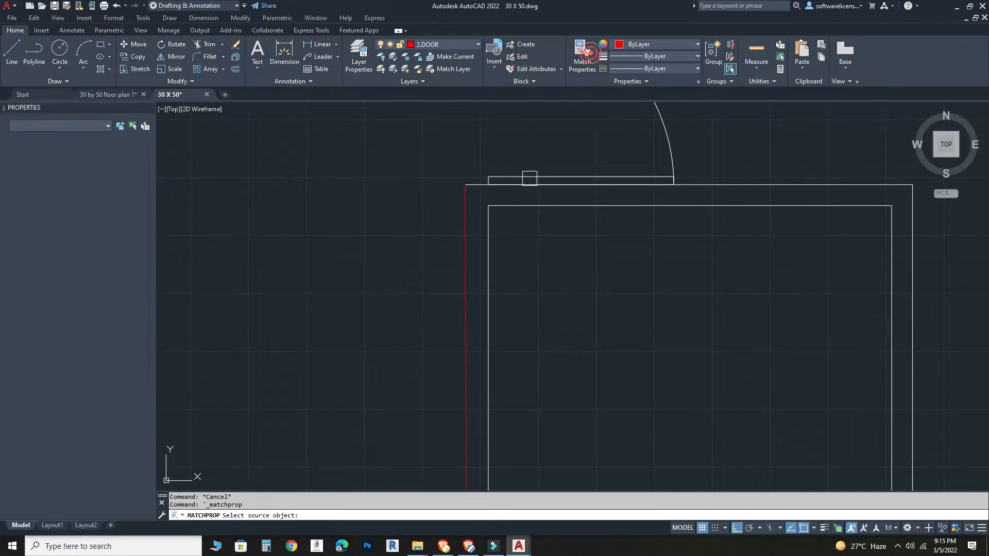
click(742, 185)
key(Escape)
Step: Stretch the left end of the exploded door's upper jamb line to meet the outer wall face
middle_drag(467, 204, 456, 401)
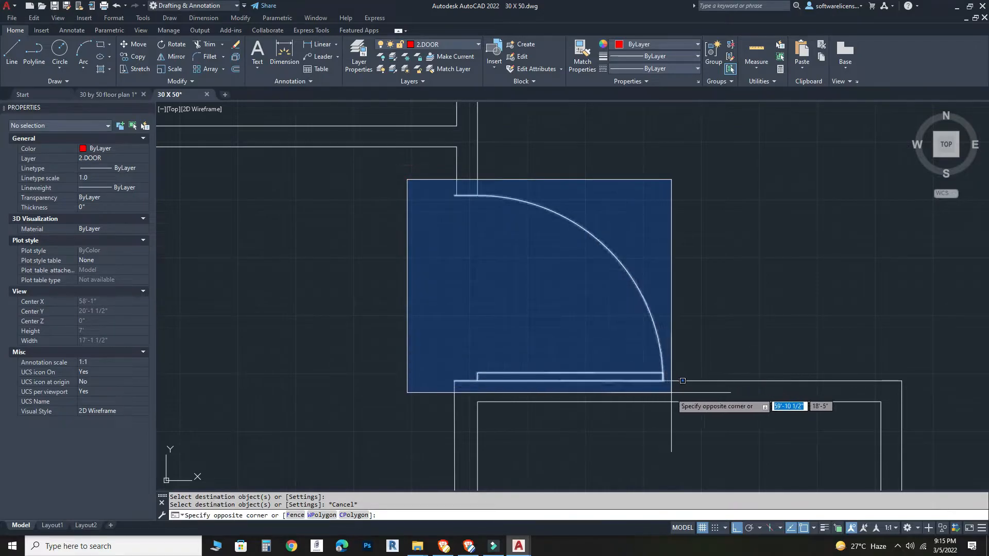
key(Escape)
key(Escape)
scroll(442, 200, up, 4)
scroll(527, 164, up, 3)
click(516, 162)
click(517, 163)
click(533, 163)
scroll(568, 283, down, 4)
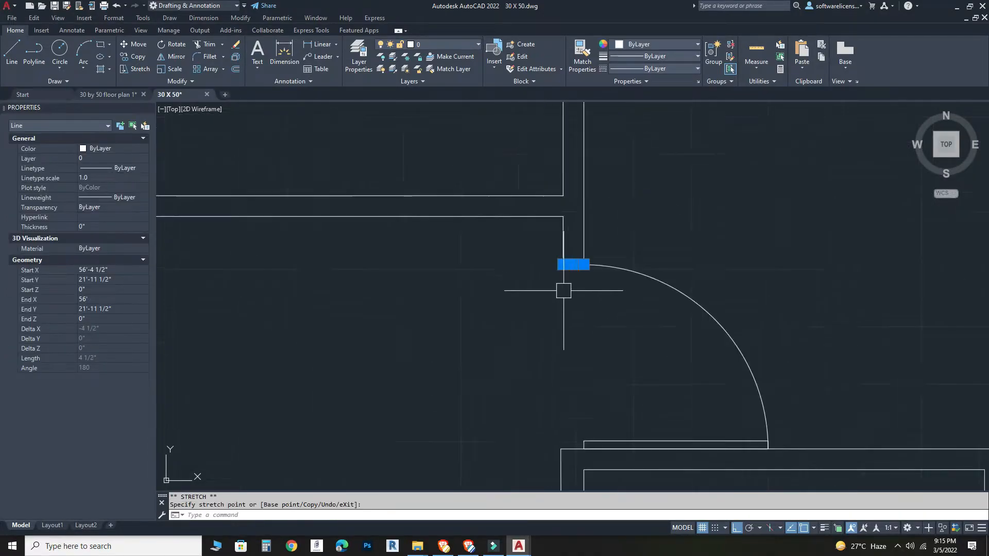
key(Escape)
Step: Assign all the exploded door pieces above the kitchen to layer 2.DOOR
click(518, 246)
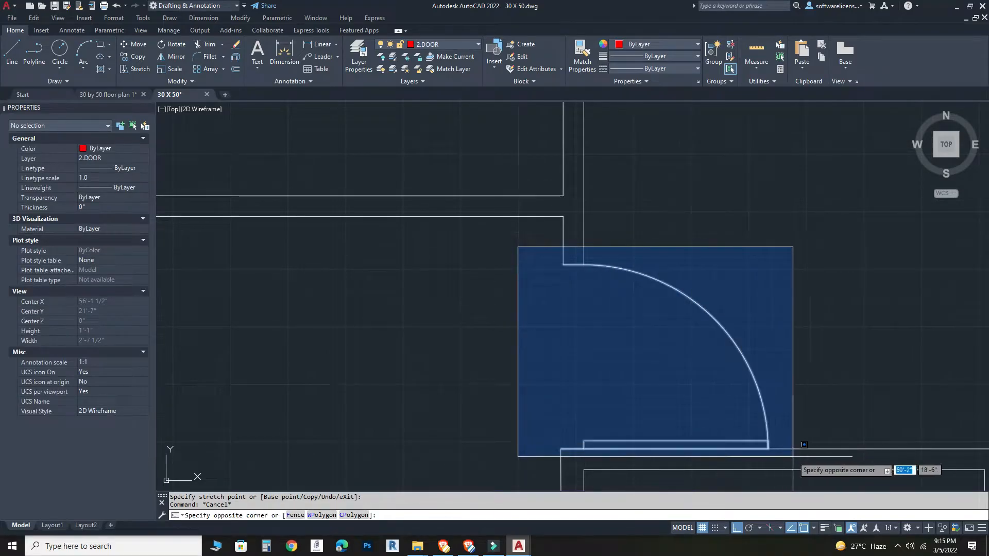
click(768, 452)
click(667, 43)
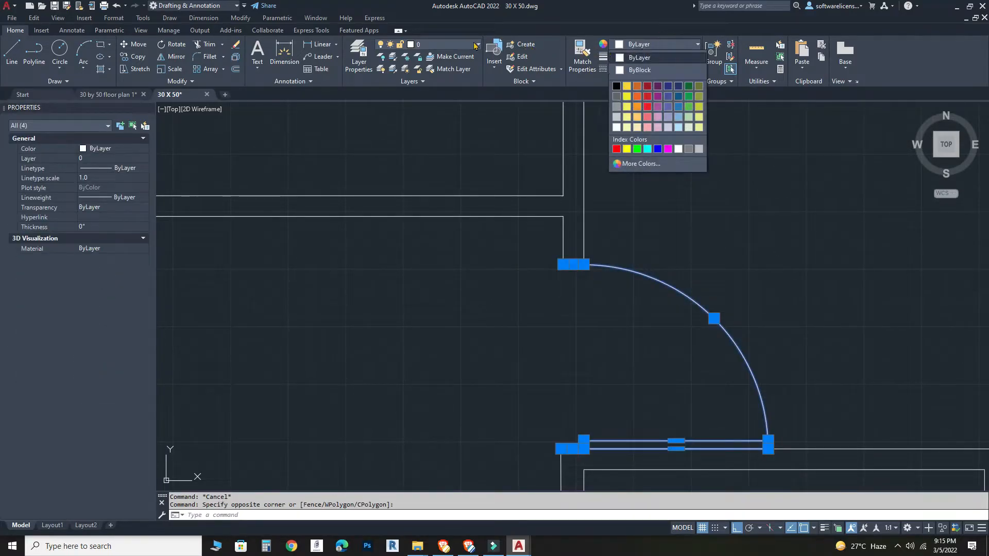
click(455, 45)
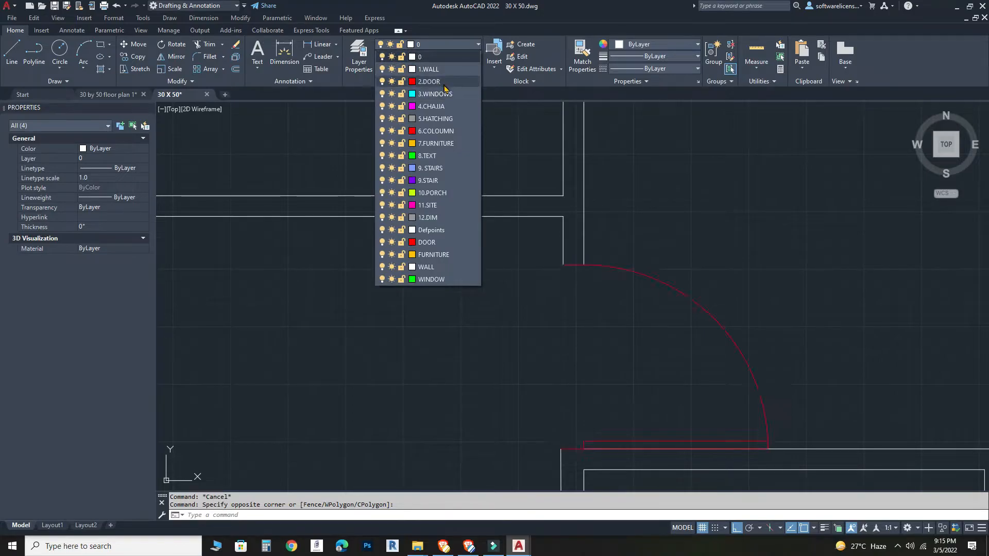
click(447, 88)
key(Escape)
scroll(814, 255, down, 5)
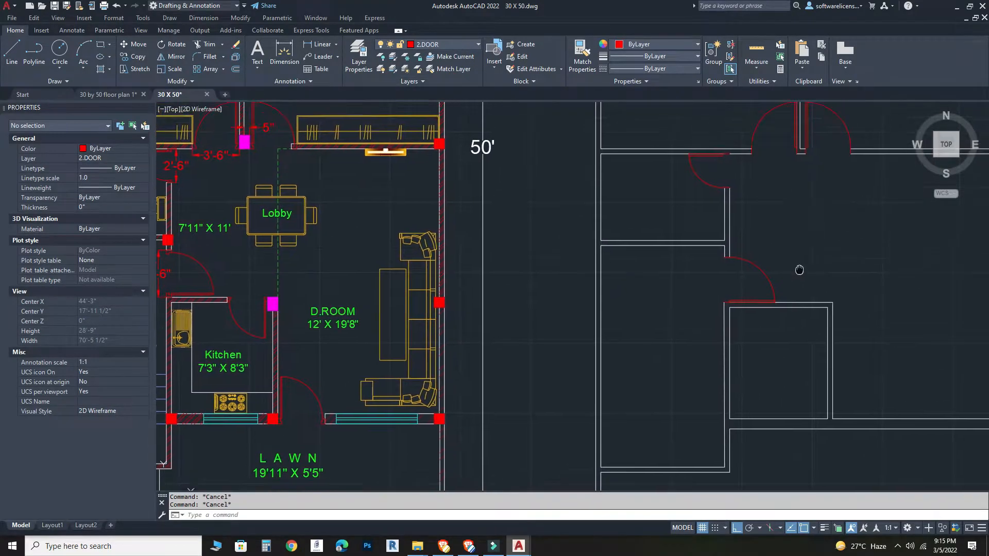
Step: Measure the kitchen door opening's width in the reference ground floor plan
scroll(217, 279, up, 4)
click(284, 51)
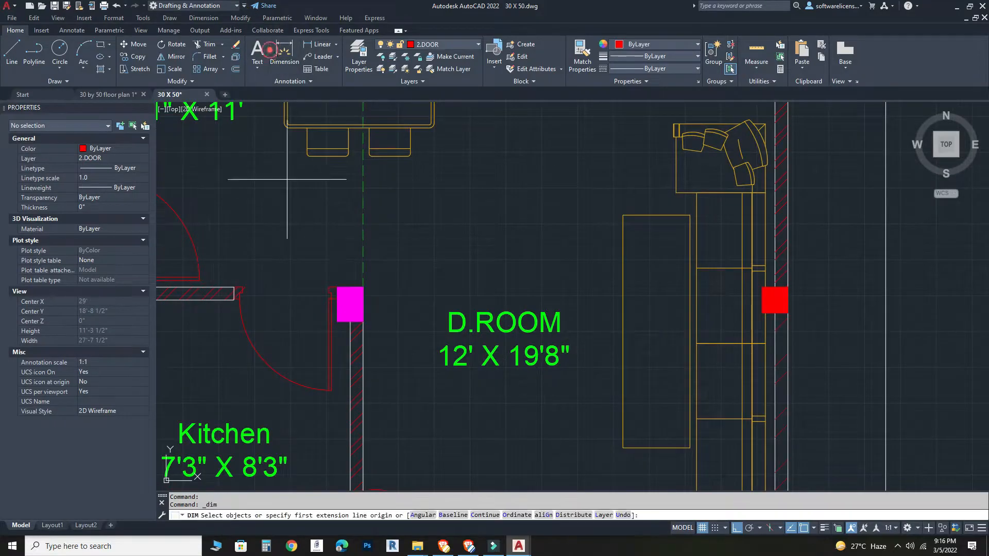
scroll(258, 294, up, 3)
click(197, 270)
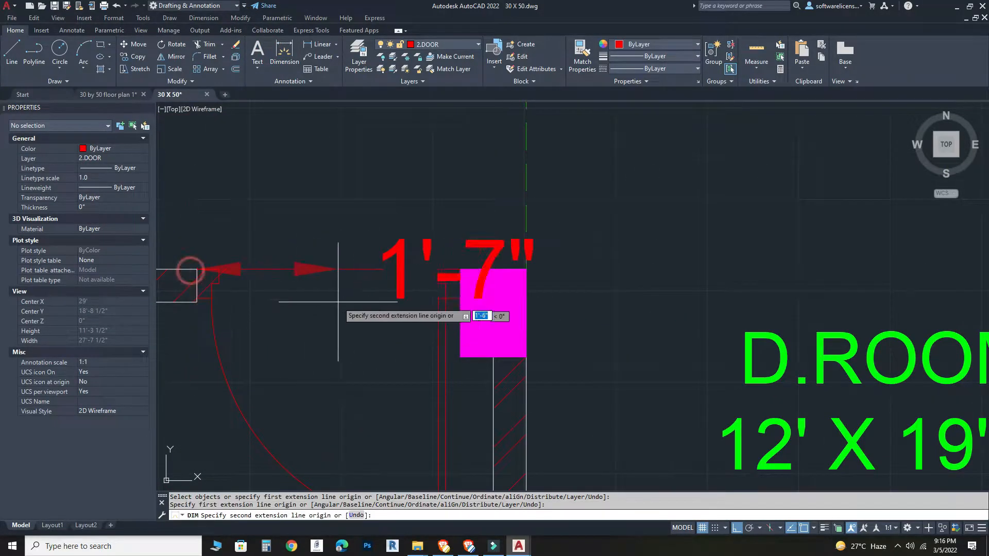
scroll(461, 269, down, 4)
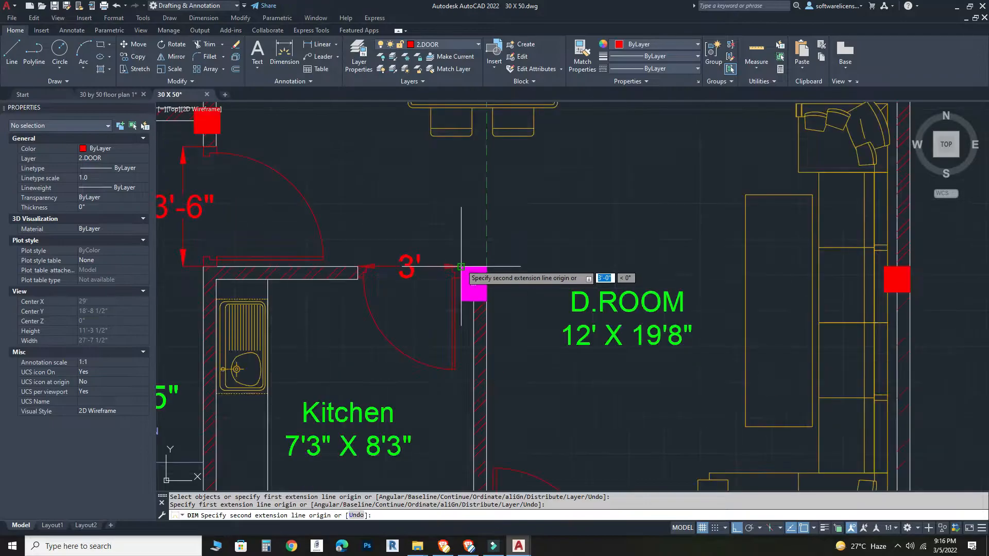
key(Escape)
Step: Copy the lower door block of the three-door set to the inner upper-right corner of the kitchen in the new plan
scroll(529, 261, down, 4)
mouse_move(675, 300)
middle_down()
mouse_move(279, 327)
mouse_move(250, 293)
middle_up()
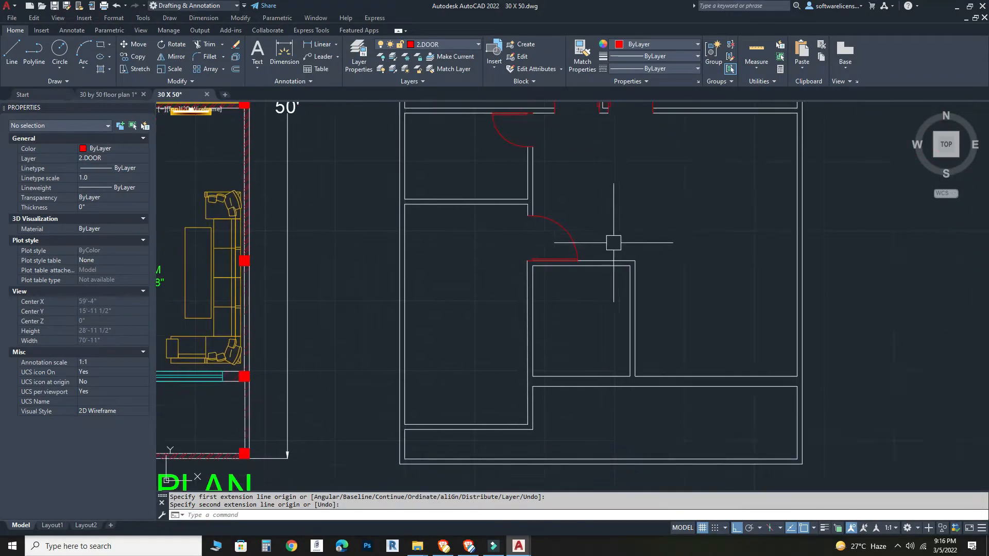
scroll(620, 243, down, 2)
middle_drag(587, 283, 402, 389)
scroll(644, 190, down, 2)
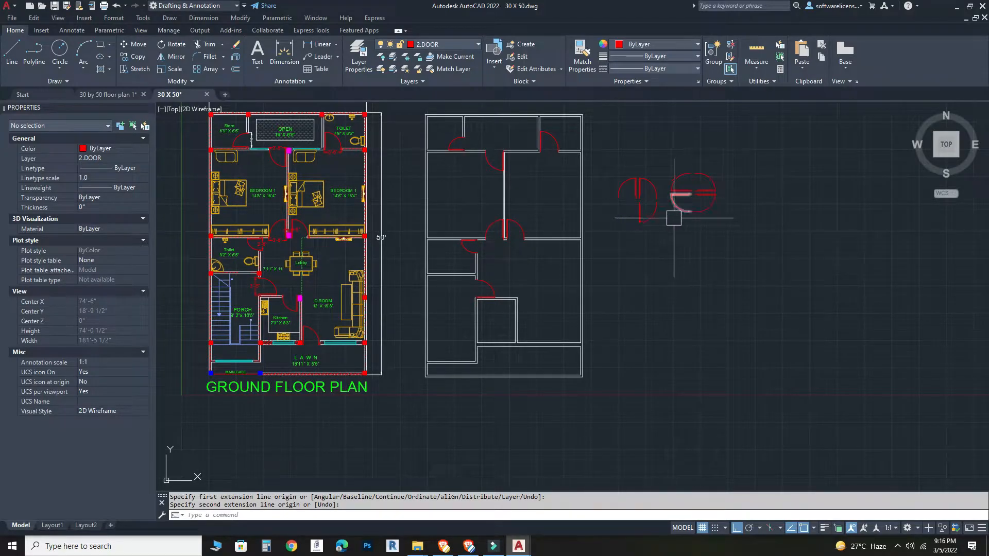
click(650, 215)
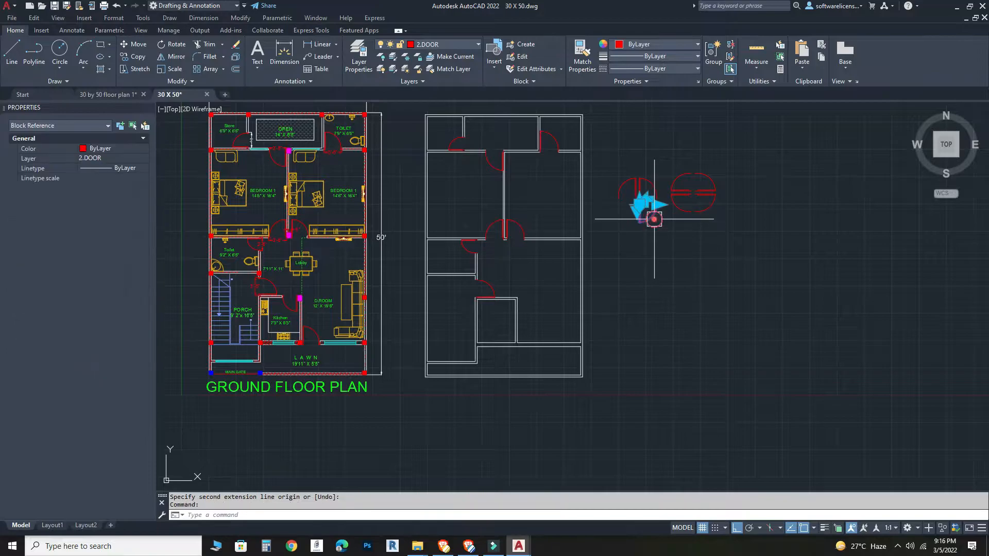
click(137, 56)
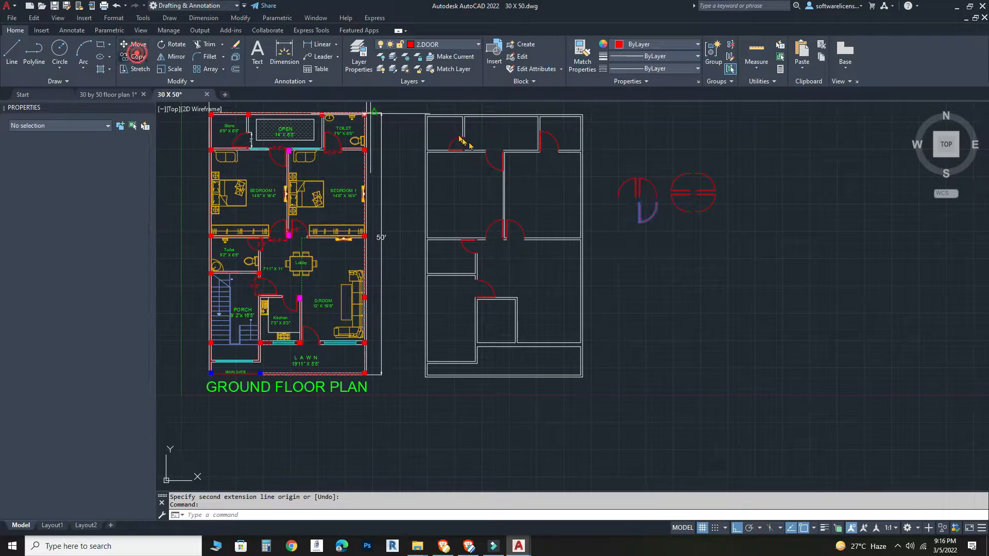
scroll(664, 206, up, 2)
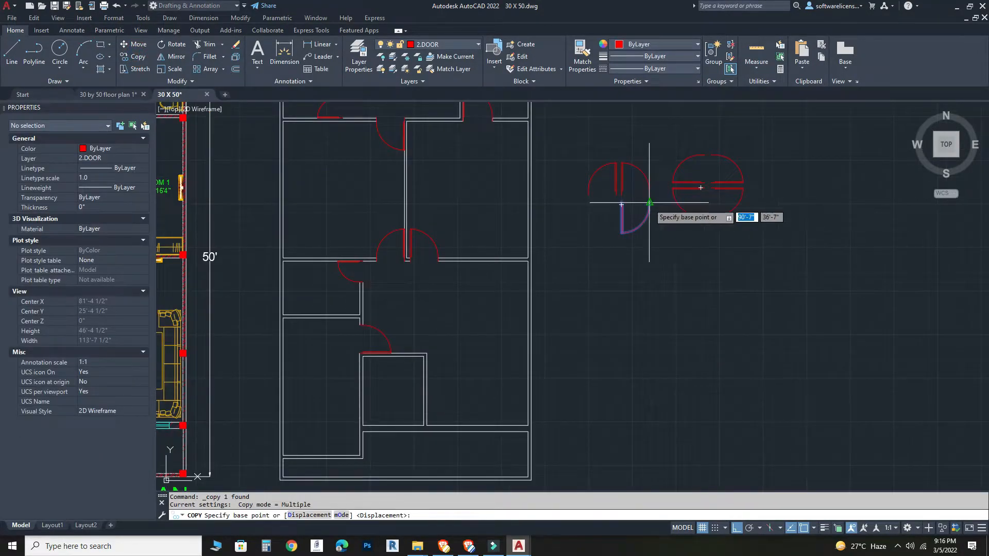
click(650, 202)
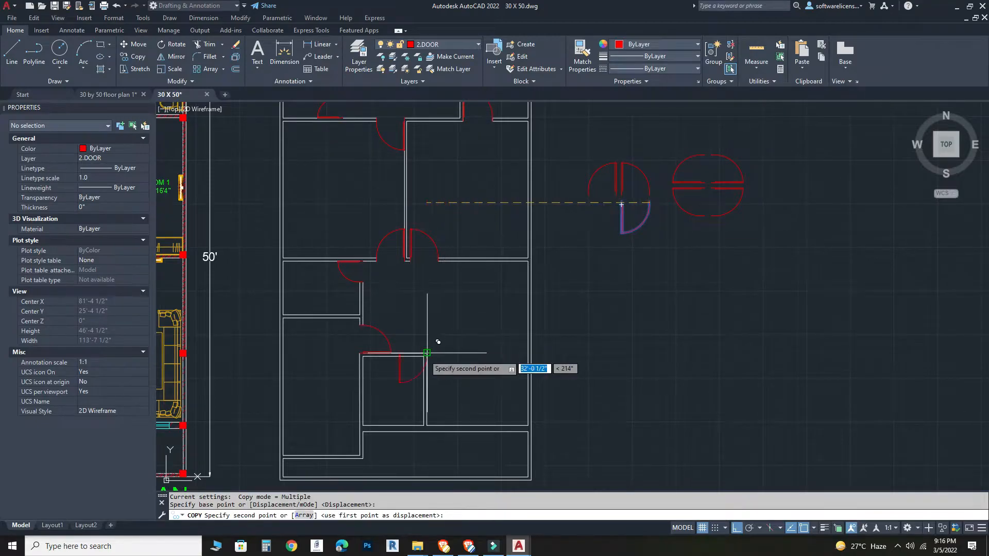
scroll(420, 374, up, 7)
click(441, 267)
key(Escape)
click(409, 367)
click(259, 253)
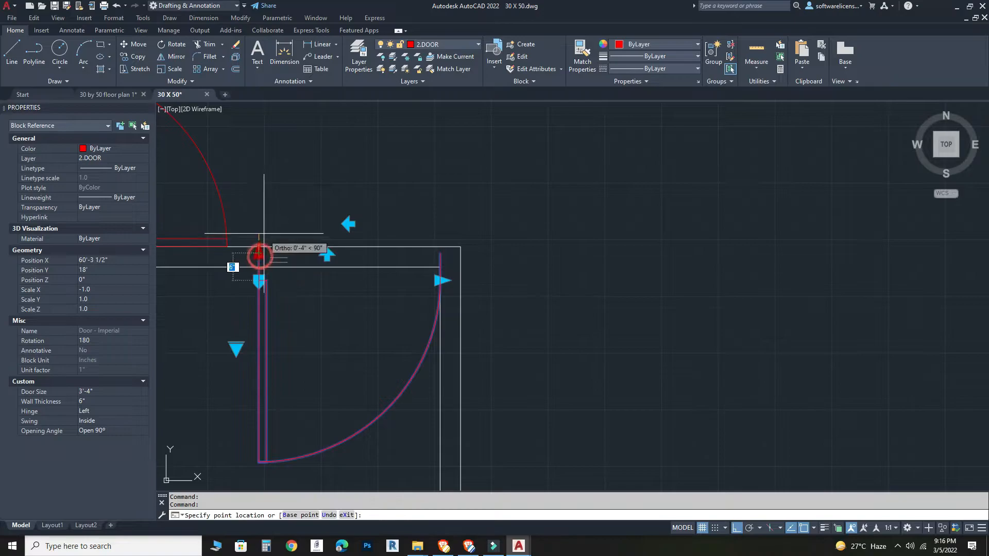
scroll(259, 252, up, 4)
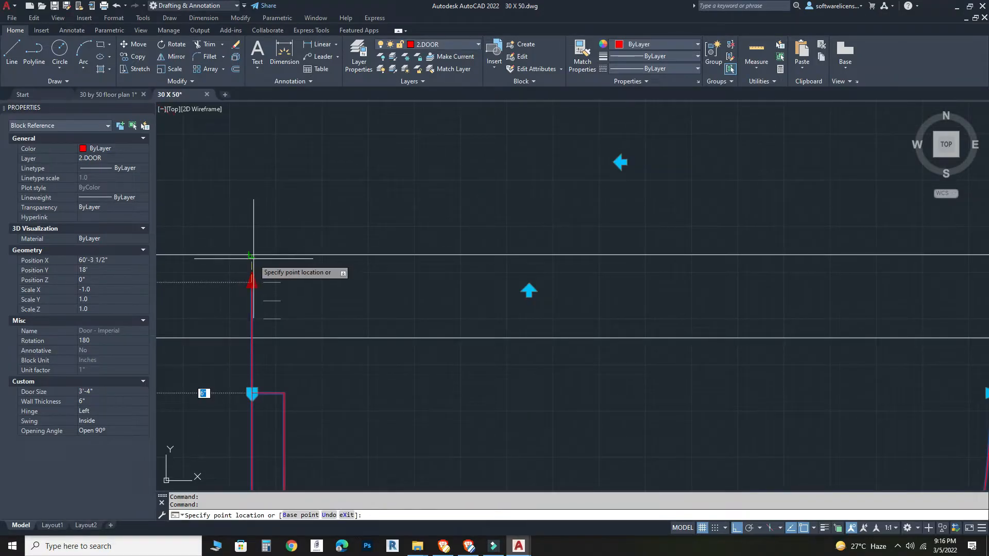
key(Escape)
Step: Move the kitchen door block up so its frame end meets the outer face of the kitchen's upper wall
scroll(360, 276, down, 6)
click(133, 44)
scroll(558, 296, up, 2)
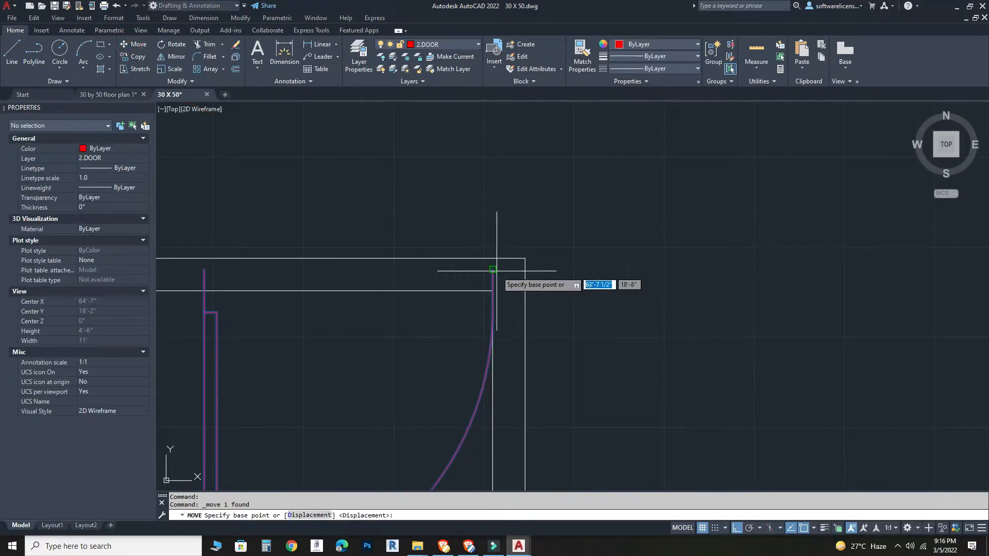
click(493, 269)
click(492, 259)
key(Escape)
Step: Flip the kitchen door block so it hinges against the kitchen's right wall
click(490, 355)
scroll(409, 217, down, 2)
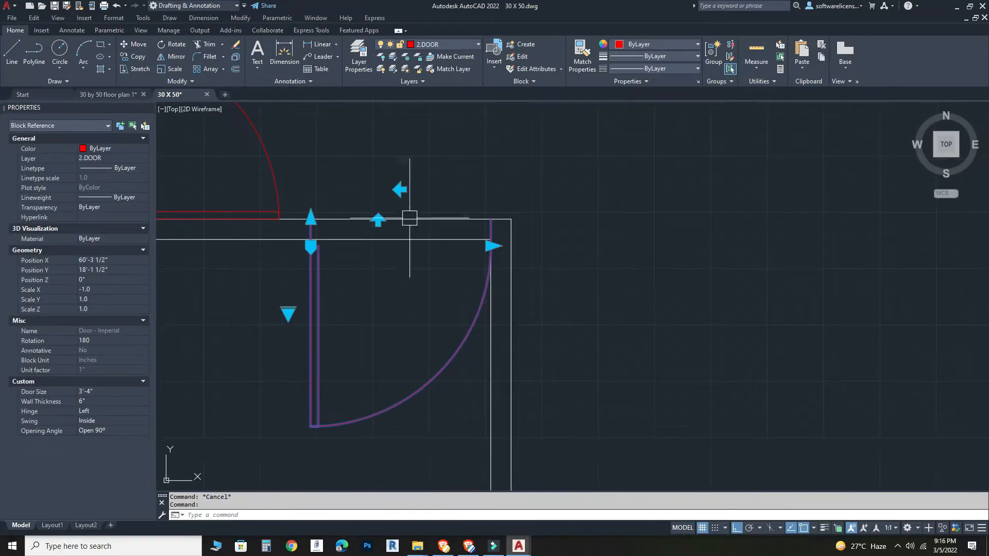
click(398, 189)
key(Escape)
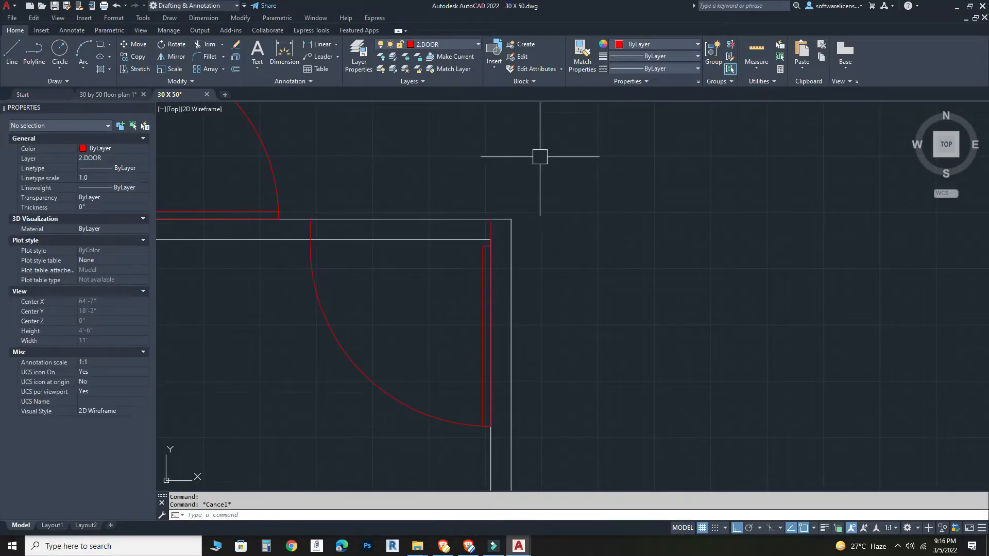
scroll(540, 157, down, 3)
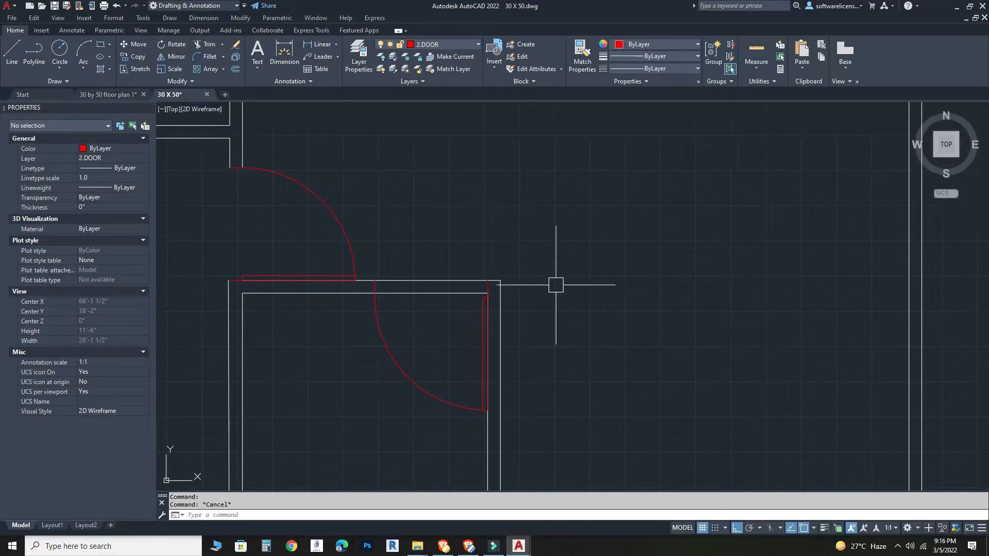
text(t)
key(Return)
drag(439, 228, 435, 317)
key(Escape)
Step: Resize the kitchen door block to a door size of 3', keeping the hinge side fixed
click(385, 323)
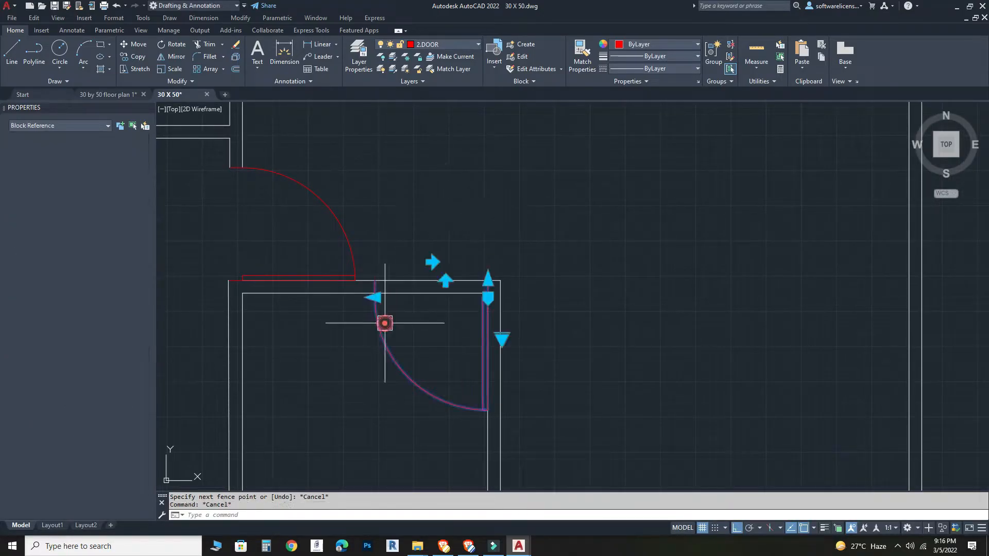
click(375, 298)
key(Escape)
key(Escape)
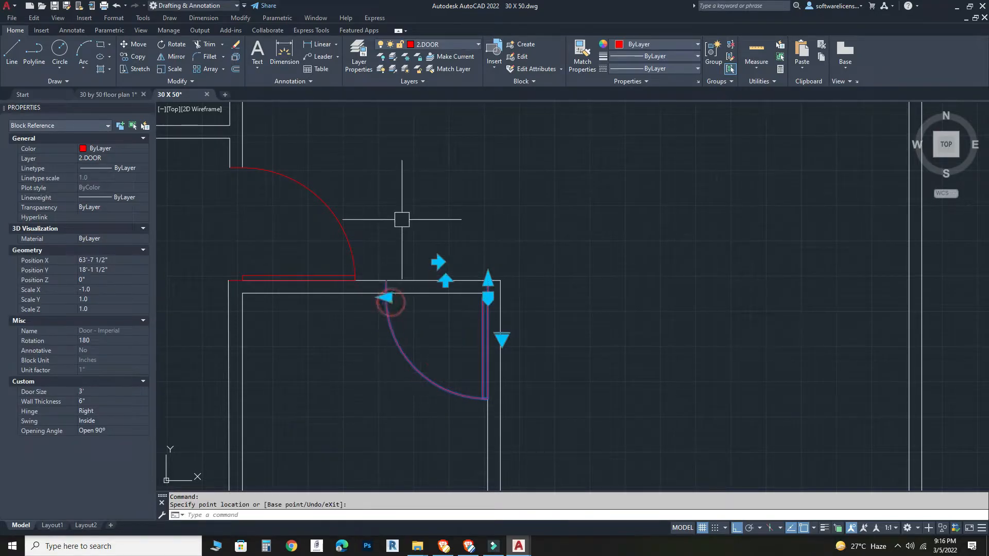
Step: Trim the kitchen's upper wall lines across the door opening
key(Return)
scroll(443, 343, down, 5)
key(Escape)
Step: Measure the width of the door opening between the lawn and D.ROOM in the reference ground floor plan
scroll(561, 287, down, 4)
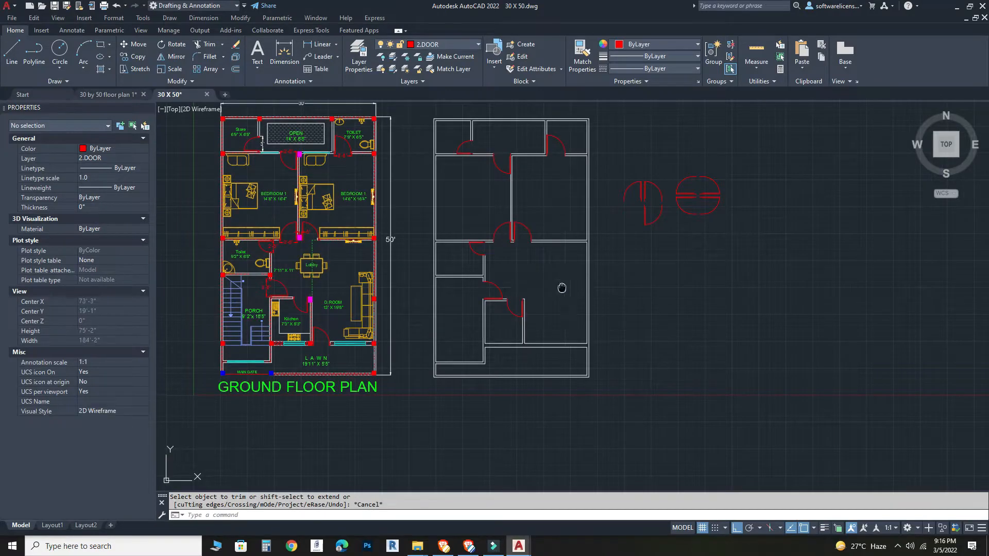
middle_drag(562, 287, 587, 300)
scroll(282, 367, up, 2)
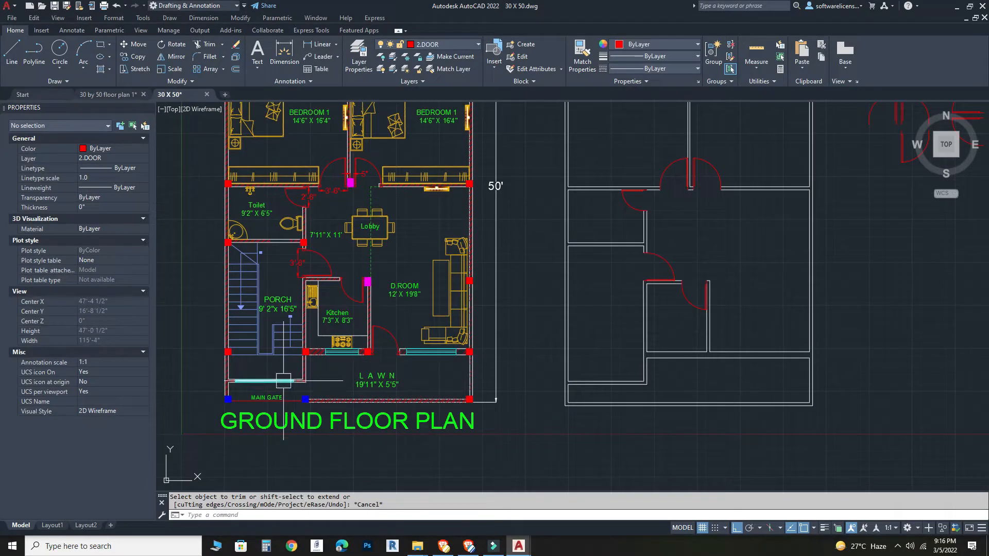
scroll(280, 368, up, 2)
middle_drag(473, 381, 440, 392)
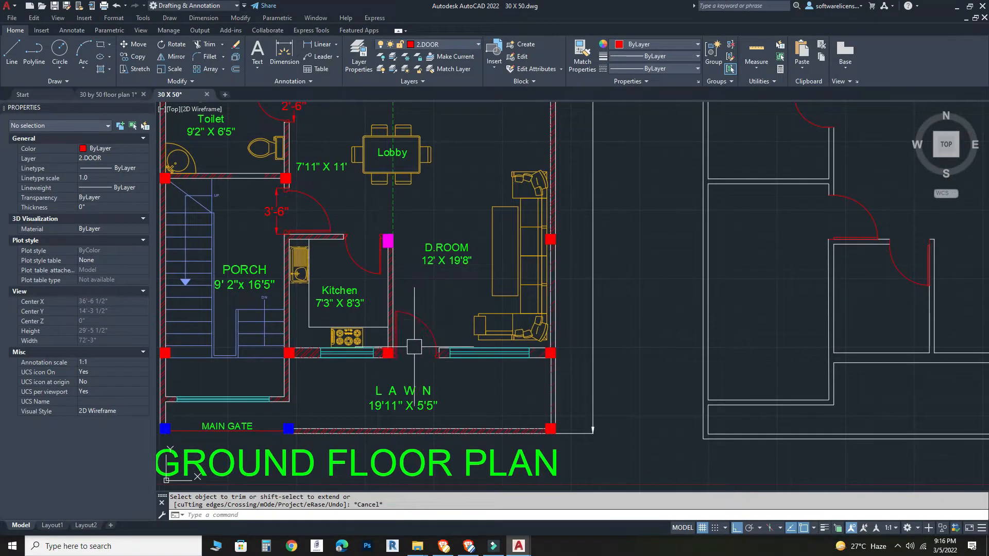
scroll(415, 347, down, 2)
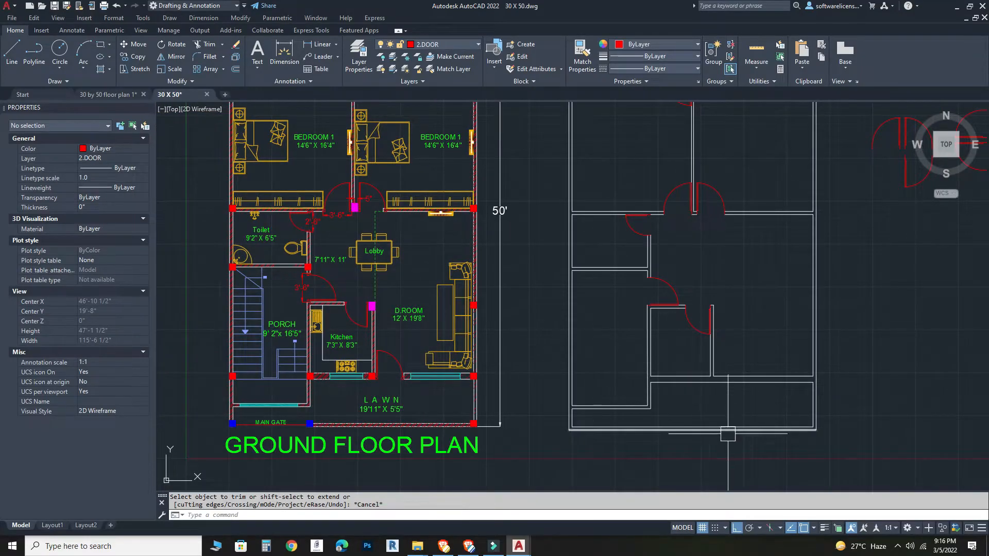
scroll(362, 391, up, 6)
click(285, 51)
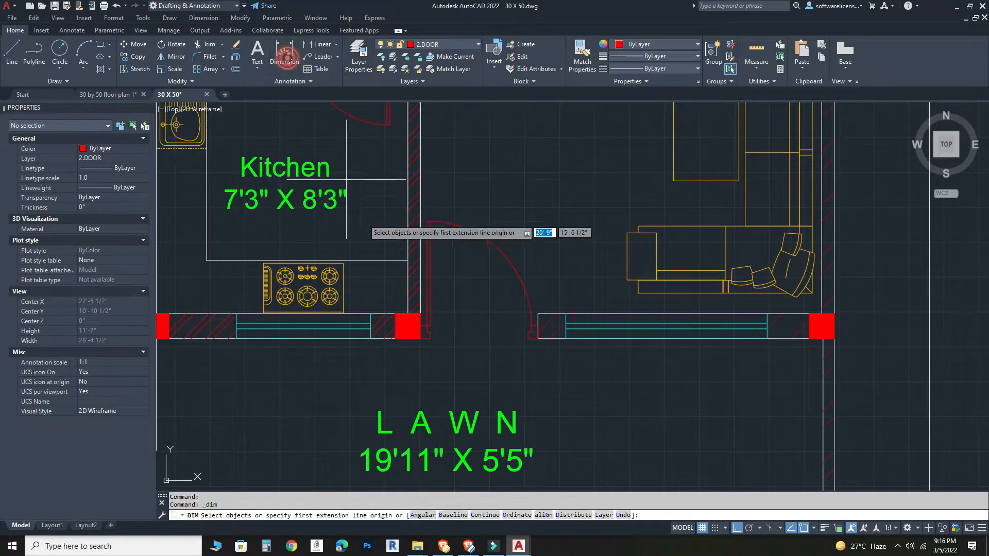
scroll(419, 298, up, 2)
click(421, 362)
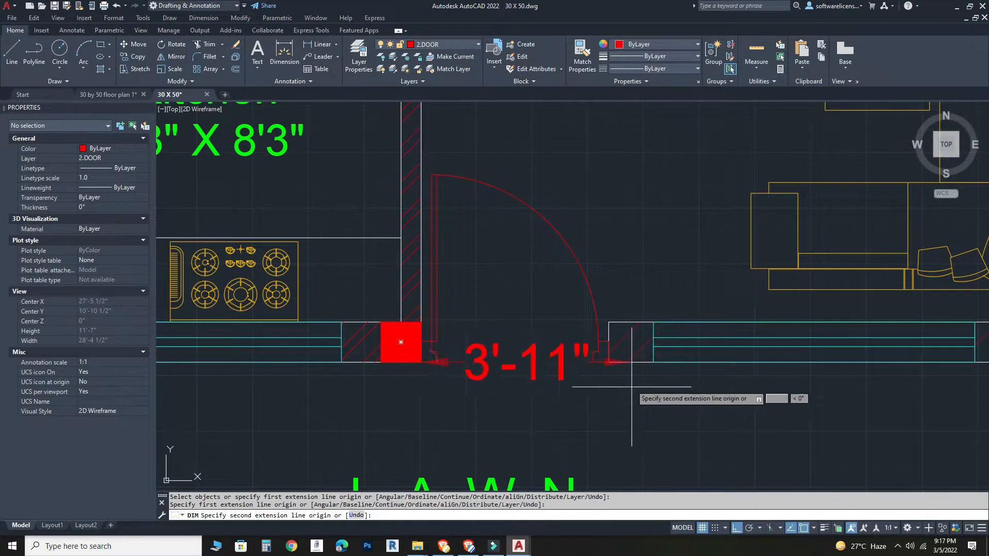
key(Escape)
Step: Copy the right-hand bedroom door down to the kitchen's lower-right outer corner, on the lower face of the lawn wall
scroll(608, 362, down, 6)
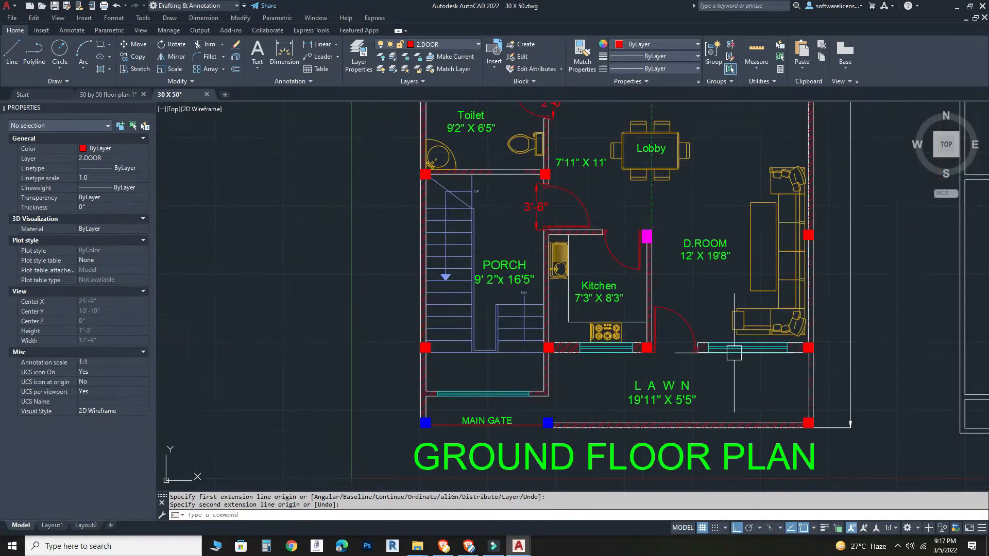
middle_drag(663, 312, 646, 334)
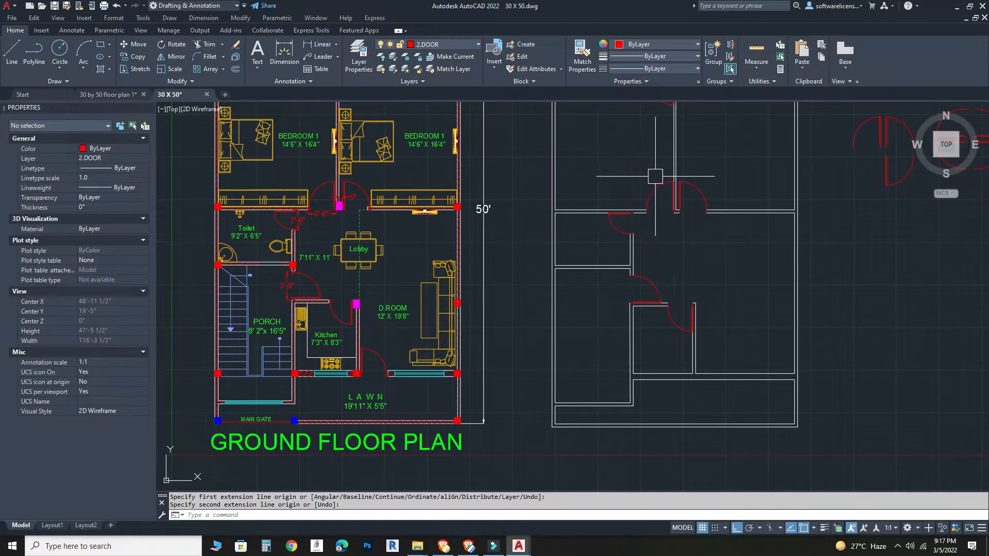
click(689, 179)
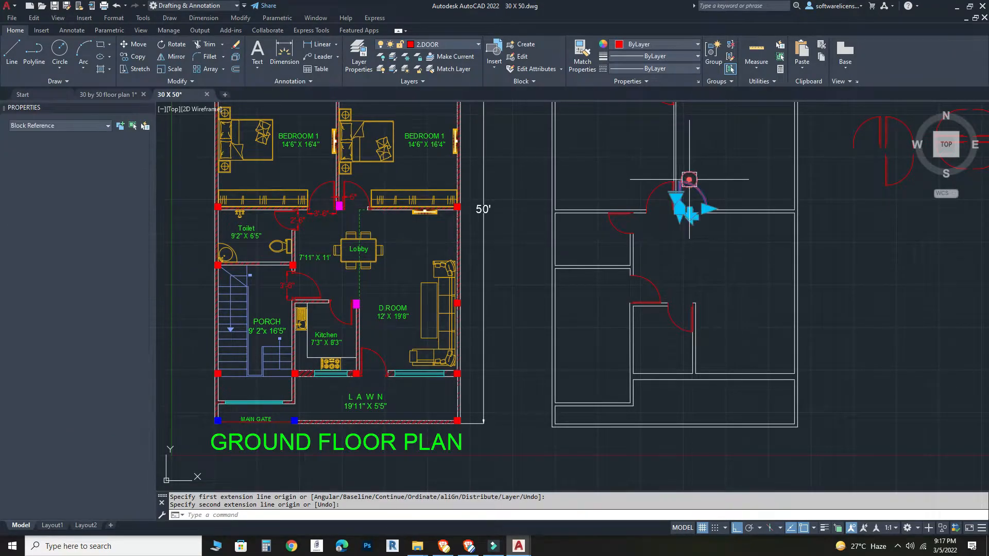
click(124, 57)
scroll(668, 202, up, 4)
click(695, 232)
middle_drag(717, 343, 678, 132)
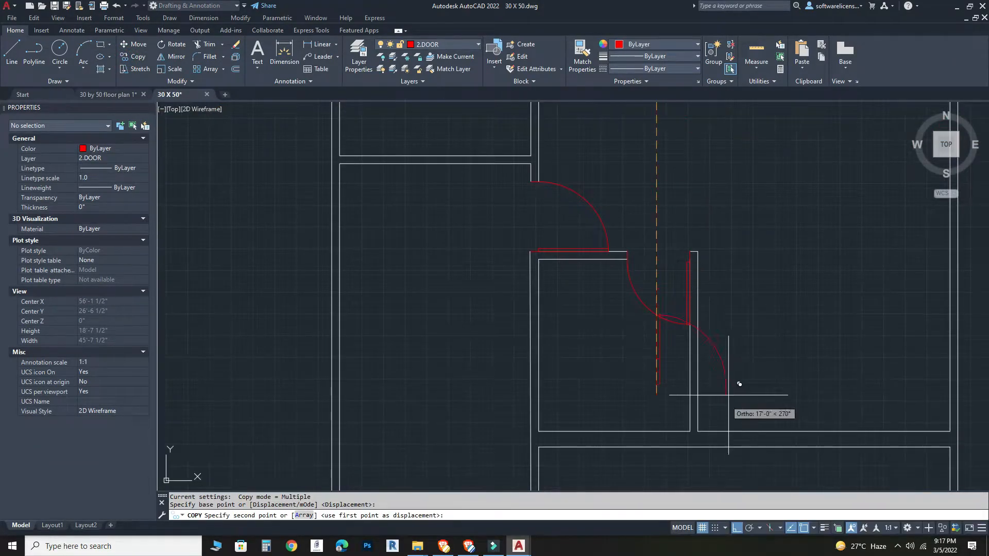
click(698, 447)
key(Escape)
Step: Move the copied lawn door left so its frame lines up with the outer face of the kitchen's right wall
click(731, 419)
click(713, 376)
scroll(703, 446, up, 8)
scroll(717, 376, up, 5)
scroll(614, 448, up, 9)
middle_drag(560, 463, 553, 281)
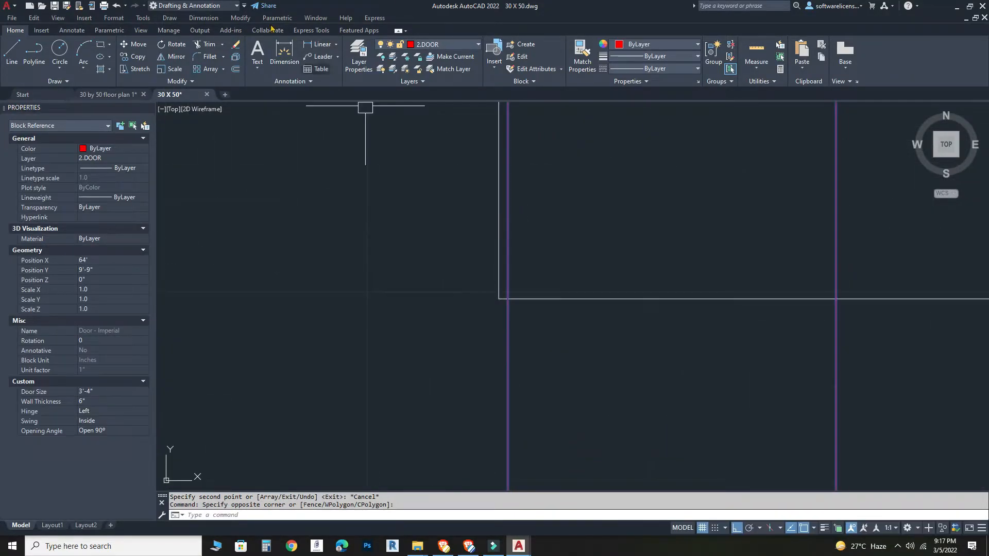
click(122, 46)
click(371, 107)
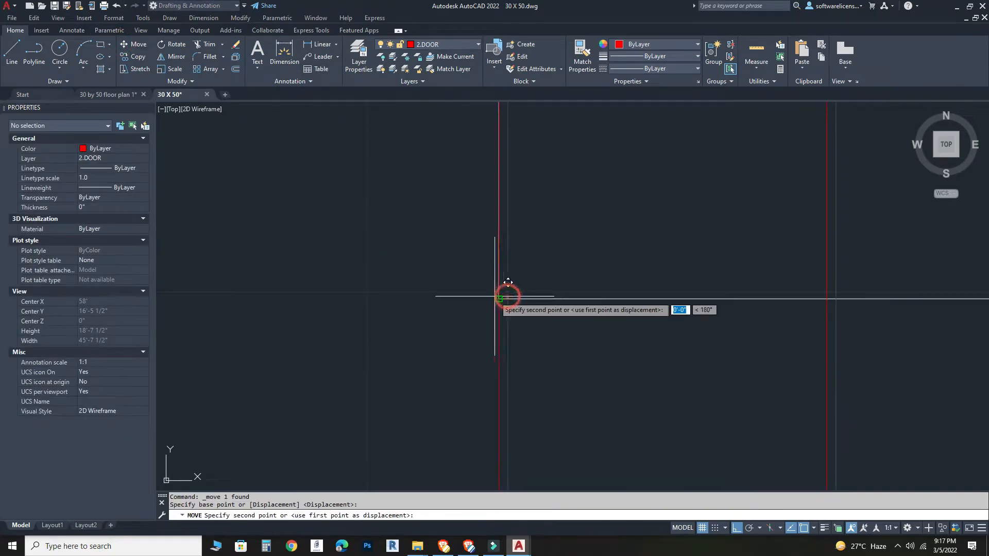
scroll(652, 289, down, 6)
key(Escape)
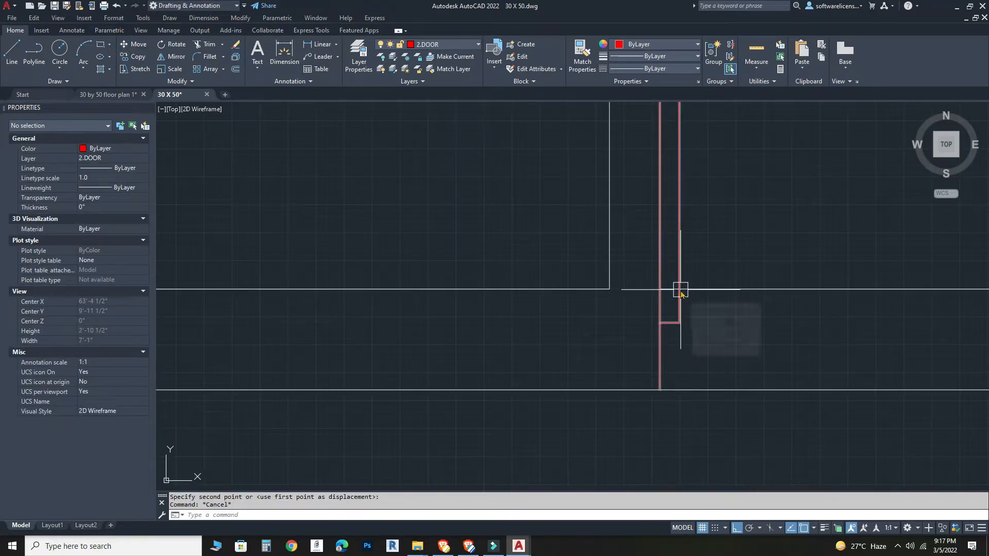
Step: Try to trim the lawn wall lines at the new door with a fence, and undo that trim
key(Return)
drag(728, 243, 706, 430)
scroll(709, 367, down, 8)
key(Escape)
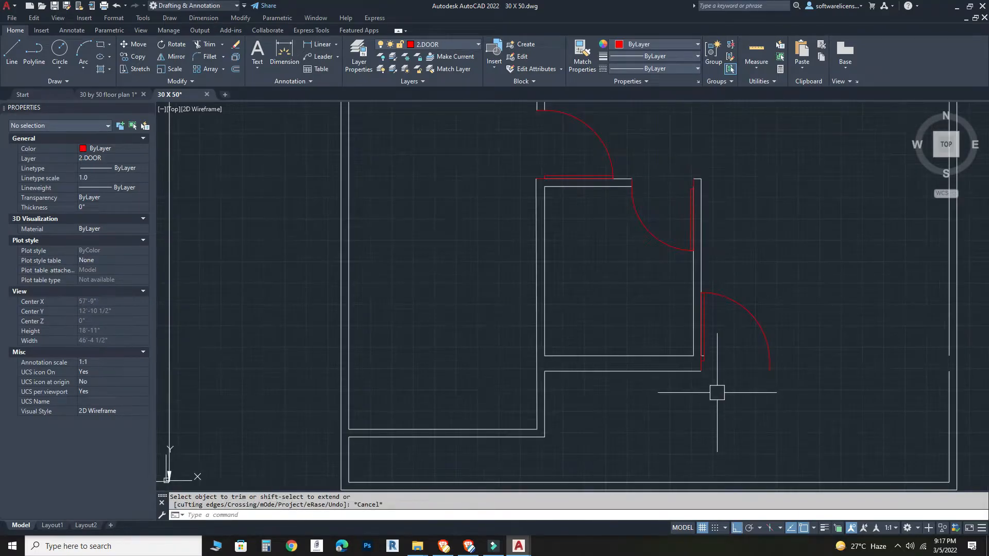
key(ctrl+z)
key(ctrl+z)
Step: Trim the upper and lower lawn wall lines between the new door's two jambs to open the doorway
scroll(814, 349, down, 5)
middle_drag(815, 348, 463, 359)
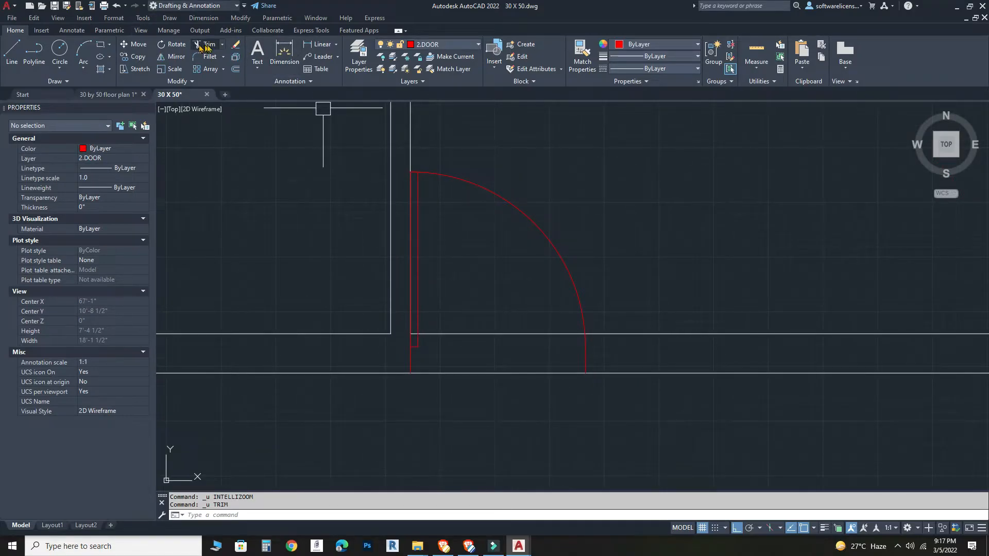
click(495, 337)
click(499, 377)
scroll(424, 339, up, 6)
scroll(388, 321, down, 8)
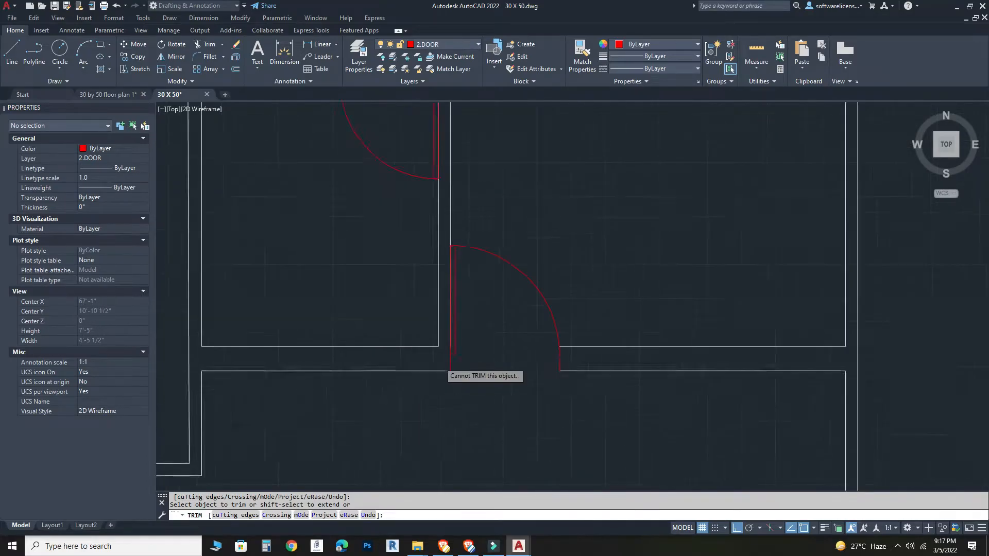
key(Escape)
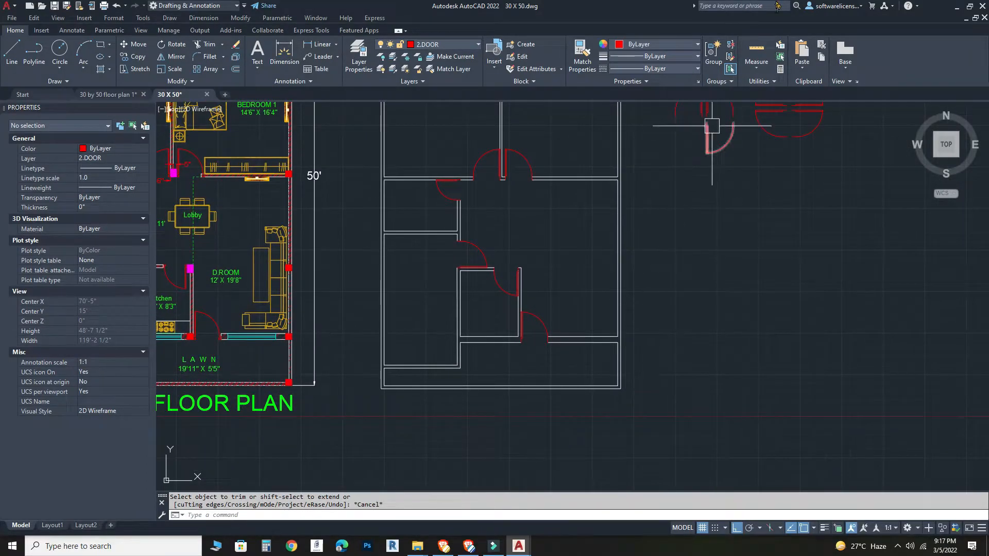
Step: Measure the main gate opening's width between the two blue columns in the reference ground floor plan
middle_drag(692, 285, 978, 221)
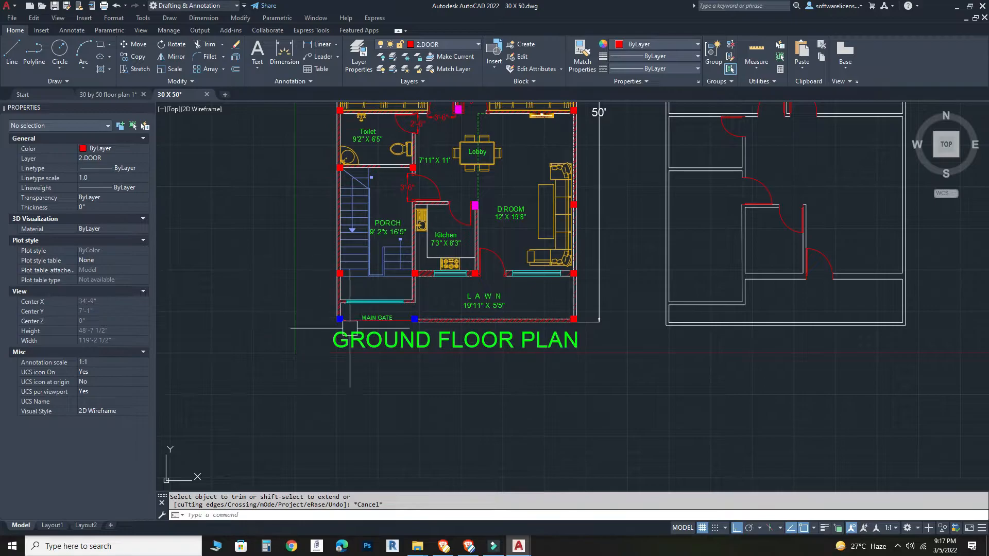
scroll(357, 312, up, 2)
scroll(350, 310, up, 3)
click(284, 52)
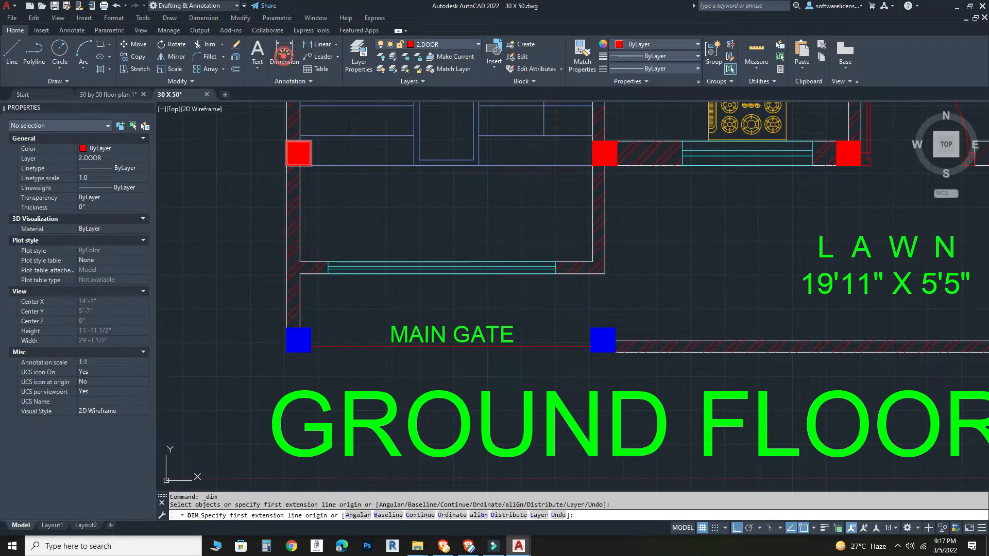
scroll(298, 328, up, 2)
click(298, 327)
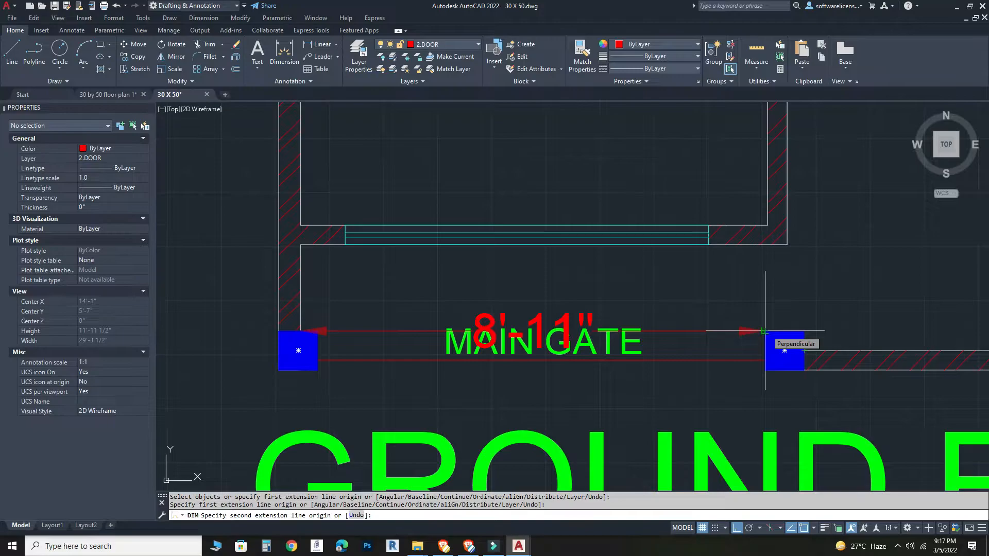
key(Escape)
Step: Stretch the lower end of the short inner left wall line beside the gate area to the front wall's outer face
scroll(731, 360, down, 4)
middle_drag(778, 363, 359, 352)
scroll(567, 332, up, 5)
click(14, 53)
key(Escape)
click(569, 337)
scroll(575, 345, up, 4)
click(555, 355)
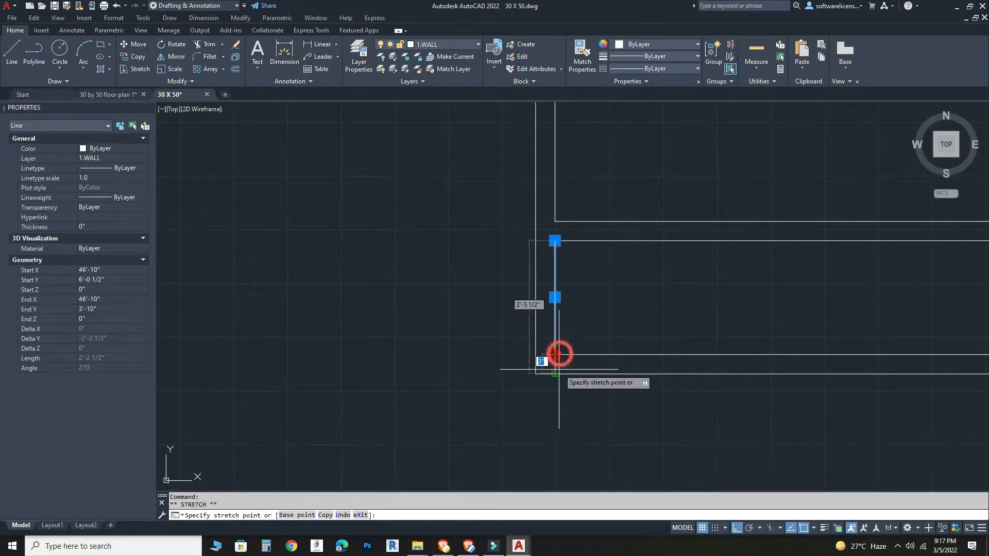
key(Escape)
key(Escape)
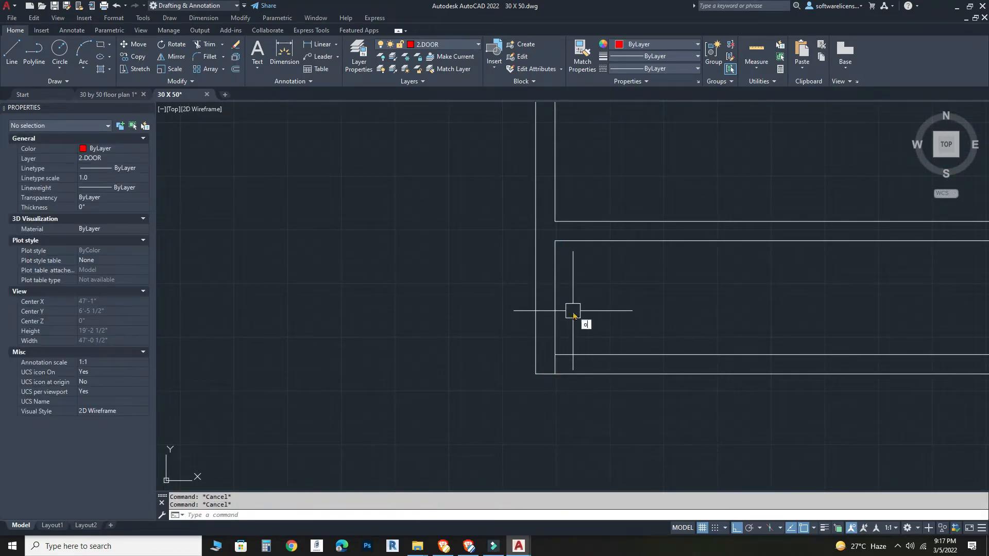
Step: Offset the short inner left wall line 9'8" to the right to mark the far side of the main gate
text(o)
key(Return)
key(Return)
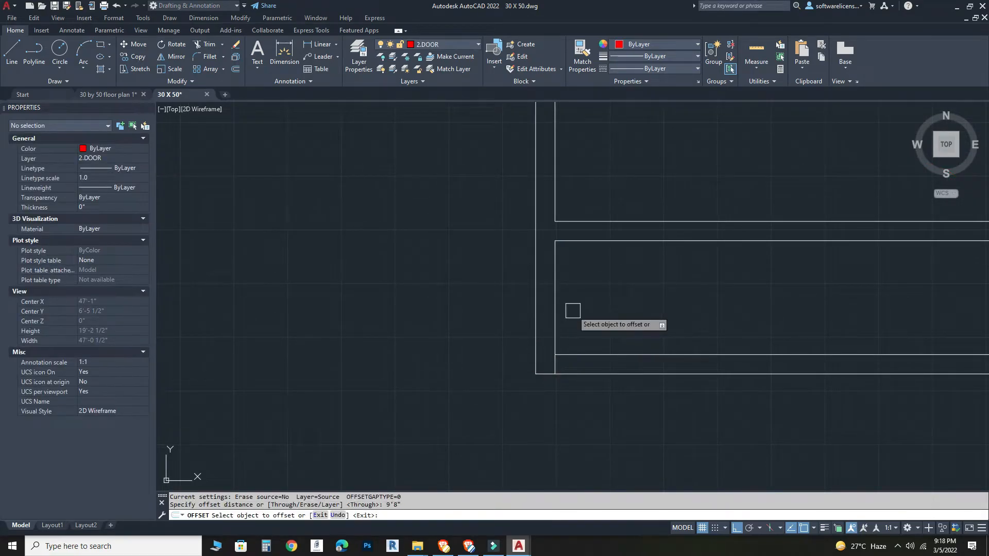
click(553, 301)
click(718, 291)
scroll(750, 315, down, 4)
scroll(751, 317, up, 3)
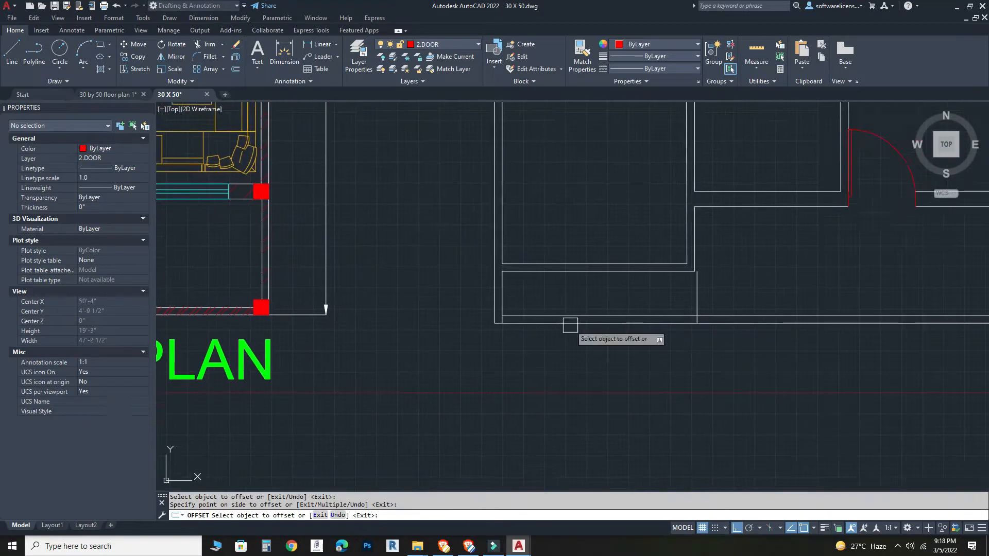
key(Escape)
Step: Trim the offset line above the front wall and both front wall lines across the main gate opening
text(tr)
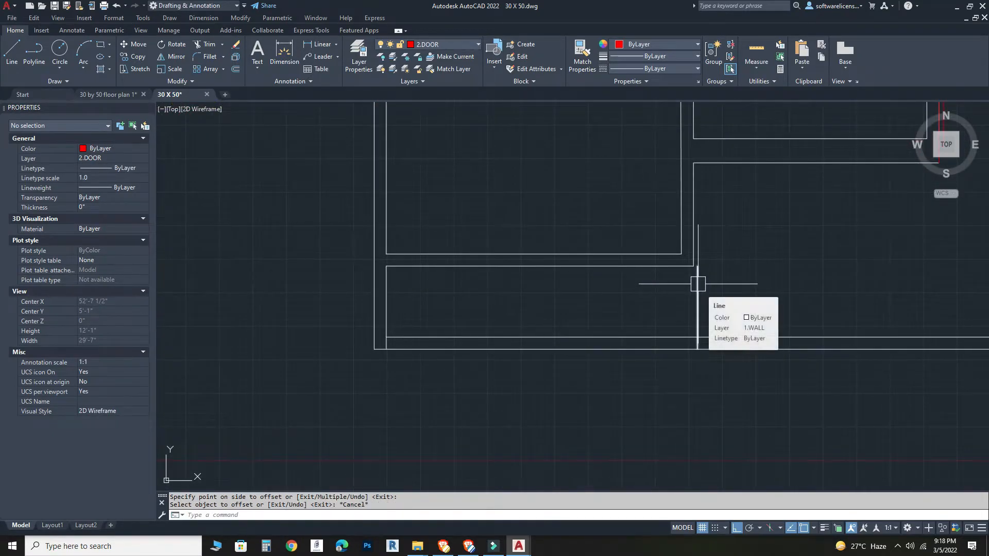
key(Return)
click(698, 284)
drag(620, 310, 611, 398)
key(Escape)
scroll(596, 208, down, 5)
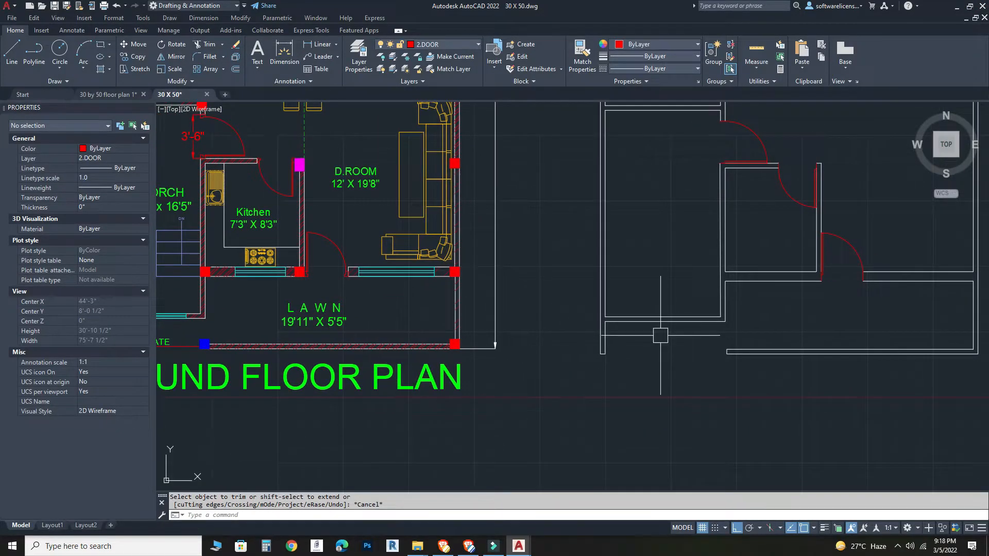
scroll(661, 335, down, 2)
mouse_move(660, 335)
middle_down()
mouse_move(641, 336)
mouse_move(604, 397)
middle_up()
middle_drag(557, 279, 549, 325)
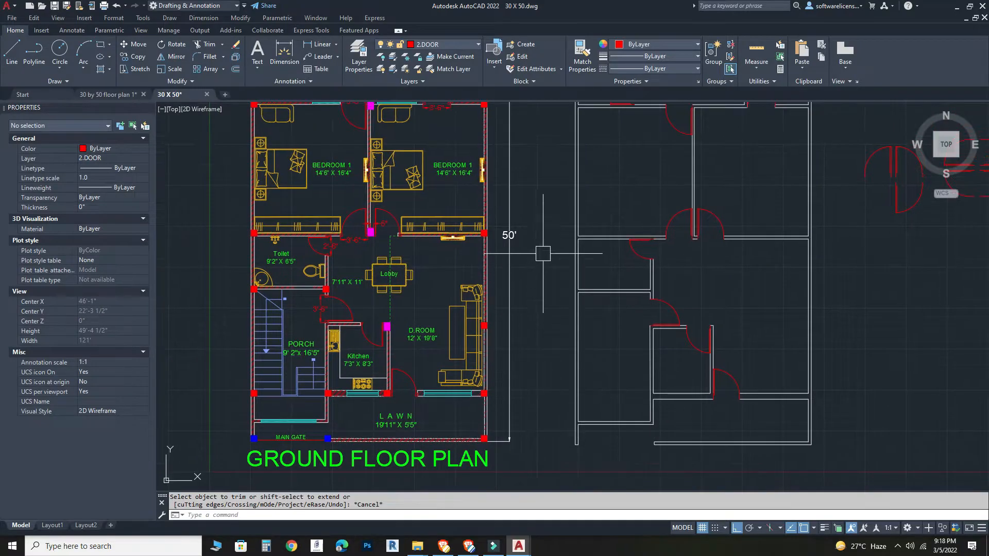
Step: Erase the spare red door copies to the right of the new floor plan and save the drawing
middle_drag(543, 253, 537, 271)
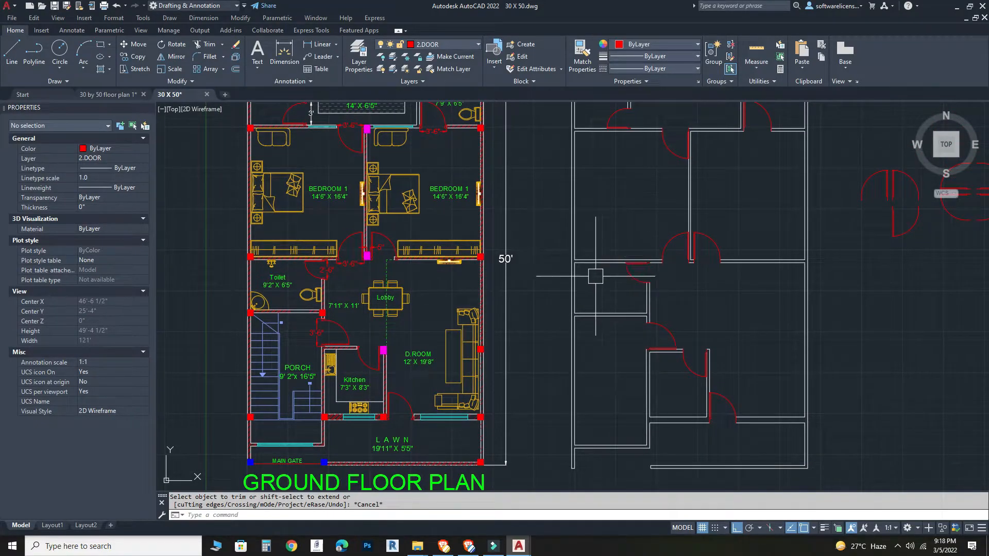
scroll(575, 263, down, 2)
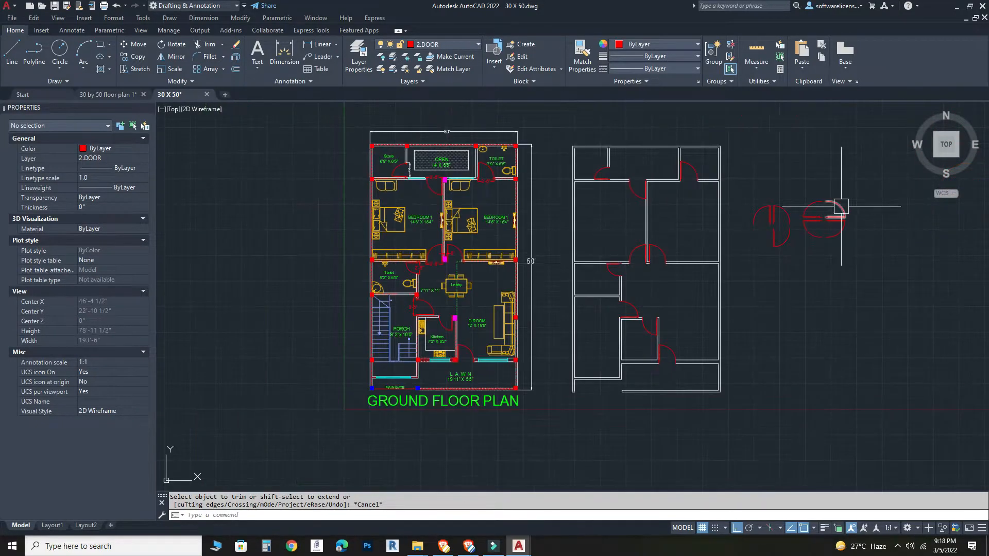
click(864, 152)
click(738, 276)
key(Delete)
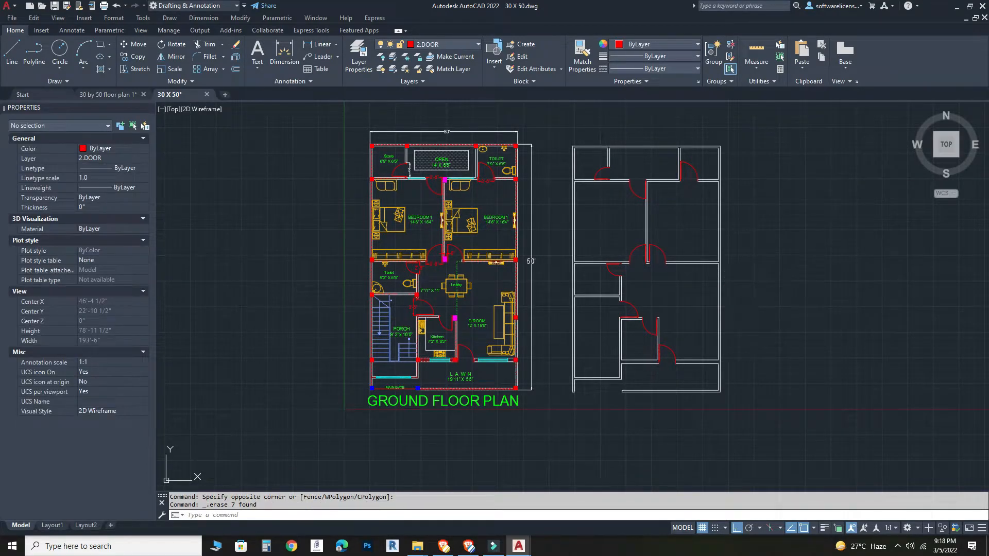
key(ctrl+s)
key(F1)
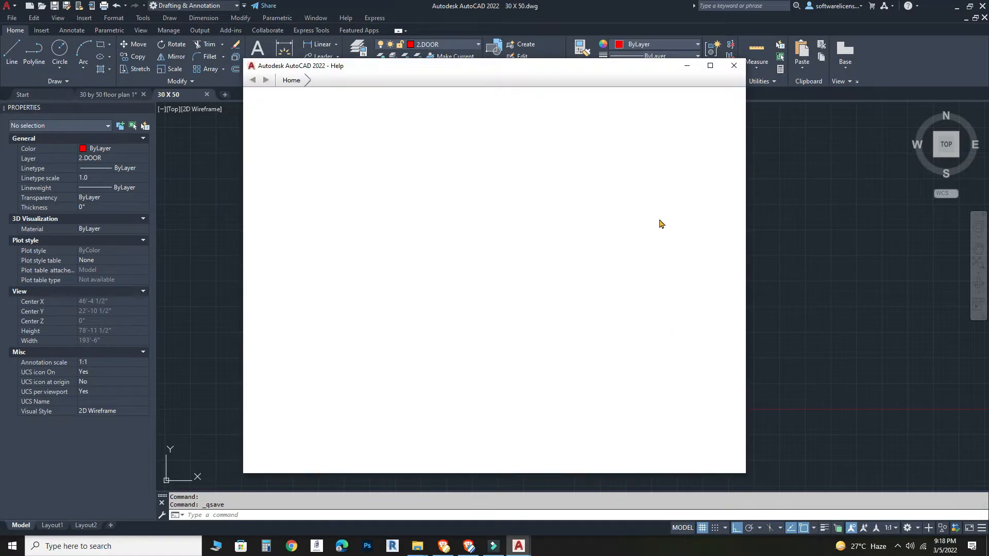
click(733, 66)
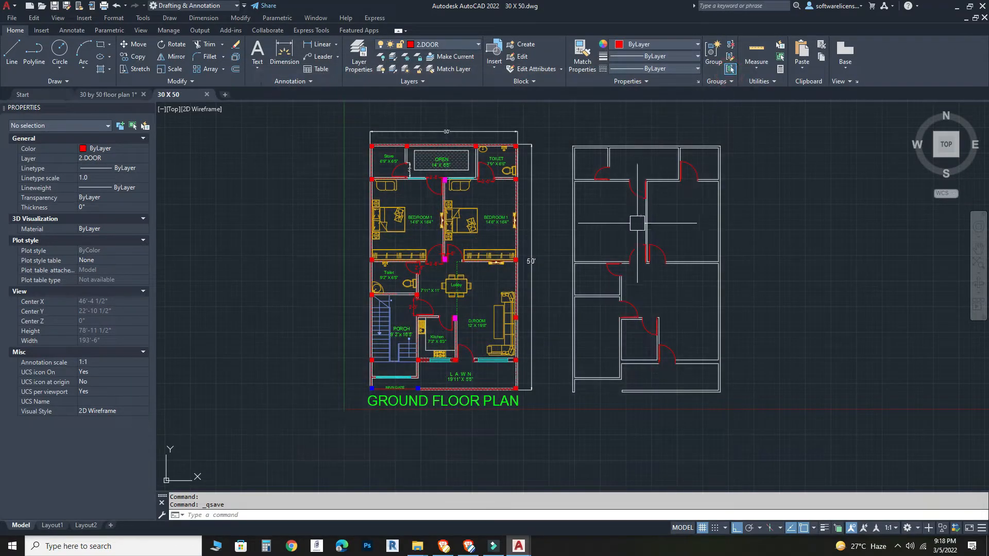
Step: Make 3.WINDOWS the current layer
scroll(375, 183, up, 6)
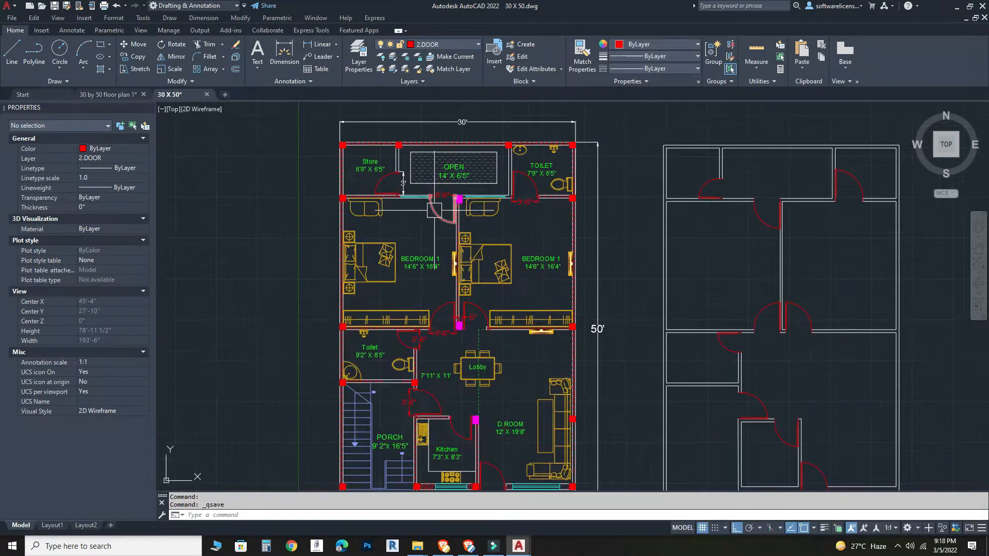
scroll(374, 184, up, 1)
middle_drag(375, 183, 353, 271)
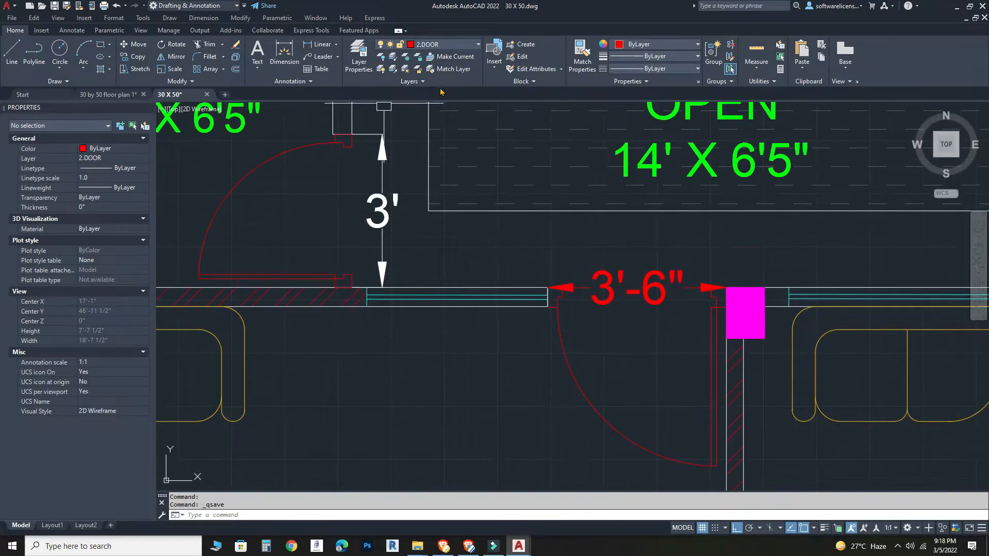
click(443, 47)
click(442, 93)
scroll(446, 152, down, 4)
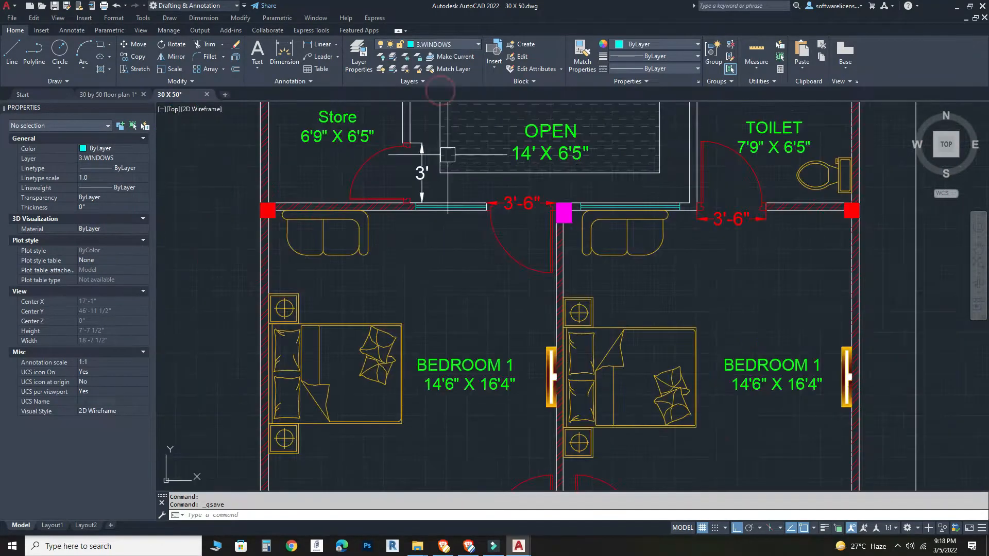
key(F1)
click(730, 65)
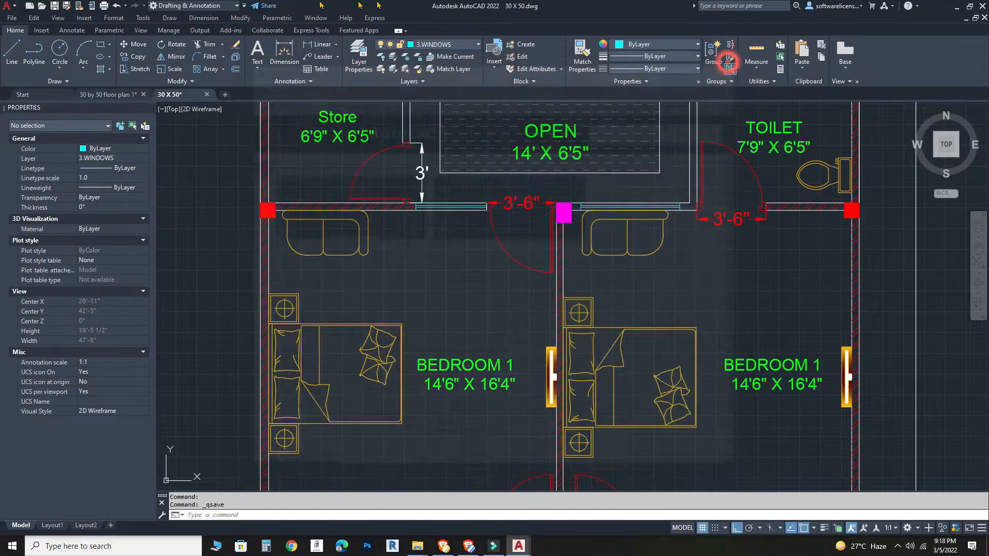
key(Escape)
key(Escape)
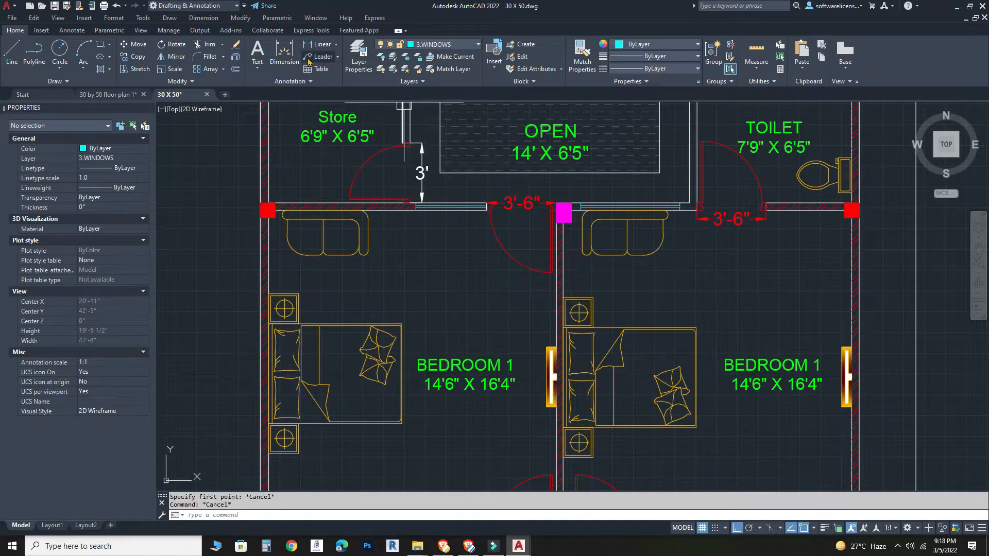
Step: Dimension the width of the window between the Store door and the left bedroom's door in the reference plan
click(285, 52)
scroll(464, 227, up, 4)
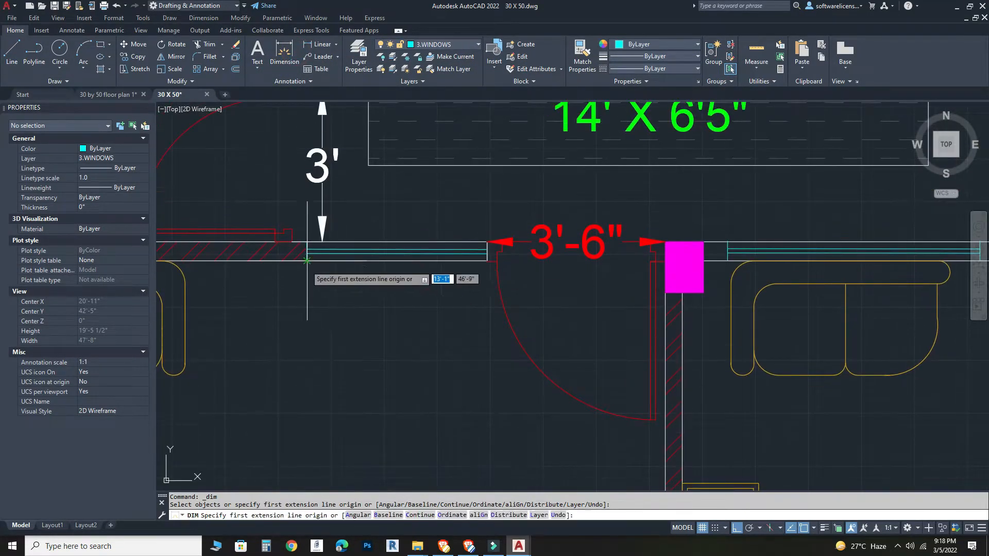
click(303, 263)
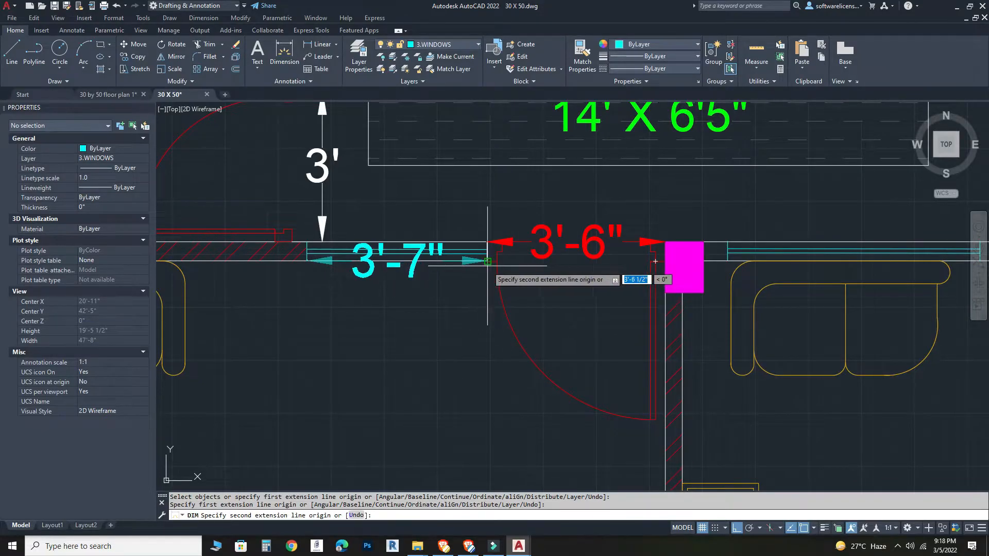
click(488, 262)
click(417, 296)
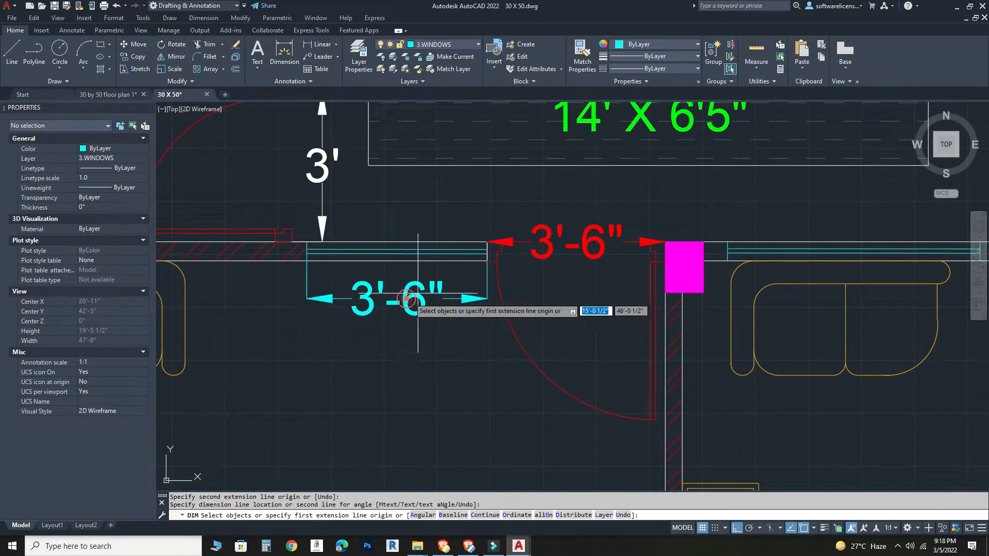
scroll(428, 326, down, 2)
scroll(429, 326, down, 2)
key(Escape)
key(Escape)
Step: Draw a line 3'6" left from the upper left corner of the left bedroom's door opening, continuing straight down across the wall
scroll(588, 312, down, 1)
middle_drag(682, 257, 364, 184)
scroll(470, 215, up, 1)
scroll(471, 215, up, 1)
scroll(477, 280, down, 2)
scroll(481, 283, down, 1)
middle_drag(473, 283, 510, 298)
scroll(514, 302, up, 4)
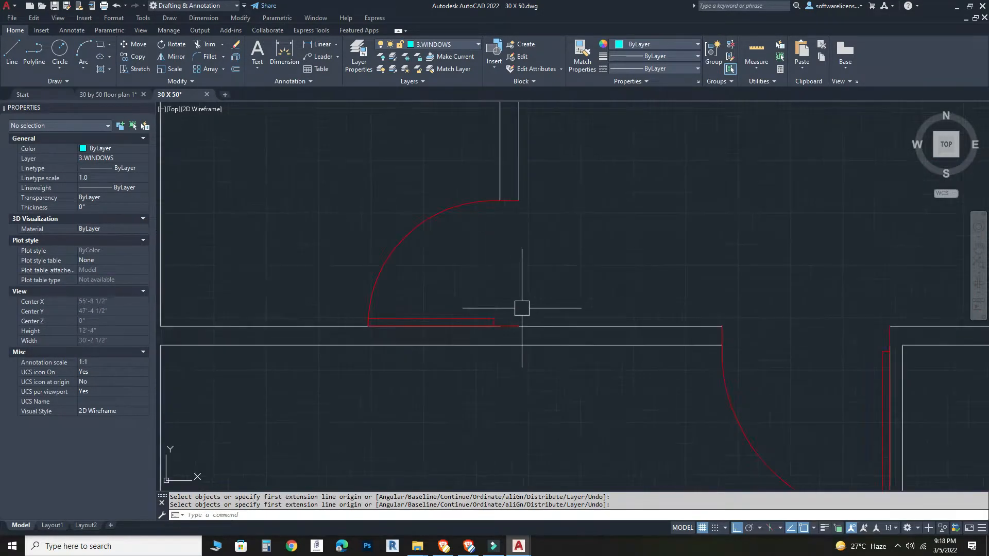
click(15, 50)
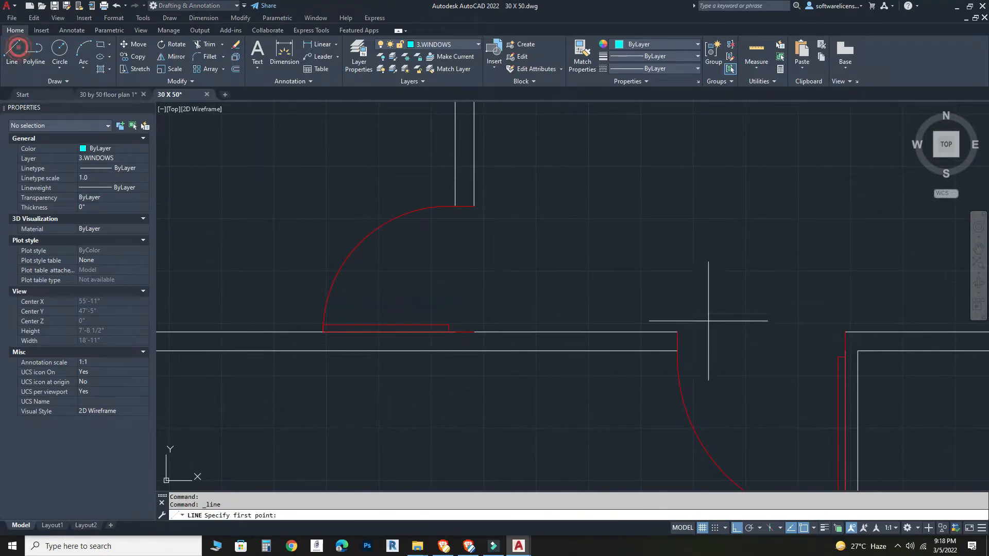
click(678, 332)
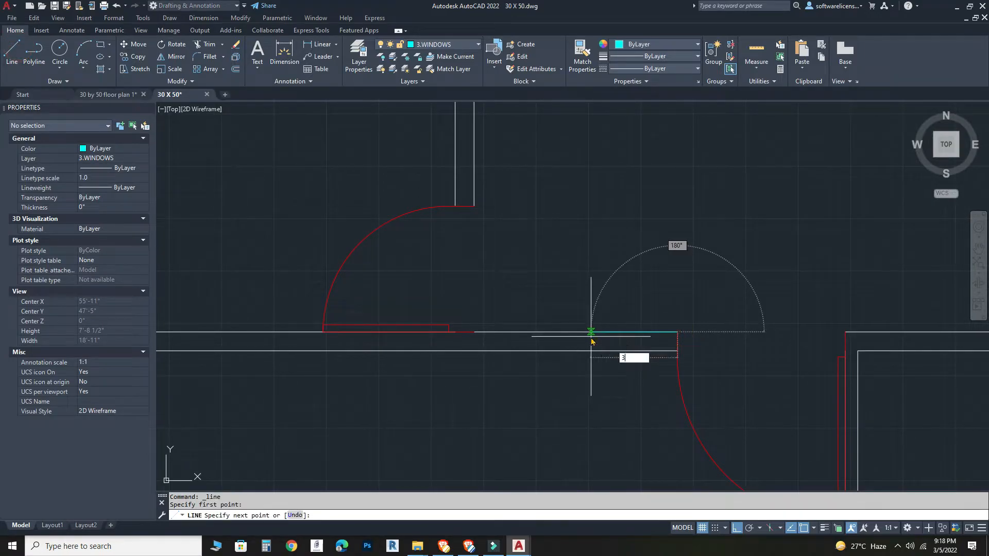
key(Return)
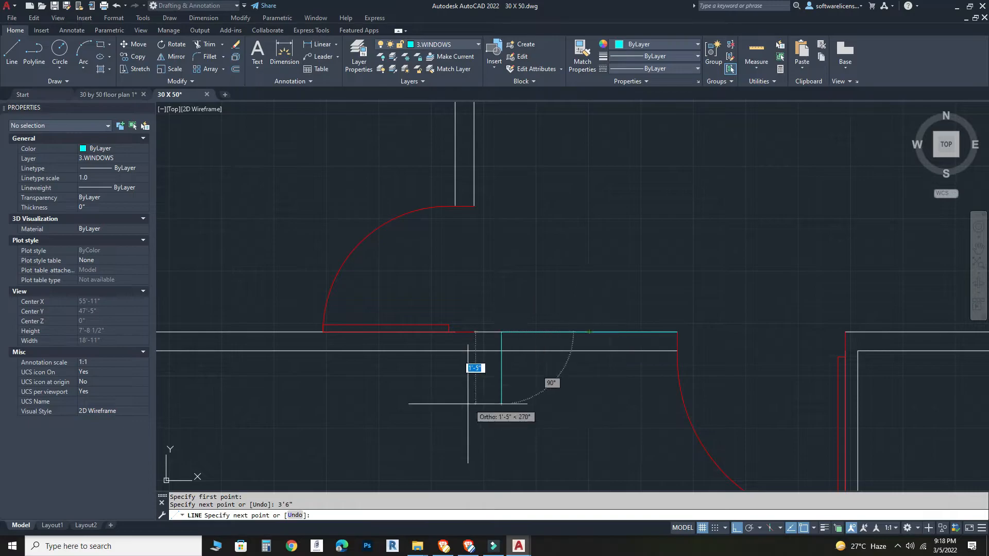
click(513, 411)
key(Escape)
scroll(634, 403, down, 4)
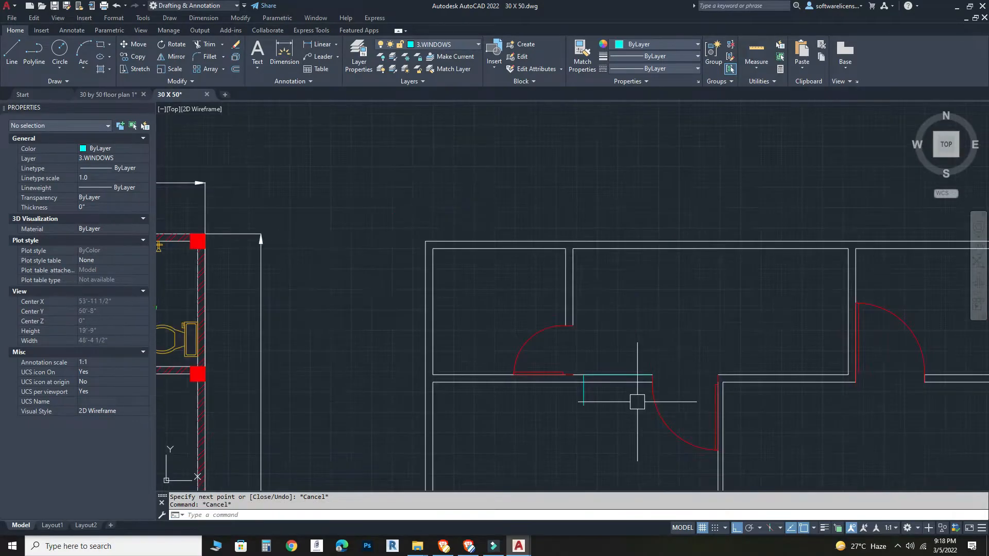
Step: Erase the 3'6" horizontal guide line on the wall's upper edge, keeping the vertical line at the window's left end
scroll(597, 406, down, 4)
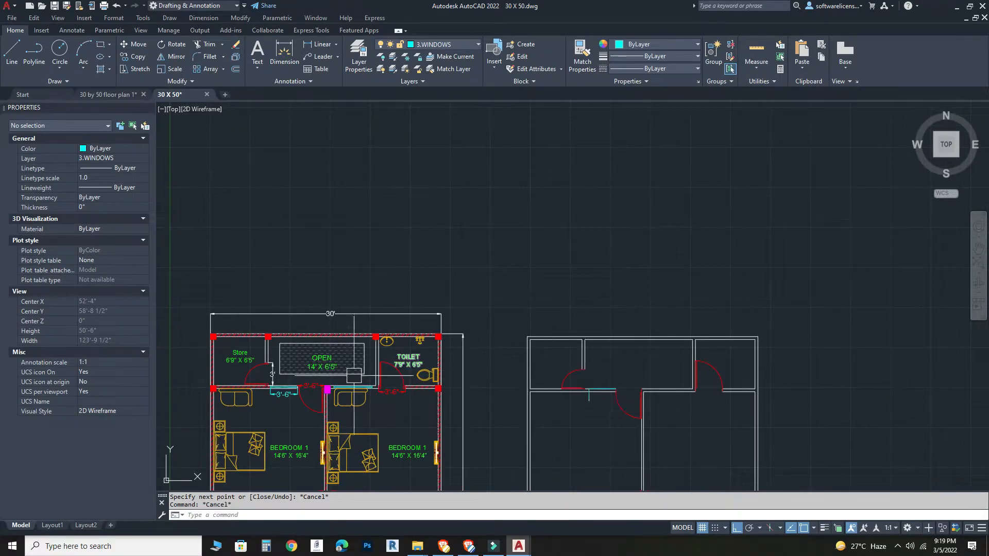
scroll(172, 417, up, 3)
scroll(275, 407, down, 3)
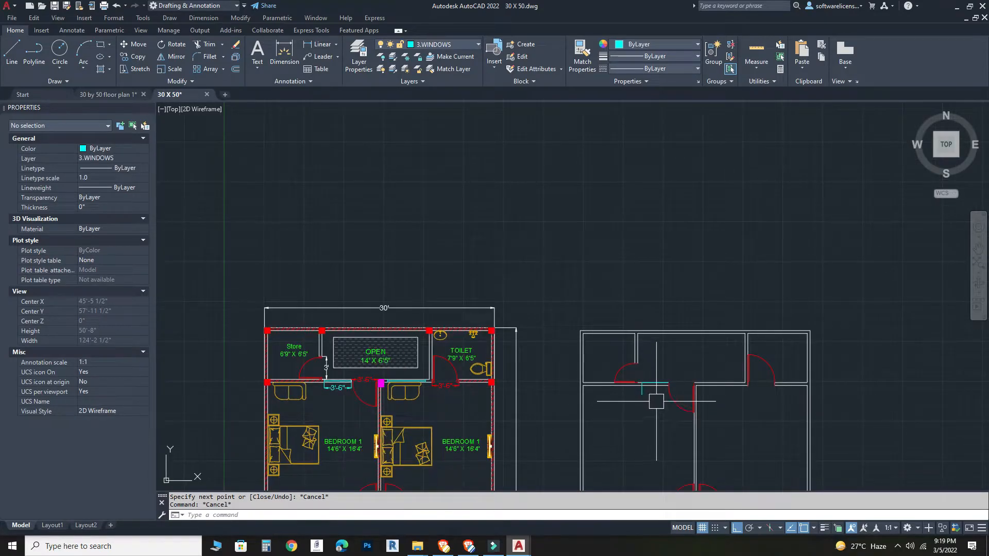
scroll(660, 388, up, 2)
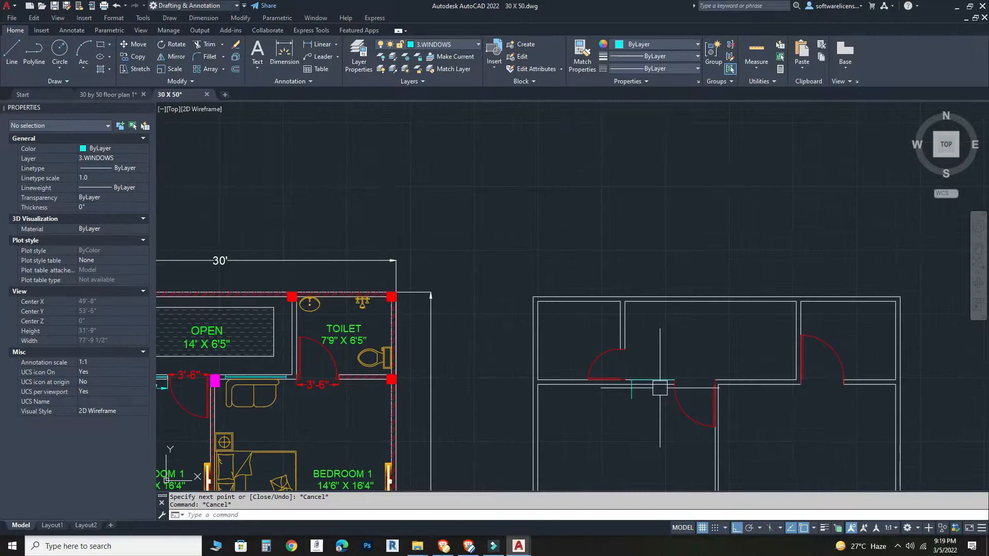
scroll(660, 389, up, 2)
click(615, 392)
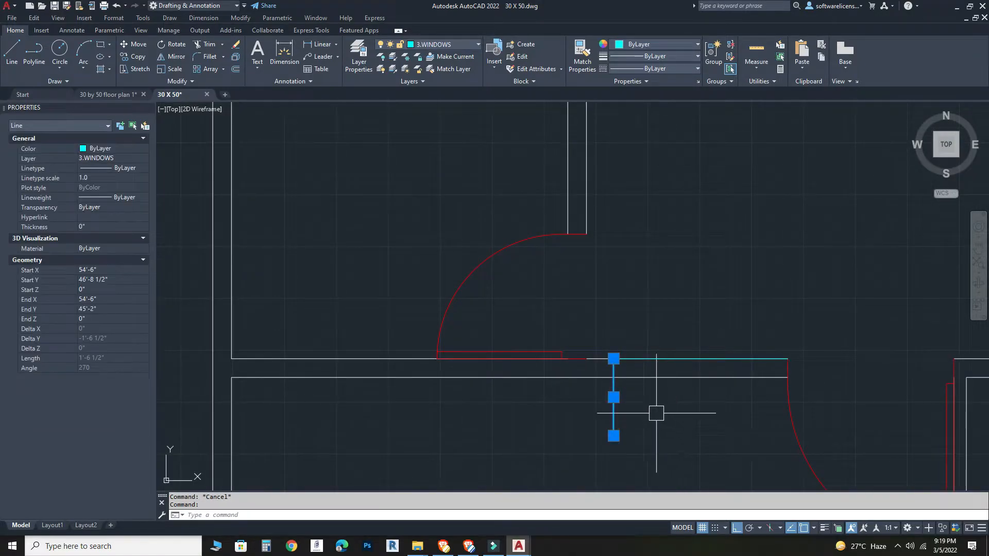
key(Escape)
click(654, 359)
key(Delete)
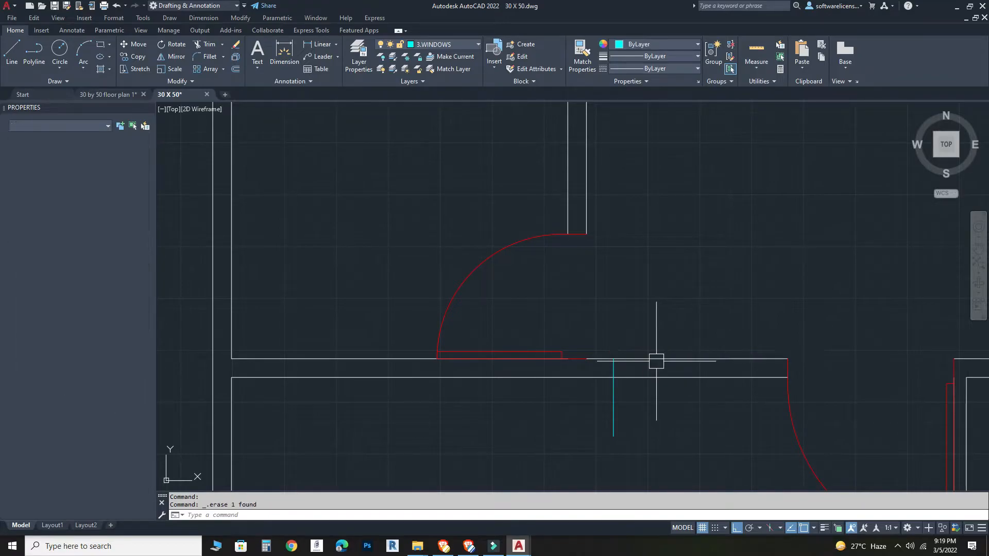
Step: Close the window's right end with a line across the wall and shorten the left end line to the wall's lower edge
click(13, 53)
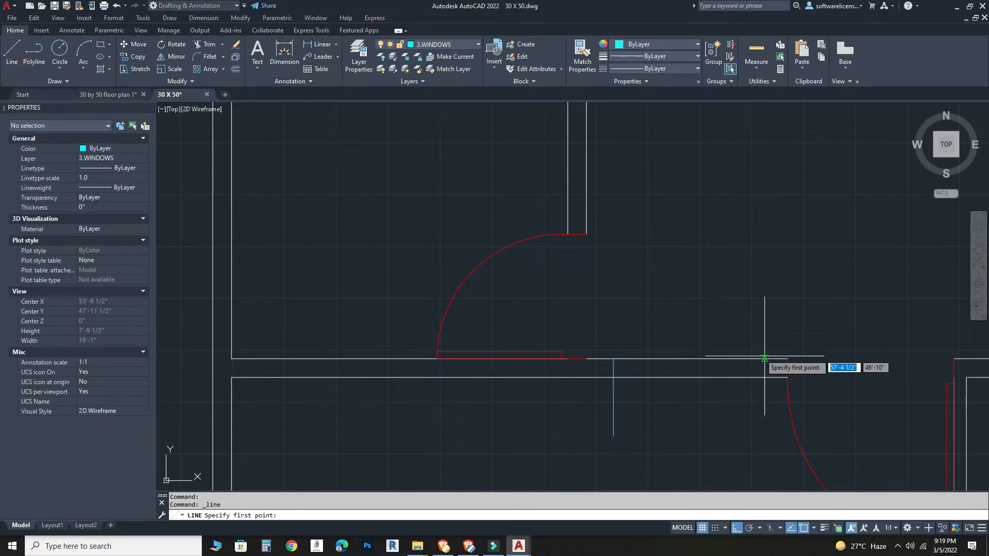
click(788, 377)
click(788, 359)
key(Escape)
click(614, 407)
click(614, 436)
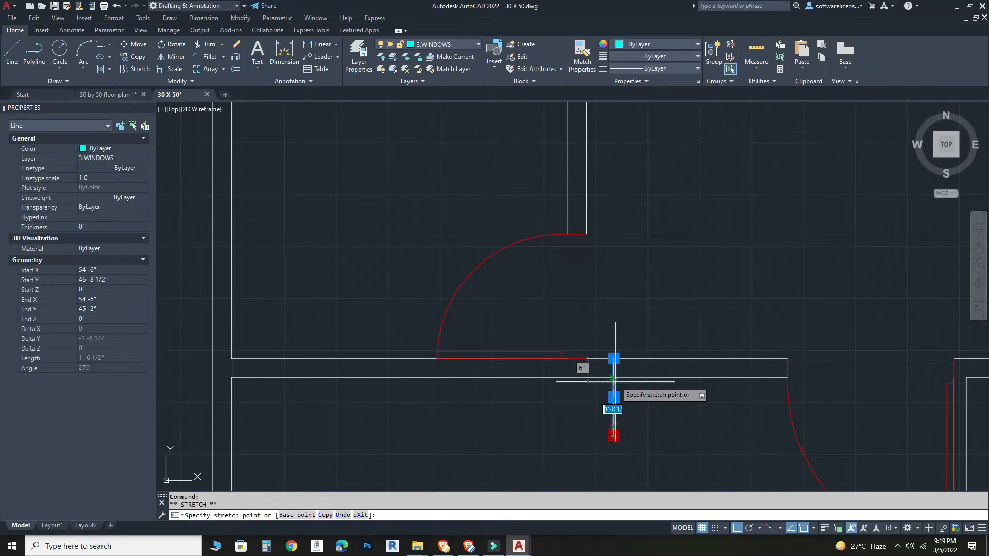
click(669, 378)
key(Escape)
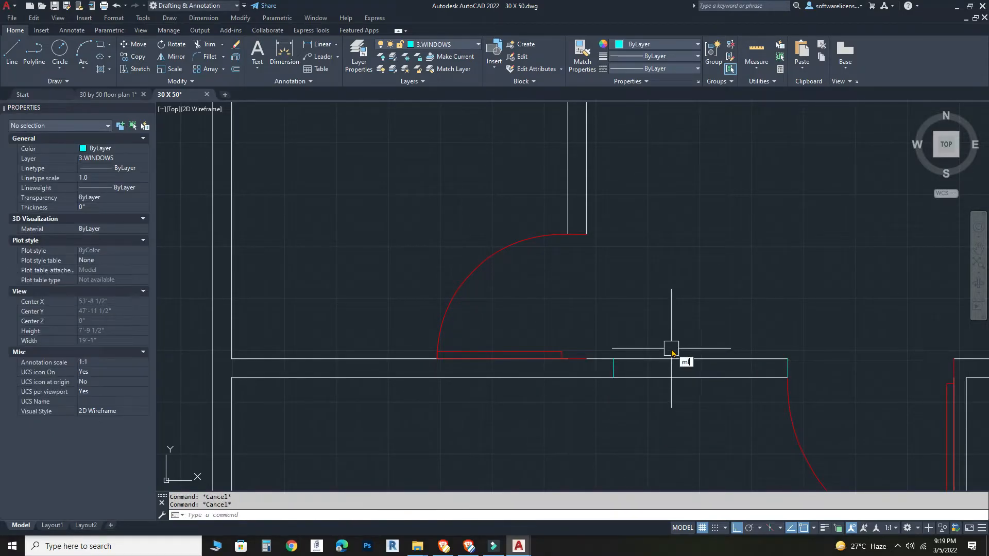
Step: Draw a multiline at scale 2 between the midpoints of the window's two end lines
key(Return)
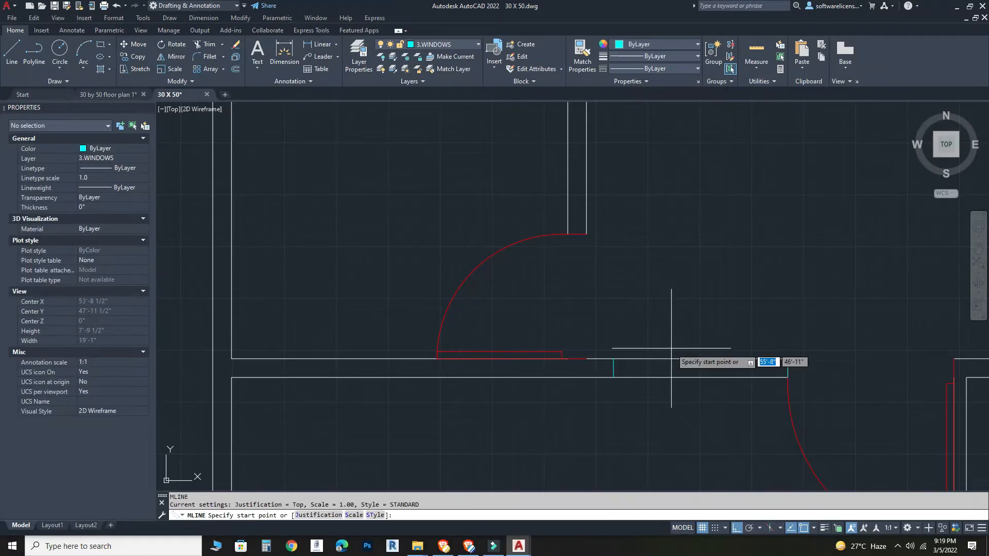
click(353, 516)
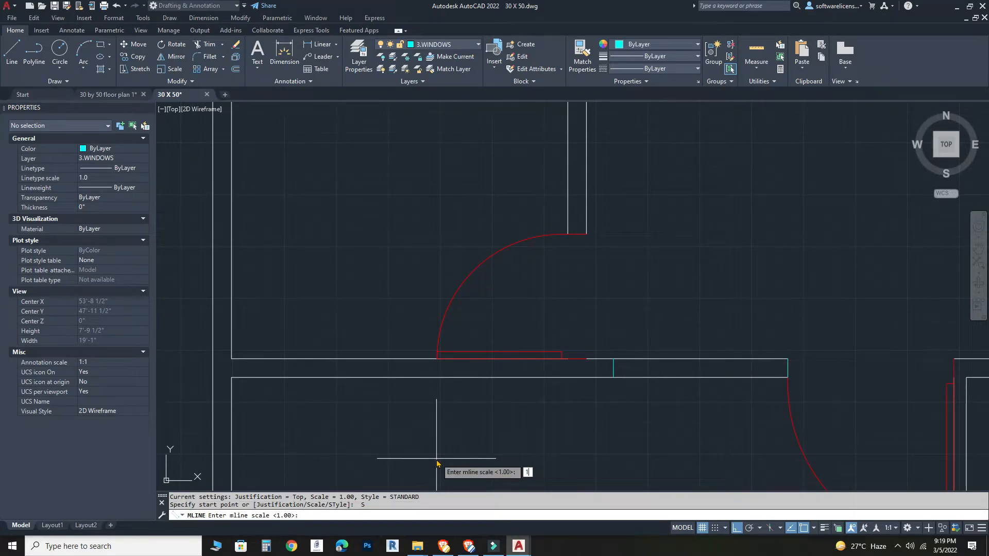
key(Return)
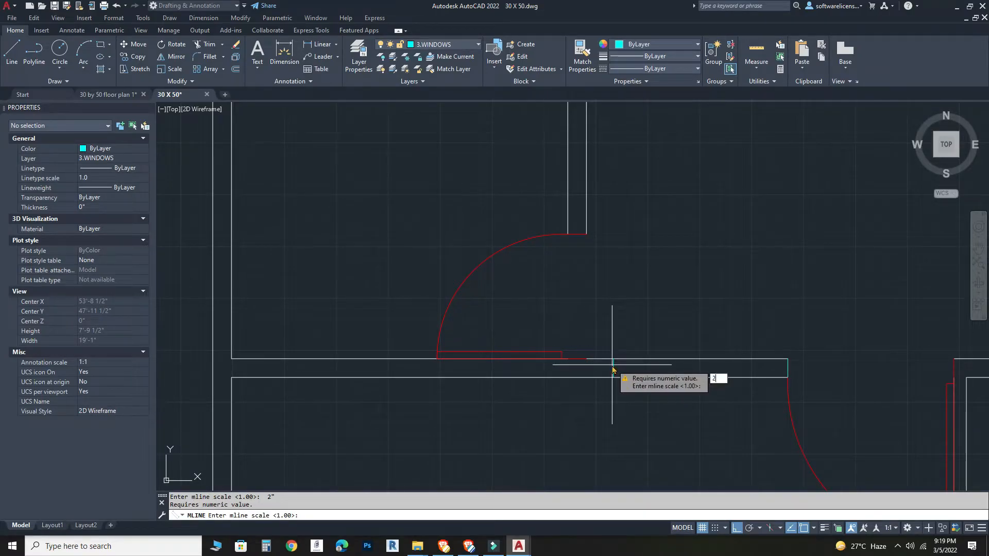
key(Return)
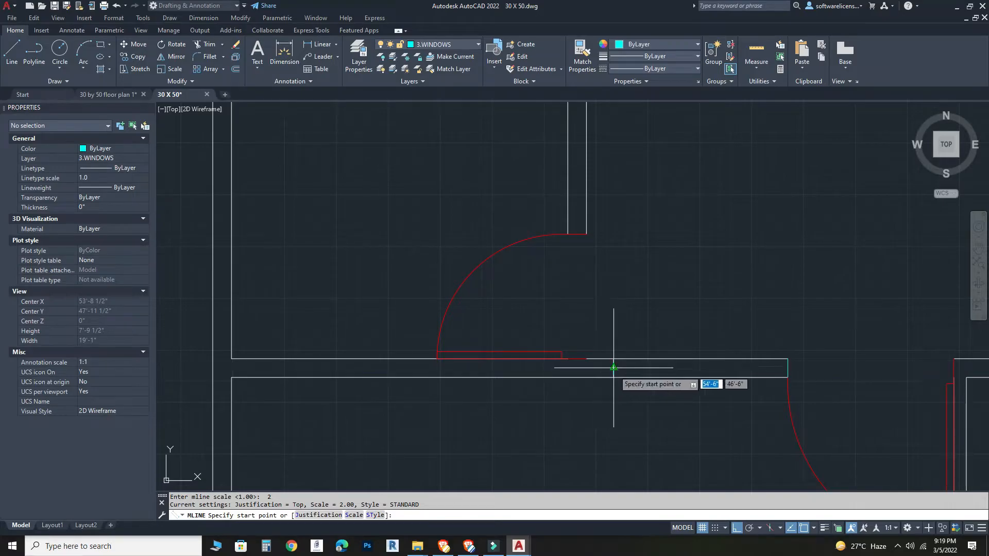
click(614, 368)
scroll(785, 380, up, 2)
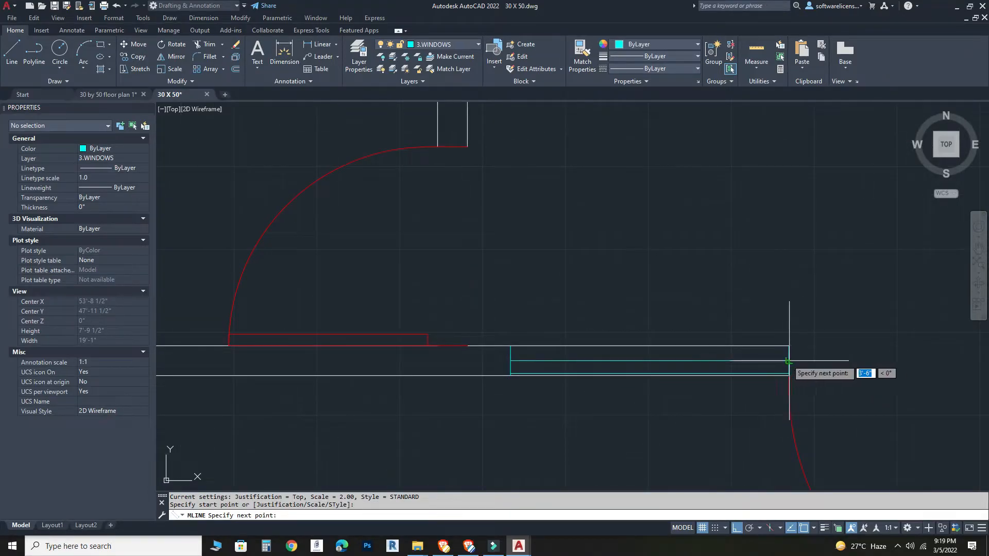
click(789, 361)
key(Escape)
Step: Set the window multiline's justification to Zero and its scale to 1
click(673, 360)
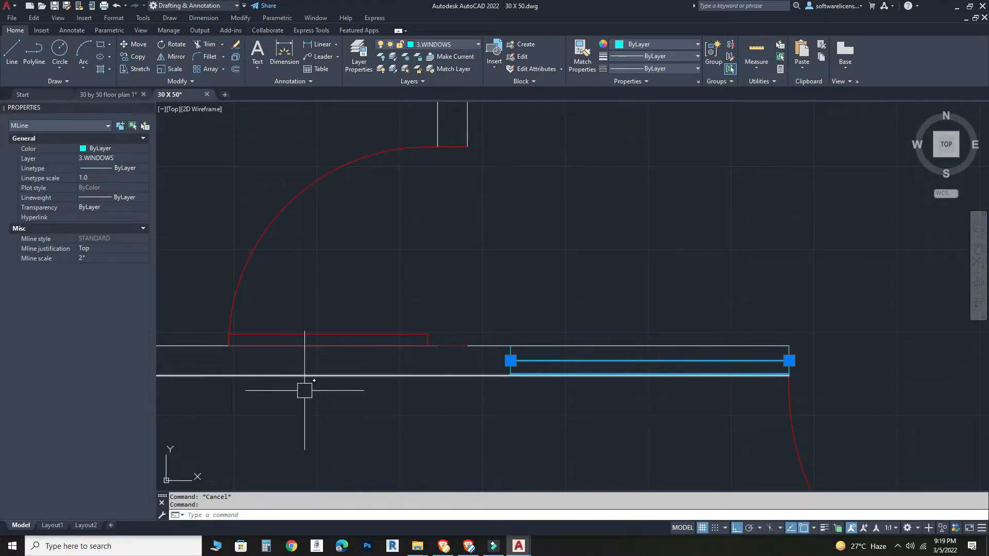
click(145, 250)
click(118, 267)
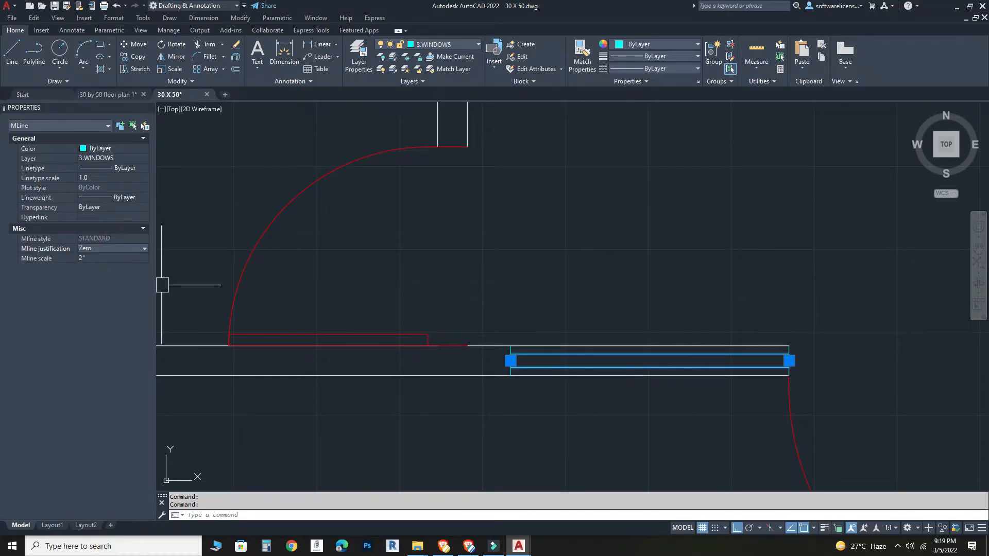
click(110, 256)
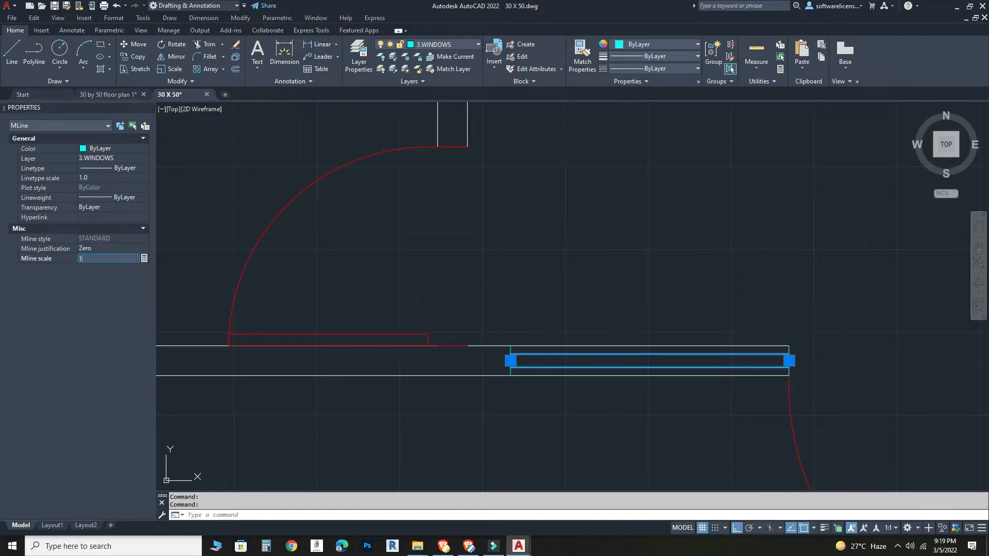
text(1)
key(Return)
key(Escape)
scroll(651, 242, down, 5)
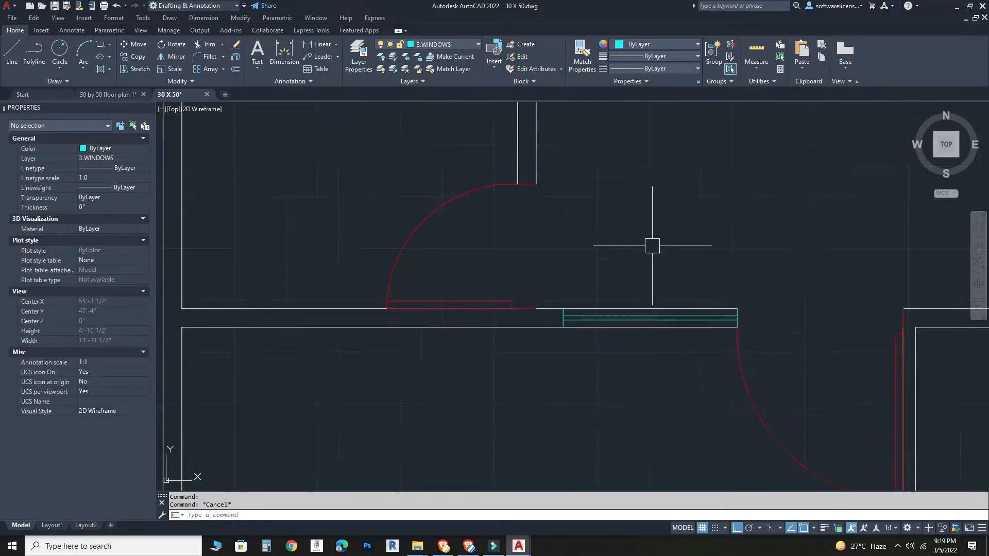
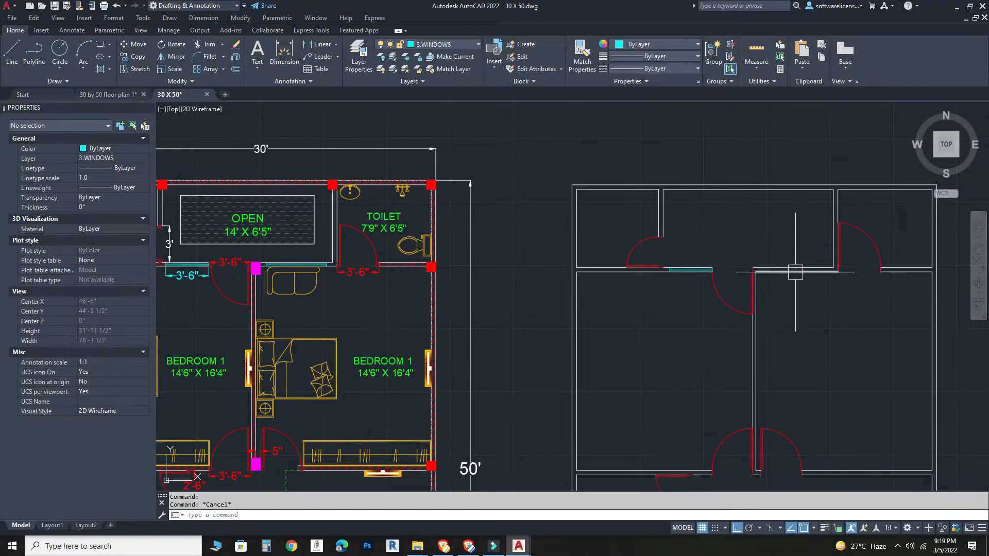
Step: Dimension the reference plan's window in the wall between the OPEN area and the bedroom with the sofa
click(274, 66)
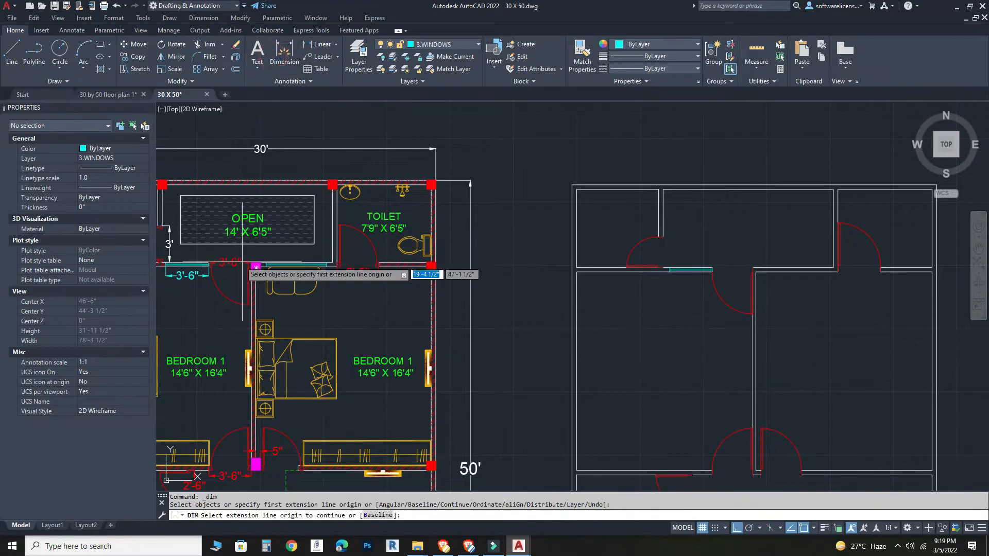
scroll(240, 255, up, 6)
click(265, 263)
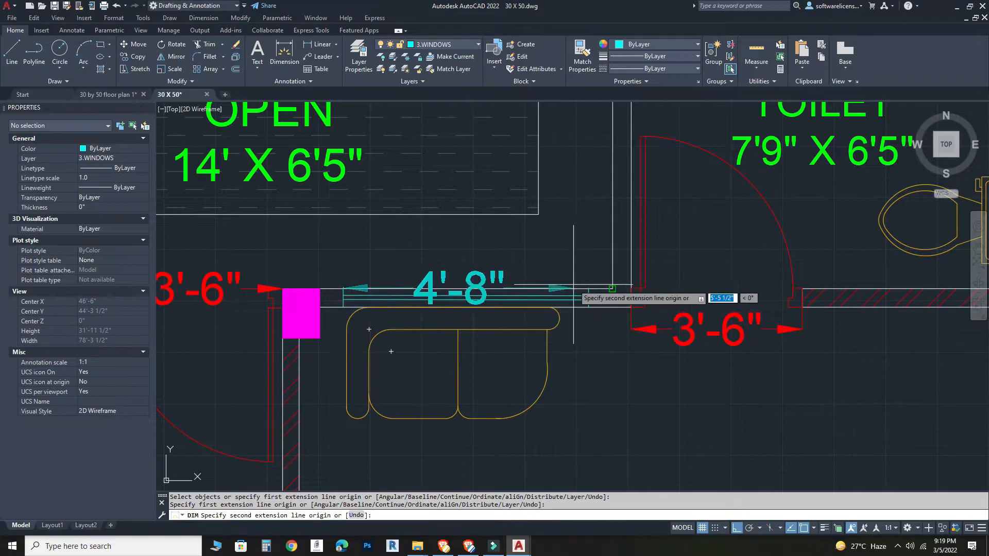
click(589, 289)
click(504, 258)
scroll(504, 258, down, 6)
key(Escape)
Step: Draw a line across the matching bedroom wall at the midpoint of its lower edge, between the two doors
middle_drag(726, 322, 437, 334)
scroll(677, 286, up, 2)
scroll(722, 298, up, 4)
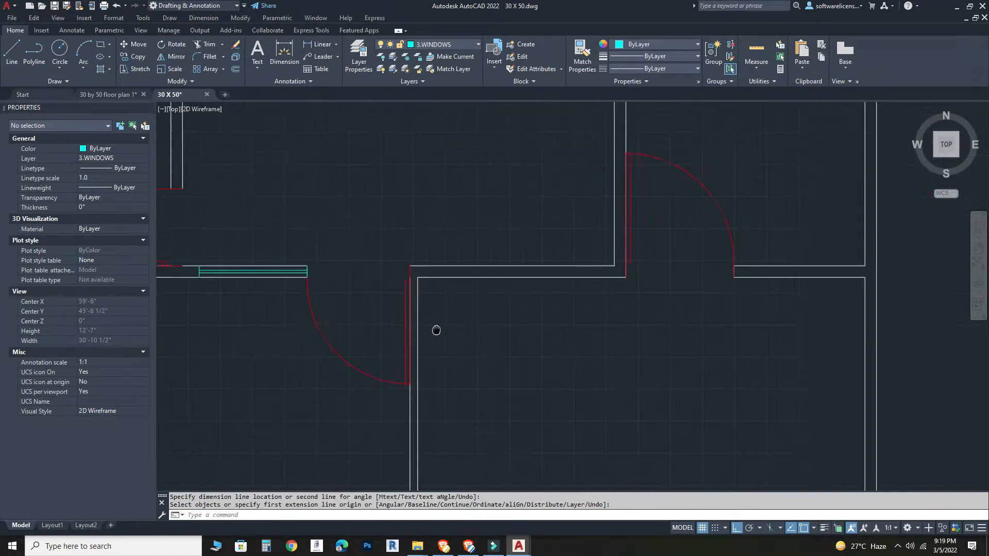
click(14, 60)
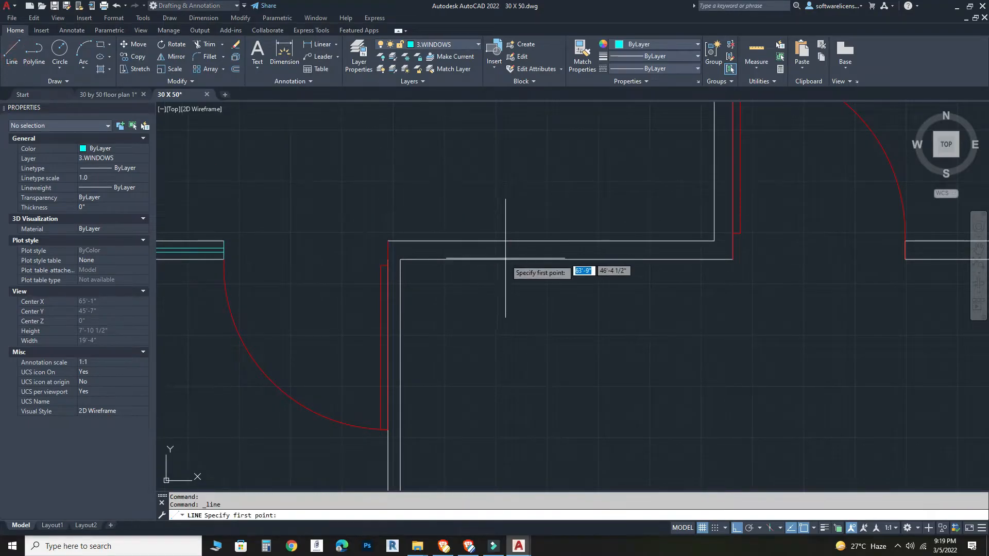
click(567, 241)
key(Escape)
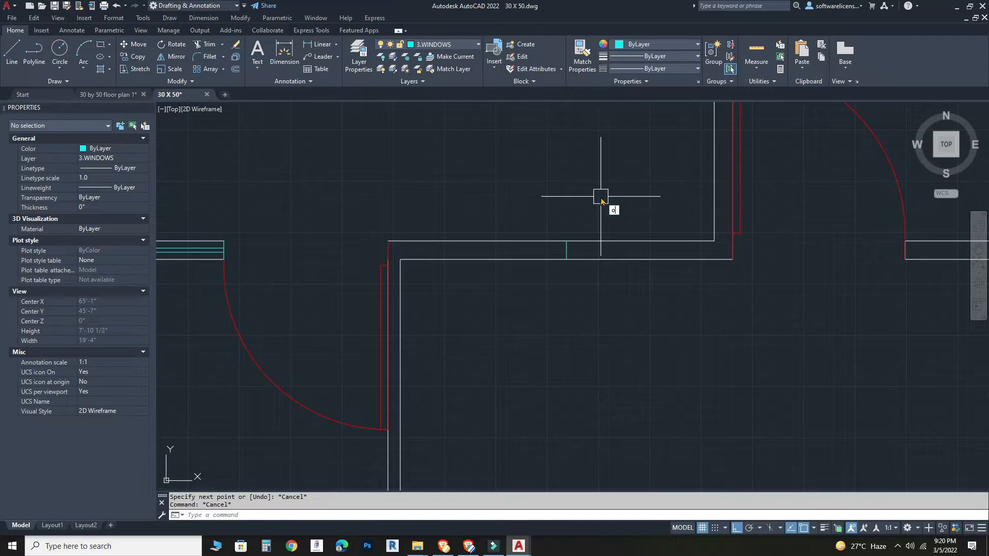
Step: Offset the line across the bedroom wall by 2.5' to both sides
key(Return)
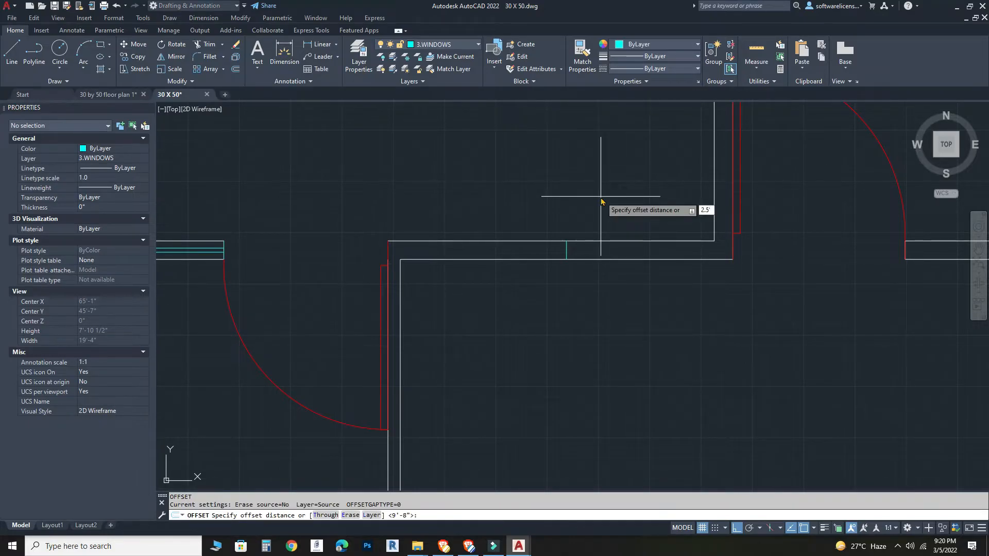
text(2.5')
key(Return)
scroll(580, 229, up, 2)
click(563, 256)
click(593, 254)
click(561, 257)
click(516, 254)
key(Escape)
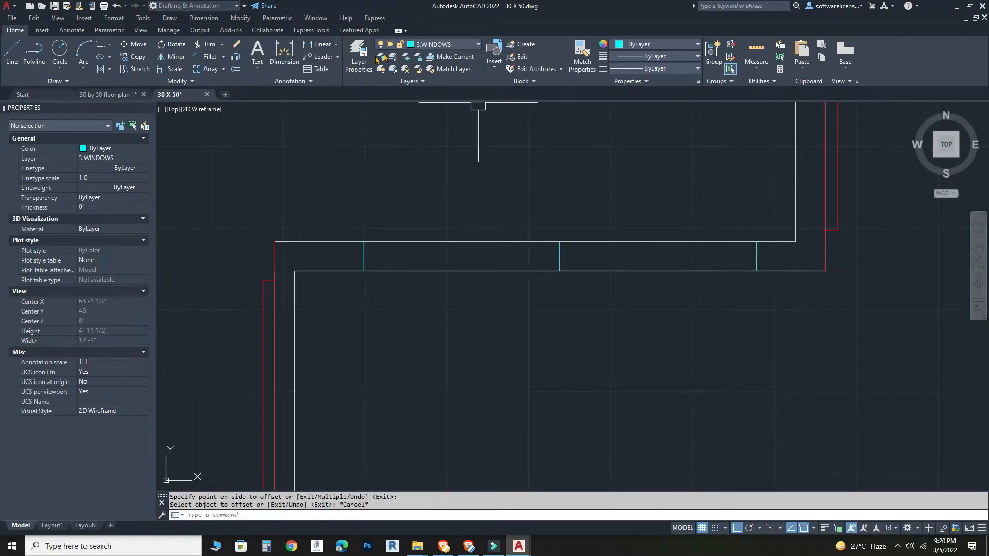
Step: Dimension the distance between the two outer window lines and erase the middle line
click(277, 57)
click(363, 242)
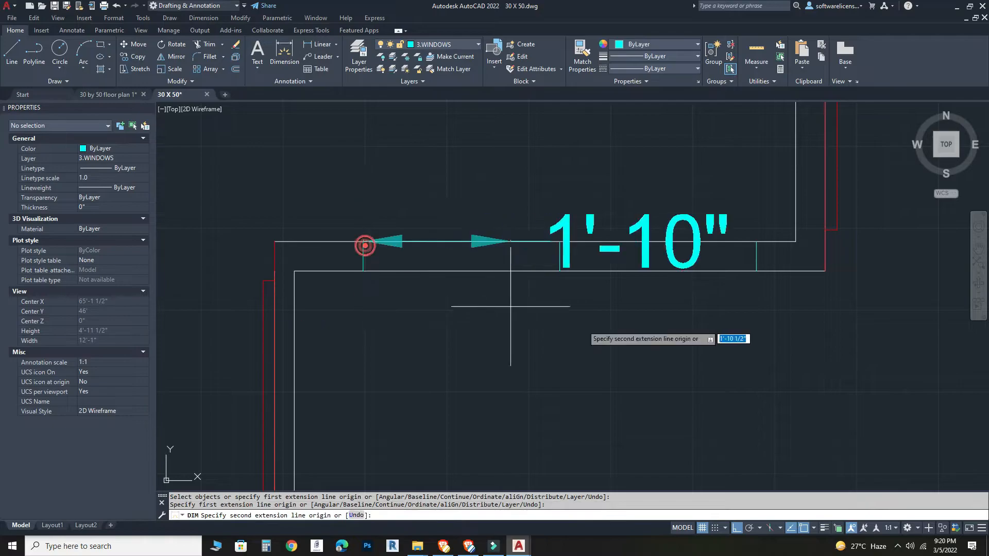
click(756, 256)
click(670, 189)
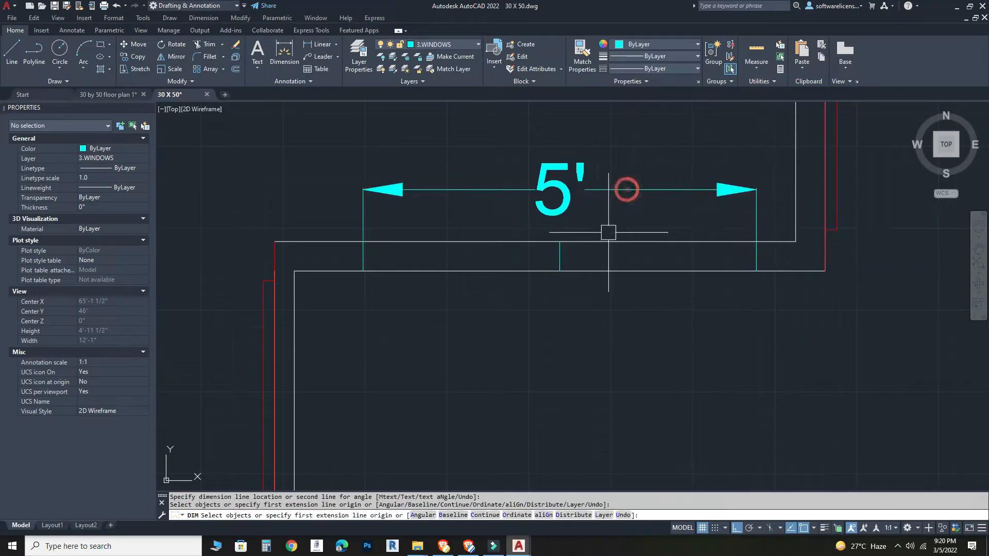
key(Escape)
click(560, 256)
key(Delete)
Step: Start a multiline with scale 1 and Zero justification
text(mline)
key(Return)
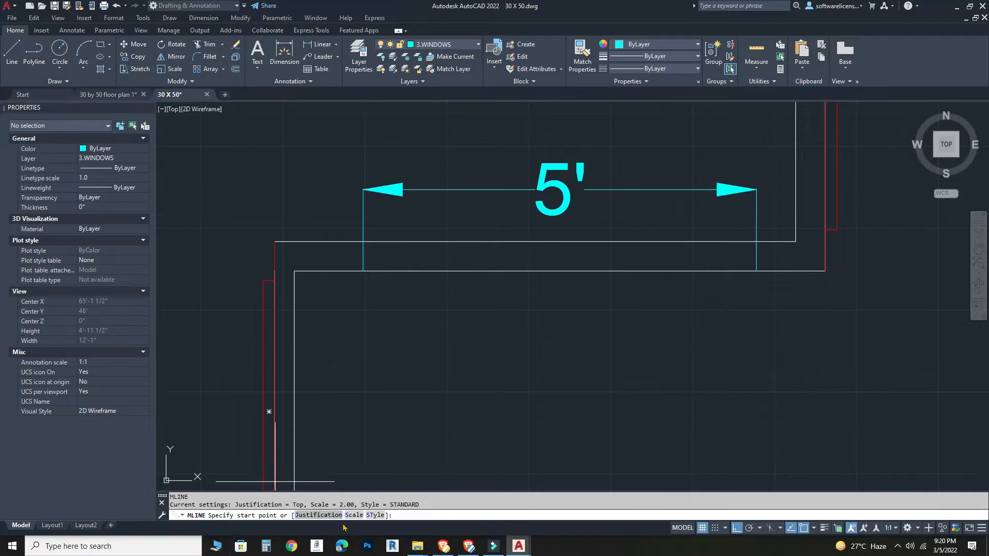
click(354, 516)
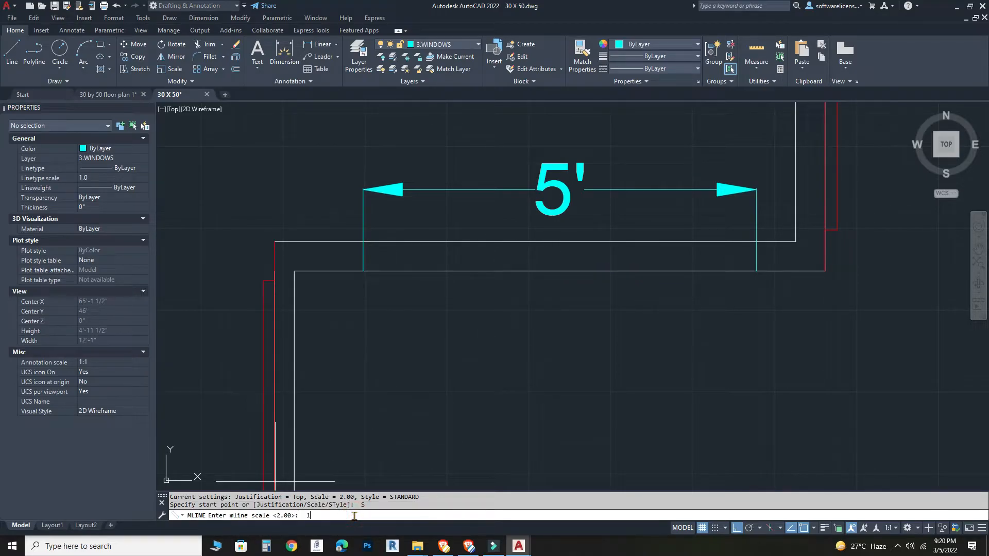
key(Return)
click(318, 515)
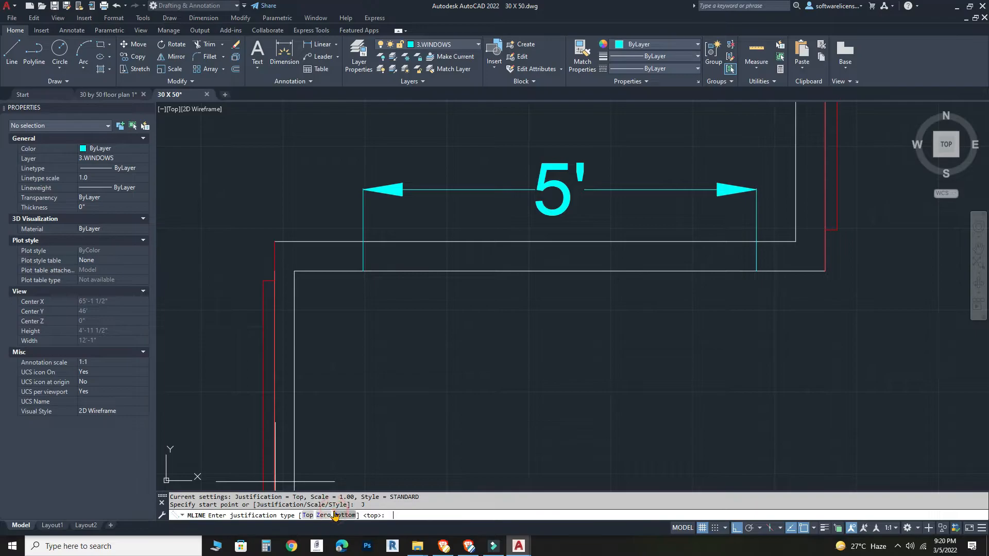
click(326, 516)
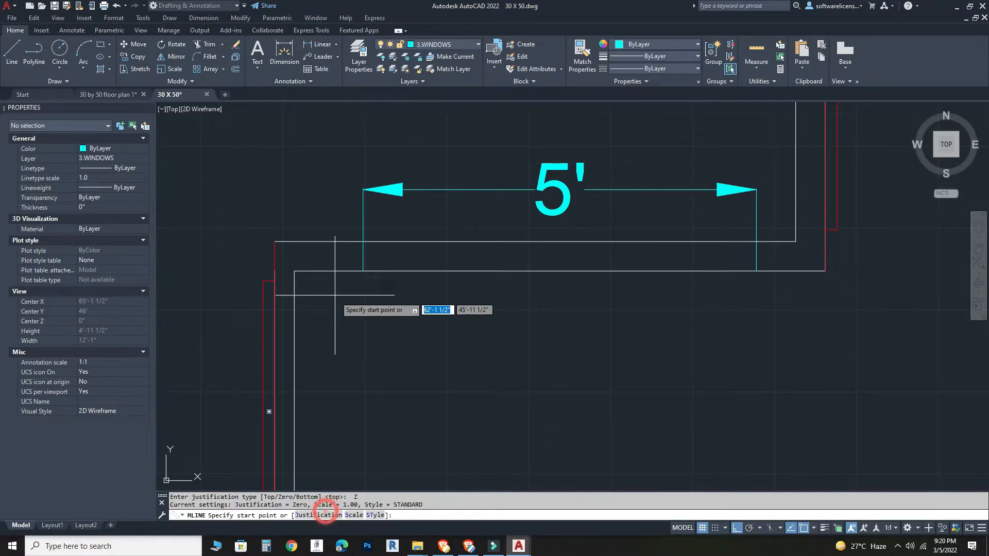
Step: Draw the multiline between the midpoints of the window's two end lines, and erase the check dimension above it
click(363, 256)
click(757, 256)
key(Return)
click(753, 212)
key(Delete)
Step: Measure the width of the reference plan's window in the wall above the main gate
scroll(735, 232, down, 5)
scroll(673, 299, down, 2)
middle_drag(706, 287, 838, 143)
middle_drag(685, 310, 916, 240)
middle_drag(721, 356, 705, 201)
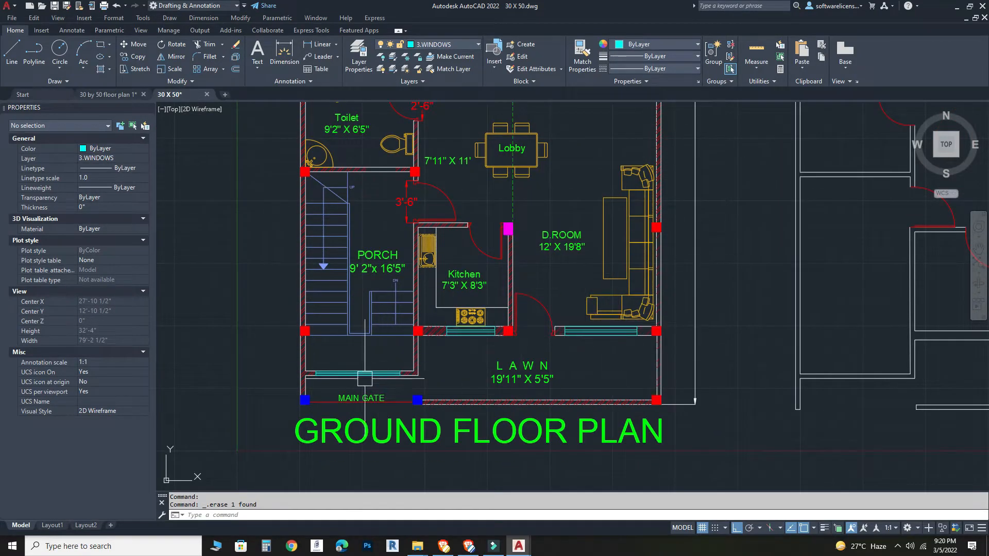
scroll(324, 376, up, 4)
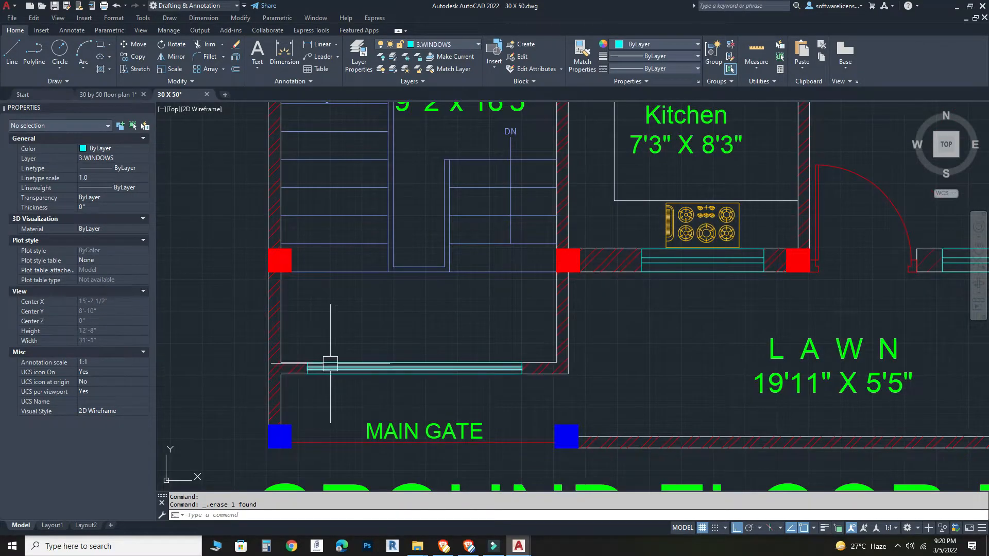
click(274, 67)
scroll(310, 307, up, 2)
click(306, 416)
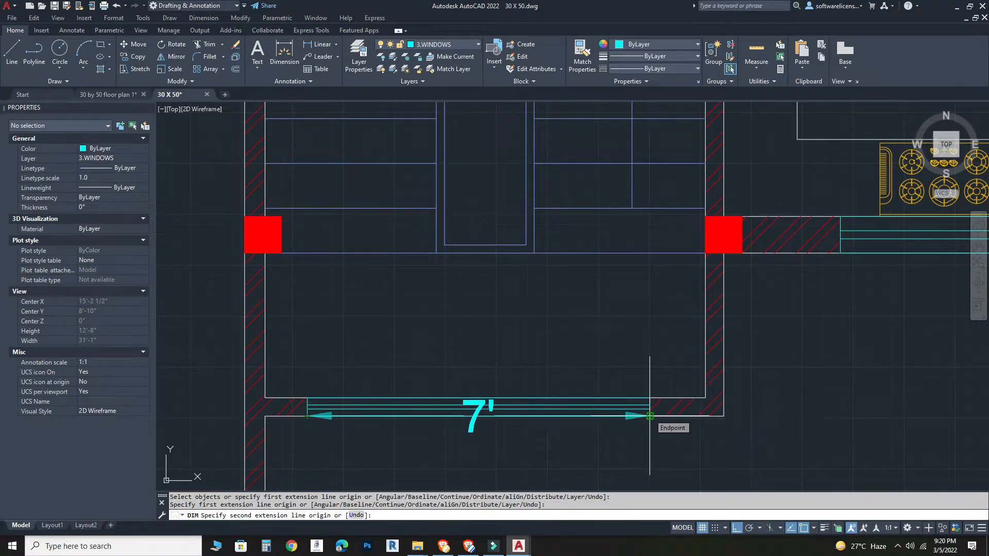
scroll(650, 416, down, 3)
key(Escape)
scroll(451, 303, down, 1)
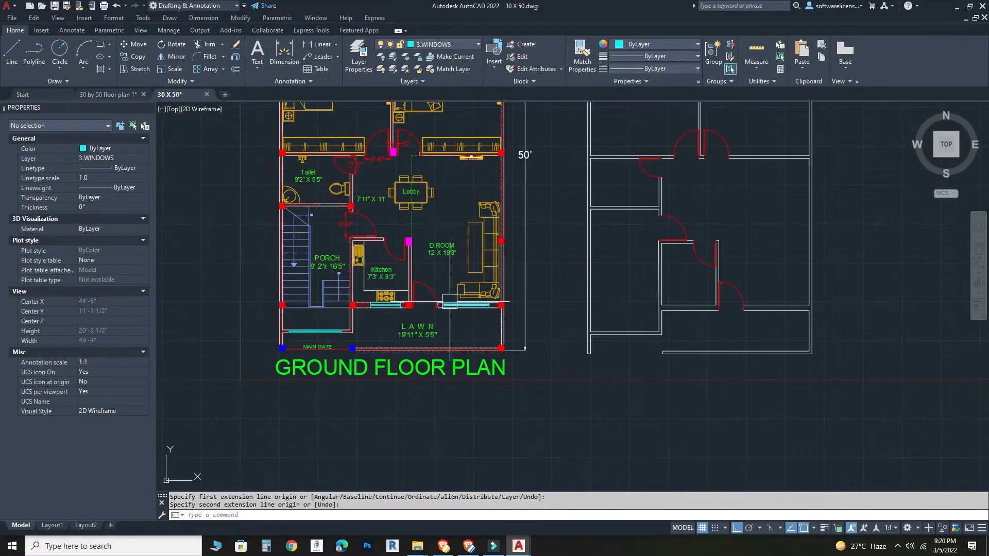
Step: Draw a line across the porch's front wall at its inner right corner
scroll(591, 323, up, 5)
scroll(590, 323, down, 5)
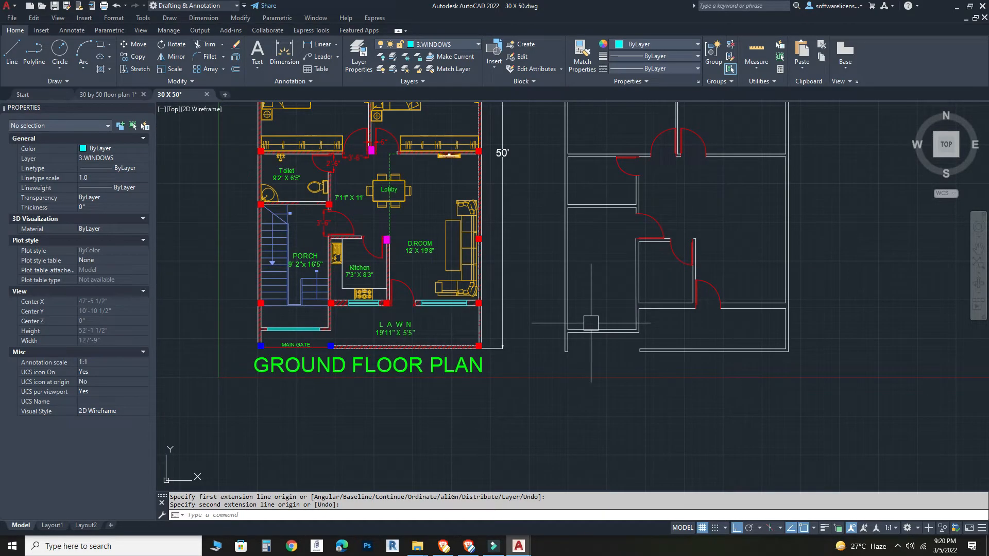
scroll(591, 323, up, 6)
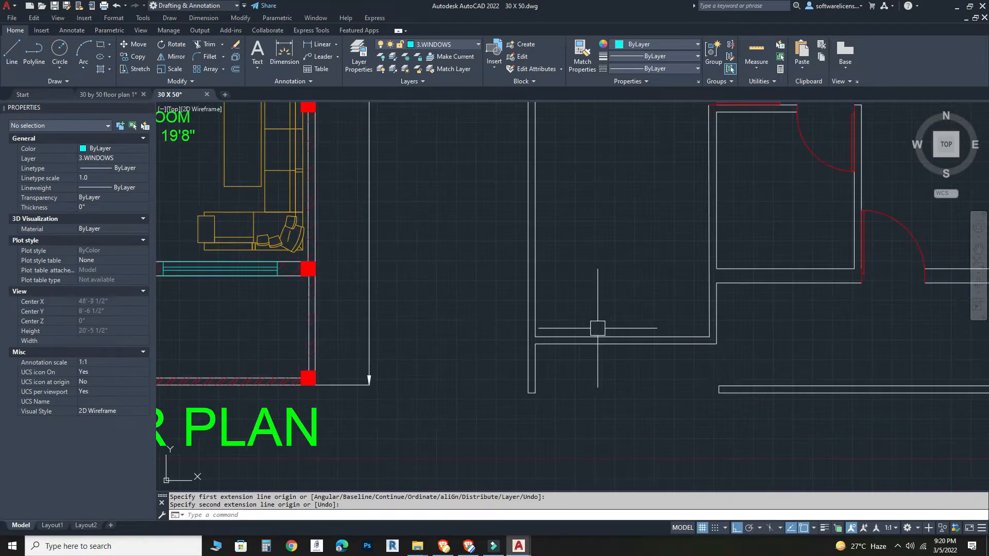
click(15, 58)
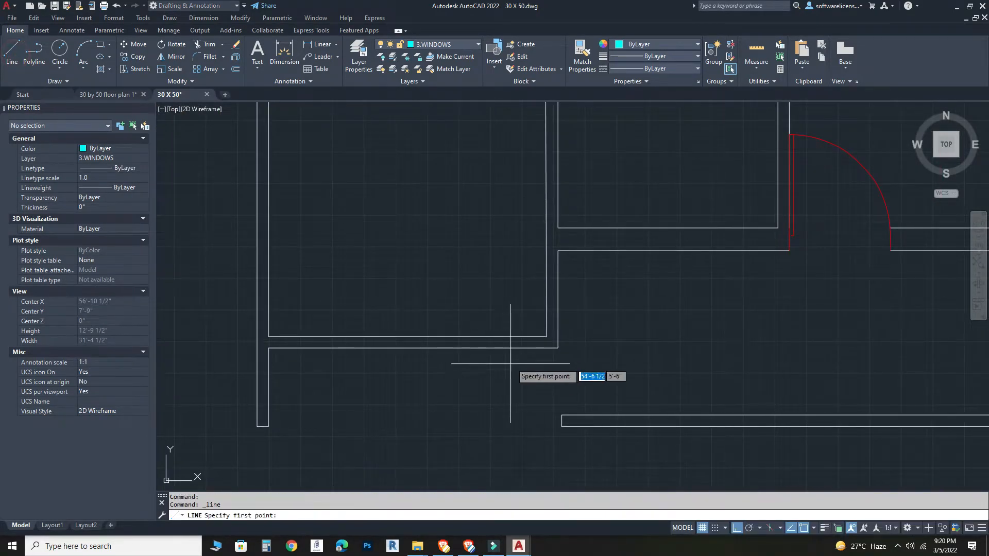
click(547, 348)
key(Escape)
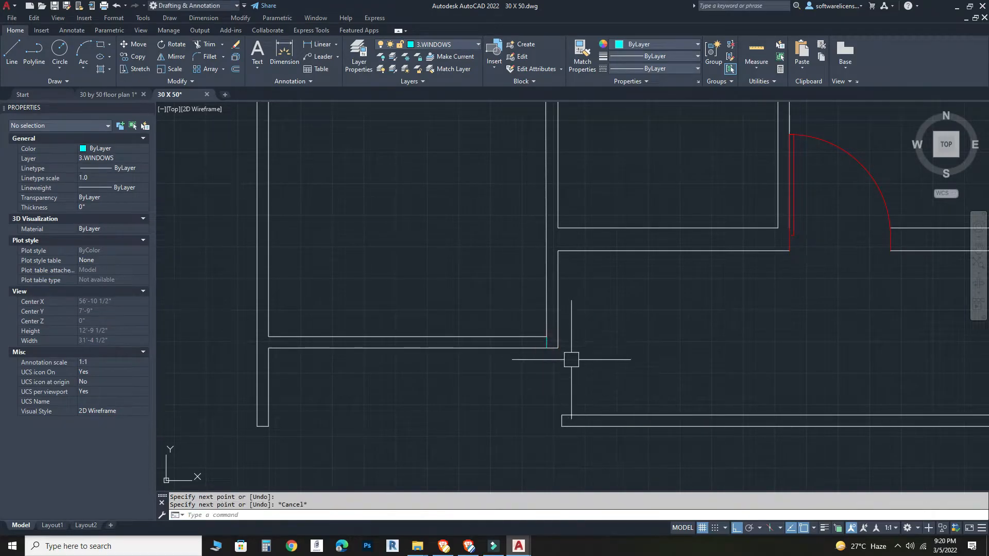
Step: Offset the line at the porch wall's inner corner 7' to the left
text(o)
key(Return)
text(7')
key(Return)
scroll(540, 354, up, 2)
click(547, 342)
click(498, 349)
scroll(591, 390, down, 2)
key(Escape)
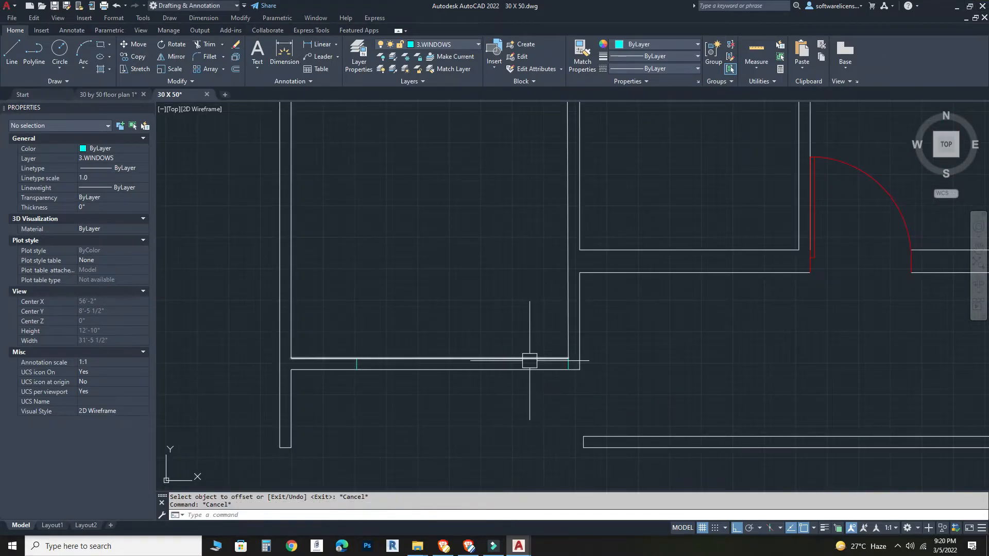
Step: Draw a multiline between the midpoints of the porch window's two end lines
text(ml)
key(Return)
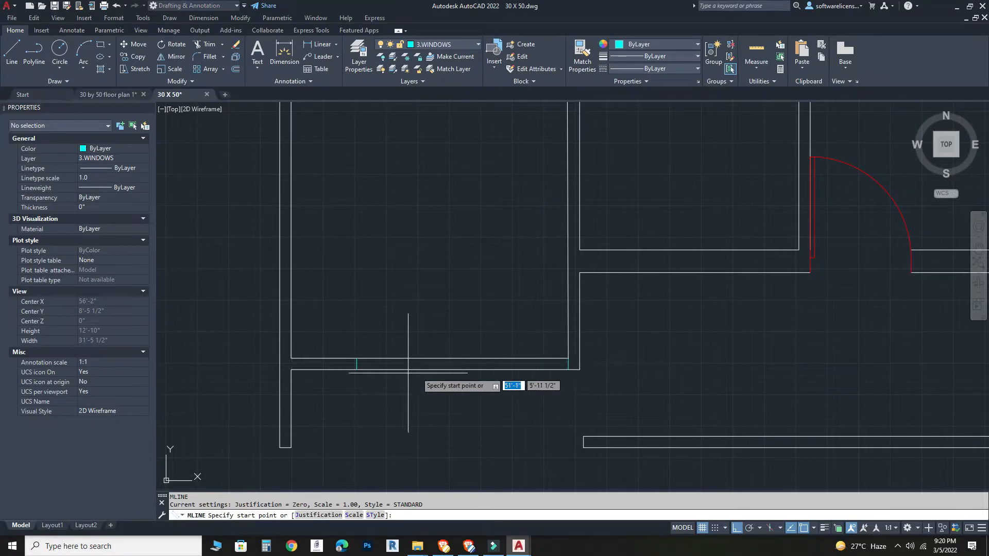
click(357, 369)
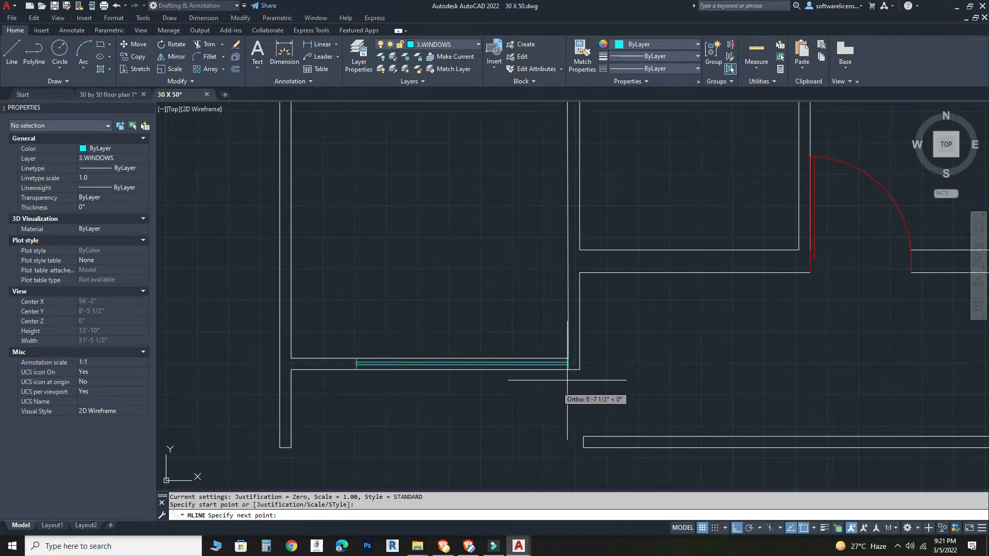
scroll(591, 362, up, 4)
click(533, 369)
scroll(533, 370, down, 3)
key(Escape)
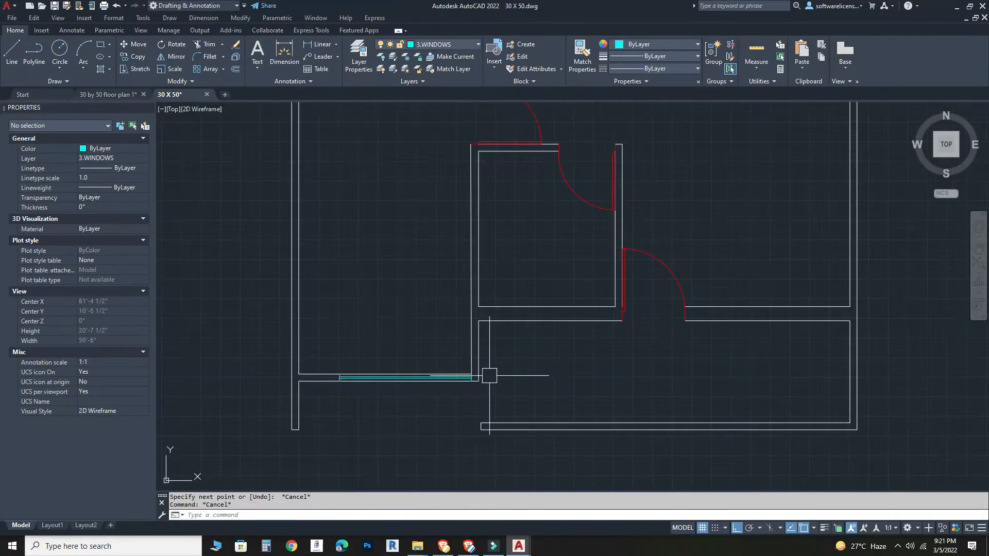
Step: Move the porch window's multiline and both end lines about 1'-2" to the left along the wall
scroll(472, 390, up, 3)
click(474, 378)
click(424, 396)
scroll(426, 400, down, 6)
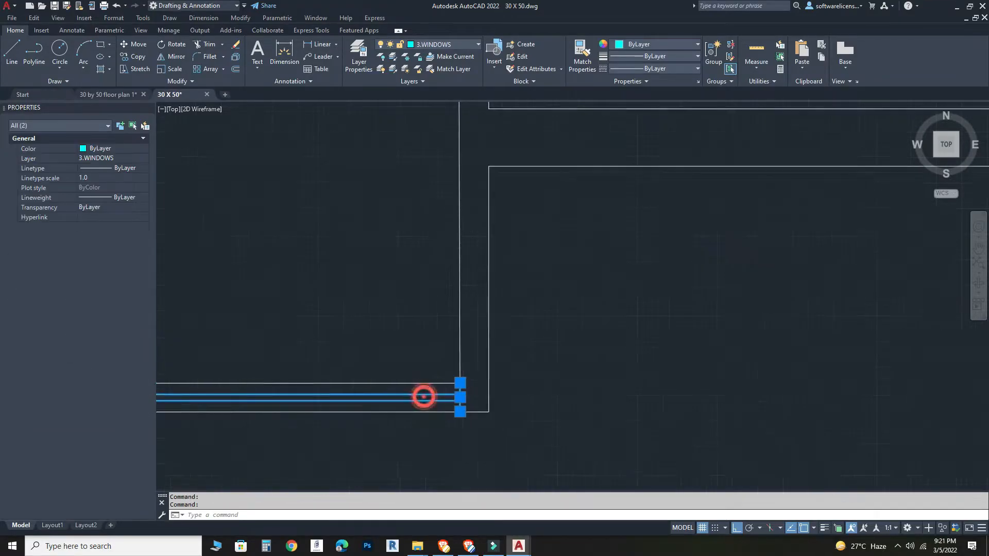
scroll(241, 407, up, 6)
click(230, 434)
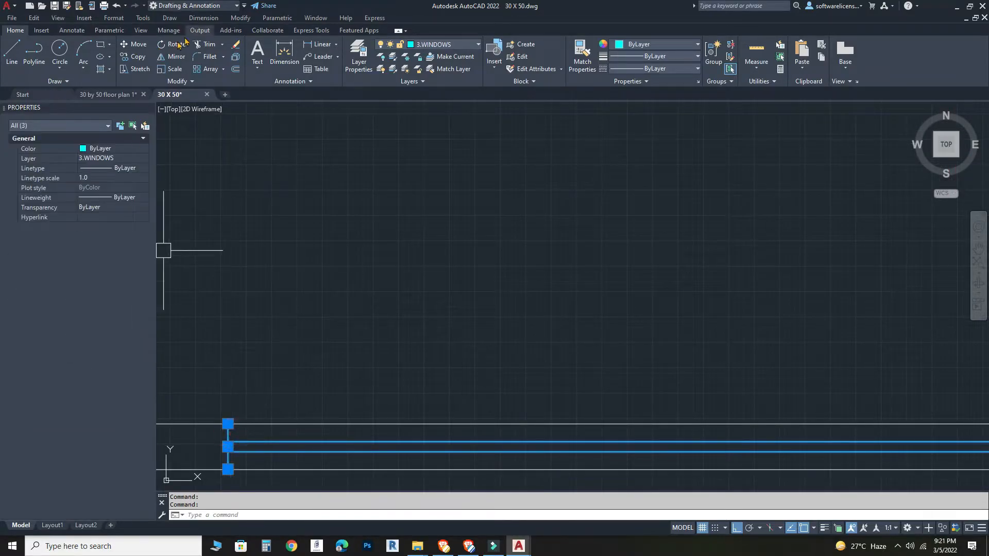
scroll(361, 118, down, 6)
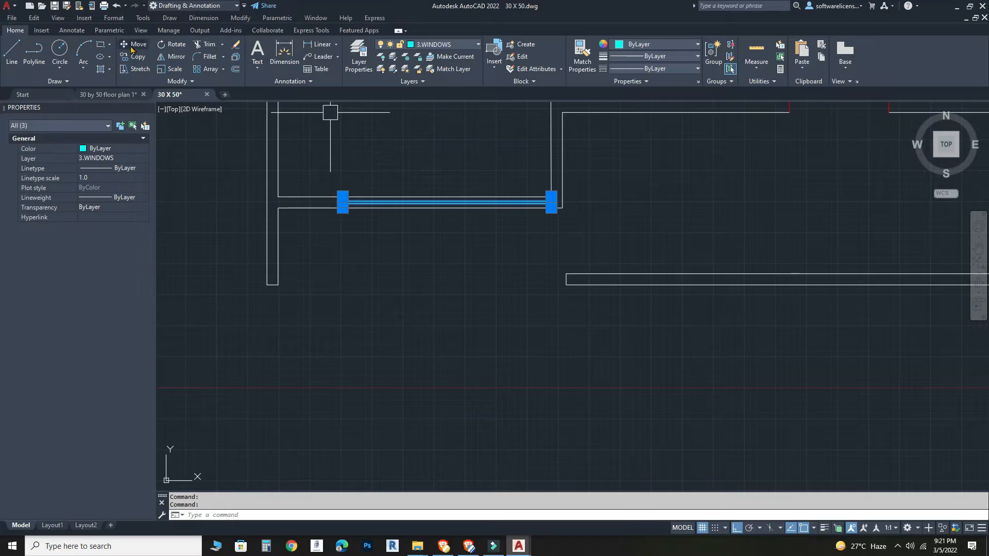
click(133, 45)
click(742, 181)
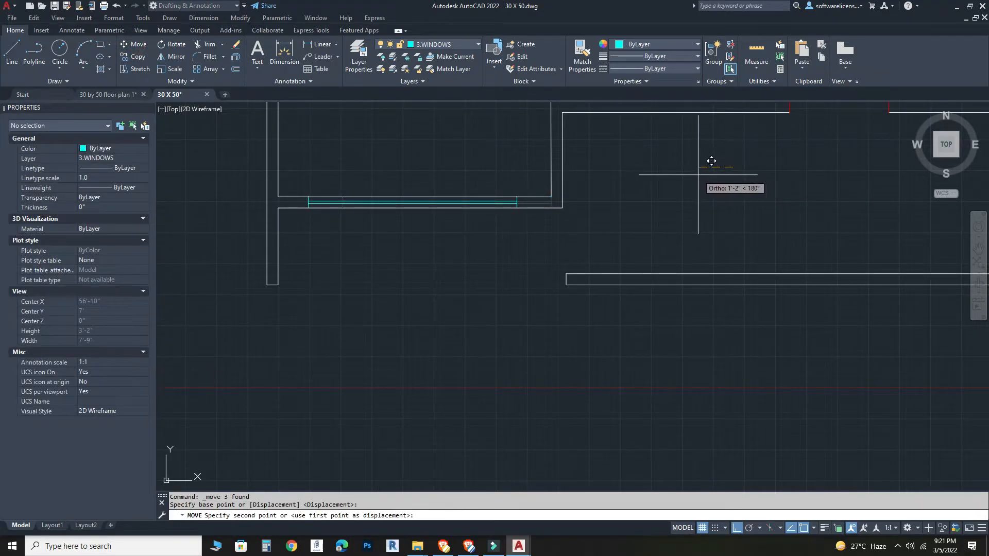
click(697, 176)
Step: Dimension the kitchen window in the reference plan, placing the dimension below the wall
scroll(695, 223, down, 4)
middle_drag(654, 264, 742, 394)
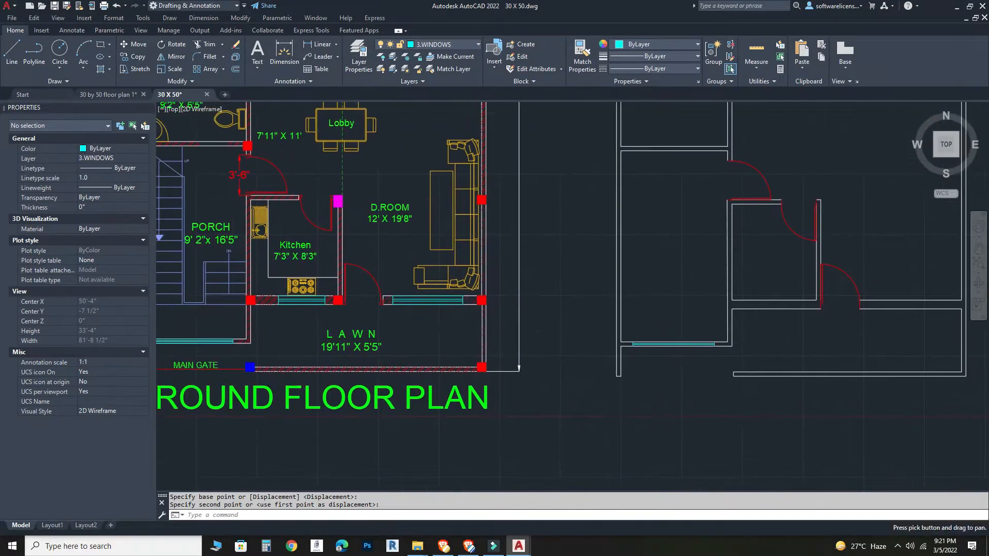
scroll(268, 304, up, 4)
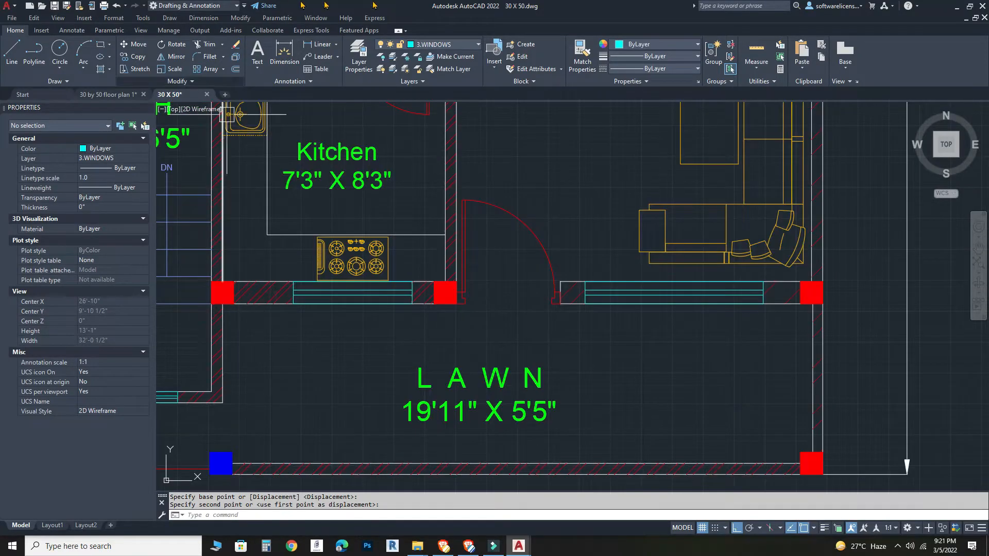
click(283, 53)
click(293, 282)
click(412, 282)
click(369, 342)
key(Escape)
Step: Draw a line across the kitchen's front wall at its midpoint, between the wall's two edges
scroll(759, 395, down, 4)
scroll(737, 396, down, 2)
middle_drag(724, 394, 295, 368)
scroll(519, 358, up, 6)
click(6, 51)
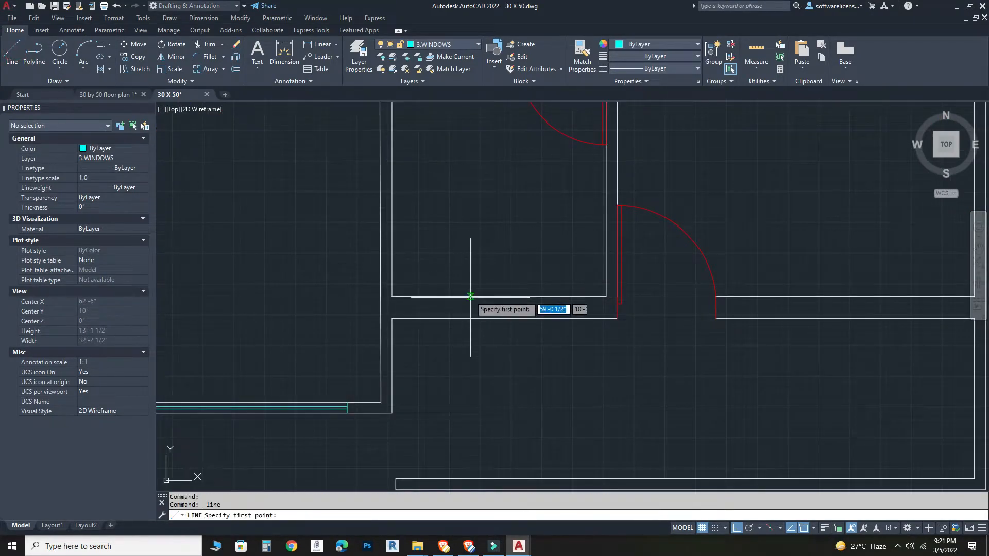
click(505, 318)
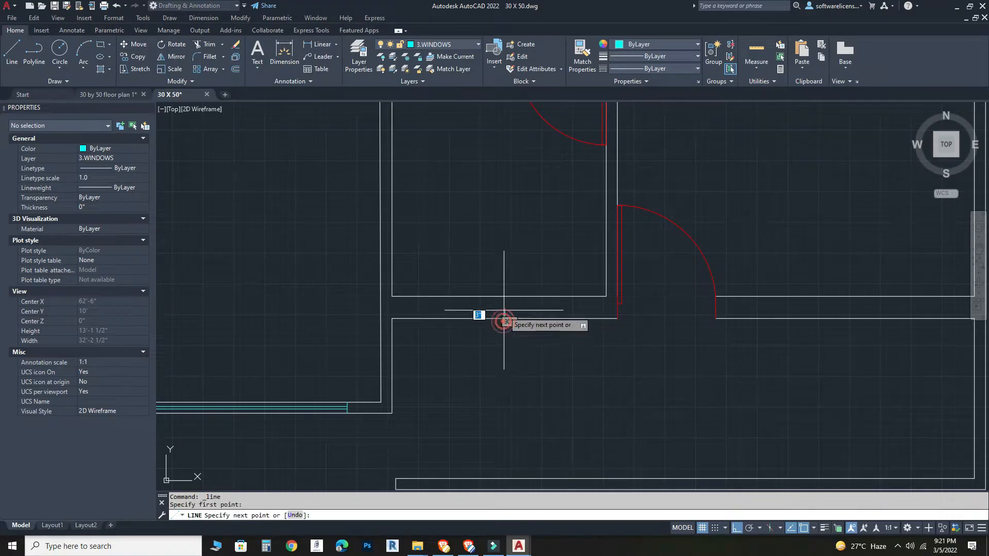
click(505, 296)
key(Escape)
key(Escape)
Step: Offset the line at the midpoint of the kitchen's front wall by 2' to both sides
click(504, 316)
text(o)
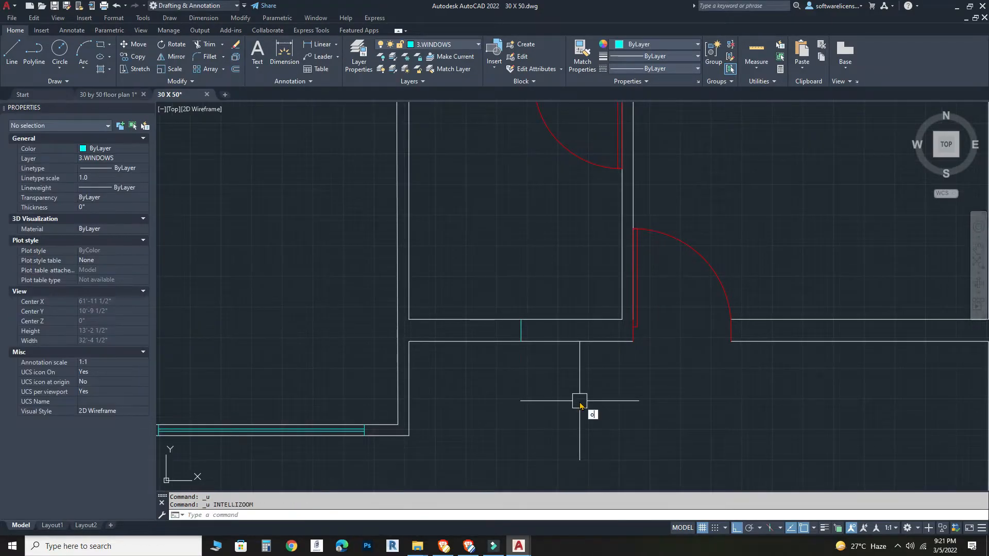
key(Return)
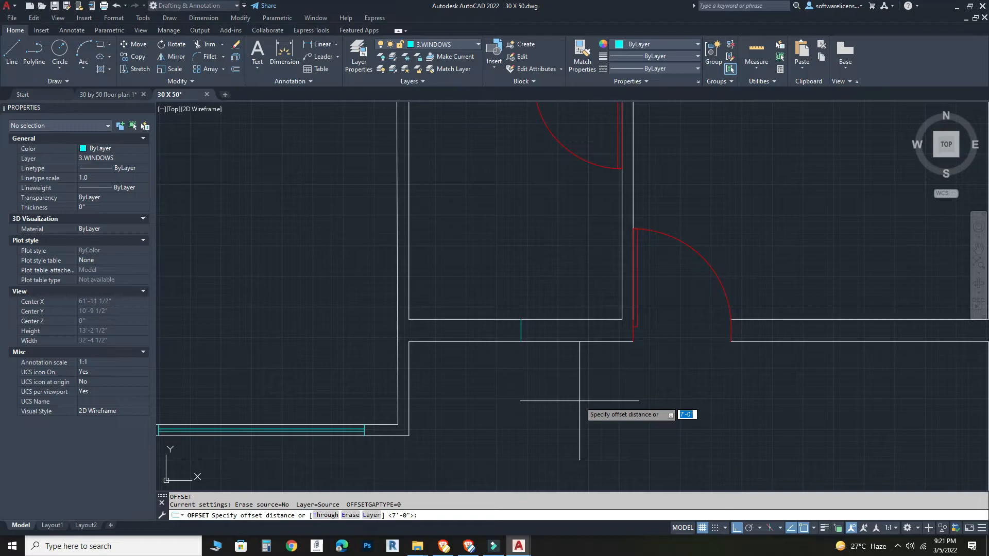
text(2')
key(Return)
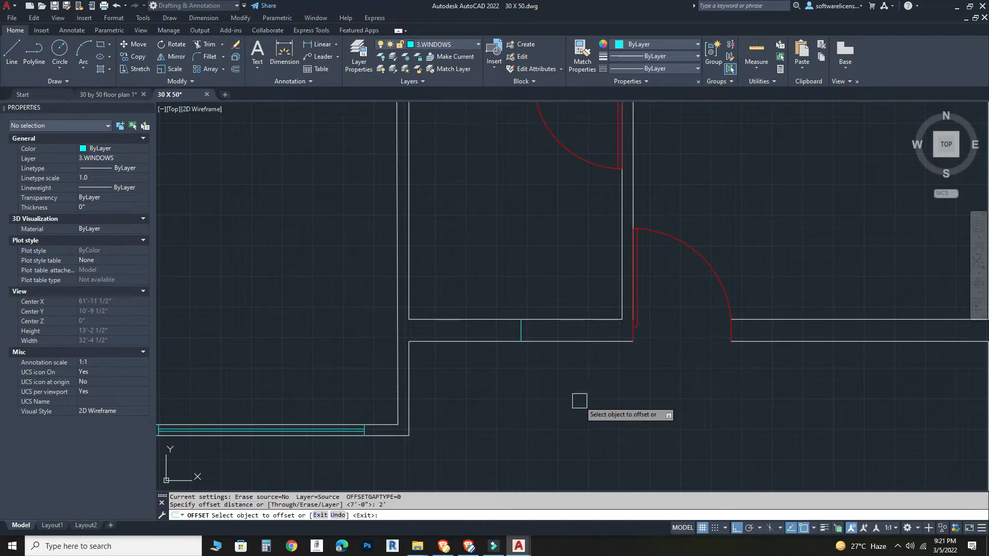
scroll(552, 331, up, 2)
click(503, 335)
click(534, 332)
click(498, 329)
click(420, 329)
key(Escape)
Step: Erase the kitchen wall's midpoint line and draw a multiline between the midpoints of the two offset lines
click(502, 330)
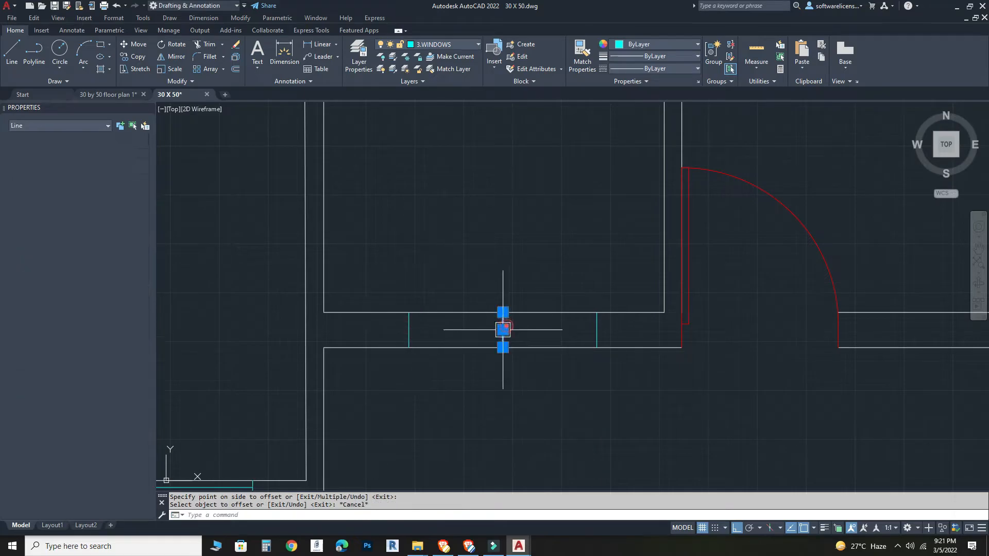
key(Delete)
key(Return)
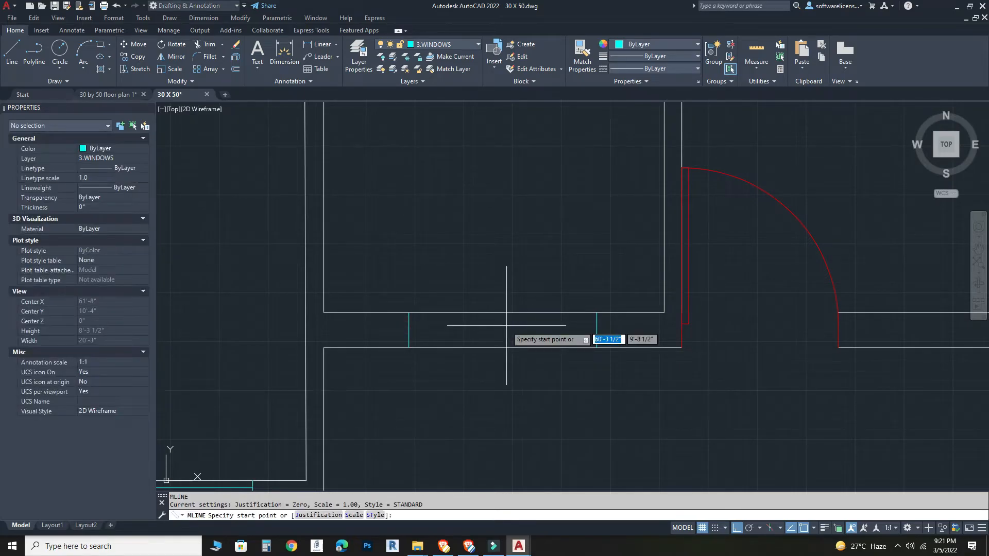
click(412, 328)
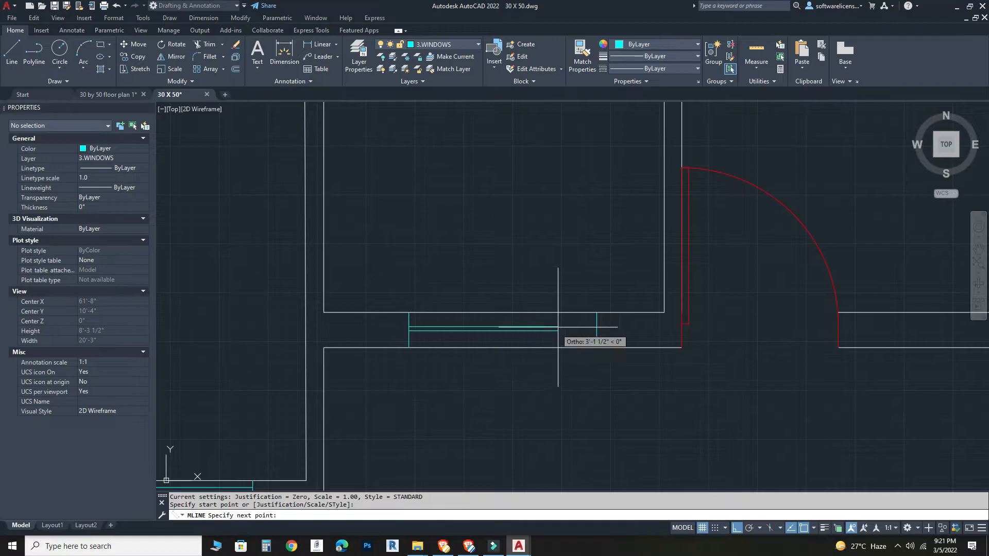
click(596, 329)
key(Escape)
Step: Set the kitchen window's multiline scale to 2"
scroll(783, 335, down, 5)
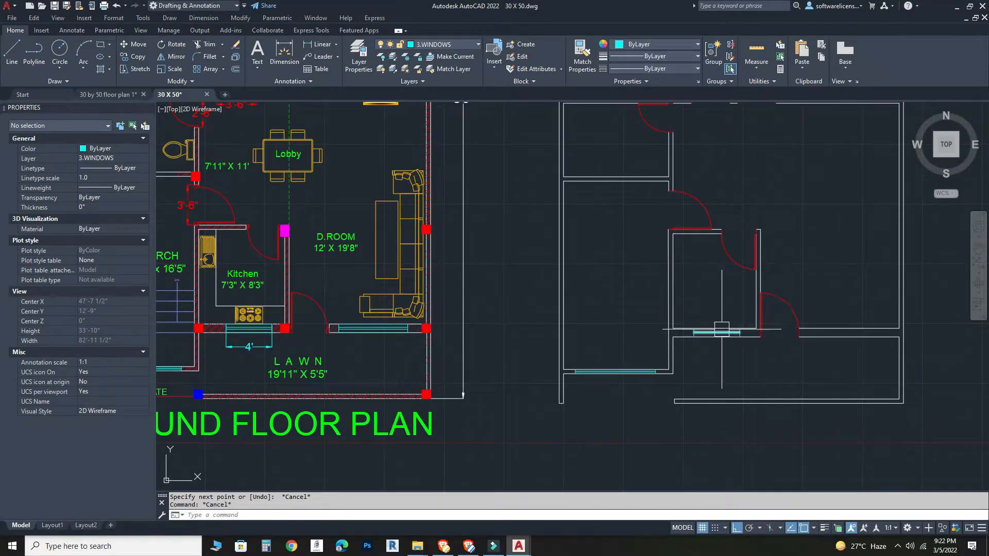
scroll(734, 329, up, 5)
click(689, 328)
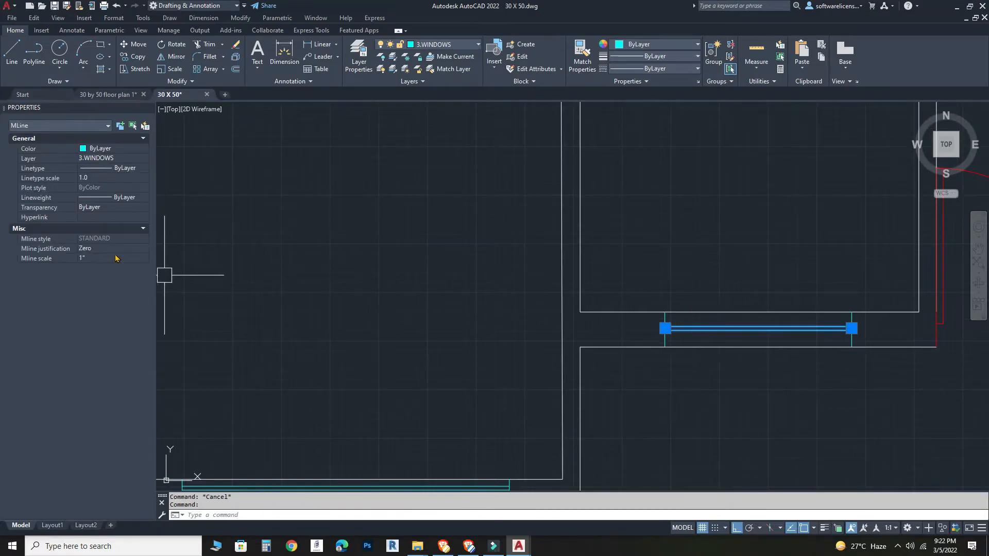
text(2)
key(Return)
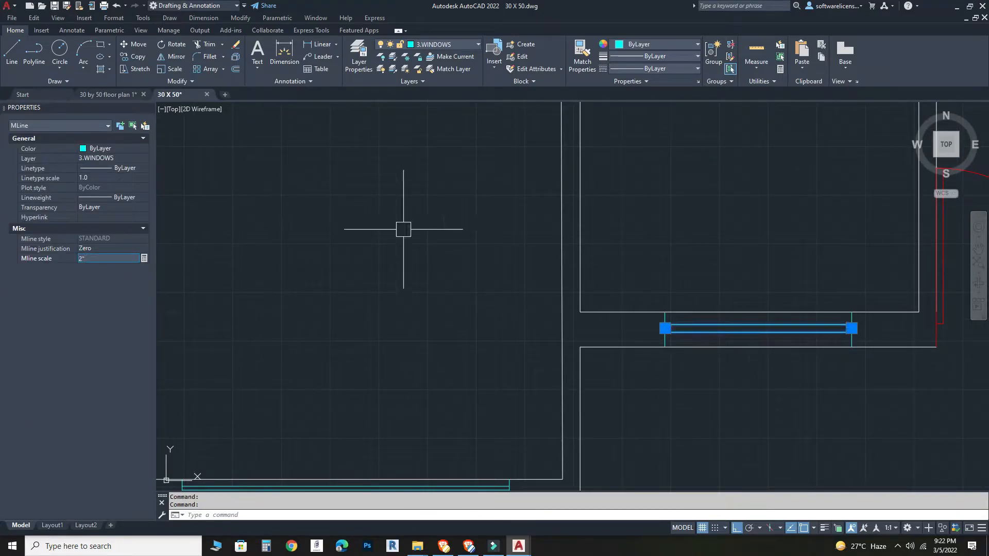
key(Escape)
Step: Dimension the D.ROOM front window in the reference plan, placing the dimension below the wall
scroll(481, 324, down, 2)
middle_drag(456, 330, 256, 340)
scroll(713, 311, down, 5)
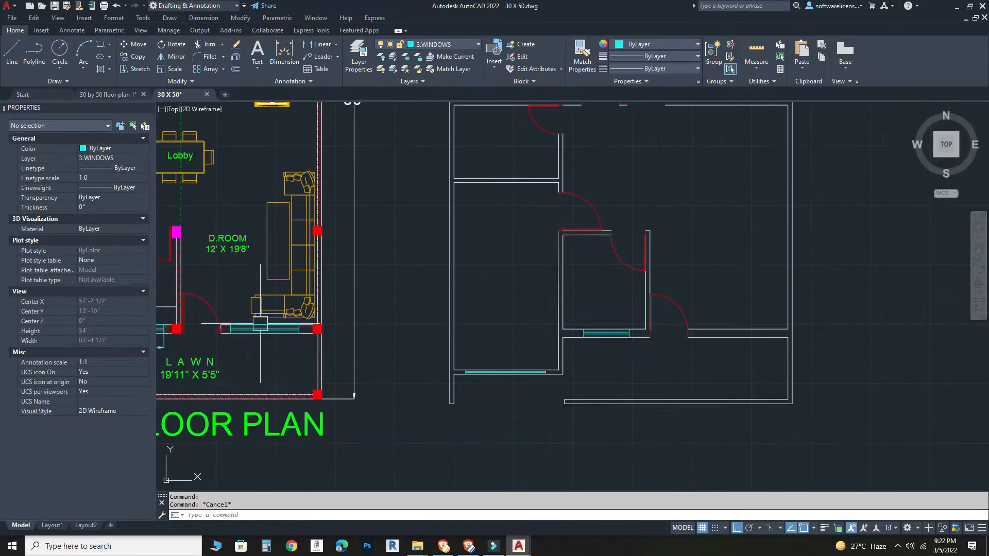
scroll(210, 317, up, 2)
click(283, 52)
scroll(233, 360, up, 4)
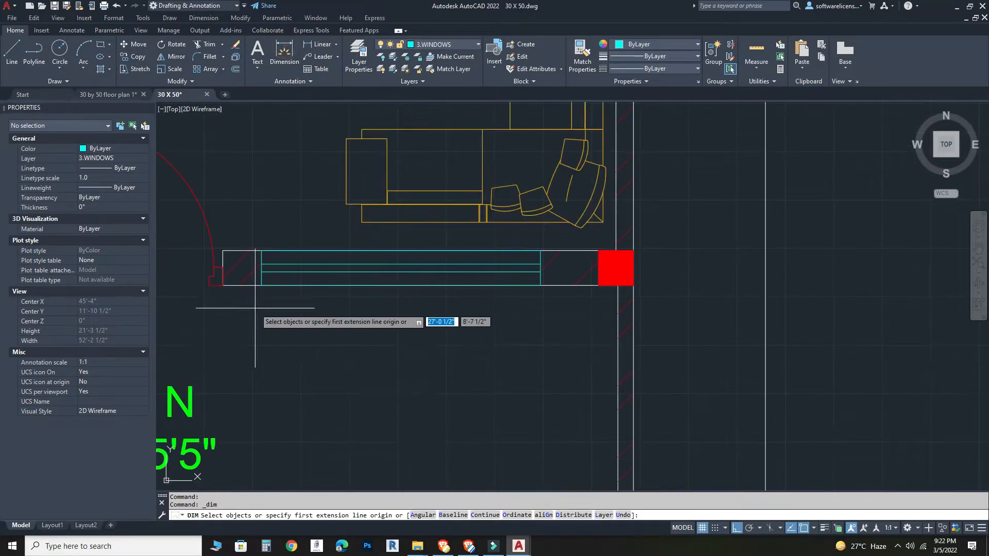
click(262, 283)
click(540, 284)
click(541, 344)
key(Escape)
Step: Draw a line across the D.ROOM's front wall at its midpoint, between the wall's two edges
scroll(731, 274, down, 4)
middle_drag(751, 294, 331, 279)
scroll(331, 278, down, 2)
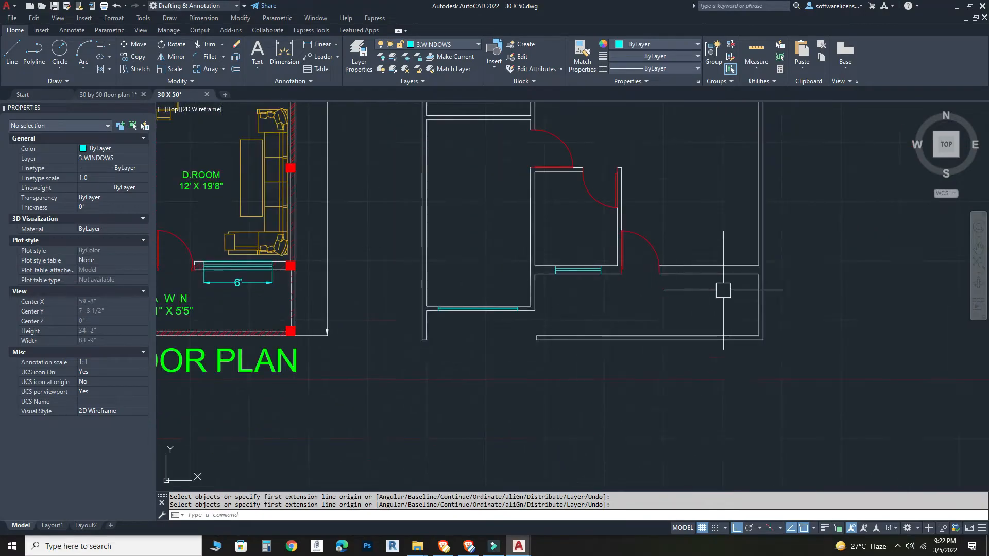
scroll(716, 275, up, 4)
click(12, 52)
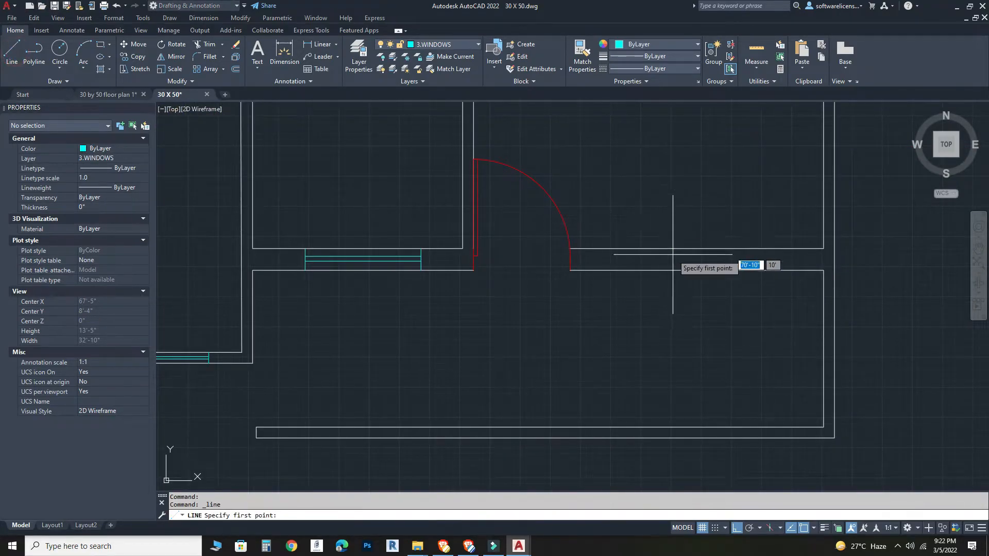
click(697, 269)
click(698, 250)
key(Escape)
Step: Offset the D.ROOM wall's midpoint line by 3' to both sides
text(3')
key(Return)
scroll(717, 266, up, 2)
click(682, 248)
click(715, 251)
click(680, 249)
click(631, 249)
key(Escape)
Step: Erase the original midpoint line between the two end lines of the D.ROOM window
click(682, 265)
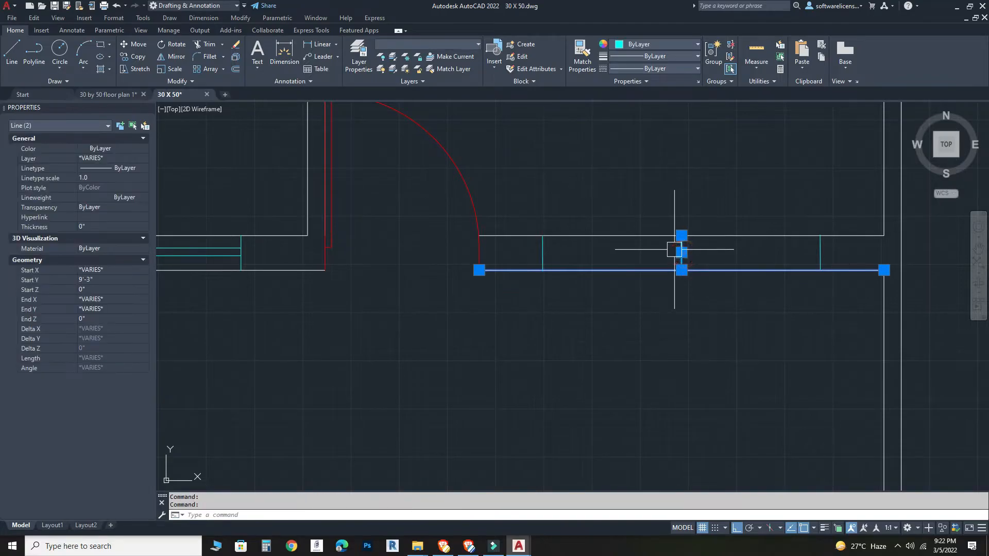
key(Escape)
click(681, 252)
key(Delete)
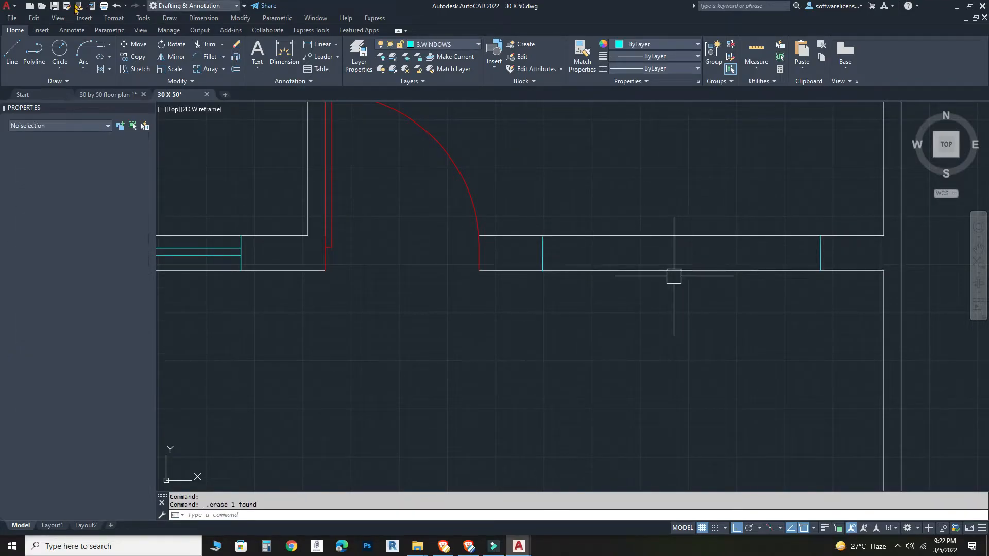
Step: Draw a multiline between the two end lines of the D.ROOM window
text(l)
key(Return)
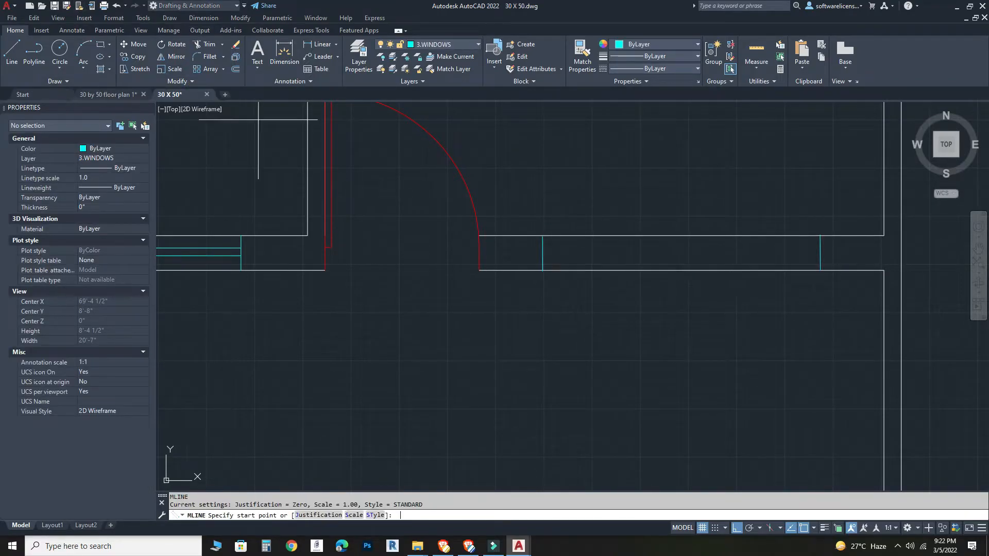
click(543, 251)
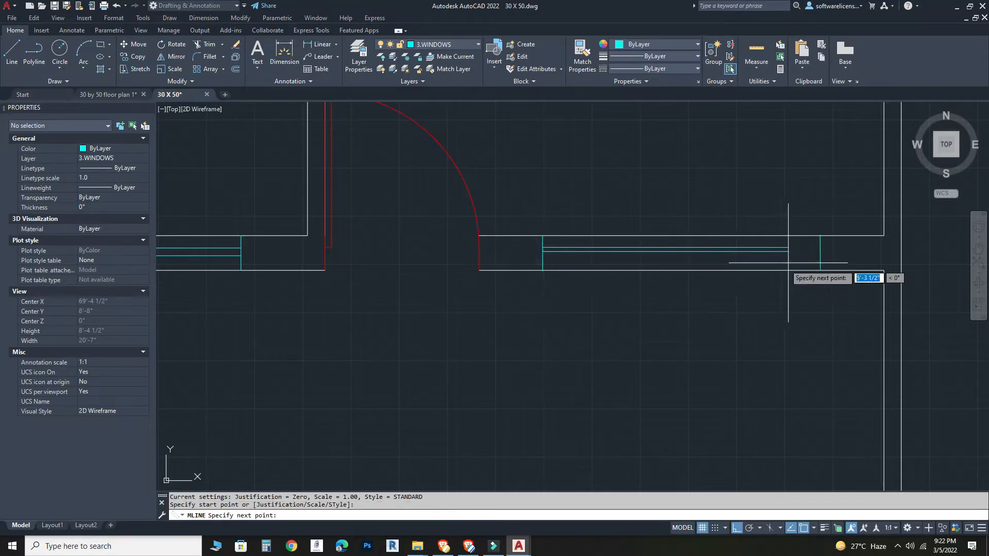
click(820, 249)
key(Escape)
Step: Stretch the left end of the D.ROOM window's multiline onto the midpoint of its end line
click(637, 252)
scroll(528, 242, up, 2)
click(550, 253)
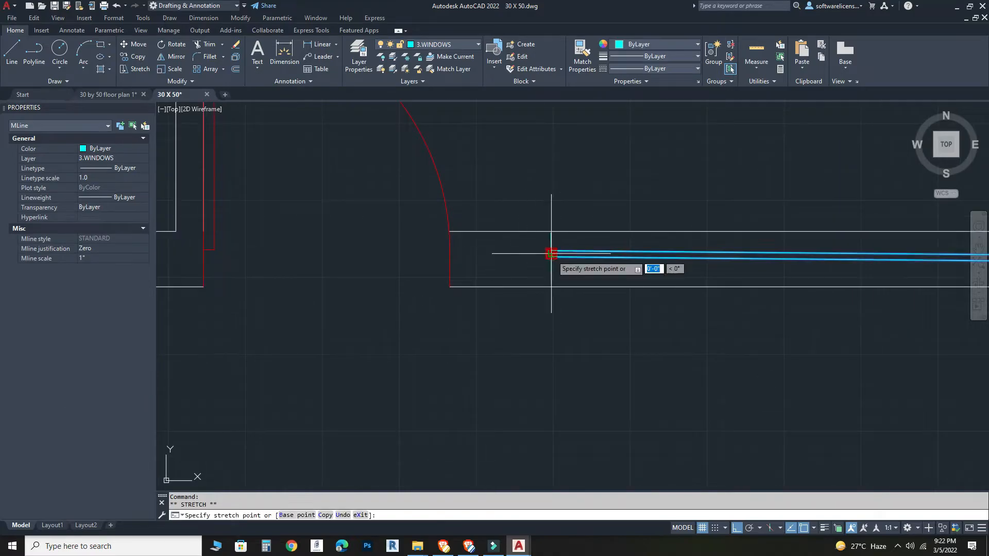
key(Escape)
key(Escape)
scroll(615, 325, down, 2)
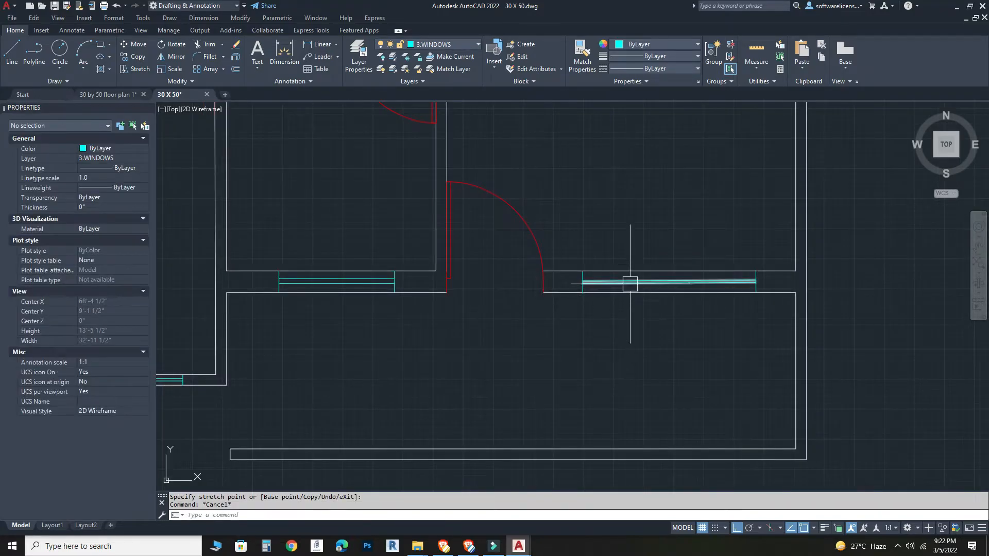
click(579, 52)
scroll(400, 278, up, 2)
click(364, 281)
key(Escape)
Step: Set the D.ROOM window's multiline scale to 2"
click(790, 283)
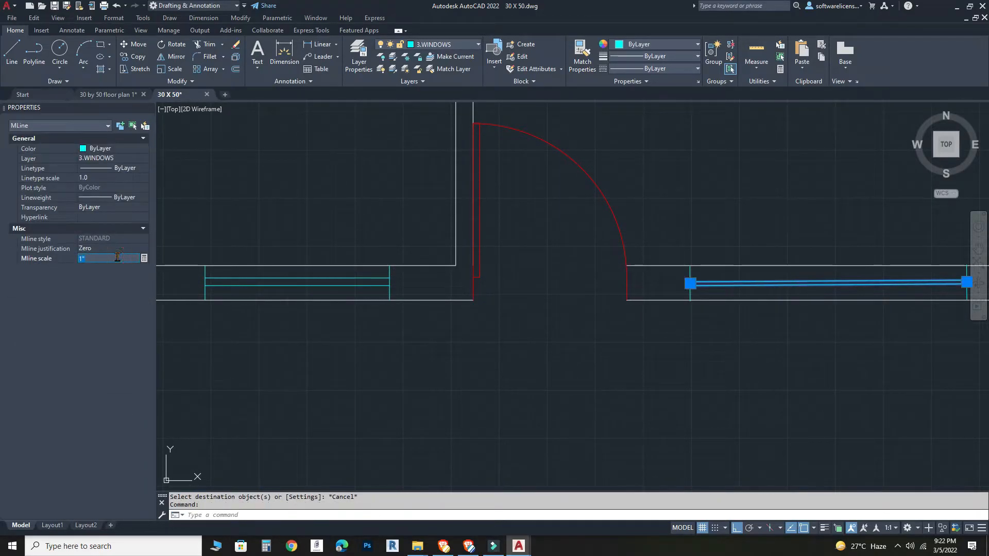
text(2")
key(Return)
key(Escape)
scroll(376, 371, down, 6)
middle_drag(411, 375, 546, 418)
scroll(303, 409, up, 4)
scroll(358, 414, down, 3)
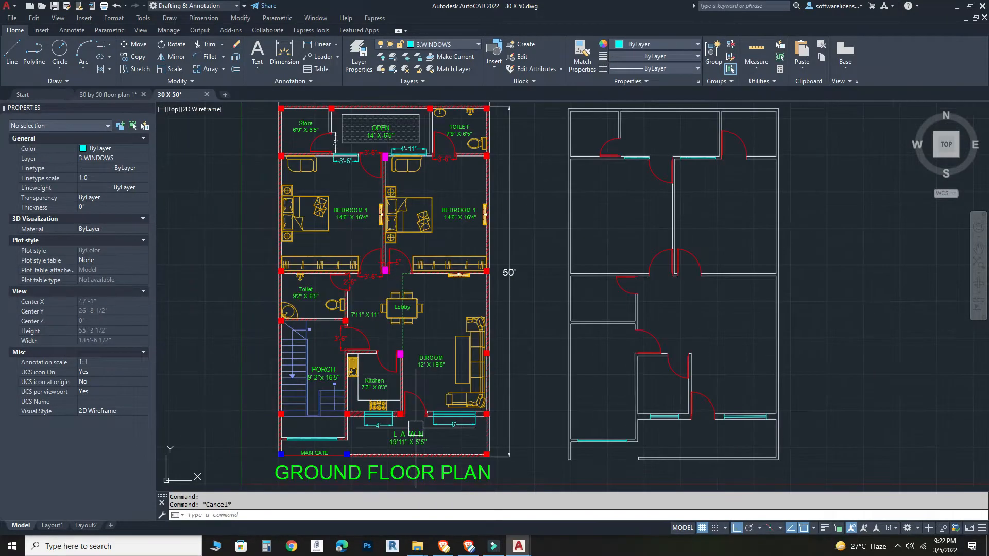
scroll(405, 410, down, 3)
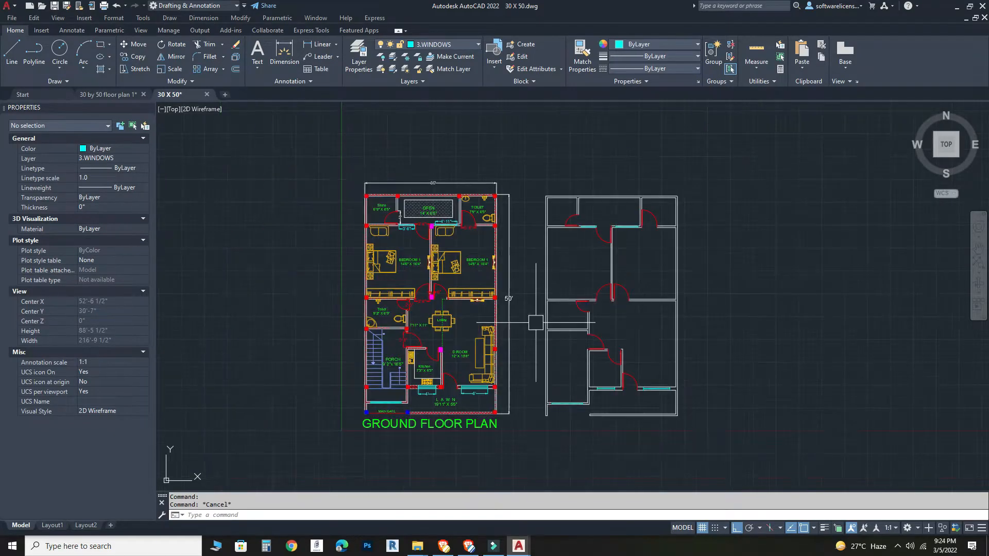
Step: Measure the red column at the store's outer corner in the reference plan with the Quick measure tool
scroll(347, 161, up, 5)
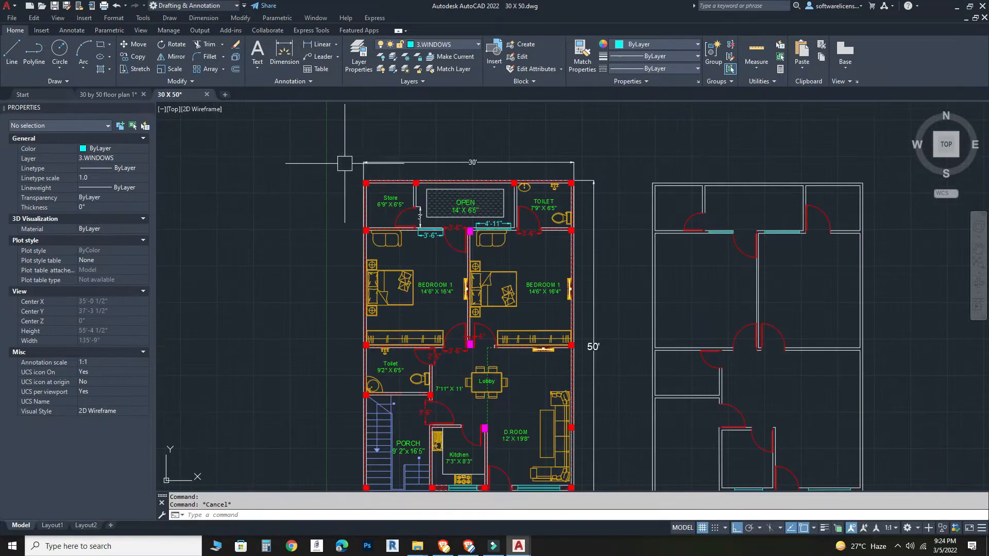
click(756, 68)
click(757, 95)
scroll(367, 197, up, 3)
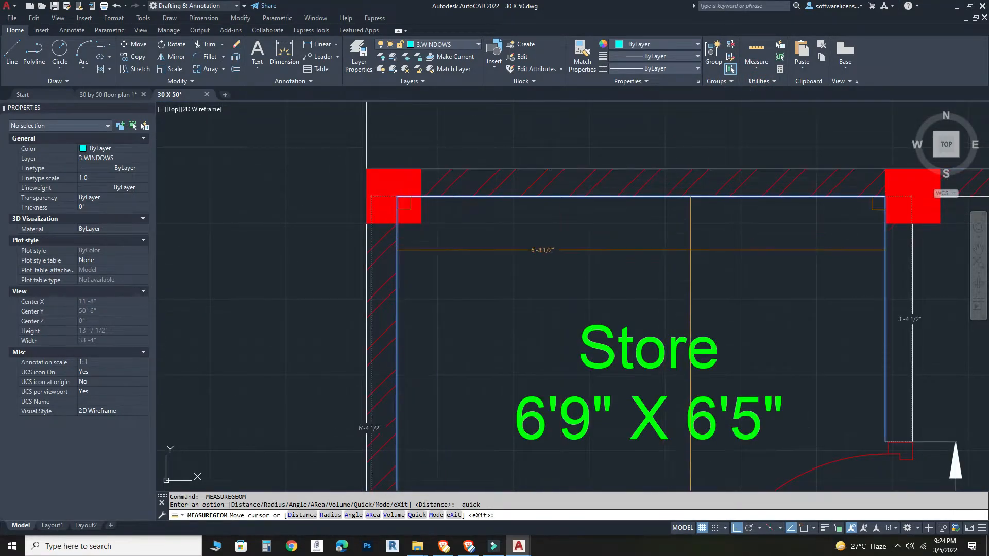
scroll(731, 255, down, 4)
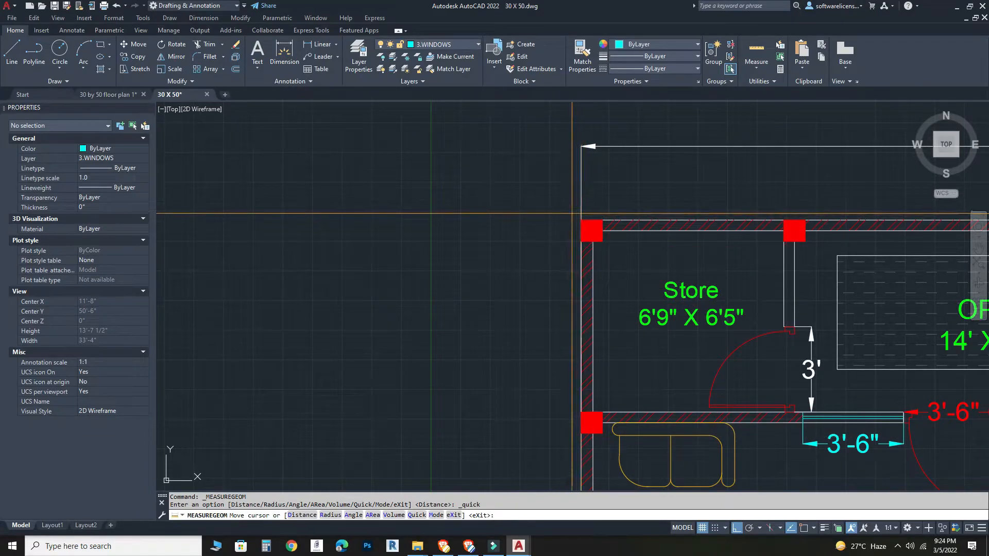
scroll(575, 213, up, 4)
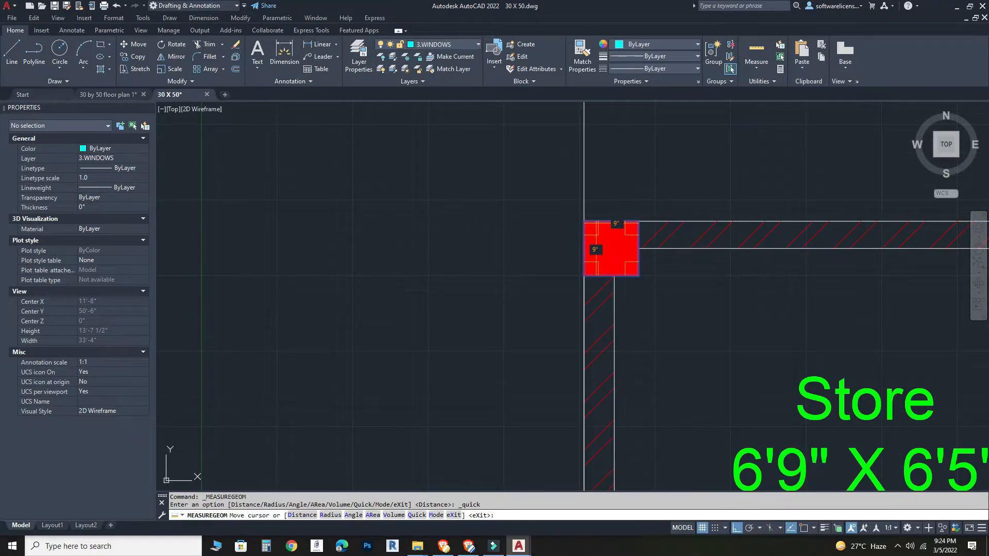
key(Escape)
key(Escape)
Step: Draw a 9" by 9" rectangle in the empty space to the right of the new plan
scroll(597, 227, down, 8)
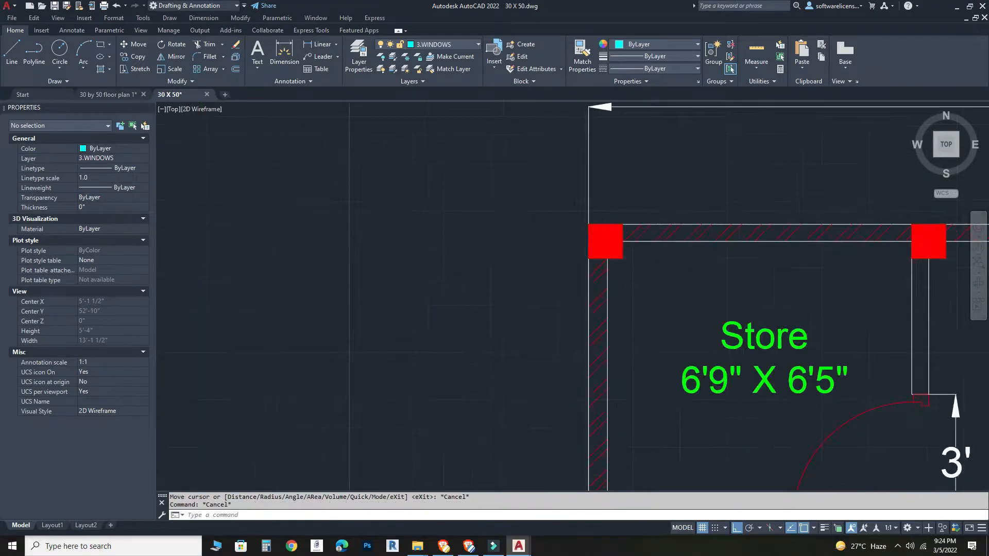
mouse_move(719, 297)
middle_down()
mouse_move(615, 262)
mouse_move(550, 208)
middle_up()
middle_drag(725, 256, 368, 360)
scroll(369, 361, up, 2)
mouse_move(598, 249)
middle_down()
mouse_move(442, 299)
mouse_move(446, 245)
middle_up()
scroll(446, 245, down, 3)
middle_drag(948, 276, 681, 271)
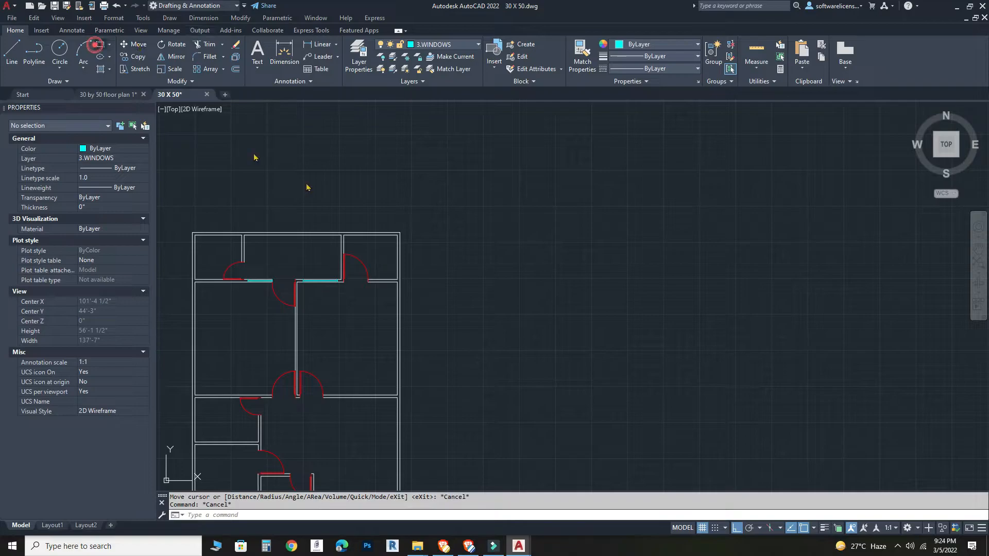
click(499, 258)
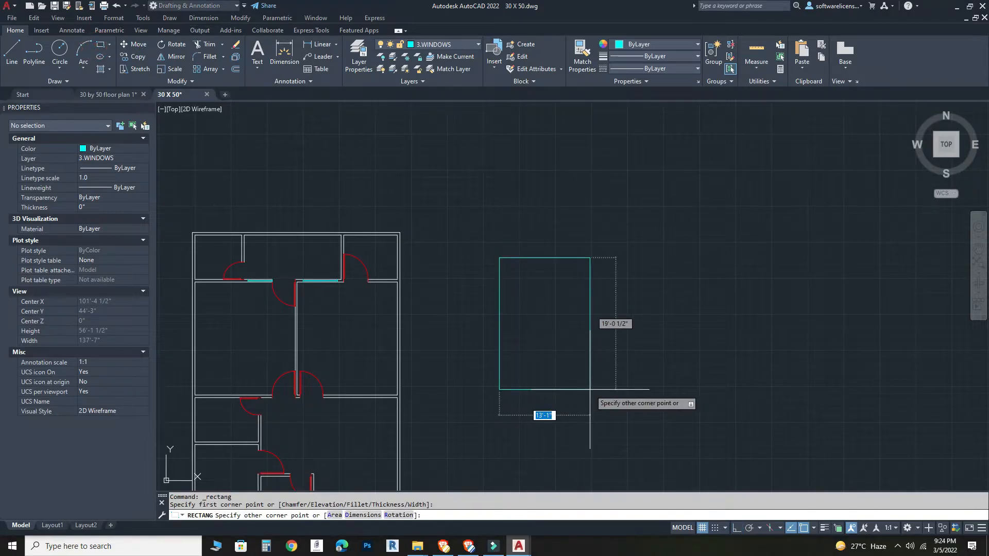
key(Return)
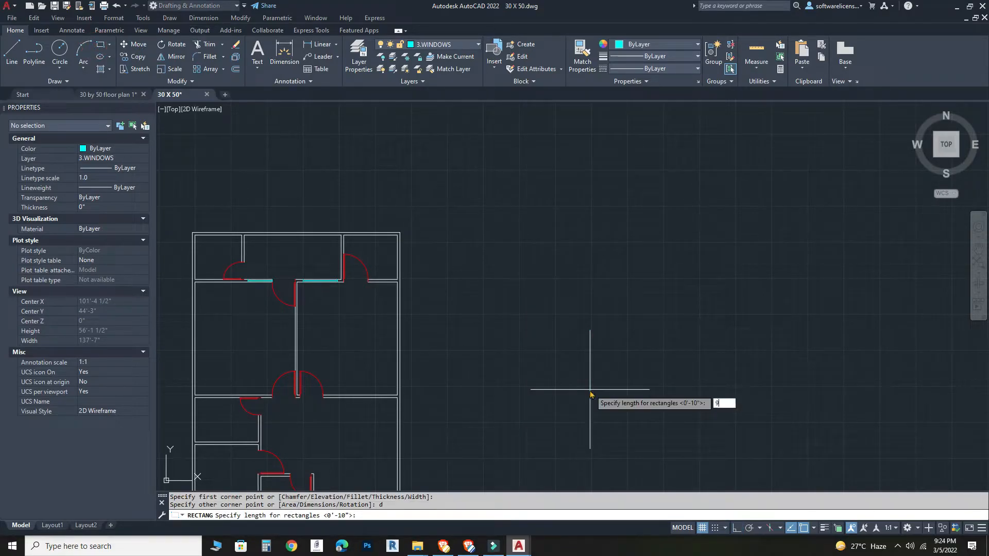
key(Return)
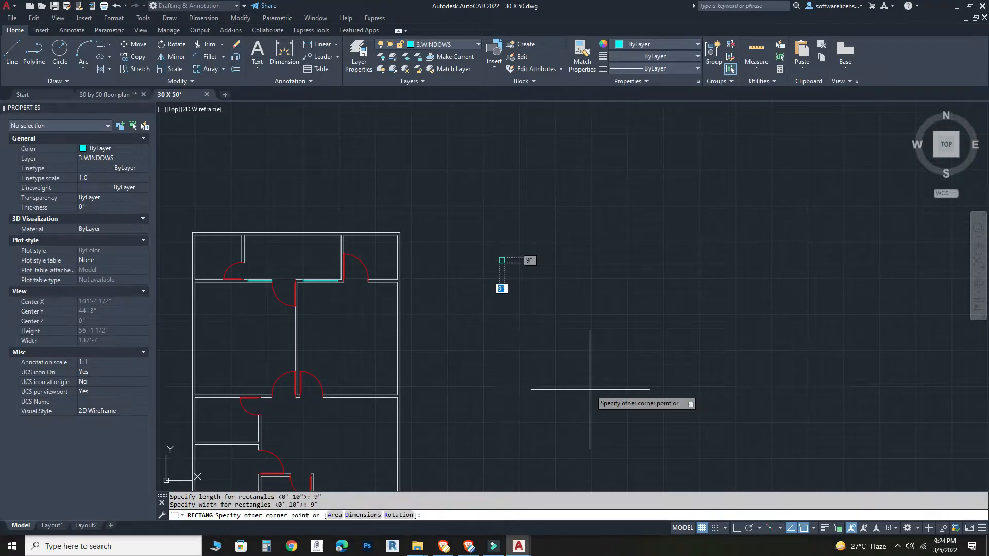
scroll(504, 242, up, 4)
Step: Hatch the inside of the 9" square and set its hatch pattern to SOLID
key(Return)
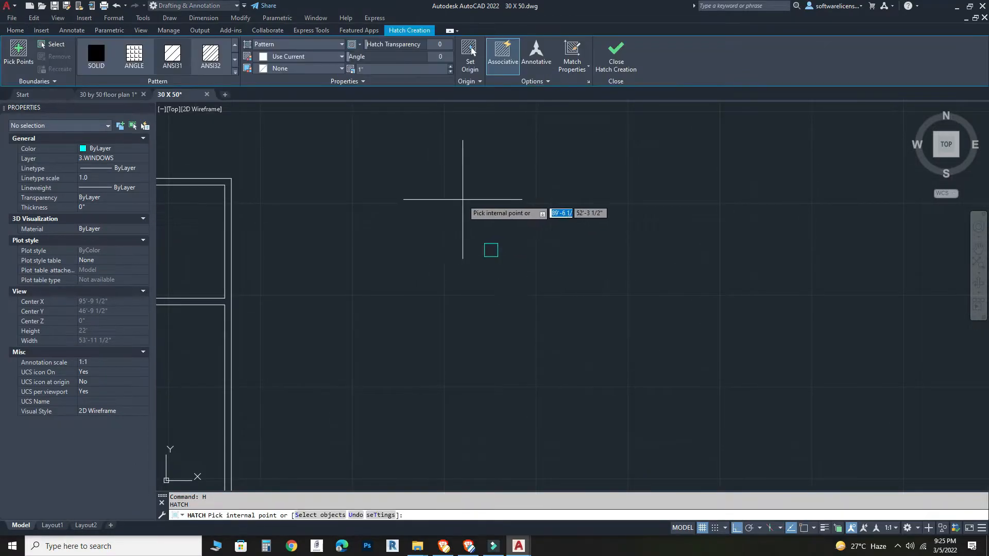
click(491, 249)
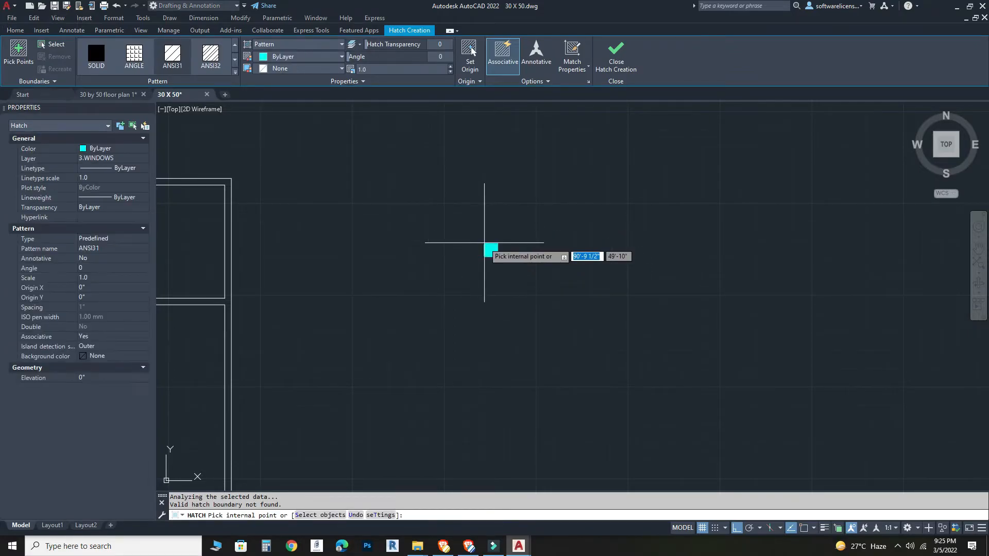
key(Escape)
key(Escape)
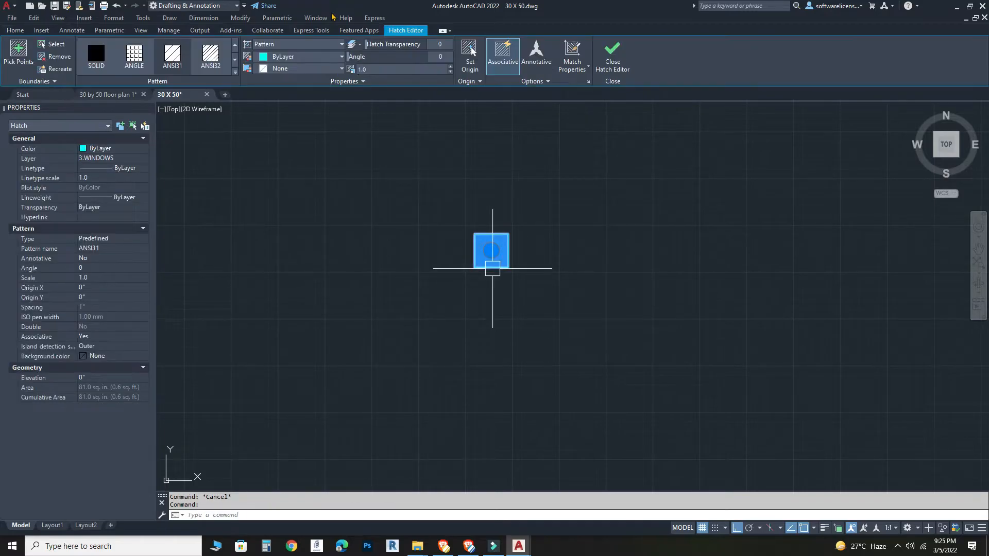
click(96, 54)
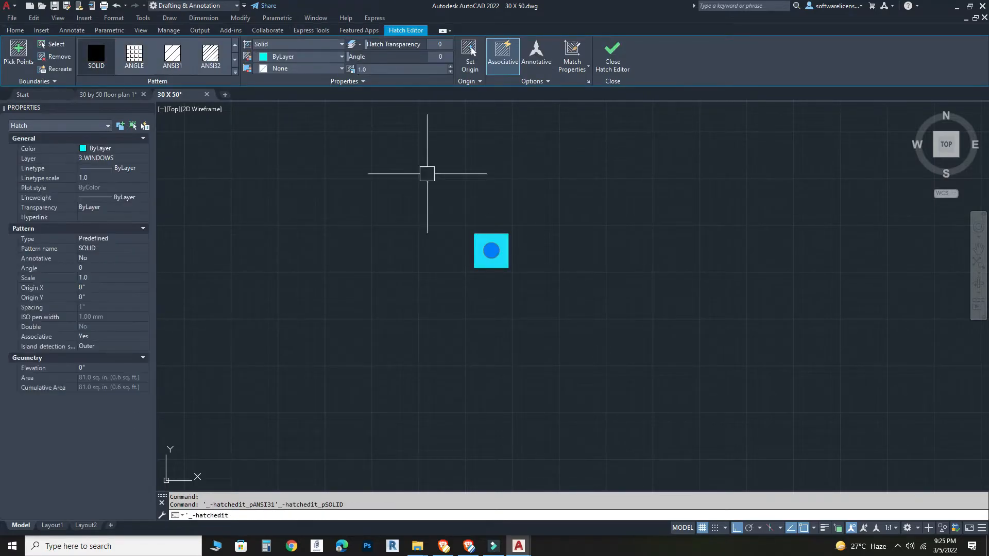
Step: Move the 9" square and its solid hatch to the 6.COLOUMN layer
key(Escape)
click(600, 165)
click(438, 302)
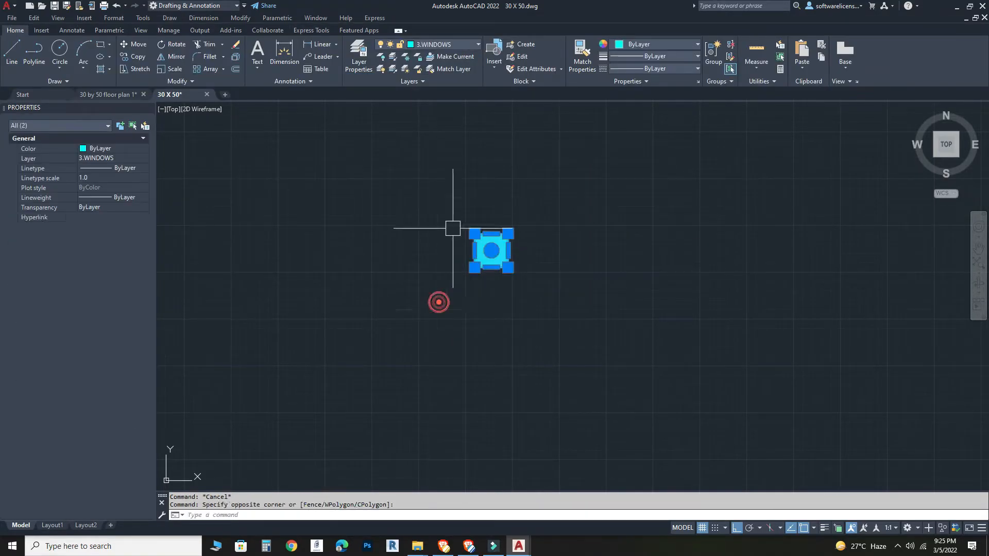
click(455, 45)
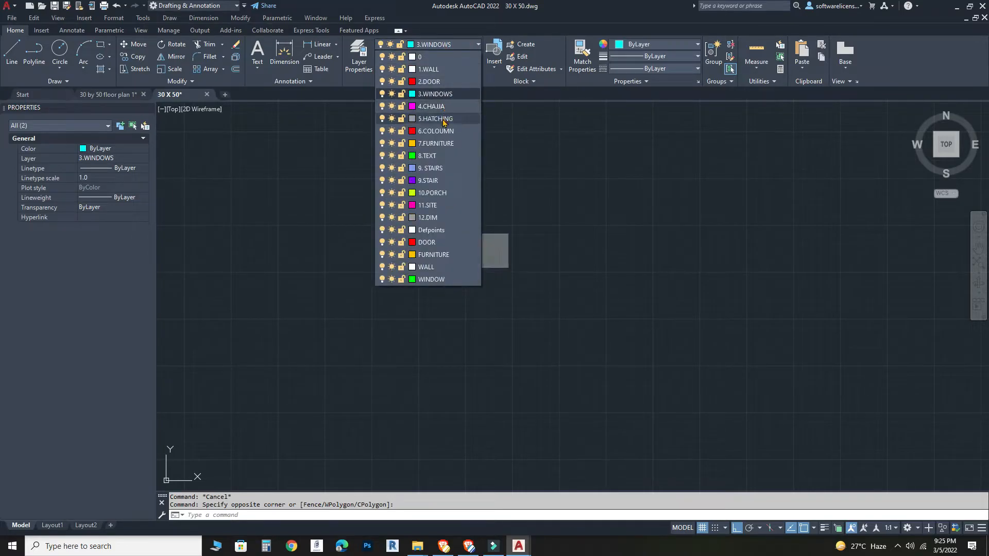
click(443, 132)
key(Escape)
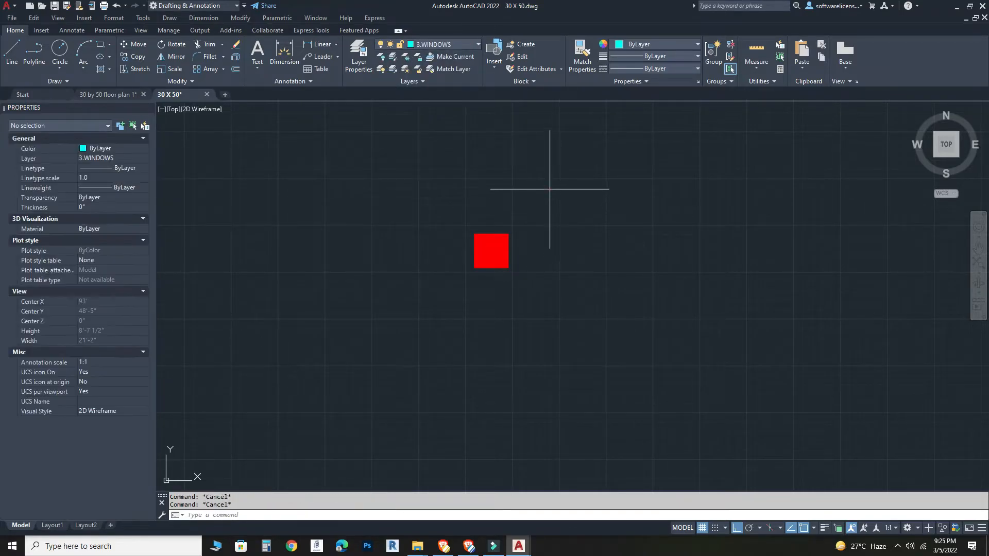
Step: Group the red column square together with its solid hatch
click(552, 188)
click(450, 309)
text(g)
key(Return)
Step: Copy the grouped column from its upper-left corner to the store's outer corner in the new plan, keeping the copy command running
click(490, 263)
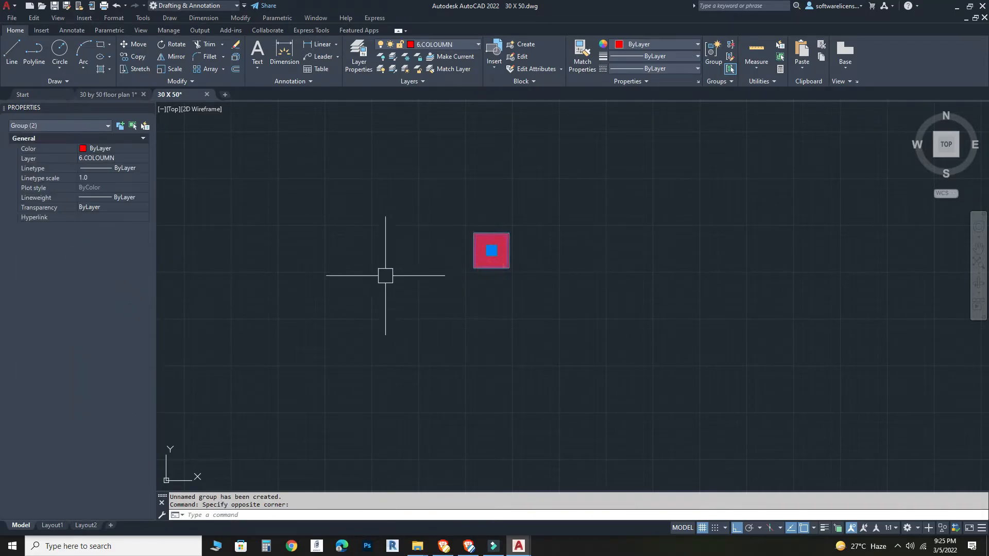
click(130, 55)
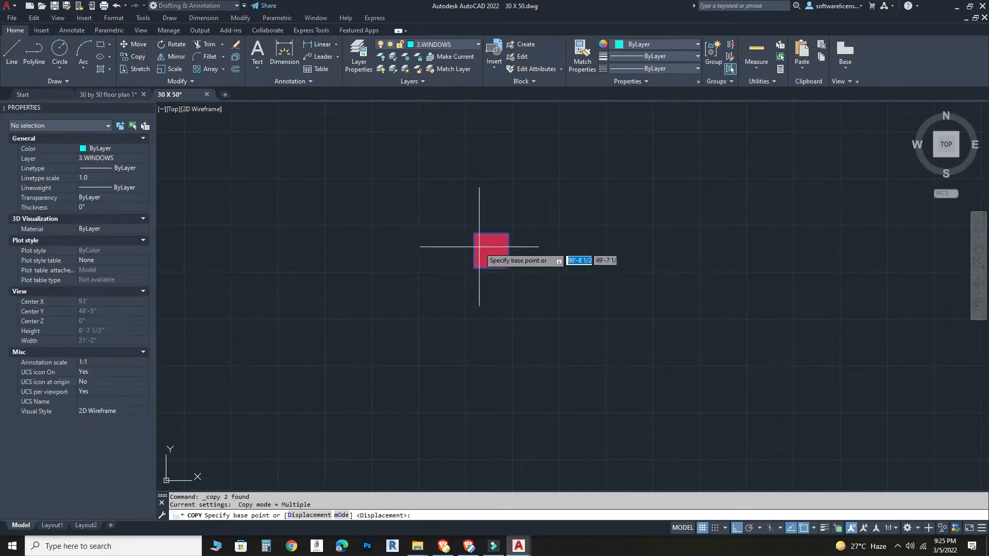
click(474, 268)
scroll(435, 288, down, 2)
scroll(416, 303, down, 2)
middle_drag(393, 318, 860, 342)
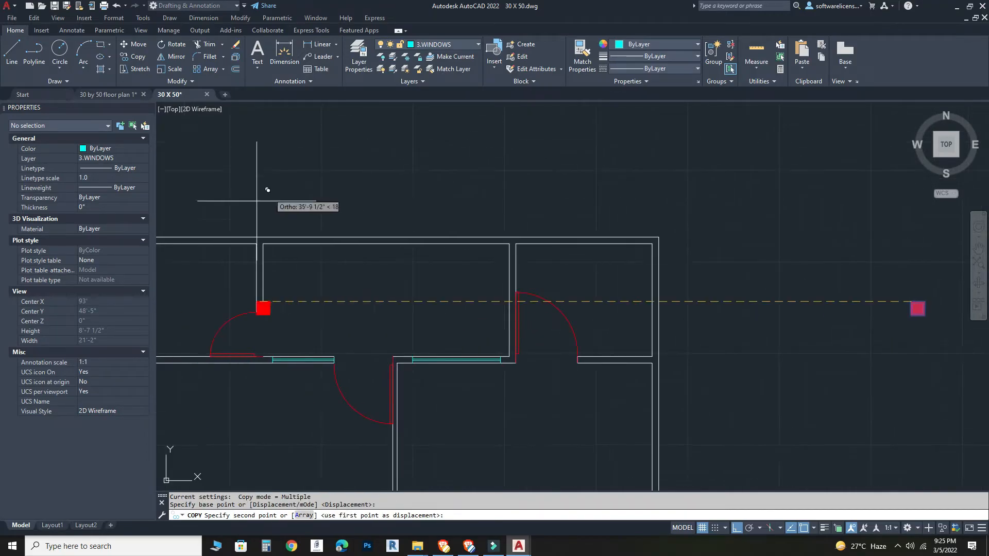
middle_drag(312, 224, 625, 300)
click(443, 317)
scroll(461, 346, down, 2)
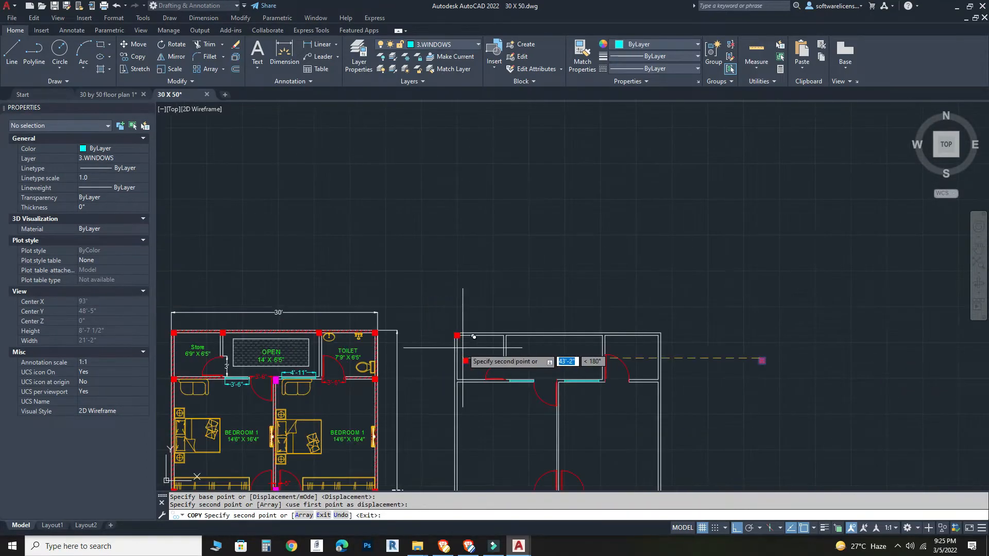
Step: With Ortho off, place a column copy where the wall between the store and the open area meets the rear outer wall
scroll(518, 333, up, 5)
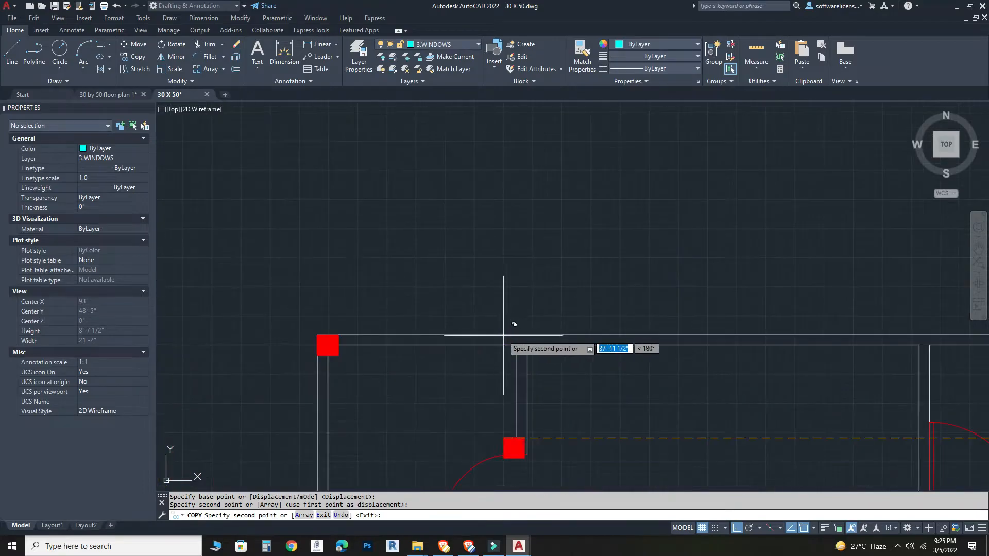
scroll(520, 340, up, 4)
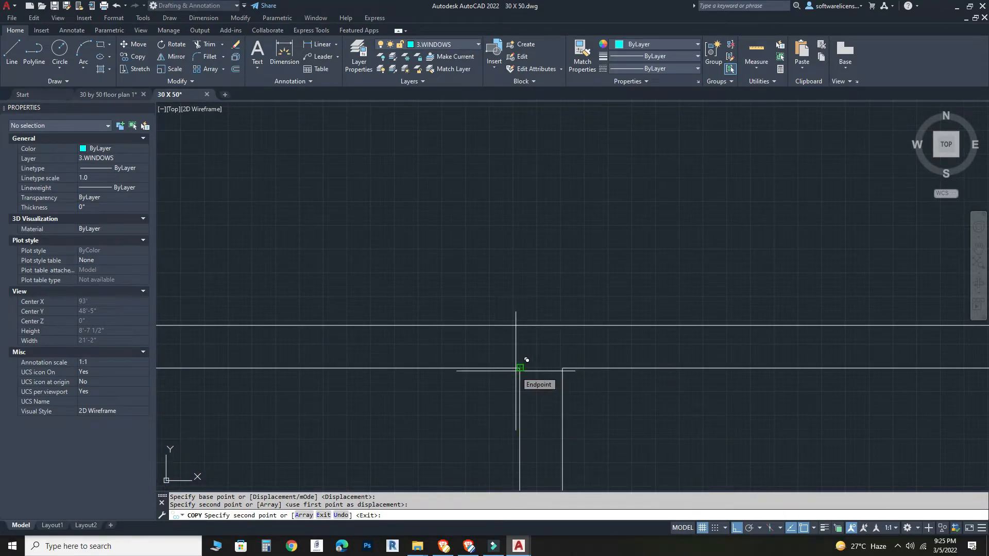
key(F8)
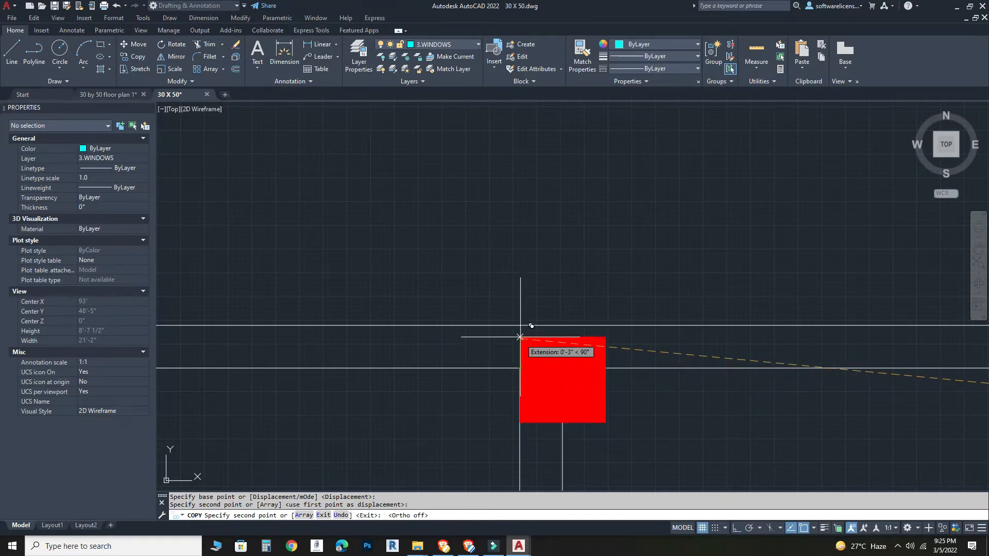
click(521, 330)
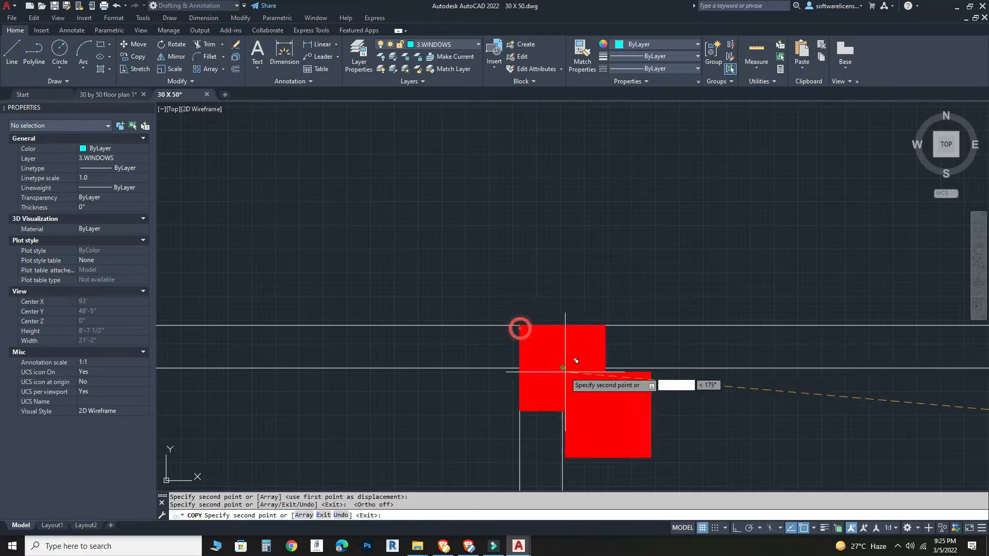
scroll(648, 400, down, 5)
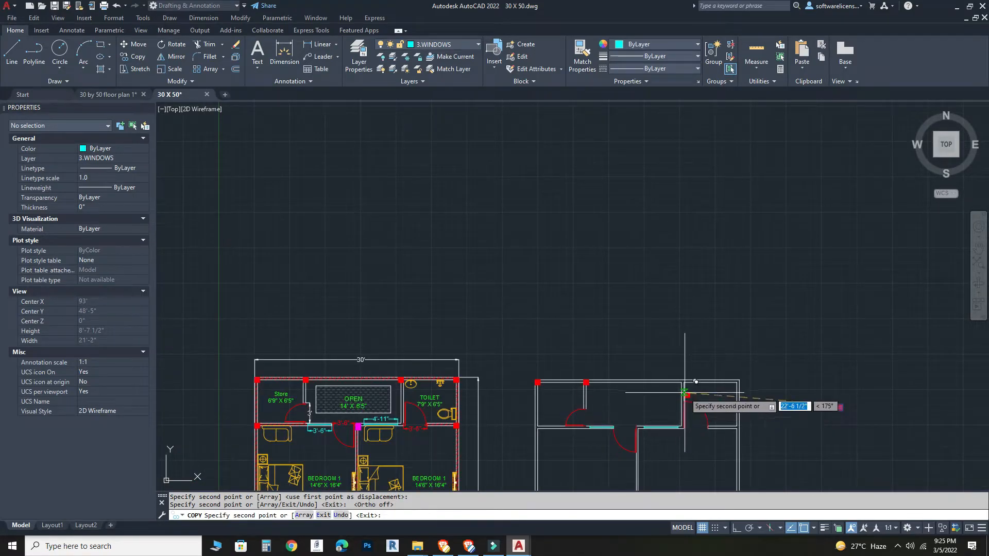
Step: Place column copies near the rear junction of the open area and toilet walls and beside the toilet's outer corner
scroll(680, 390, up, 5)
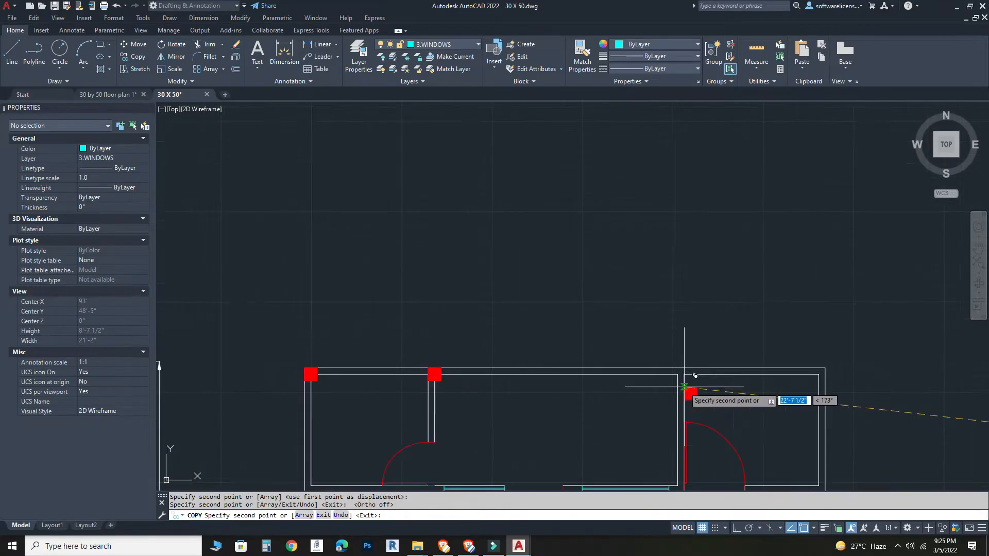
click(623, 369)
scroll(611, 403, down, 4)
middle_drag(718, 420, 777, 362)
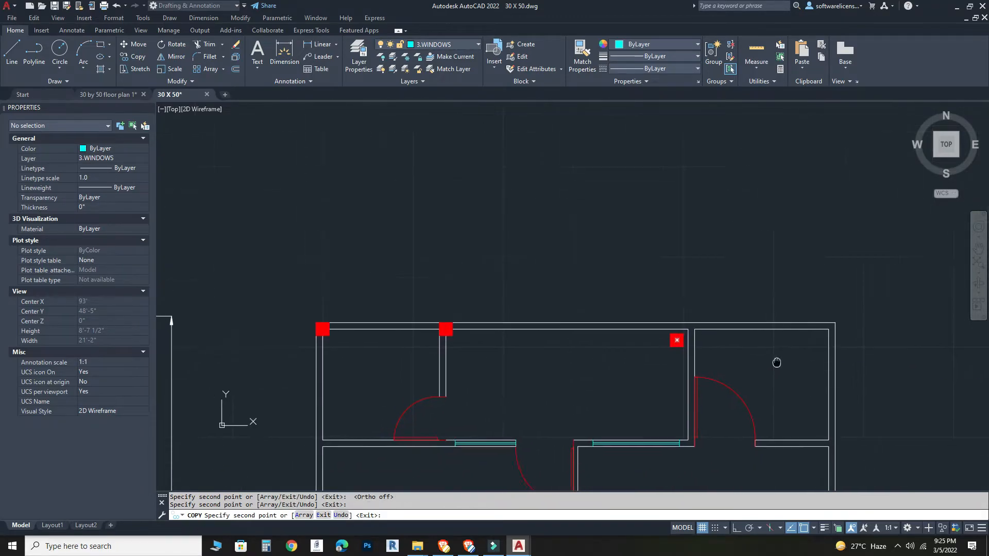
scroll(777, 361, down, 2)
scroll(813, 340, up, 2)
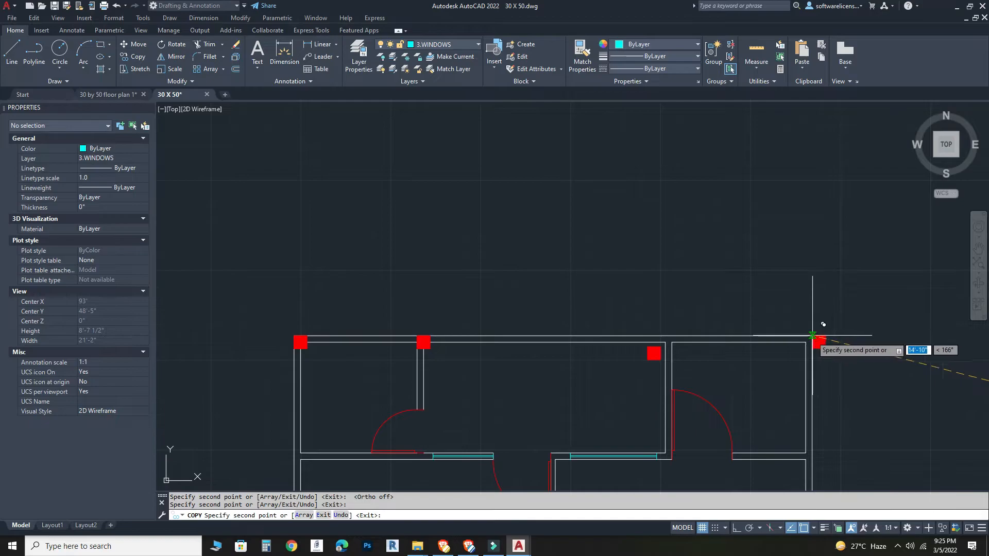
click(819, 341)
Step: Place column copies along the left outer wall at the store-bedroom junction and just inside the bedroom-toilet junction
scroll(760, 429, down, 4)
middle_drag(707, 426, 824, 282)
scroll(701, 302, up, 7)
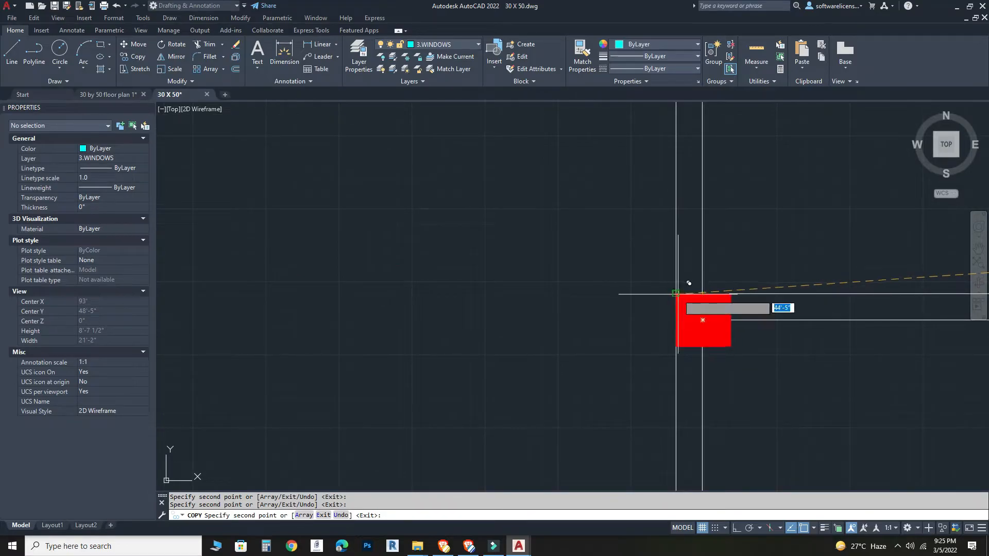
scroll(676, 294, down, 6)
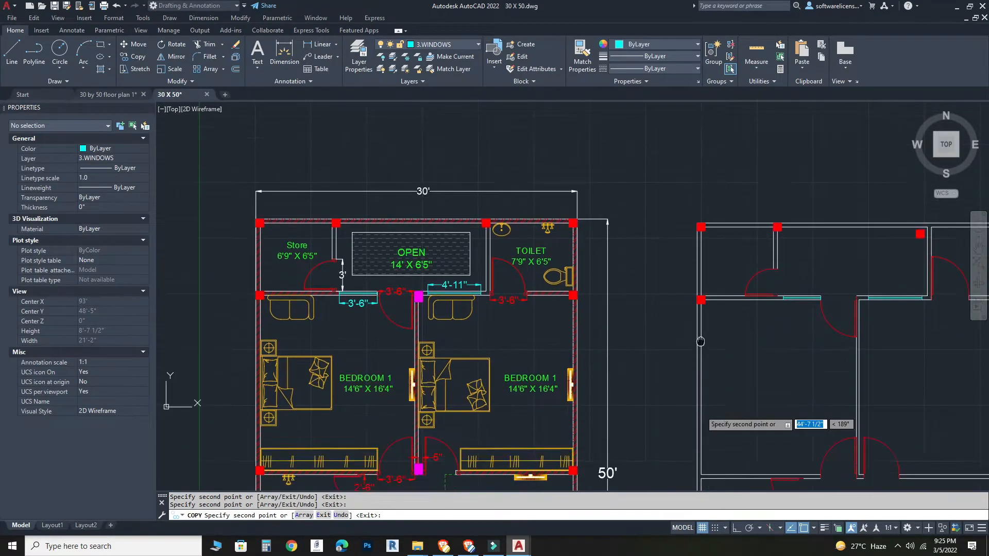
scroll(700, 381, up, 5)
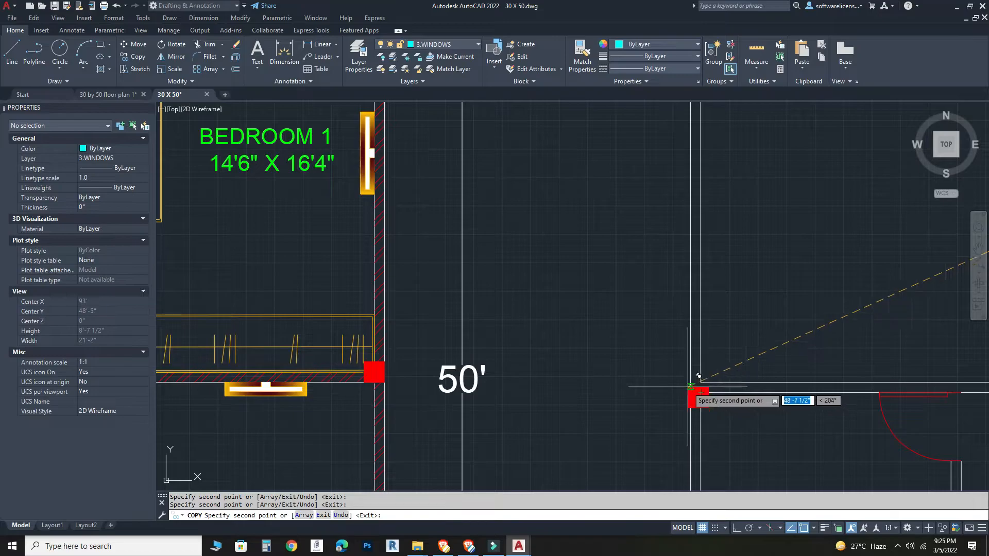
scroll(700, 383, up, 4)
scroll(713, 392, down, 2)
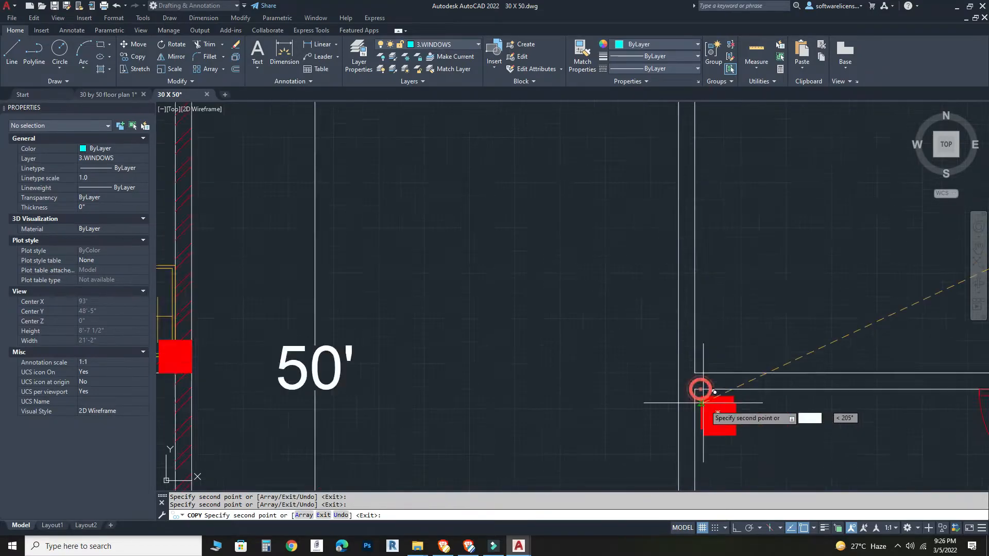
scroll(703, 403, down, 3)
Step: Place a column copy on the left outer wall where the wall between the toilet and the porch meets it
scroll(790, 324, up, 5)
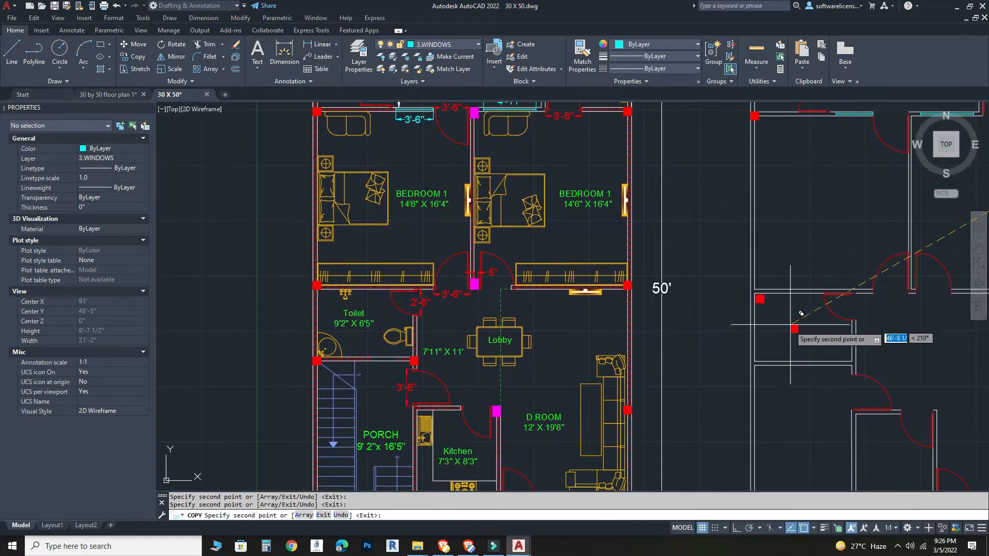
scroll(769, 378, up, 4)
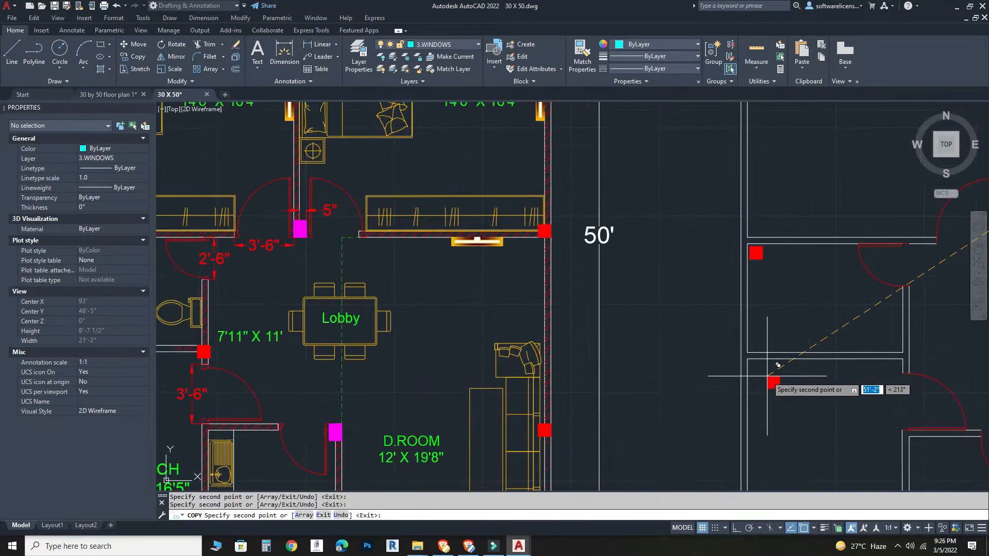
scroll(737, 348, up, 3)
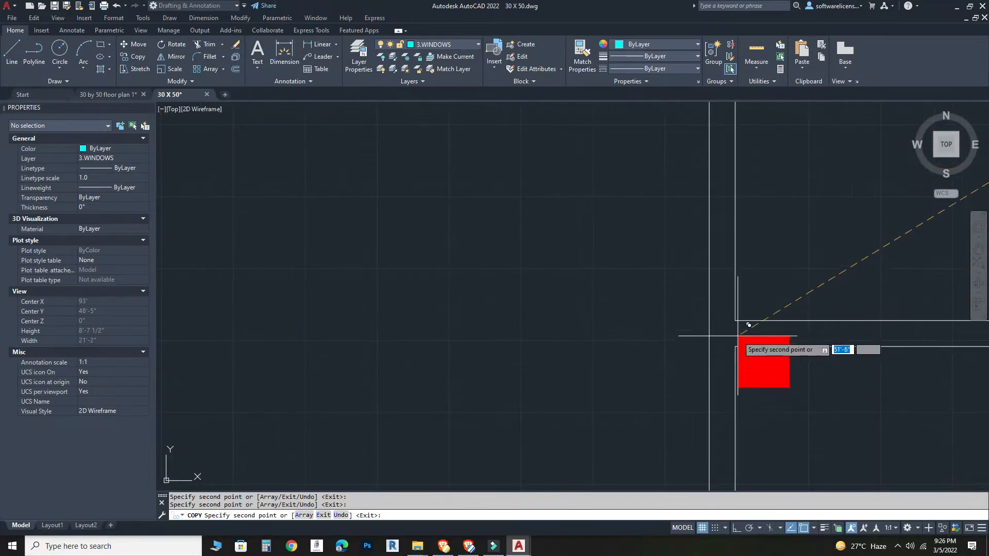
scroll(735, 320, down, 3)
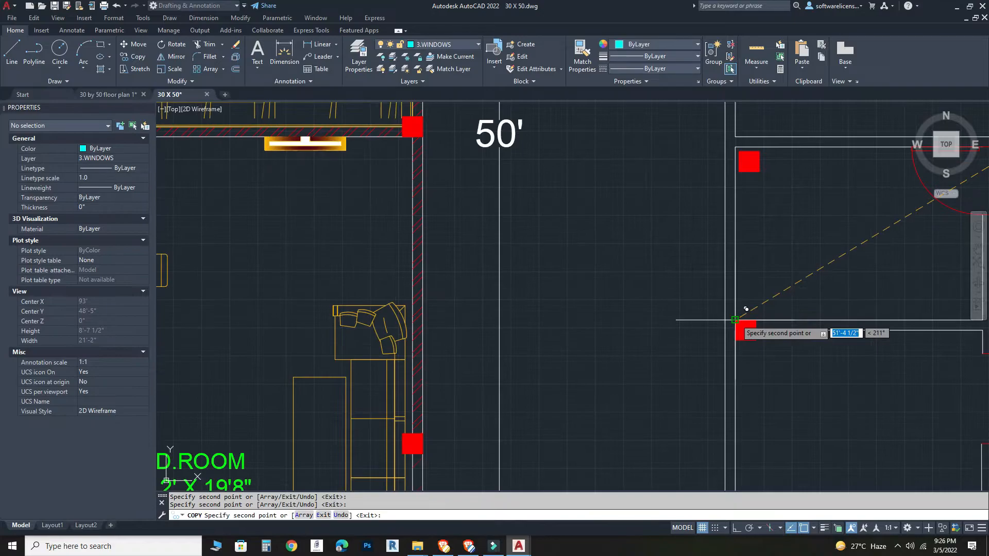
scroll(726, 320, up, 4)
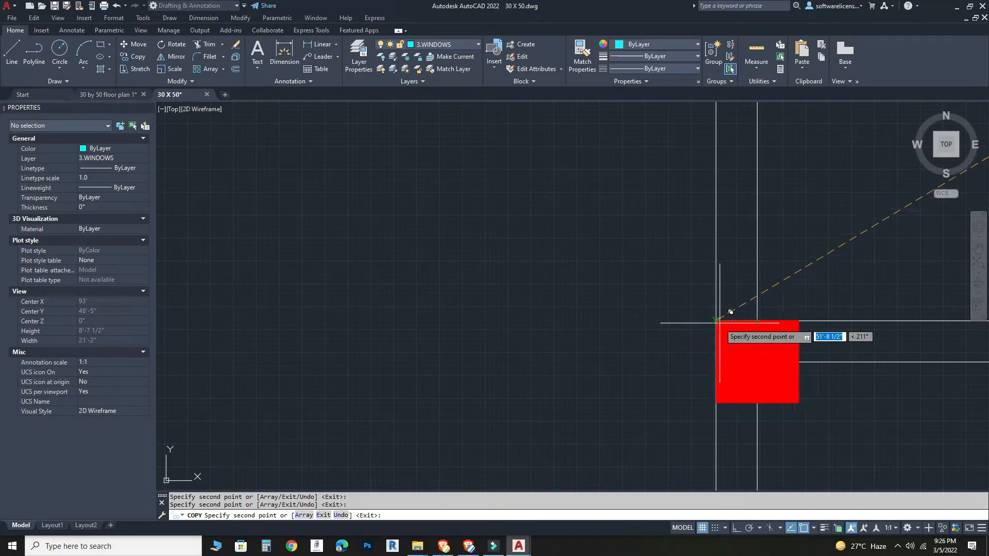
scroll(711, 361, down, 3)
Step: Place a column copy on the porch's left outer wall, level with the kitchen's front wall
scroll(718, 437, up, 2)
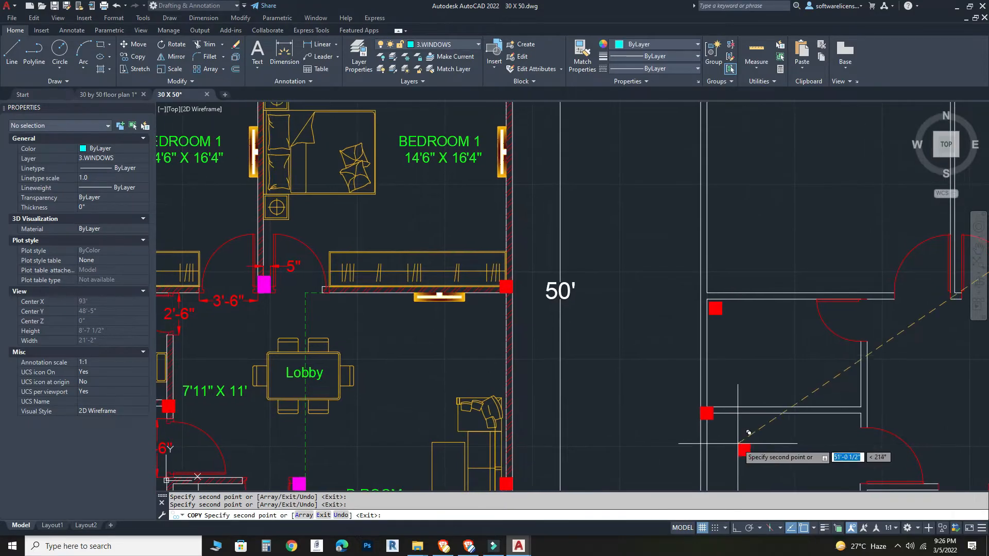
scroll(739, 444, down, 4)
middle_drag(739, 444, 733, 349)
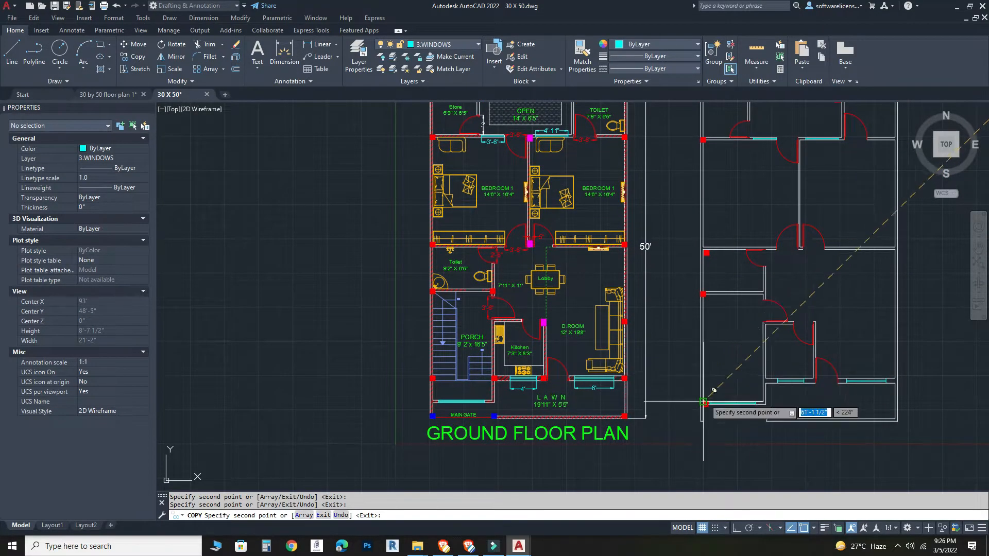
scroll(786, 370, up, 2)
scroll(740, 364, up, 1)
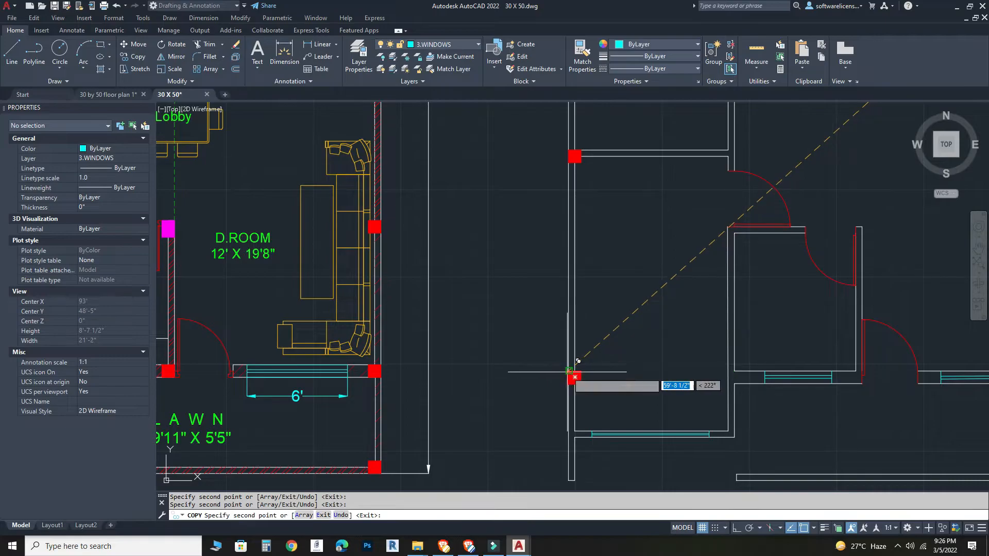
scroll(578, 362, down, 4)
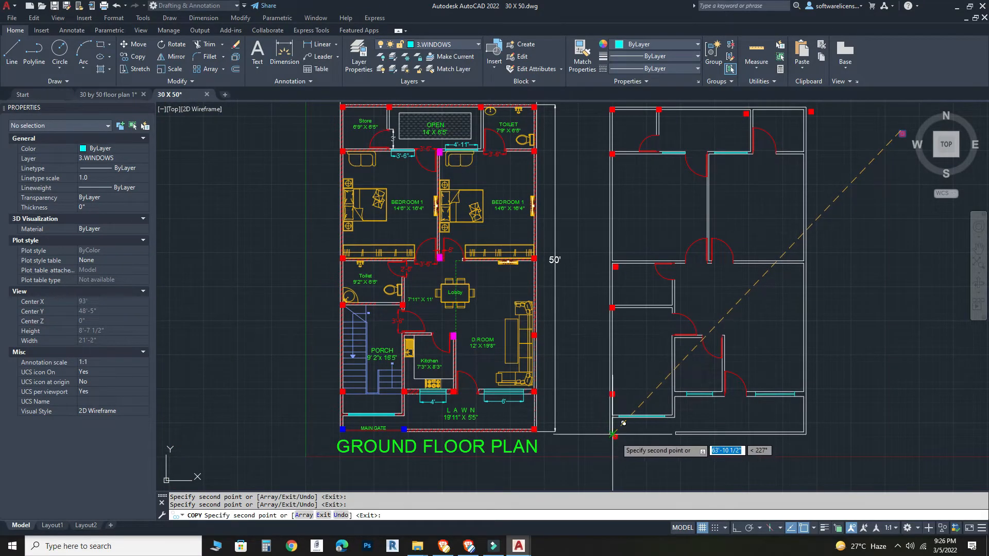
Step: Place a column copy at the kitchen's front corner where it meets the porch wall
scroll(628, 426, up, 3)
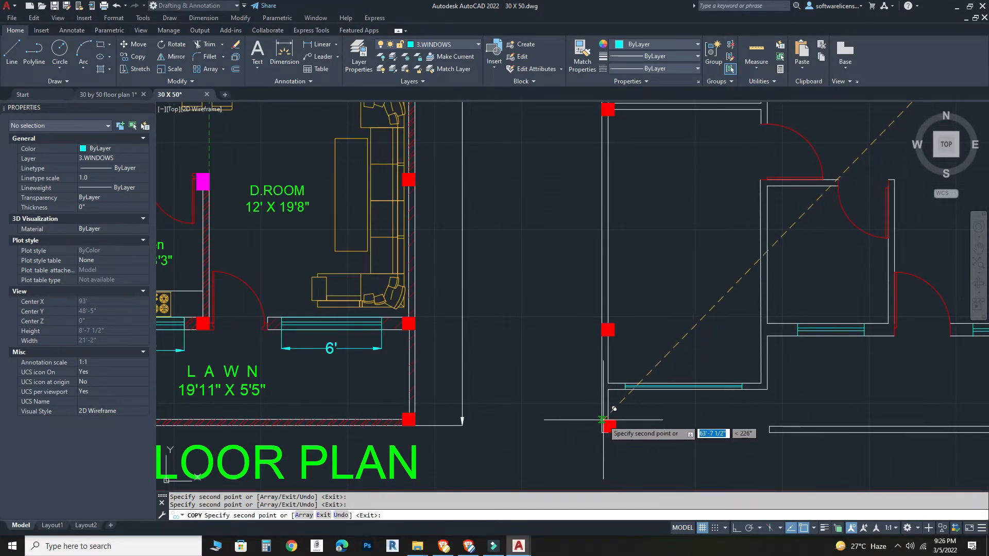
scroll(601, 419, down, 3)
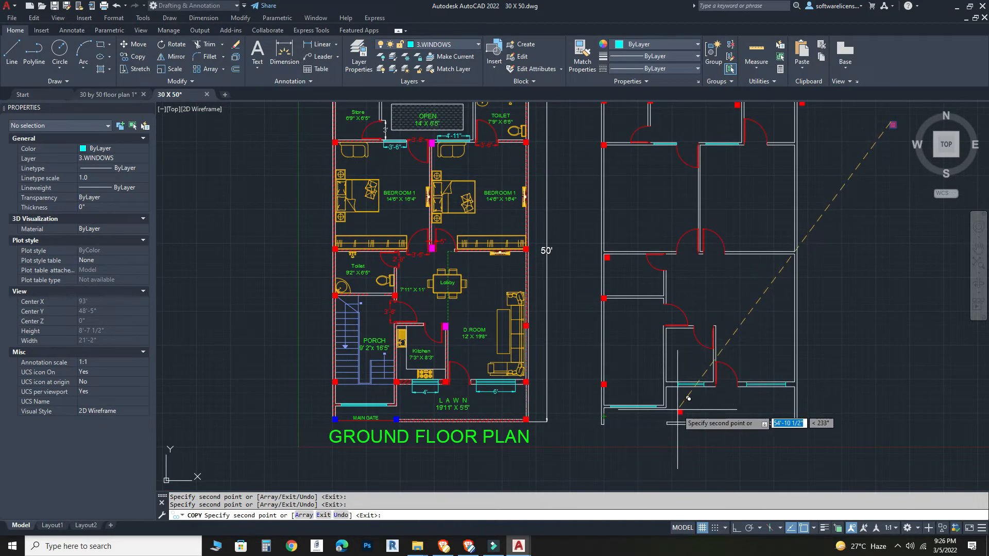
scroll(677, 419, up, 6)
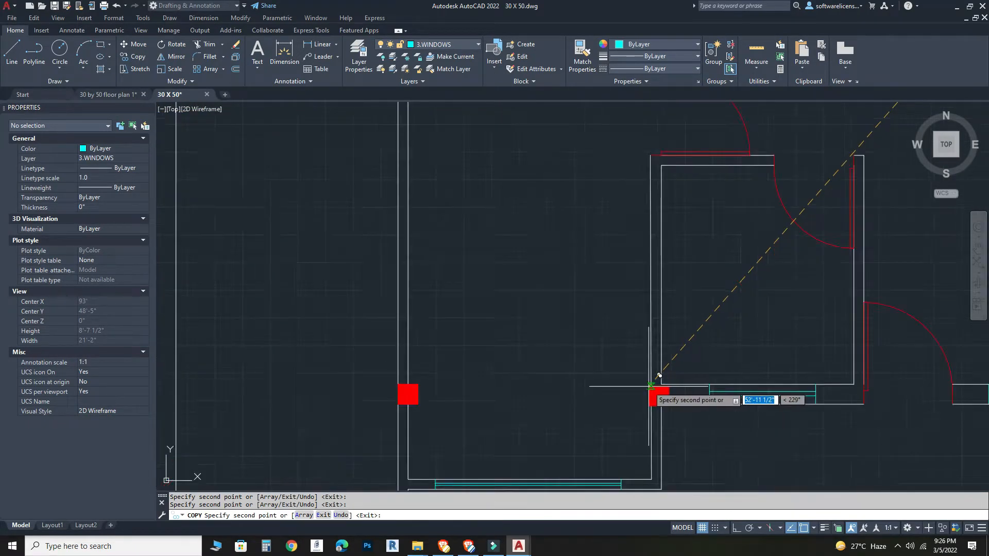
scroll(662, 376, up, 4)
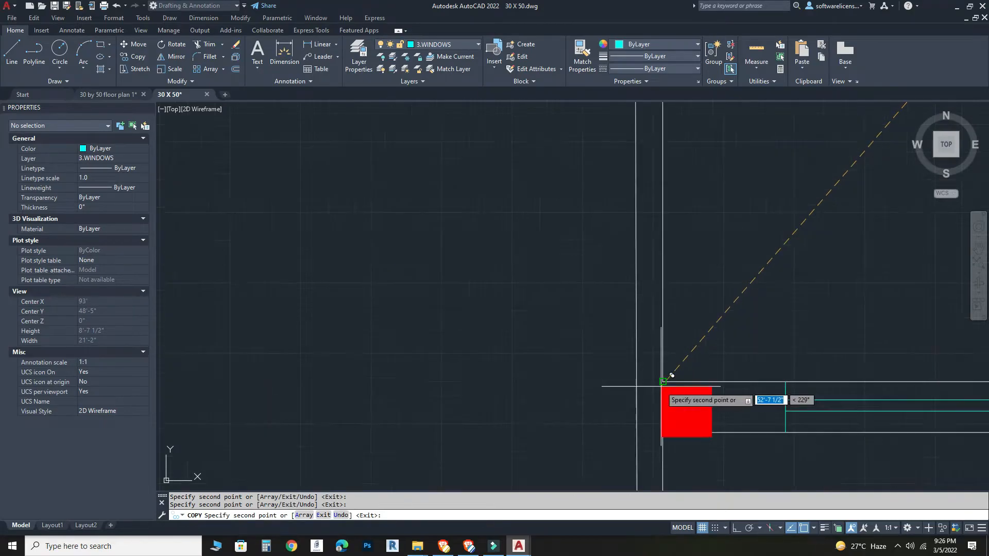
scroll(644, 381, down, 2)
scroll(680, 407, down, 5)
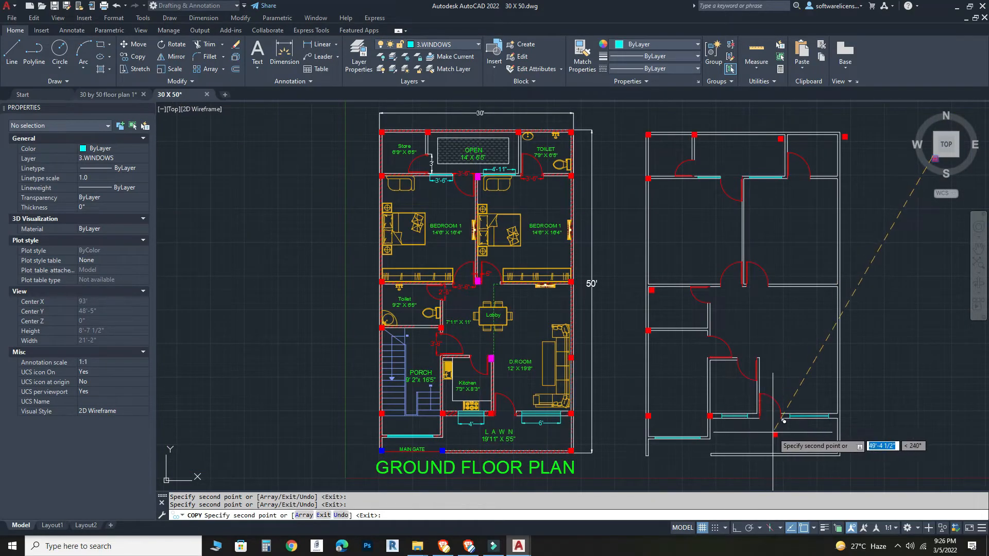
Step: Place a column copy near the kitchen's other front corner, beside the D.ROOM door
scroll(781, 412, up, 4)
scroll(781, 406, up, 2)
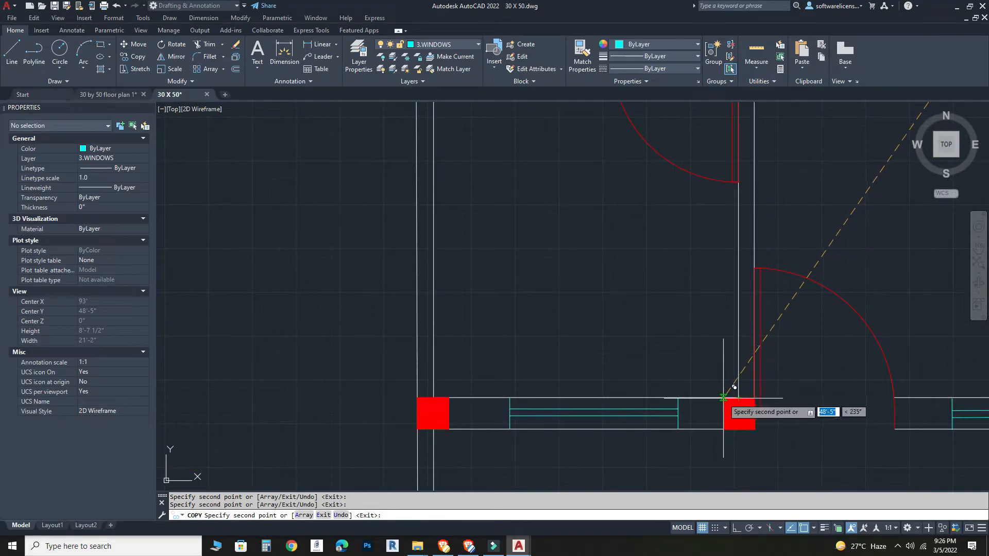
scroll(742, 428, down, 3)
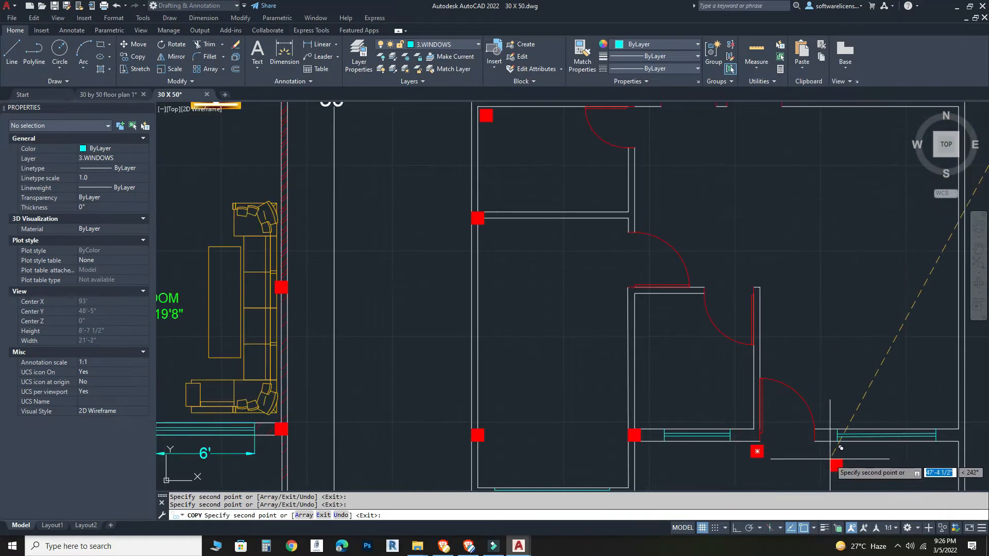
Step: Place a column copy just outside the right outer wall, level with the D.ROOM's front wall, and finish copying
scroll(841, 448, down, 2)
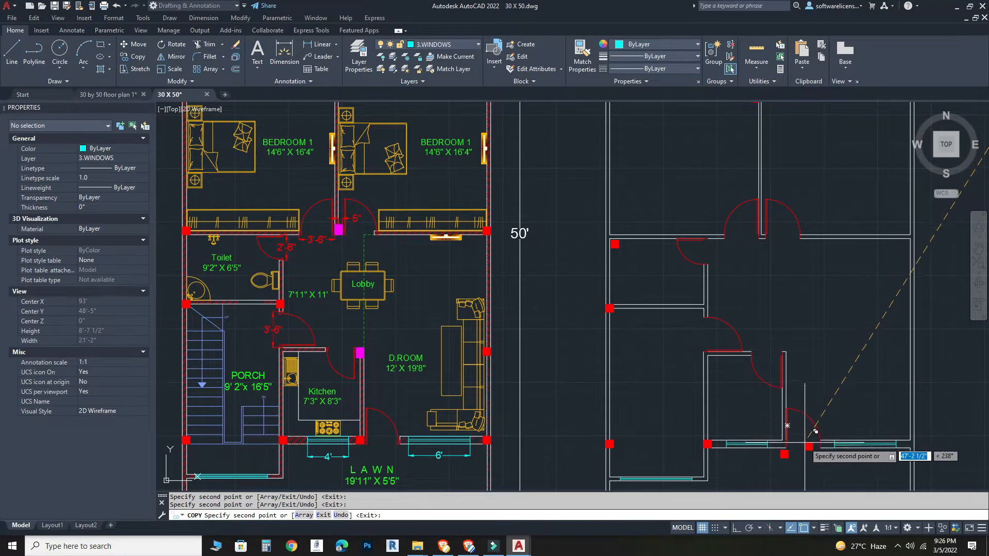
scroll(850, 446, up, 5)
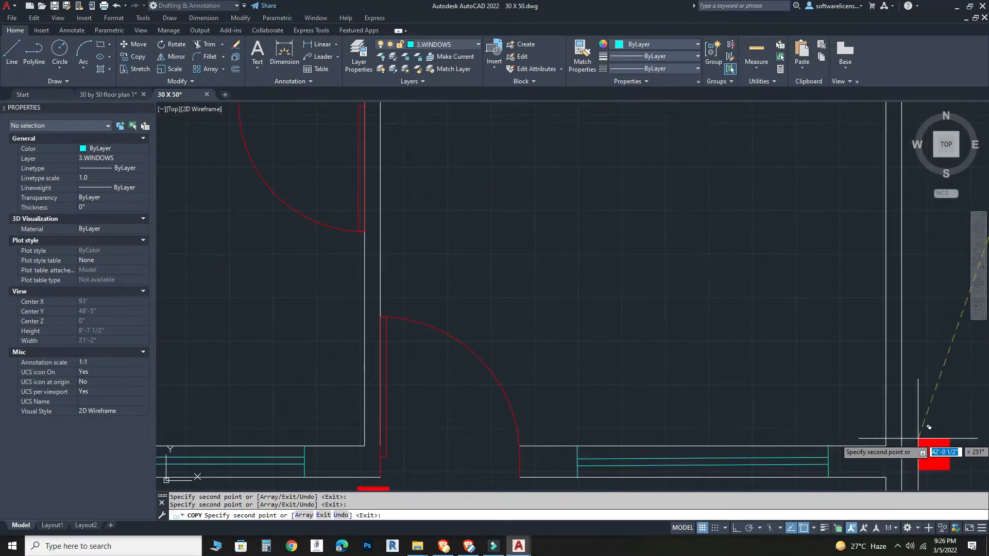
middle_drag(882, 446, 700, 313)
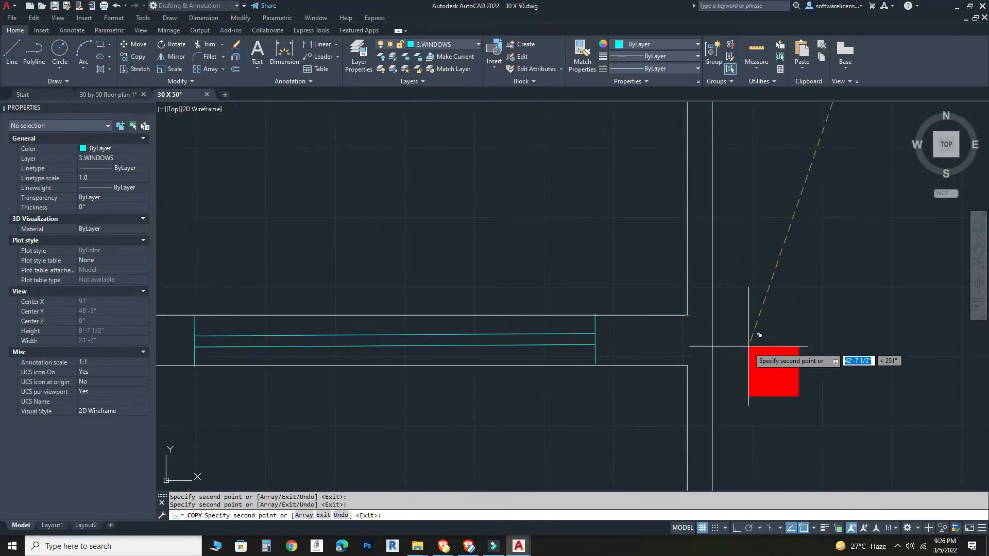
scroll(742, 339, down, 8)
key(Escape)
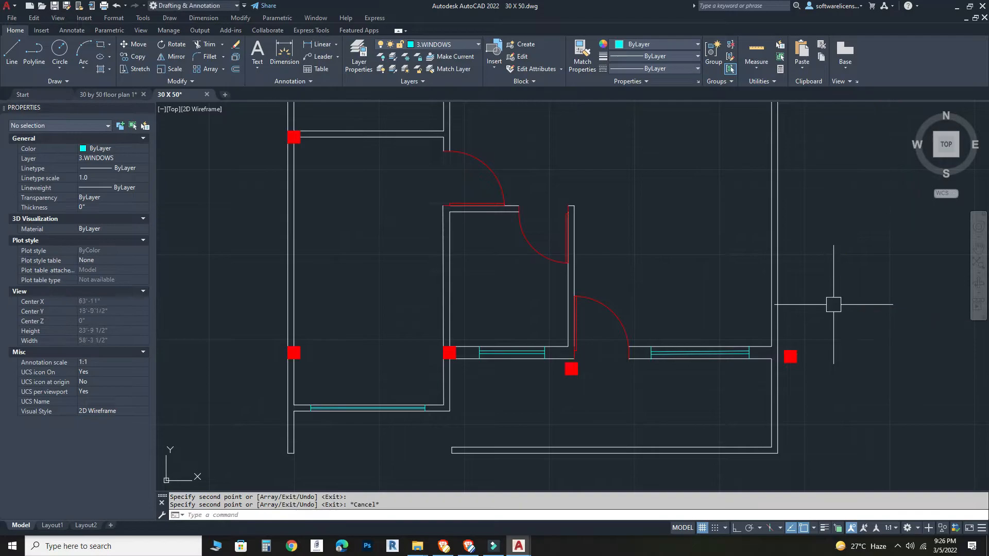
Step: Move the column outside the right outer wall onto that wall's junction with the D.ROOM's front wall
scroll(824, 304, down, 3)
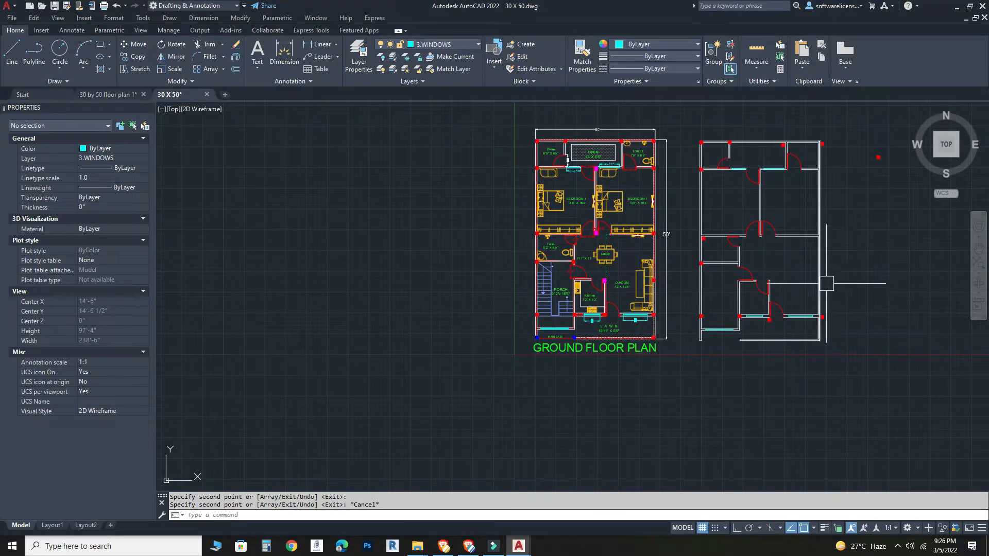
scroll(838, 300, up, 6)
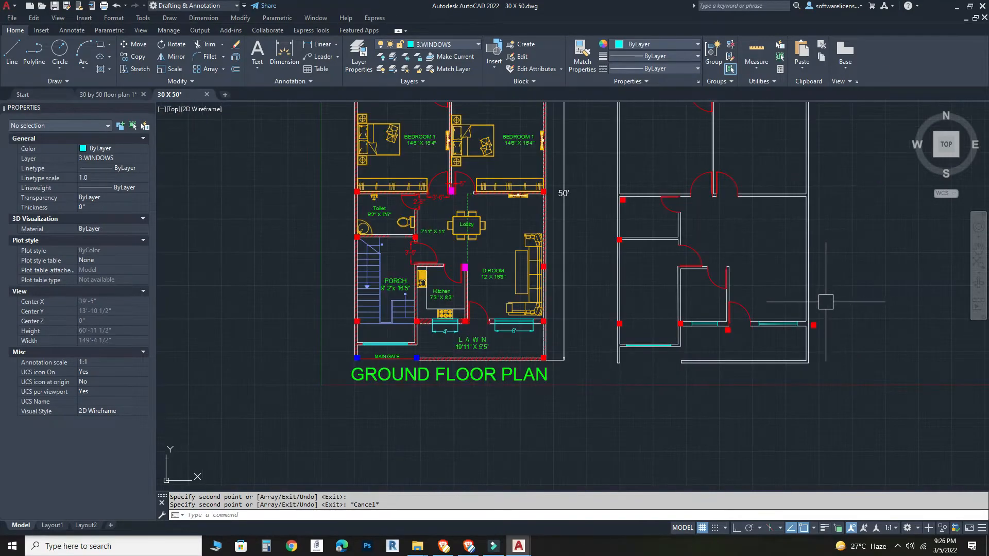
click(821, 318)
click(792, 345)
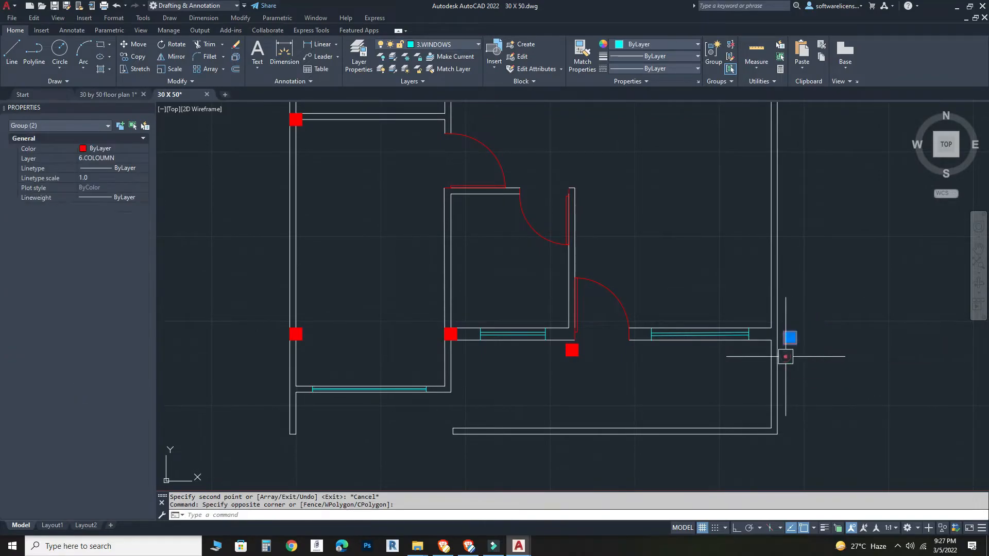
click(133, 45)
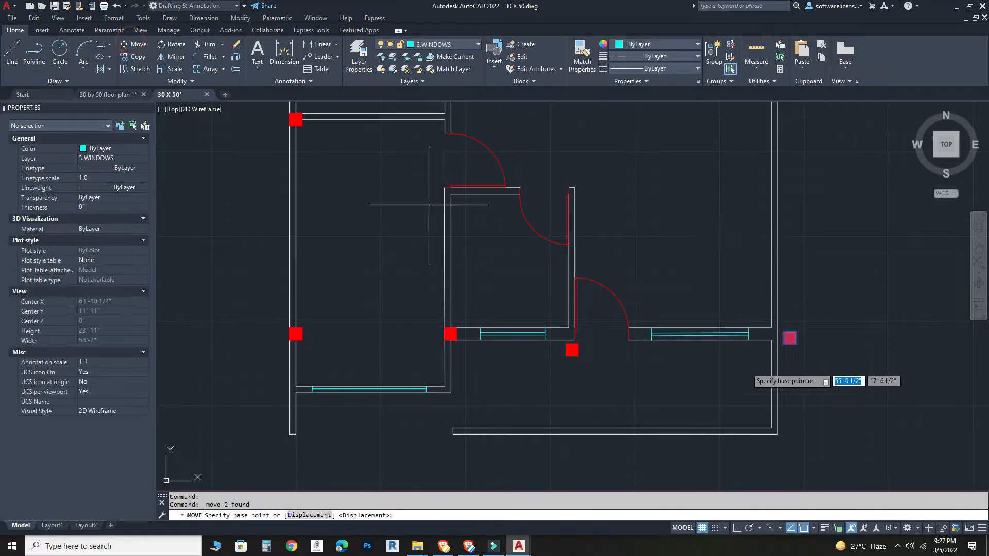
scroll(804, 332, up, 5)
click(816, 332)
click(770, 320)
scroll(819, 394, down, 2)
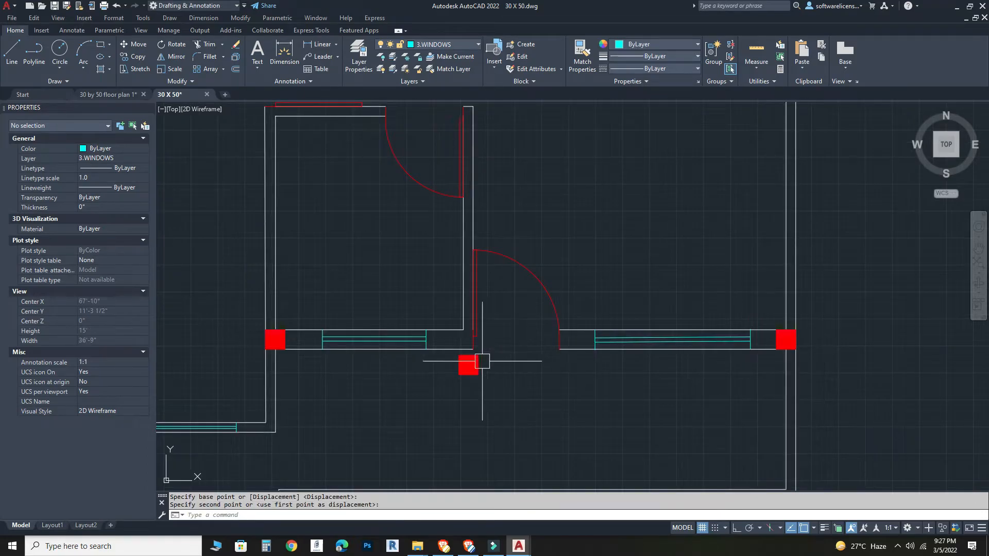
Step: Move the column below the kitchen's front corner up onto the wall end beside the D.ROOM door
click(473, 364)
click(132, 45)
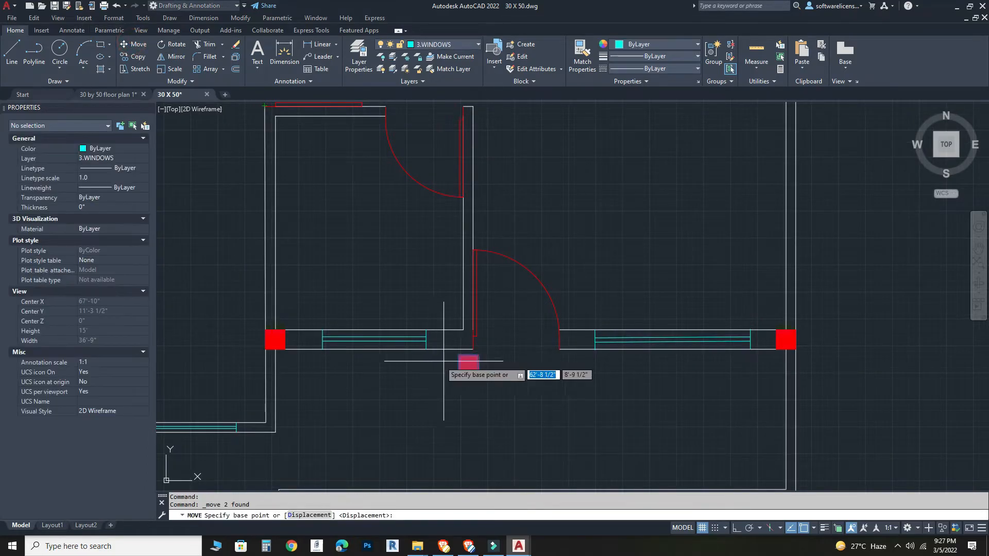
click(480, 375)
click(479, 354)
scroll(516, 393, down, 3)
Step: Copy the loose column inside the lower toilet onto the left outer wall's junction with the bedroom wall
scroll(536, 400, up, 2)
scroll(385, 296, up, 3)
click(399, 206)
scroll(398, 206, up, 4)
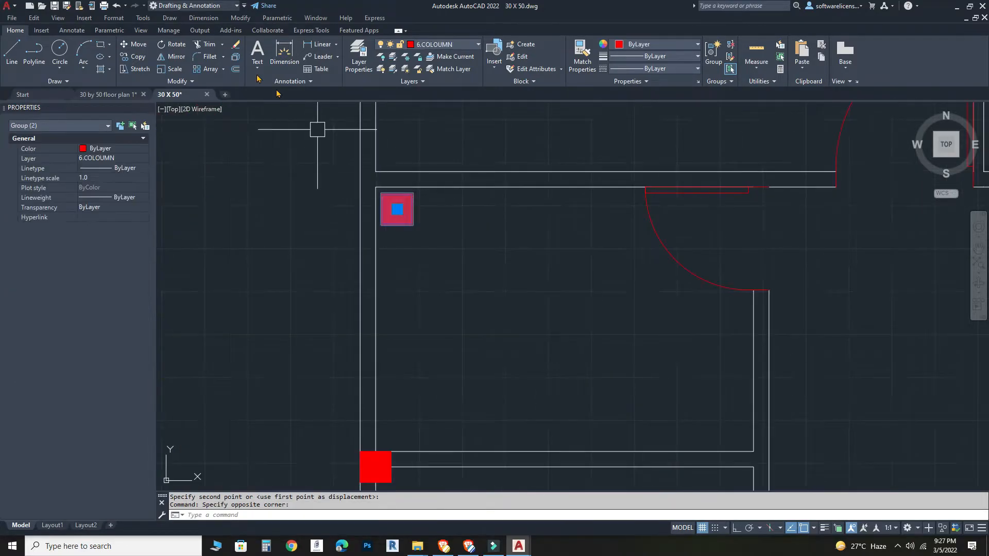
click(129, 58)
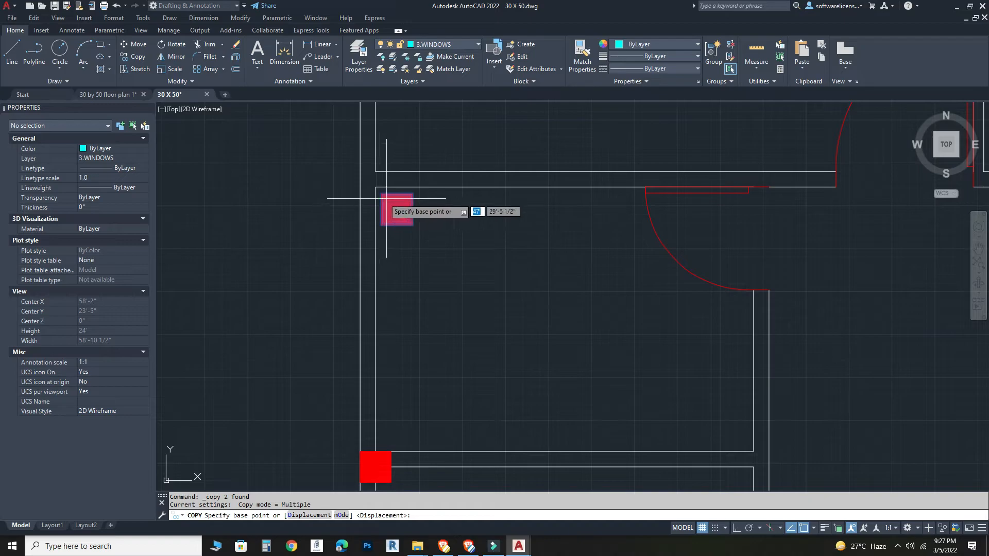
click(397, 225)
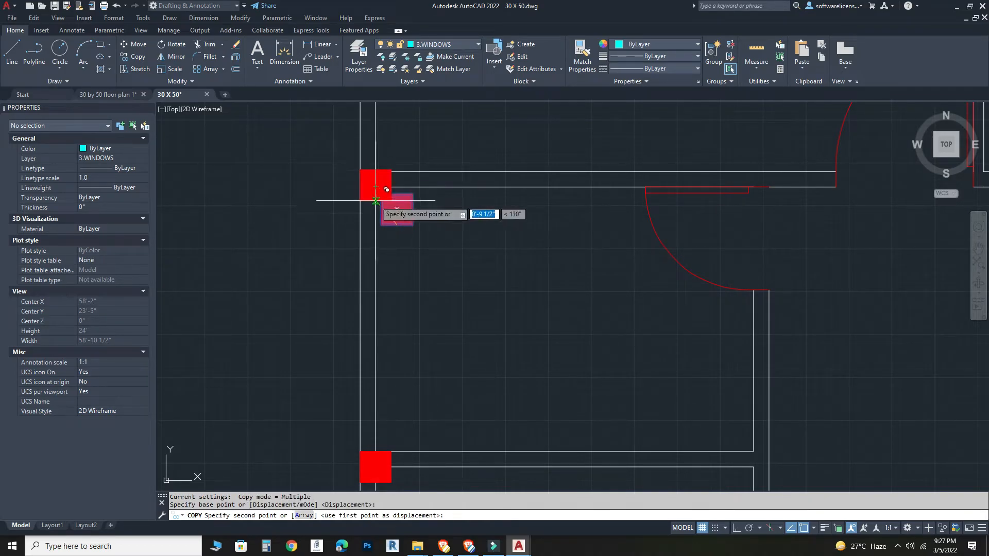
click(375, 202)
key(Escape)
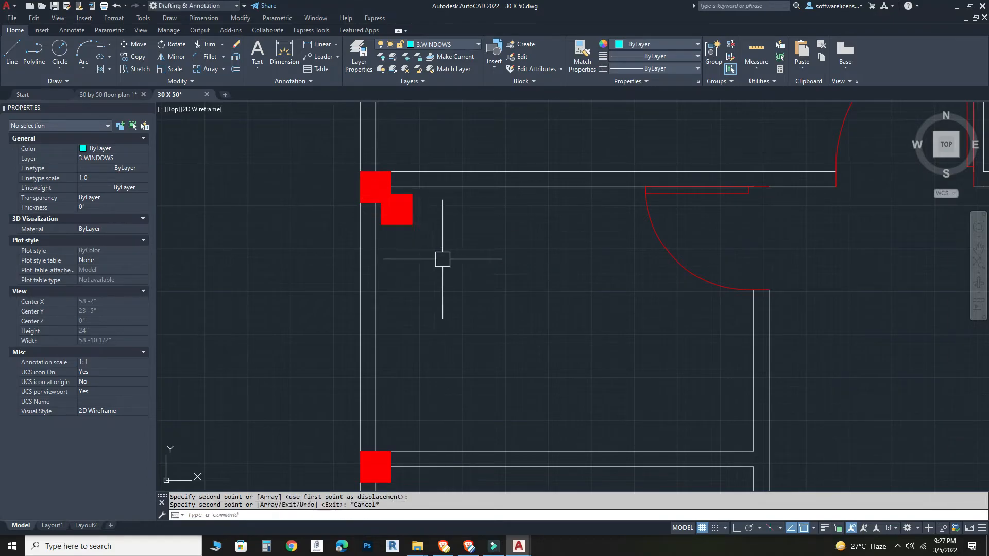
Step: Cut the loose column inside the lower toilet and paste it where the right bedroom's lower wall meets the right outer wall
click(407, 219)
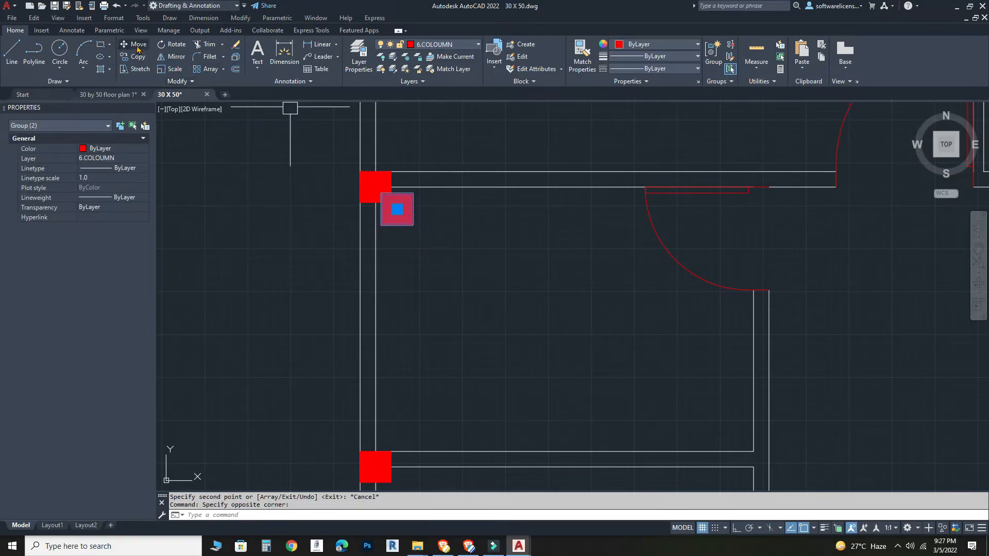
key(ctrl+x)
scroll(451, 297, down, 5)
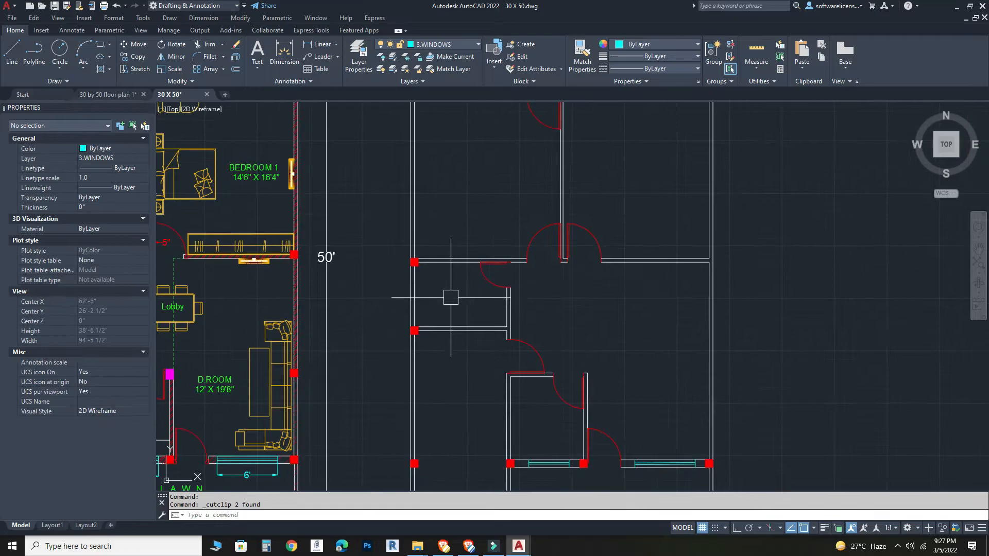
key(ctrl+v)
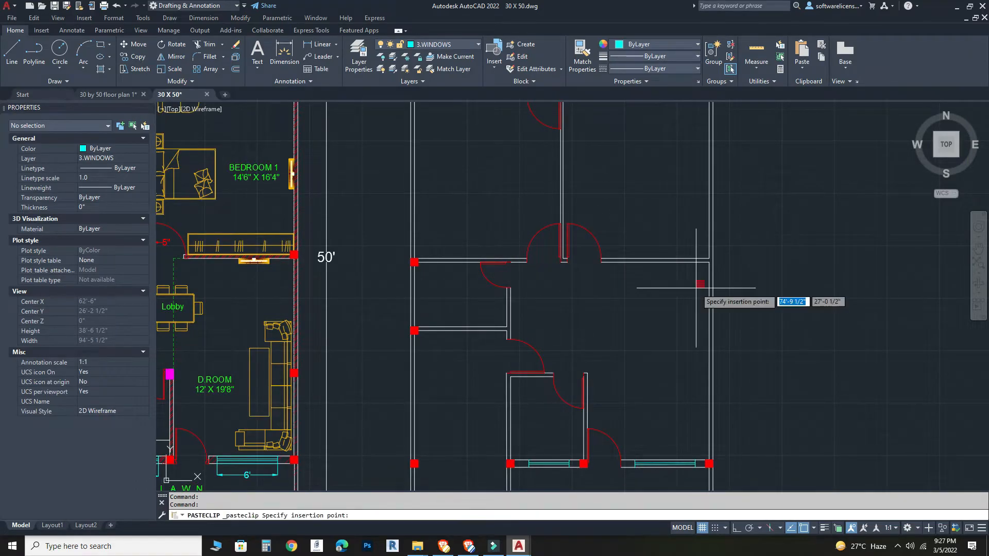
scroll(703, 278, up, 4)
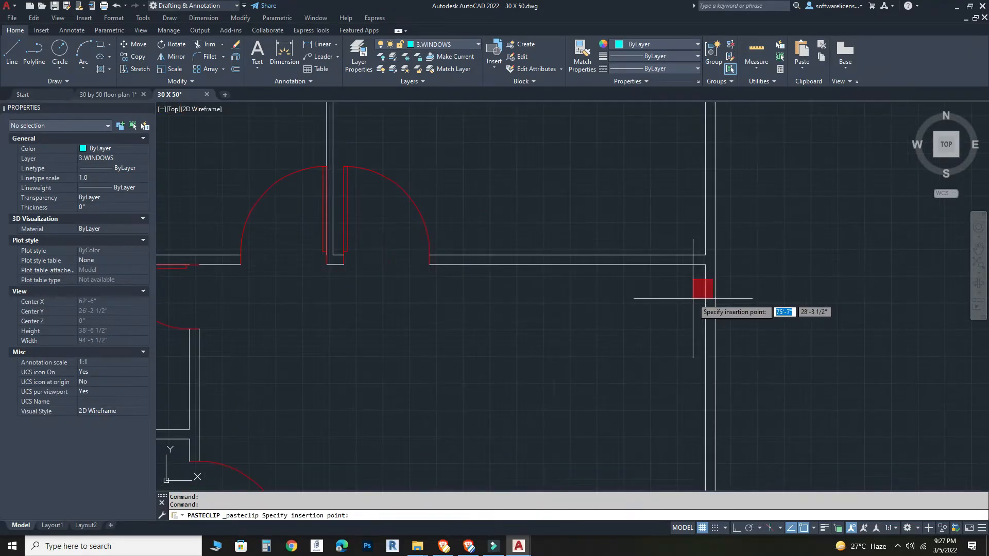
scroll(702, 284, down, 5)
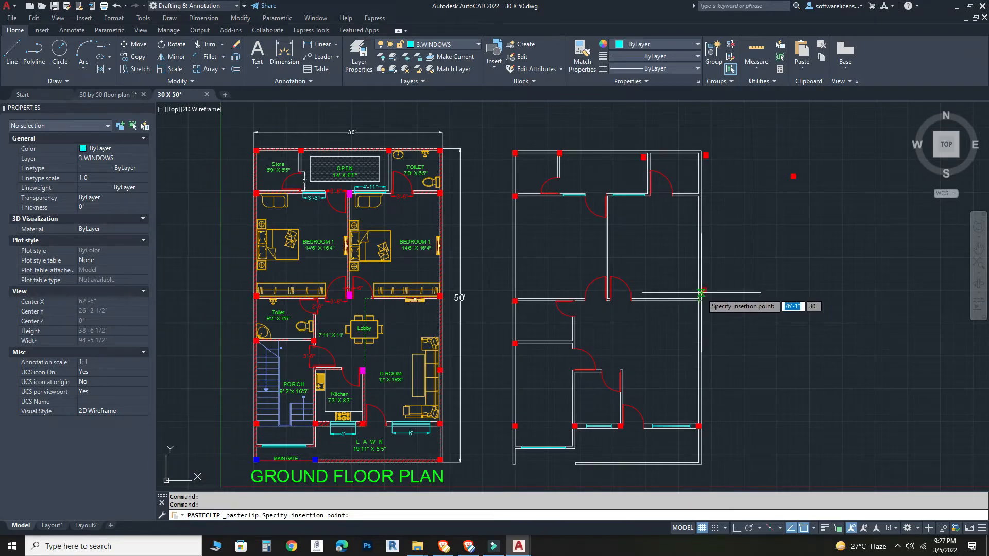
scroll(701, 323, up, 6)
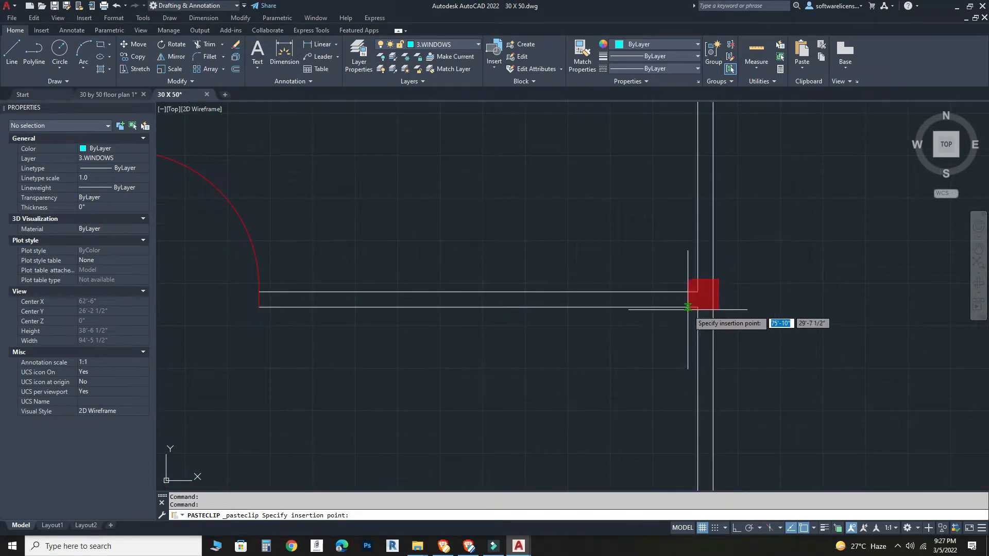
click(682, 308)
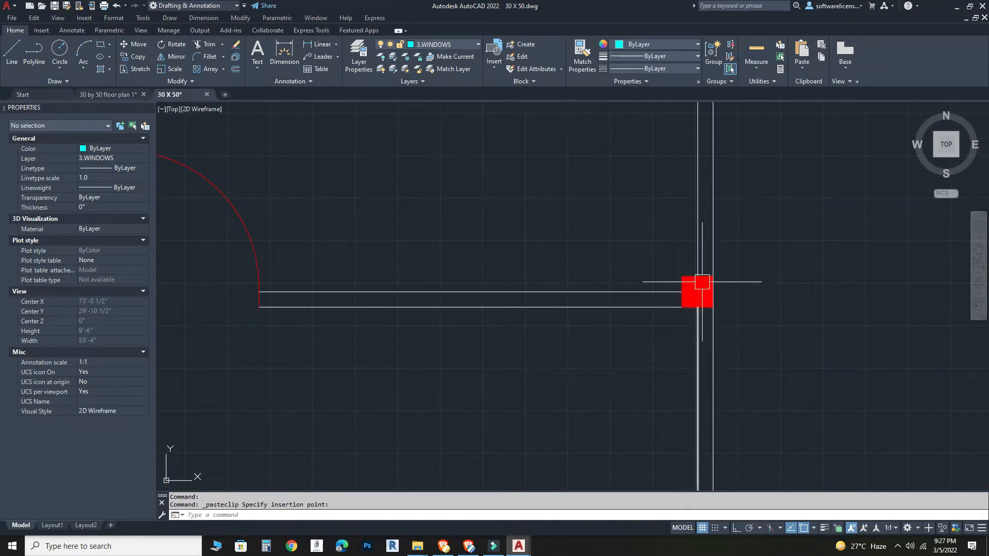
Step: Move the pasted column's outline toward the outer face of the right outer wall
scroll(698, 282, up, 4)
click(724, 257)
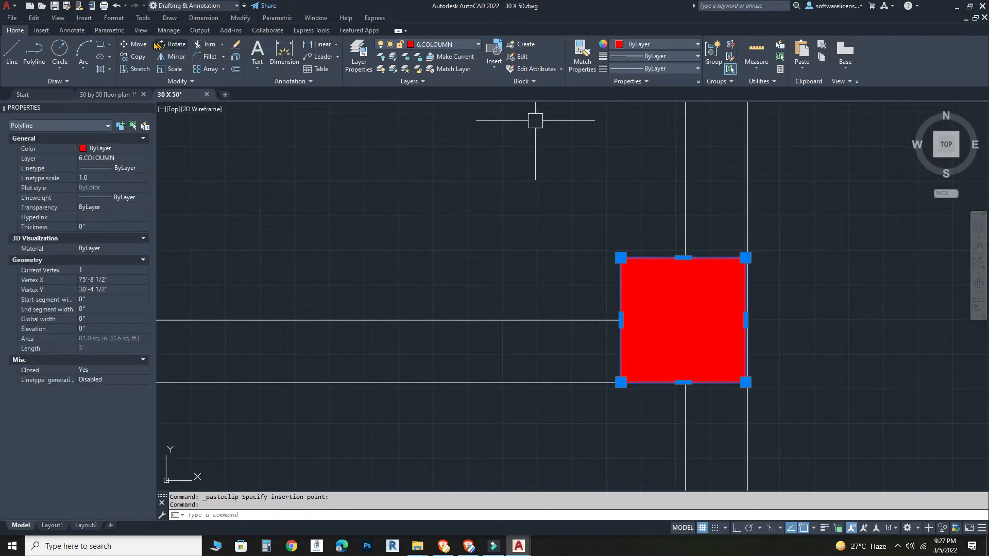
click(133, 44)
scroll(741, 387, up, 4)
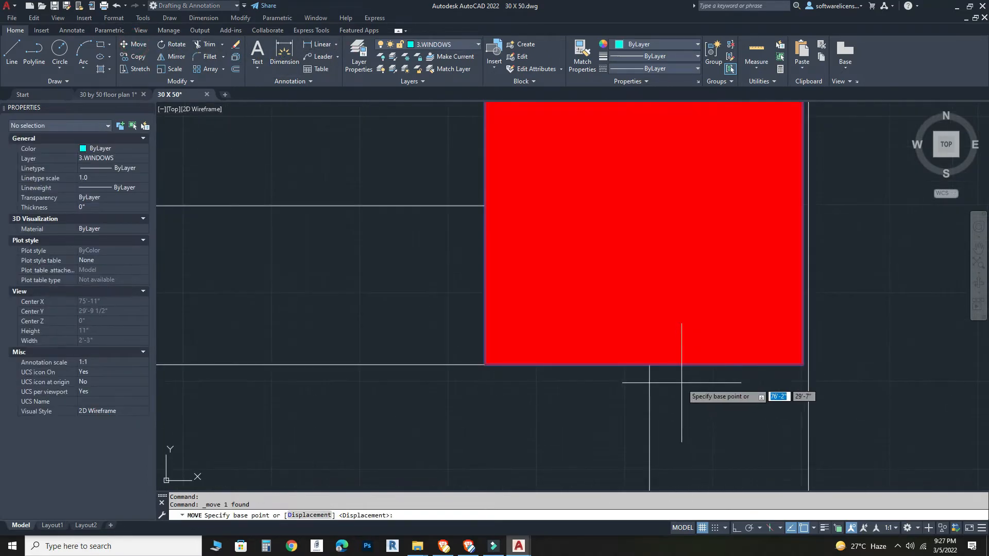
click(644, 363)
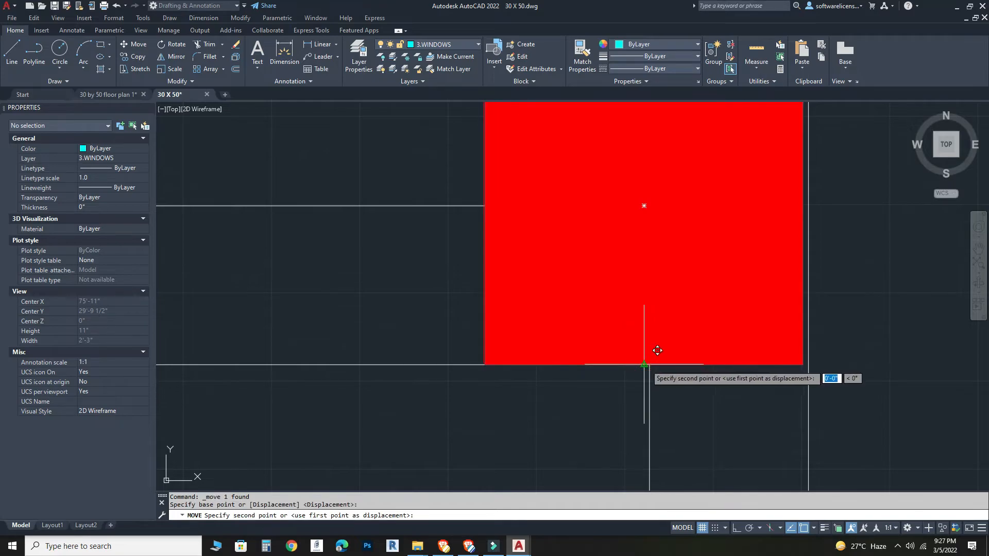
scroll(812, 399, down, 5)
click(812, 396)
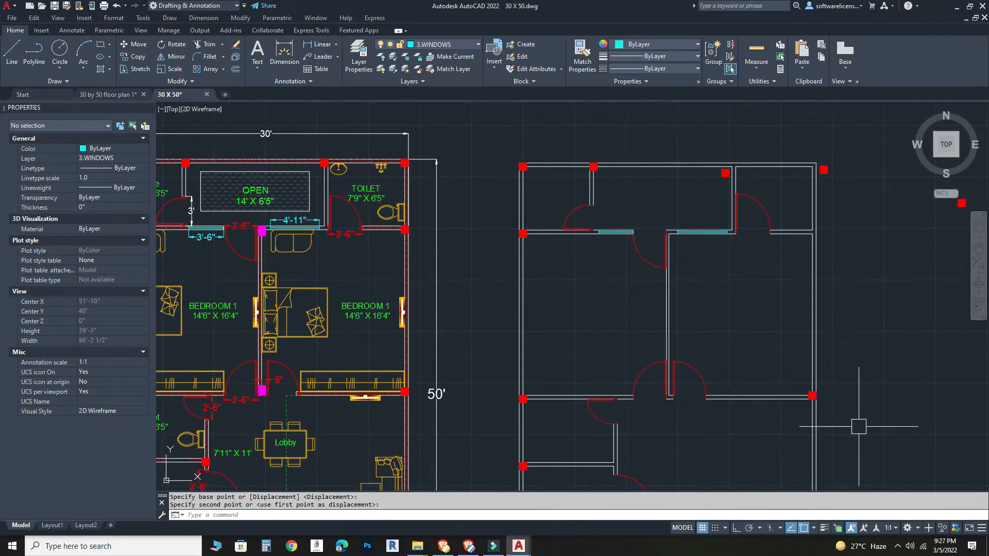
Step: Move the loose column beside the upper toilet onto the plan's upper right outer corner
scroll(858, 426, down, 3)
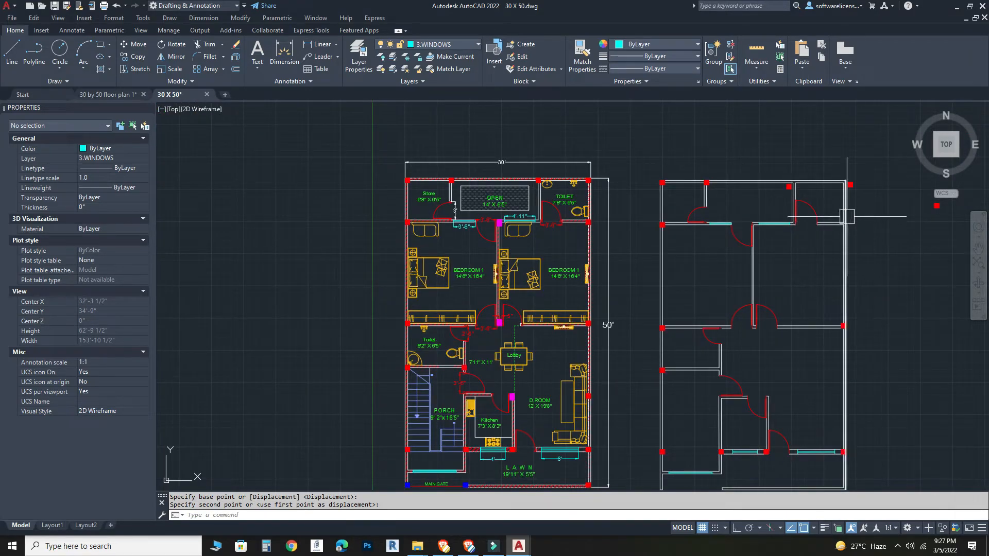
scroll(847, 178, up, 6)
click(613, 214)
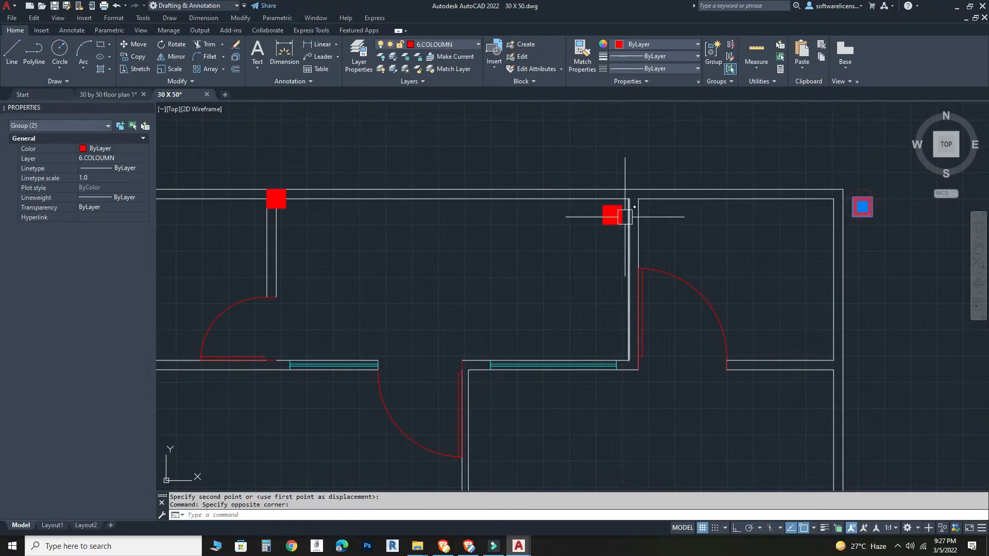
click(138, 45)
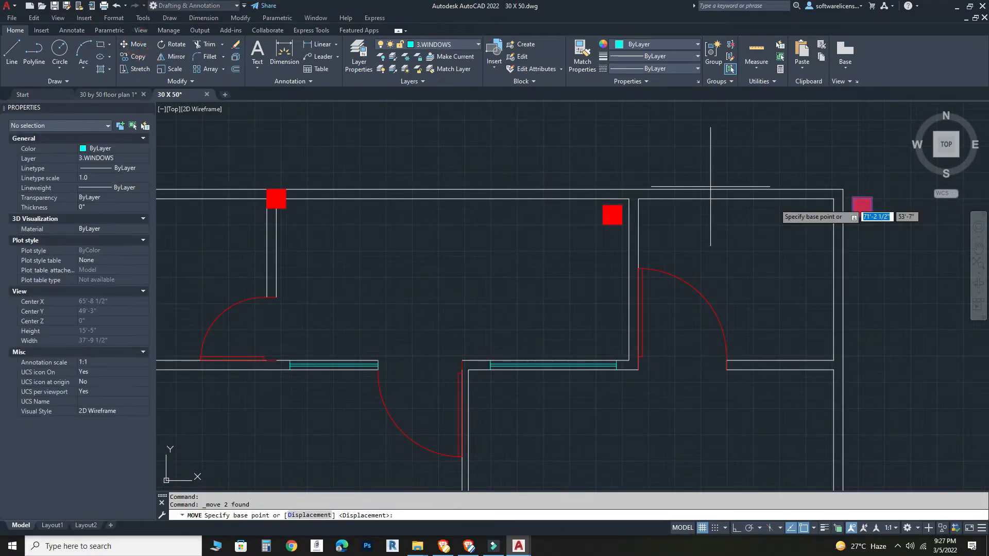
click(864, 206)
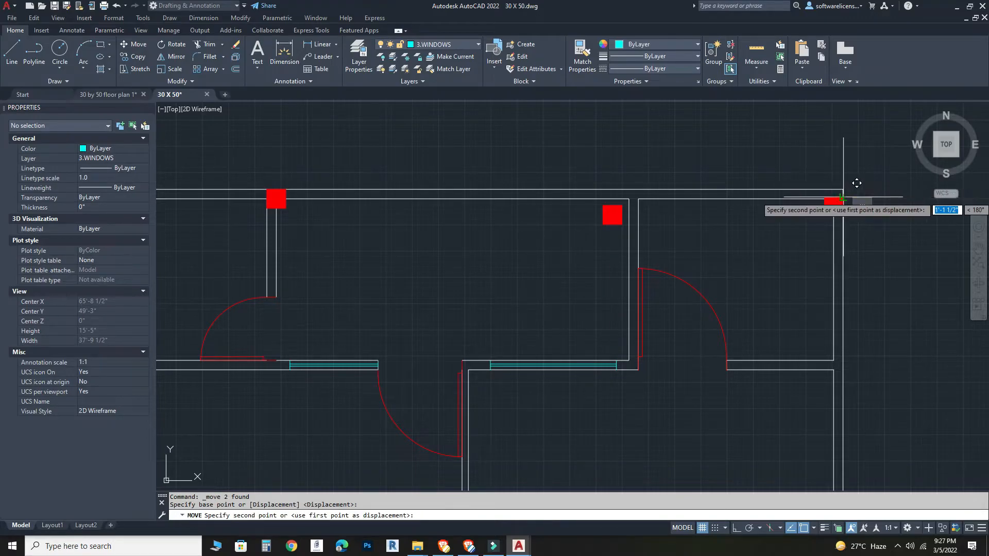
click(842, 190)
click(618, 215)
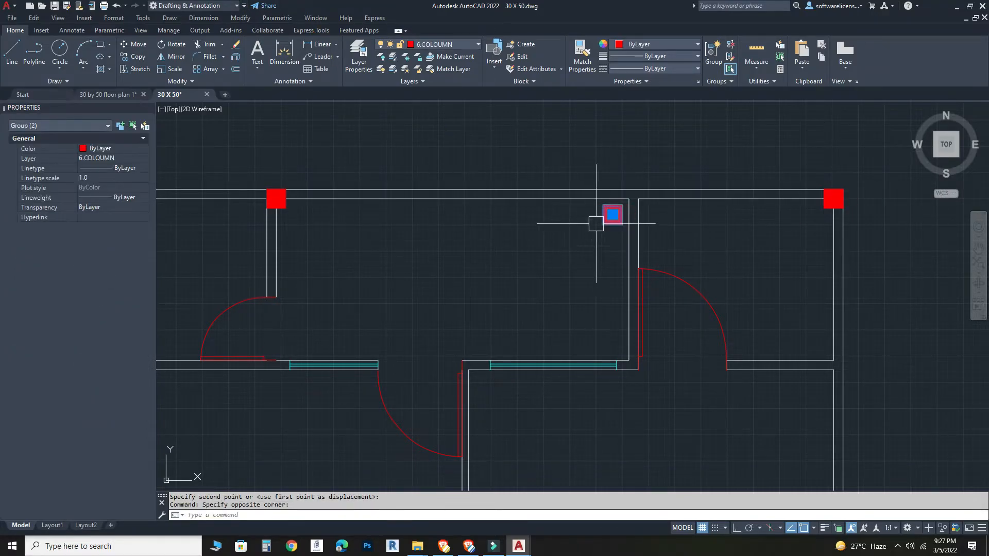
click(140, 45)
scroll(613, 212, up, 3)
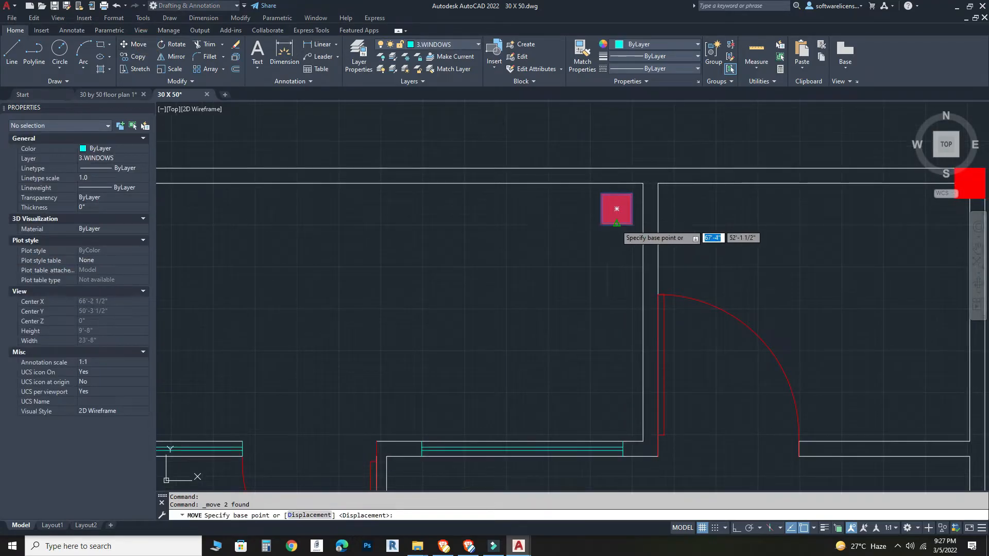
click(616, 223)
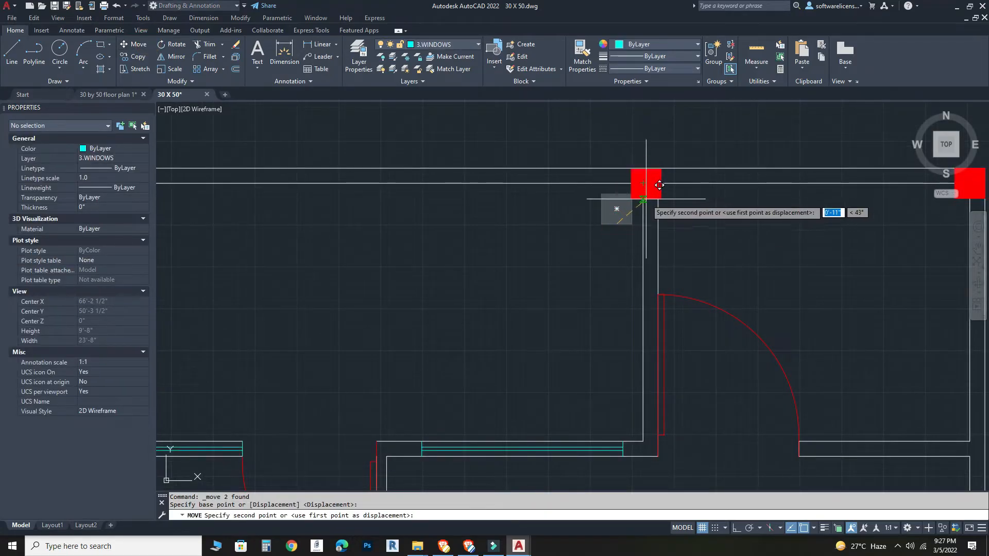
key(Escape)
Step: Move the loose column in the OPEN area onto the junction of the rear outer wall and the upper toilet's partition
click(610, 221)
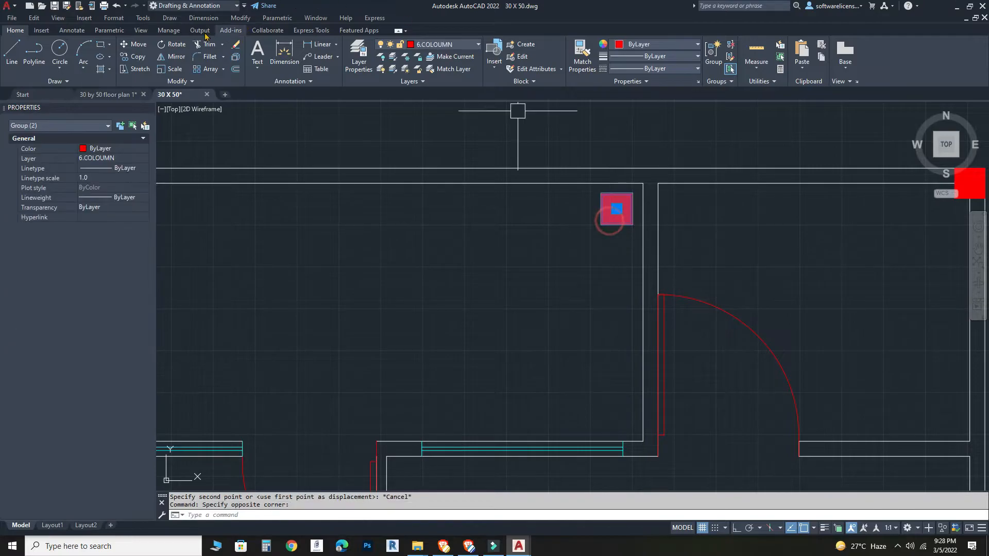
click(139, 45)
click(602, 206)
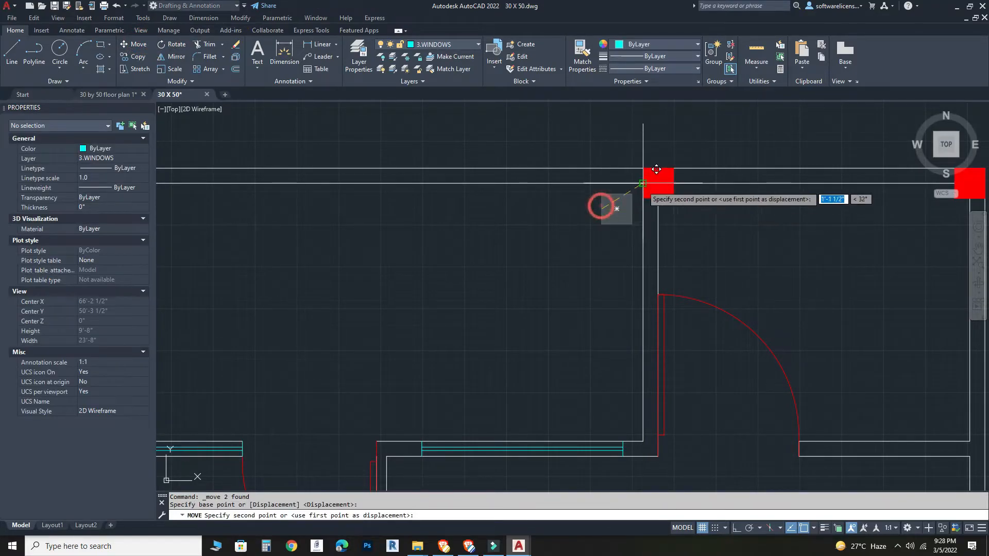
scroll(656, 170, down, 5)
scroll(675, 238, up, 6)
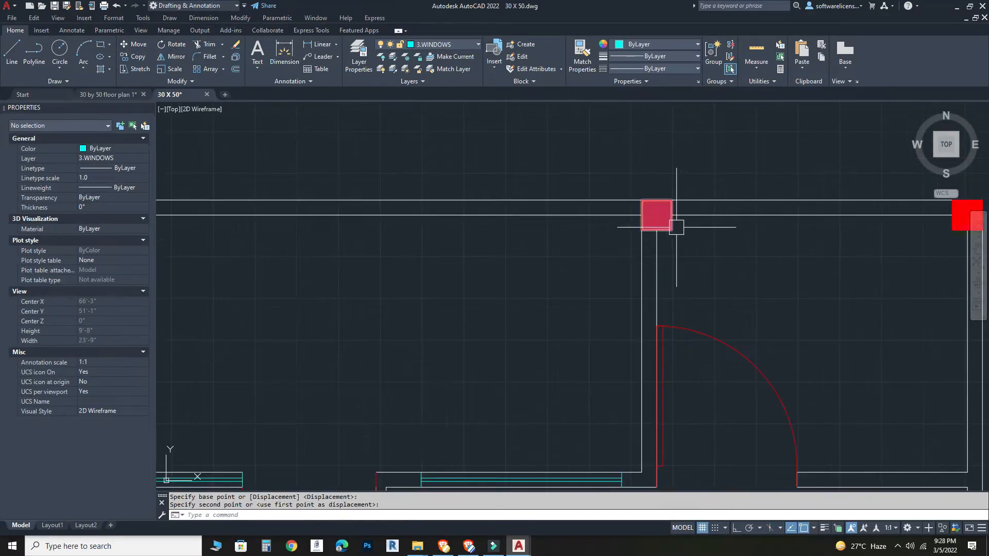
Step: Move the column at the rear wall and upper toilet partition junction leftward along the rear wall toward the OPEN area
click(673, 227)
scroll(673, 227, down, 8)
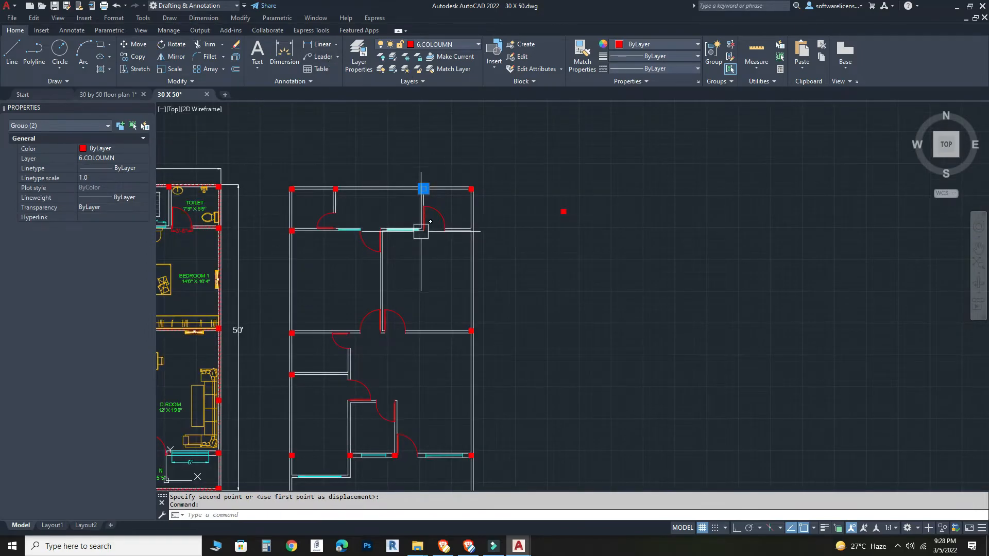
click(138, 44)
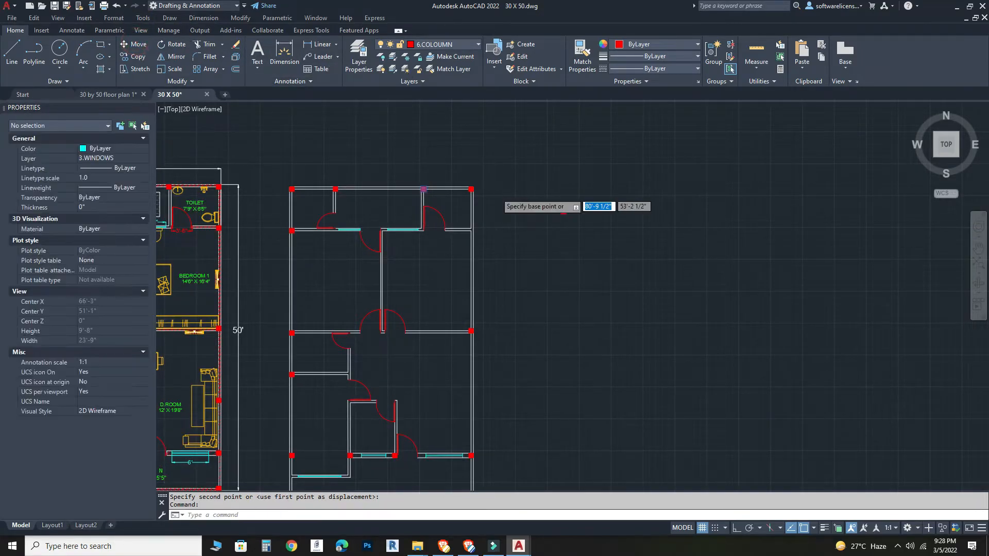
scroll(424, 190, up, 6)
click(317, 208)
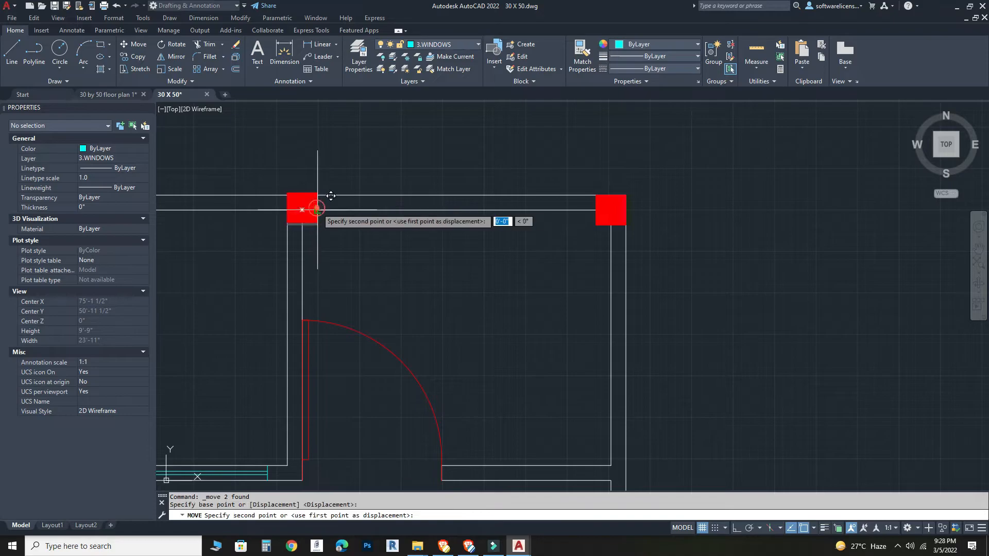
click(288, 210)
scroll(327, 231, down, 2)
Step: Move that rear-wall column back to the right so it sits over the upper toilet's partition wall
scroll(311, 223, up, 3)
click(304, 223)
click(138, 44)
scroll(301, 211, up, 3)
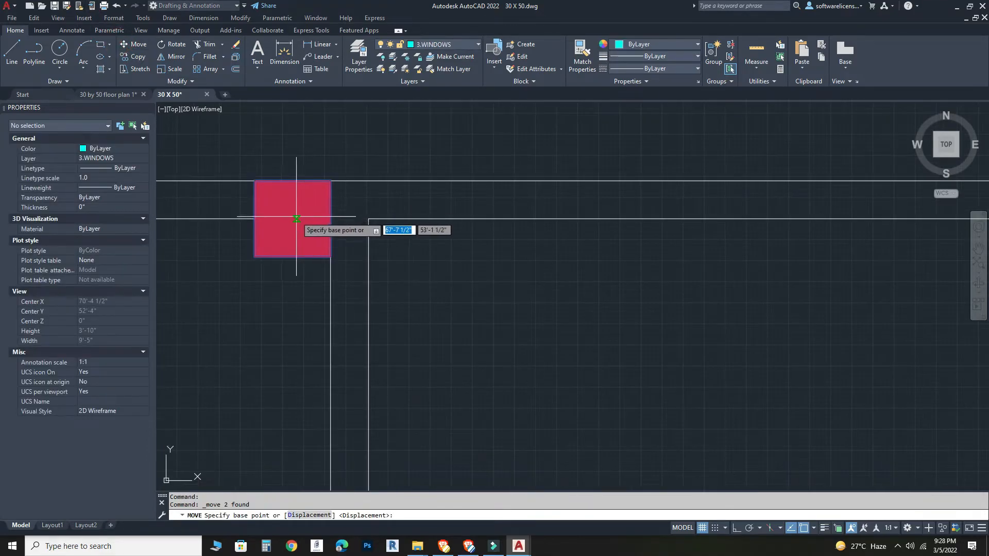
click(290, 219)
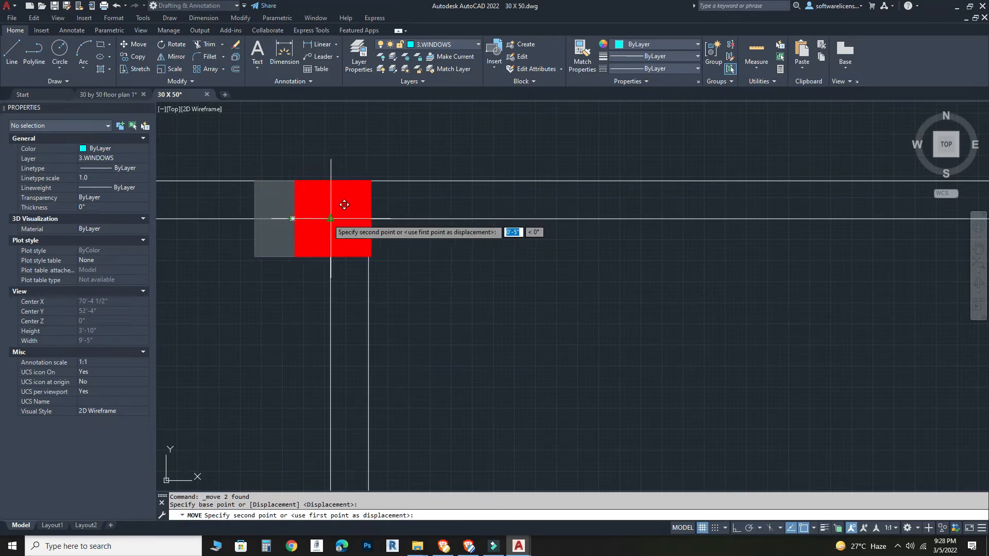
click(325, 219)
scroll(426, 265, down, 3)
scroll(426, 281, up, 3)
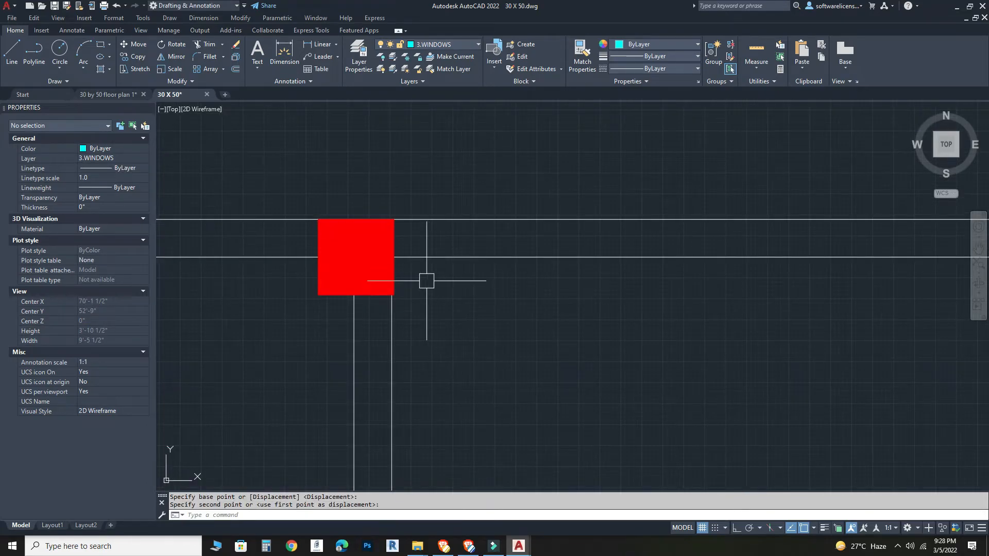
Step: Shift the rear-wall column 1/2" left to align its lower right corner with the toilet-side face of the partition
click(398, 285)
click(331, 287)
click(134, 44)
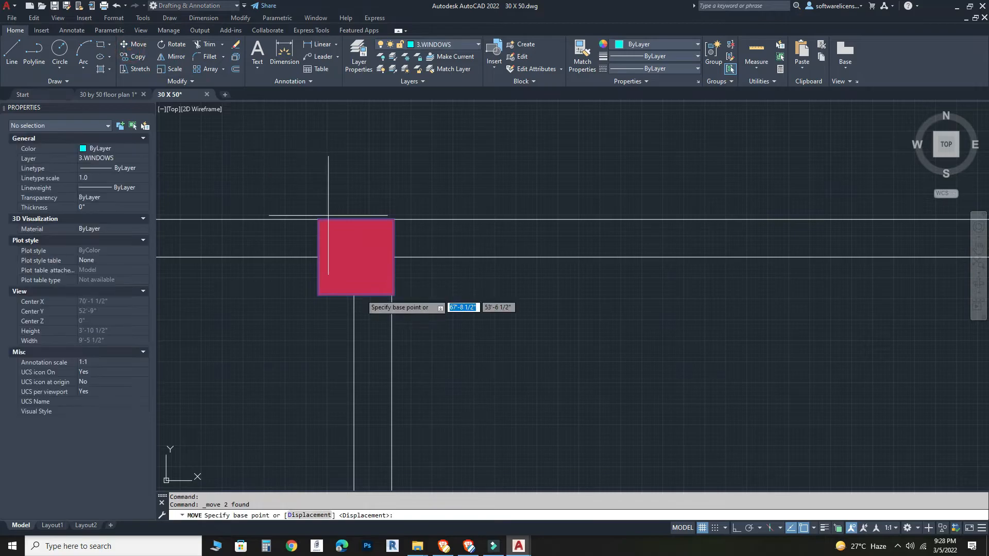
scroll(402, 307, up, 4)
click(369, 261)
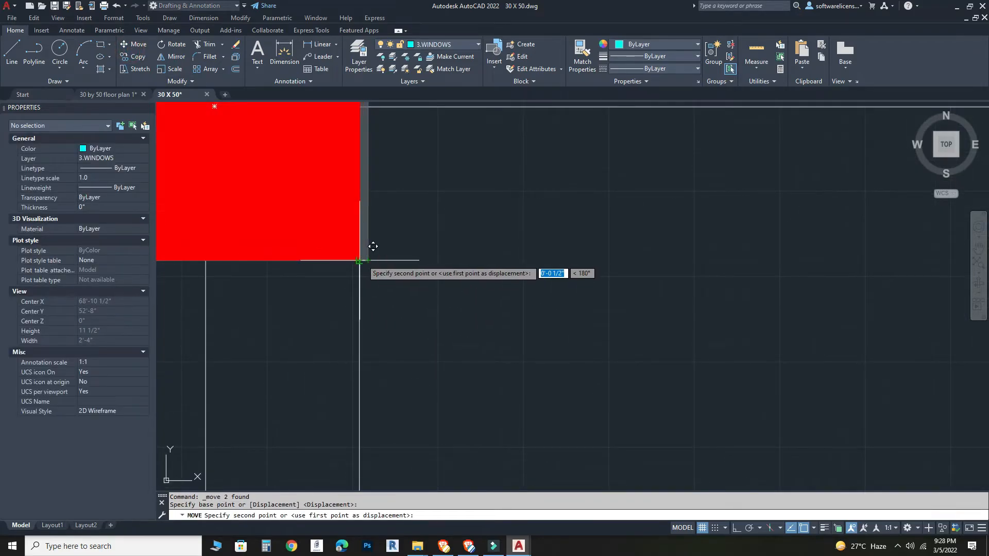
click(359, 262)
scroll(364, 257, down, 5)
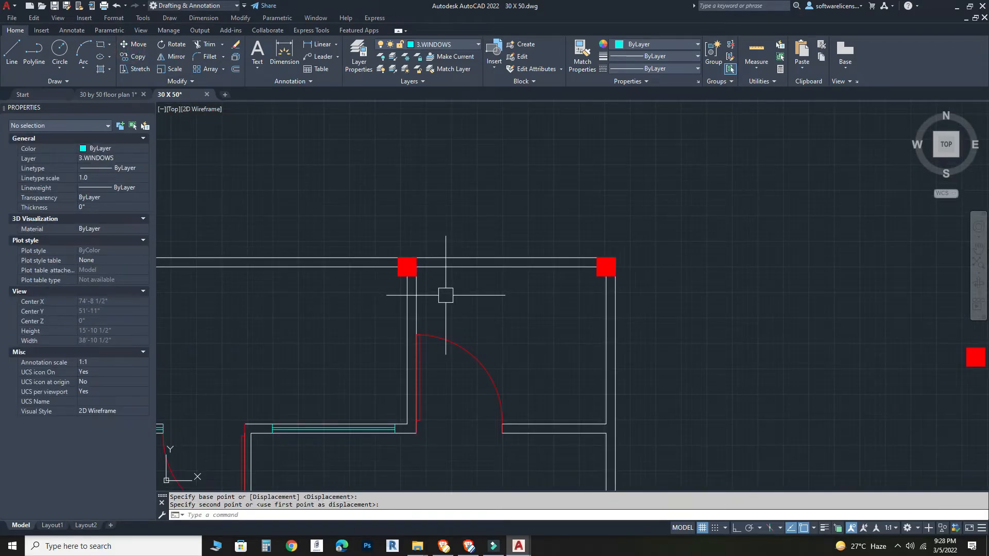
Step: Copy the column from the right bedroom's lower wall junction straight up to where the upper toilet's lower wall meets the right outer wall
scroll(445, 295, down, 5)
middle_drag(462, 336, 490, 281)
middle_drag(500, 364, 581, 359)
click(588, 345)
click(625, 408)
click(130, 56)
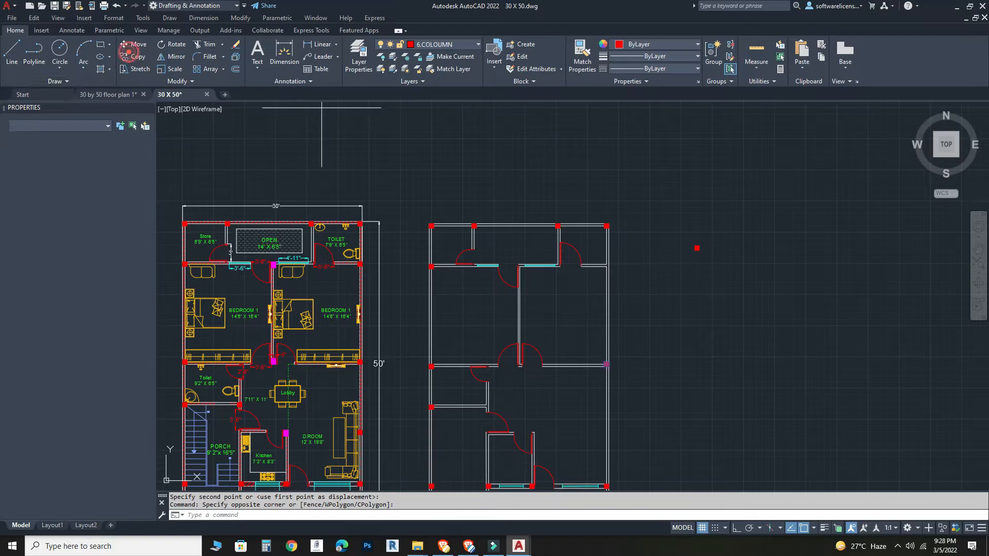
scroll(691, 409, up, 5)
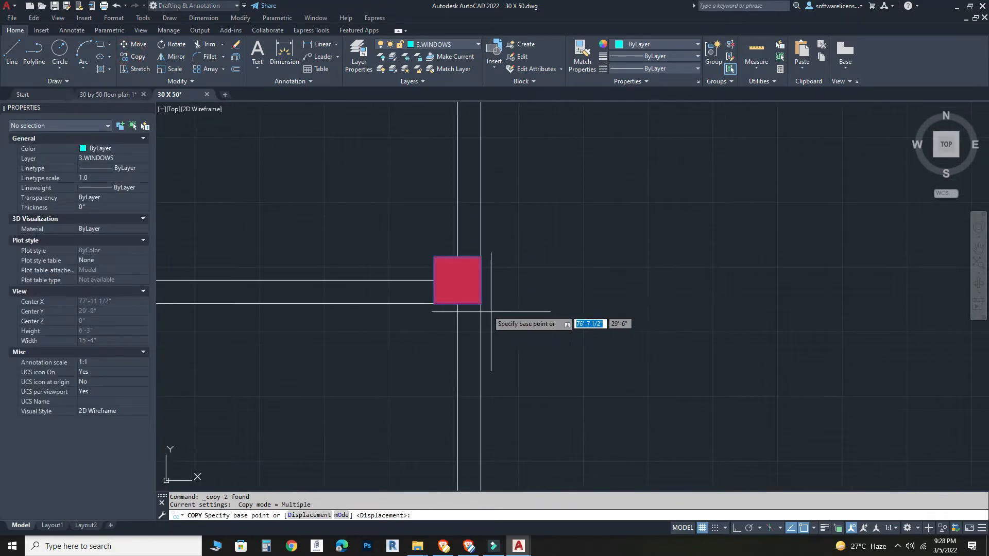
click(458, 304)
scroll(504, 380, down, 5)
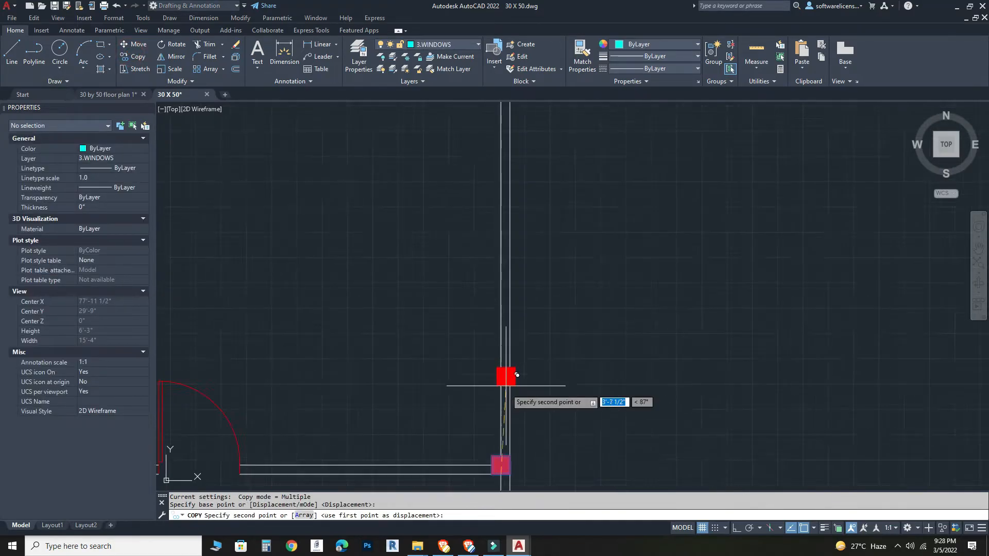
middle_drag(507, 254, 754, 357)
scroll(740, 300, up, 2)
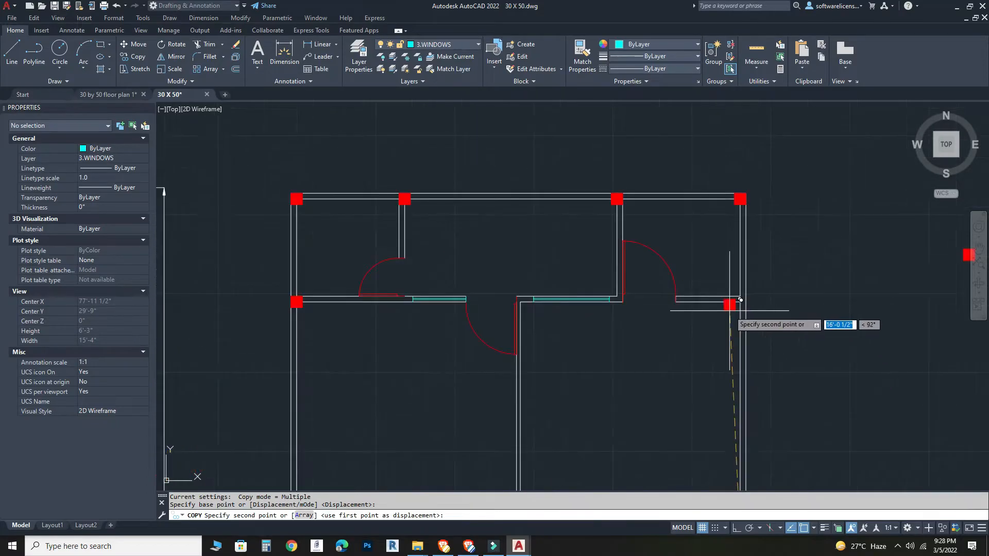
scroll(740, 300, up, 8)
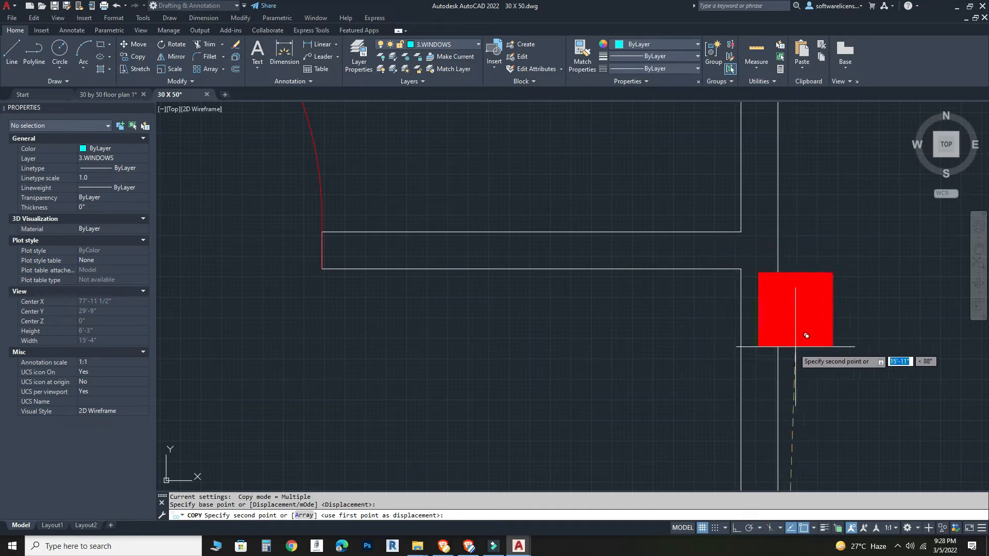
key(F8)
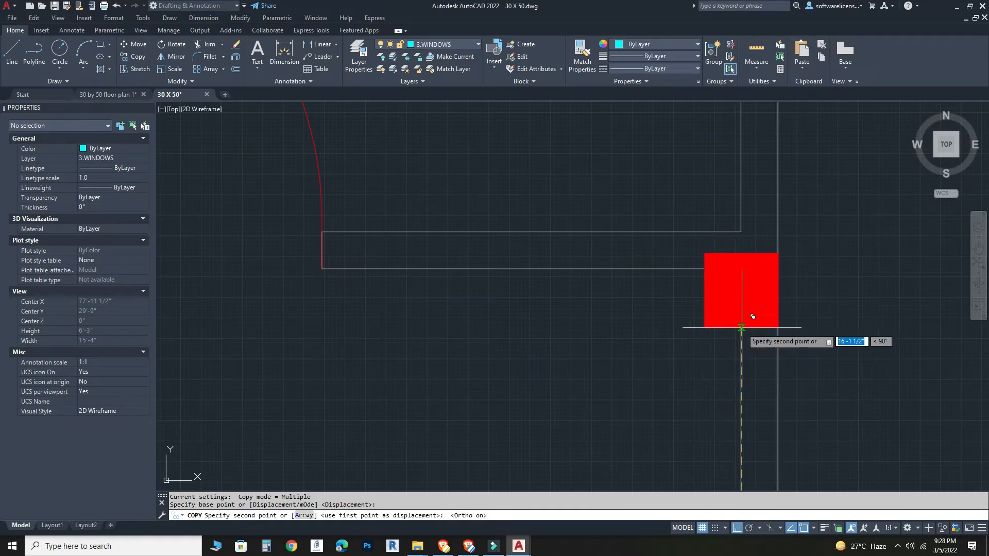
click(751, 295)
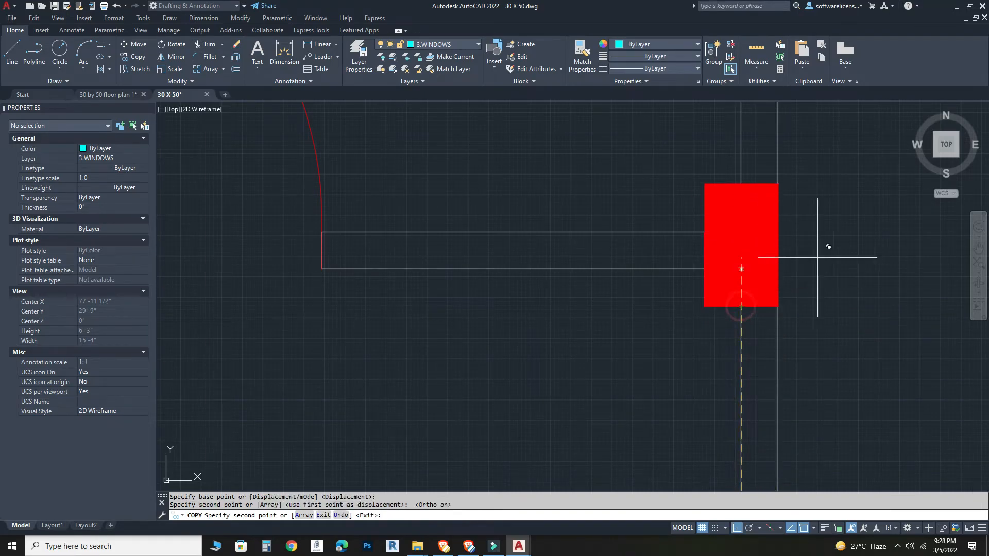
scroll(898, 257, down, 6)
key(Escape)
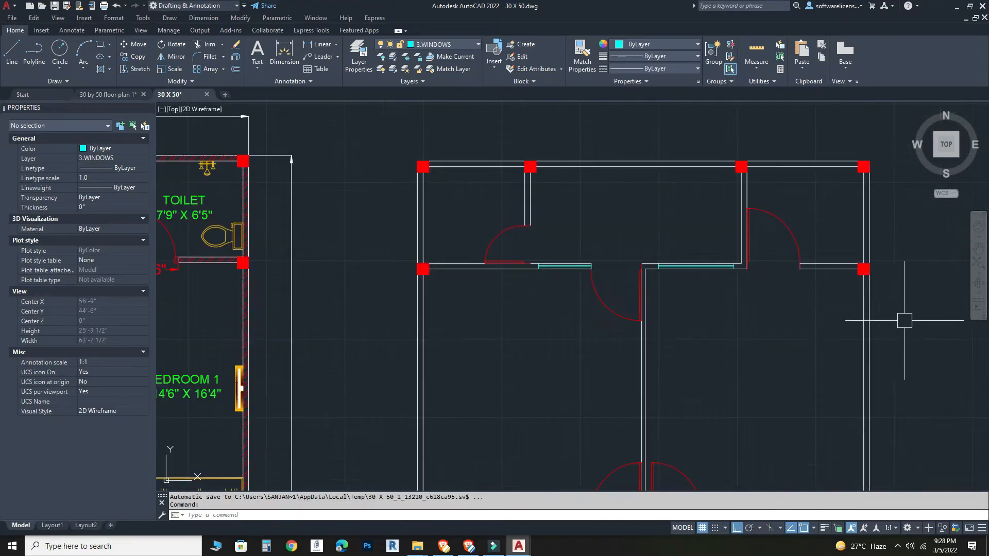
Step: Copy the column at the right end of the drawing room's front wall straight down to the lawn's lower right corner
mouse_move(930, 402)
middle_down()
mouse_move(915, 361)
mouse_move(906, 258)
middle_up()
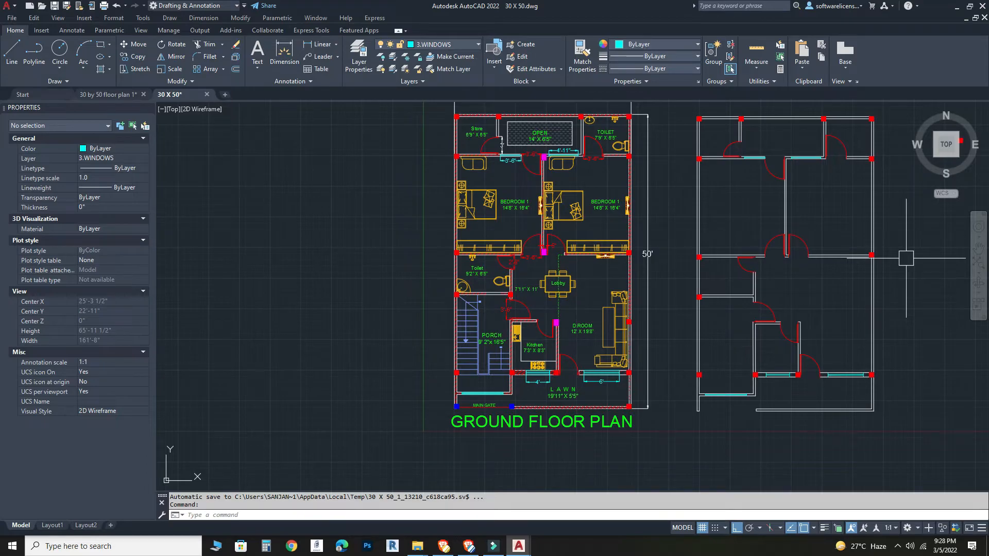
scroll(868, 376, up, 6)
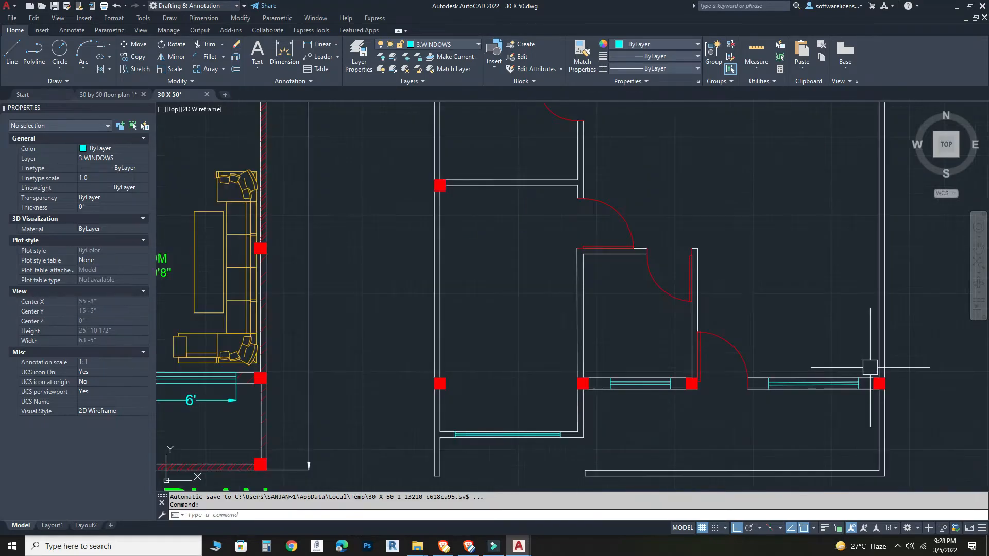
click(869, 376)
click(137, 58)
scroll(464, 305, down, 2)
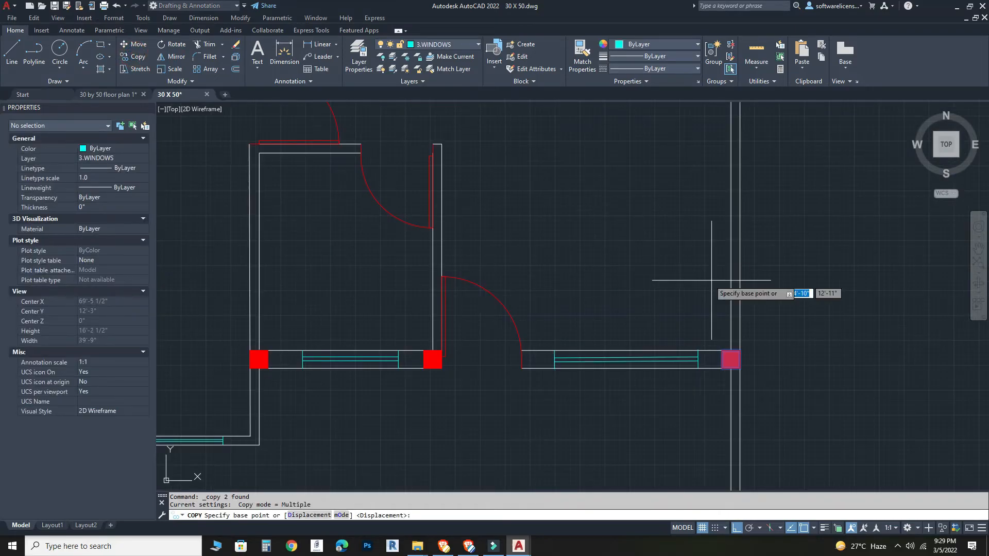
click(731, 359)
middle_drag(754, 492, 728, 331)
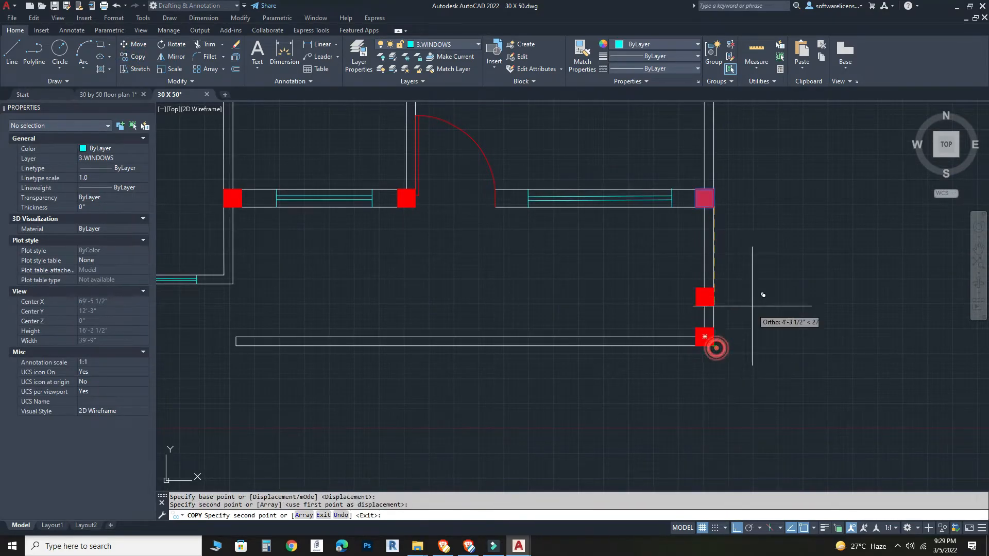
scroll(757, 302, down, 3)
key(Escape)
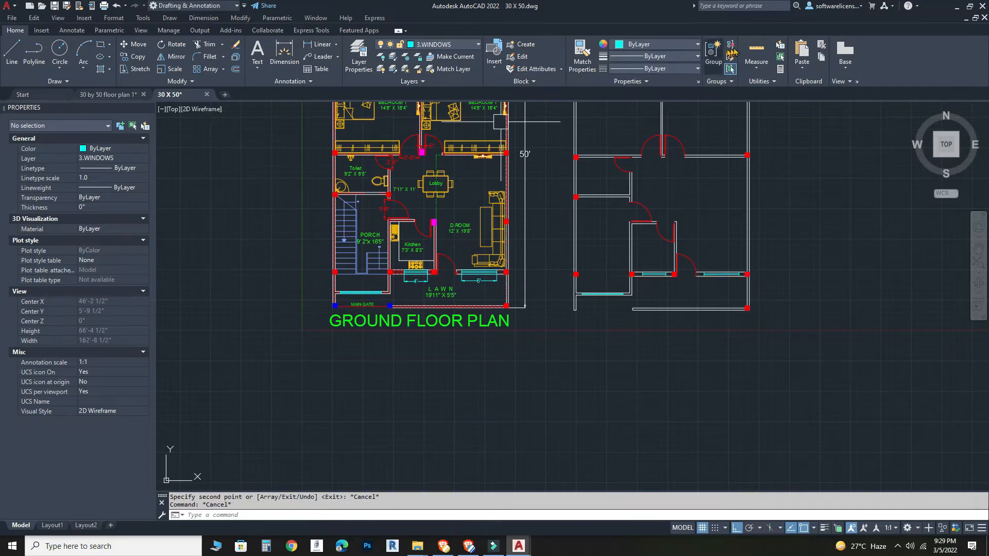
Step: Measure the magenta columns beside the kitchen door and between the bedroom doors in the reference plan
click(750, 46)
scroll(437, 229, up, 5)
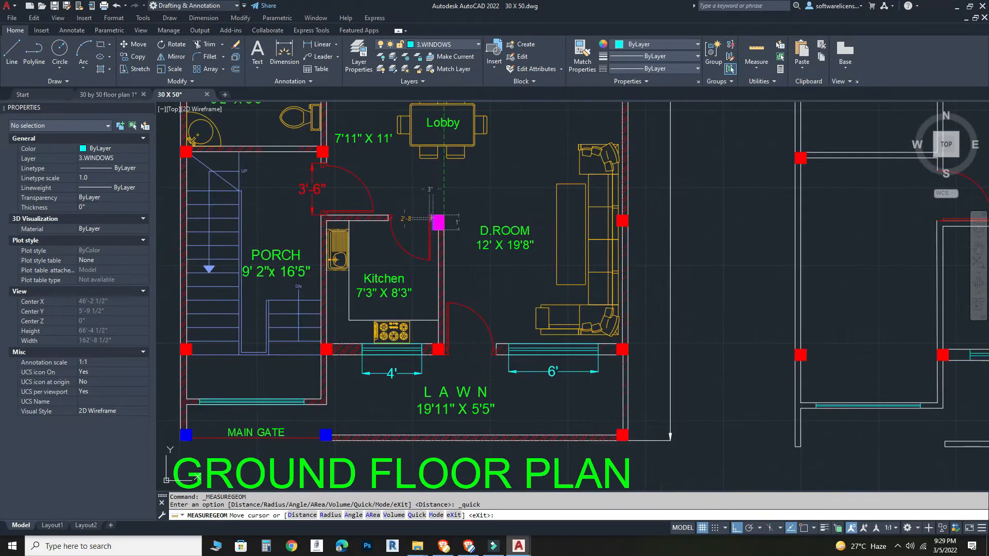
scroll(438, 216, up, 5)
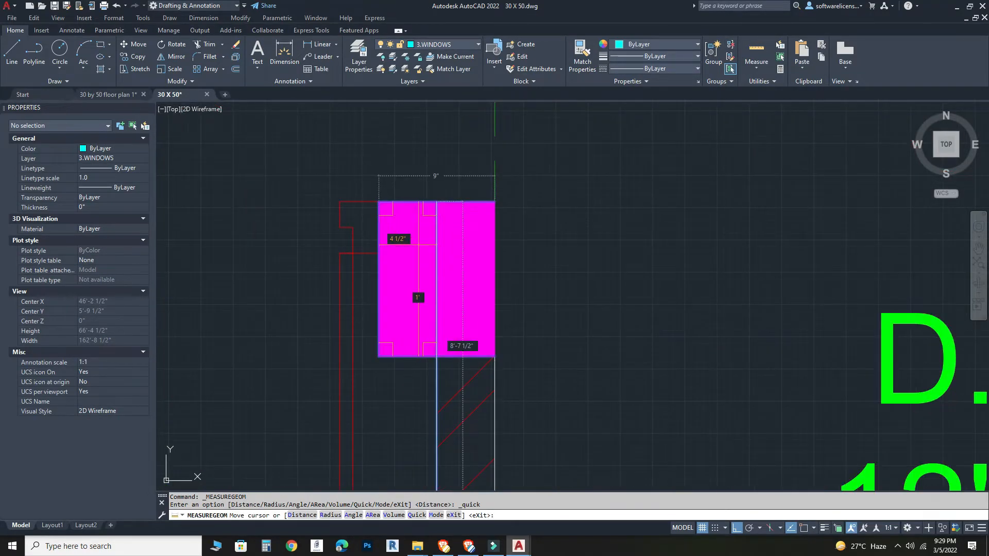
scroll(385, 349, down, 9)
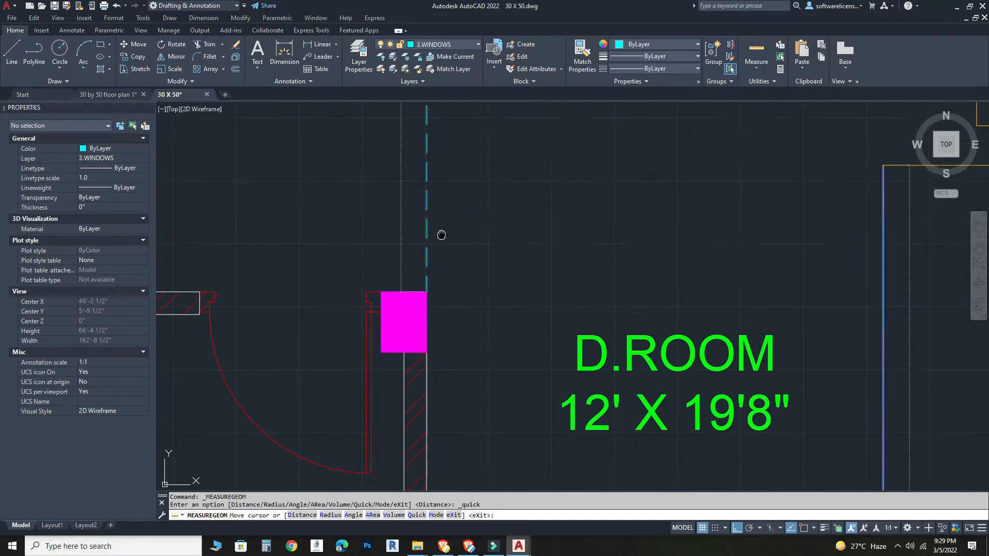
middle_drag(376, 179, 353, 310)
scroll(353, 311, up, 7)
scroll(352, 311, up, 2)
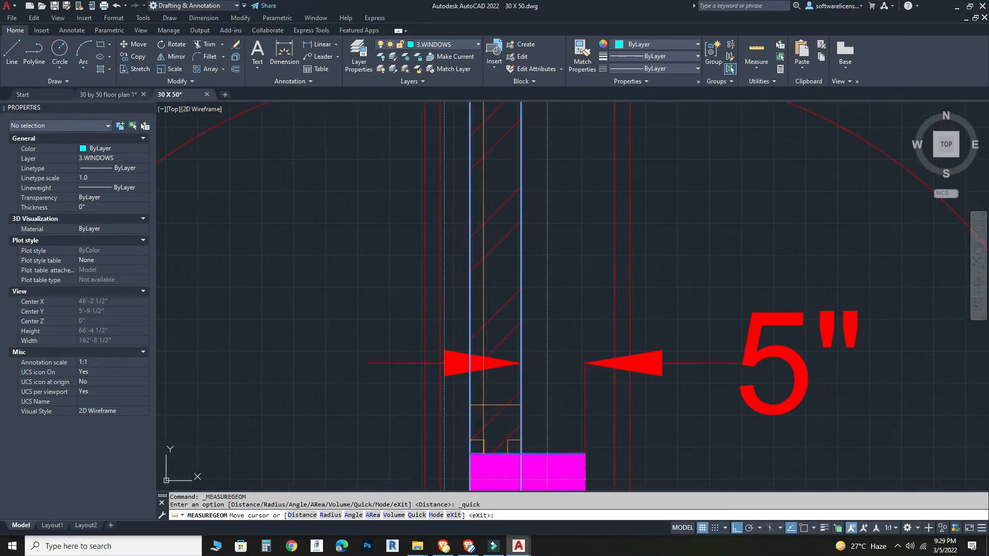
middle_drag(489, 475, 462, 242)
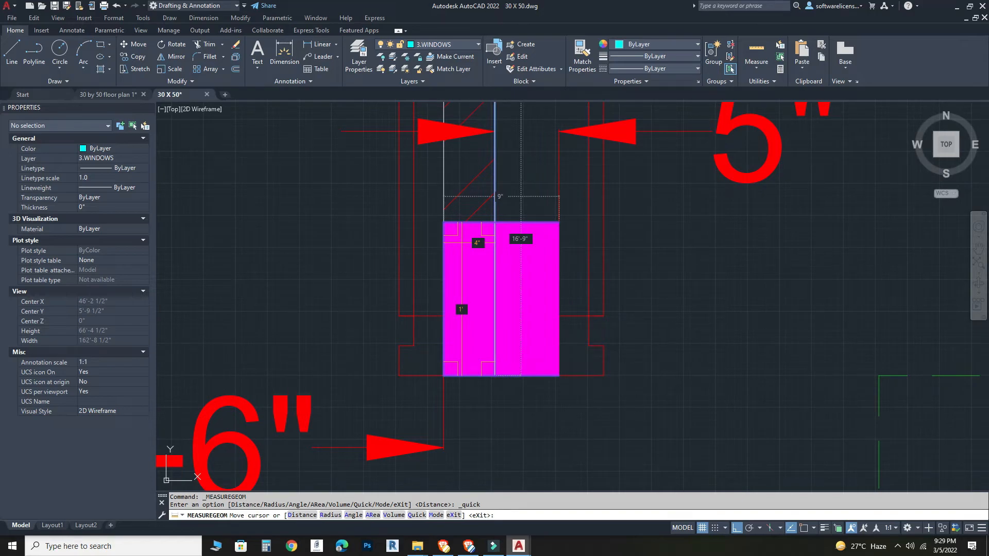
key(Escape)
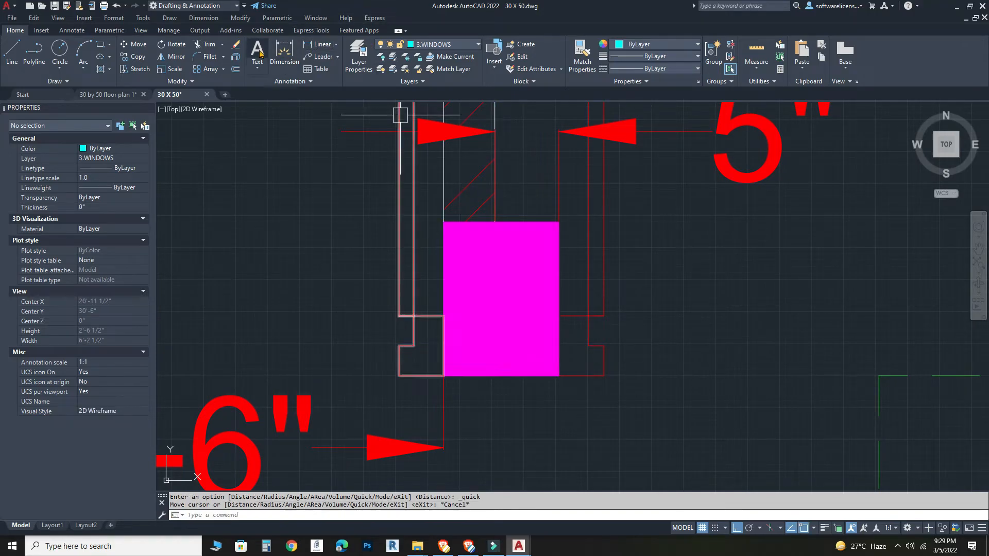
click(284, 51)
click(442, 222)
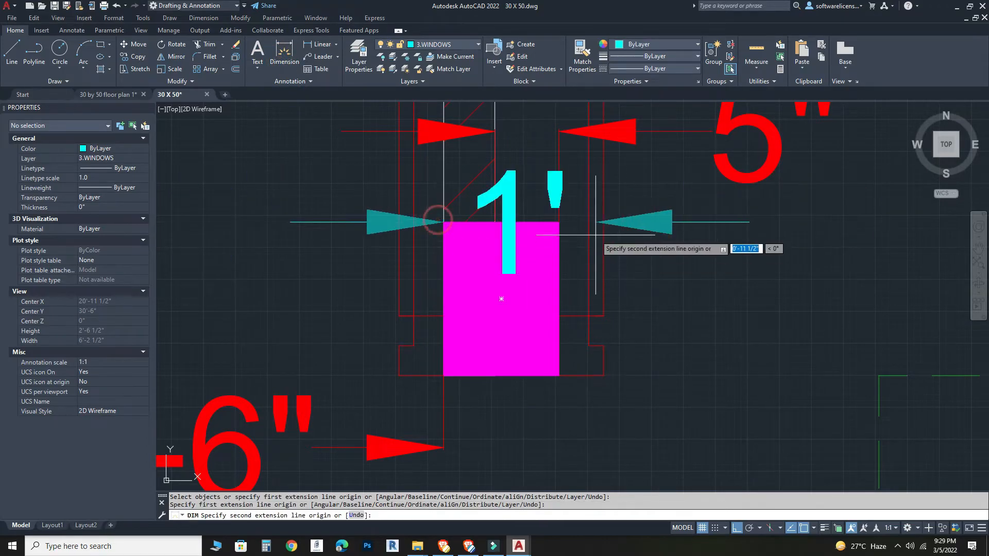
key(Escape)
Step: Draw a rectangle 1' long and 9" wide in the empty space right of the plan, below the loose column
scroll(556, 221, down, 10)
scroll(566, 250, down, 3)
middle_drag(566, 251, 268, 247)
middle_drag(711, 216, 488, 282)
scroll(481, 191, up, 3)
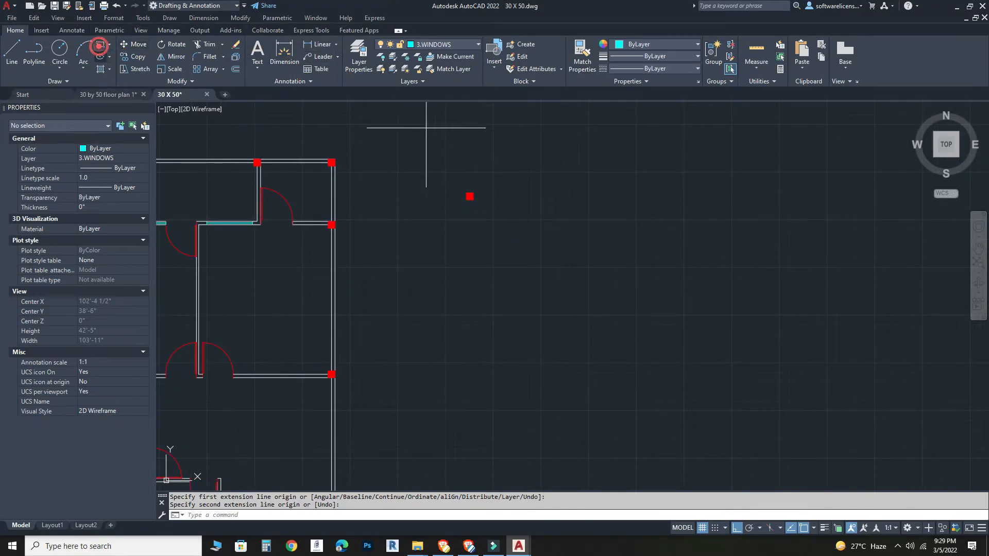
click(100, 47)
click(443, 264)
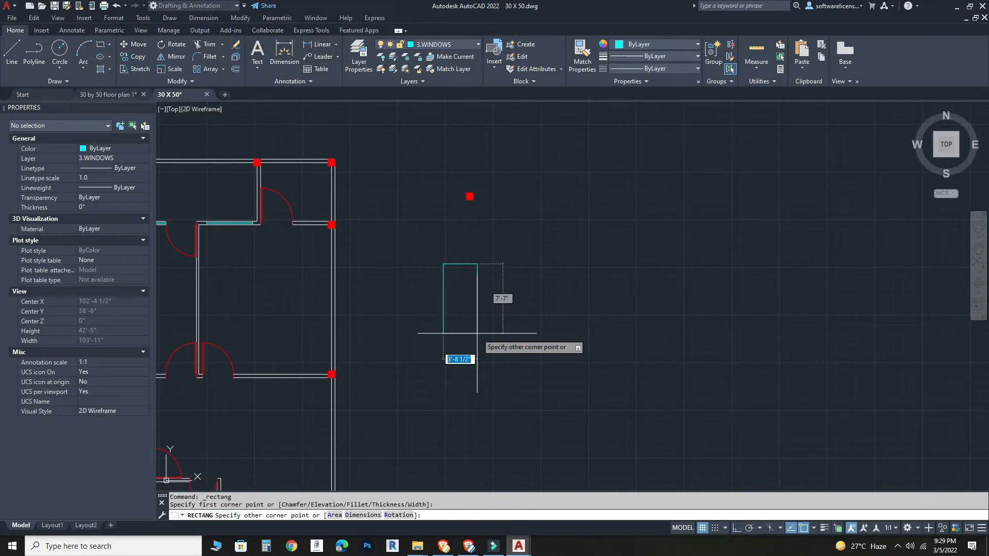
text(d)
key(Return)
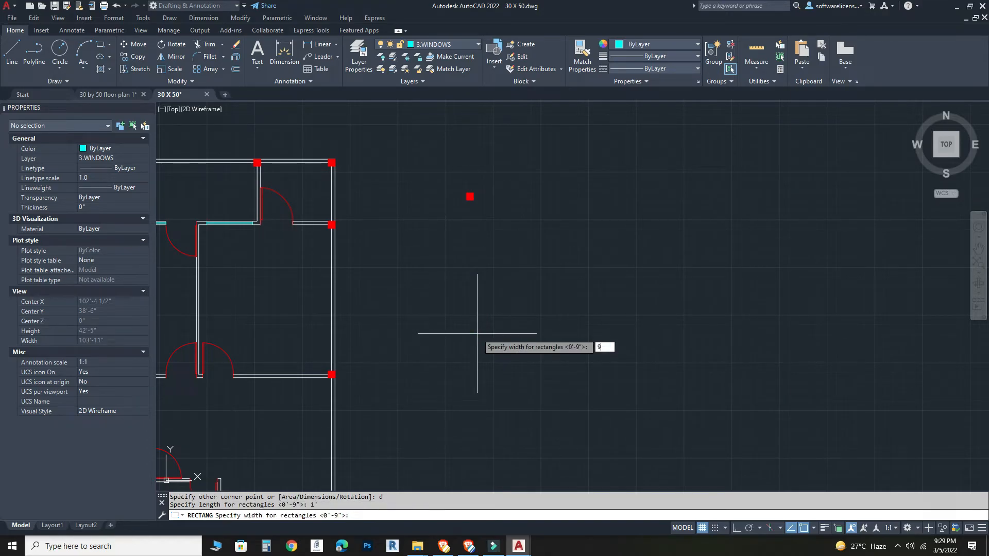
key(Return)
scroll(471, 293, up, 4)
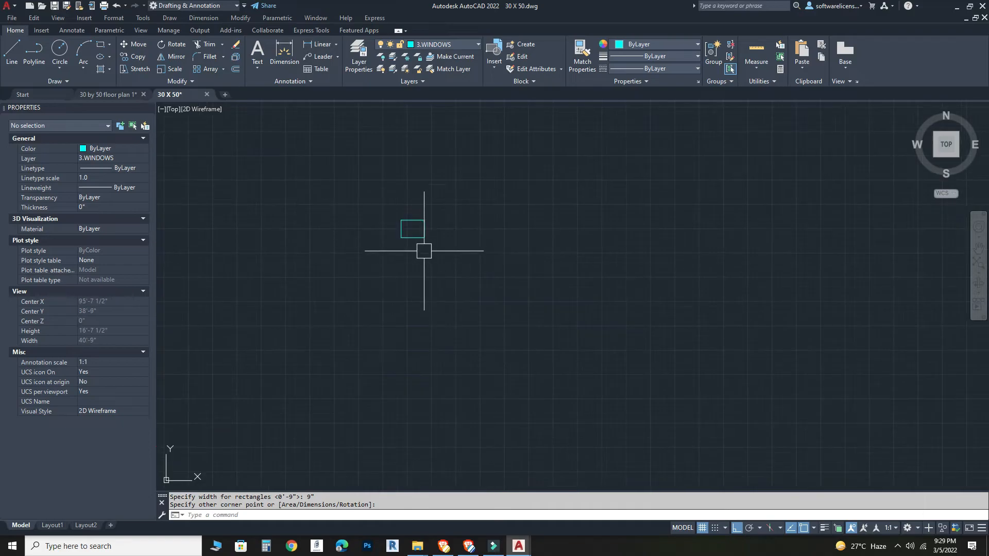
Step: Fill the 1' x 9" rectangle with a SOLID hatch
text(h)
key(Return)
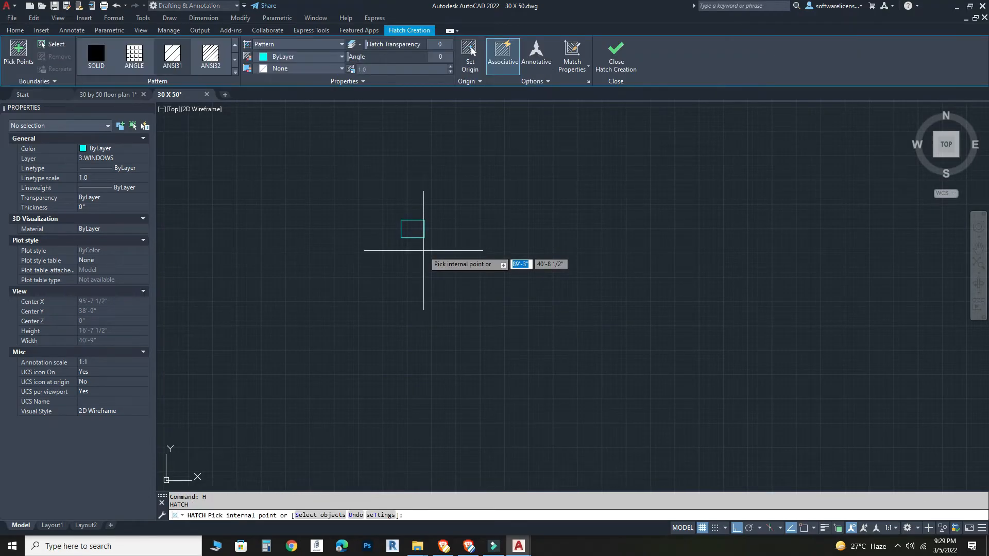
click(71, 30)
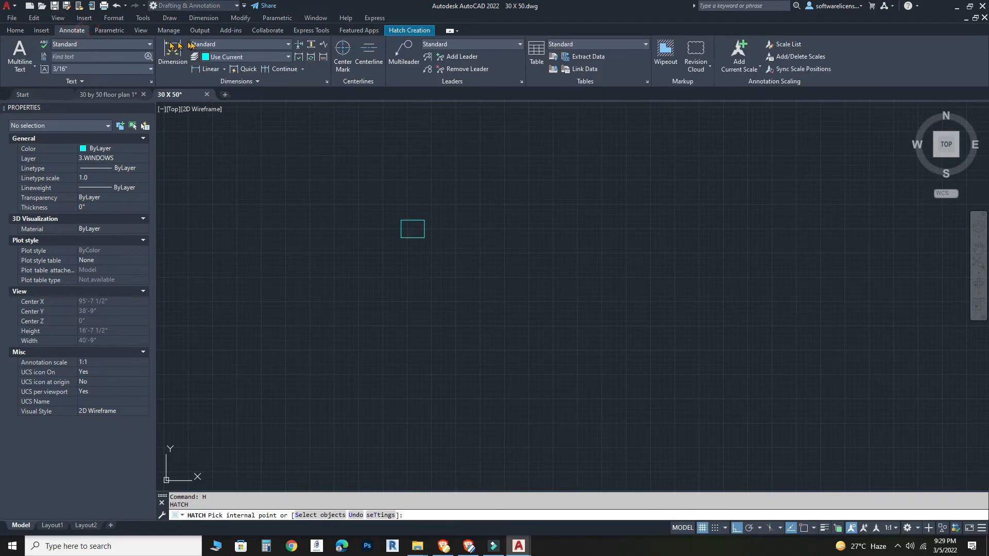
click(397, 30)
click(87, 60)
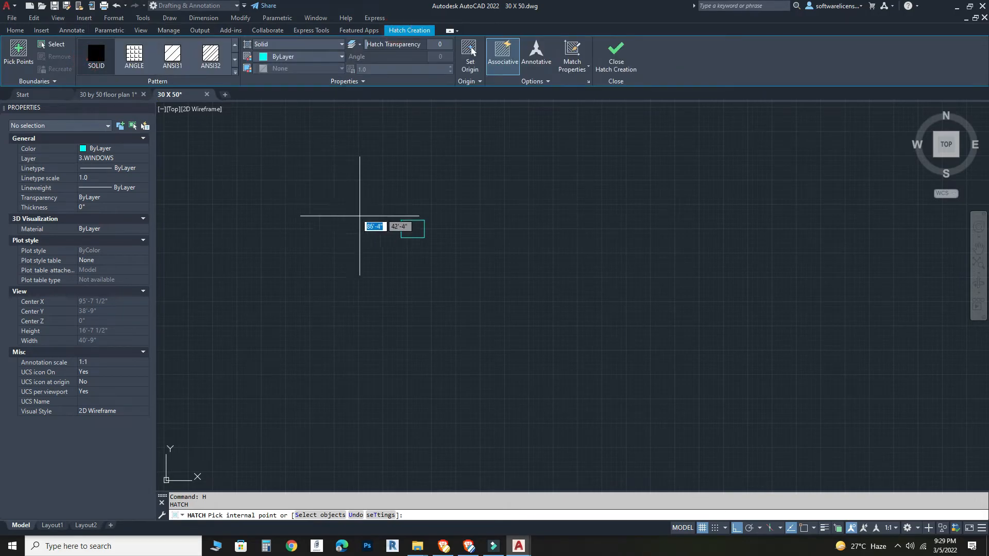
click(411, 228)
key(Escape)
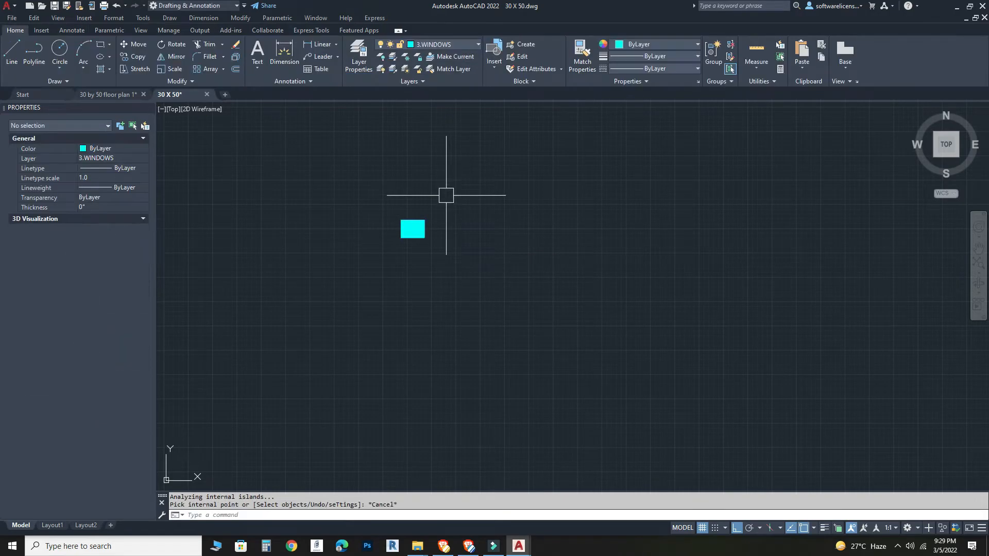
Step: Put the filled rectangle and its outline on layer 6.COLOUMN and set their colour to Magenta
click(465, 195)
click(357, 258)
click(441, 42)
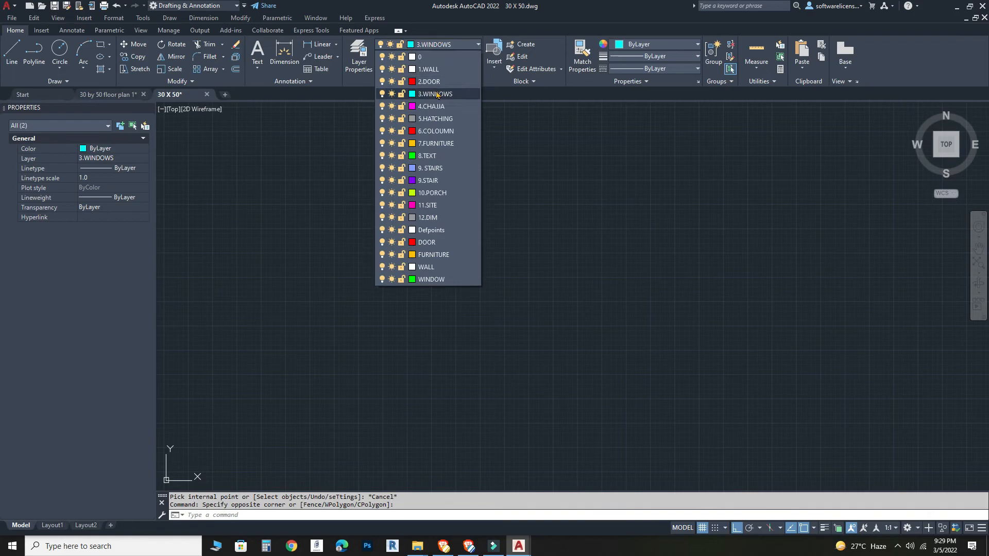
click(436, 107)
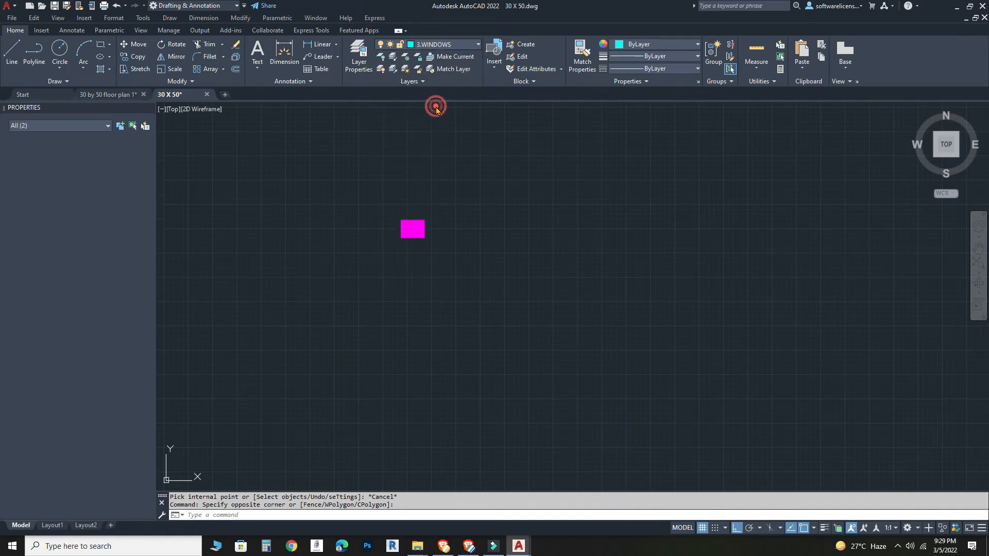
click(455, 50)
click(439, 133)
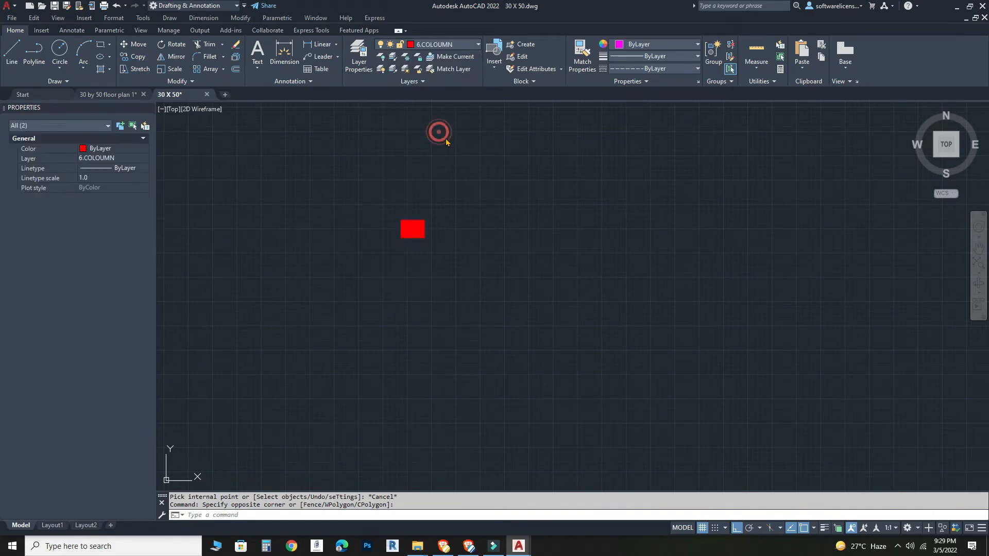
click(639, 46)
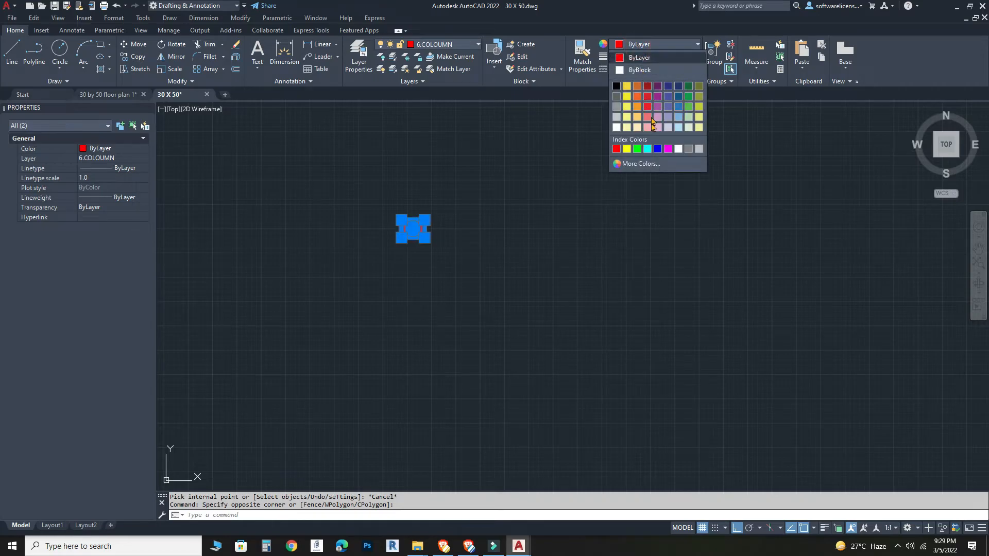
click(667, 149)
key(Escape)
Step: Group the magenta rectangle with its solid fill
click(503, 152)
click(371, 275)
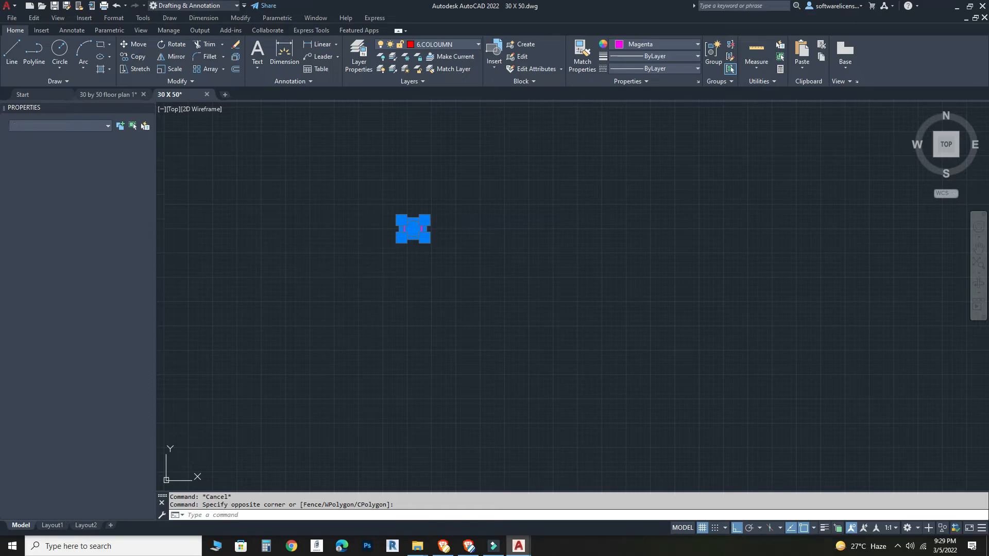
text(g)
key(Return)
Step: Rotate the magenta column group a quarter turn about its lower right corner so its long side runs vertically
scroll(360, 287, down, 7)
scroll(369, 286, up, 5)
click(365, 282)
click(331, 218)
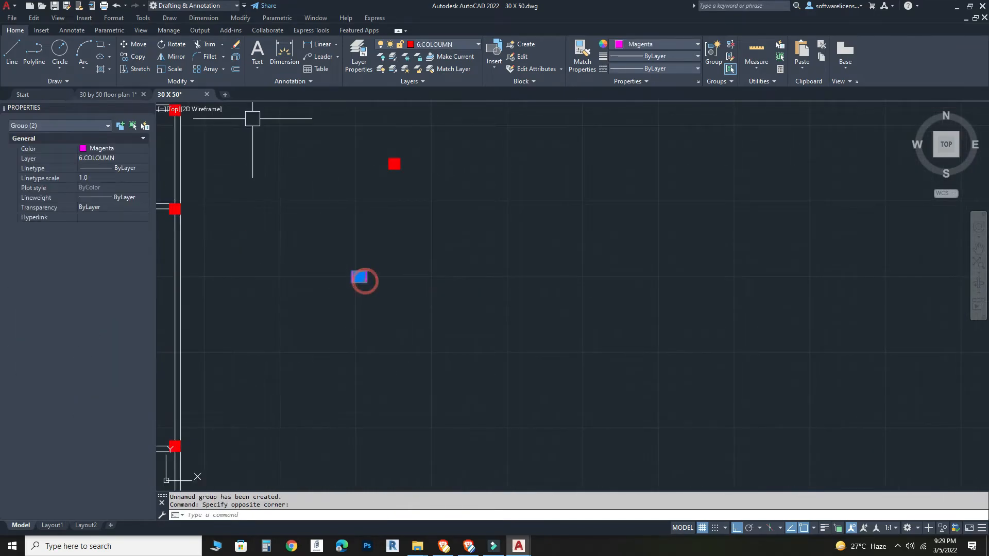
click(173, 44)
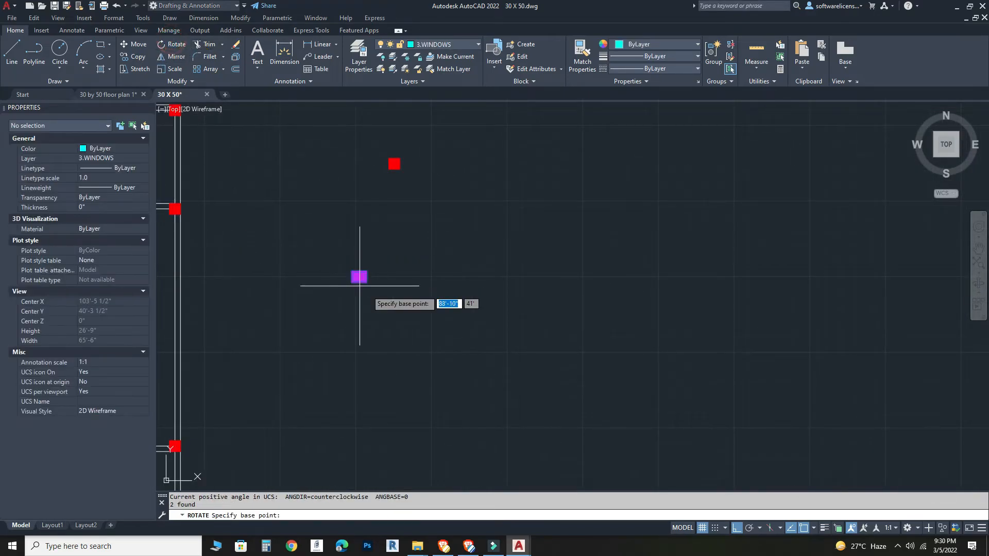
click(366, 282)
click(366, 308)
Step: Copy the loose magenta column to the upper end of the wall between the two bedrooms, flush with the open area's wall
scroll(366, 324, down, 8)
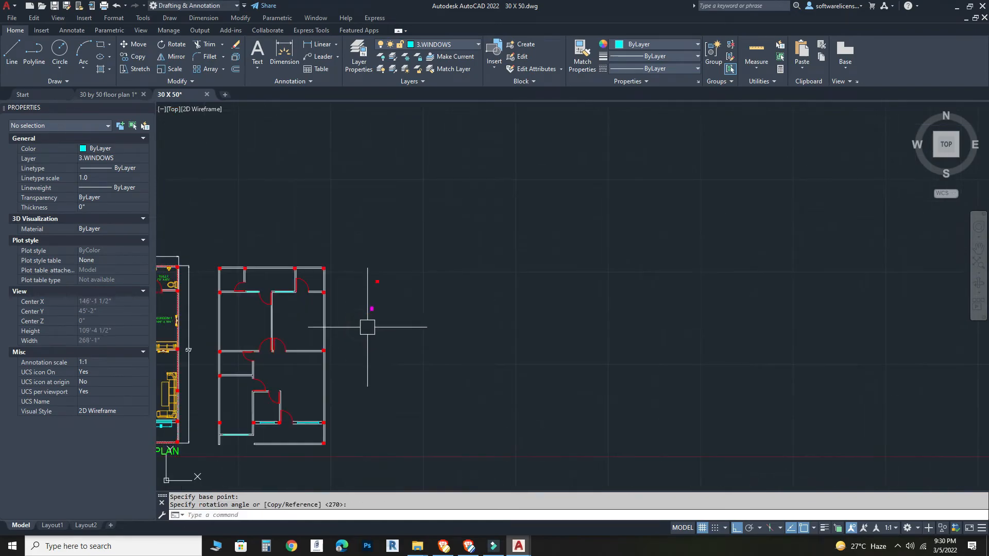
scroll(332, 362, up, 4)
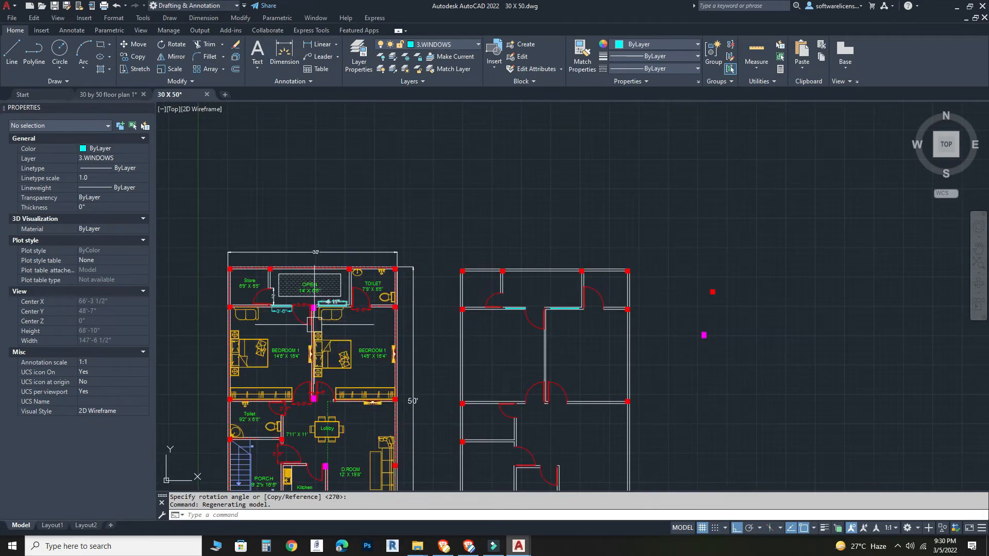
scroll(316, 321, up, 4)
scroll(423, 353, down, 6)
click(642, 357)
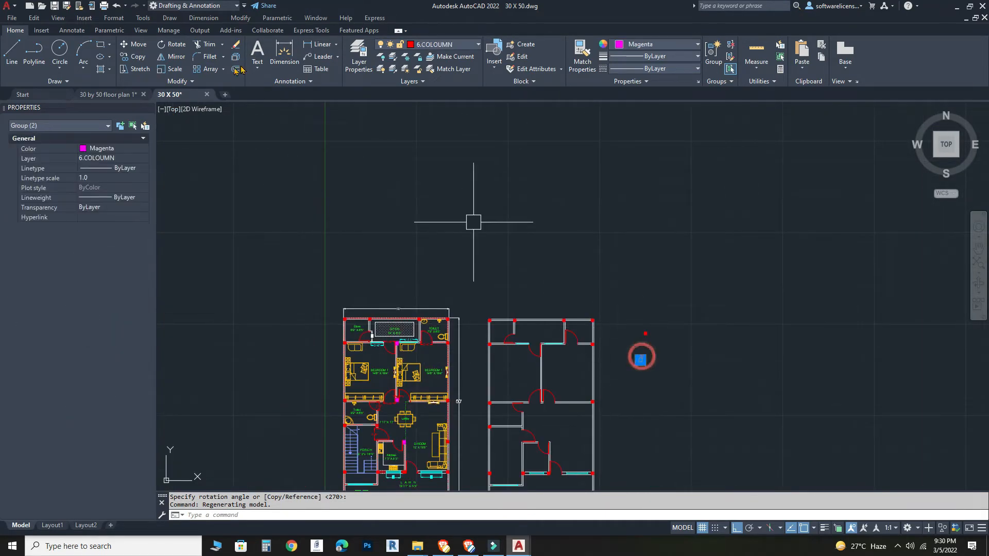
click(138, 56)
scroll(579, 339, up, 3)
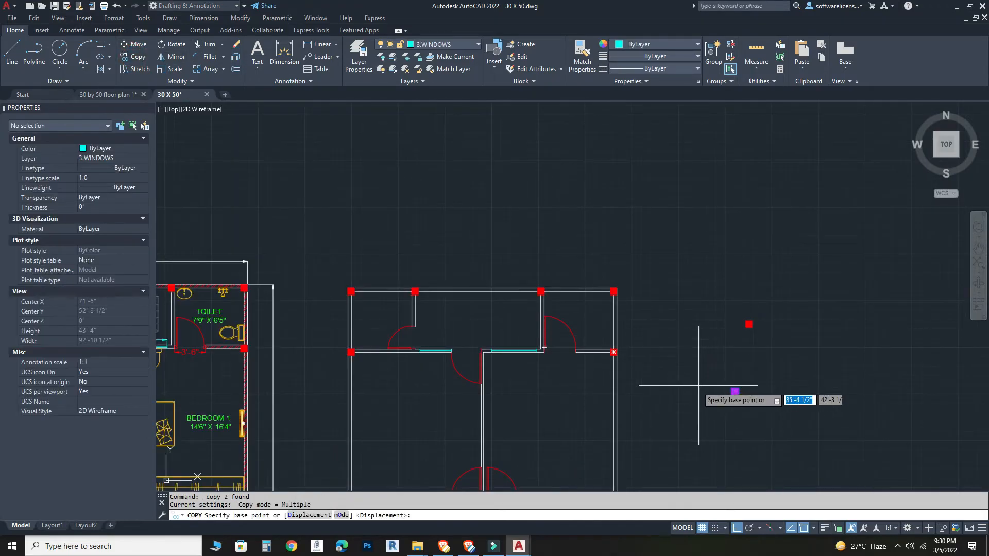
click(735, 393)
scroll(497, 360, up, 4)
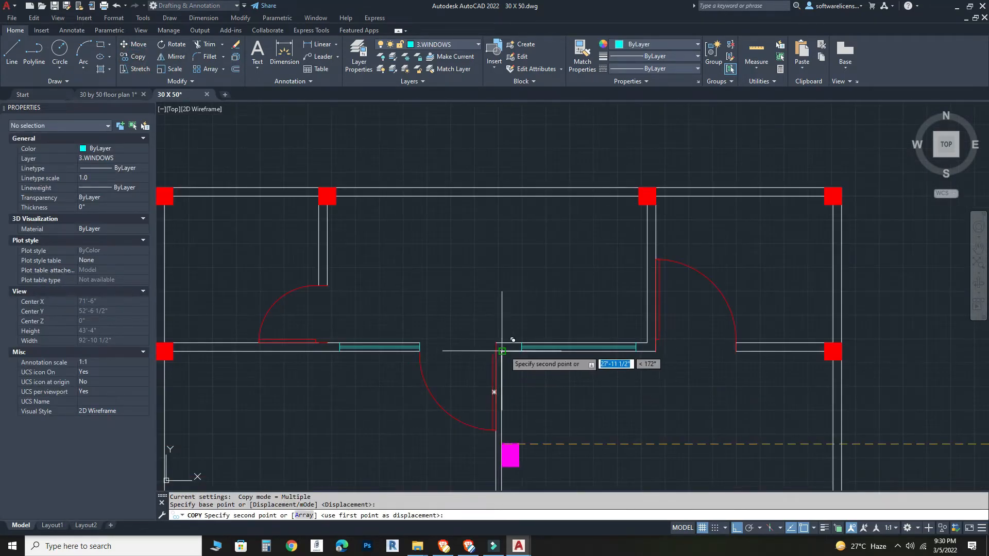
key(Escape)
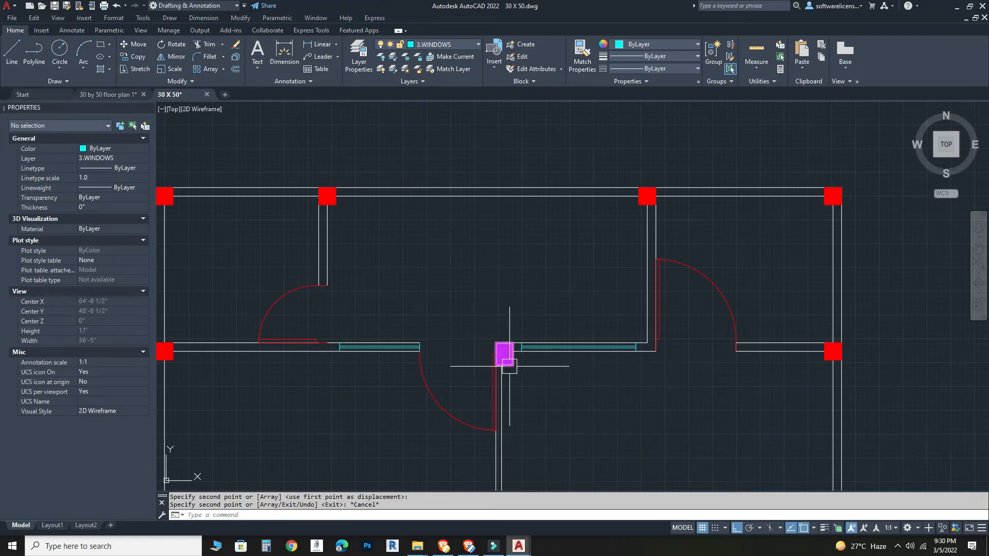
Step: Copy the magenta column straight down to the lower end of the dividing wall, between the two bedroom doors
click(508, 364)
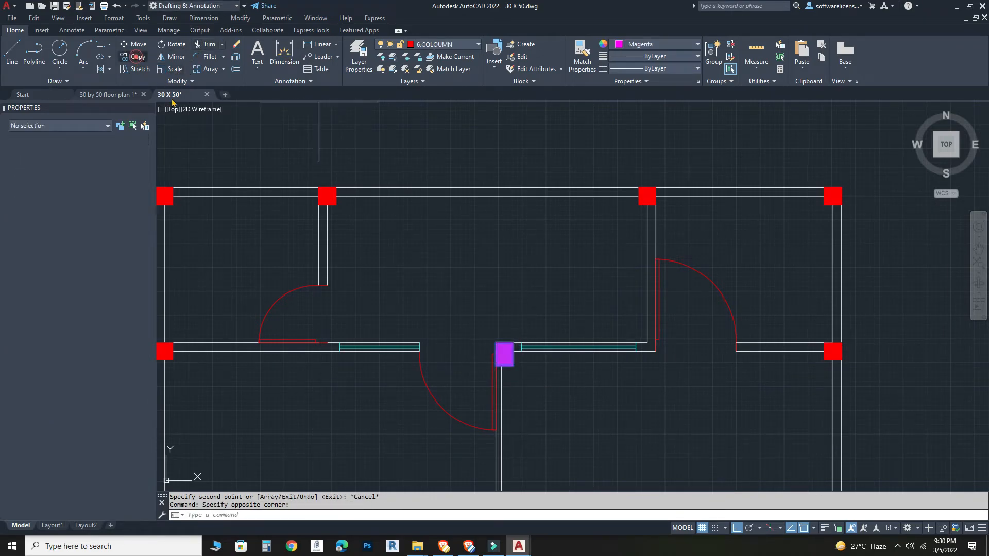
click(138, 57)
scroll(490, 354, up, 2)
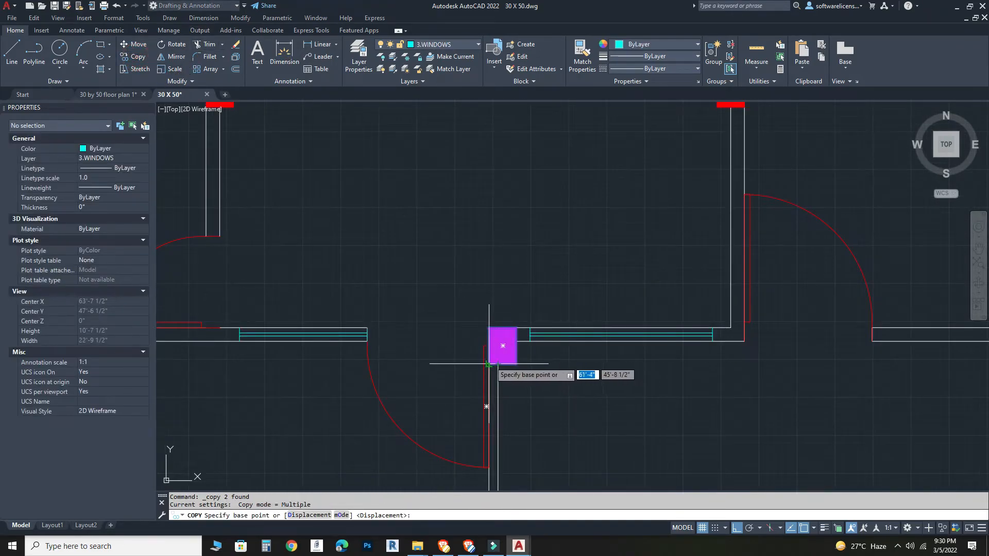
click(488, 363)
scroll(489, 363, down, 3)
scroll(486, 330, up, 5)
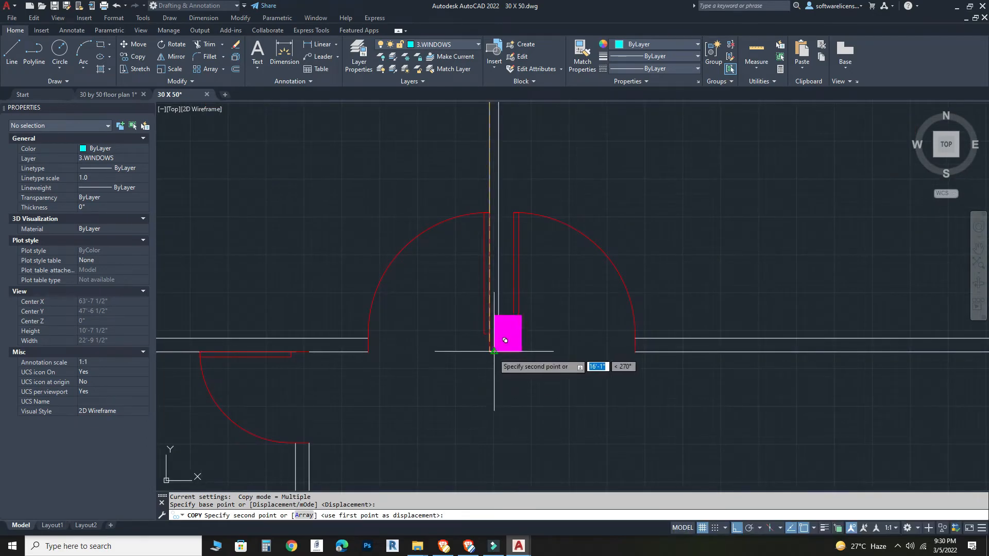
scroll(500, 340, down, 5)
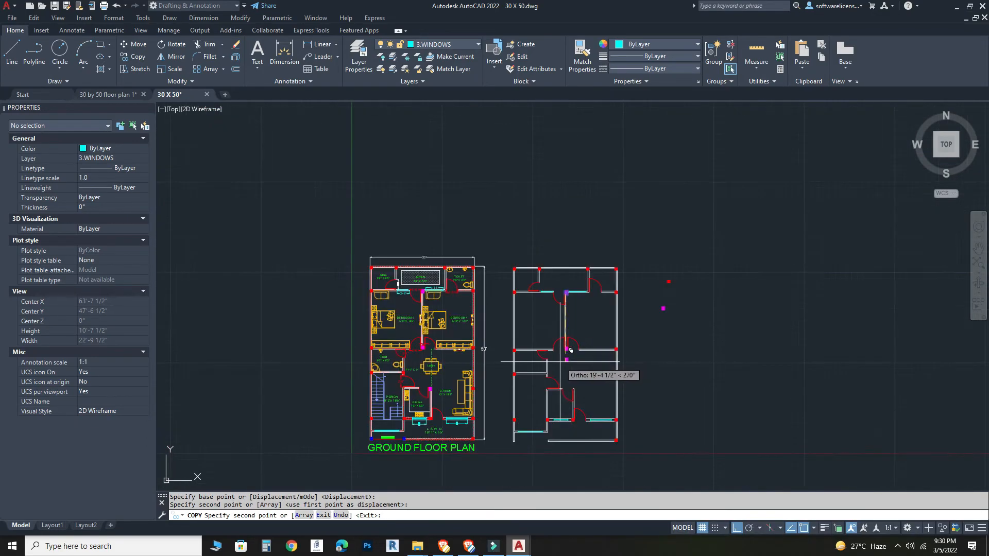
scroll(542, 387, up, 3)
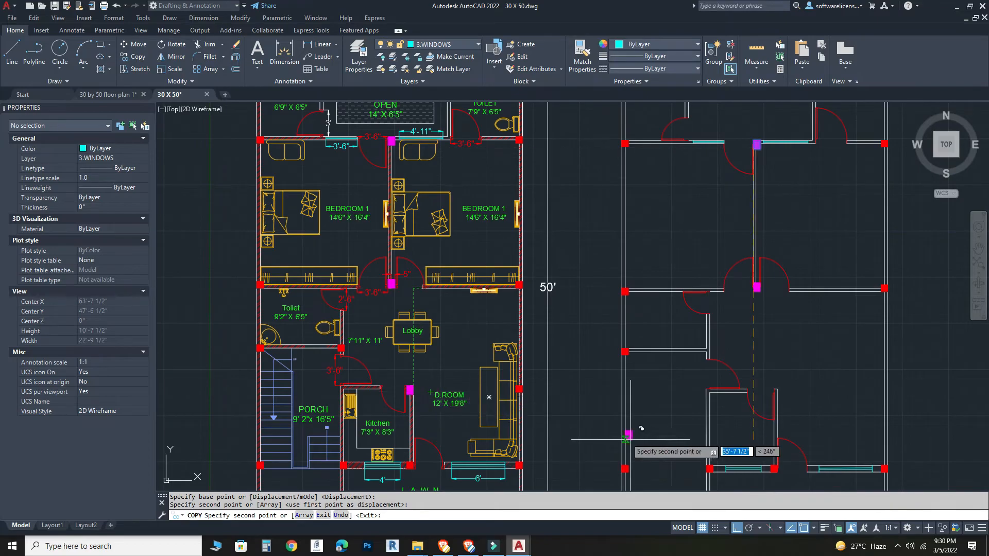
scroll(639, 384, up, 2)
scroll(670, 227, up, 6)
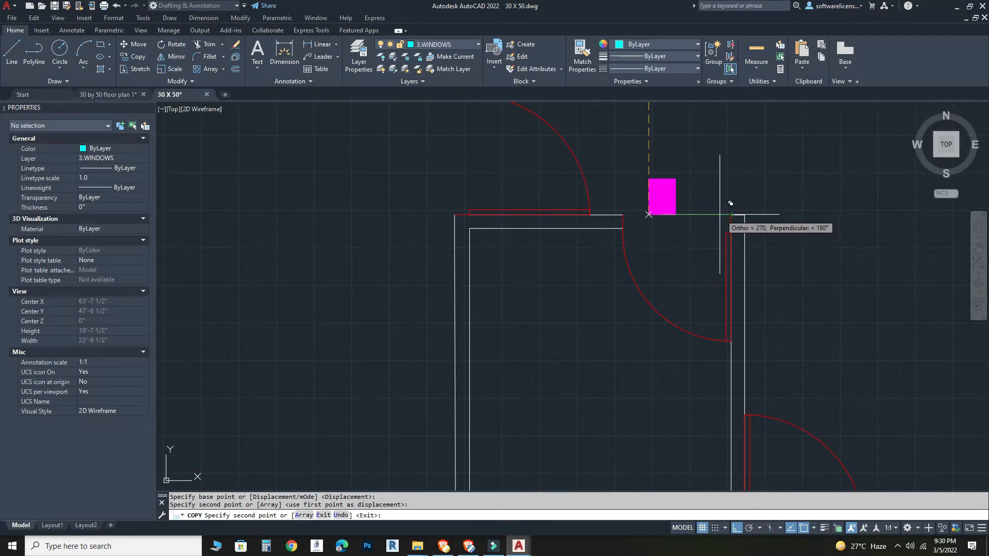
key(Escape)
Step: Copy the magenta column between the bedroom doors to the upper right corner of the kitchen walls, matching their upper right corners
scroll(729, 203, down, 5)
scroll(651, 232, up, 5)
click(670, 283)
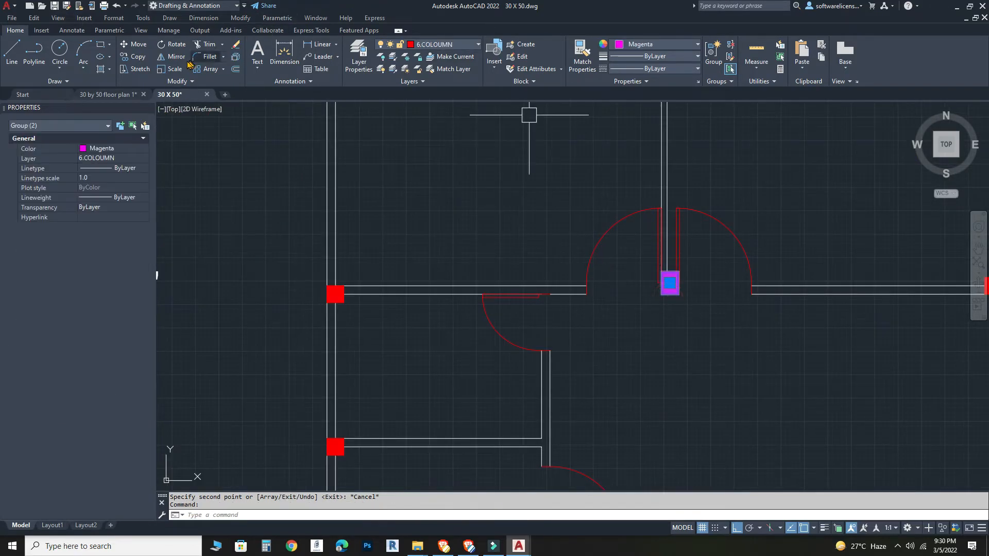
click(133, 58)
scroll(665, 268, up, 3)
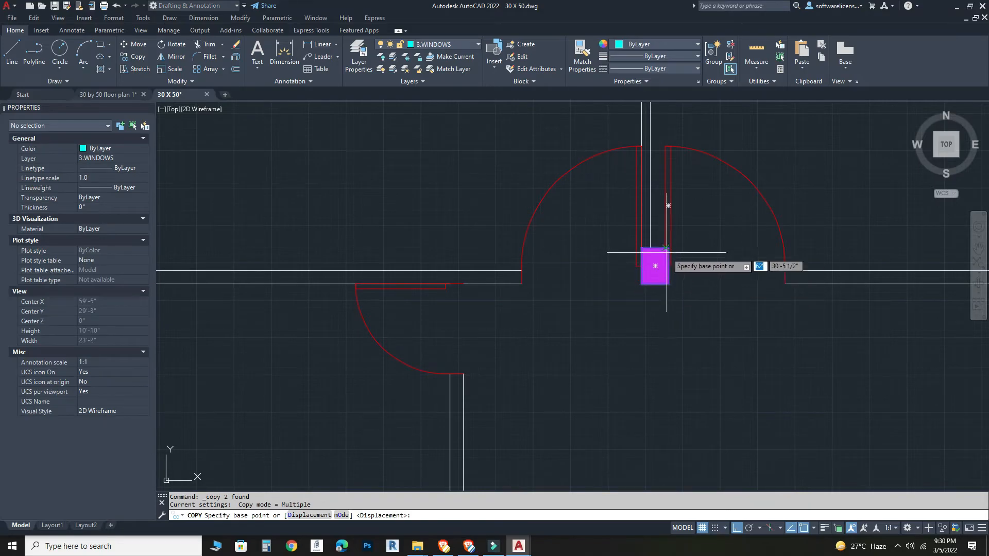
click(668, 248)
scroll(706, 369, down, 4)
scroll(695, 299, up, 5)
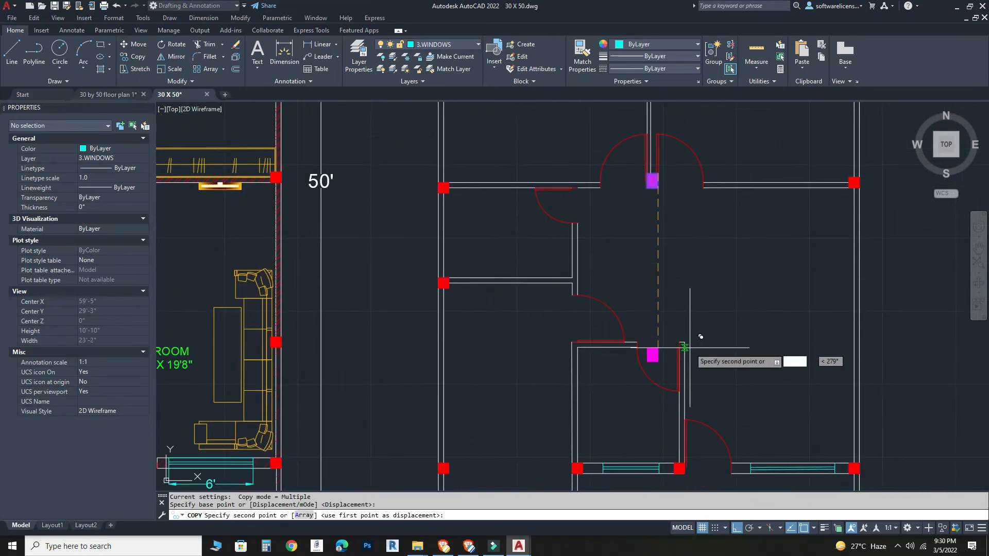
click(667, 344)
key(Escape)
Step: Move the kitchen door sideways until its hinge side meets the inner face of the magenta column
scroll(739, 345, down, 6)
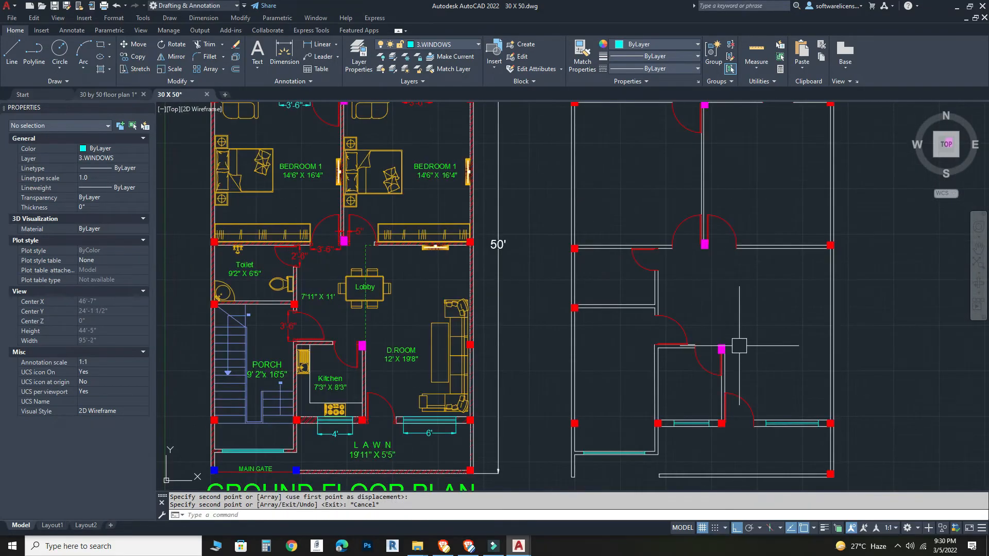
scroll(740, 346, up, 5)
click(709, 345)
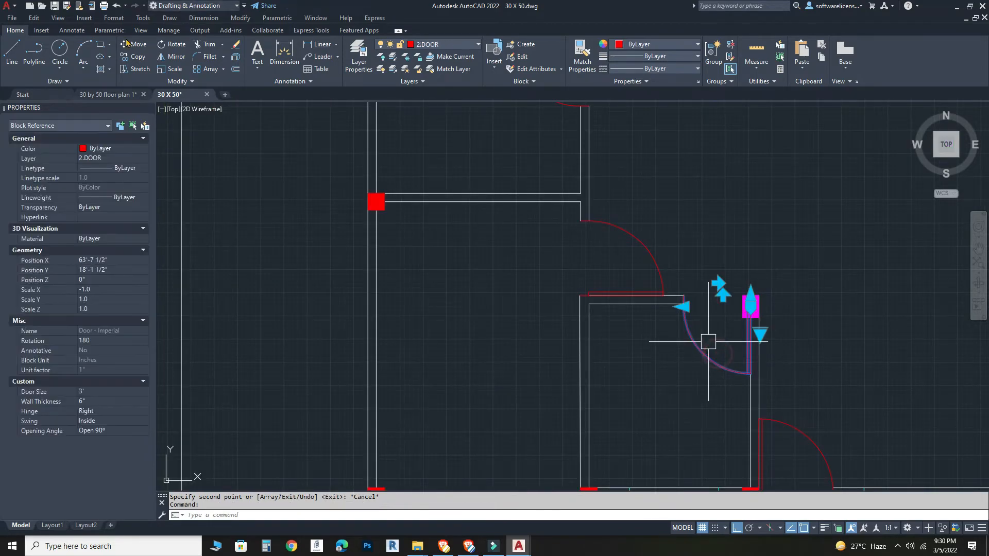
click(134, 44)
scroll(762, 294, up, 4)
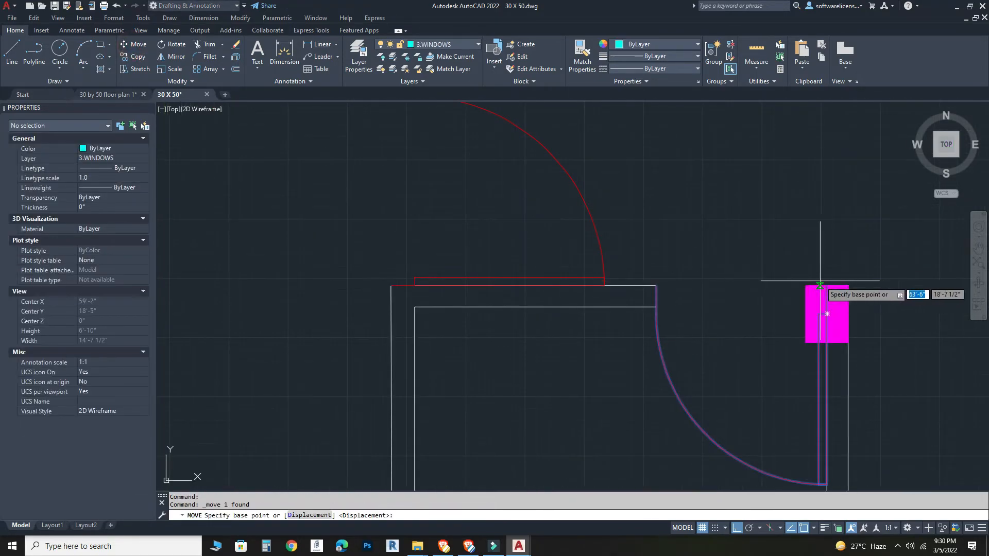
click(824, 281)
click(803, 286)
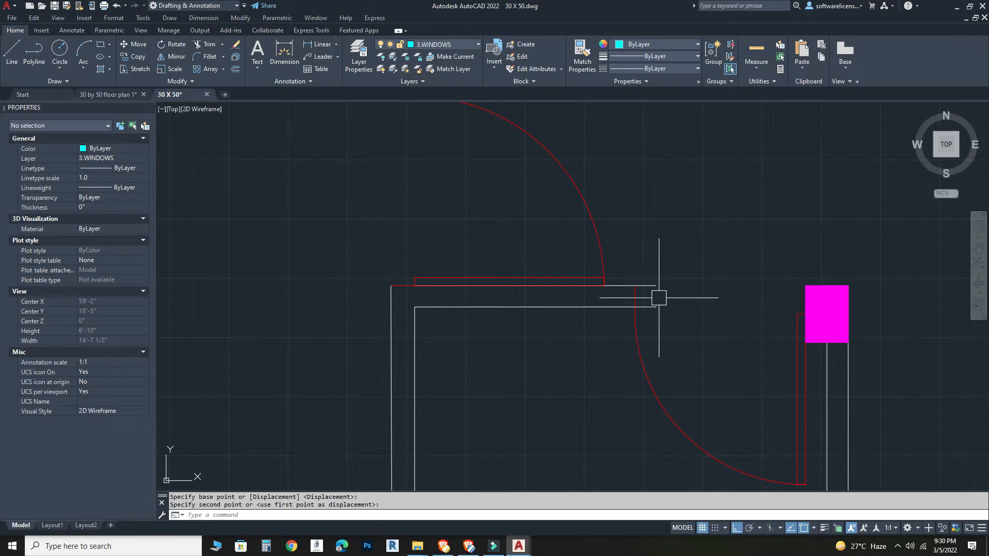
Step: Trim the kitchen's upper wall lines back to the edge of the shifted door opening
key(Return)
drag(649, 273, 646, 317)
scroll(687, 289, down, 4)
key(Escape)
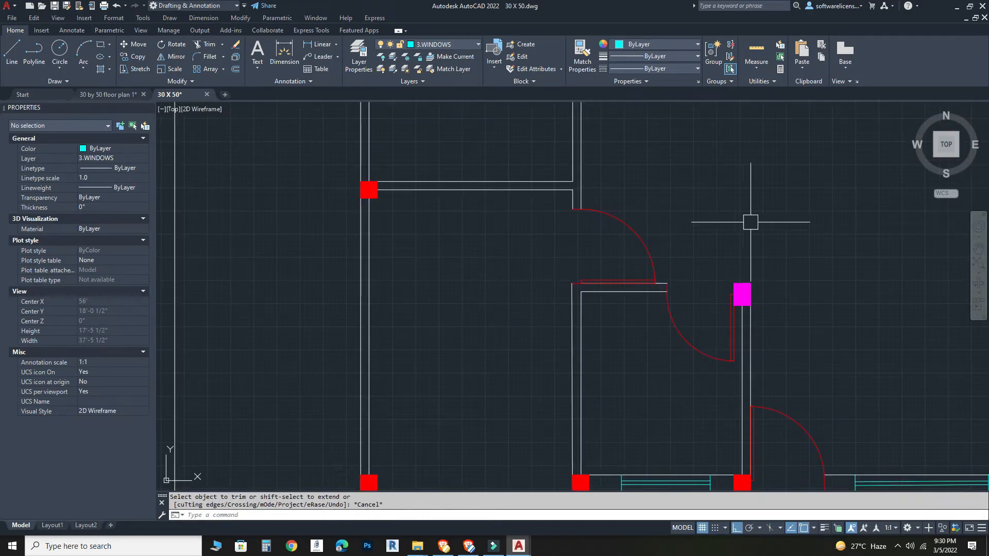
Step: Make 5.HATCHING the current layer
scroll(750, 222, down, 6)
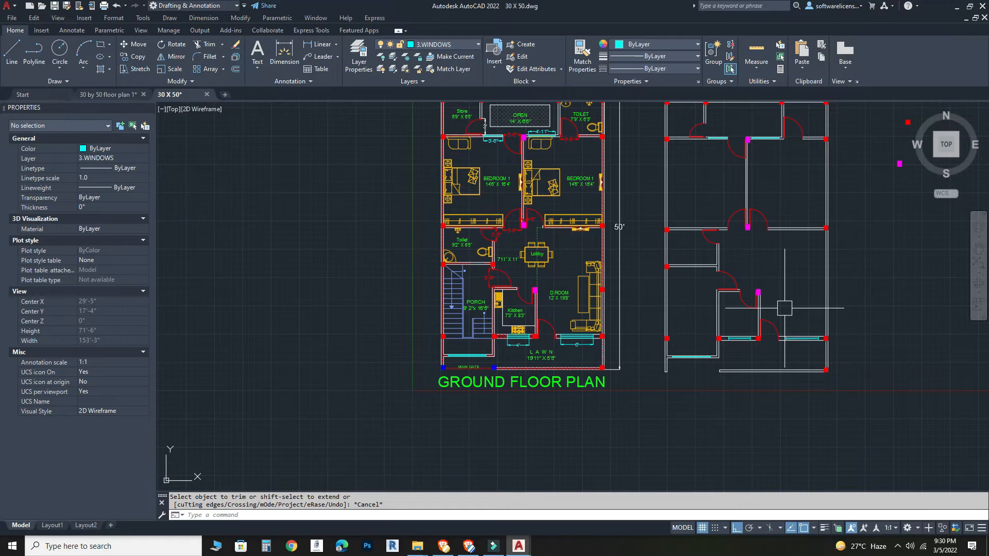
scroll(716, 201, up, 6)
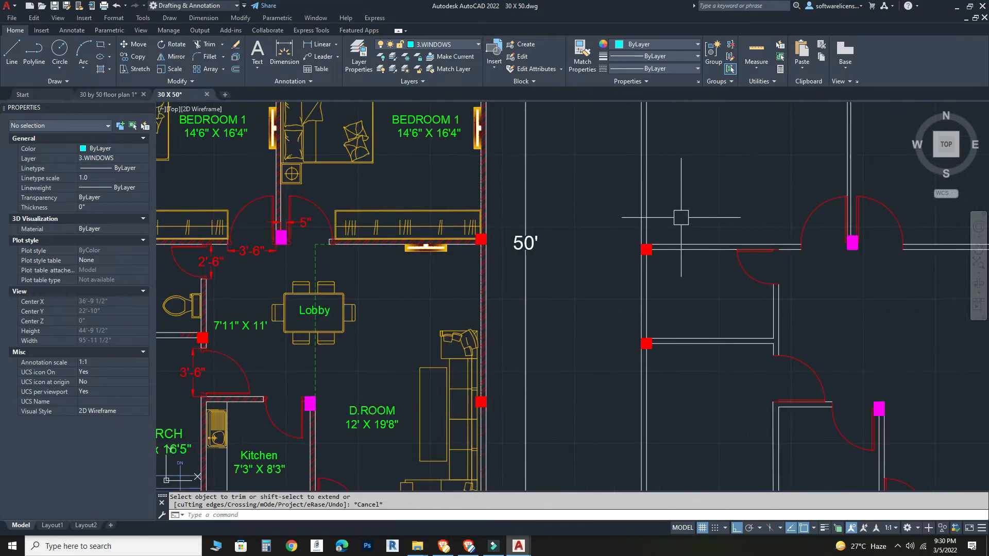
click(455, 47)
click(437, 119)
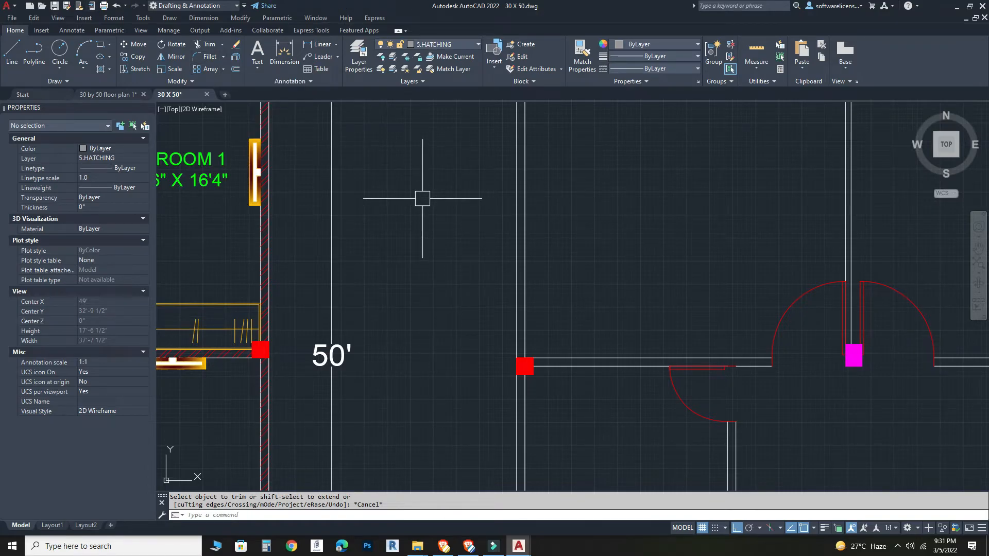
Step: Hatch the outer wall above the red column beside the bedroom and the horizontal wall starting there with red ANSI32 at scale 30
text(h)
key(Return)
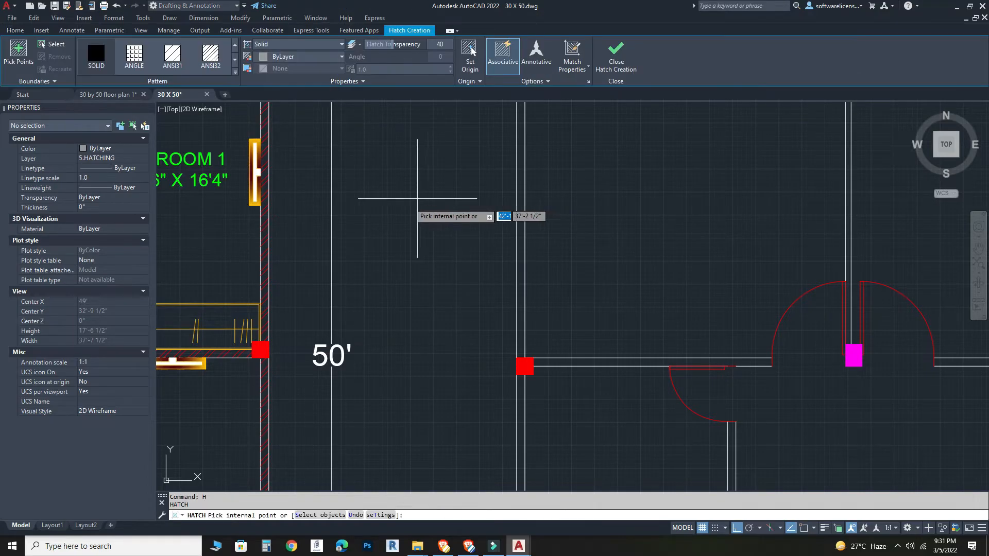
click(209, 54)
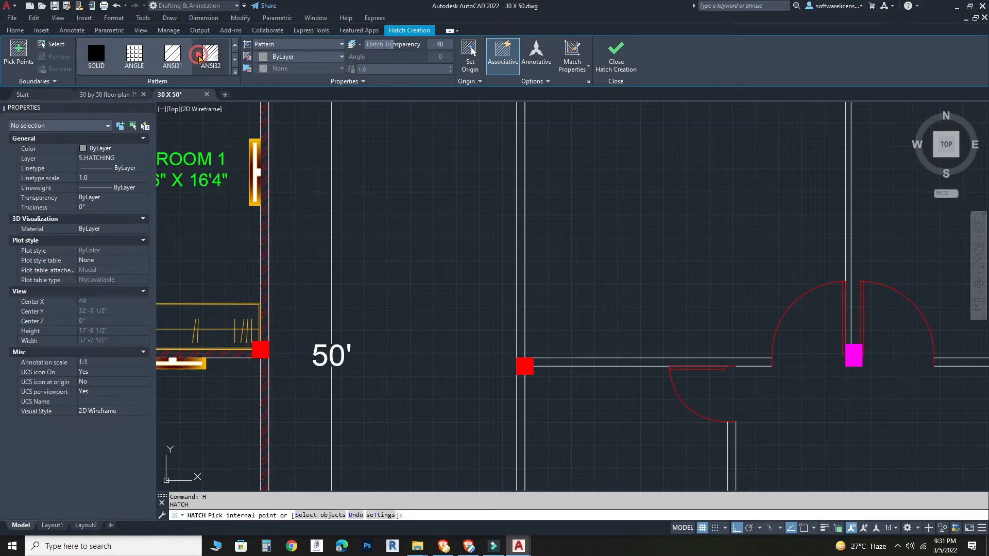
click(285, 57)
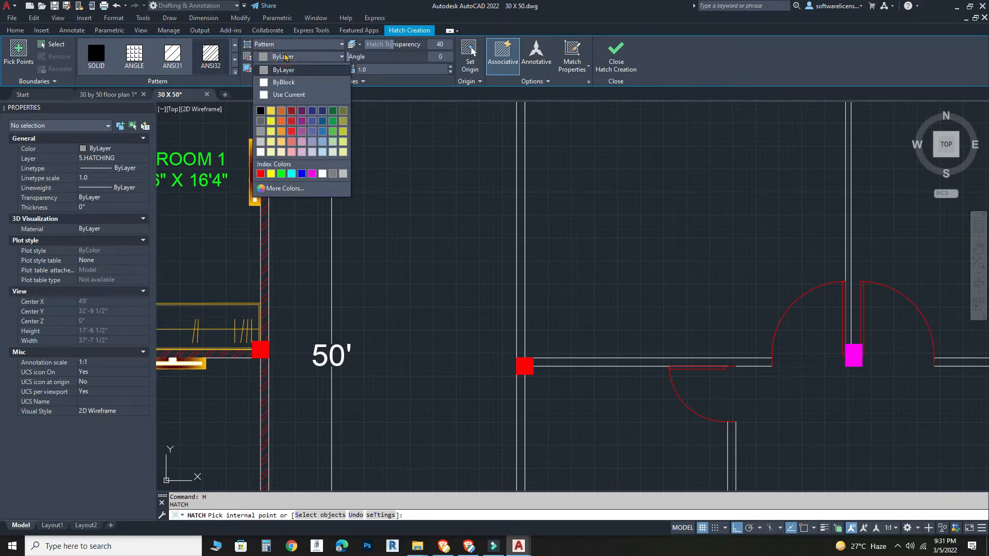
click(261, 174)
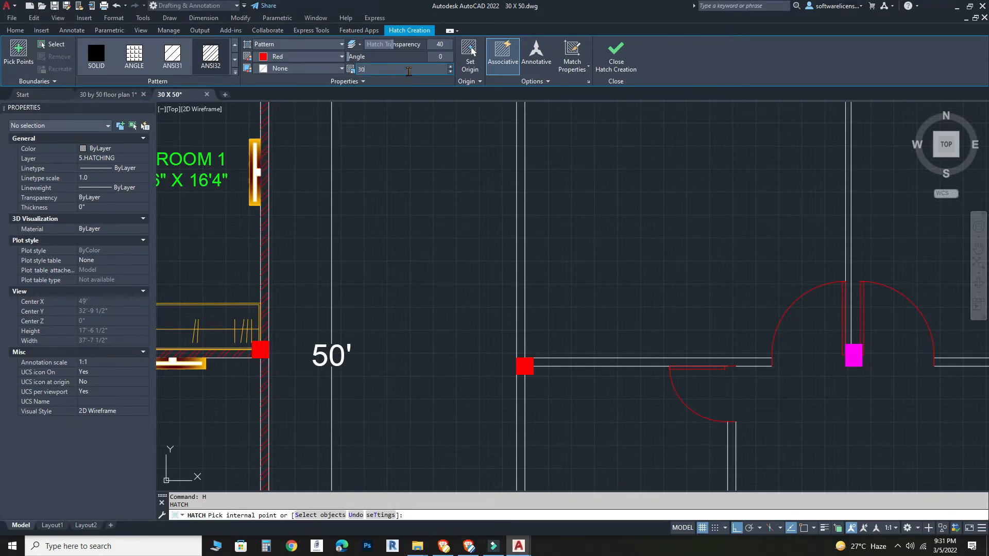
click(519, 123)
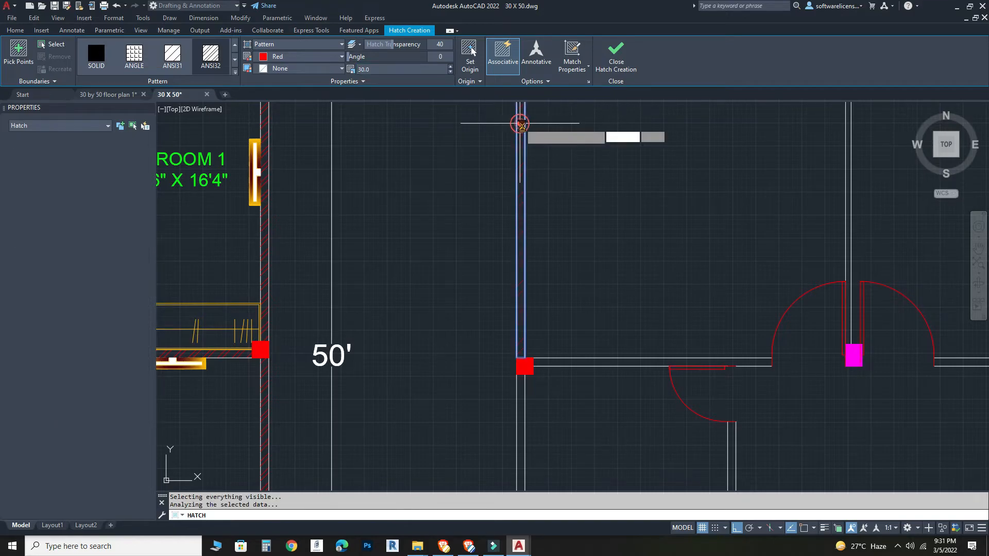
scroll(569, 360, up, 2)
click(569, 362)
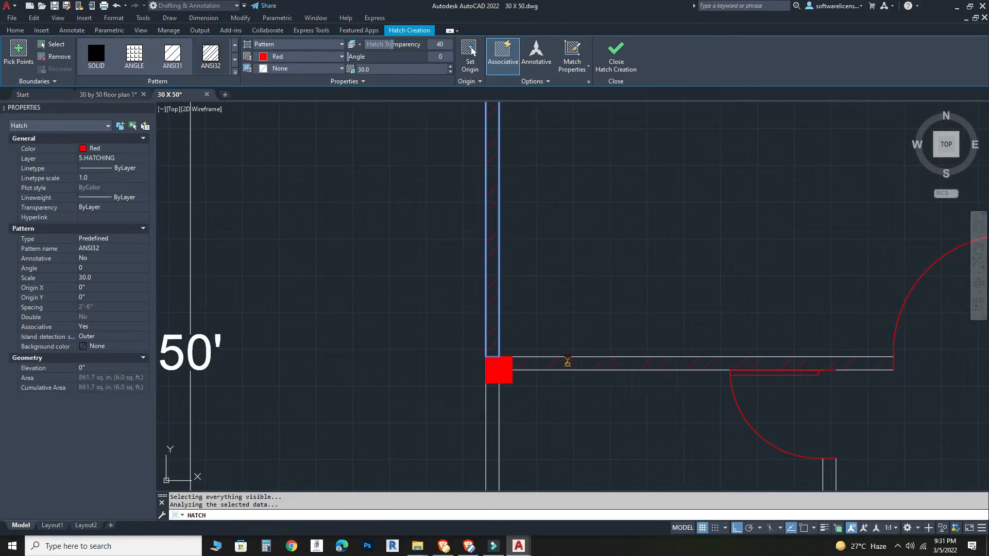
Step: Set the hatch scale to 15 and add the outer wall segments below the bedroom, along the toilet and porch side, to the hatch
click(383, 68)
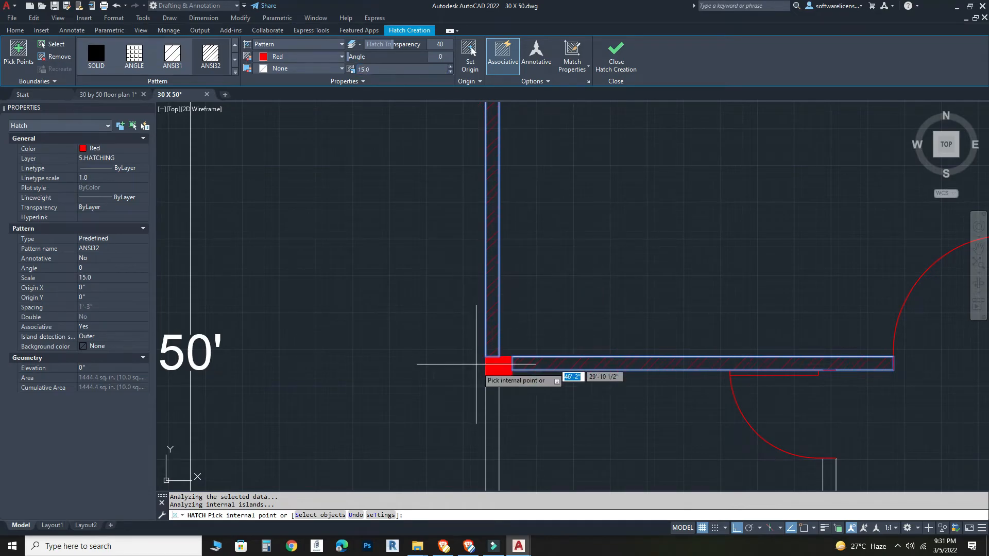
click(491, 399)
scroll(515, 404, down, 8)
middle_drag(536, 407, 491, 223)
scroll(481, 286, up, 4)
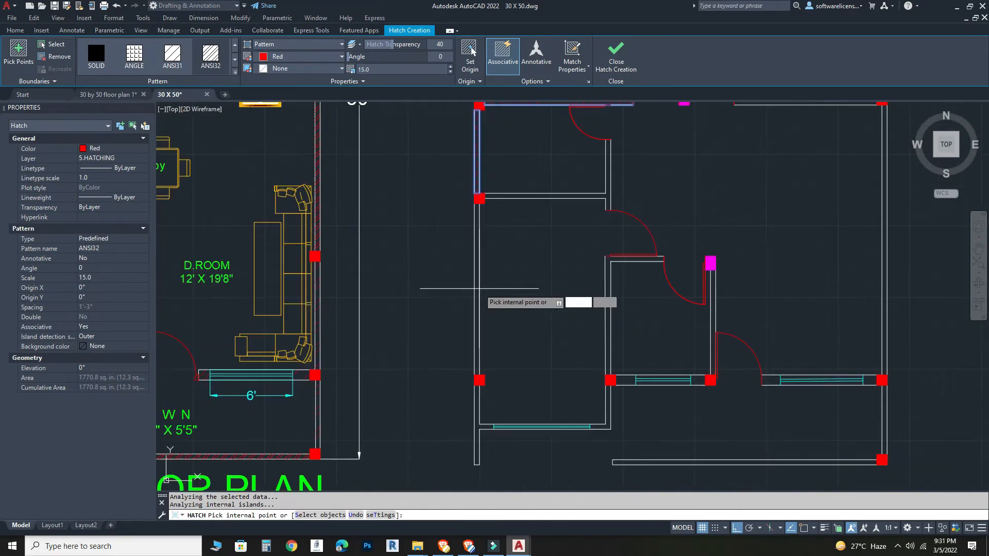
click(478, 250)
click(478, 432)
Step: Add the wall segments around the porch, kitchen and lawn to the hatch, picking inside each segment between the columns and openings
scroll(482, 436, up, 4)
middle_drag(482, 435, 359, 273)
click(680, 206)
click(742, 340)
middle_drag(747, 340, 318, 397)
click(718, 324)
click(693, 265)
click(413, 268)
middle_drag(278, 176, 265, 267)
click(362, 330)
click(508, 338)
Step: Add the opposite outer wall, the bedroom dividing wall and the rear walls around the open area and toilet to the hatch
mouse_move(592, 361)
middle_down()
mouse_move(298, 180)
mouse_move(264, 240)
middle_up()
click(298, 230)
scroll(298, 230, down, 4)
click(489, 210)
scroll(464, 129, up, 6)
click(580, 313)
middle_drag(458, 373, 458, 316)
scroll(458, 315, down, 4)
click(361, 338)
click(293, 292)
scroll(302, 243, down, 4)
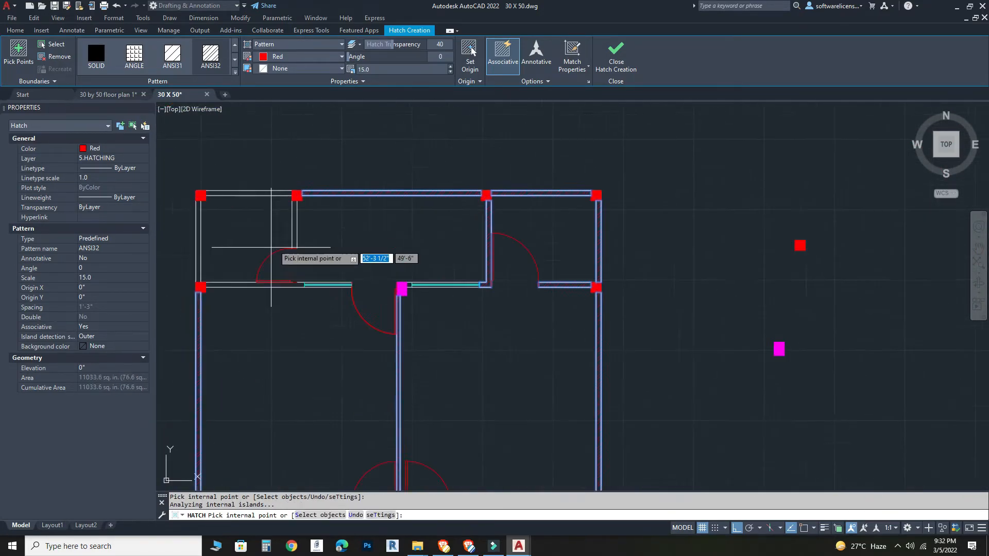
Step: Add the walls around the store room and the last unfilled wall segment to the hatch and finish it
scroll(278, 247, up, 4)
click(314, 209)
click(220, 153)
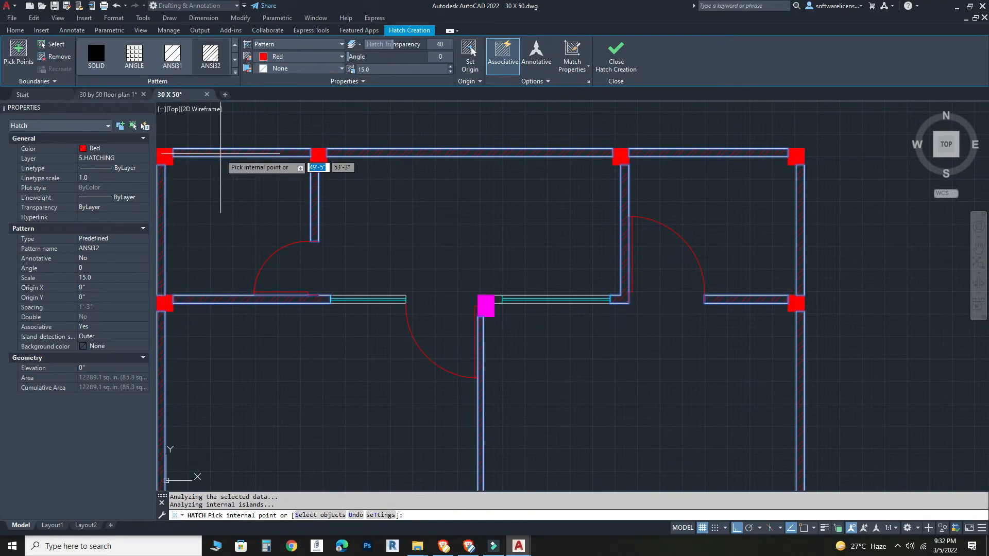
middle_drag(412, 443, 453, 206)
middle_drag(410, 446, 454, 206)
click(455, 325)
scroll(575, 322, down, 4)
middle_drag(616, 338, 579, 353)
key(Escape)
Step: Examine the new wall hatching up close and the room labels, stairs and furniture of the reference plan
scroll(536, 221, up, 2)
scroll(536, 170, up, 5)
click(543, 176)
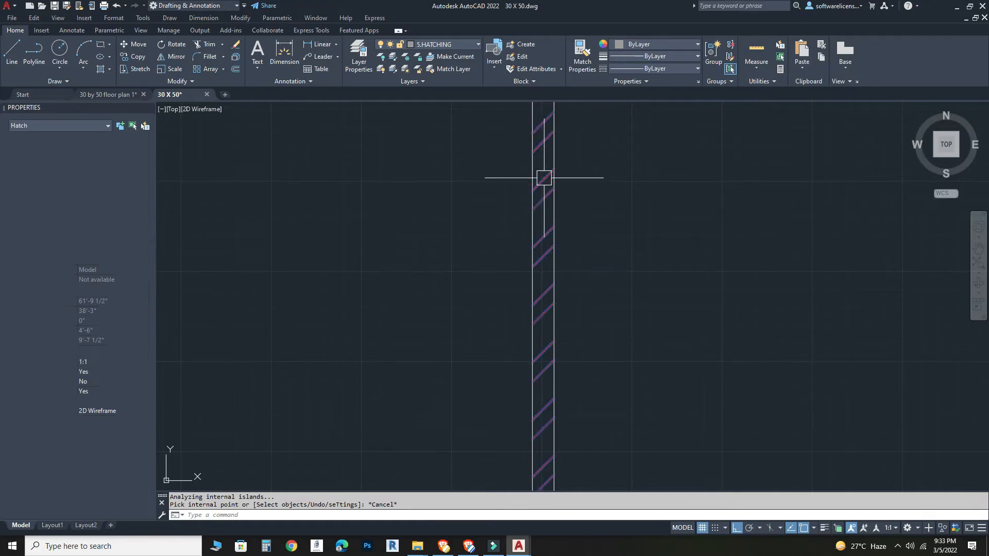
scroll(536, 178, down, 5)
mouse_move(486, 186)
middle_down()
mouse_move(504, 227)
mouse_move(496, 240)
middle_up()
key(Escape)
scroll(499, 198, down, 2)
scroll(354, 262, down, 2)
click(314, 262)
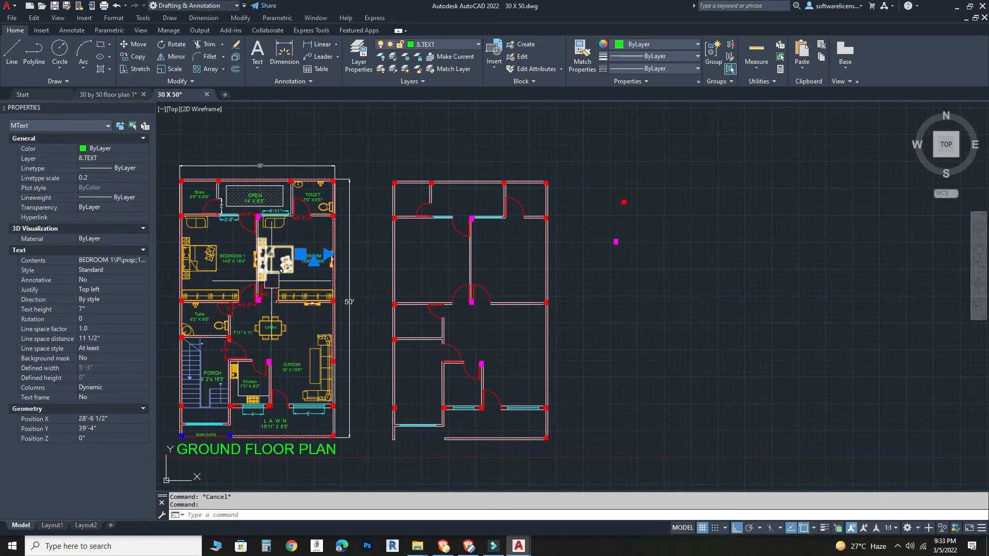
key(Escape)
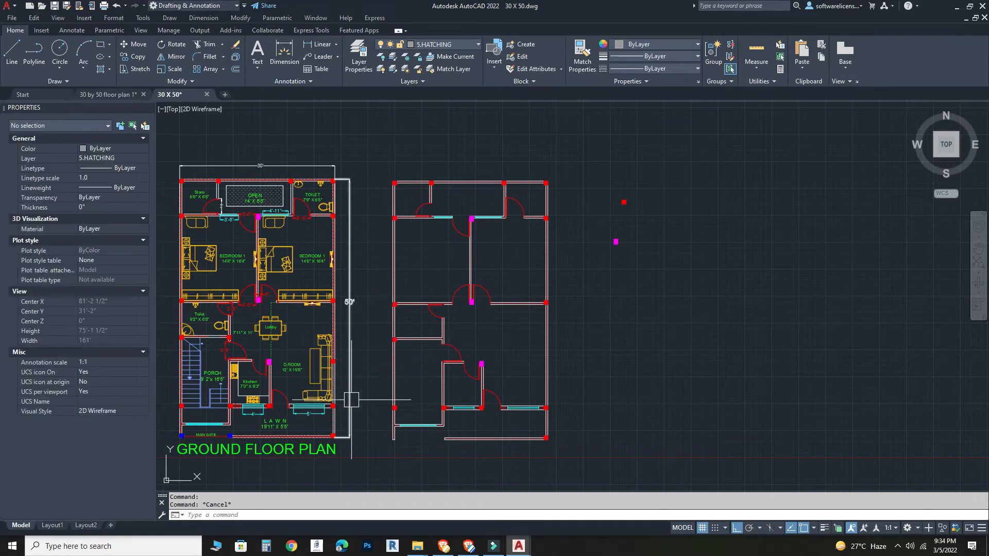
middle_drag(361, 399, 391, 394)
scroll(213, 384, up, 4)
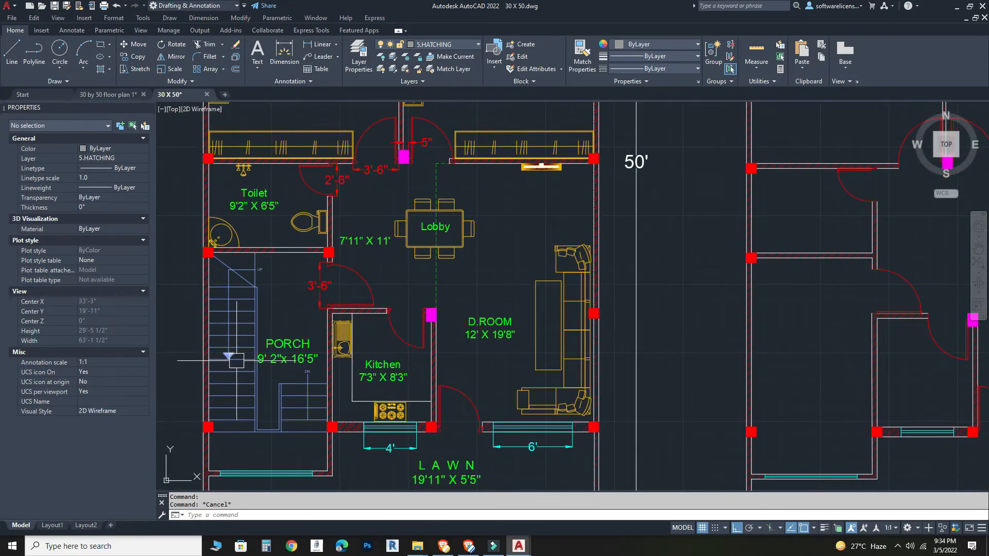
middle_drag(229, 401, 226, 425)
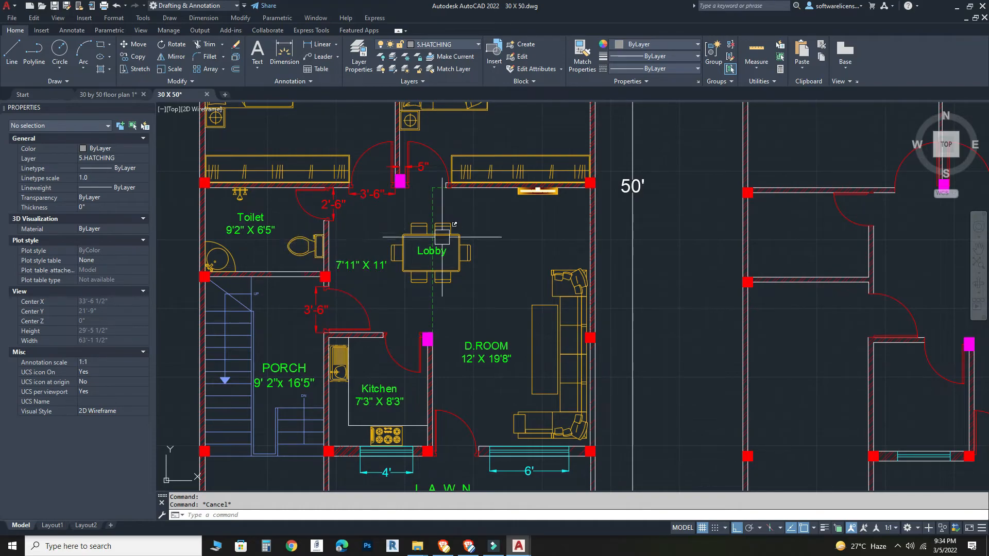
middle_drag(445, 240, 431, 357)
scroll(431, 357, down, 4)
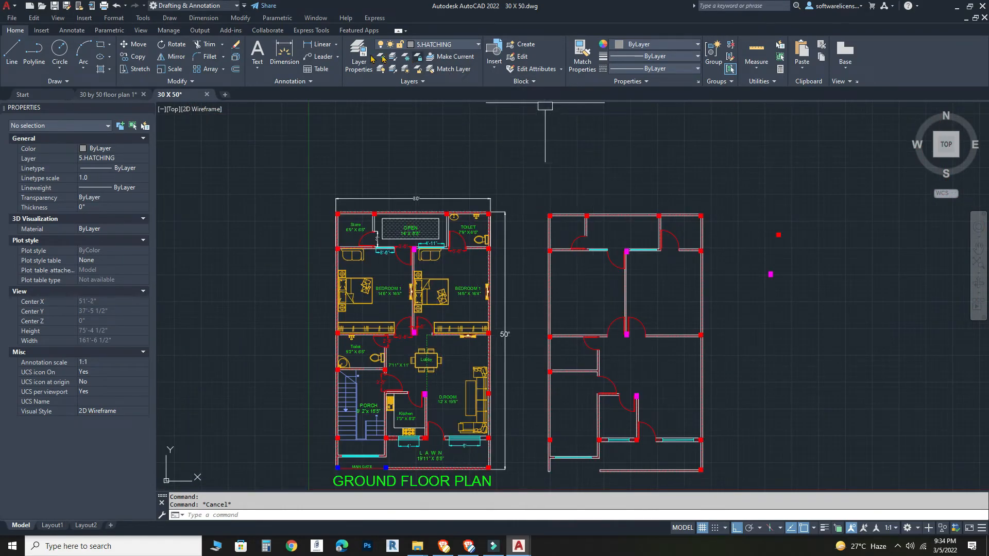
Step: Start a multiline text with its box drawn inside the store room in the upper left corner of the new plan
click(256, 68)
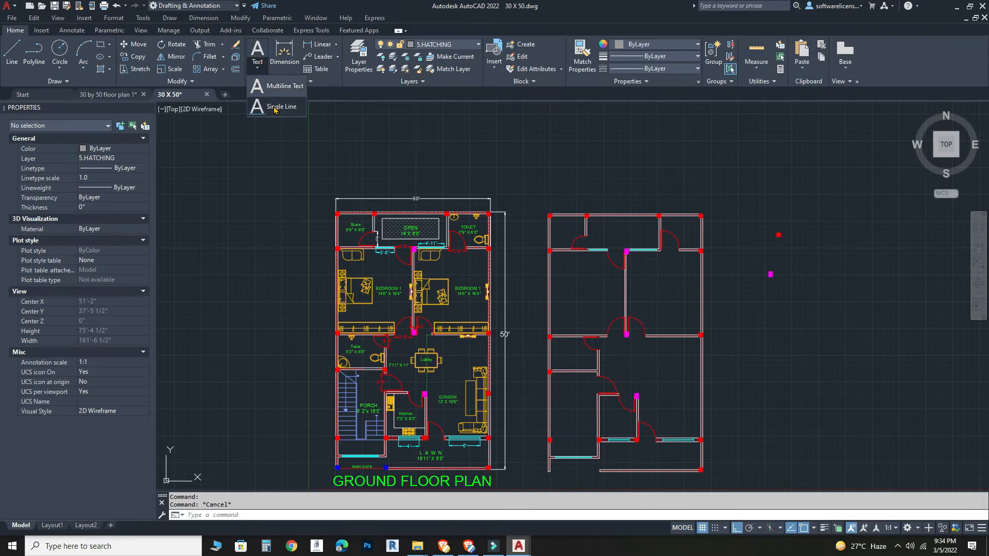
click(276, 85)
scroll(546, 226, up, 8)
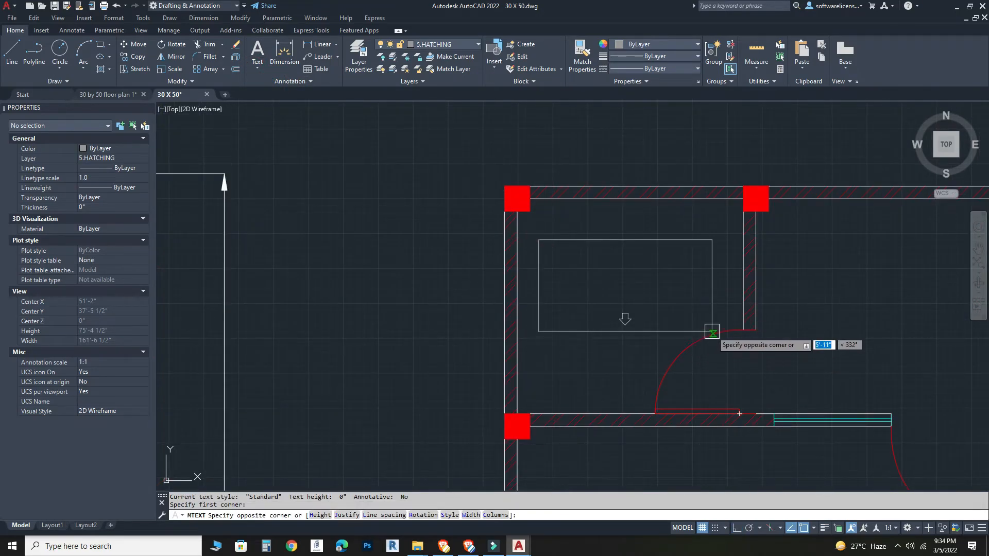
click(698, 327)
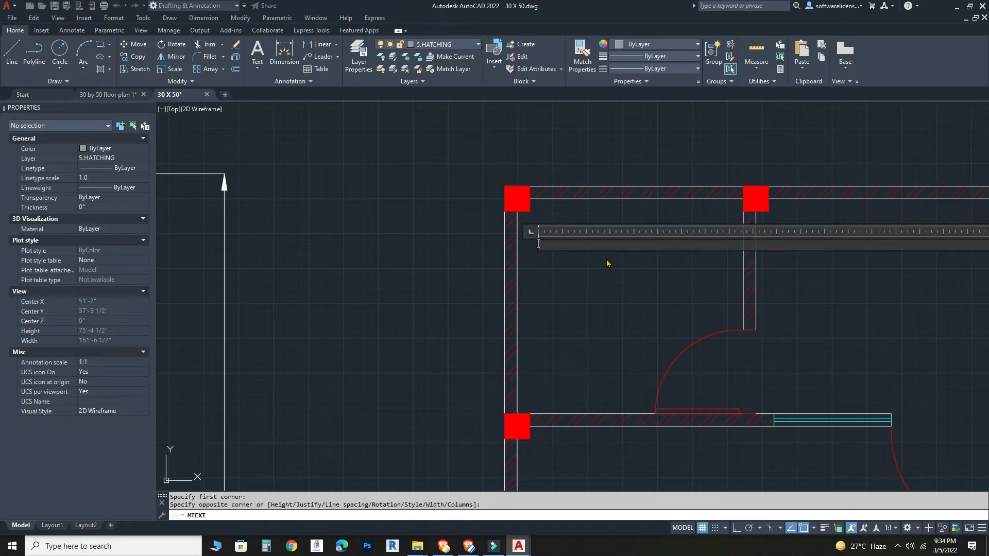
scroll(605, 259, down, 2)
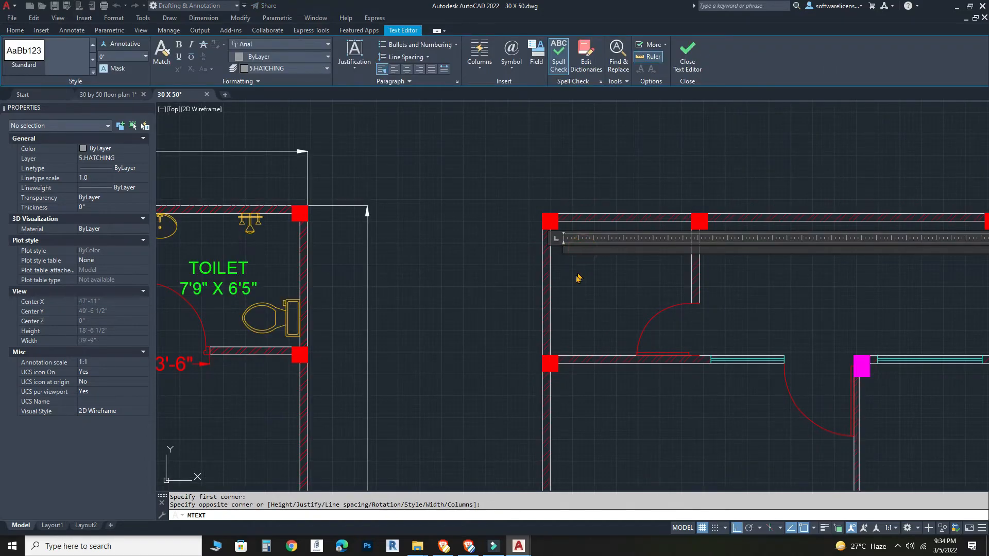
scroll(578, 277, down, 4)
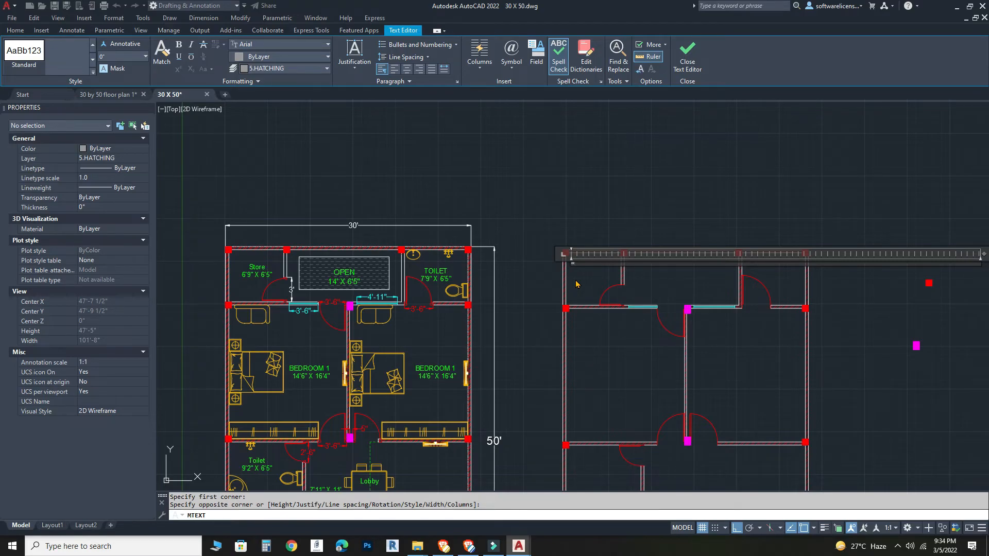
scroll(576, 284, up, 5)
Step: Write the label STORE ROOM with 6'9" X 6'5" on the second line, taking the size from the reference plan
text(stro)
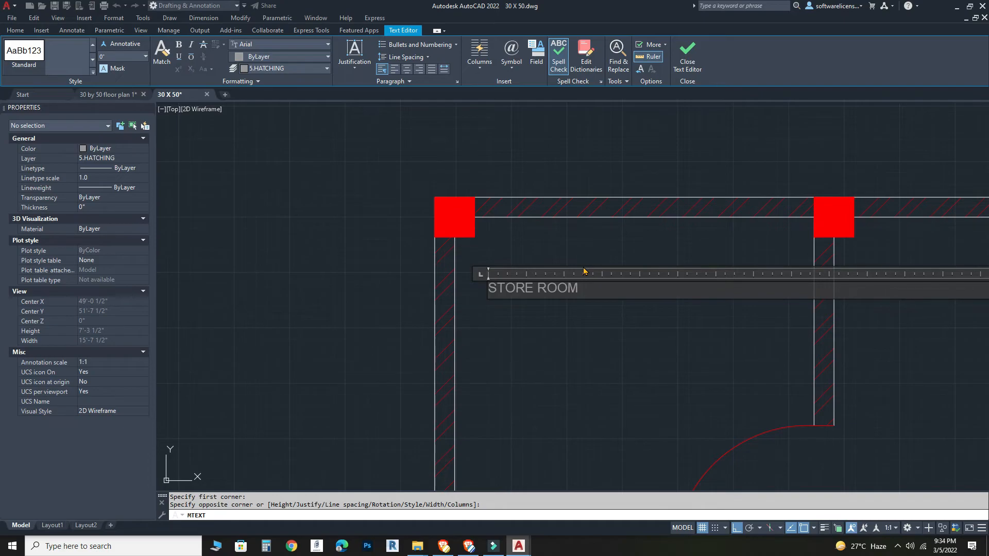
key(Return)
scroll(417, 380, down, 6)
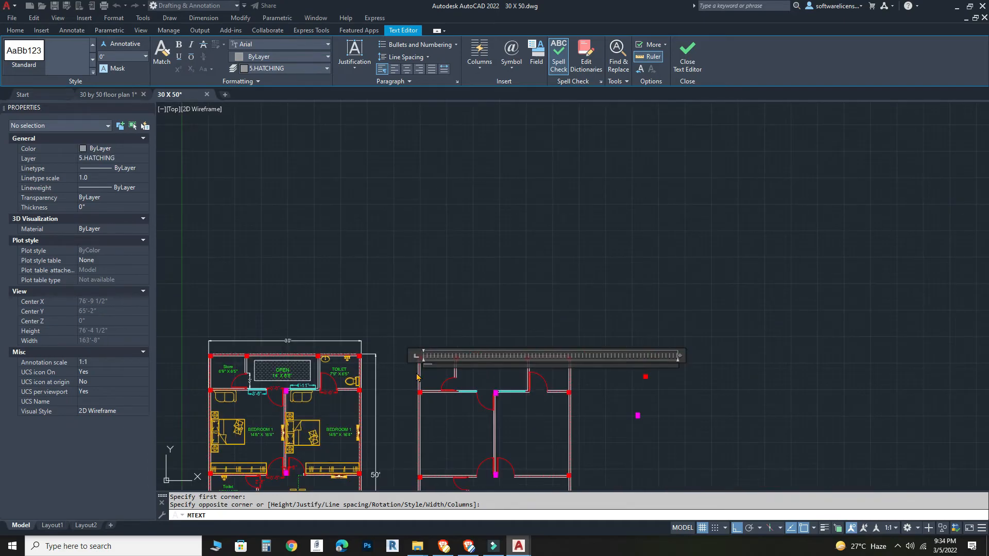
scroll(417, 377, up, 2)
middle_drag(366, 400, 519, 346)
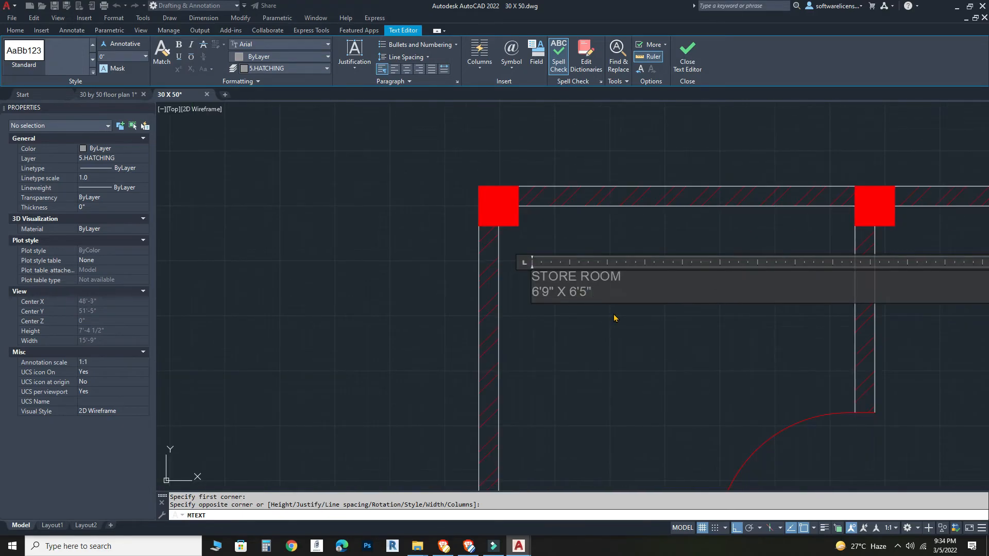
Step: Centre both lines of the store room label, set their text height to 8" and close the text
key(ctrl+a)
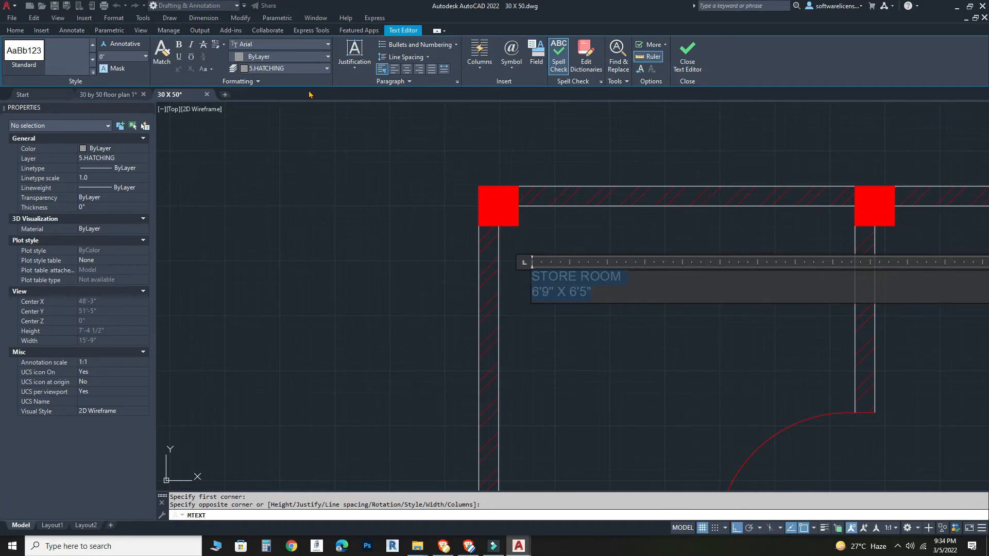
click(407, 69)
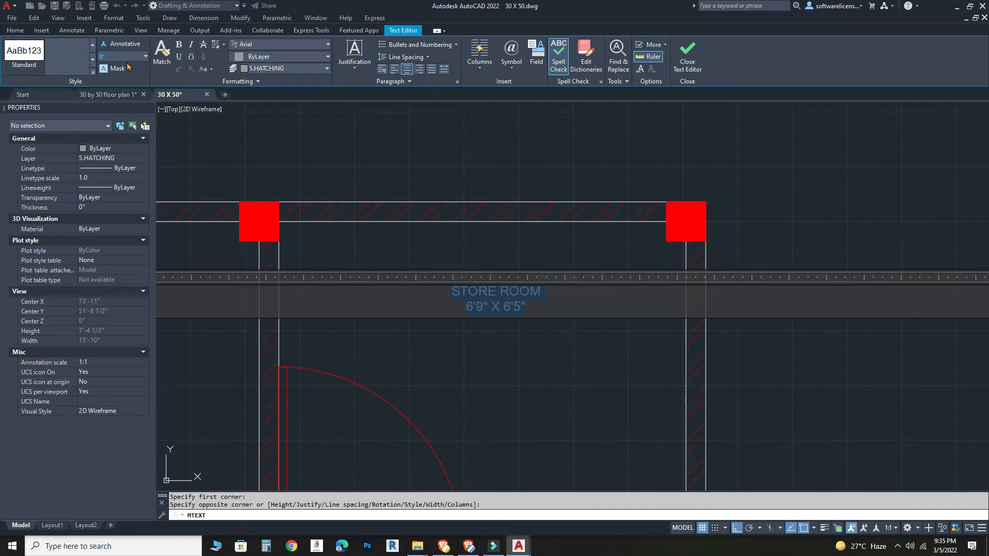
key(Return)
key(Escape)
Step: Widen the store room label's text box to about 7'-9" so that STORE ROOM fits on one line
scroll(294, 210, down, 2)
middle_drag(290, 225, 661, 247)
click(238, 292)
click(320, 256)
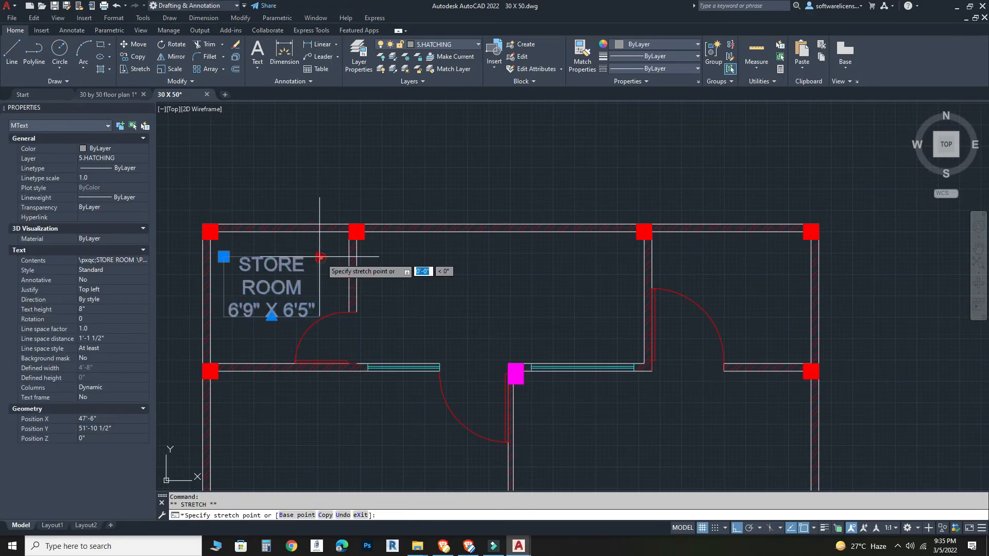
click(384, 256)
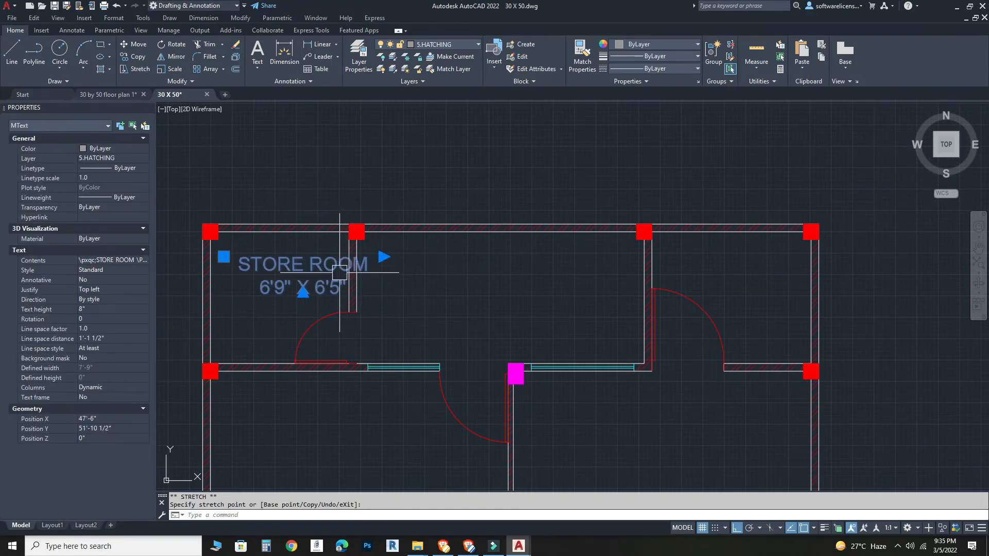
Step: Shorten the label's first line to STORE by deleting the word ROOM
double_click(333, 272)
drag(312, 262, 371, 265)
key(BackSpace)
click(412, 268)
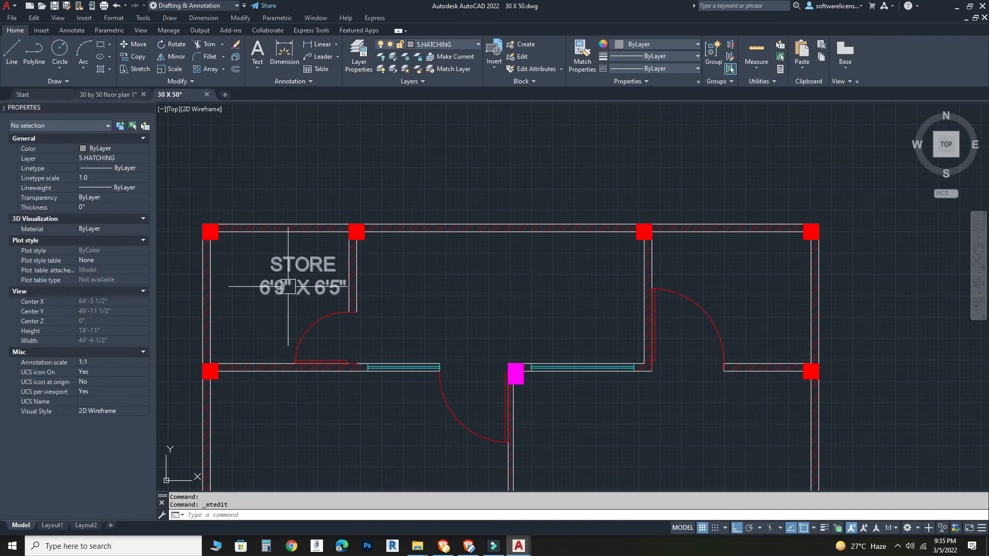
Step: Move the STORE label horizontally away from the inner wall to centre it in the store room
click(309, 283)
click(135, 44)
click(543, 327)
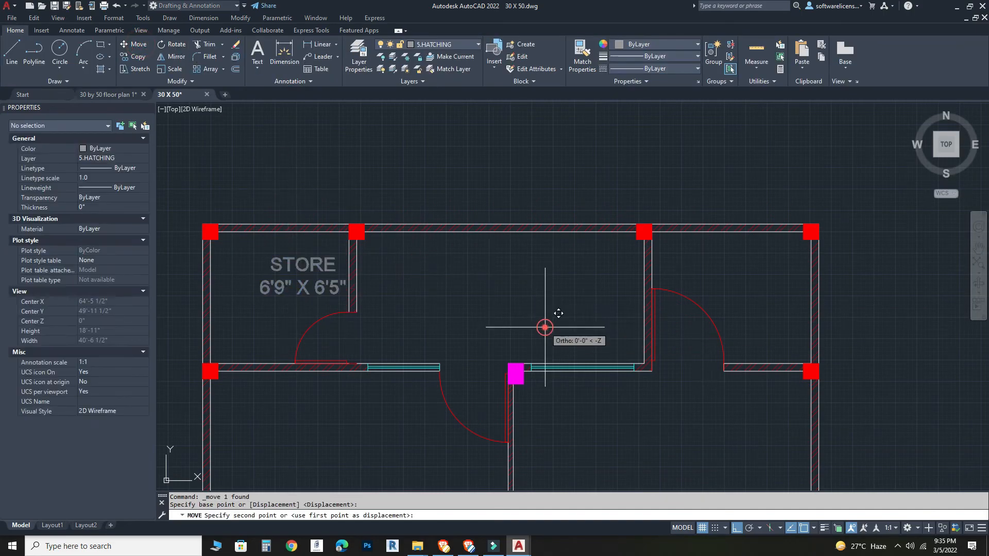
click(519, 327)
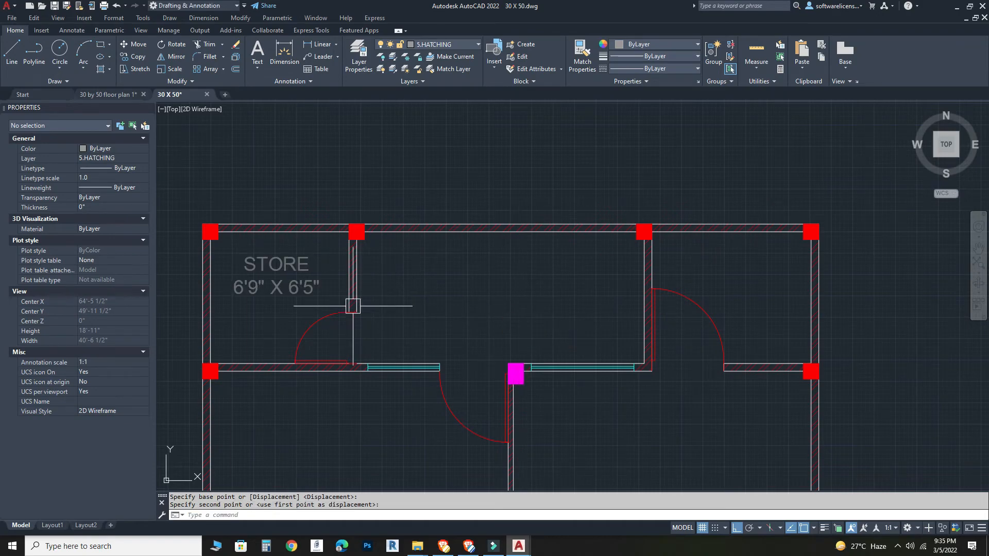
Step: Put the store room label on layer 8.TEXT and make 8.TEXT the current layer
click(282, 287)
click(447, 49)
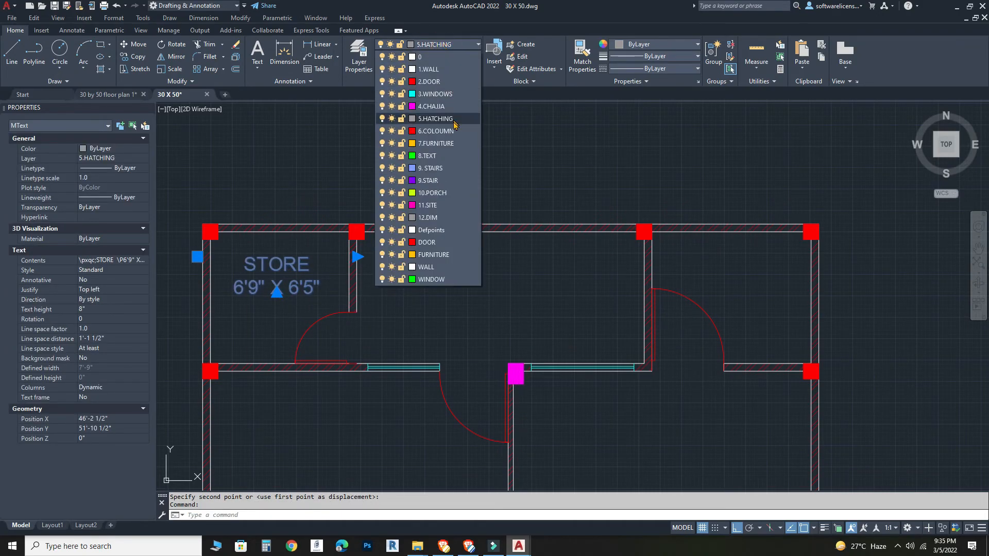
click(447, 156)
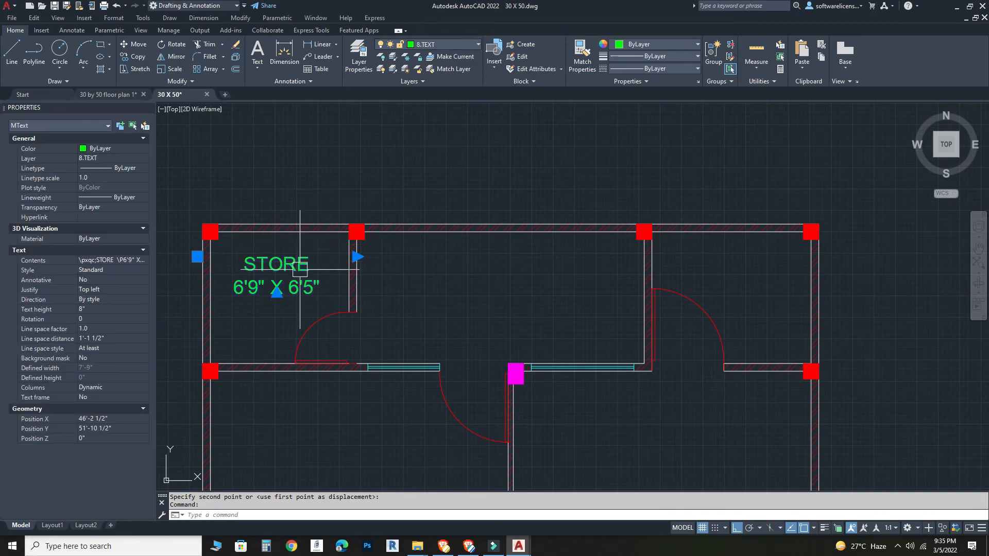
key(Escape)
key(Escape)
click(446, 50)
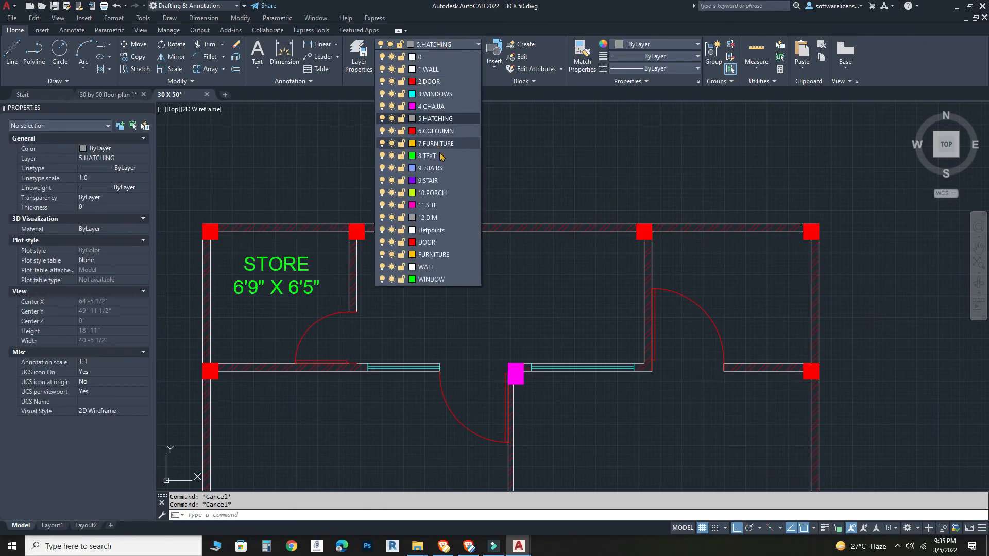
click(440, 153)
Step: Copy the STORE label into the rear open area and the corner toilet beside it, with Ortho off
click(303, 275)
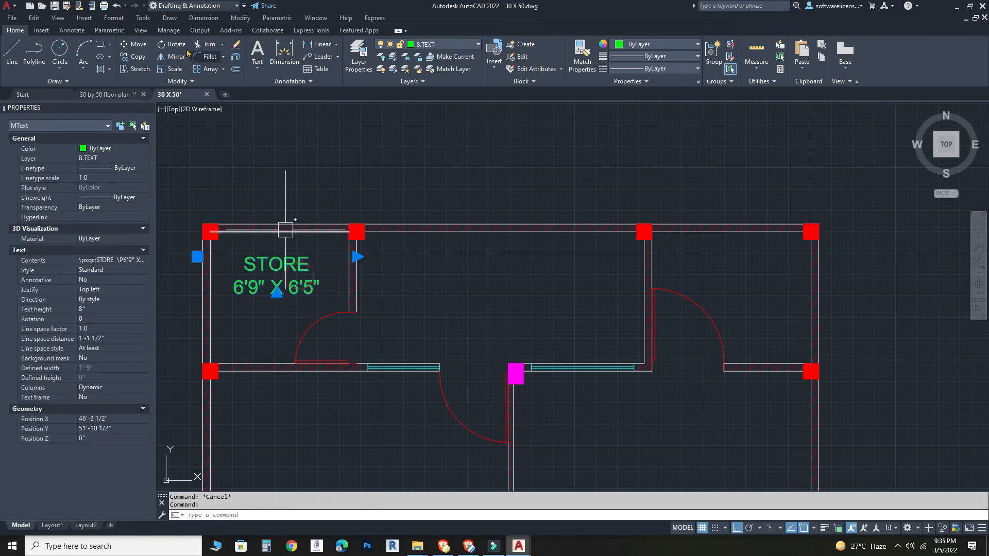
click(136, 58)
click(357, 295)
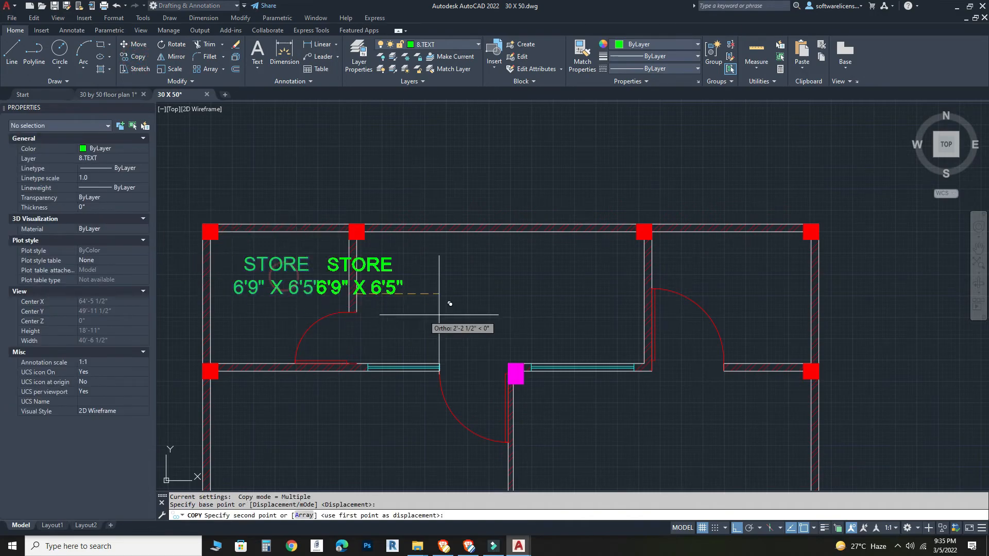
key(F8)
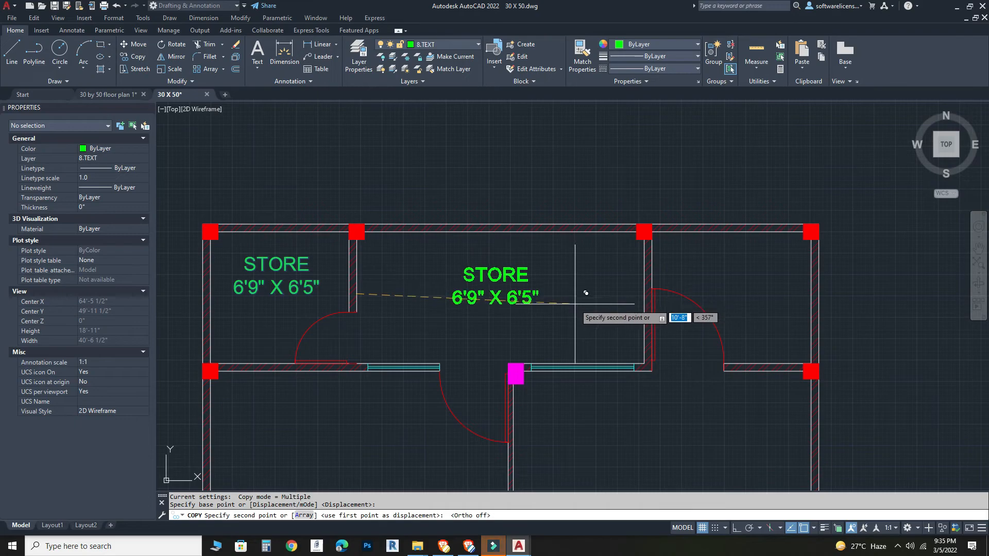
click(568, 304)
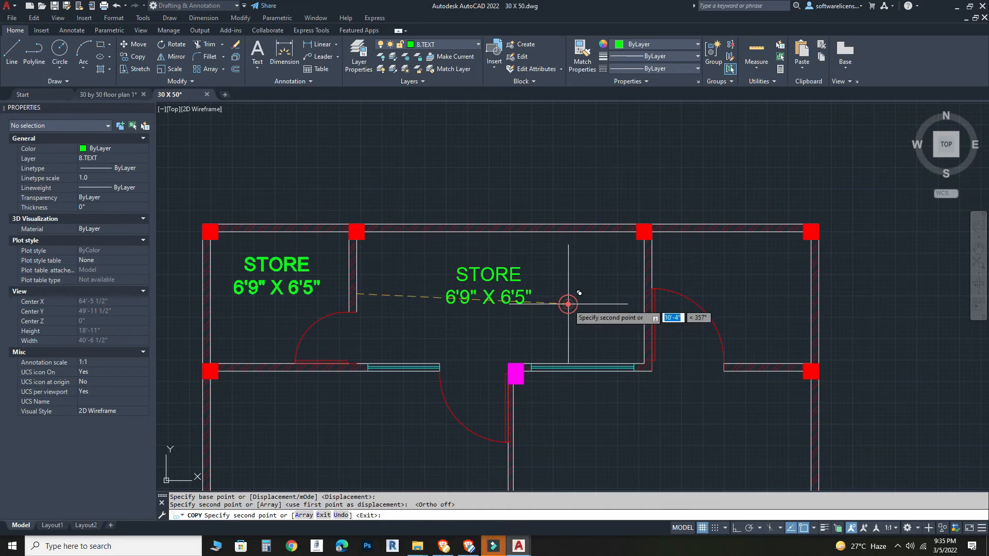
click(826, 298)
Step: Place further copies of the STORE label in both bedrooms and in the toilet below the first bedroom
middle_drag(811, 366, 804, 187)
middle_drag(408, 390, 514, 308)
click(560, 297)
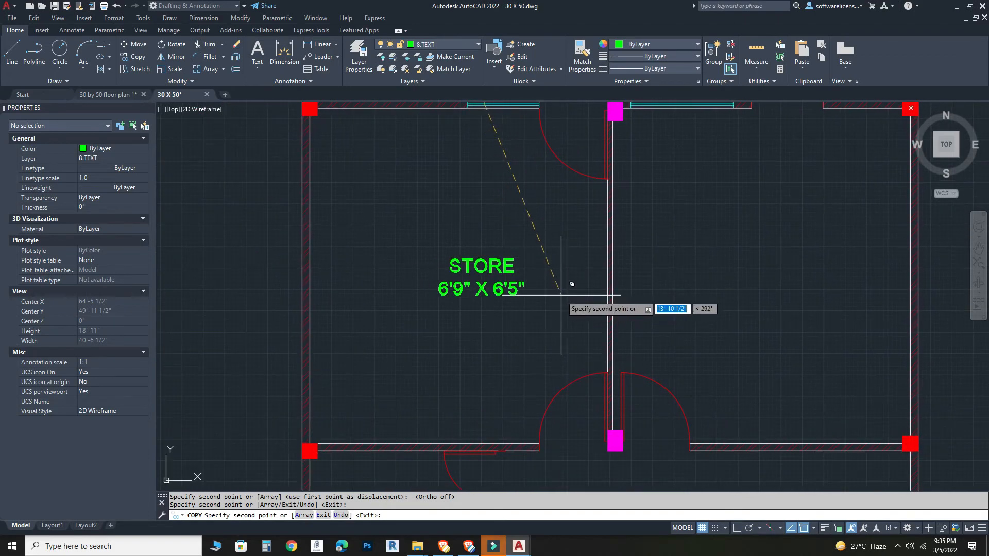
click(890, 290)
middle_drag(754, 402, 723, 159)
click(452, 298)
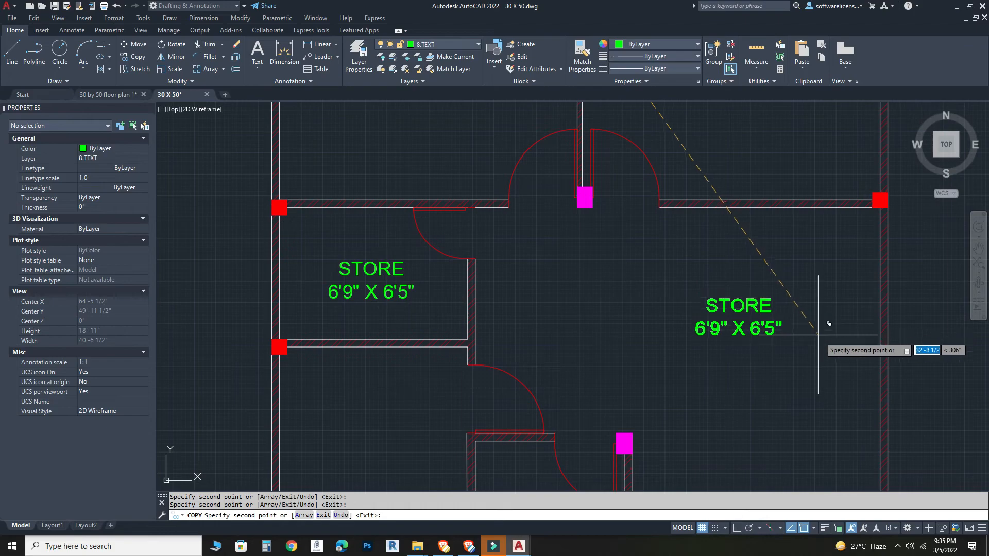
Step: Place more copies of the STORE label in the drawing room, lobby, kitchen and porch
middle_drag(851, 415, 836, 295)
click(833, 331)
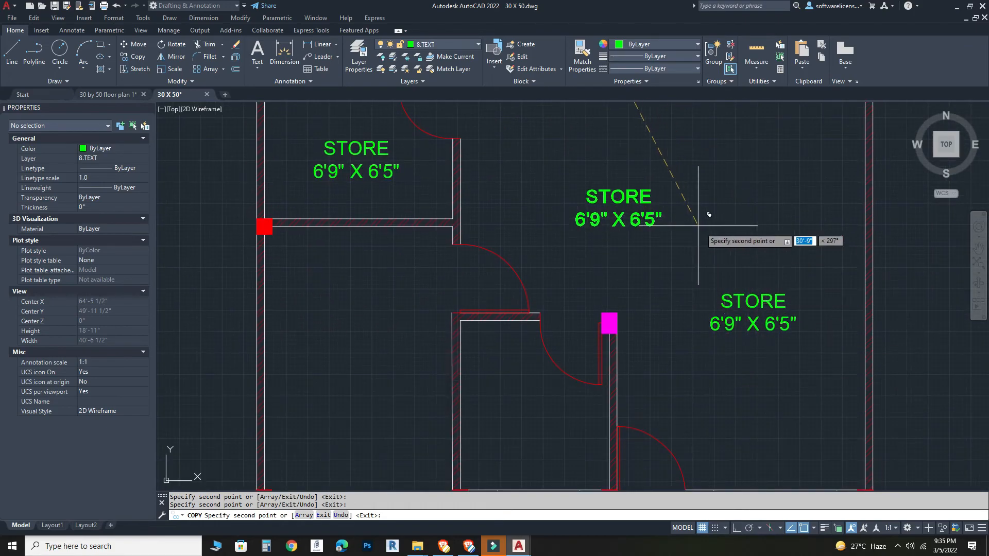
click(633, 207)
click(609, 436)
click(441, 394)
Step: Place label copies in the lawn and a second one in the lobby, and end the copying
middle_drag(464, 438, 477, 224)
scroll(737, 370, down, 6)
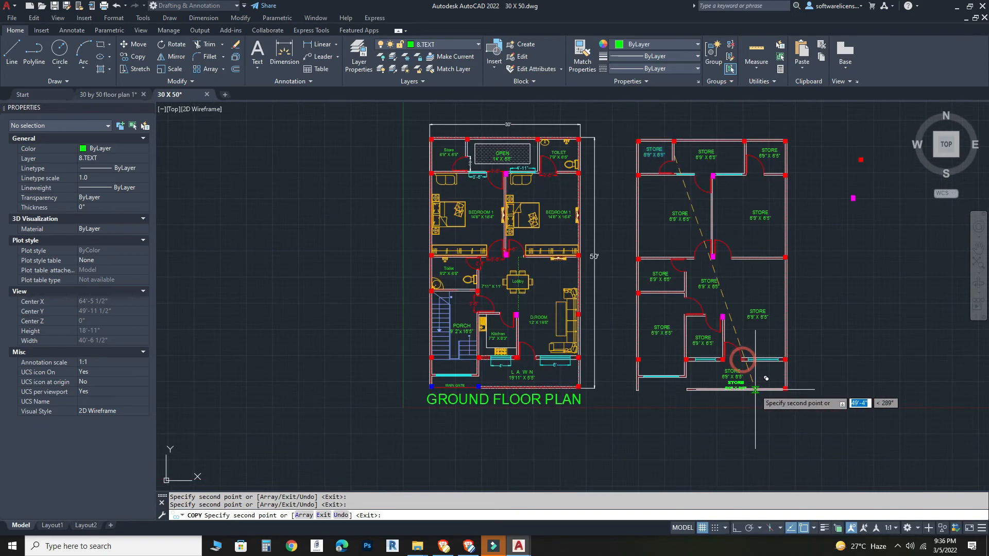
mouse_move(870, 309)
middle_down()
mouse_move(880, 286)
mouse_move(854, 301)
middle_up()
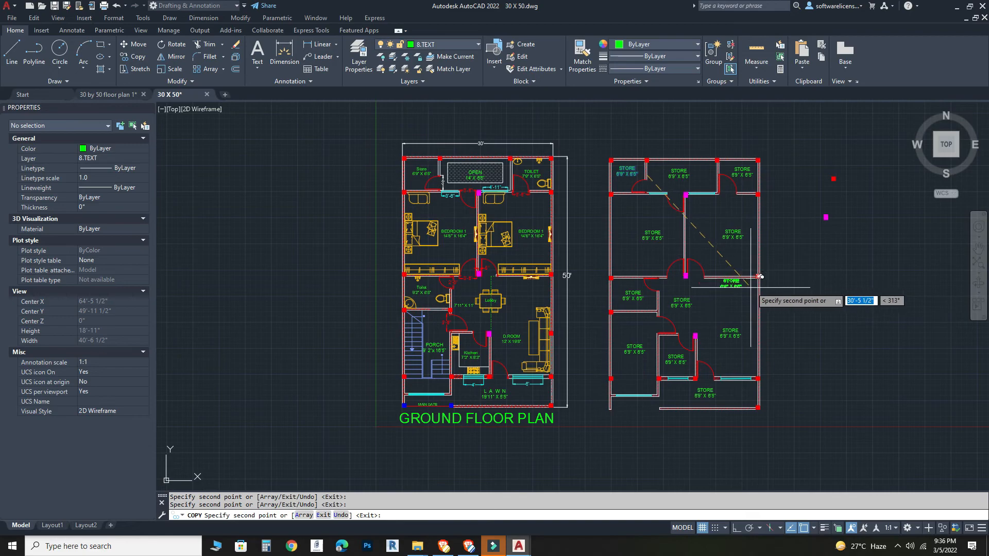
click(734, 292)
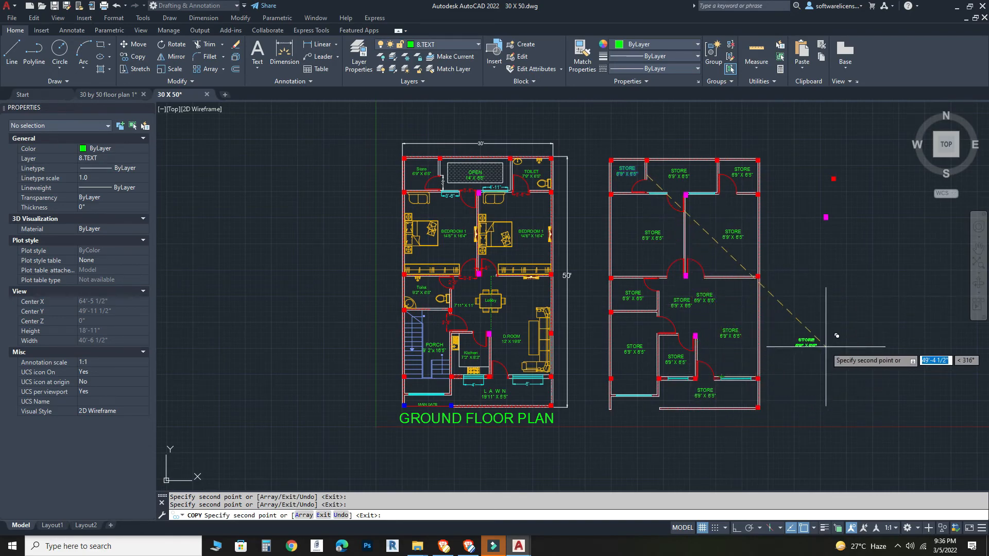
key(Escape)
Step: Change the label in the rear open area to OPEN with the size 14' X 6'5"
scroll(678, 176, up, 2)
click(677, 165)
double_click(680, 170)
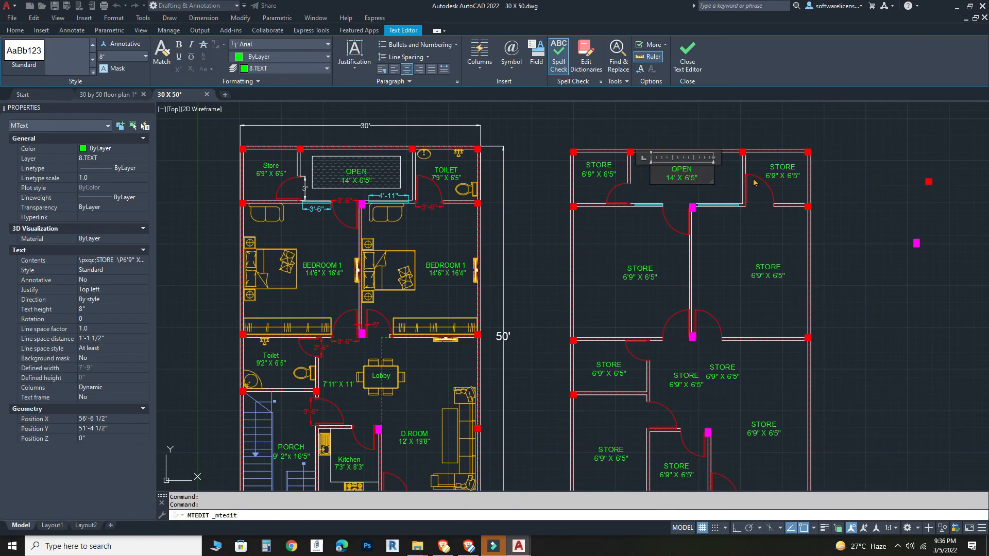
click(712, 200)
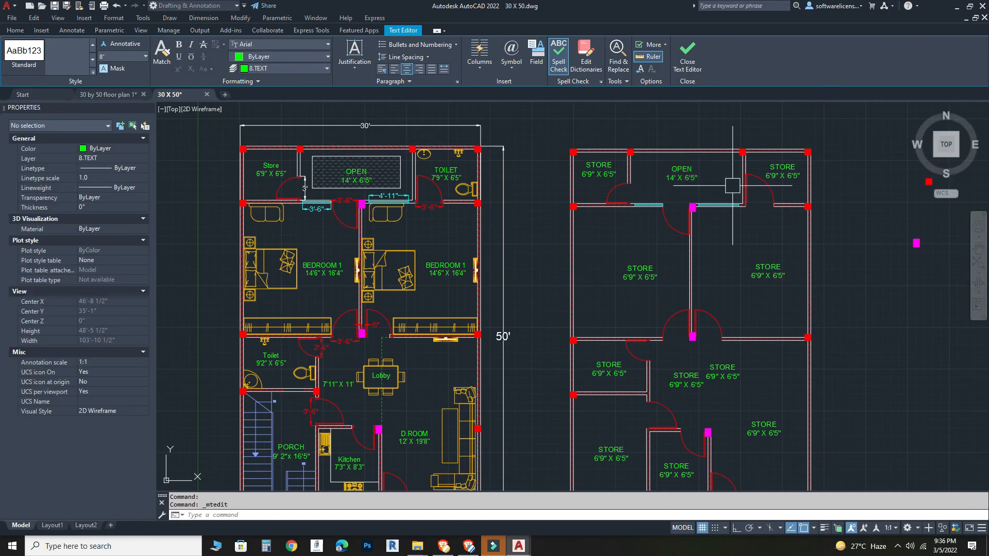
Step: Change the label in the rear corner toilet to TOLIET with the size 7'9" X 6'5"
double_click(784, 172)
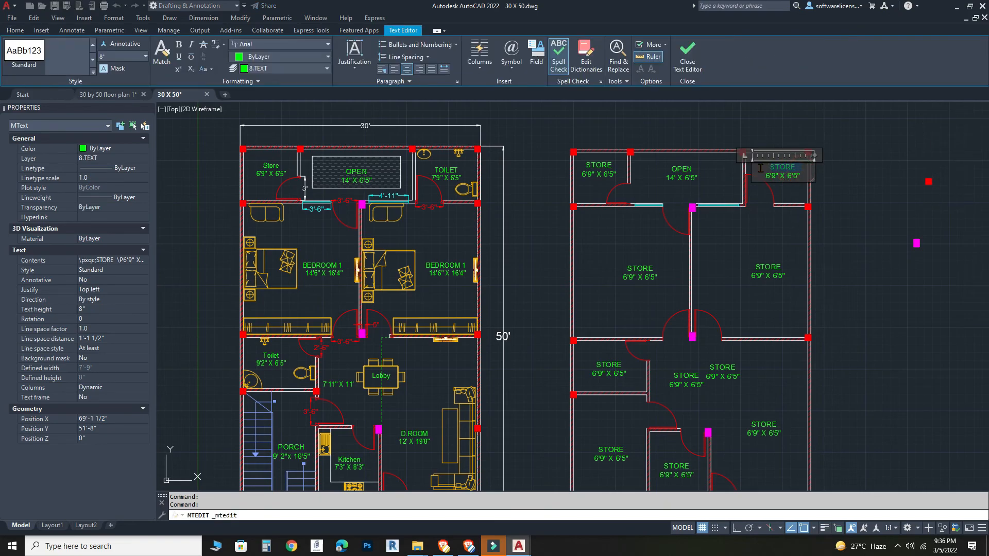
key(BackSpace)
key(BackSpace)
key(BackSpace)
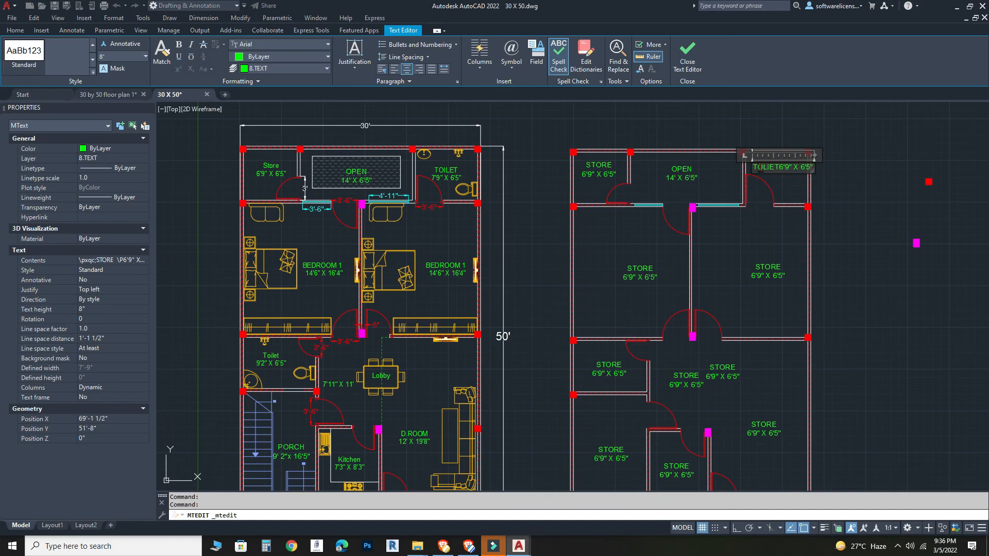
key(Return)
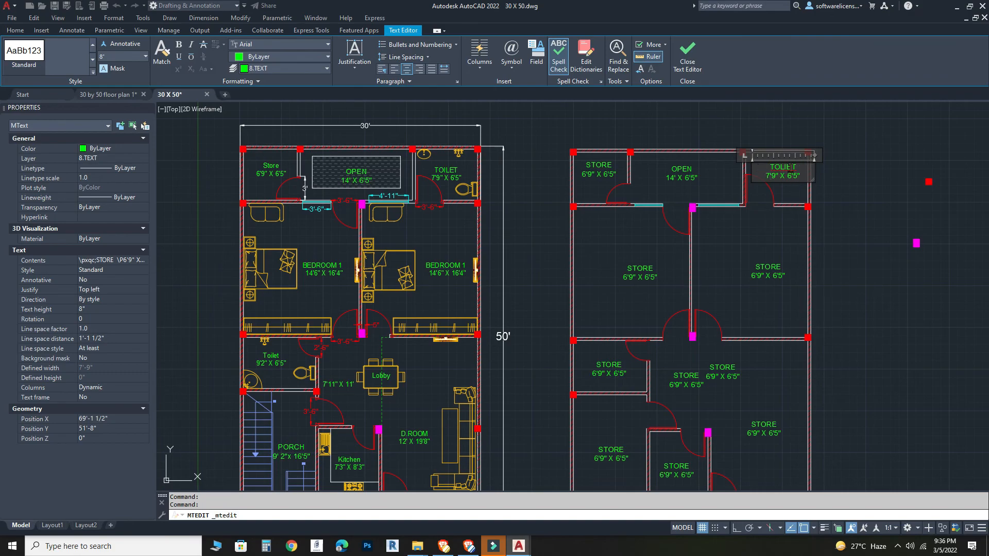
click(843, 195)
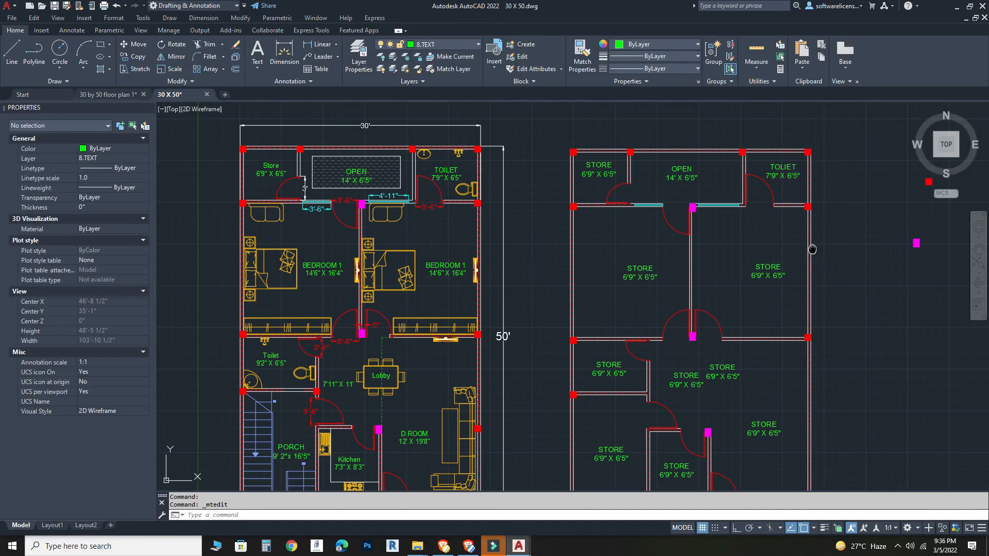
Step: Change the first bedroom's label to BED ROOM 1 with the size text 14'6"9" X 16'4"
middle_drag(812, 249, 833, 193)
middle_drag(624, 280, 618, 303)
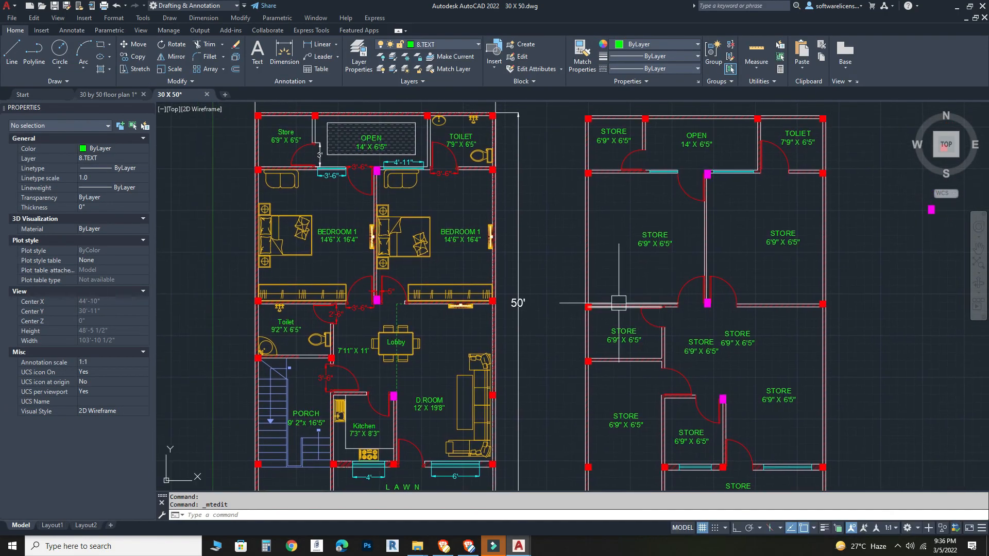
double_click(654, 235)
scroll(670, 226, up, 2)
text(BED ROOM 1)
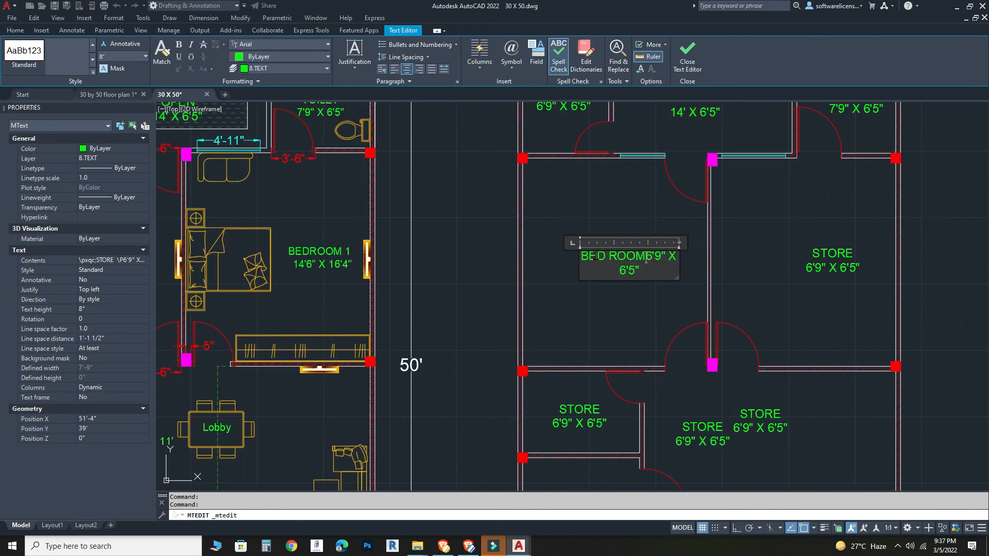
click(585, 264)
text(14')
scroll(584, 264, down, 2)
key(Right)
key(Right)
key(BackSpace)
text("14)
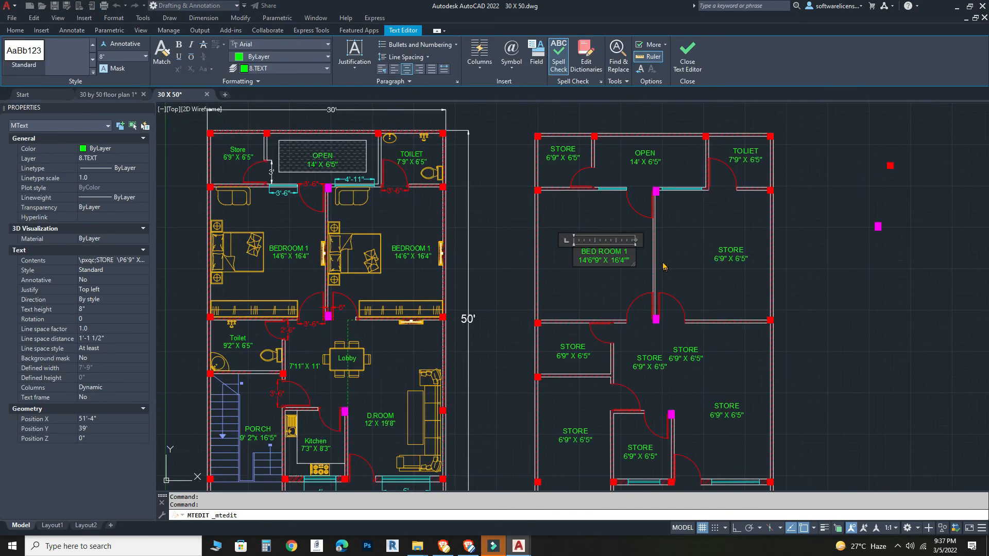
click(672, 273)
Step: Copy the BED ROOM 1 label into the second bedroom in place of its STORE label and rename it BED ROOM 2
click(604, 256)
click(640, 258)
click(757, 258)
double_click(721, 255)
text(2)
Step: Change the label in the toilet below the first bedroom to TOLIET with the size 9'2" X 6'5"
middle_drag(750, 282, 738, 234)
double_click(560, 299)
key(BackSpace)
key(BackSpace)
key(BackSpace)
key(BackSpace)
key(BackSpace)
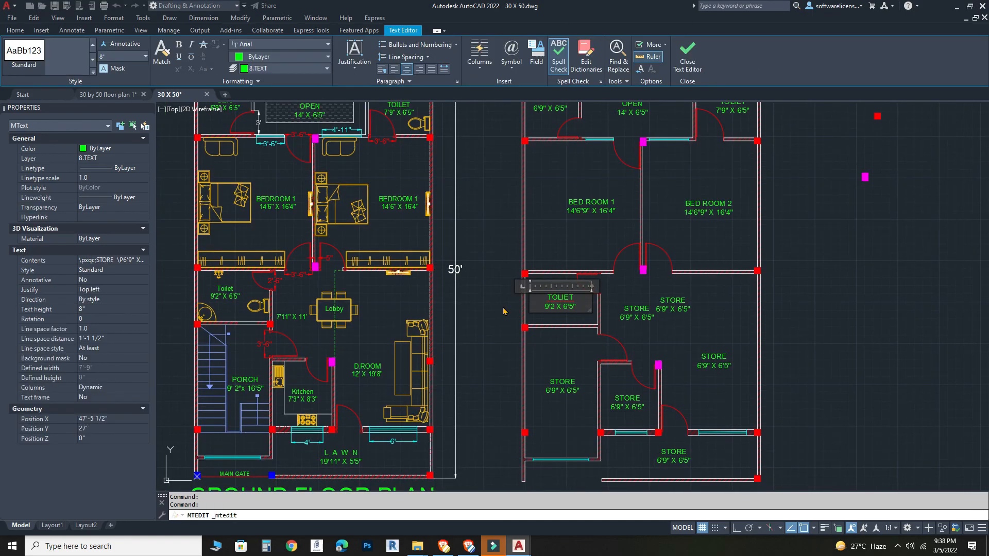
Step: Change one lobby label to the size 7'11" X 11' and the other to LOBBY
double_click(637, 309)
text(7'11" X 11)
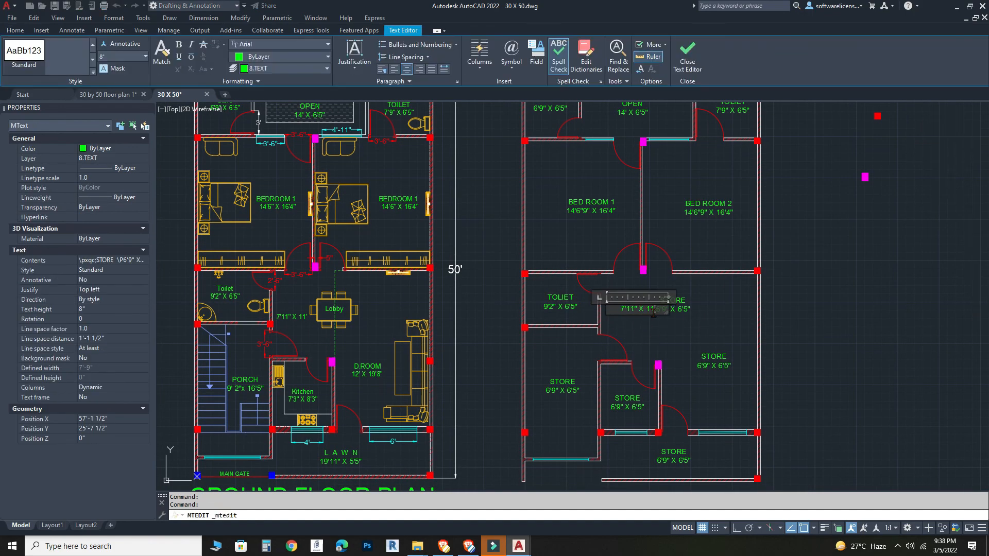
click(679, 300)
double_click(680, 301)
drag(660, 299, 707, 345)
text(LOBBY)
click(706, 345)
Step: Change the porch label to PORCH with the size 9'2" X 16'5"
middle_drag(685, 369, 691, 340)
double_click(568, 358)
text(PORCH)
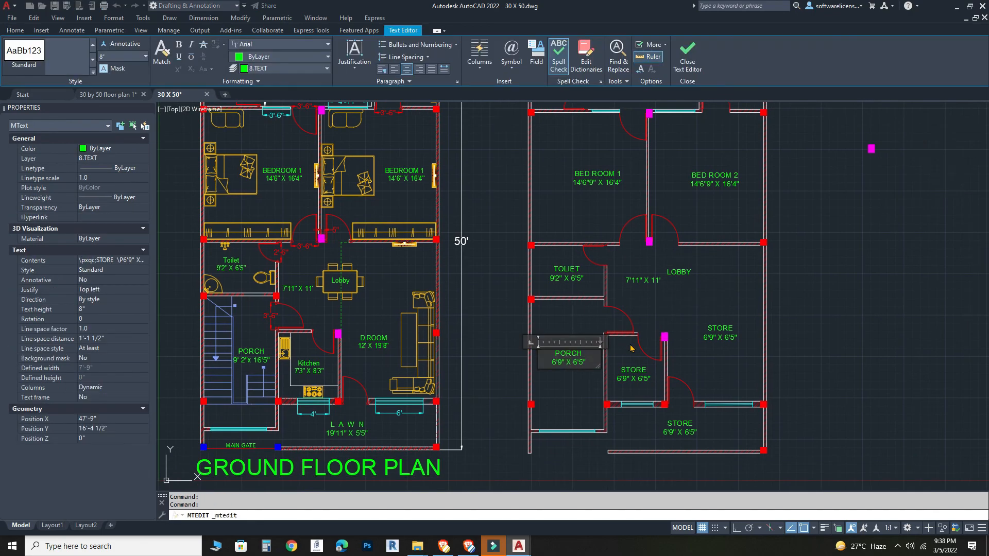
text(16)
click(697, 369)
Step: Change the drawing room label to D.ROOM with the size 12' X 19'8"
double_click(714, 332)
key(Delete)
key(Delete)
key(Delete)
key(Delete)
key(Delete)
key(Delete)
key(Delete)
key(Delete)
text(D.ROOM)
key(Return)
key(Delete)
key(Delete)
key(Delete)
text(12' X 19)
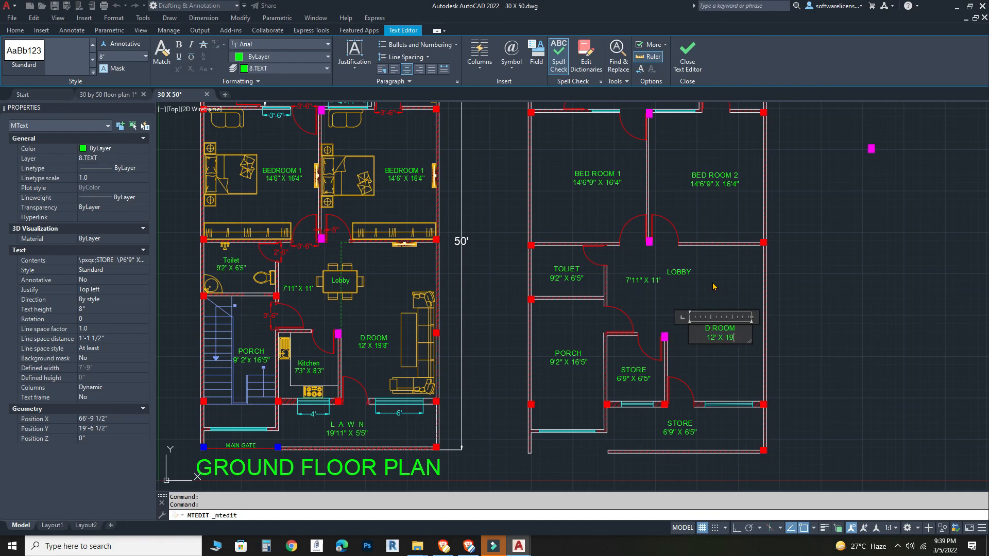
text('8")
click(713, 286)
Step: Change the kitchen label to KITCHEN with the size 7'3" X 19'8"
double_click(639, 382)
key(Delete)
key(Delete)
key(Delete)
key(Delete)
key(Delete)
key(Delete)
key(Delete)
text(KITCHEN)
key(Return)
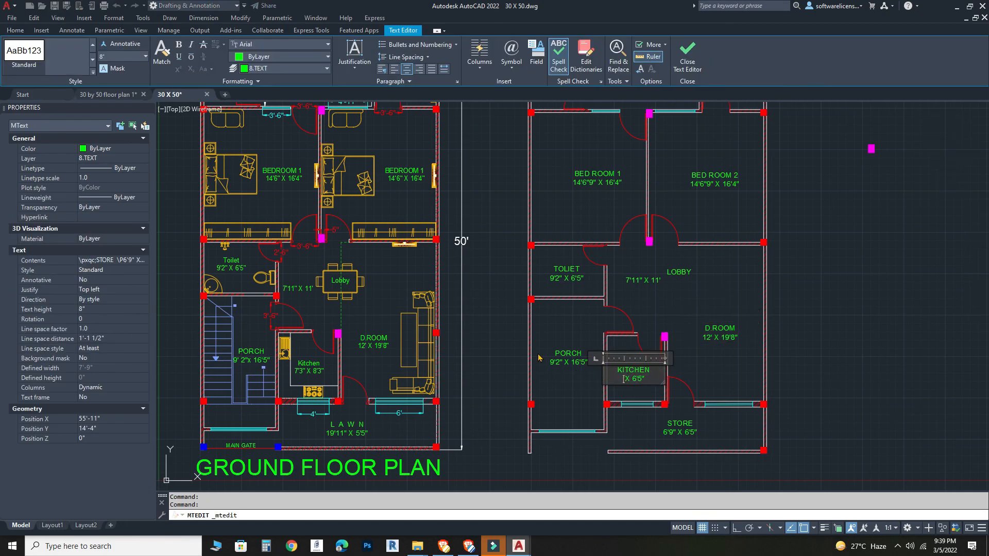
key(Delete)
key(Delete)
text(19'8")
click(855, 398)
Step: Change the front strip's label to L A W N with the size 19'11" X 5'5"
double_click(680, 427)
key(Delete)
key(Delete)
key(Delete)
key(Delete)
key(Delete)
key(Delete)
key(Delete)
text(L A W N)
key(Return)
key(Delete)
key(Delete)
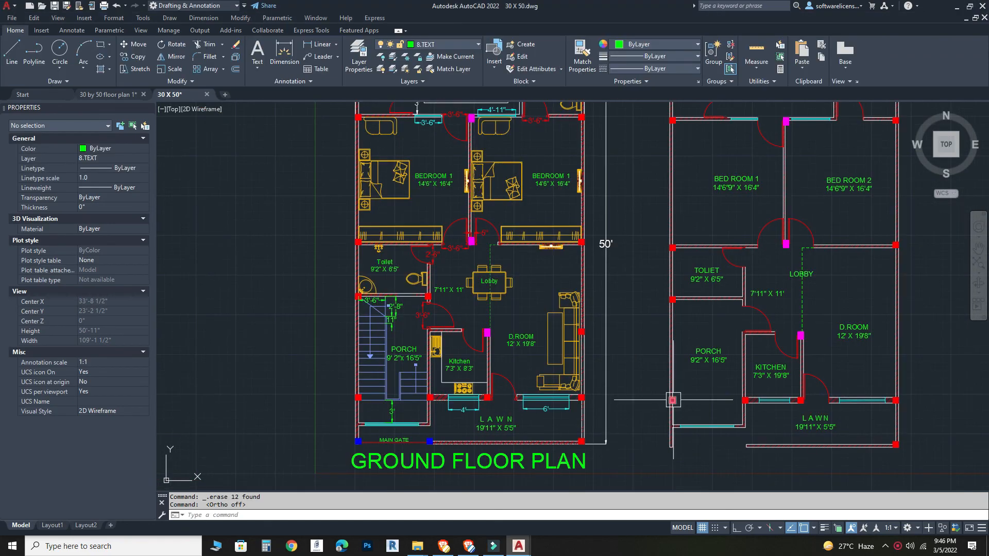
scroll(566, 296, up, 2)
scroll(641, 276, down, 2)
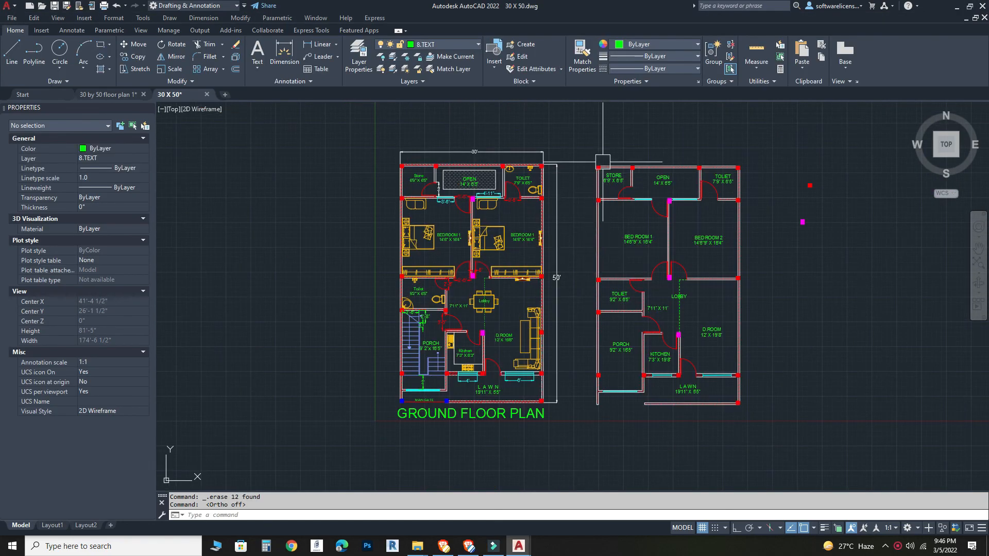
click(584, 148)
click(582, 154)
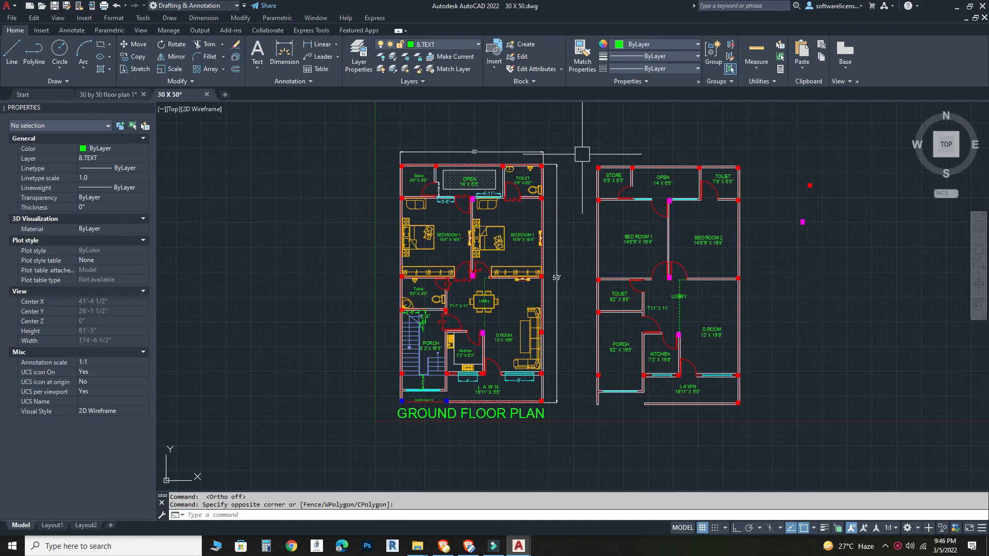